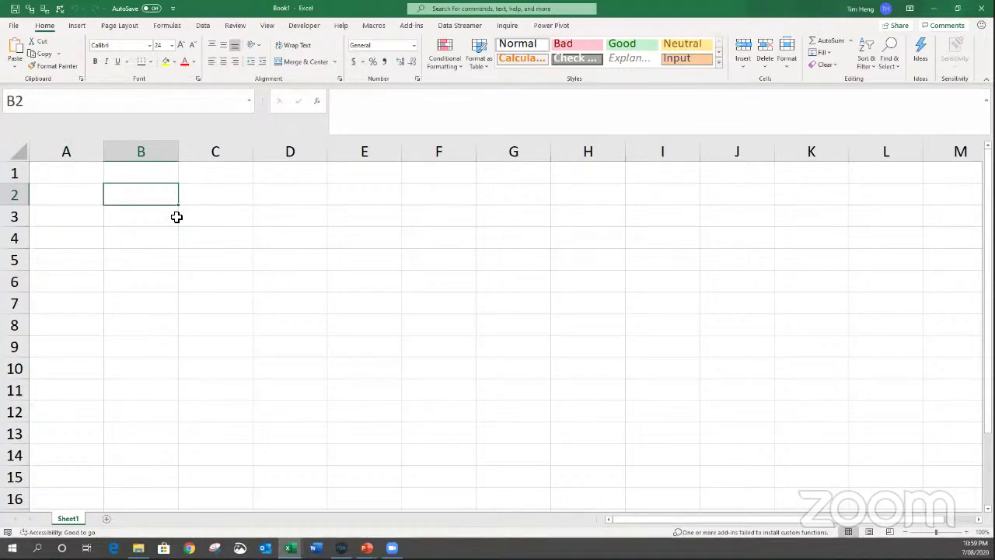
Enter the column headers Name, Age and Salary in cells B2 to D2.
{"action": "type", "text": "Name"}
{"action": "key", "text": "Tab"}
{"action": "type", "text": "Age"}
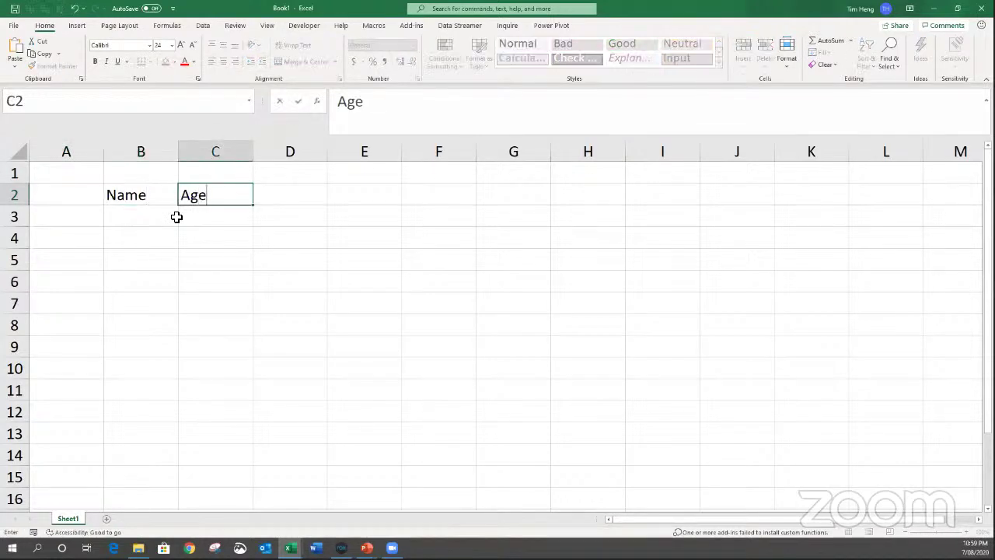
{"action": "key", "text": "Tab"}
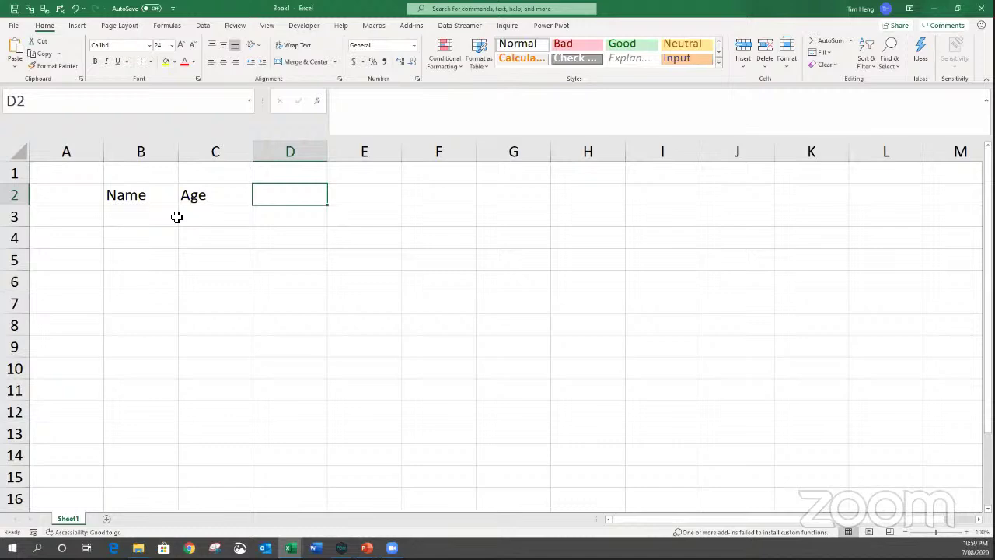
{"action": "type", "text": "Salary"}
{"action": "key", "text": "Return"}
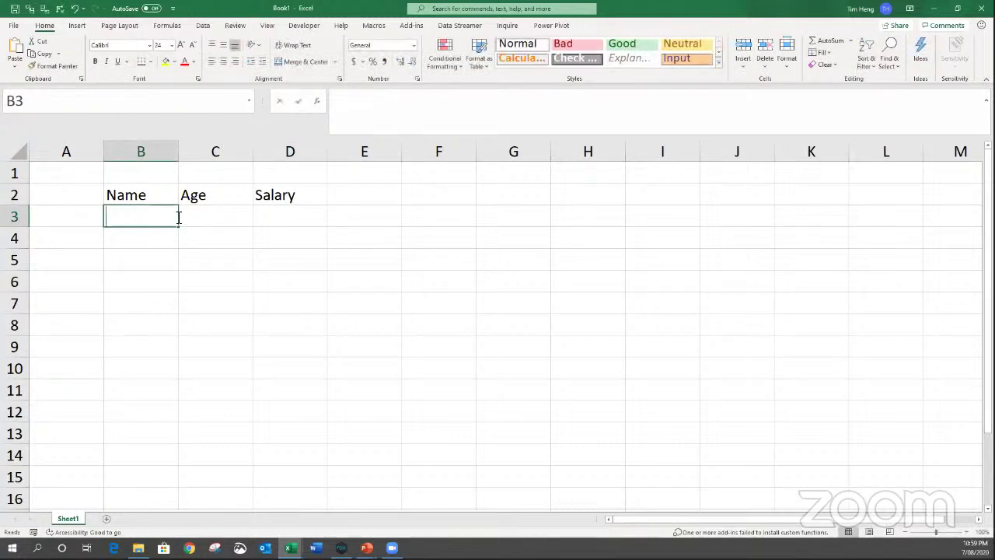
Fill cells B3 to B7 of the Name column with five sample first names in alphabetical order.
{"action": "type", "text": "Amy"}
{"action": "key", "text": "Return"}
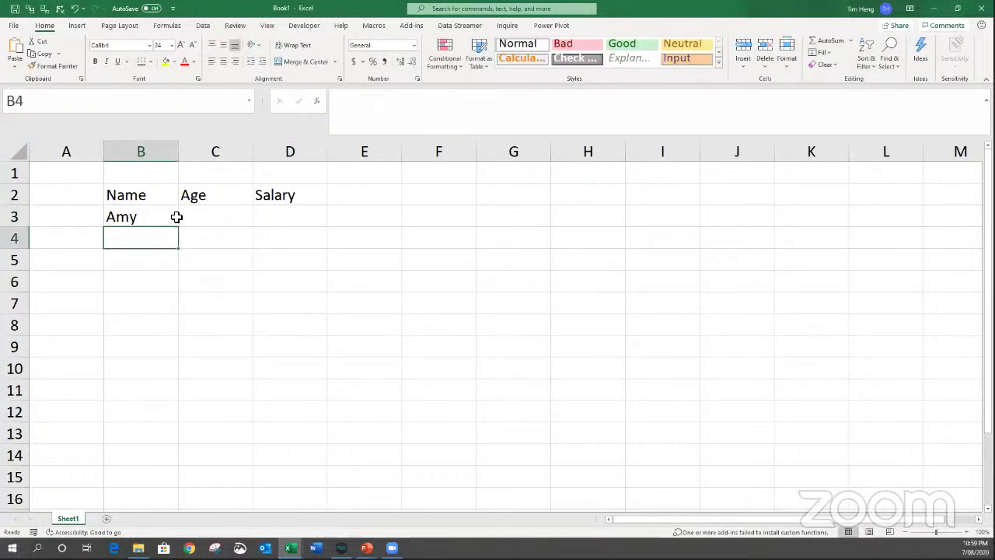
{"action": "type", "text": "Billy"}
{"action": "key", "text": "Return"}
{"action": "type", "text": "C"}
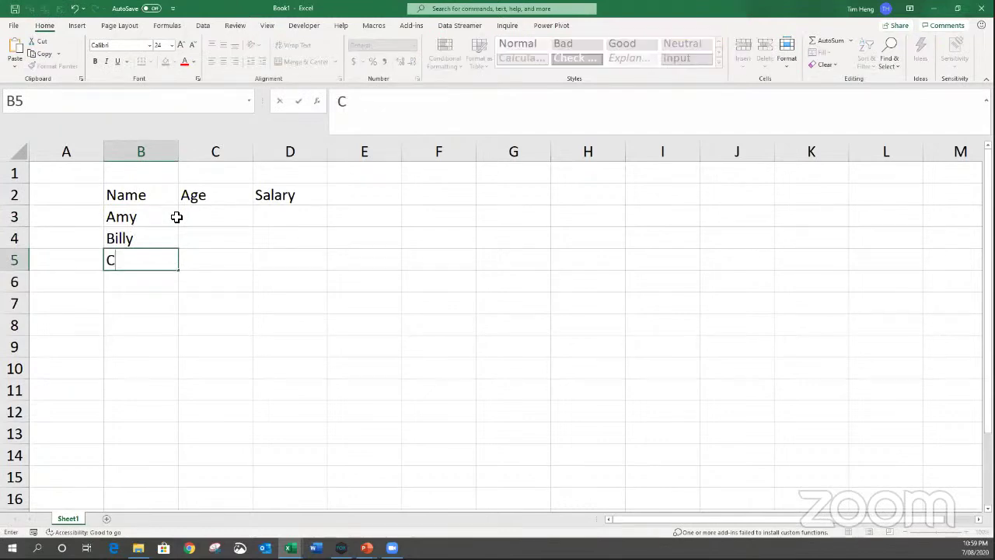
{"action": "type", "text": "harlie"}
{"action": "key", "text": "Return"}
{"action": "type", "text": "Da"}
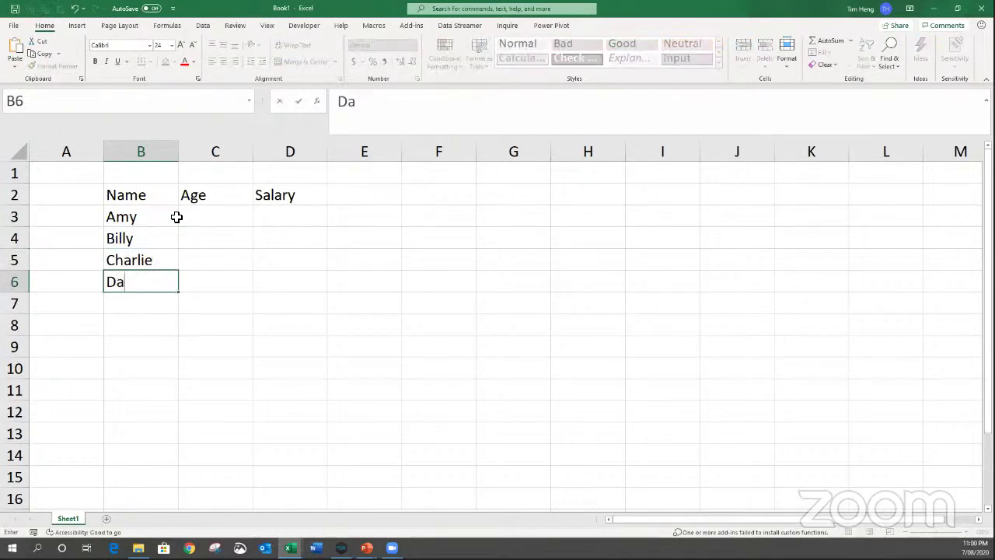
{"action": "key", "text": "BackSpace"}
{"action": "type", "text": "ebbie"}
{"action": "key", "text": "Return"}
{"action": "type", "text": "Eric"}
{"action": "key", "text": "Return"}
Fill the Age column from C3 to C7 with 28, 26, 27, 40 and 30.
{"action": "key", "text": "Right"}
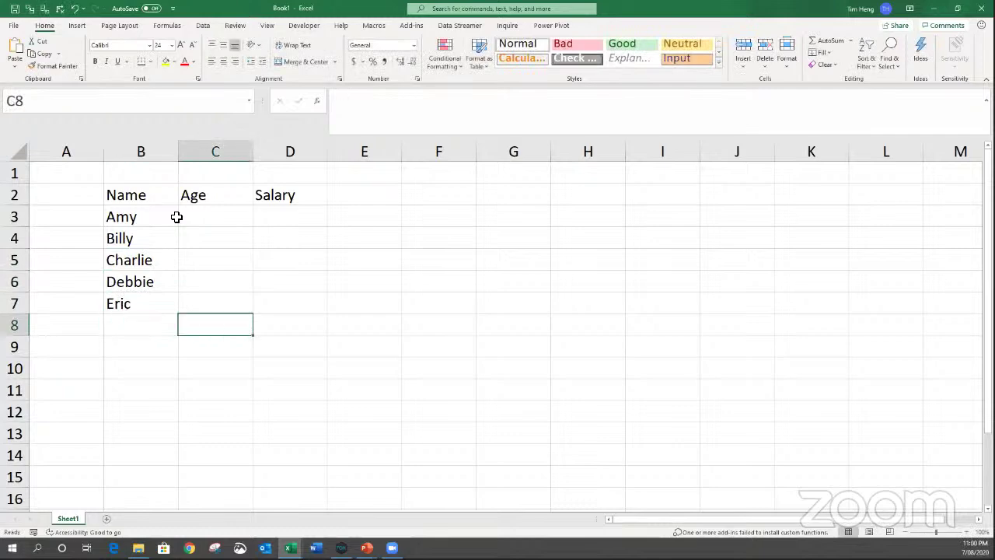
{"action": "left_click", "coordinate": [177, 216]}
{"action": "type", "text": "28"}
{"action": "key", "text": "Return"}
{"action": "type", "text": "26"}
{"action": "key", "text": "Return"}
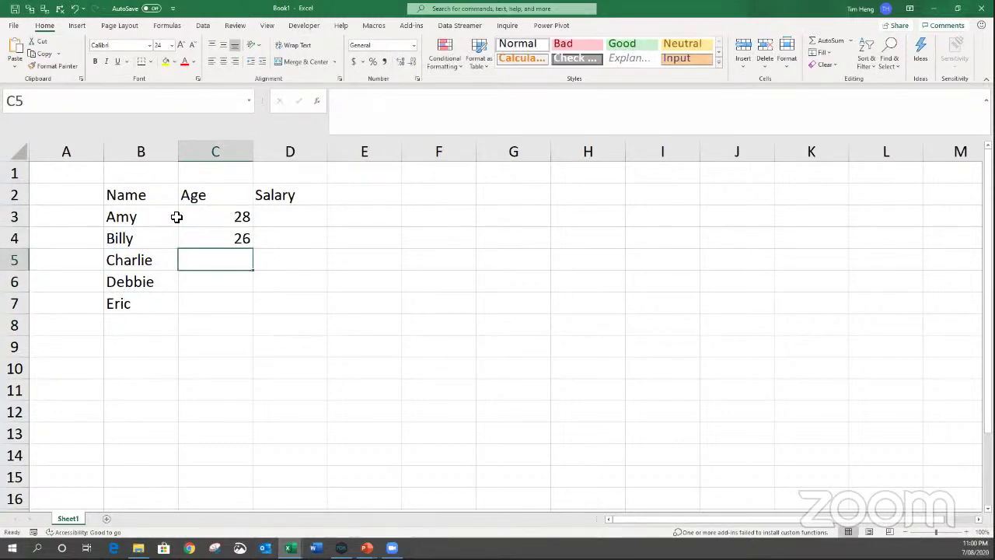
{"action": "type", "text": "27"}
{"action": "key", "text": "Return"}
{"action": "type", "text": "40"}
{"action": "key", "text": "Return"}
{"action": "type", "text": "30"}
{"action": "key", "text": "Return"}
Fill the Salary column from D3 to D7 with 80000, 60000, 45000, 100000 and 75000.
{"action": "key", "text": "Right"}
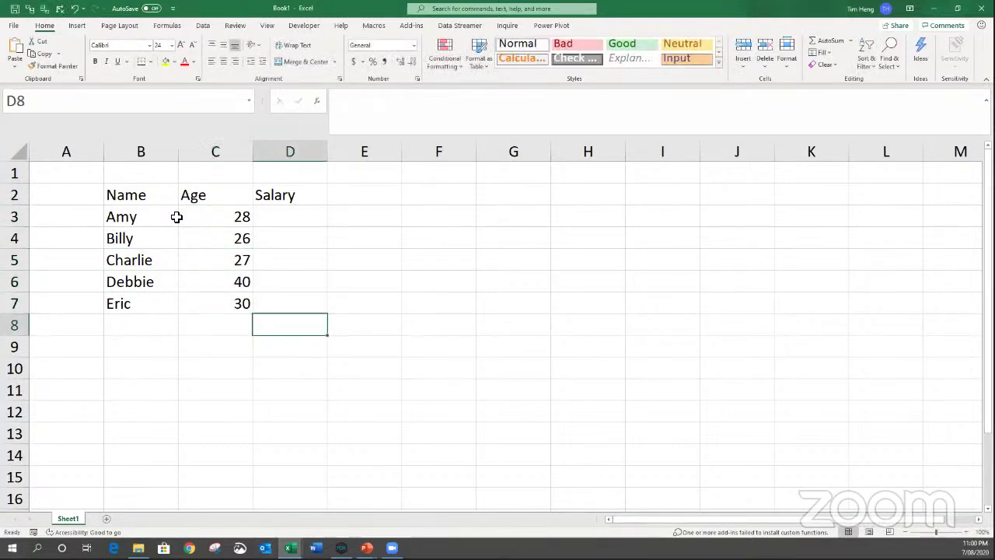
{"action": "key", "text": "Up"}
{"action": "key", "text": "Up"}
{"action": "key", "text": "Up"}
{"action": "key", "text": "Up"}
{"action": "key", "text": "Up"}
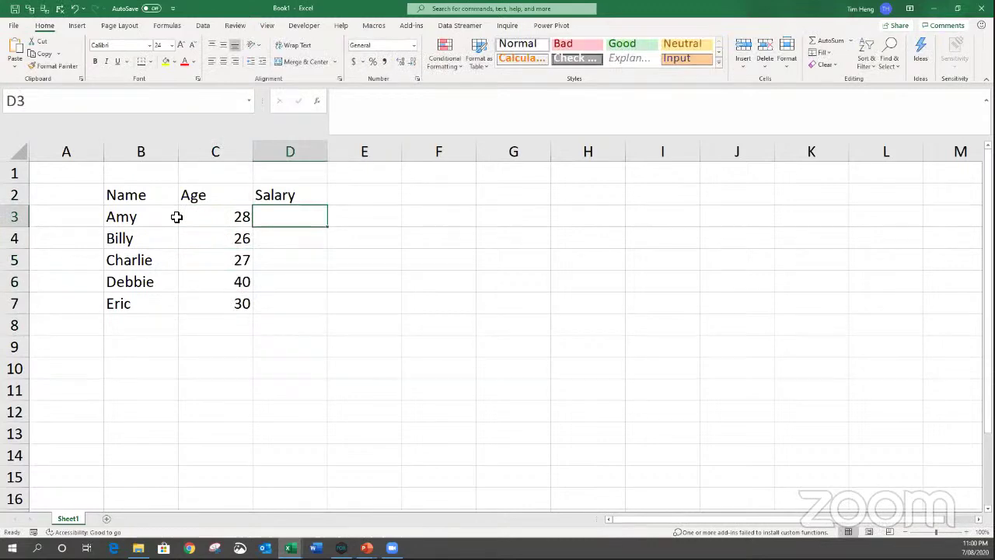
{"action": "type", "text": "80000"}
{"action": "key", "text": "Return"}
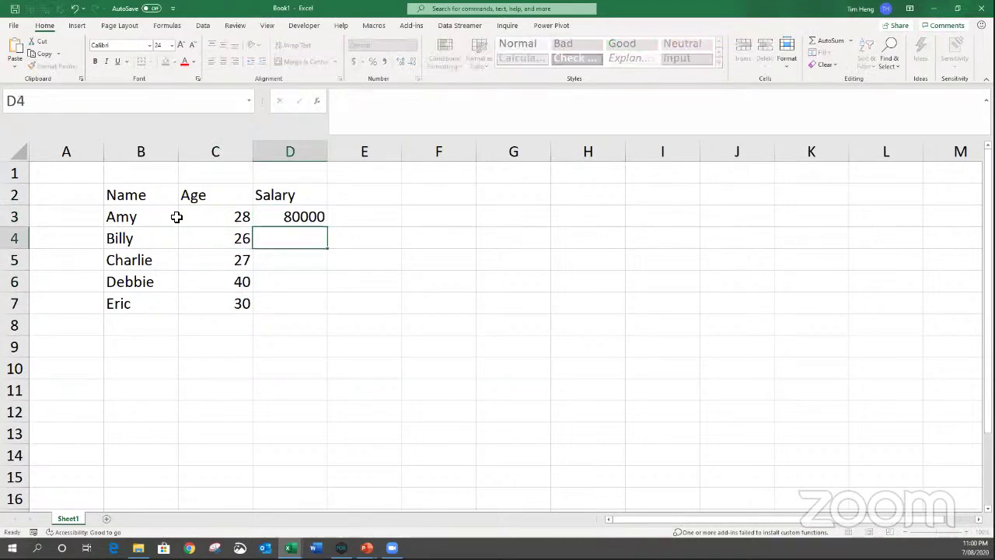
{"action": "type", "text": "60000"}
{"action": "key", "text": "Return"}
{"action": "type", "text": "40000"}
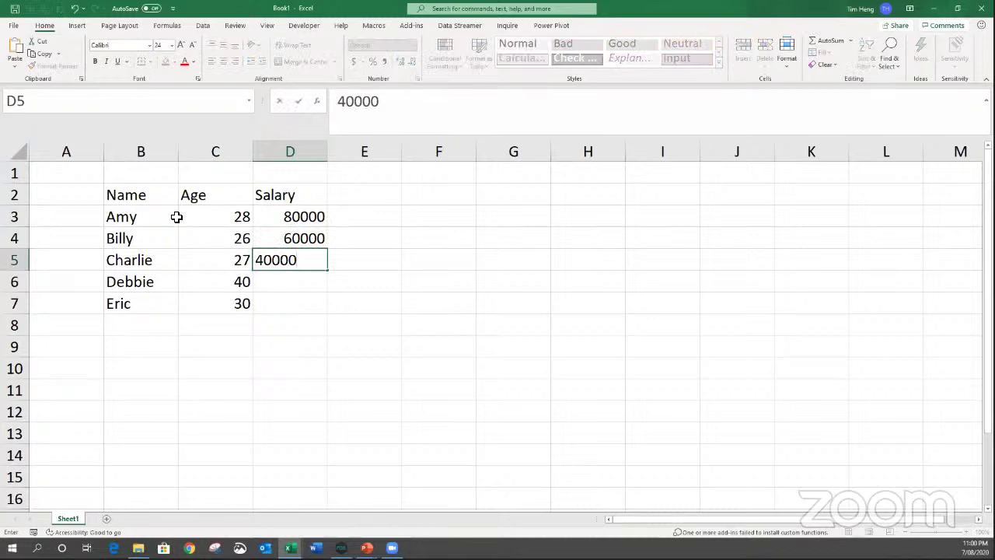
{"action": "key", "text": "BackSpace"}
{"action": "key", "text": "BackSpace"}
{"action": "key", "text": "BackSpace"}
{"action": "key", "text": "BackSpace"}
{"action": "type", "text": "5000"}
{"action": "key", "text": "Return"}
{"action": "type", "text": "100000"}
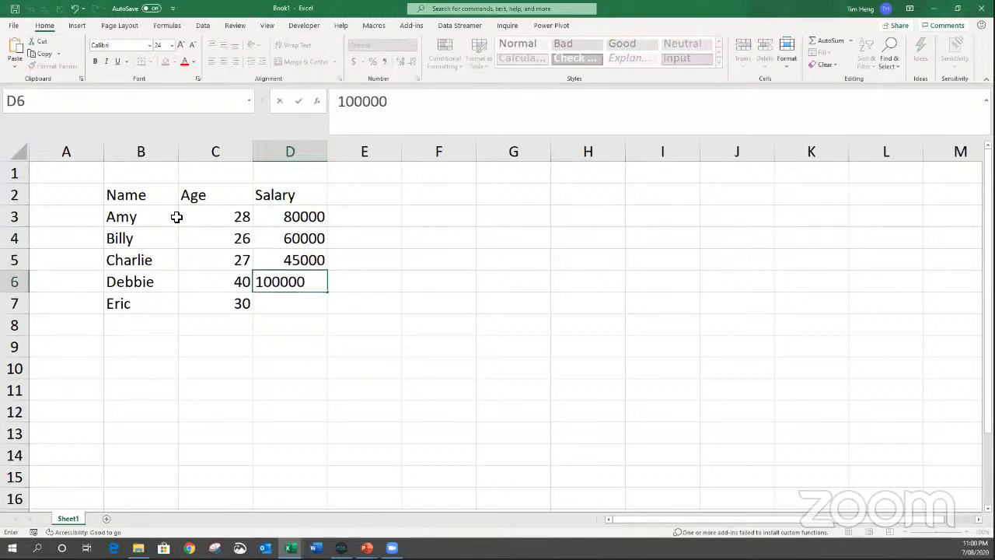
{"action": "key", "text": "Return"}
{"action": "type", "text": "75000"}
{"action": "key", "text": "Return"}
{"action": "key", "text": "Up"}
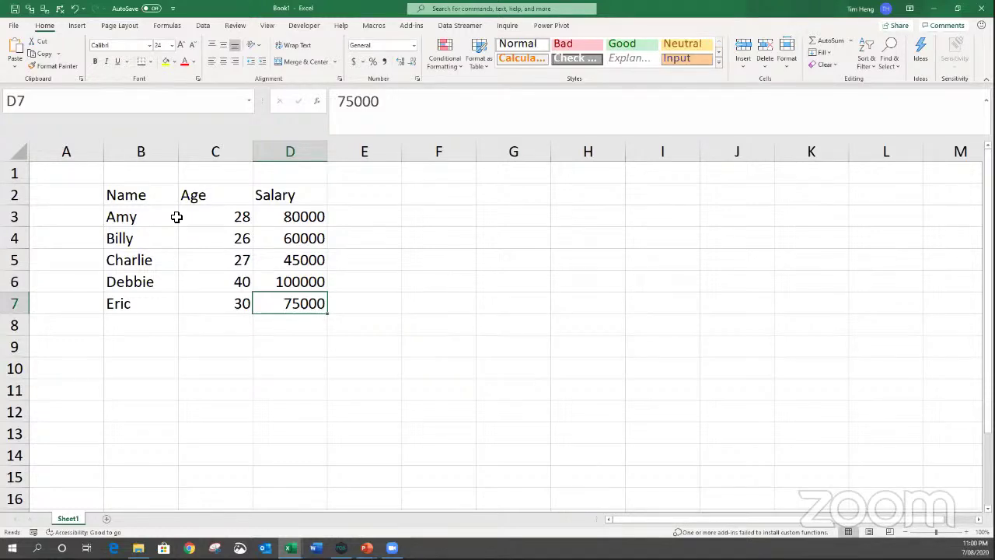
{"action": "left_click", "coordinate": [303, 219]}
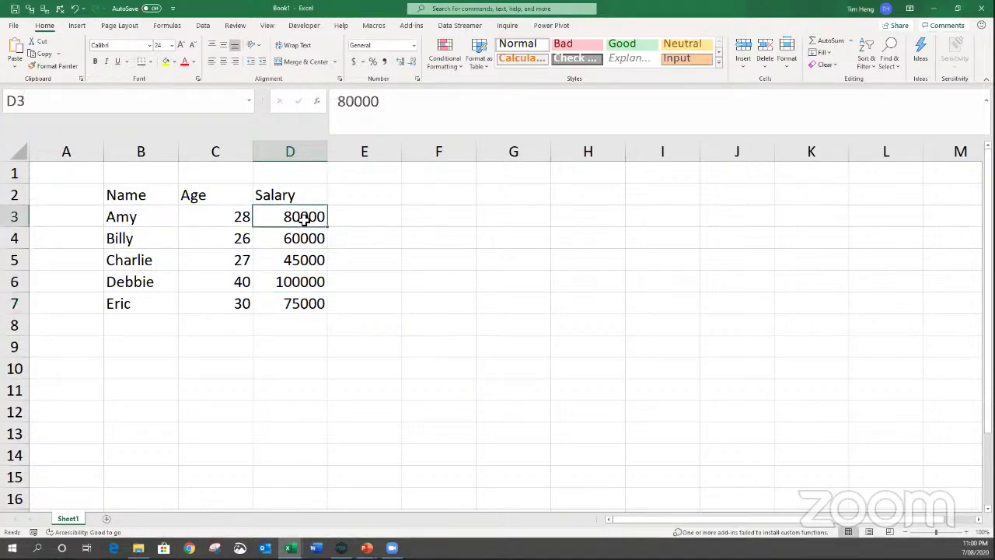
{"action": "left_click", "coordinate": [311, 276]}
{"action": "left_click", "coordinate": [247, 286]}
{"action": "left_click", "coordinate": [111, 261]}
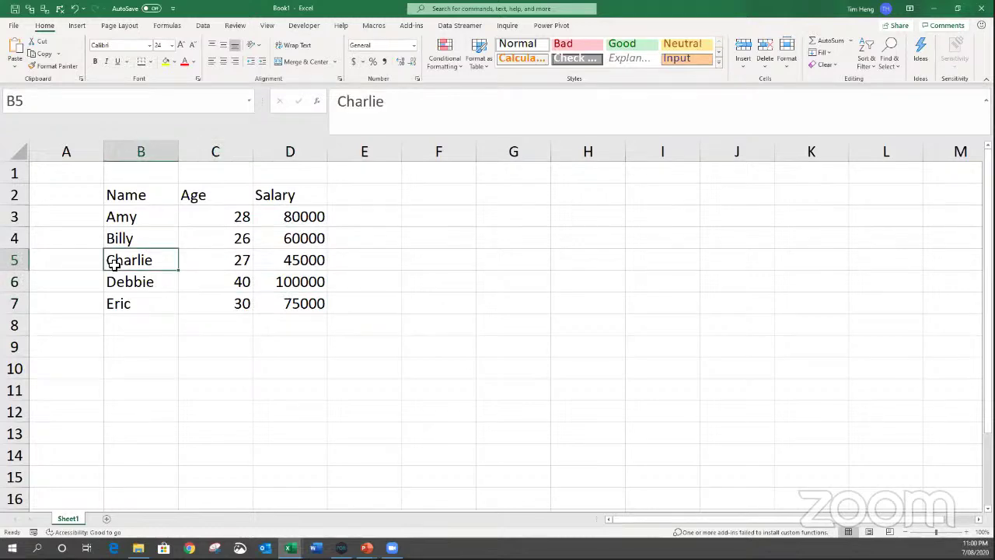
Enter the labels Name in F2 and Salary in F3 for a lookup area beside the table.
{"action": "left_click", "coordinate": [467, 206]}
{"action": "left_click", "coordinate": [467, 198]}
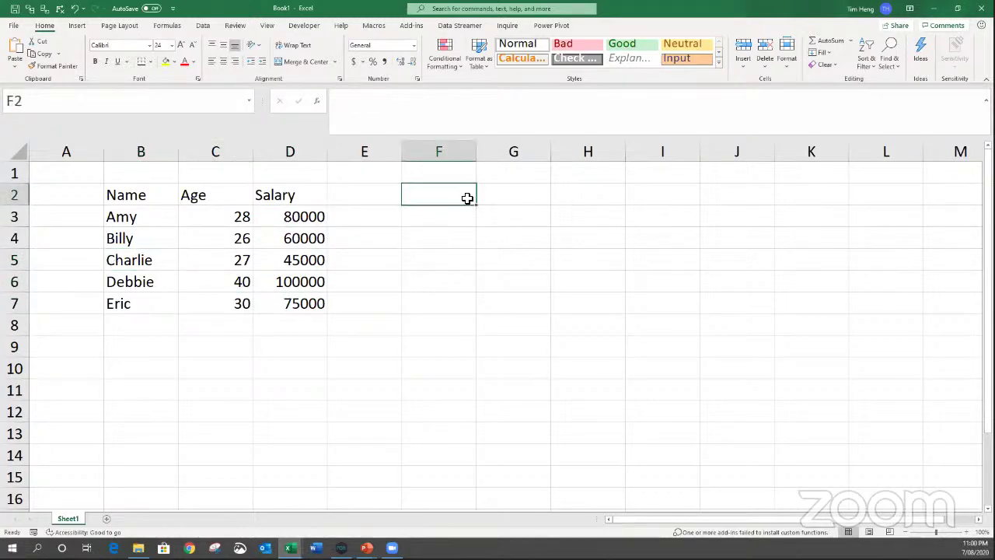
{"action": "type", "text": "Name"}
{"action": "key", "text": "Return"}
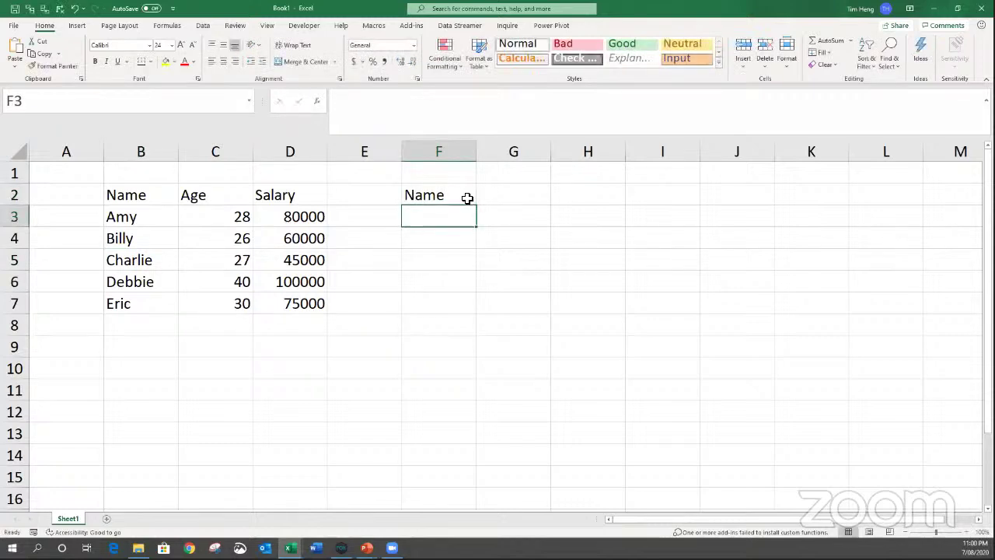
{"action": "type", "text": "Sla"}
{"action": "key", "text": "BackSpace"}
{"action": "key", "text": "BackSpace"}
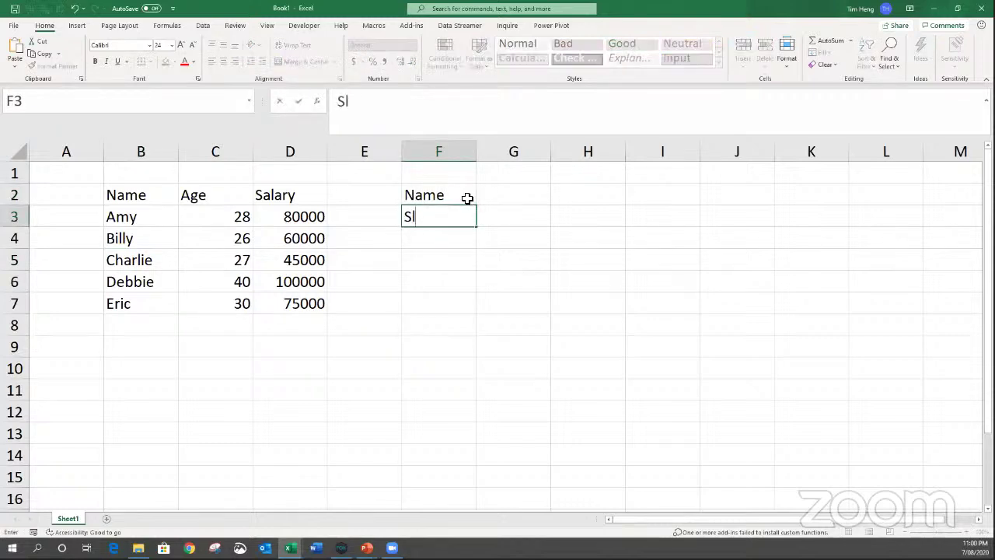
{"action": "type", "text": "alary"}
{"action": "key", "text": "Return"}
Enter the first name from the table's second data row as the lookup name in G2.
{"action": "key", "text": "Up"}
{"action": "key", "text": "Right"}
{"action": "key", "text": "Up"}
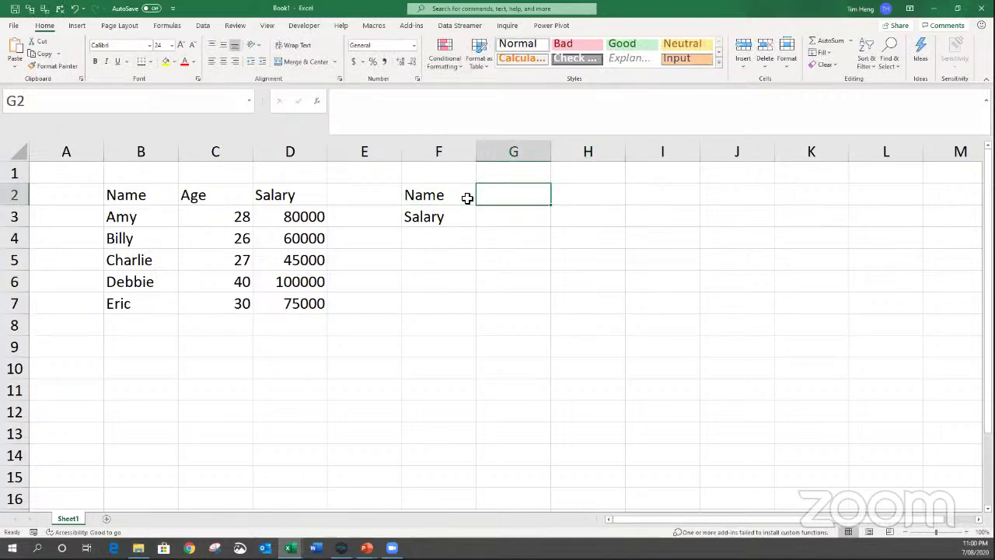
{"action": "type", "text": "Billy"}
{"action": "key", "text": "Return"}
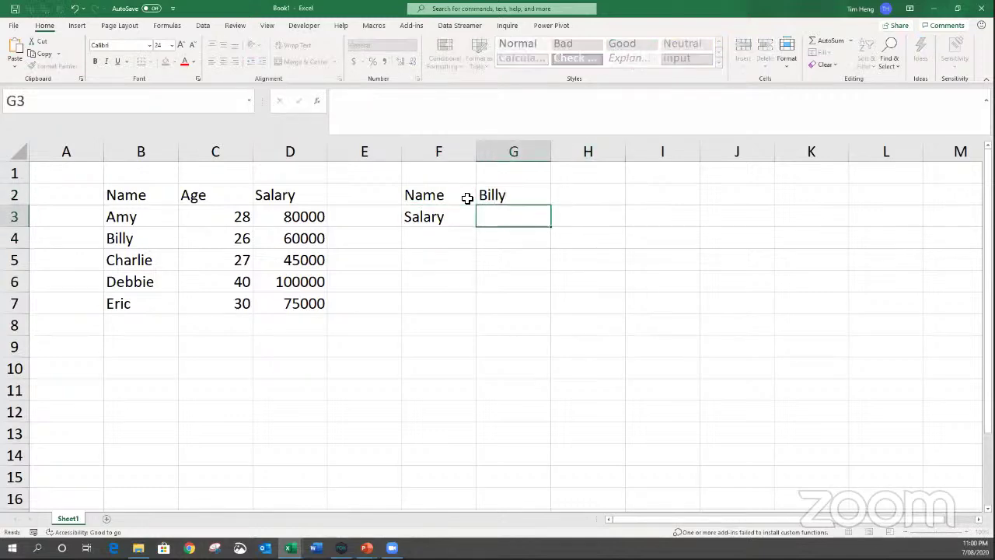
Look up the salary in G3 with the exact-match formula =VLOOKUP(G2,B3:D7,3,FALSE).
{"action": "left_click", "coordinate": [517, 195]}
{"action": "left_click", "coordinate": [529, 218]}
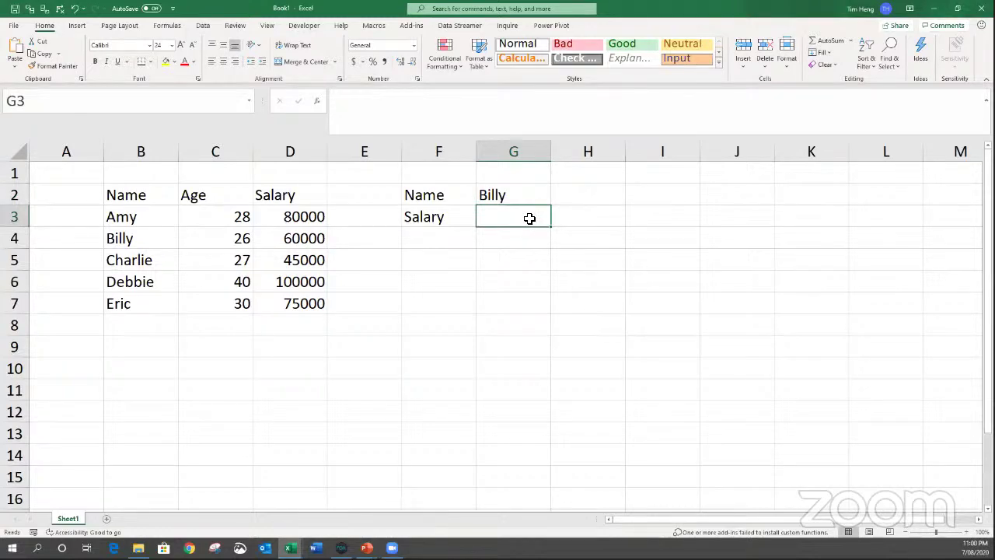
{"action": "type", "text": "="}
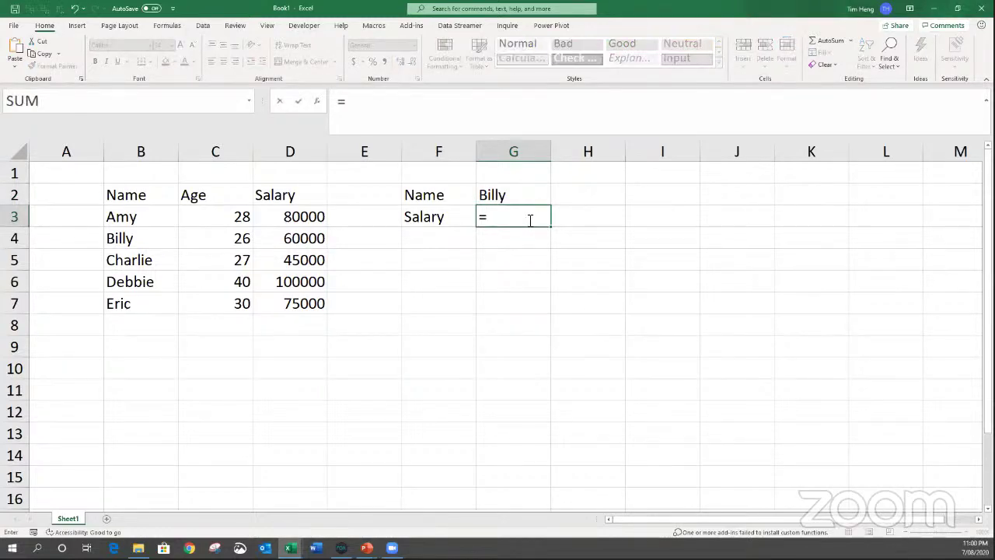
{"action": "type", "text": "VLOOKUP("}
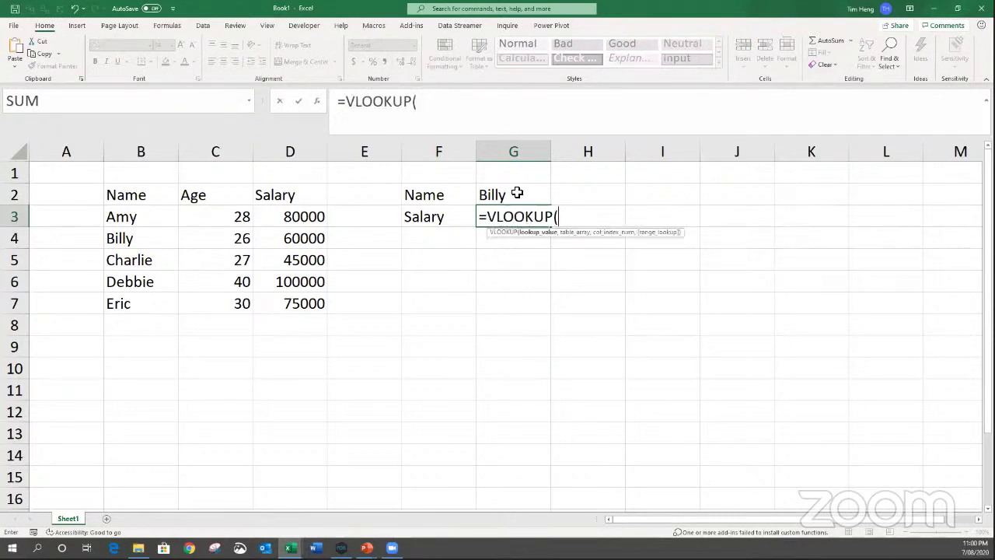
{"action": "left_click", "coordinate": [517, 193]}
{"action": "type", "text": ","}
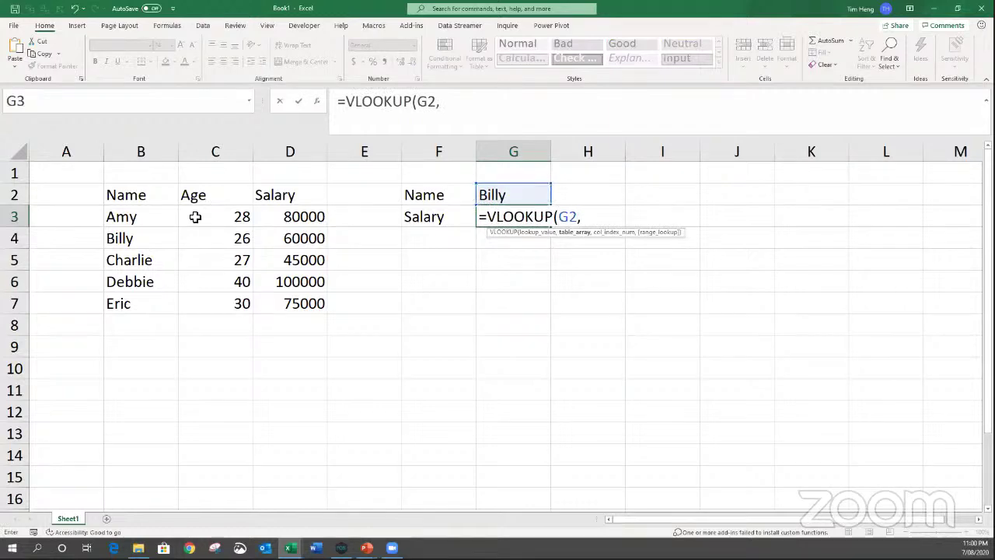
{"action": "left_click_drag", "start_coordinate": [148, 220], "coordinate": [267, 304]}
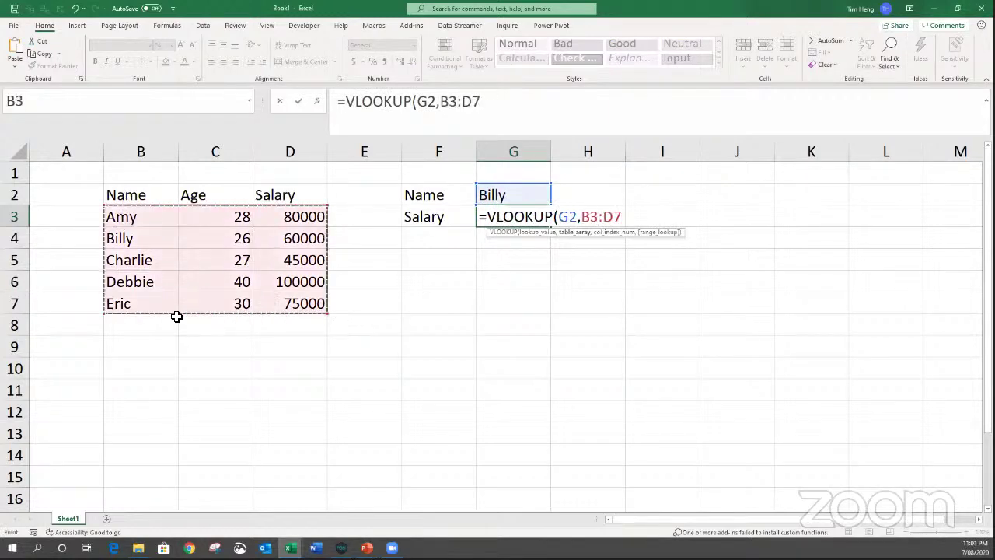
{"action": "type", "text": ","}
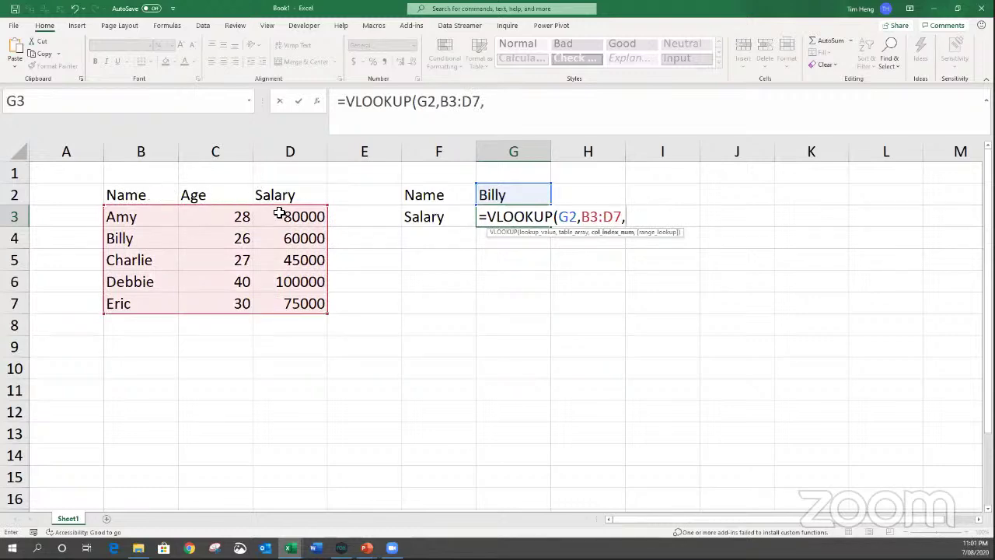
{"action": "type", "text": "3,"}
{"action": "key", "text": "Down"}
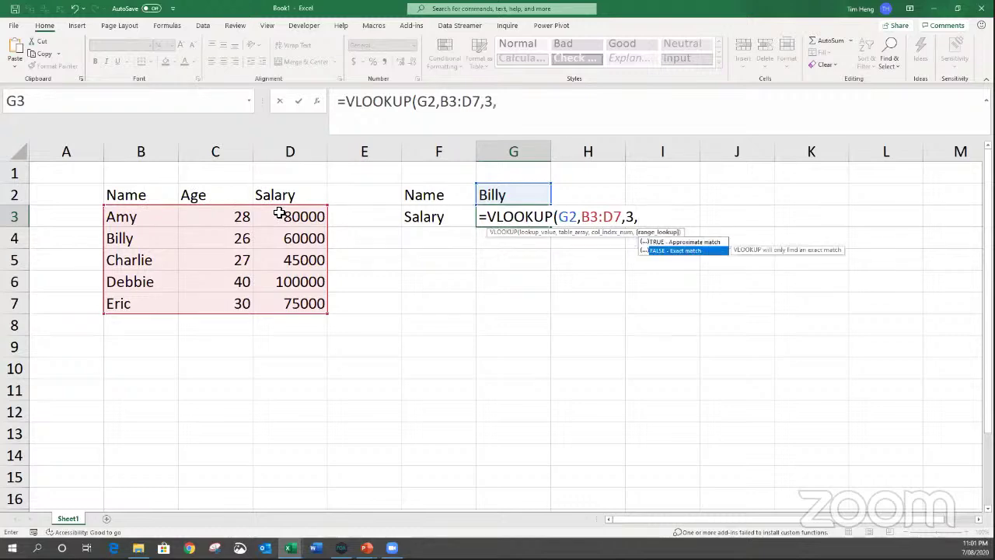
{"action": "key", "text": "Tab"}
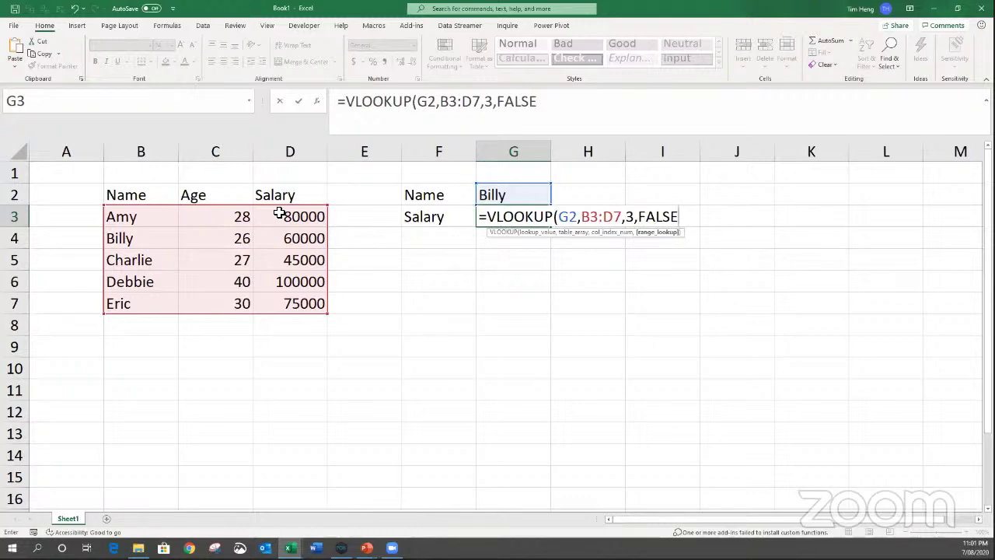
{"action": "type", "text": ")"}
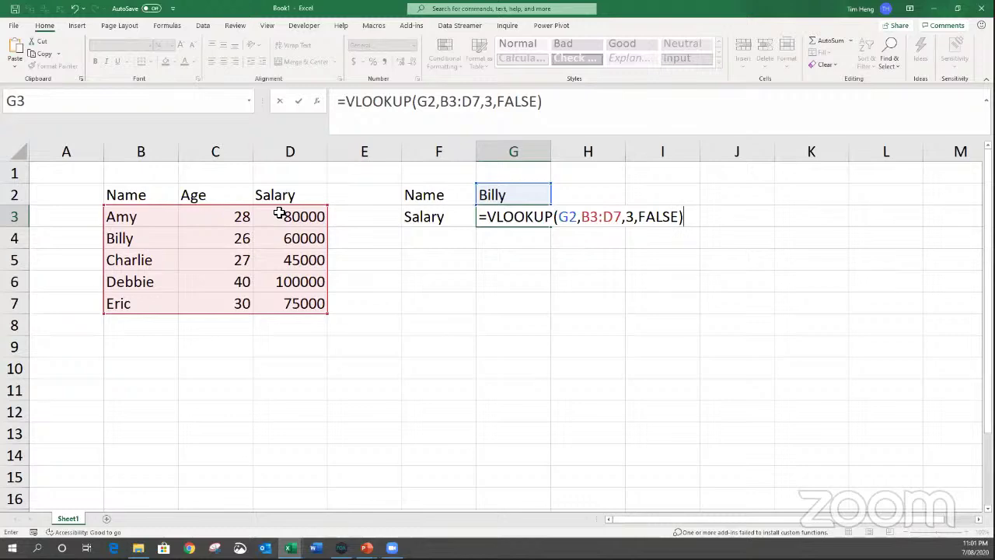
{"action": "key", "text": "Return"}
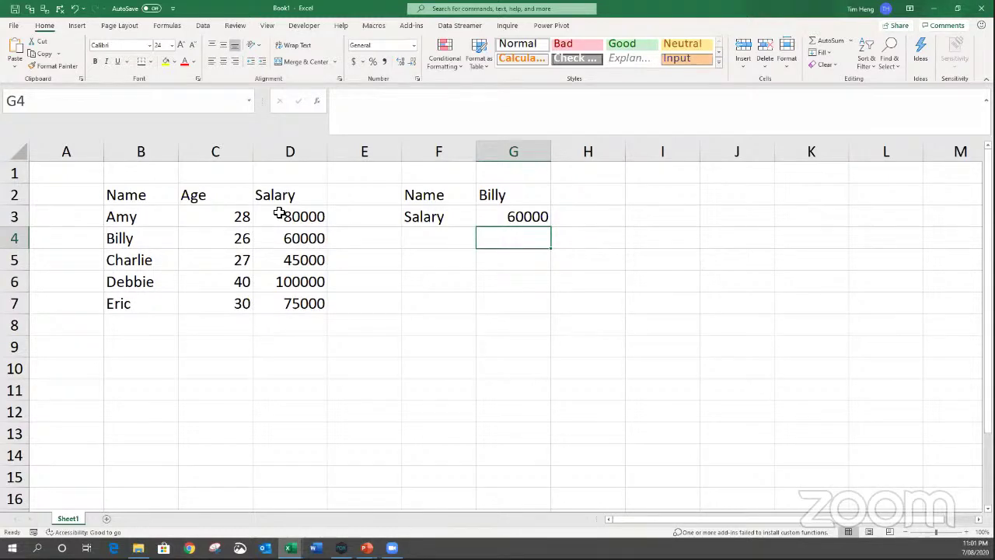
{"action": "key", "text": "Up"}
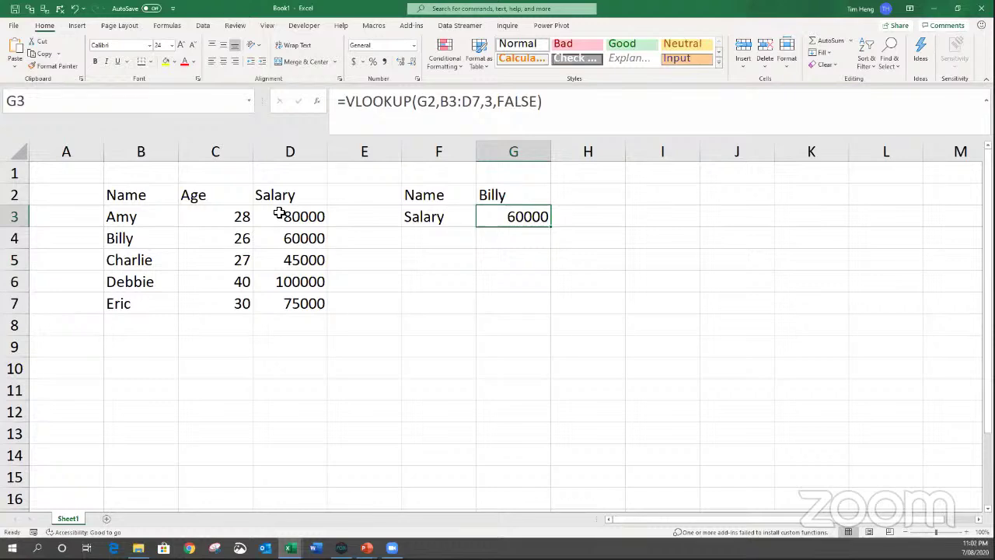
Insert a blank column between the Name and Age columns.
{"action": "left_click", "coordinate": [220, 161]}
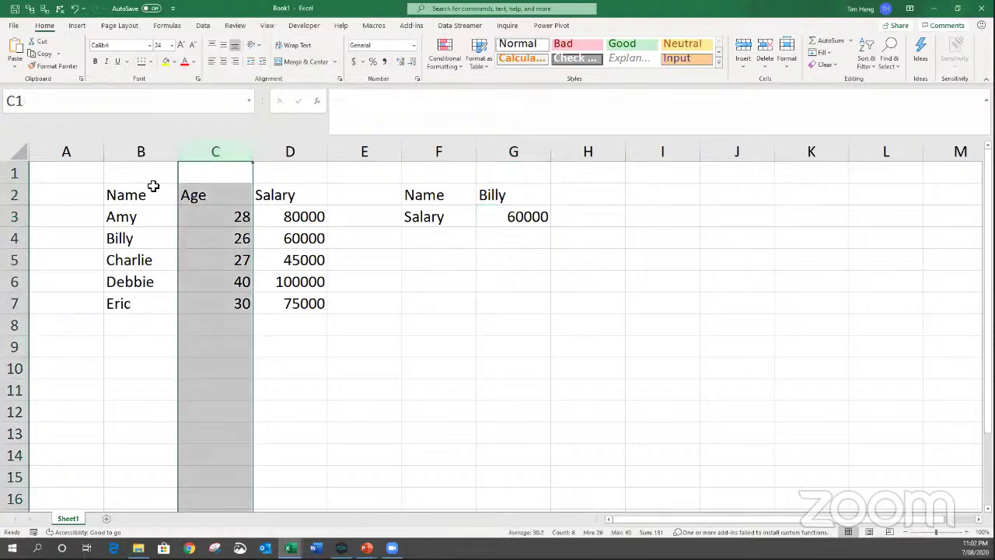
{"action": "right_click", "coordinate": [215, 148]}
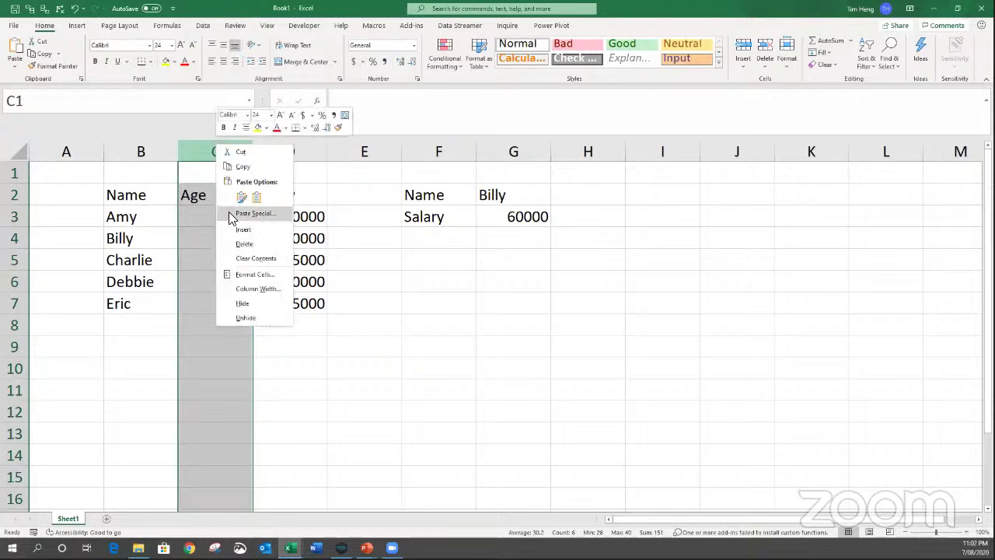
{"action": "left_click", "coordinate": [243, 230]}
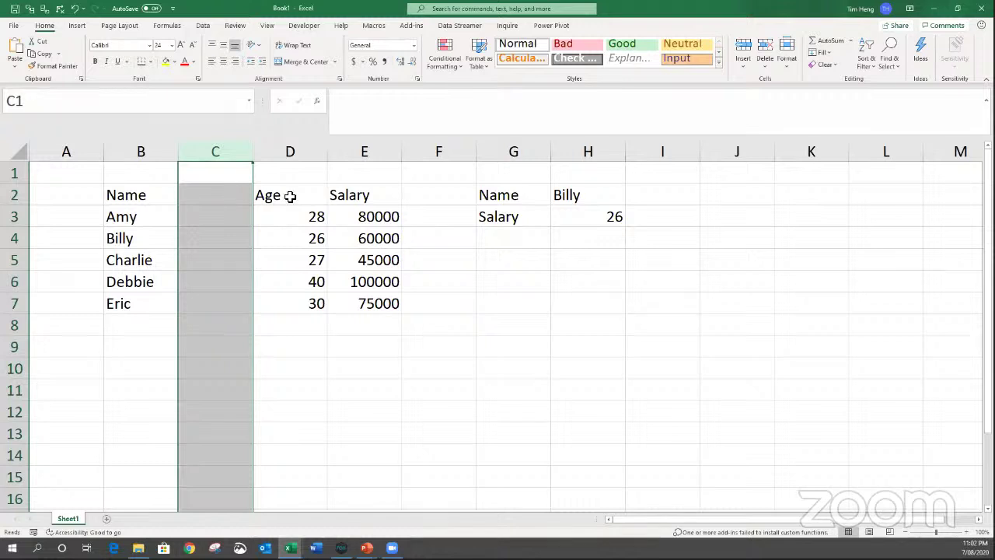
Inspect the table range and column index in the H3 VLOOKUP formula, and undo the column insertion.
{"action": "left_click", "coordinate": [561, 215]}
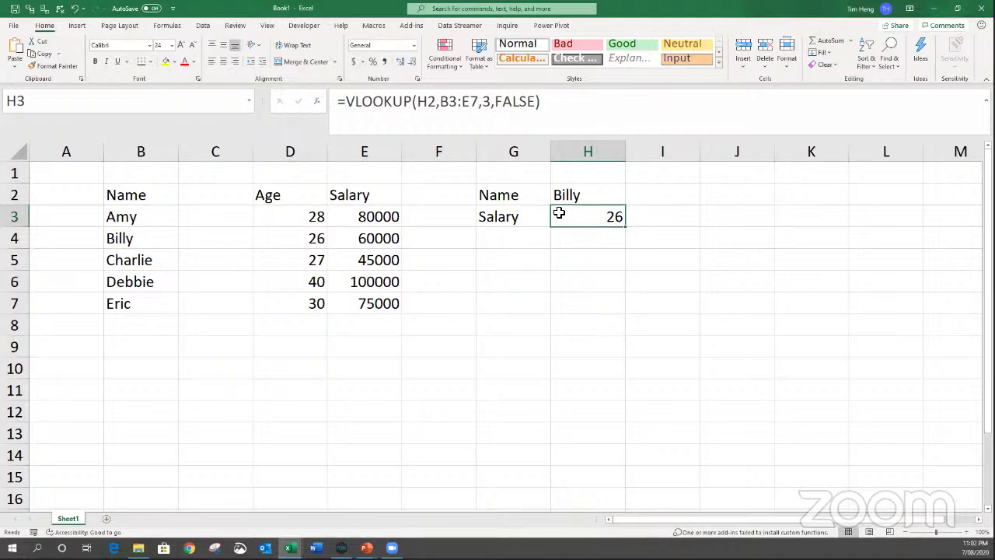
{"action": "double_click", "coordinate": [560, 214]}
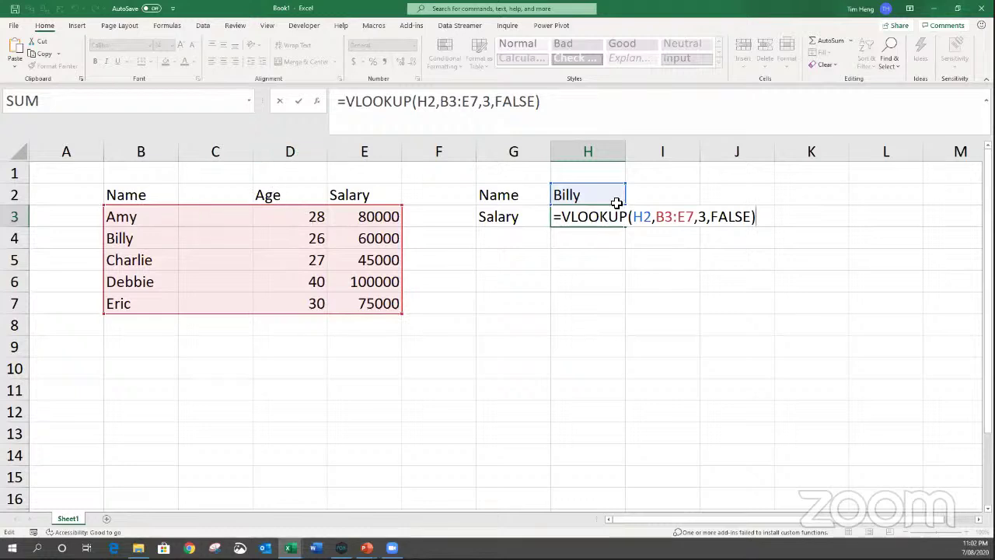
{"action": "double_click", "coordinate": [702, 217]}
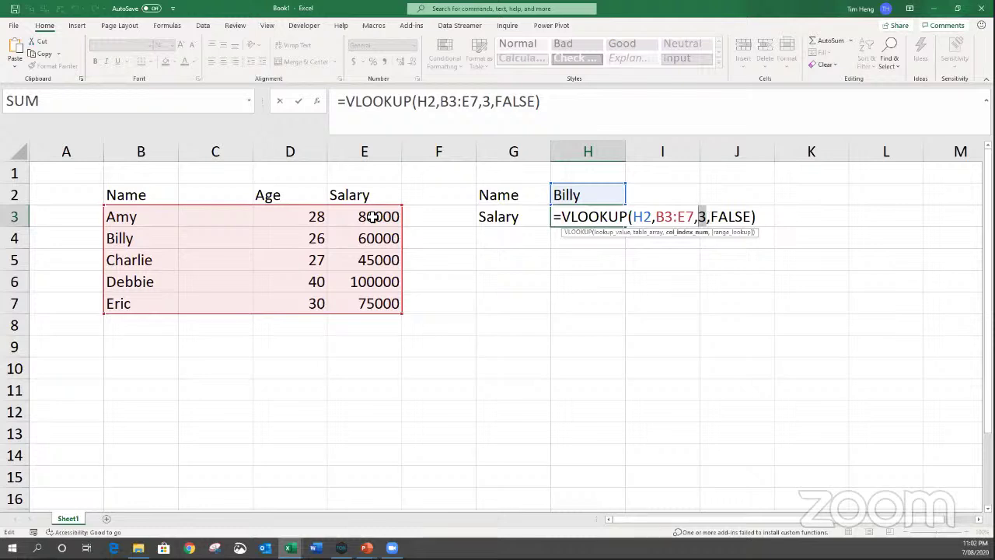
{"action": "left_click_drag", "start_coordinate": [693, 218], "coordinate": [679, 220]}
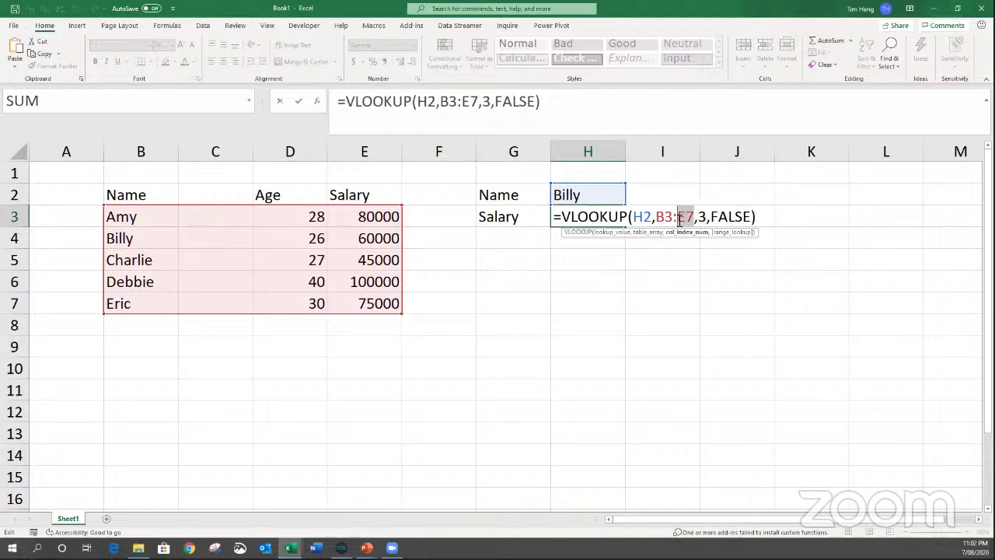
{"action": "left_click", "coordinate": [679, 220]}
{"action": "double_click", "coordinate": [700, 219]}
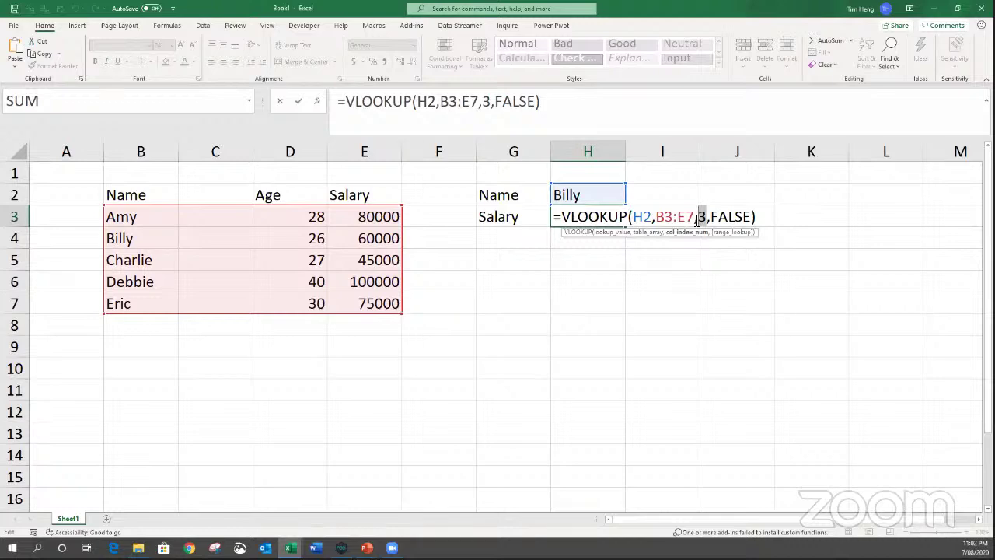
{"action": "key", "text": "Escape"}
{"action": "key", "text": "ctrl+z"}
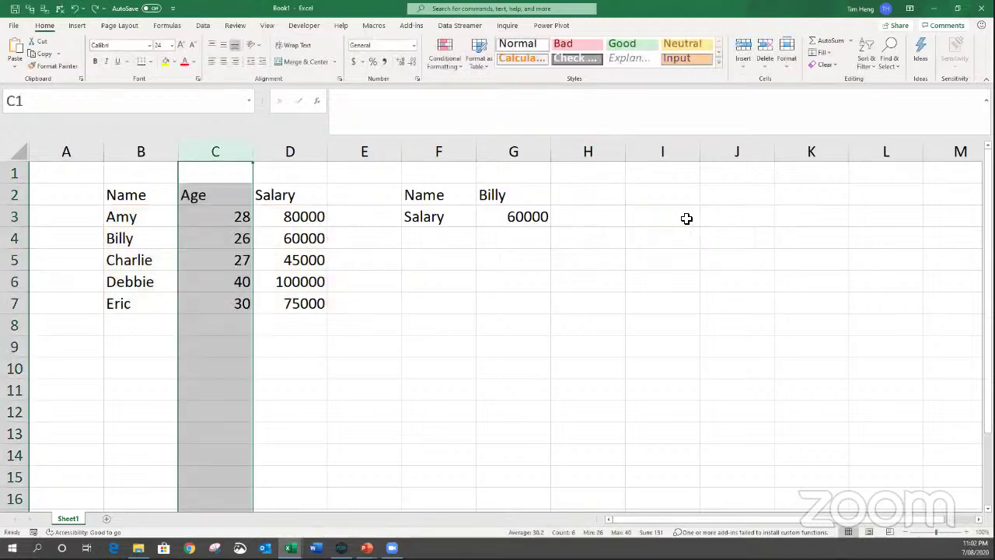
Delete the Age column to test its effect on the VLOOKUP formula, and undo the deletion.
{"action": "left_click", "coordinate": [202, 234]}
{"action": "left_click", "coordinate": [216, 153]}
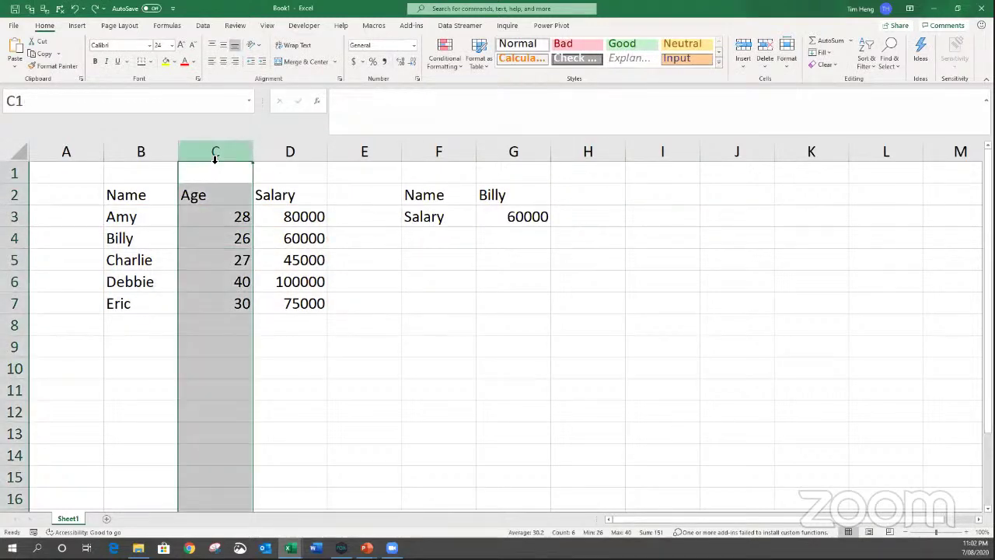
{"action": "key", "text": "ctrl+minus"}
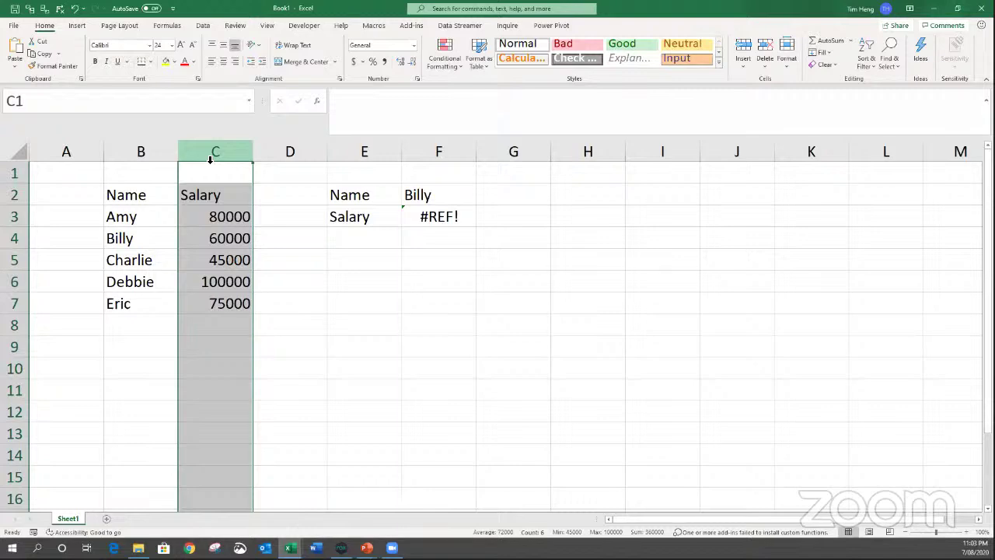
{"action": "key", "text": "ctrl+z"}
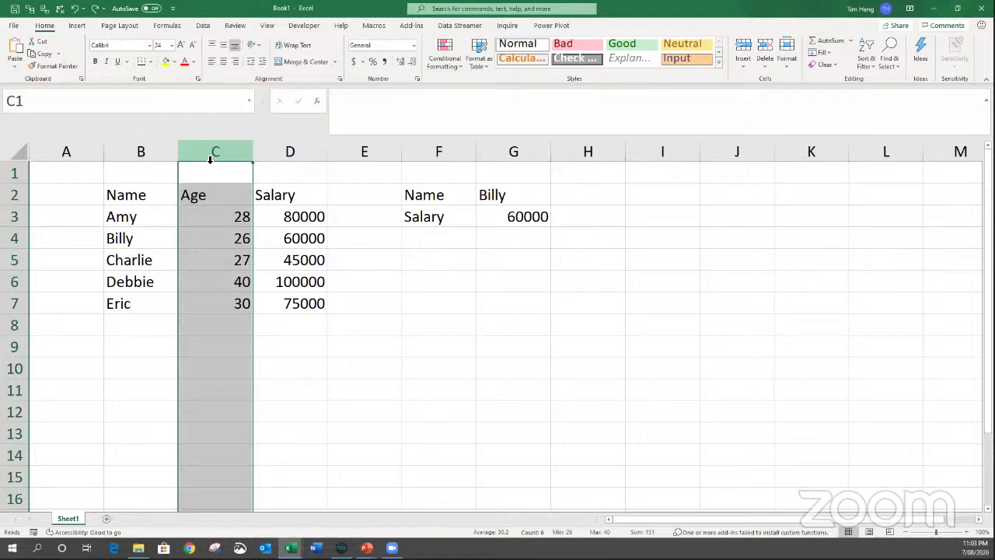
Display the G3 lookup formula as text in I3 with =FORMULATEXT(G3).
{"action": "left_click", "coordinate": [505, 218]}
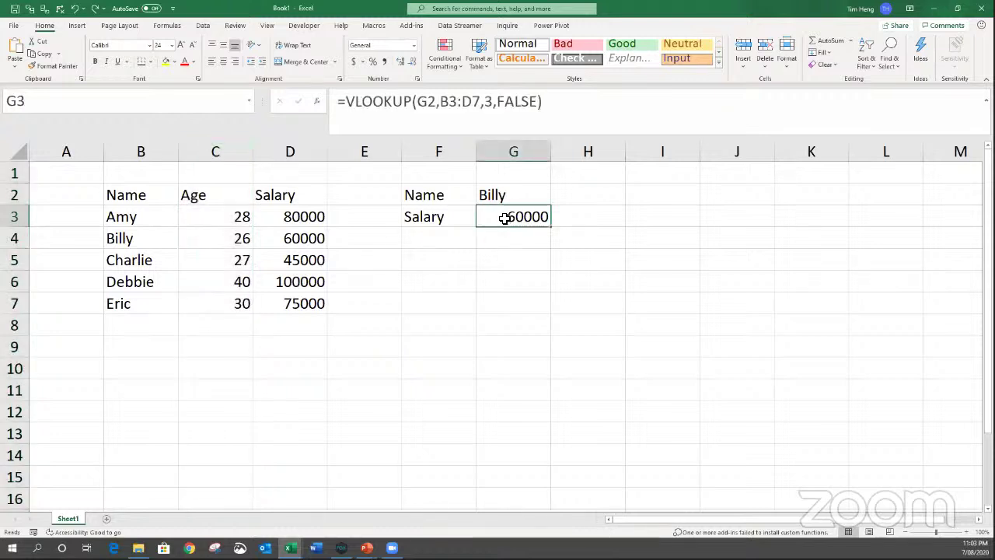
{"action": "key", "text": "F2"}
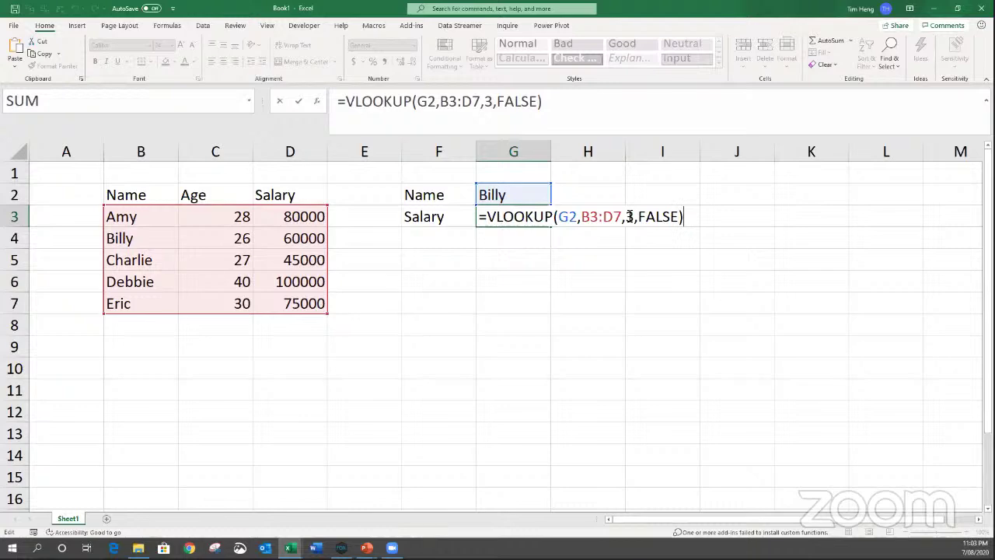
{"action": "left_click", "coordinate": [662, 217]}
{"action": "type", "text": "=fo"}
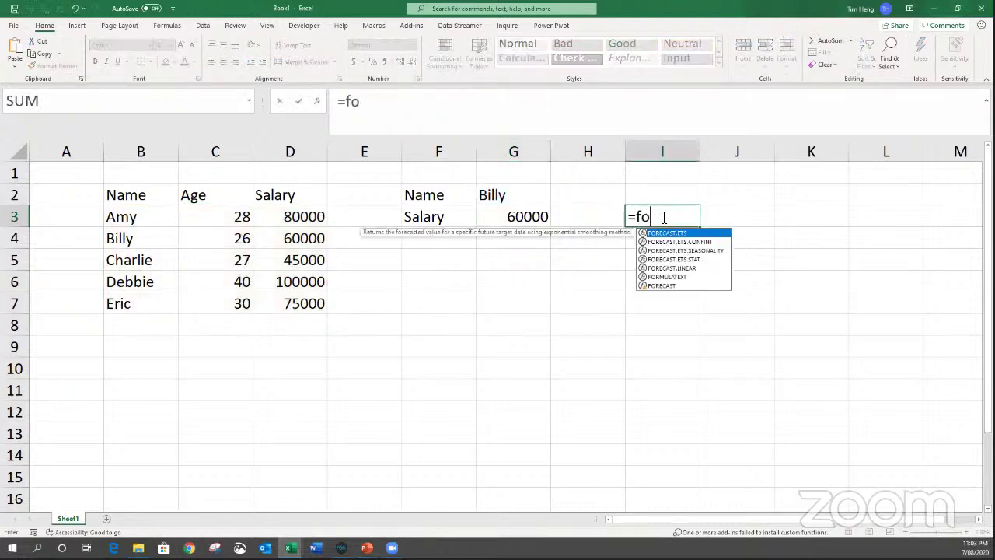
{"action": "type", "text": "rmtul"}
{"action": "key", "text": "BackSpace"}
{"action": "key", "text": "BackSpace"}
{"action": "key", "text": "BackSpace"}
{"action": "type", "text": "ul"}
{"action": "key", "text": "Tab"}
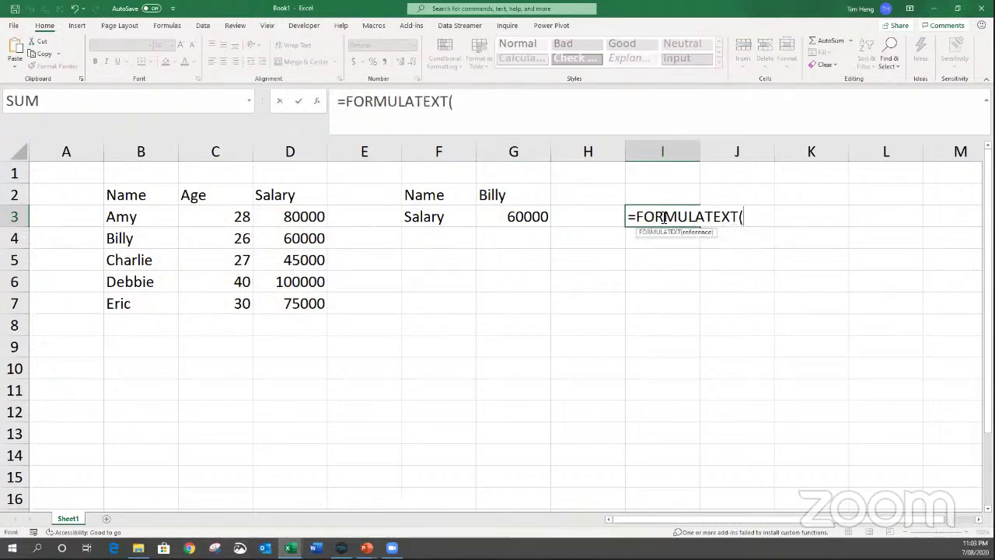
{"action": "key", "text": "Left"}
{"action": "key", "text": "Left"}
{"action": "type", "text": ")"}
{"action": "key", "text": "Return"}
Look up the salary in G4 with the formula =VLOOKUP(G2,B3:D7,COLUMNS(B2:D2),FALSE).
{"action": "key", "text": "Left"}
{"action": "key", "text": "Left"}
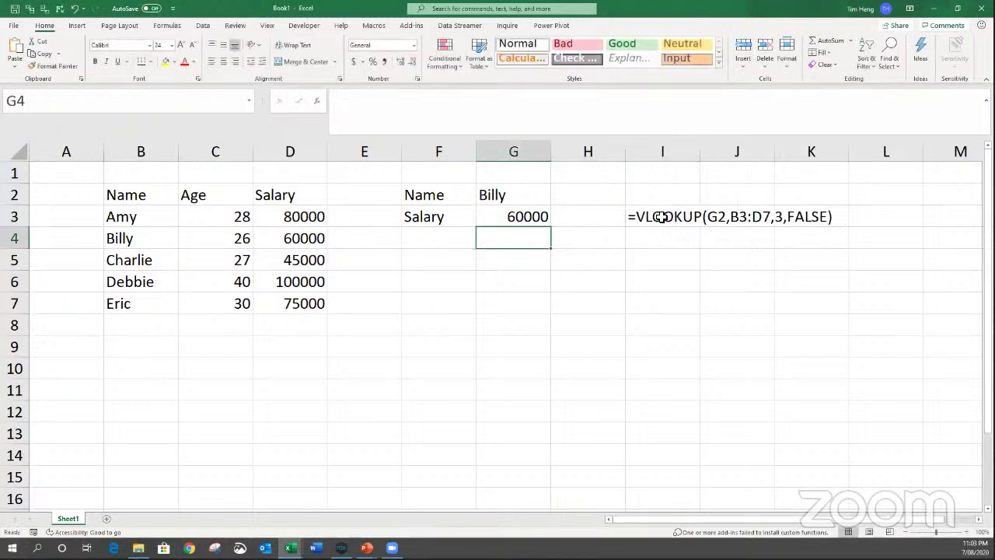
{"action": "type", "text": "=VLOOKUP("}
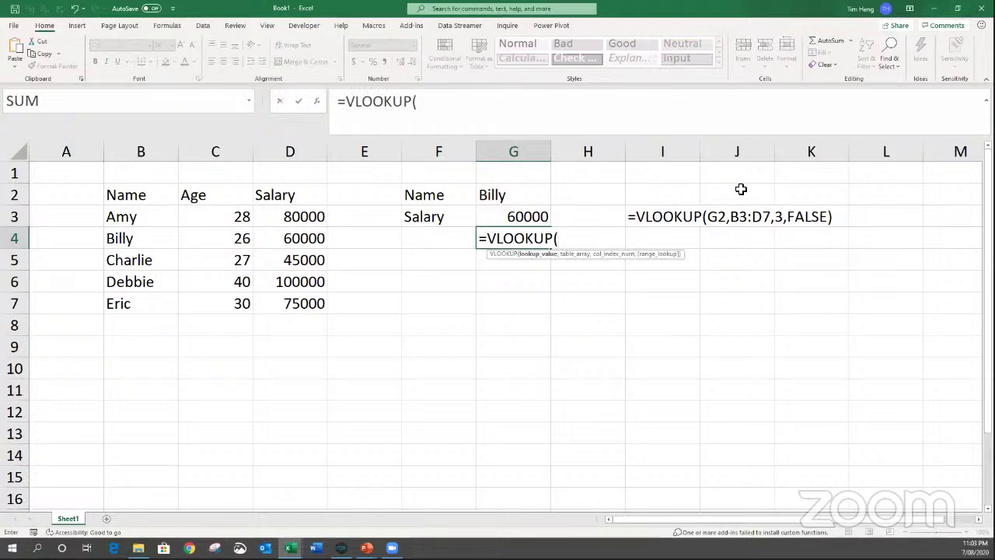
{"action": "left_click", "coordinate": [492, 199]}
{"action": "type", "text": ","}
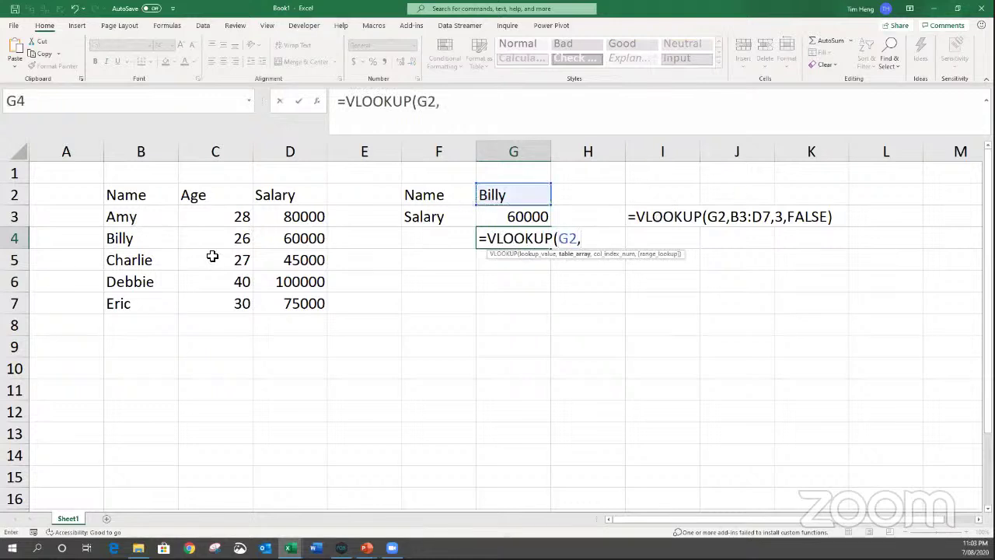
{"action": "left_click_drag", "start_coordinate": [132, 220], "coordinate": [311, 305]}
{"action": "type", "text": ","}
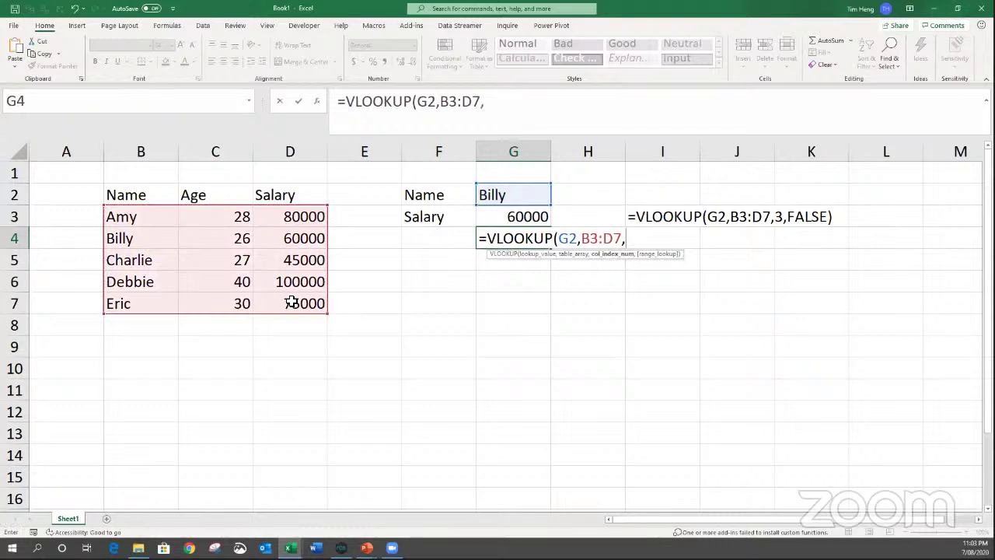
{"action": "type", "text": "COLUMNS("}
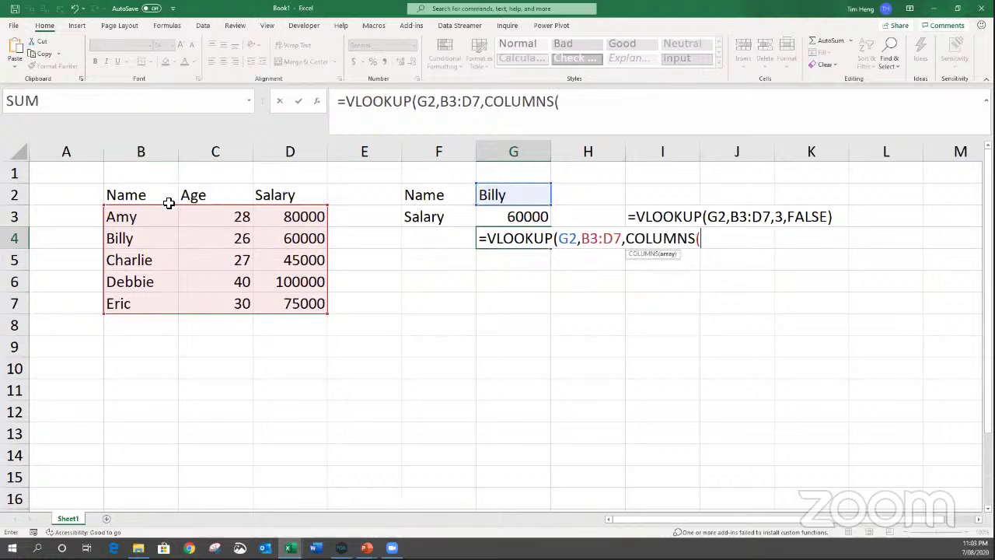
{"action": "left_click_drag", "start_coordinate": [149, 192], "coordinate": [262, 193]}
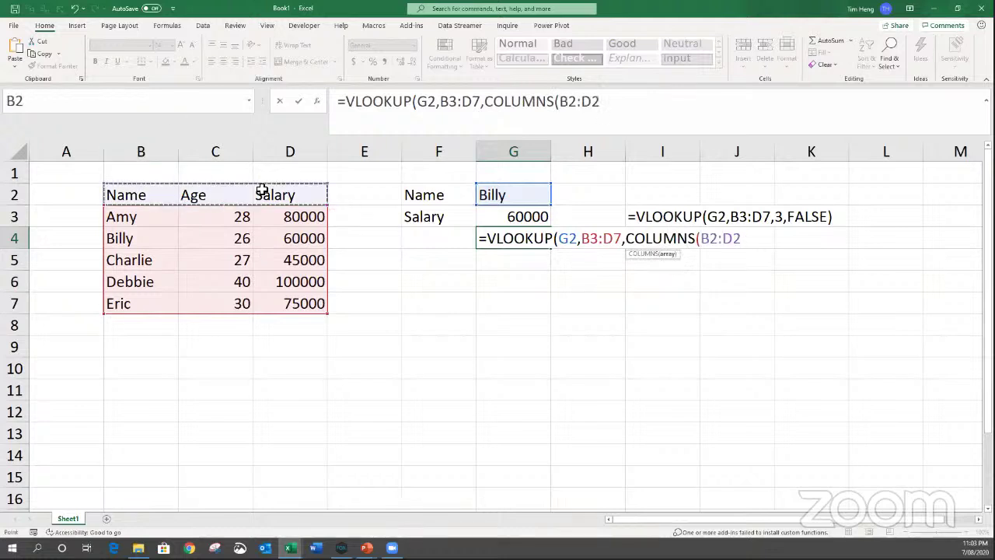
{"action": "type", "text": "),FALSE)"}
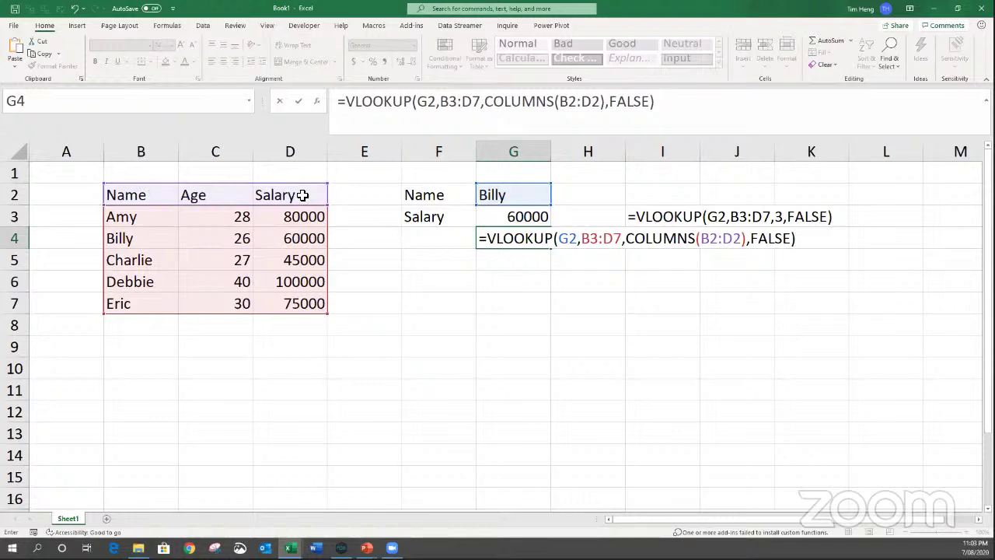
{"action": "left_click_drag", "start_coordinate": [745, 238], "coordinate": [709, 240]}
{"action": "left_click", "coordinate": [631, 240]}
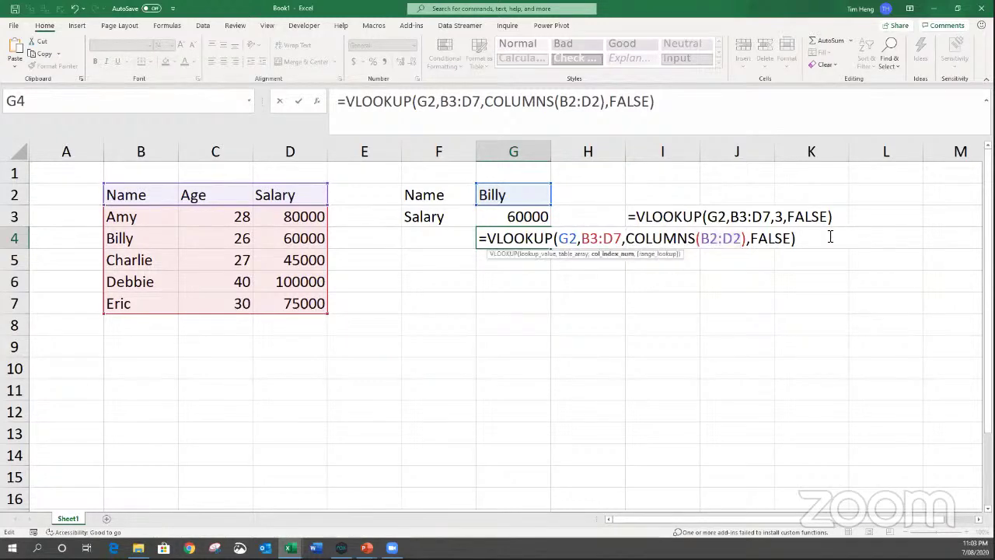
{"action": "key", "text": "Return"}
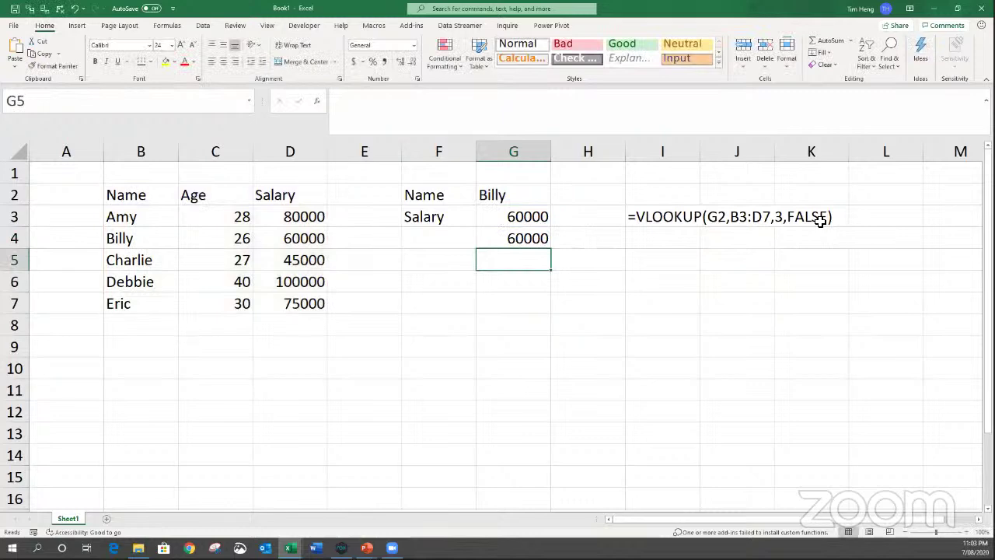
Insert a blank column before the Age column to inspect the COLUMNS range in the second lookup formula, and remove the column again.
{"action": "left_click", "coordinate": [196, 152]}
{"action": "key", "text": "ctrl+shift+plus"}
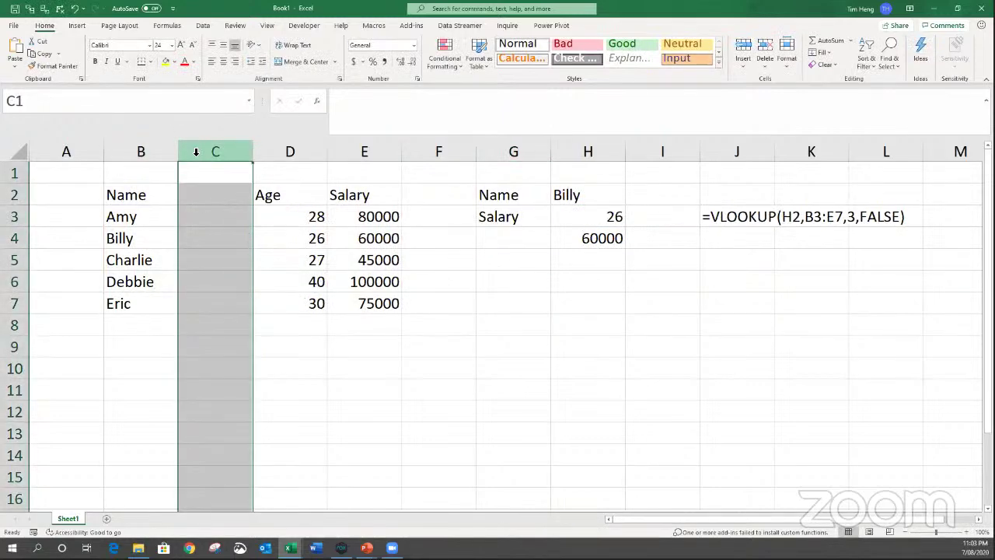
{"action": "left_click_drag", "start_coordinate": [137, 194], "coordinate": [374, 194]}
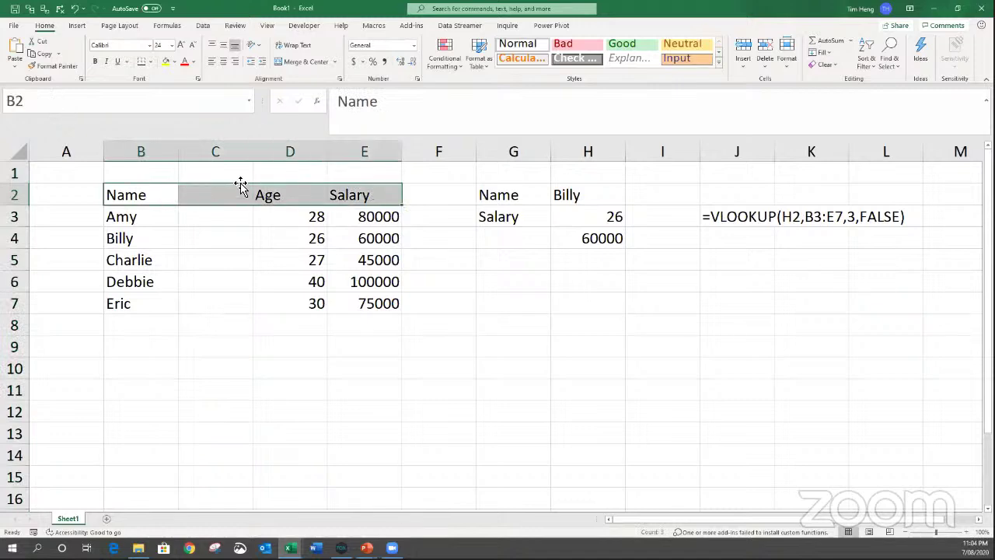
{"action": "left_click", "coordinate": [593, 237]}
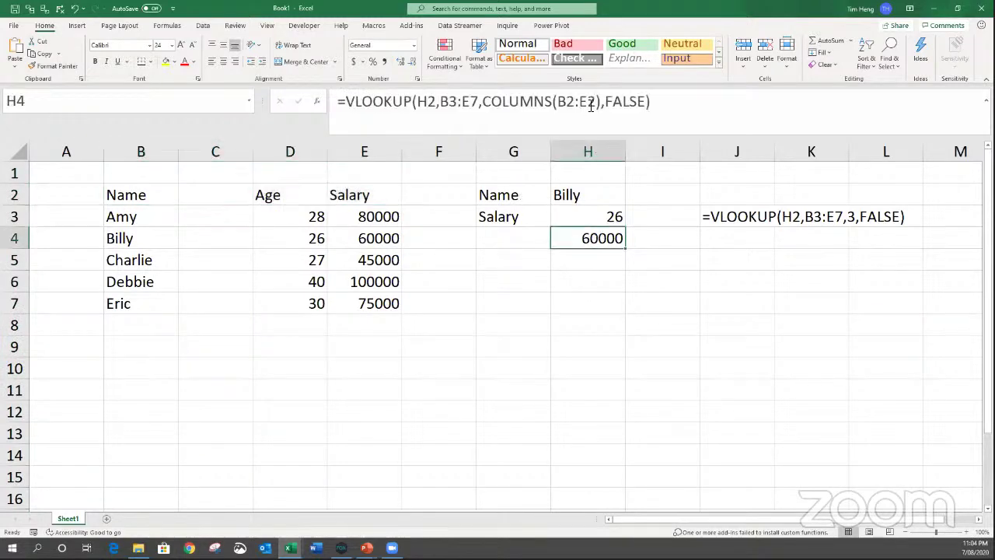
{"action": "left_click_drag", "start_coordinate": [596, 102], "coordinate": [557, 102]}
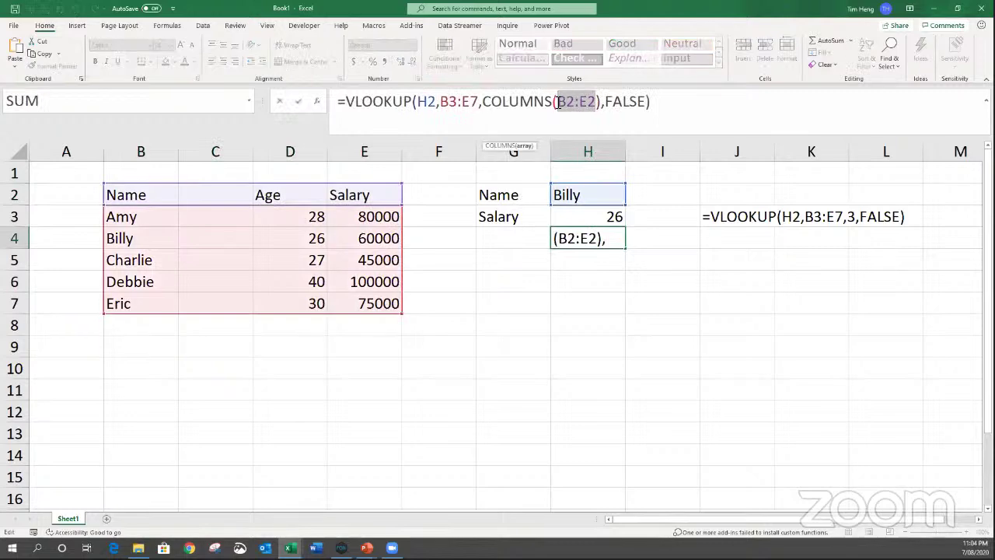
{"action": "key", "text": "Escape"}
{"action": "left_click", "coordinate": [225, 150]}
{"action": "key", "text": "ctrl+minus"}
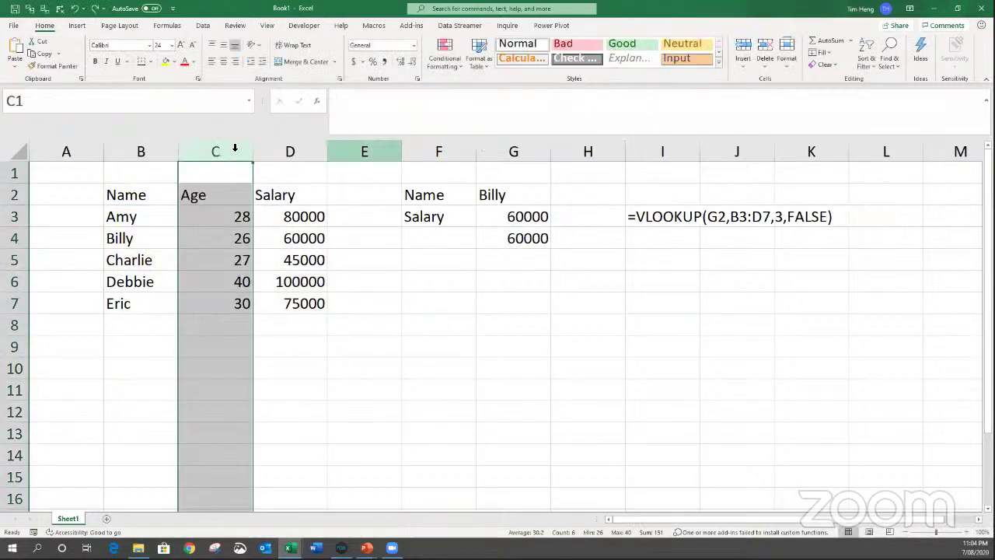
Delete the Age column to inspect the COLUMNS range in the second lookup formula, and undo the deletion.
{"action": "key", "text": "ctrl+minus"}
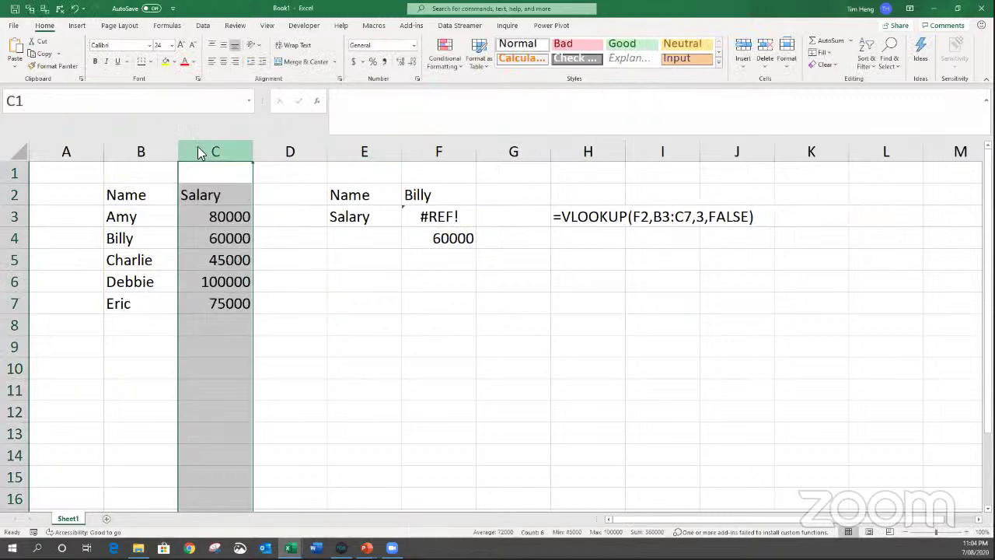
{"action": "left_click", "coordinate": [447, 244]}
{"action": "key", "text": "F2"}
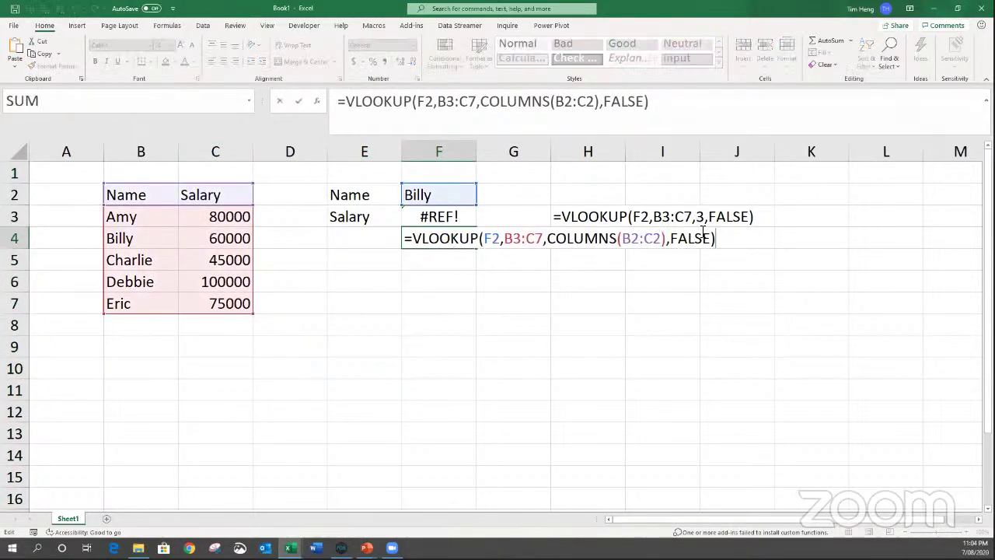
{"action": "left_click_drag", "start_coordinate": [659, 240], "coordinate": [622, 240]}
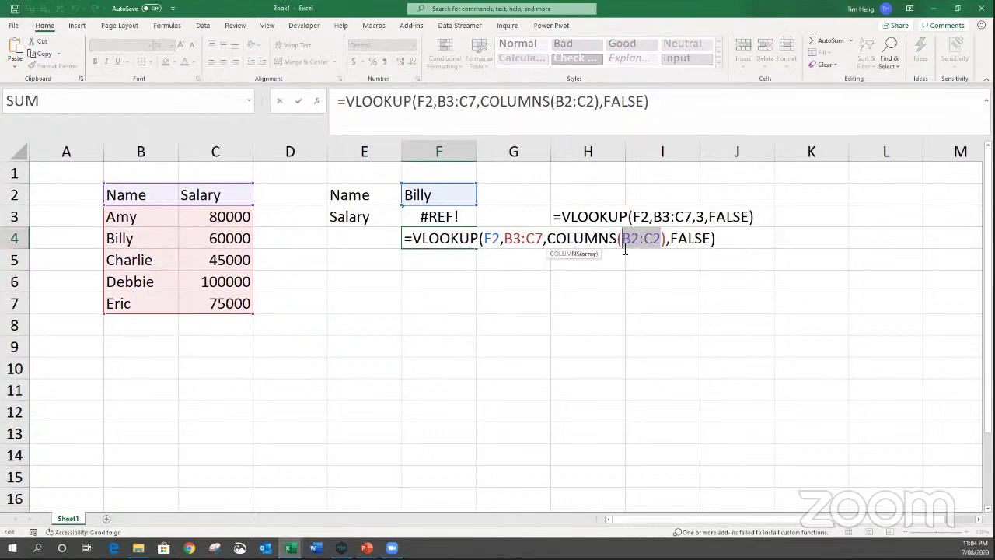
{"action": "key", "text": "Escape"}
{"action": "key", "text": "ctrl+z"}
Copy the FORMULATEXT formula from I3 down to I4 to display the G4 formula as text.
{"action": "left_click", "coordinate": [643, 234]}
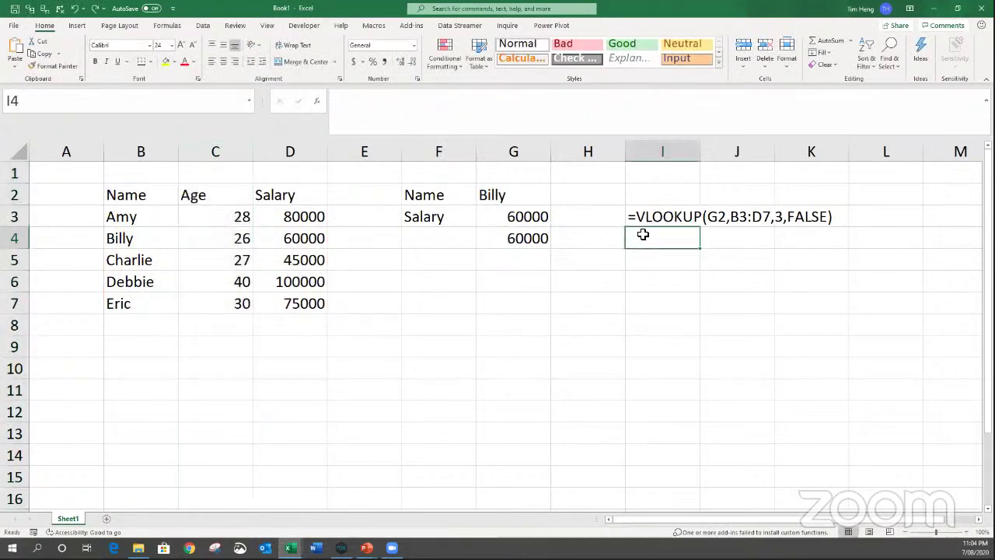
{"action": "key", "text": "ctrl+d"}
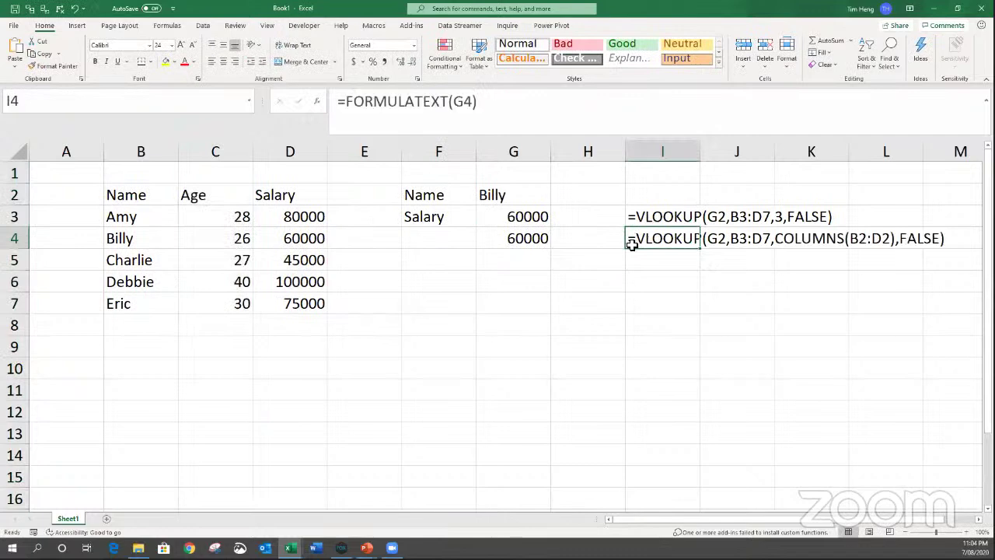
{"action": "left_click", "coordinate": [524, 237]}
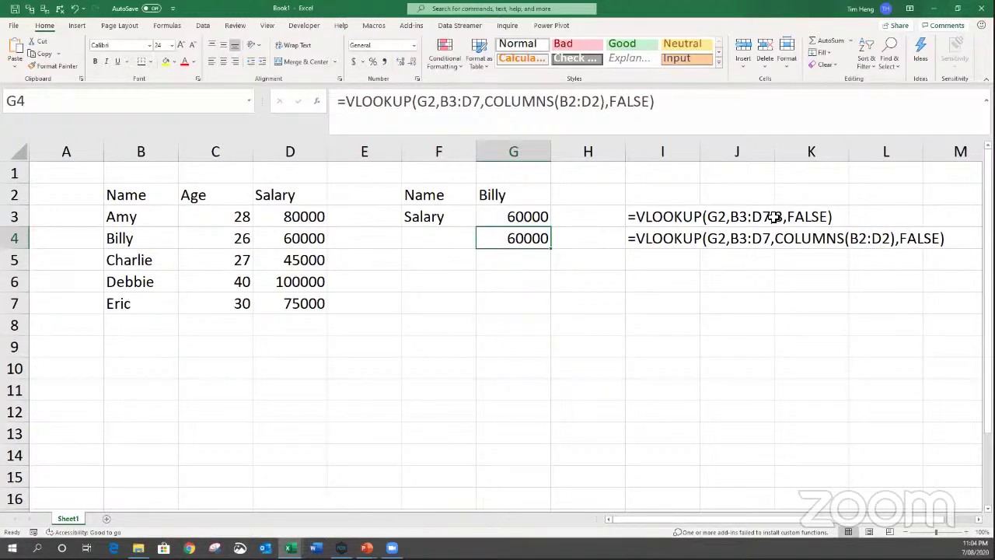
Enter the labels MATCH in F5 and INDEX in F6, below the Salary lookup rows.
{"action": "left_click", "coordinate": [469, 265]}
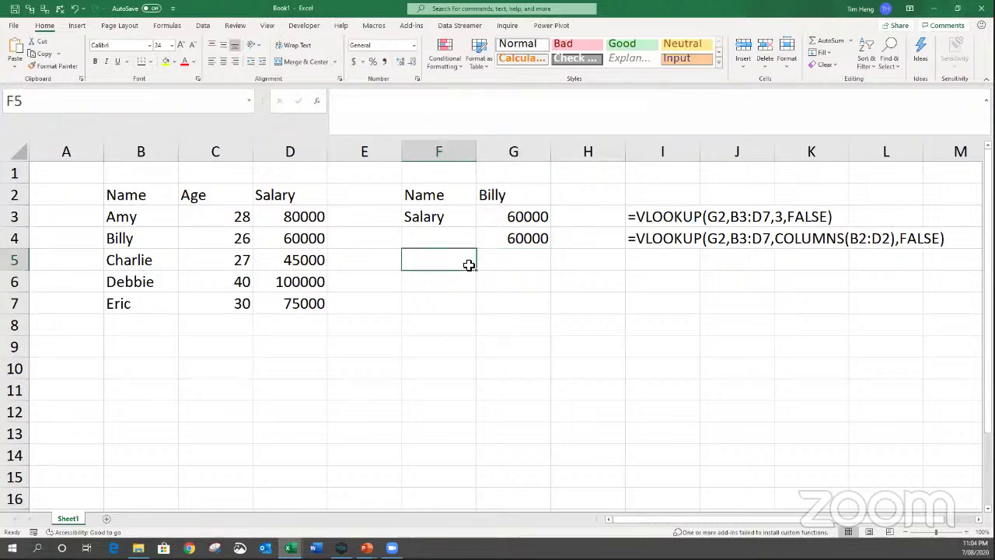
{"action": "type", "text": "MATCH"}
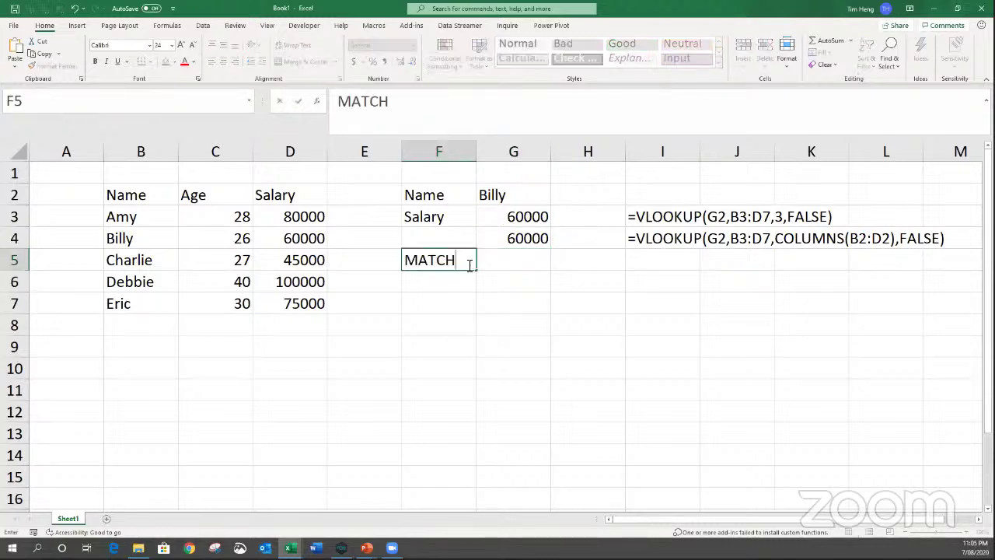
{"action": "key", "text": "Return"}
{"action": "type", "text": "INDEX"}
{"action": "key", "text": "Return"}
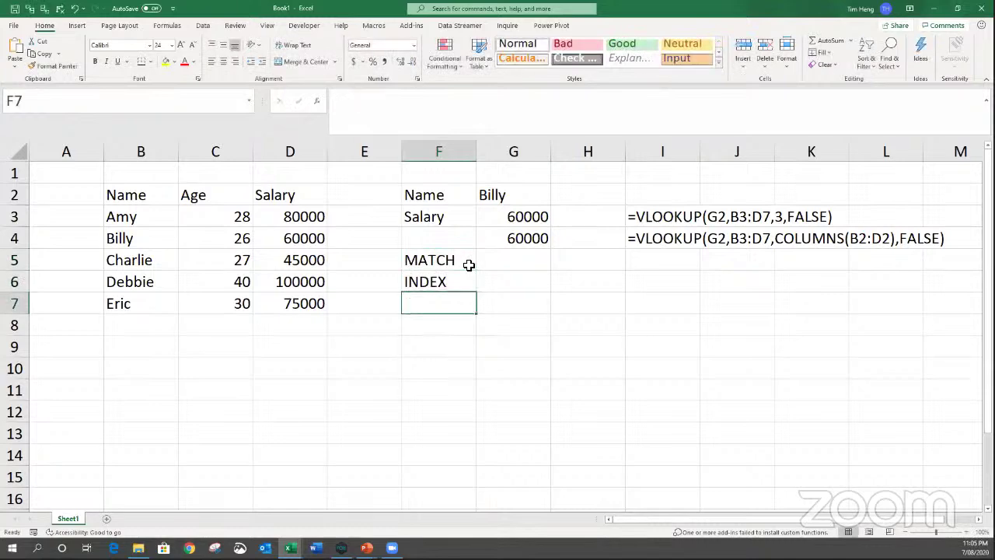
Find the position of the name in G2 within the Name column by entering =MATCH(G2,B3:B7,0) in G5.
{"action": "left_click", "coordinate": [504, 254]}
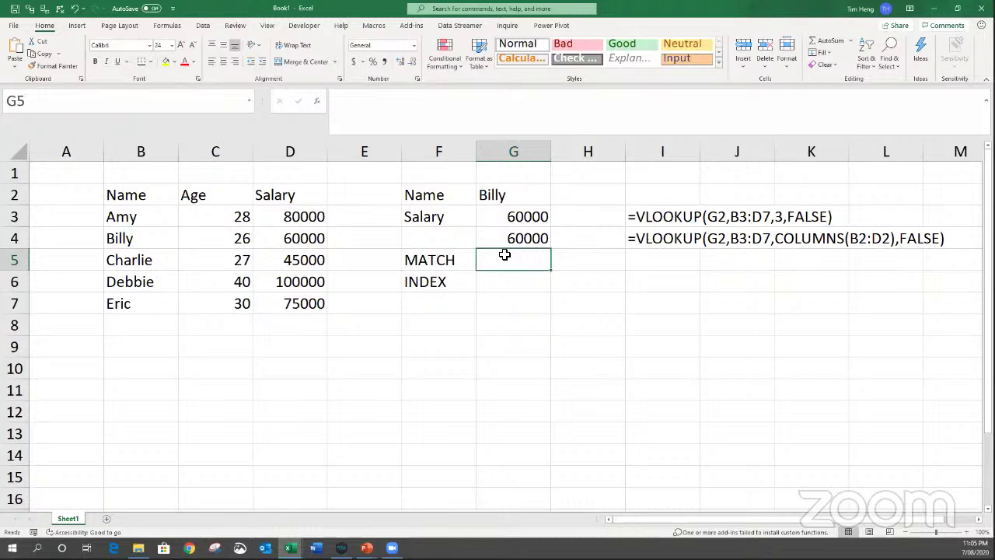
{"action": "type", "text": "=MAT"}
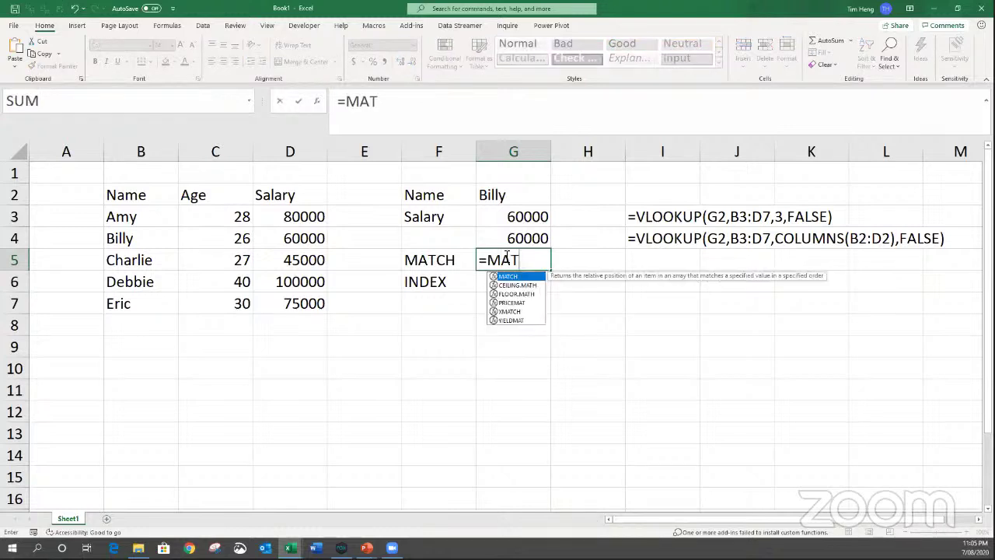
{"action": "key", "text": "Tab"}
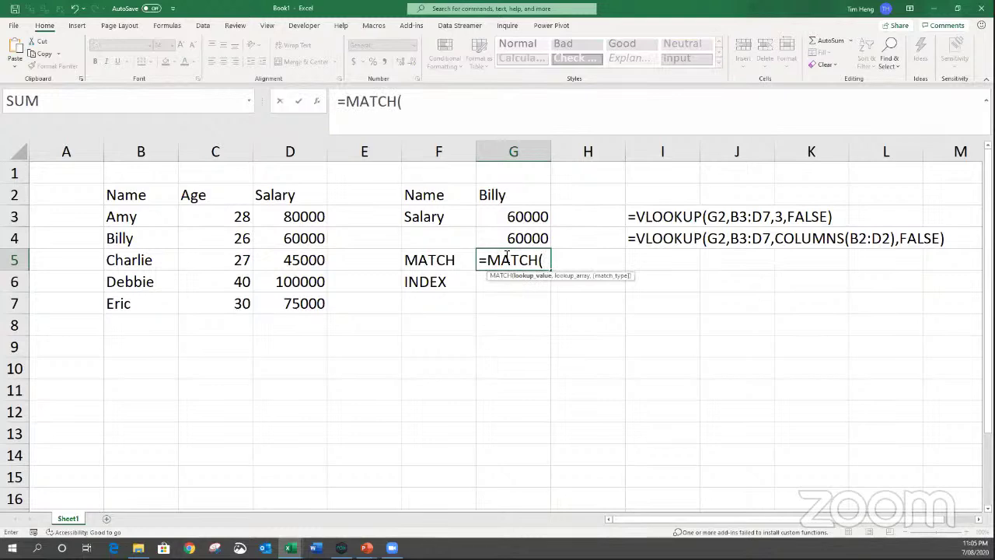
{"action": "left_click", "coordinate": [503, 194]}
{"action": "type", "text": ","}
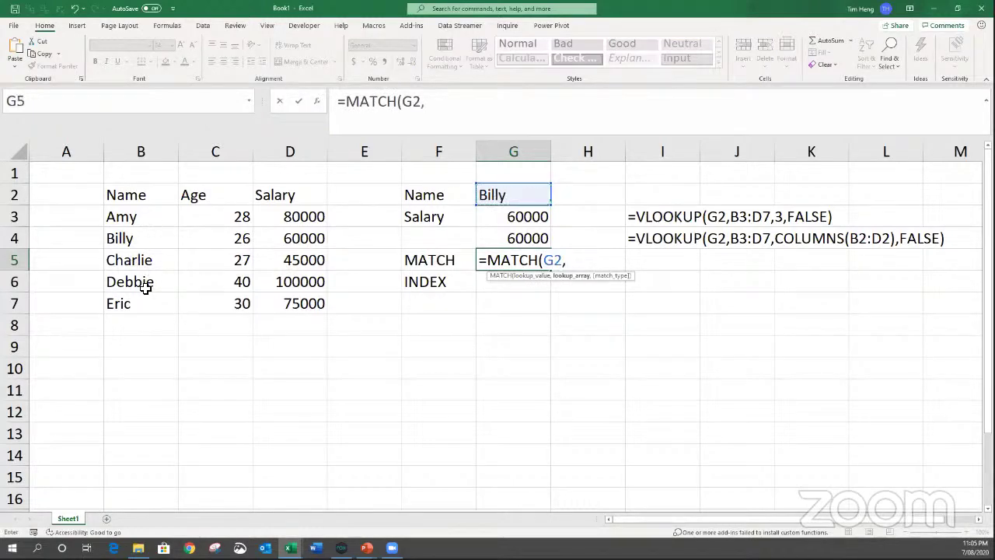
{"action": "left_click_drag", "start_coordinate": [150, 219], "coordinate": [144, 301]}
{"action": "type", "text": ",0)"}
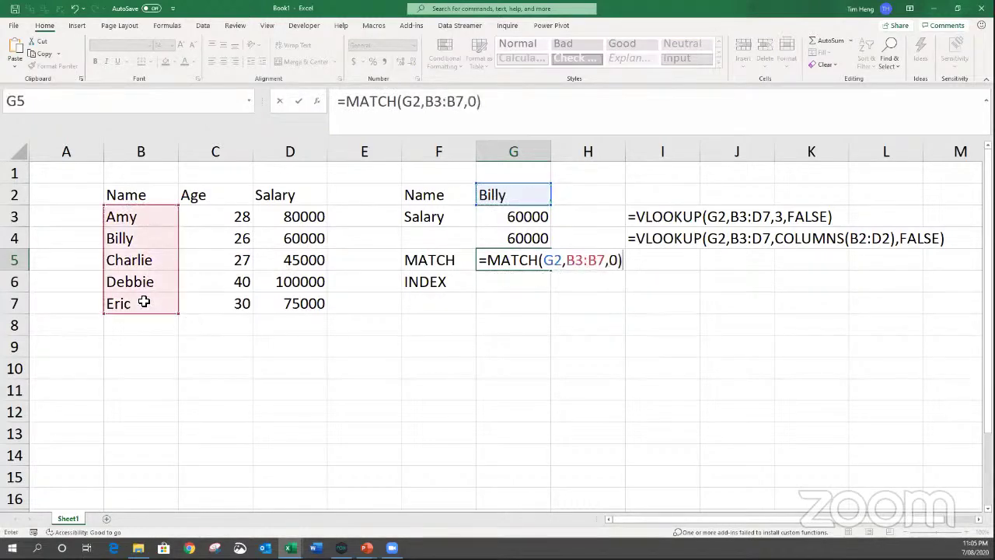
{"action": "key", "text": "Return"}
Check the references of the MATCH formula in G5 and paste the copied FORMULATEXT formula into I5 to display it as text.
{"action": "left_click", "coordinate": [521, 261]}
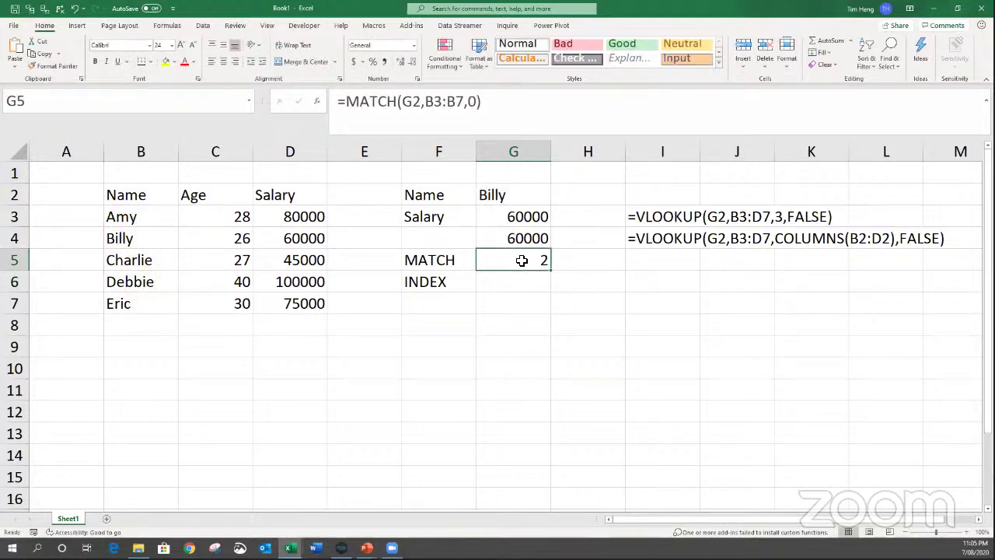
{"action": "double_click", "coordinate": [521, 261]}
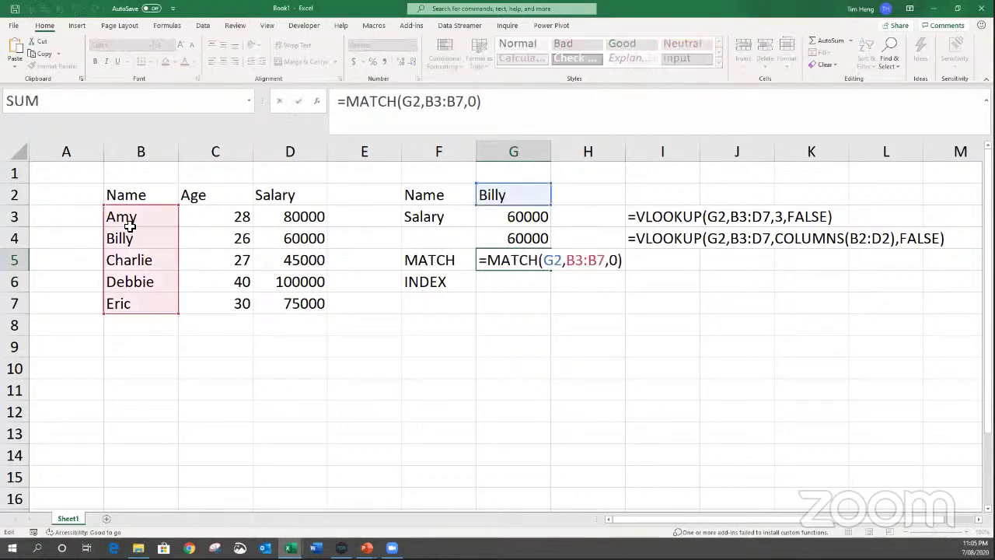
{"action": "key", "text": "Escape"}
{"action": "left_click", "coordinate": [660, 259]}
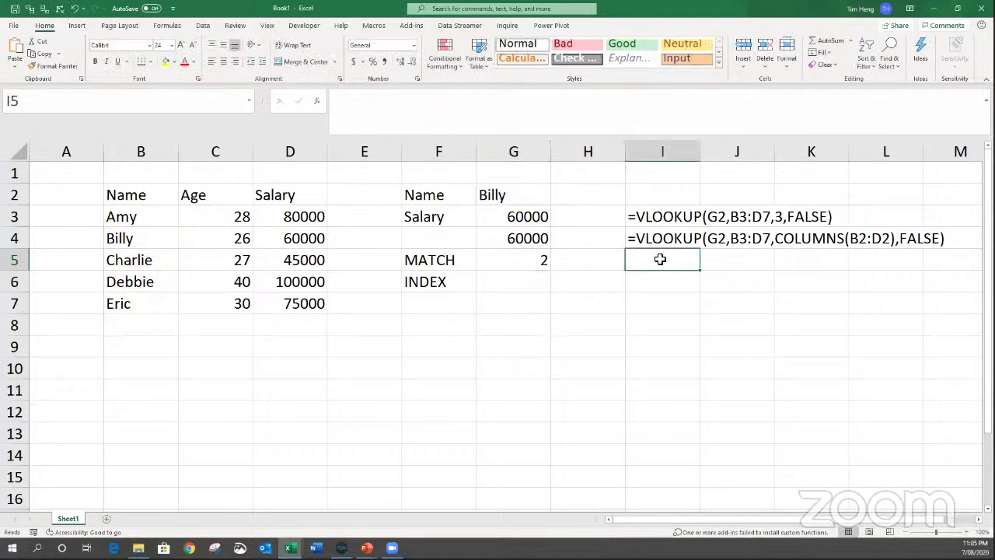
{"action": "key", "text": "ctrl+v"}
Return the salary at the matched position by entering =INDEX(D3:D7,G5) in G6.
{"action": "left_click", "coordinate": [518, 276]}
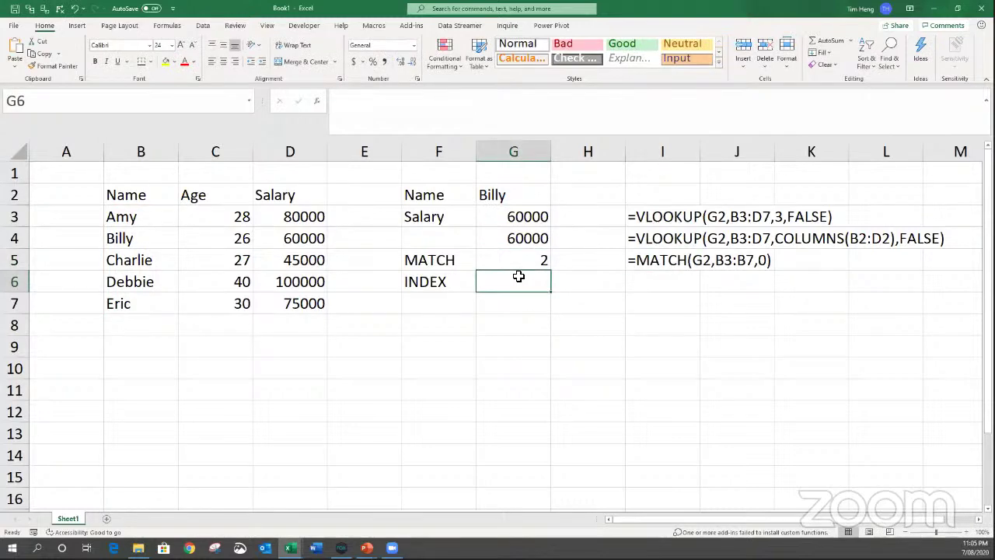
{"action": "type", "text": "="}
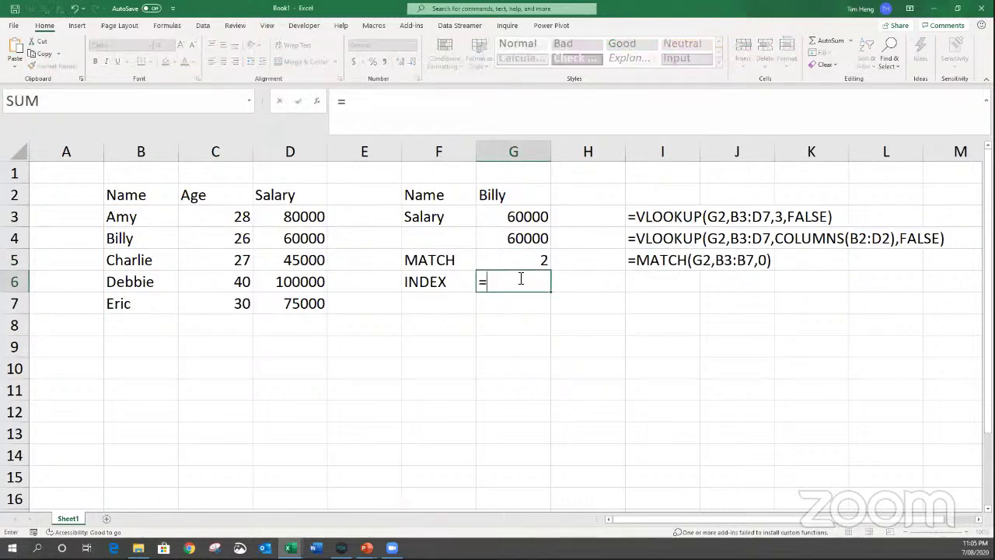
{"action": "type", "text": "INDEX("}
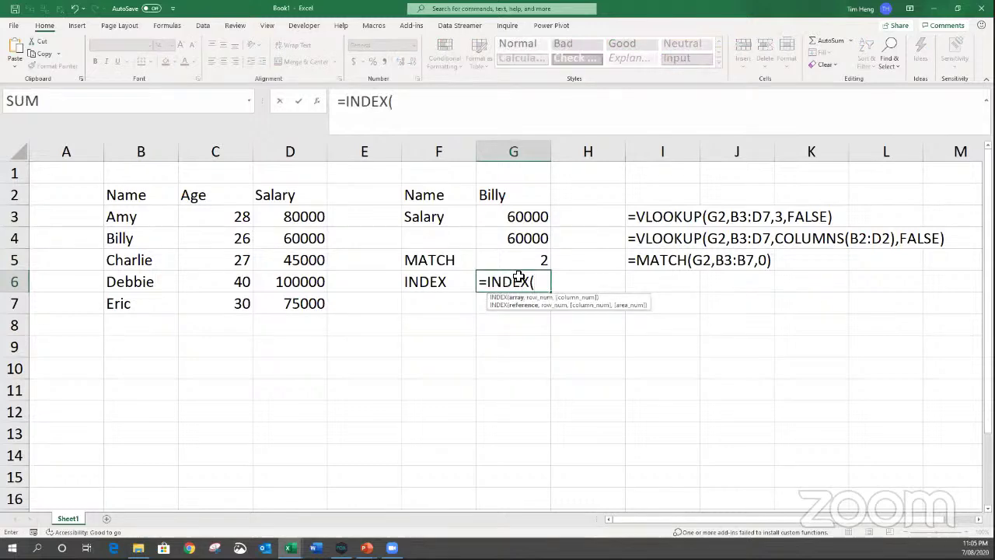
{"action": "left_click_drag", "start_coordinate": [317, 216], "coordinate": [300, 303]}
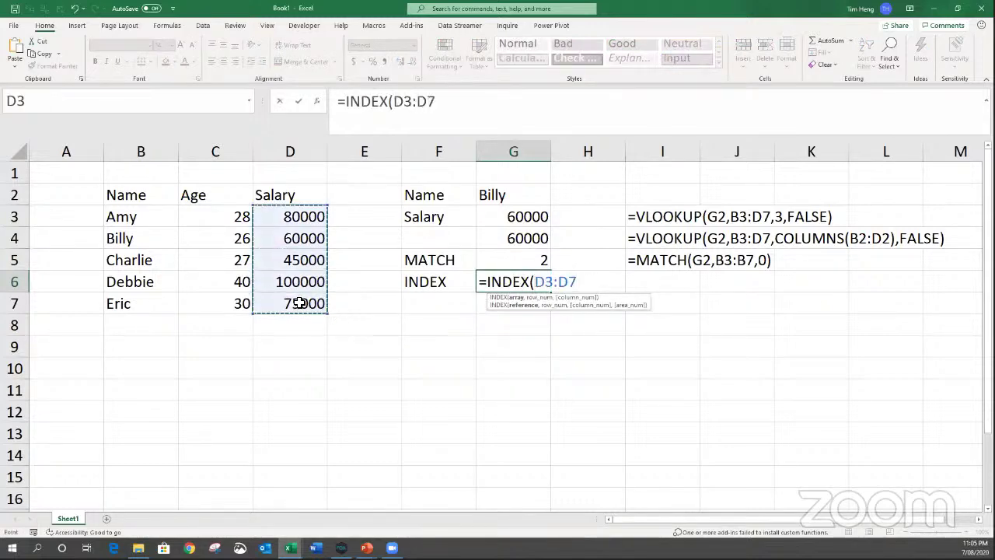
{"action": "type", "text": ","}
{"action": "left_click", "coordinate": [503, 262]}
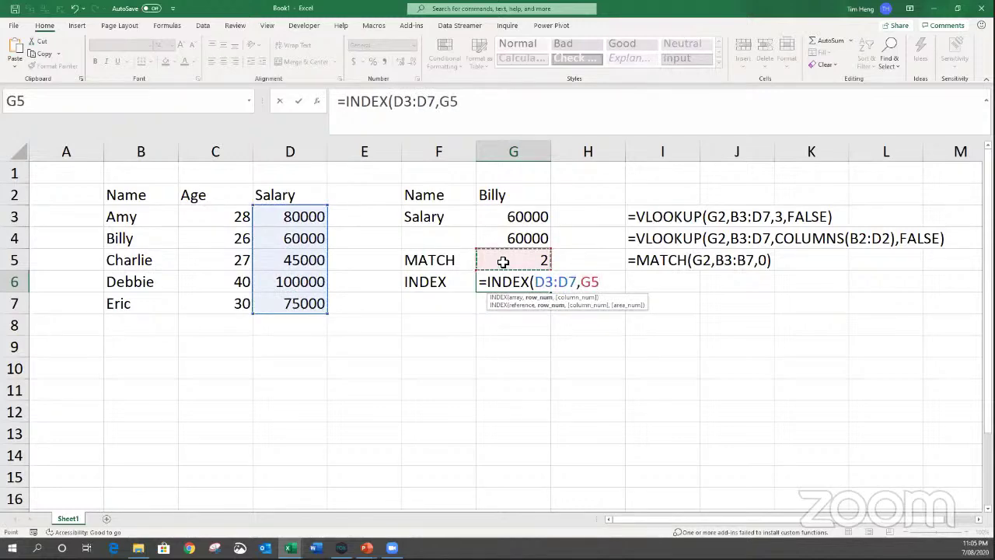
{"action": "type", "text": ")"}
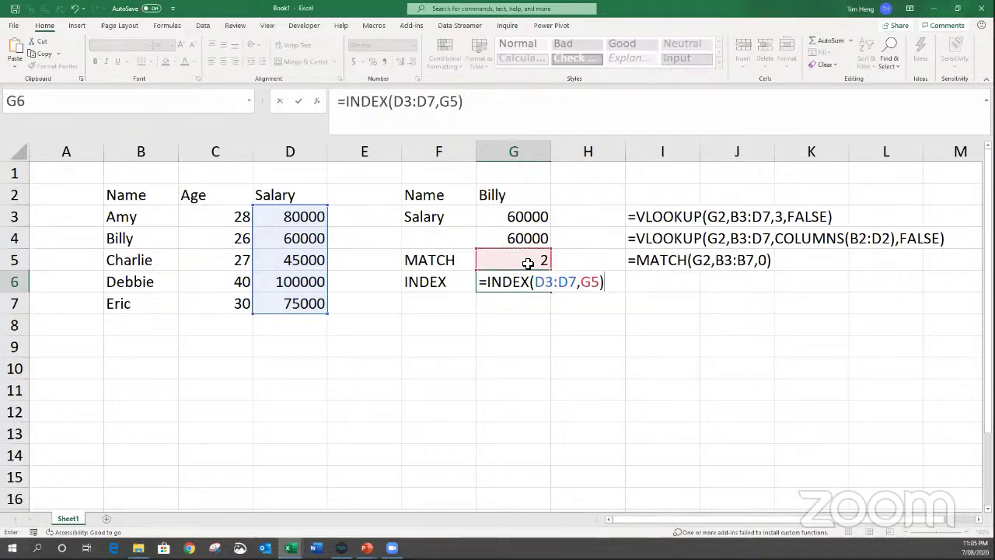
{"action": "key", "text": "Return"}
Fill the FORMULATEXT formula from I5 down to I6 to display the INDEX formula as text.
{"action": "key", "text": "Up"}
{"action": "key", "text": "Right"}
{"action": "key", "text": "Right"}
{"action": "key", "text": "ctrl+d"}
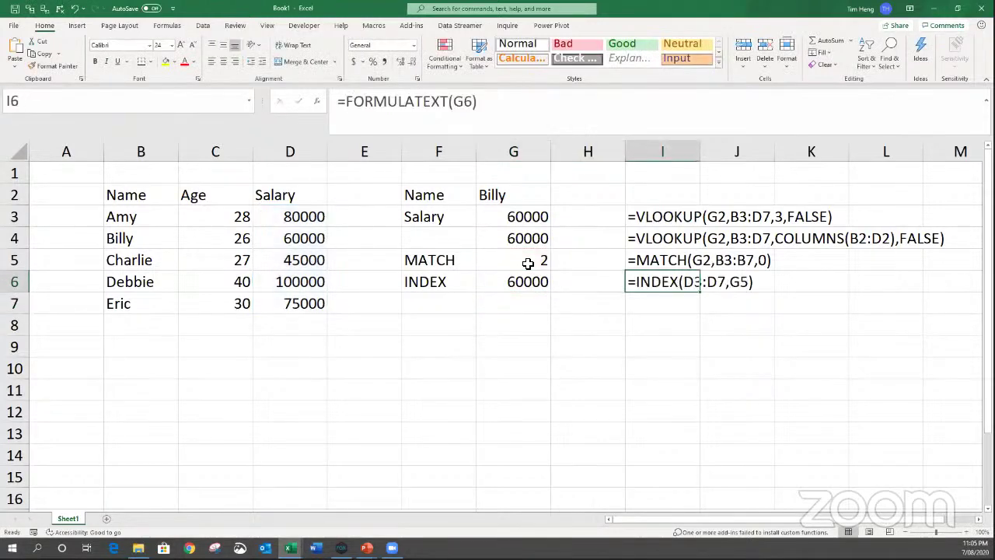
Examine the ranges referenced by the INDEX formula in G6 and the MATCH formula in G5.
{"action": "left_click", "coordinate": [613, 321]}
{"action": "left_click", "coordinate": [510, 284]}
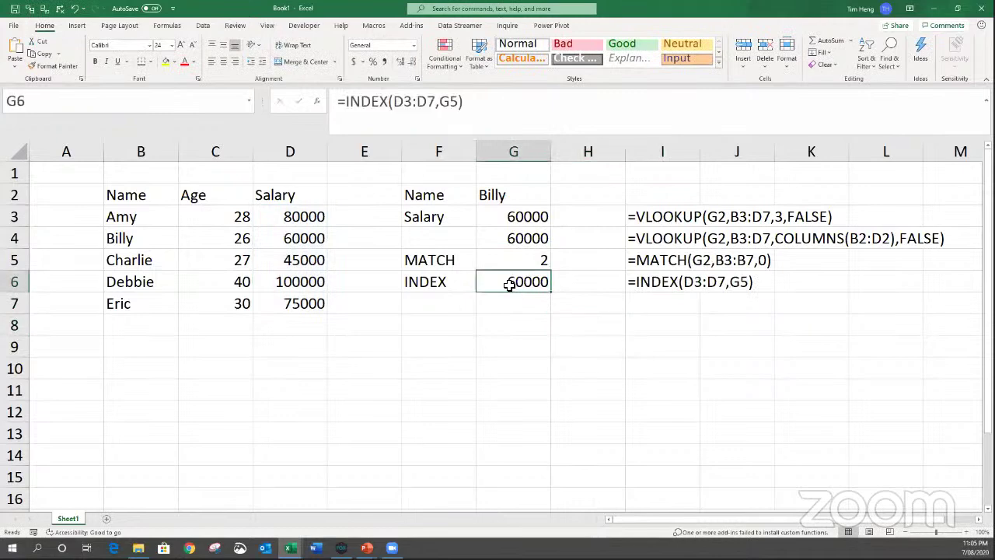
{"action": "key", "text": "F2"}
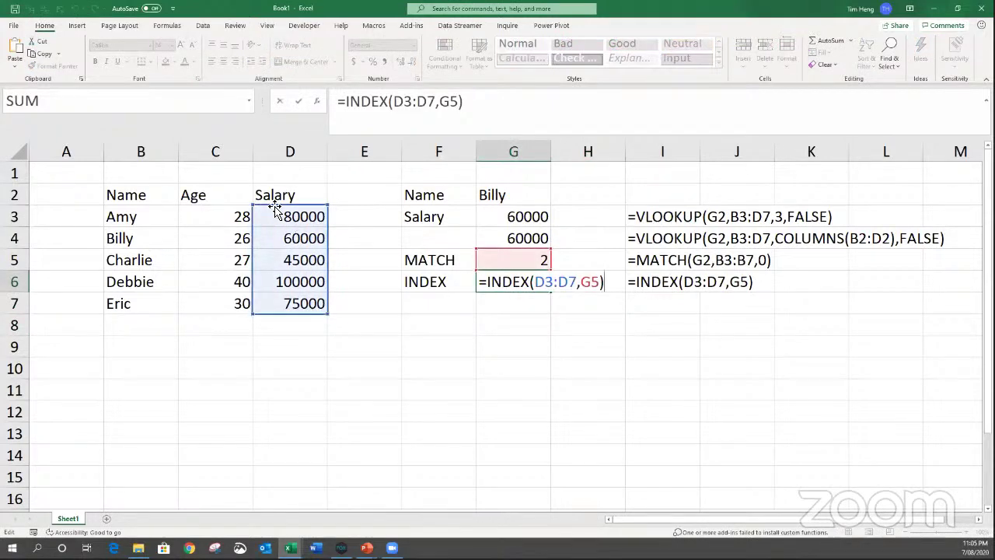
{"action": "key", "text": "shift+Return"}
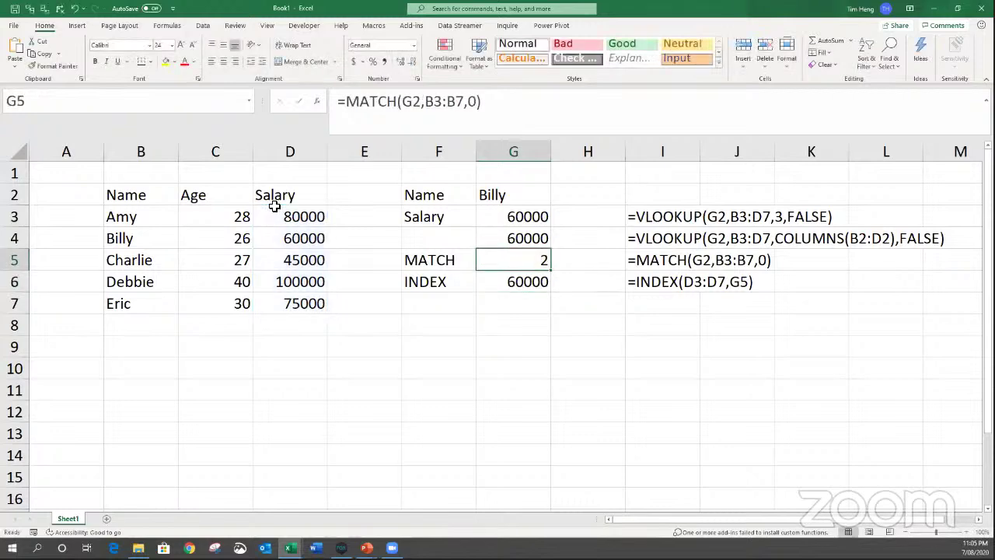
{"action": "key", "text": "F2"}
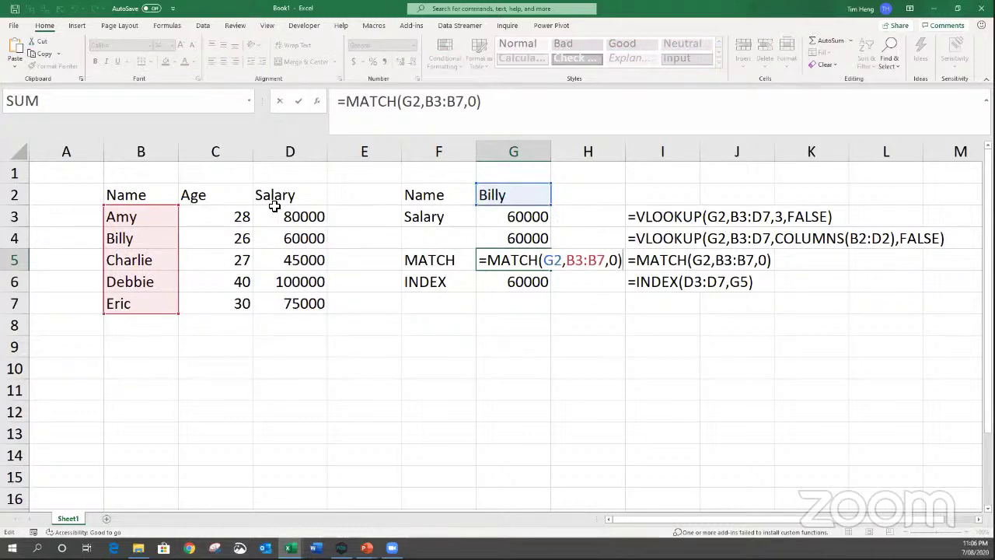
{"action": "key", "text": "ctrl+Return"}
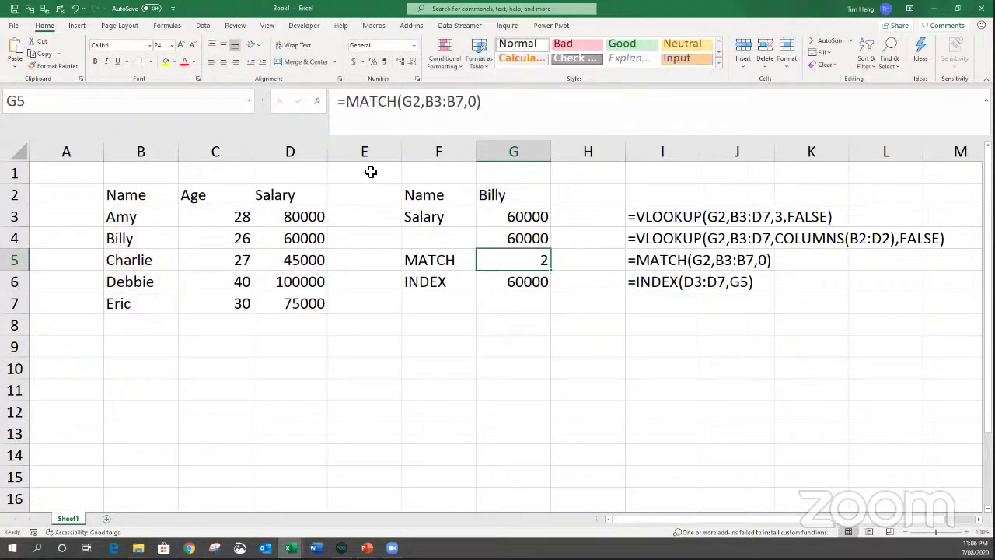
Enter the label INDEX MATCH in F7 and widen column F to fit it.
{"action": "left_click", "coordinate": [459, 307]}
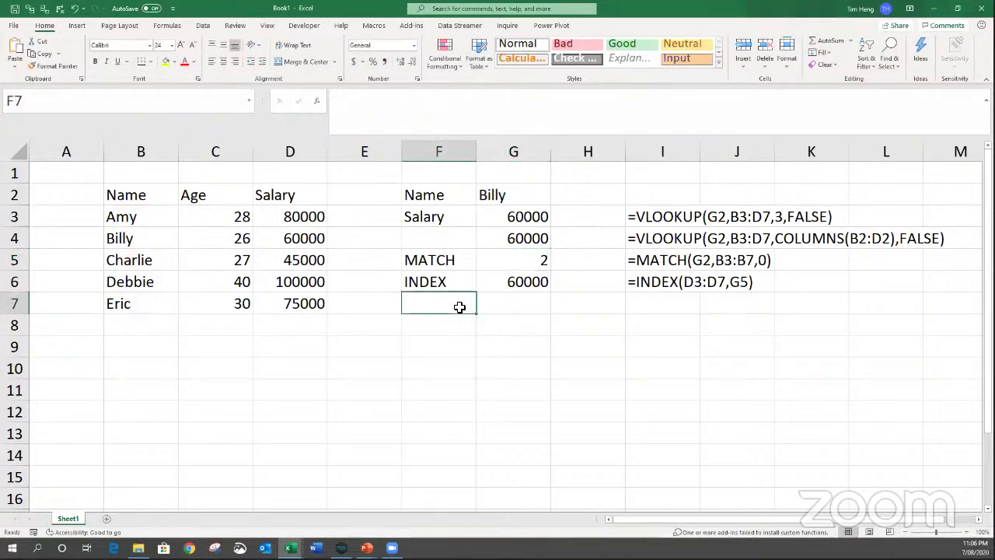
{"action": "type", "text": "INDEX MAT"}
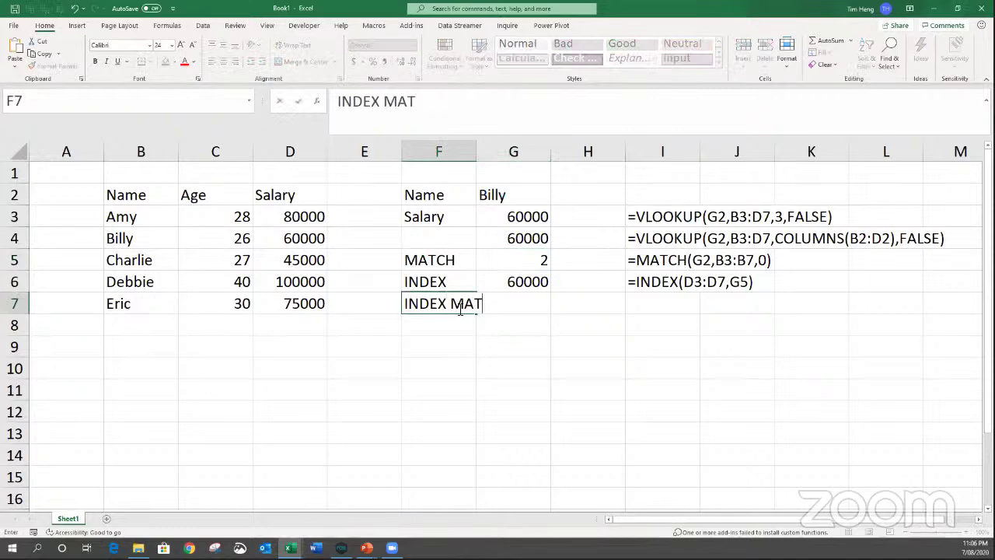
{"action": "type", "text": "CH"}
{"action": "key", "text": "Return"}
{"action": "left_click_drag", "start_coordinate": [477, 151], "coordinate": [511, 153]}
Copy the text of the INDEX formula in G6 into G7 as =INDEX(D3:D7,G5), keeping its references the same.
{"action": "left_click", "coordinate": [571, 303]}
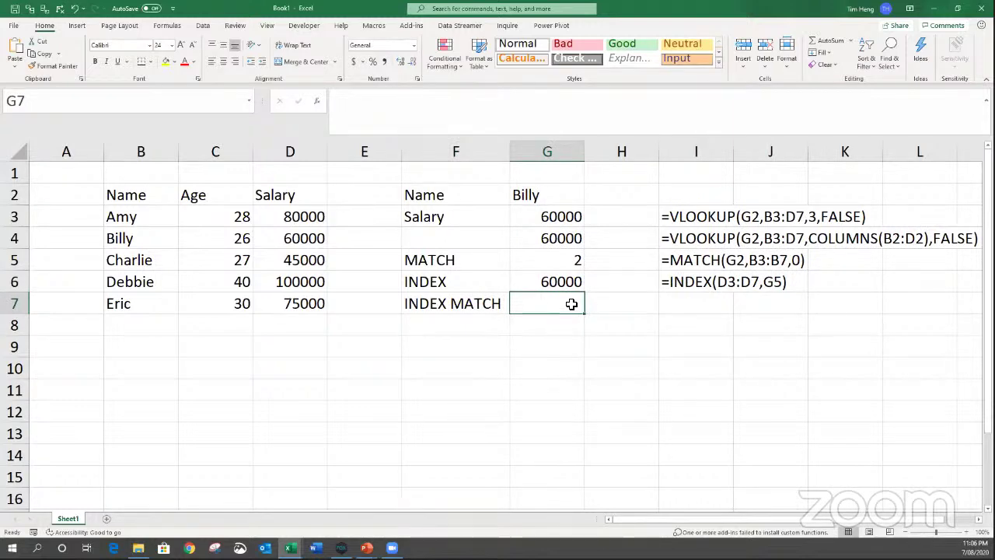
{"action": "left_click", "coordinate": [570, 282]}
{"action": "left_click_drag", "start_coordinate": [480, 105], "coordinate": [255, 109]}
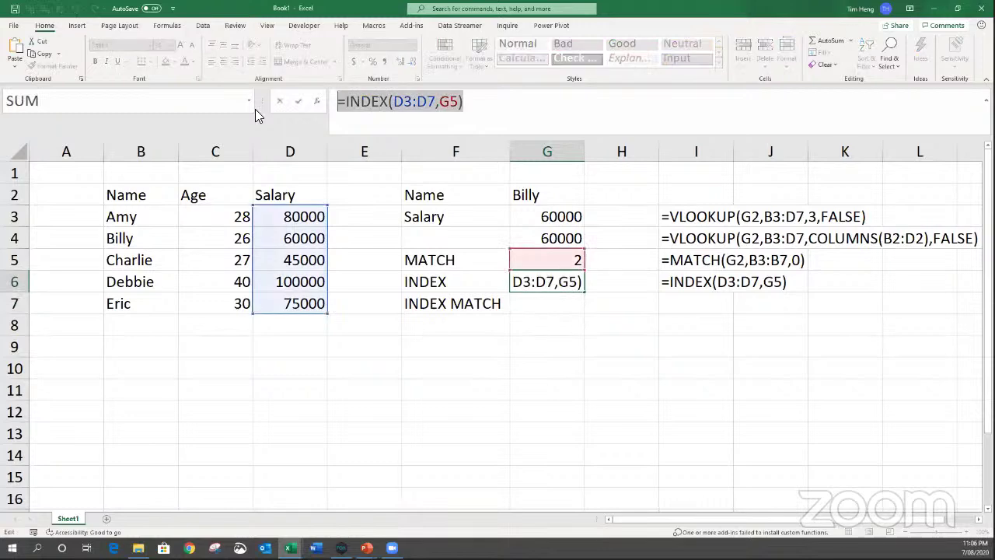
{"action": "key", "text": "ctrl+c"}
{"action": "key", "text": "Return"}
{"action": "key", "text": "ctrl+v"}
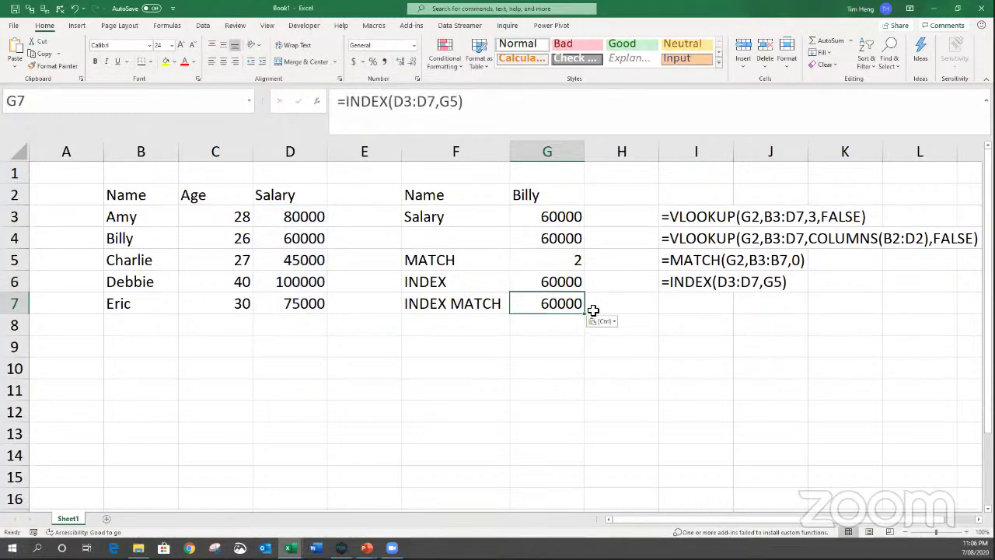
{"action": "key", "text": "F2"}
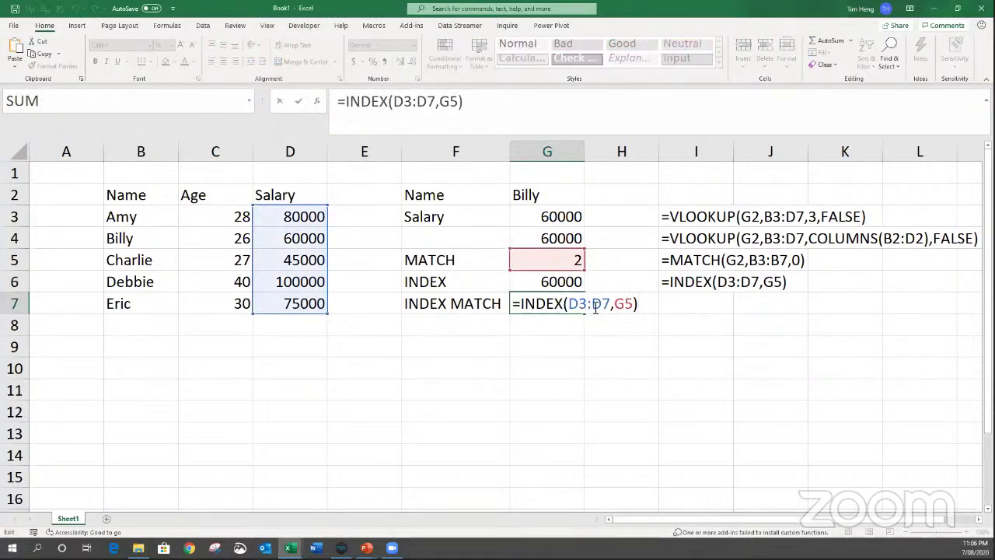
{"action": "double_click", "coordinate": [621, 305]}
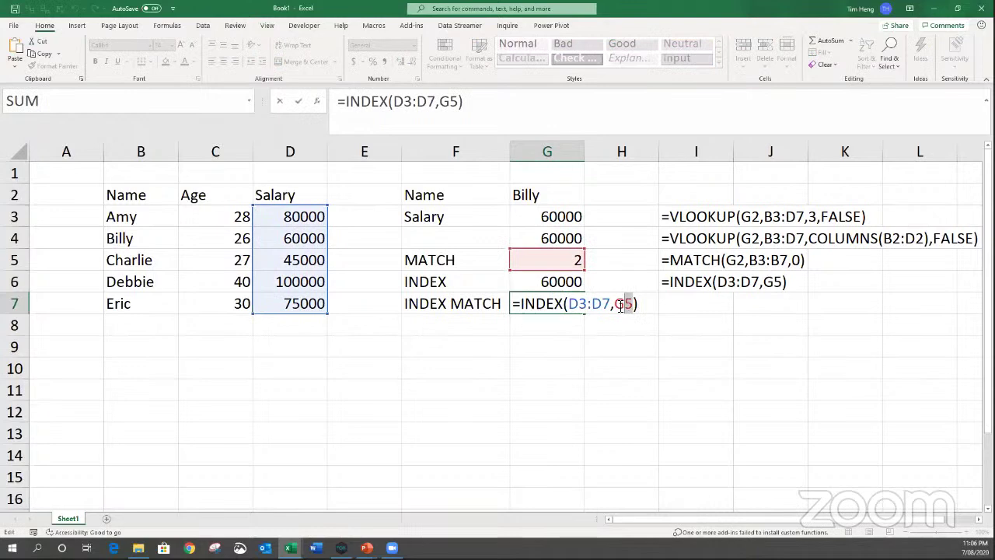
{"action": "key", "text": "Escape"}
Replace the G5 reference in the G7 formula with the MATCH expression from G5, giving =INDEX(D3:D7,MATCH(G2,B3:B7,0)).
{"action": "left_click", "coordinate": [531, 258]}
{"action": "left_click_drag", "start_coordinate": [351, 106], "coordinate": [573, 125]}
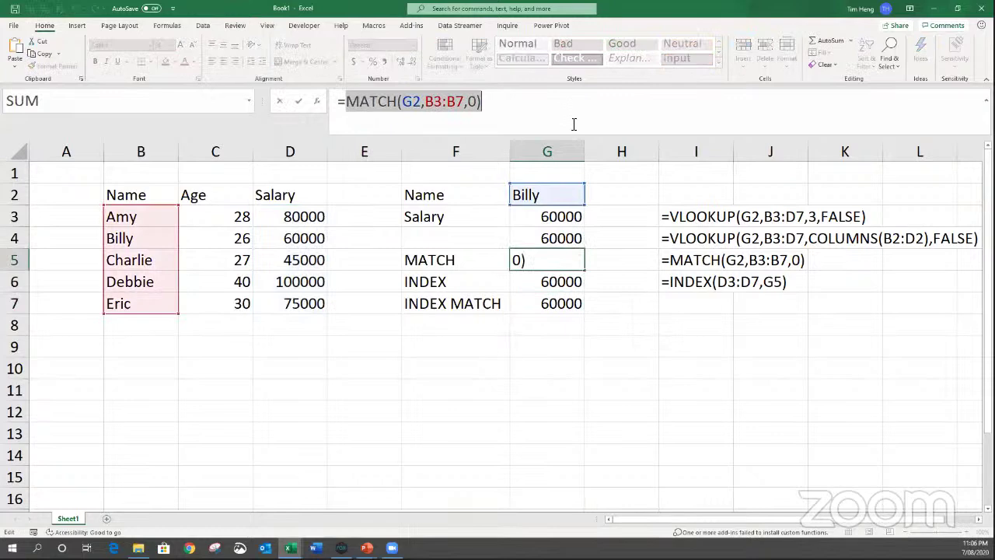
{"action": "key", "text": "Escape"}
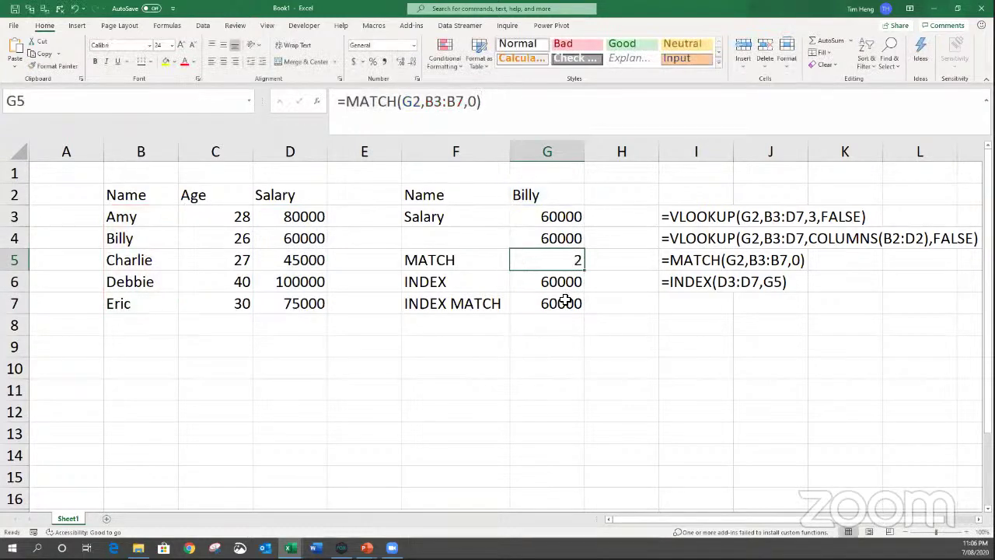
{"action": "left_click", "coordinate": [563, 302]}
{"action": "key", "text": "F2"}
{"action": "double_click", "coordinate": [626, 303]}
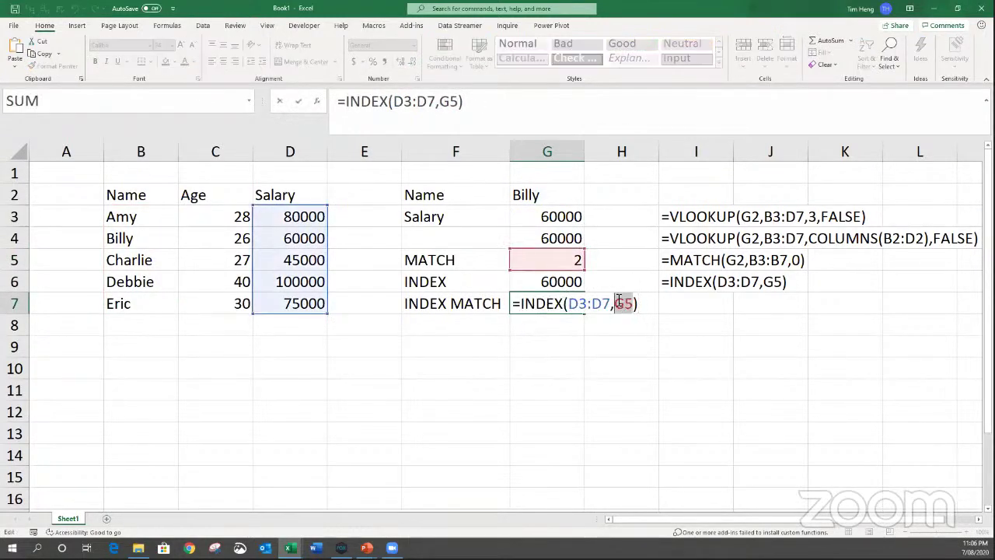
{"action": "key", "text": "ctrl+v"}
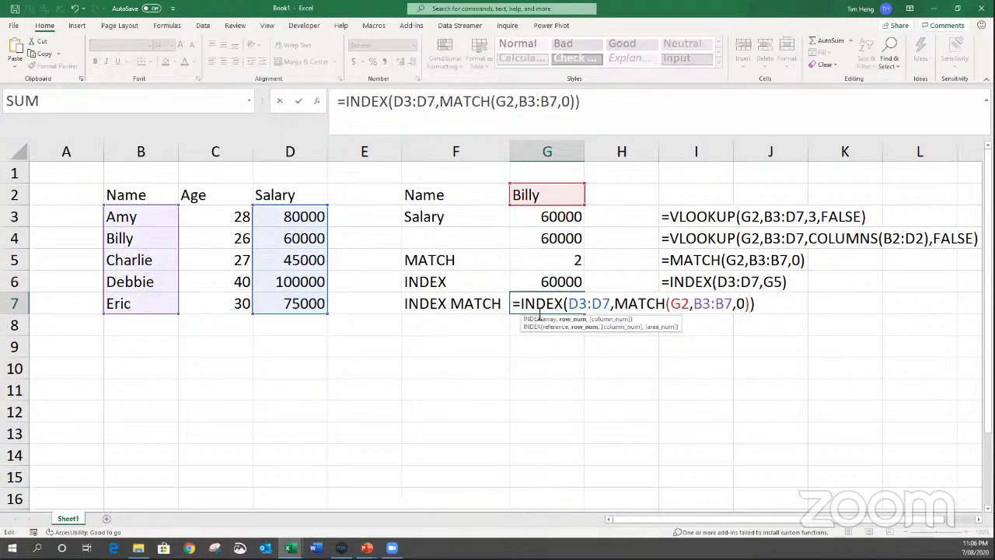
Check the arguments of the combined INDEX MATCH formula in G7, commit it, and display its text in I7 with FORMULATEXT.
{"action": "left_click_drag", "start_coordinate": [521, 304], "coordinate": [572, 307]}
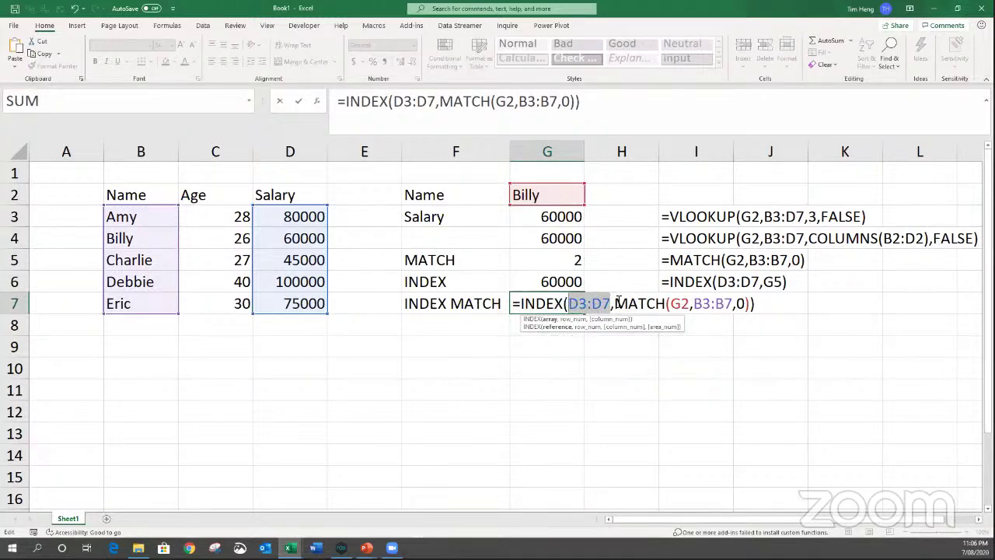
{"action": "left_click_drag", "start_coordinate": [614, 304], "coordinate": [730, 305]}
{"action": "left_click", "coordinate": [688, 305]}
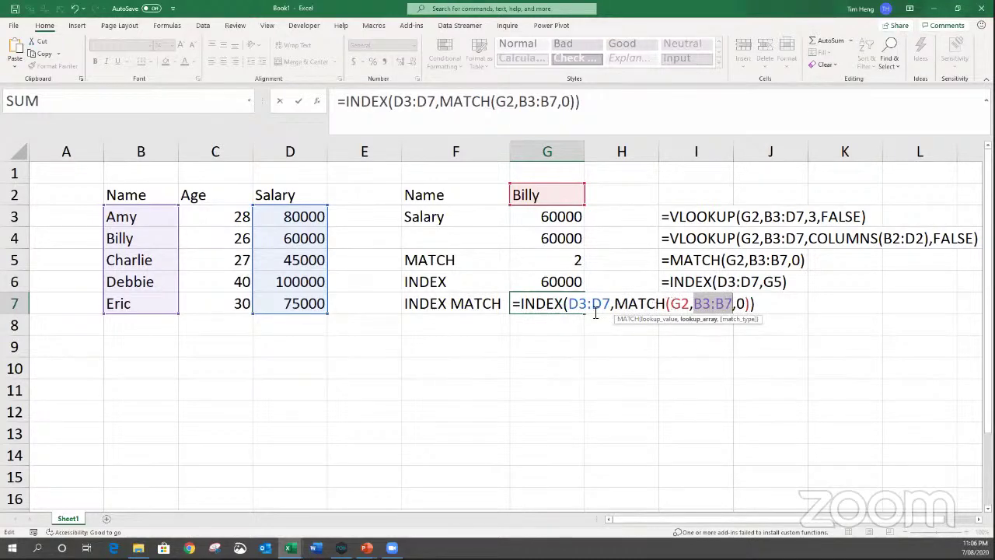
{"action": "key", "text": "Return"}
{"action": "left_click", "coordinate": [691, 308]}
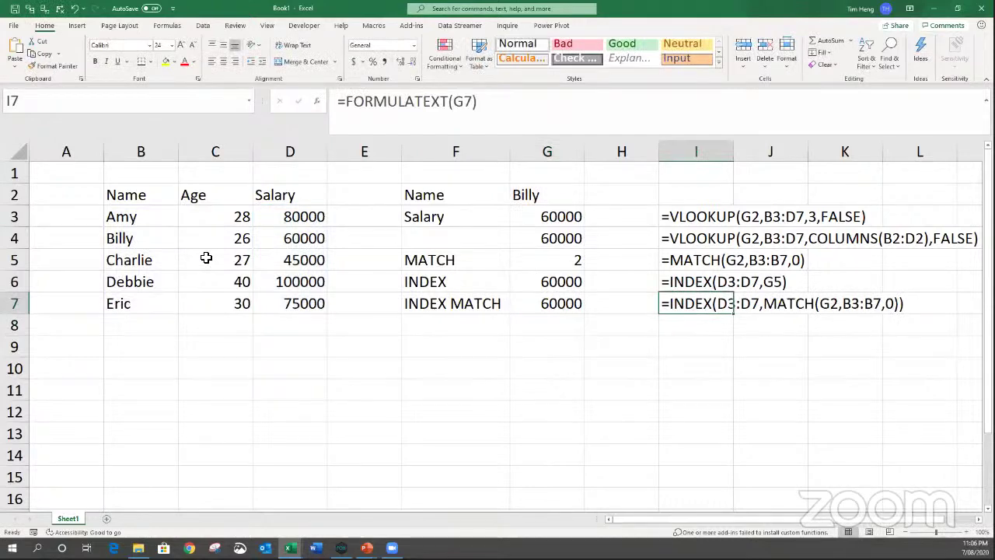
Delete the Age column to test how the lookup formulas react, and undo the deletion.
{"action": "left_click", "coordinate": [207, 155]}
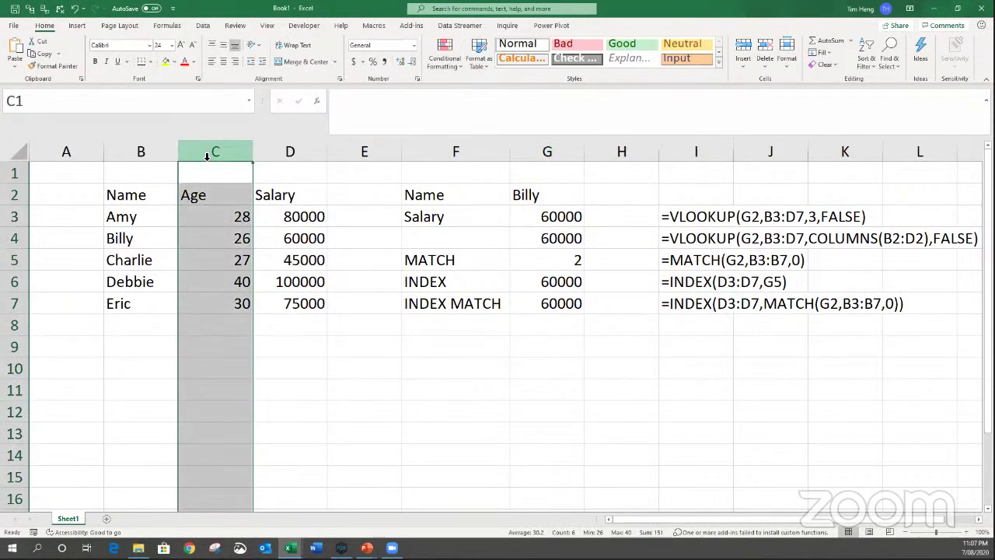
{"action": "key", "text": "ctrl+minus"}
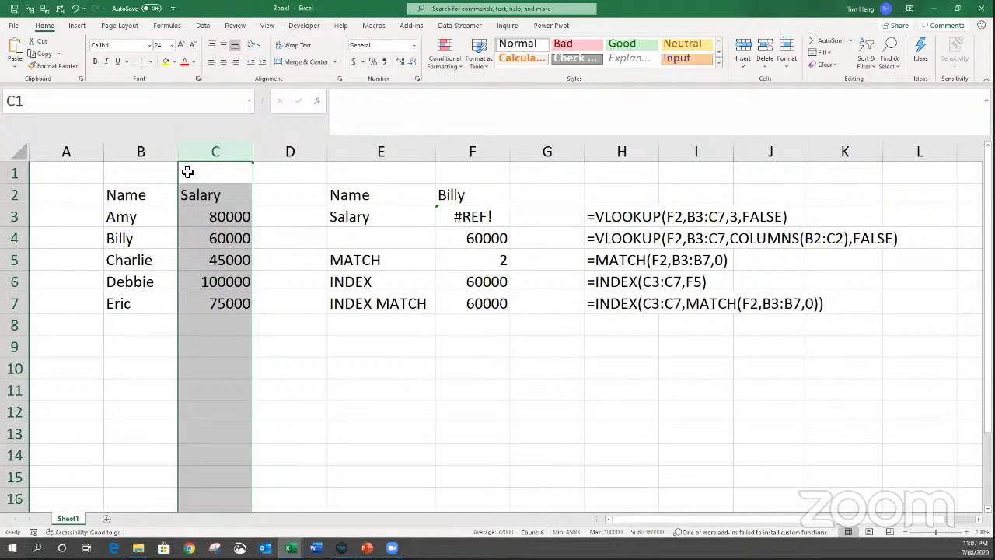
{"action": "key", "text": "ctrl+z"}
Insert a blank column before Age, check the shifted INDEX MATCH formula in H7, and undo the insertion.
{"action": "key", "text": "ctrl+shift+plus"}
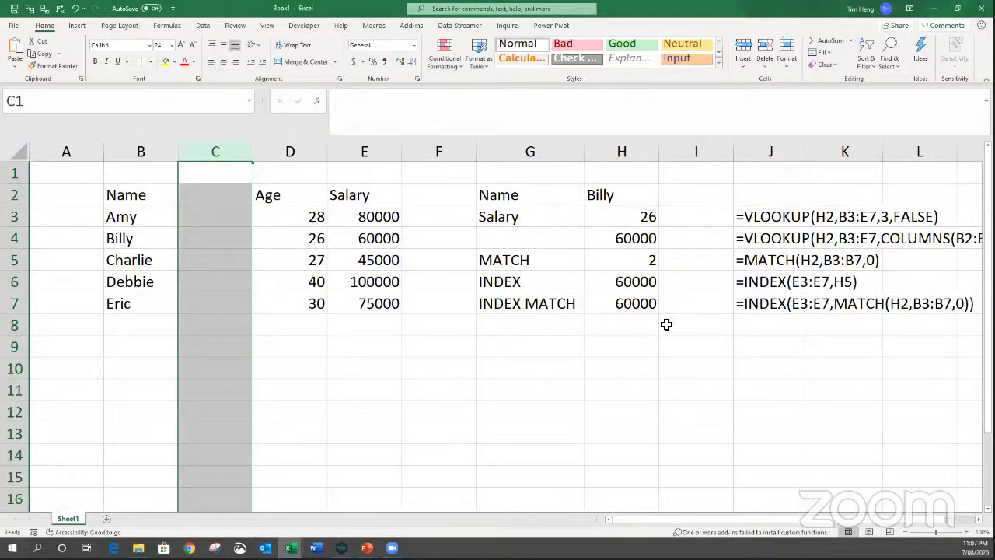
{"action": "left_click", "coordinate": [648, 304]}
{"action": "double_click", "coordinate": [647, 304]}
{"action": "key", "text": "Escape"}
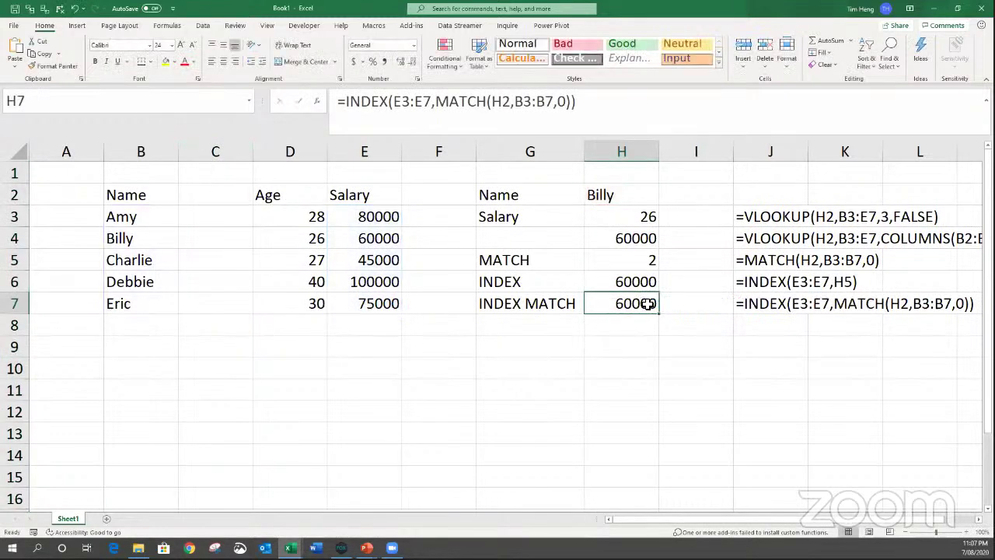
{"action": "key", "text": "ctrl+z"}
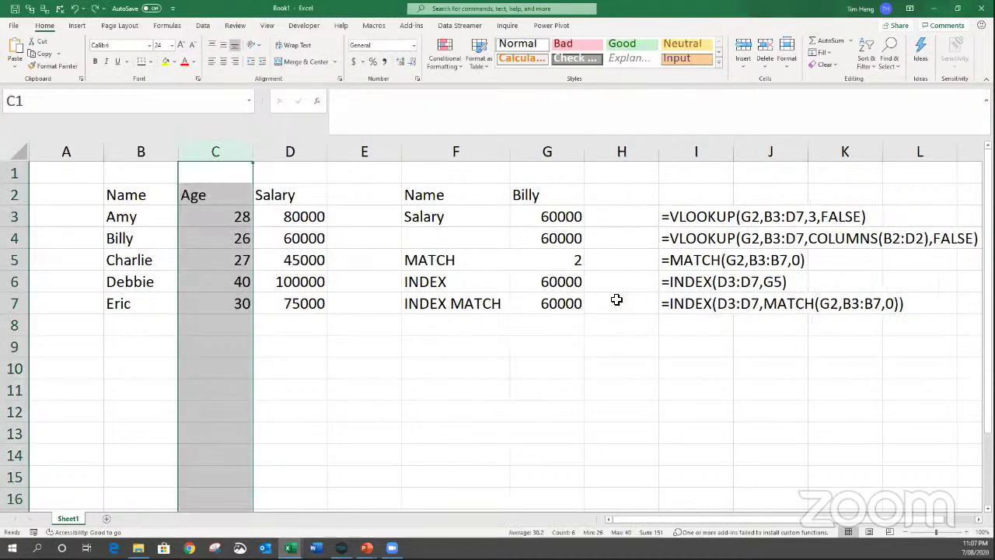
Compare the text of the COLUMNS-based VLOOKUP in row 4 with the INDEX MATCH formula in row 7.
{"action": "left_click", "coordinate": [688, 241]}
{"action": "left_click", "coordinate": [674, 307]}
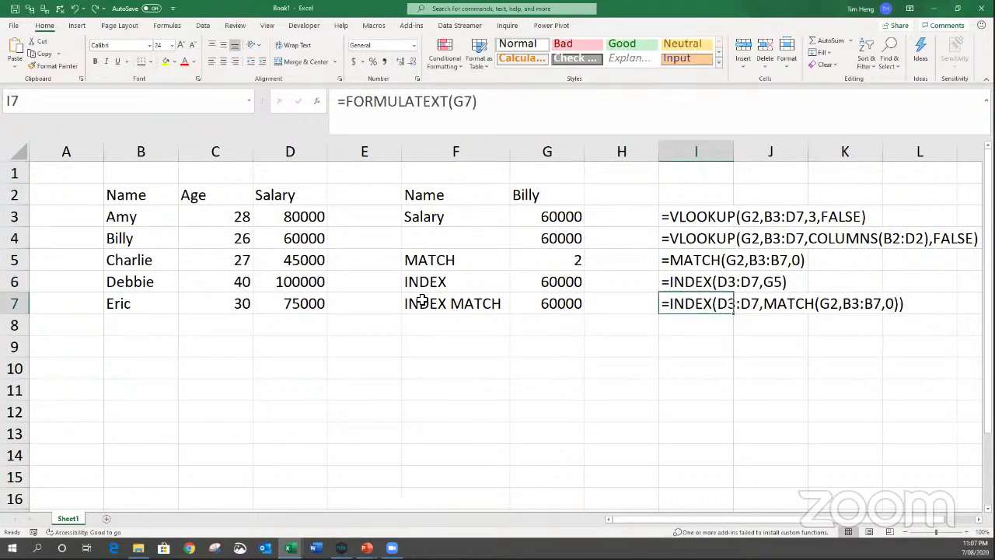
{"action": "left_click_drag", "start_coordinate": [431, 301], "coordinate": [893, 301]}
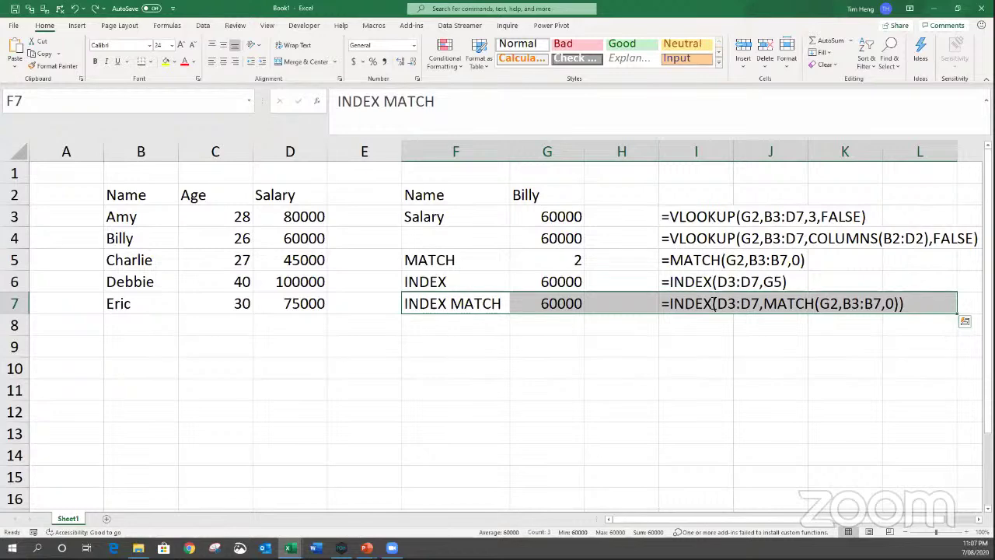
Trace the dependents of the first name in B3, highlight G3:G5 and G7, and remove the arrows.
{"action": "left_click", "coordinate": [219, 224]}
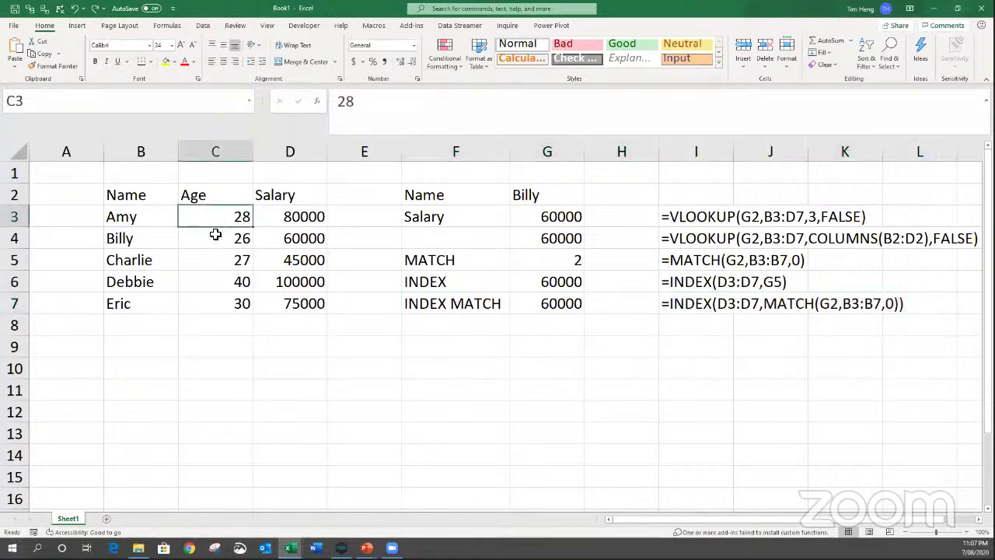
{"action": "left_click", "coordinate": [221, 240]}
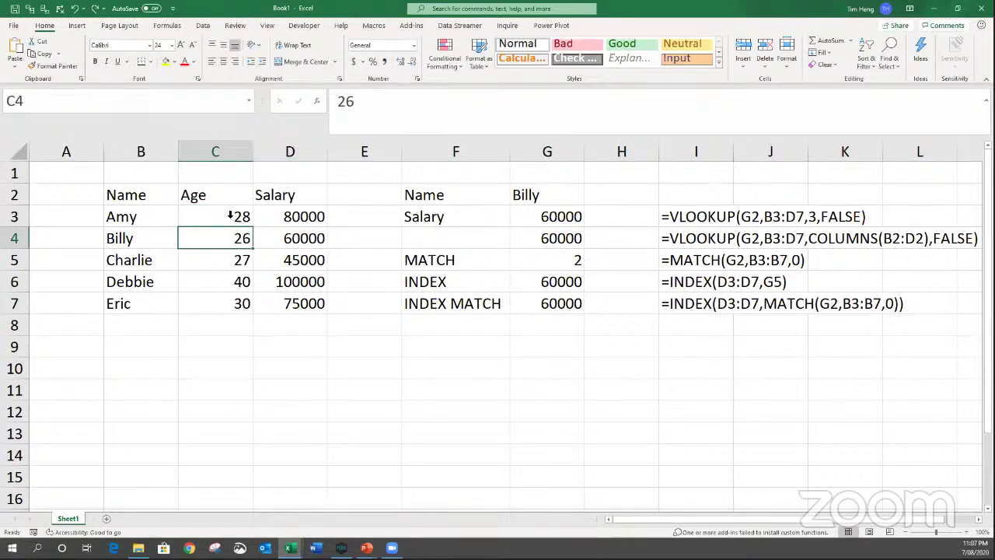
{"action": "left_click", "coordinate": [168, 26]}
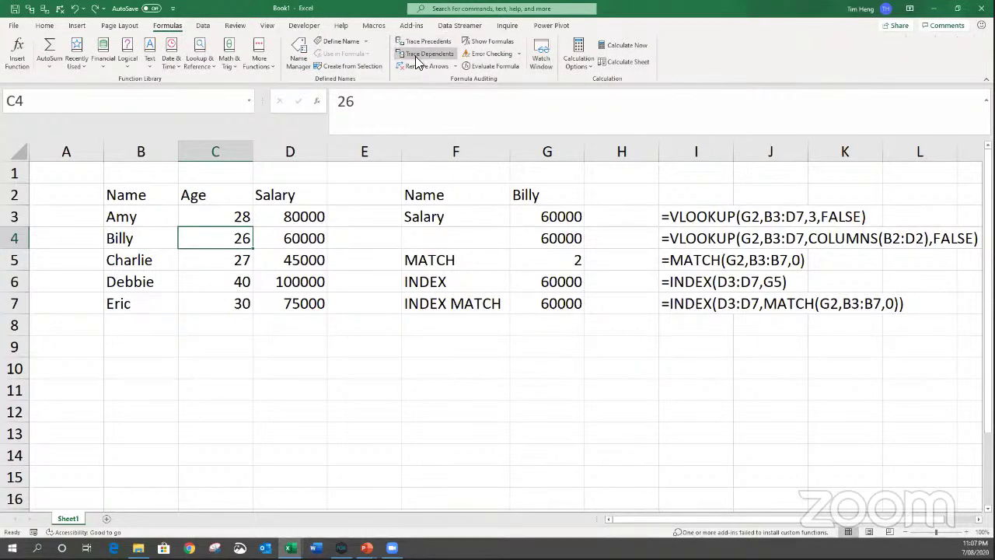
{"action": "left_click", "coordinate": [149, 218]}
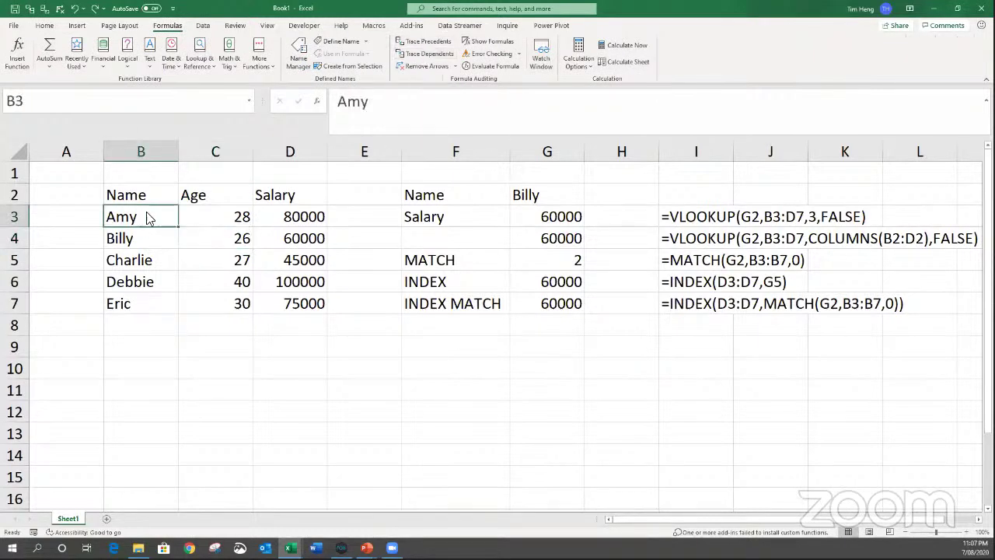
{"action": "left_click", "coordinate": [427, 55]}
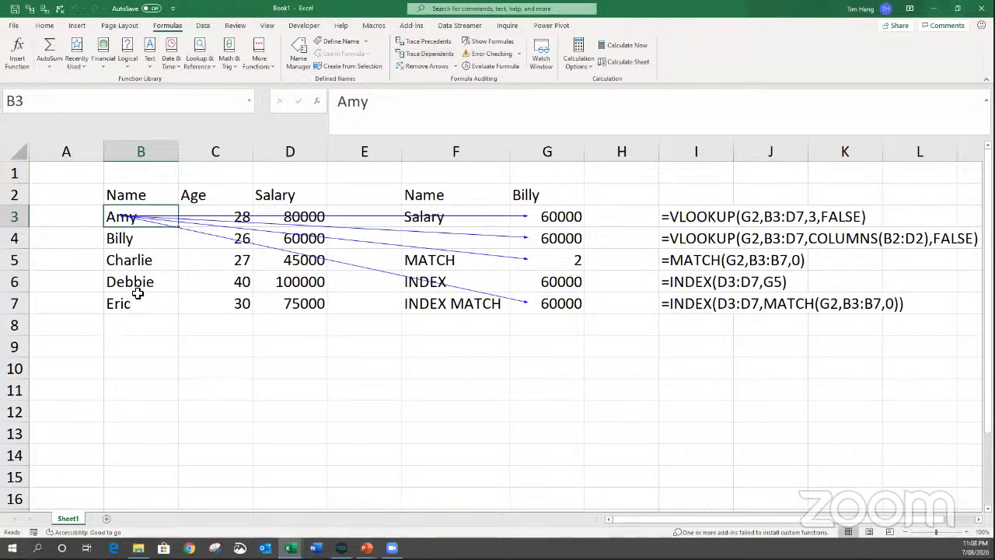
{"action": "left_click_drag", "start_coordinate": [563, 220], "coordinate": [561, 260]}
{"action": "left_click", "coordinate": [561, 304], "text": "ctrl"}
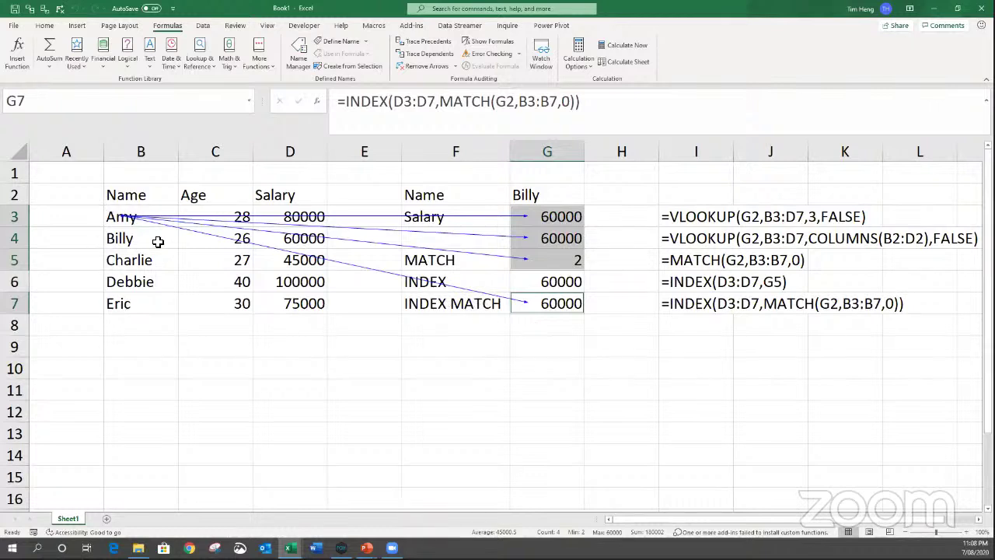
{"action": "left_click", "coordinate": [411, 66]}
Trace the dependents of the salary in D6, highlight the dependent formulas in column G, and remove the arrows.
{"action": "left_click", "coordinate": [317, 282]}
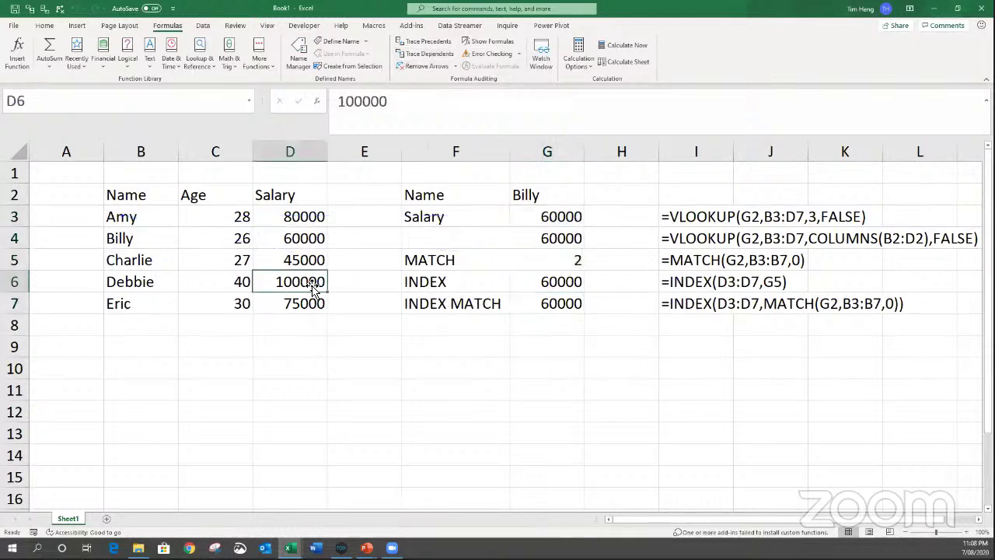
{"action": "left_click", "coordinate": [424, 54]}
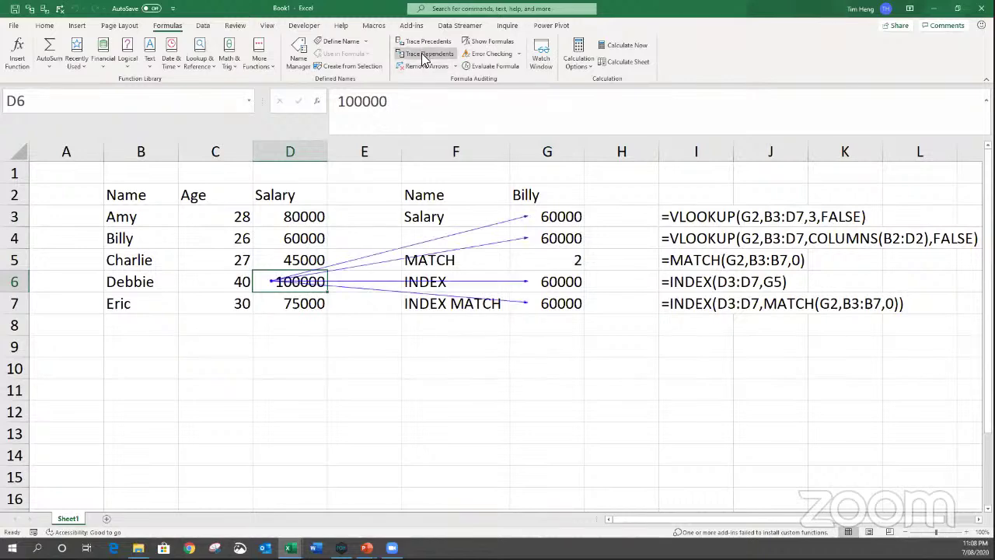
{"action": "left_click_drag", "start_coordinate": [549, 218], "coordinate": [549, 303]}
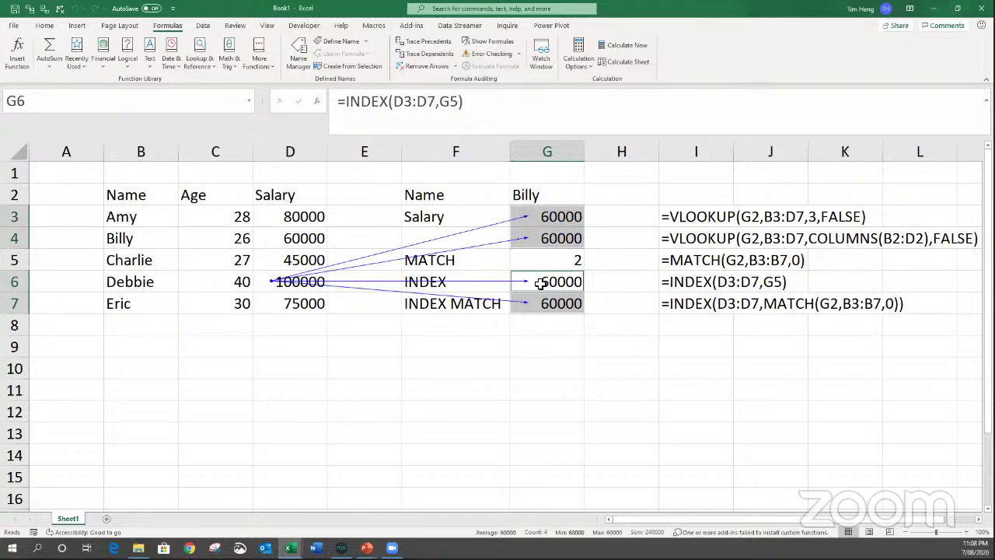
{"action": "left_click", "coordinate": [297, 300]}
{"action": "left_click", "coordinate": [420, 66]}
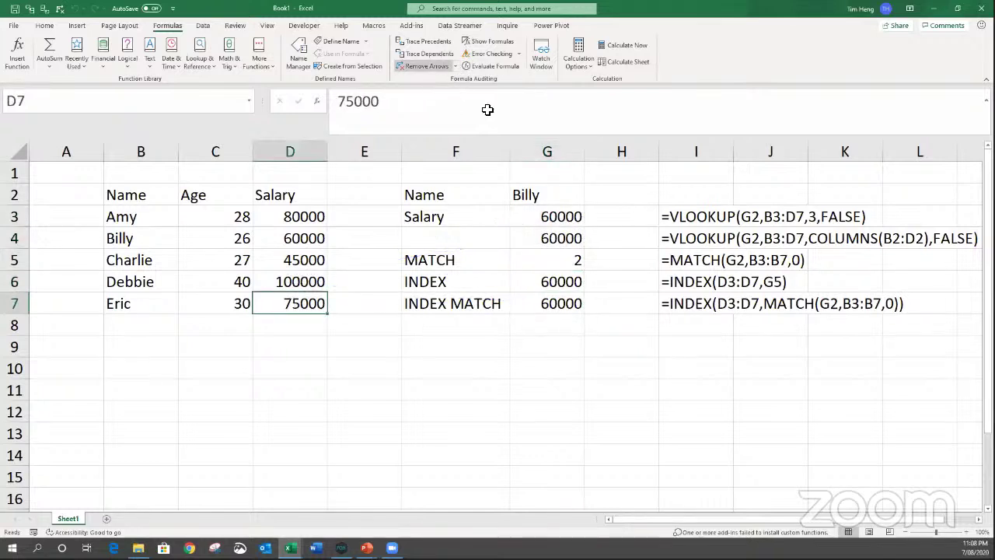
Compare G4 with G7 by tracing the dependents of the age in C5 and highlighting the VLOOKUP results in G3:G4.
{"action": "left_click", "coordinate": [555, 242]}
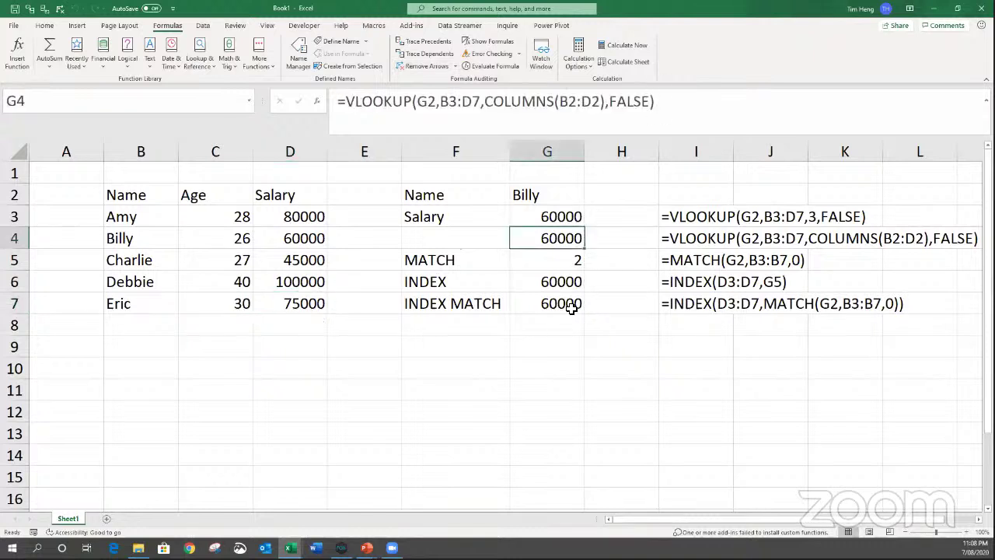
{"action": "left_click", "coordinate": [570, 307], "text": "ctrl"}
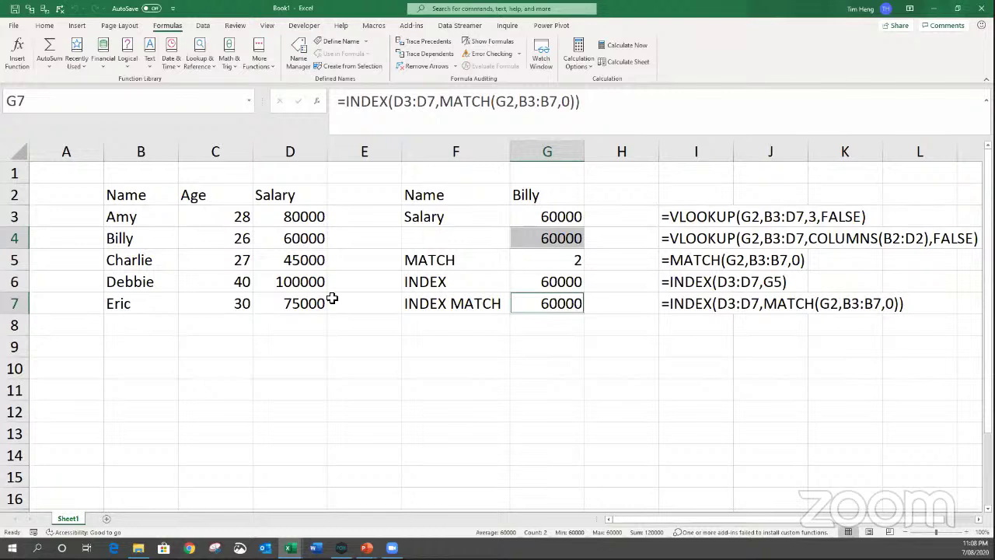
{"action": "left_click", "coordinate": [225, 287]}
{"action": "left_click", "coordinate": [225, 258]}
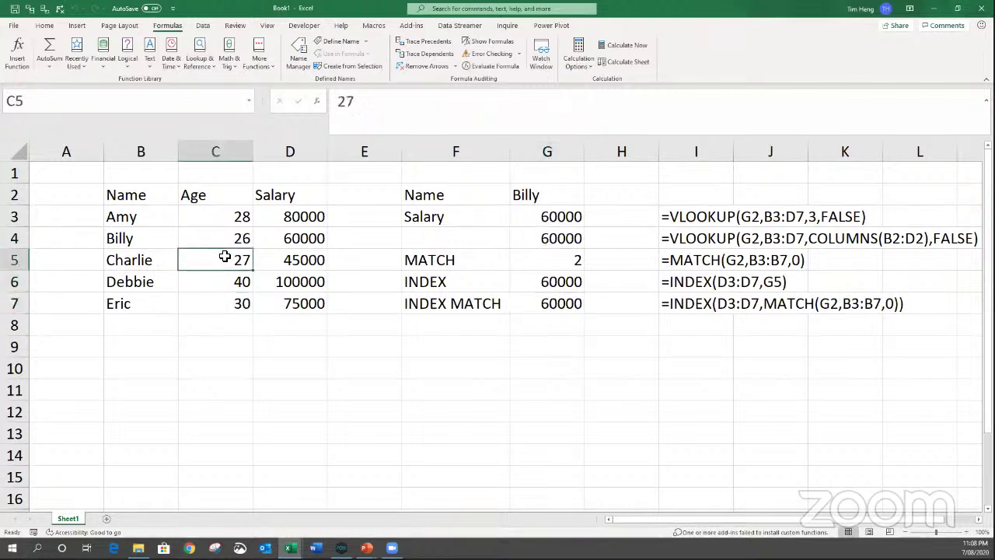
{"action": "left_click", "coordinate": [424, 55]}
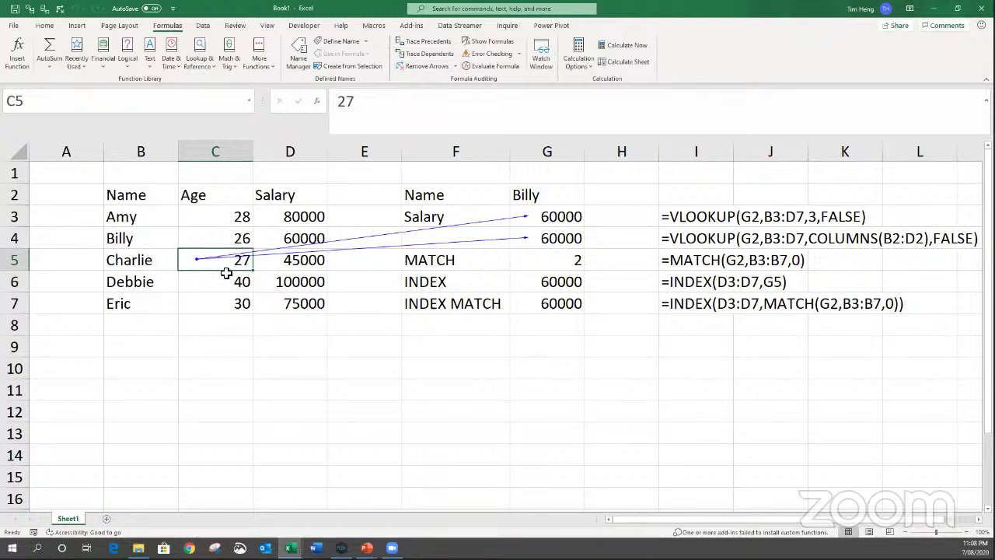
{"action": "left_click_drag", "start_coordinate": [558, 221], "coordinate": [556, 232]}
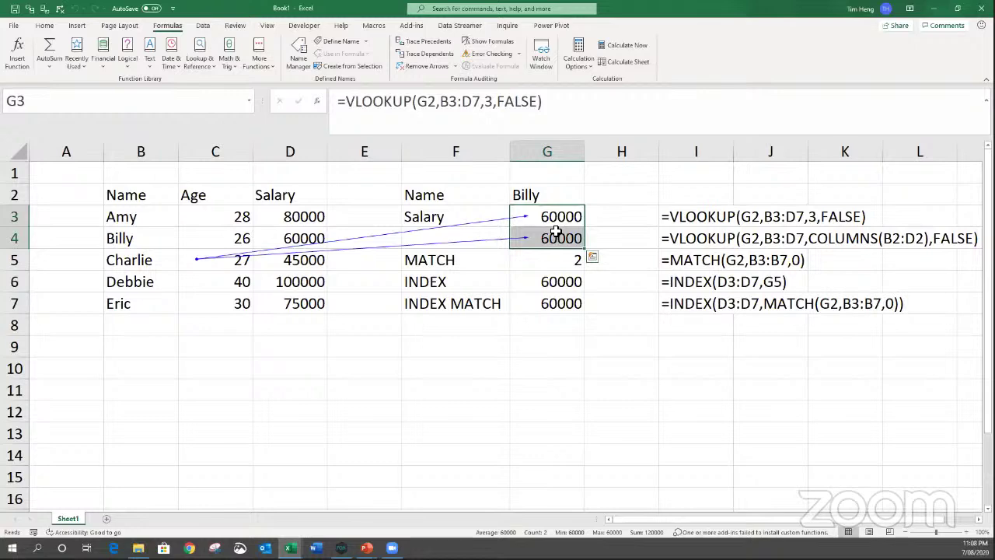
Examine the ranges referenced by the INDEX MATCH formula in G7 and the COLUMNS-based VLOOKUP formula in G4.
{"action": "left_click", "coordinate": [548, 299]}
{"action": "double_click", "coordinate": [548, 301]}
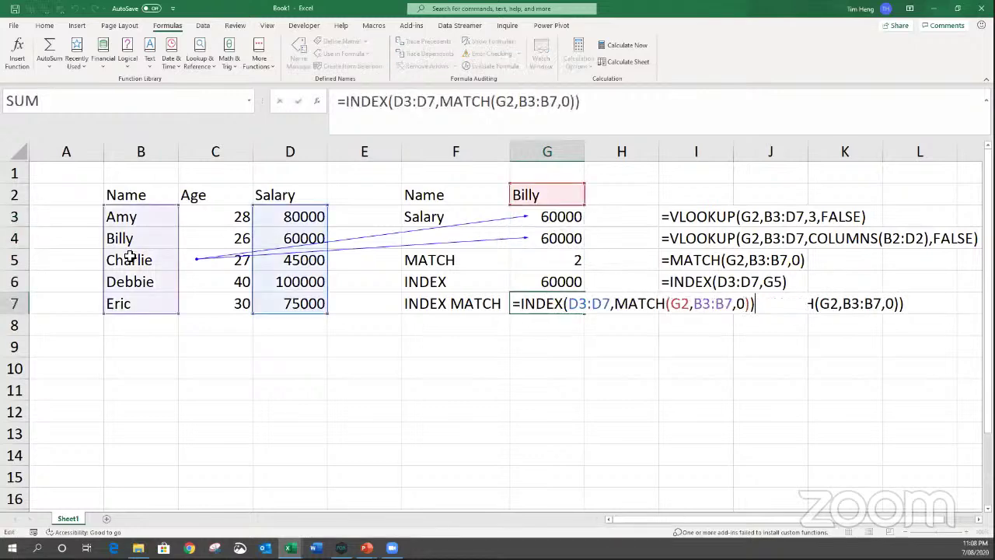
{"action": "left_click", "coordinate": [560, 233]}
{"action": "double_click", "coordinate": [563, 237]}
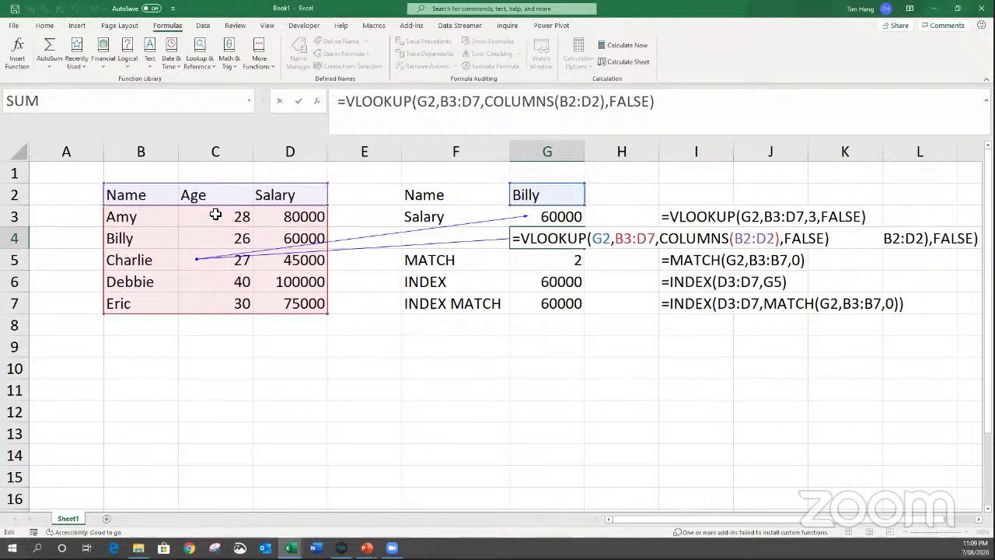
{"action": "key", "text": "ctrl+Return"}
Highlight the table B2:D7 with the VLOOKUP rows, and the INDEX MATCH row with the Name and Salary columns, for comparison.
{"action": "left_click_drag", "start_coordinate": [155, 195], "coordinate": [289, 299]}
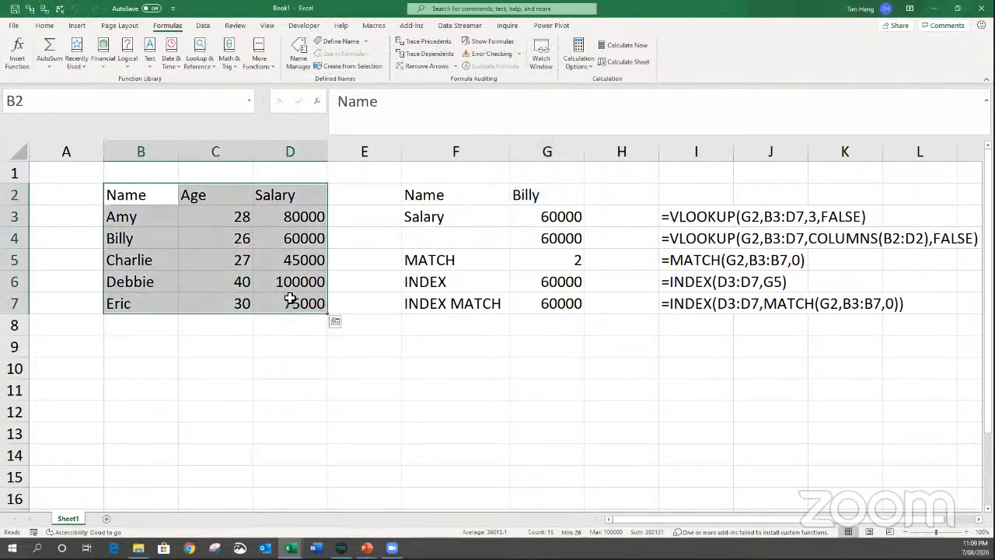
{"action": "left_click_drag", "start_coordinate": [477, 215], "coordinate": [723, 239]}
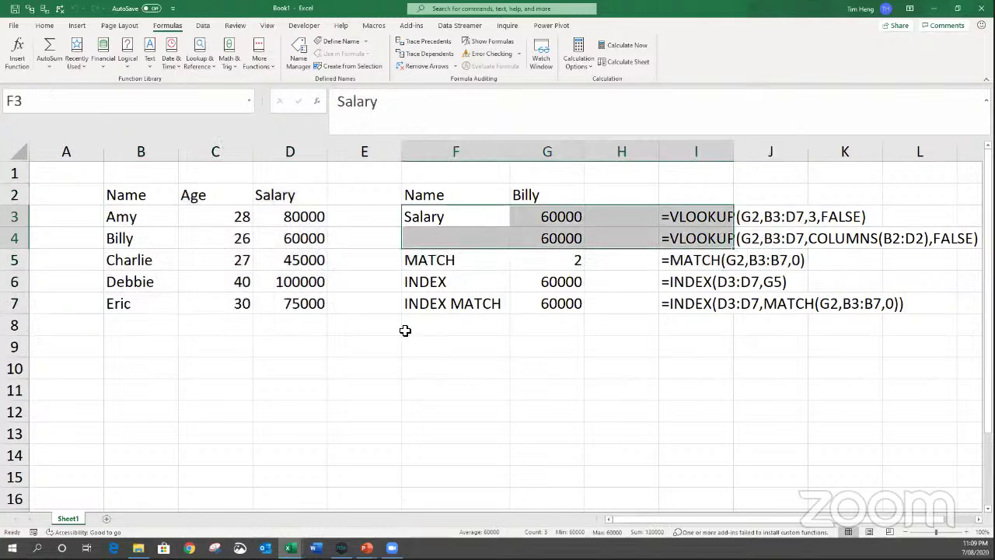
{"action": "left_click_drag", "start_coordinate": [439, 304], "coordinate": [700, 305]}
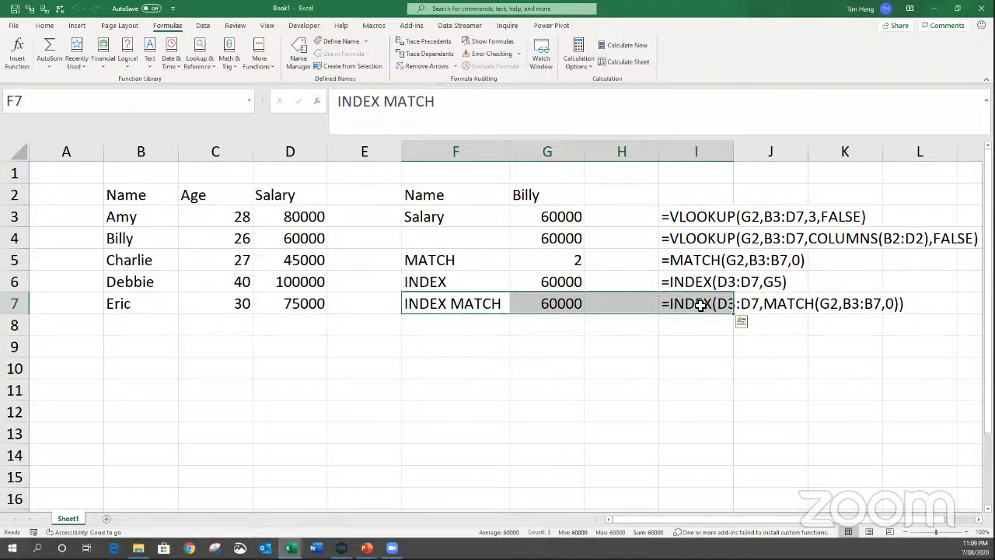
{"action": "left_click", "coordinate": [142, 151]}
{"action": "left_click", "coordinate": [300, 151], "text": "ctrl"}
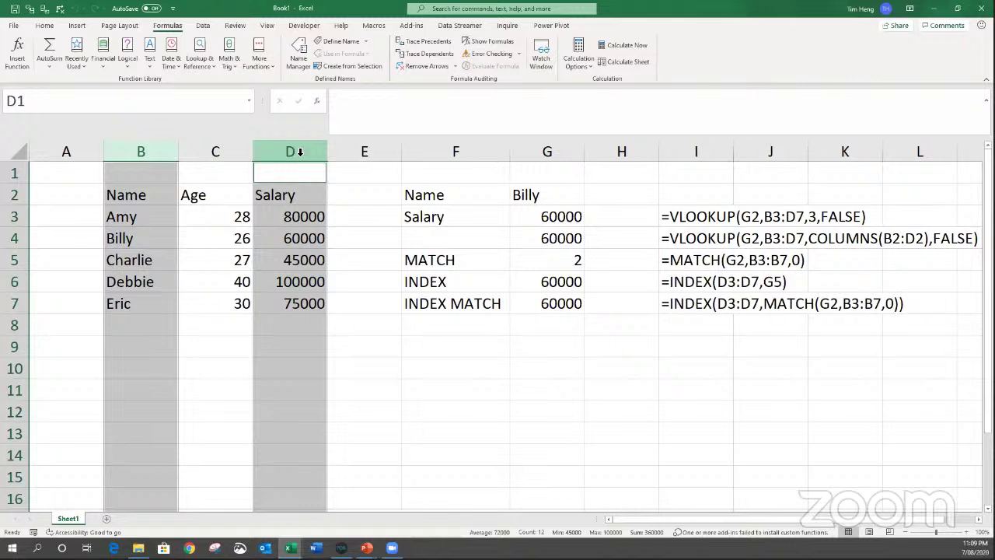
Compare the INDEX MATCH formula in G7 with the VLOOKUP formulas in G4 and G3.
{"action": "left_click", "coordinate": [544, 302]}
{"action": "left_click", "coordinate": [536, 239], "text": "ctrl"}
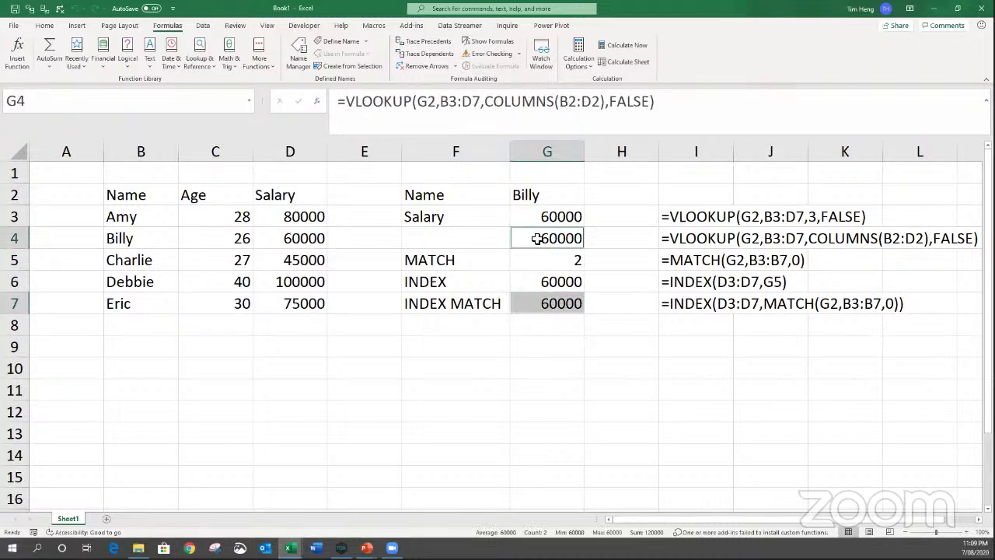
{"action": "left_click", "coordinate": [541, 217]}
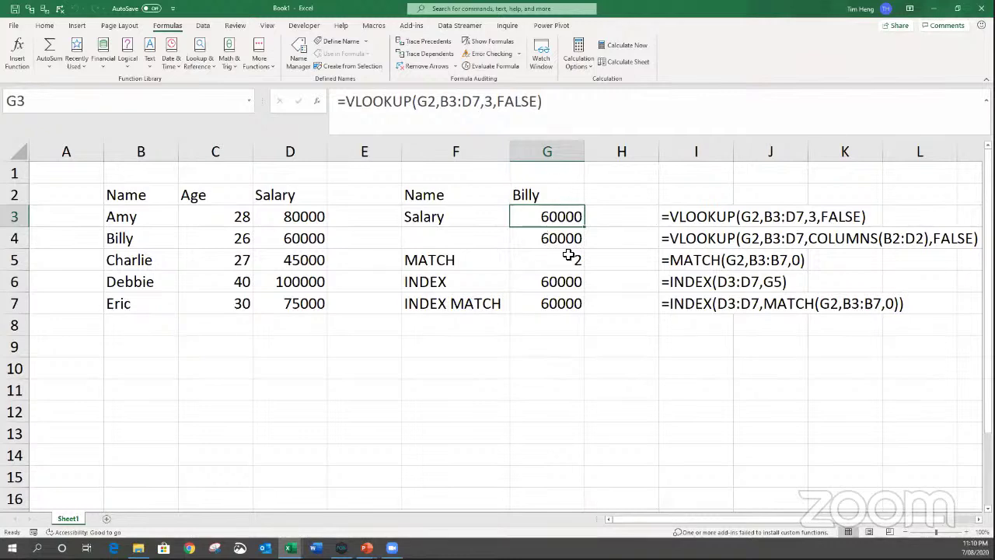
Add a new person directly below the data in row 8, with age 26 and salary 25000.
{"action": "left_click", "coordinate": [515, 328]}
{"action": "left_click", "coordinate": [169, 334]}
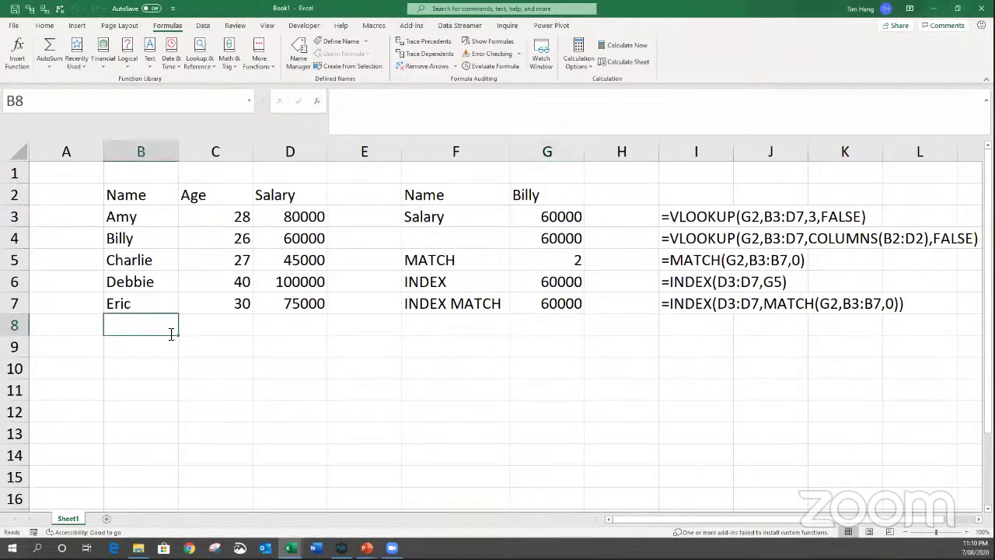
{"action": "type", "text": "Faye"}
{"action": "key", "text": "Tab"}
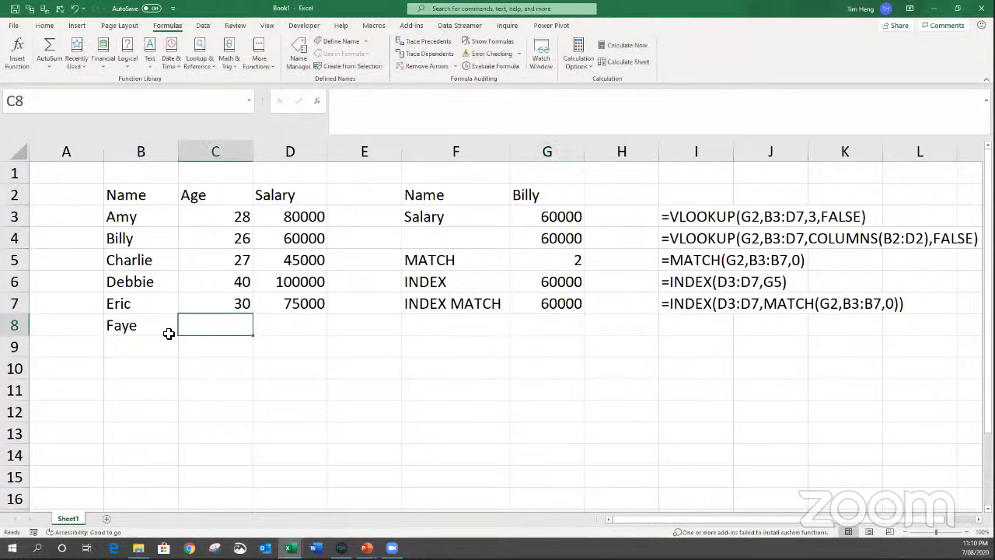
{"action": "type", "text": "26"}
{"action": "key", "text": "Tab"}
{"action": "type", "text": "25"}
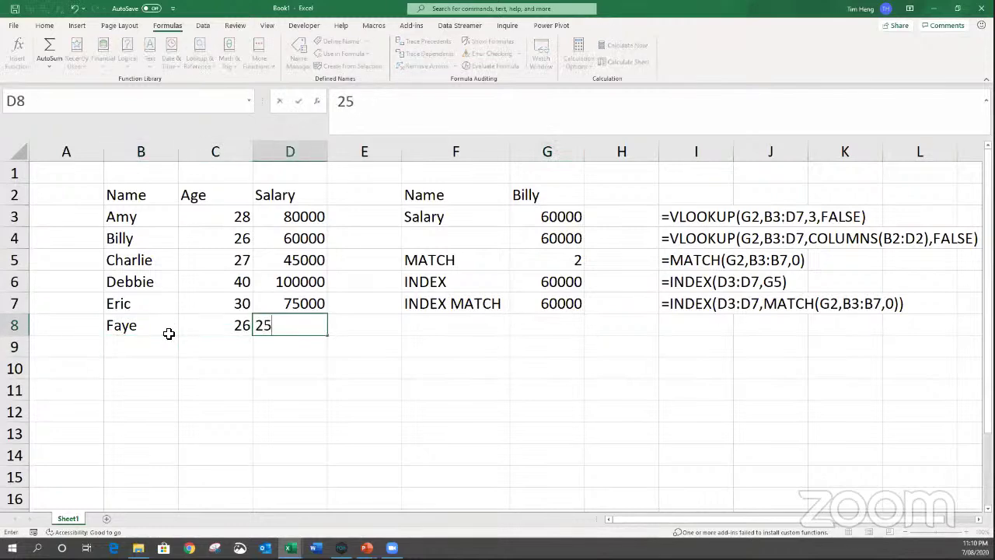
{"action": "type", "text": "000"}
{"action": "key", "text": "Return"}
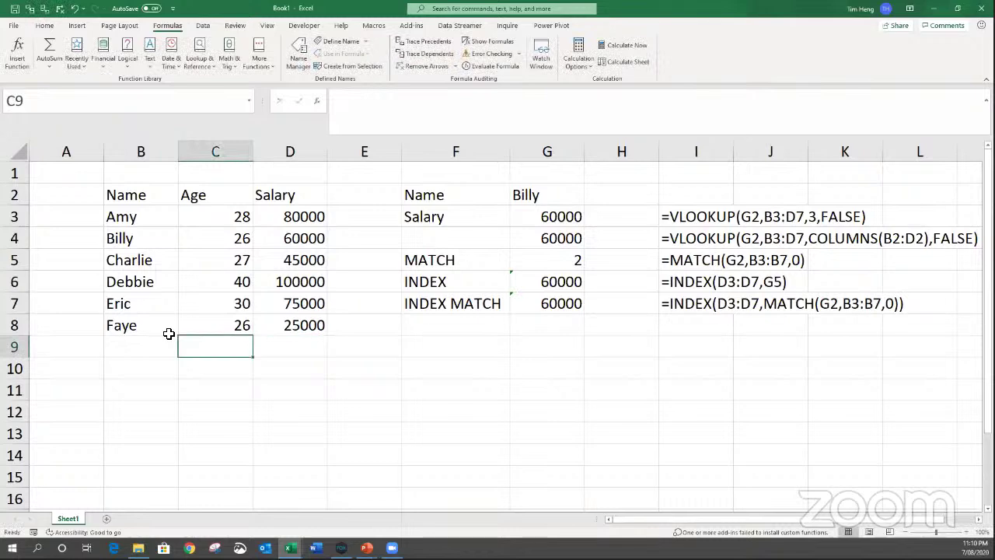
Test the lookups by setting the lookup name in G2 to the person added in row 8.
{"action": "left_click", "coordinate": [543, 190]}
{"action": "type", "text": "Faye"}
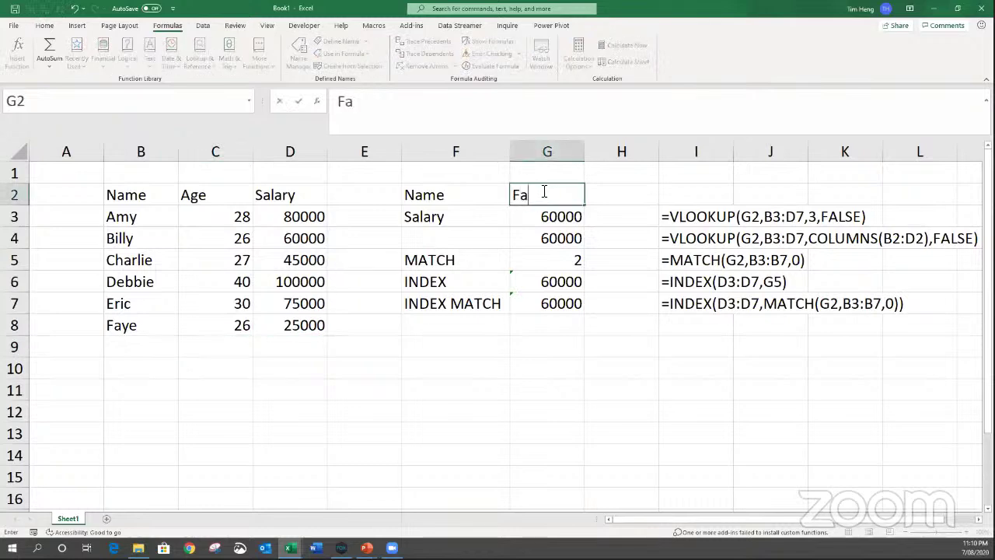
{"action": "key", "text": "Return"}
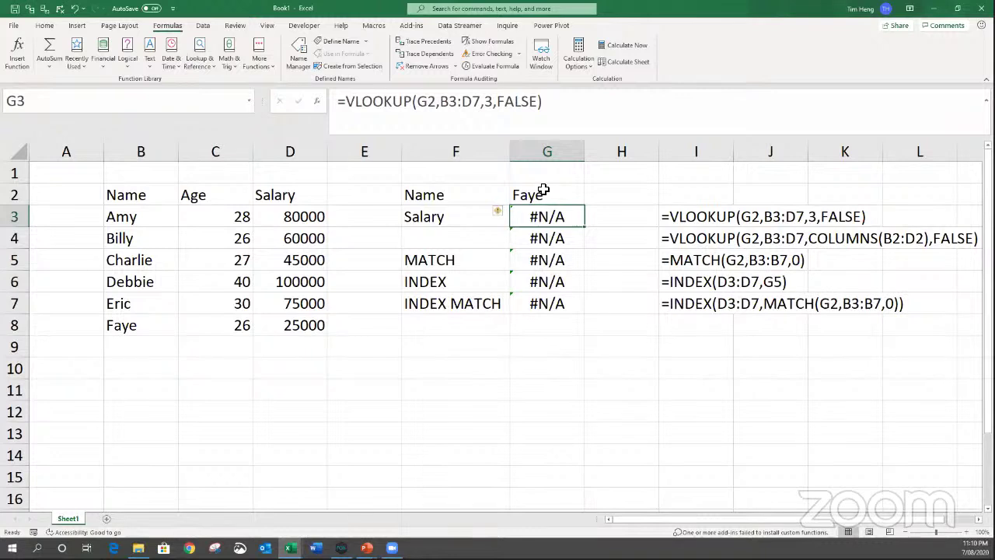
Undo the lookup name change in G2 and the entries added in row 8.
{"action": "key", "text": "ctrl+z"}
{"action": "key", "text": "ctrl+z"}
{"action": "key", "text": "ctrl+z"}
{"action": "key", "text": "ctrl+z"}
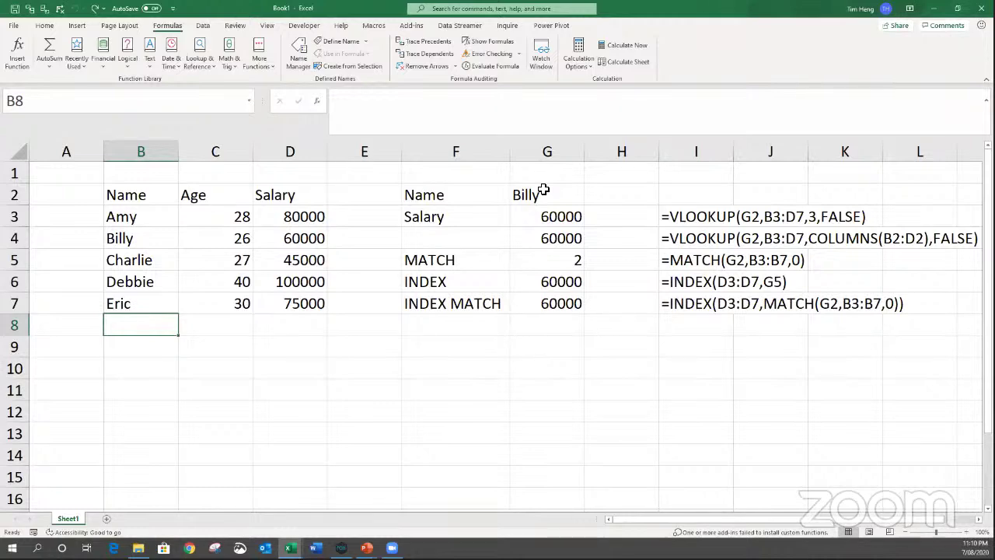
Convert the range B2:D7 into an Excel table, using the first row as headers.
{"action": "left_click", "coordinate": [137, 197]}
{"action": "left_click_drag", "start_coordinate": [140, 195], "coordinate": [288, 294]}
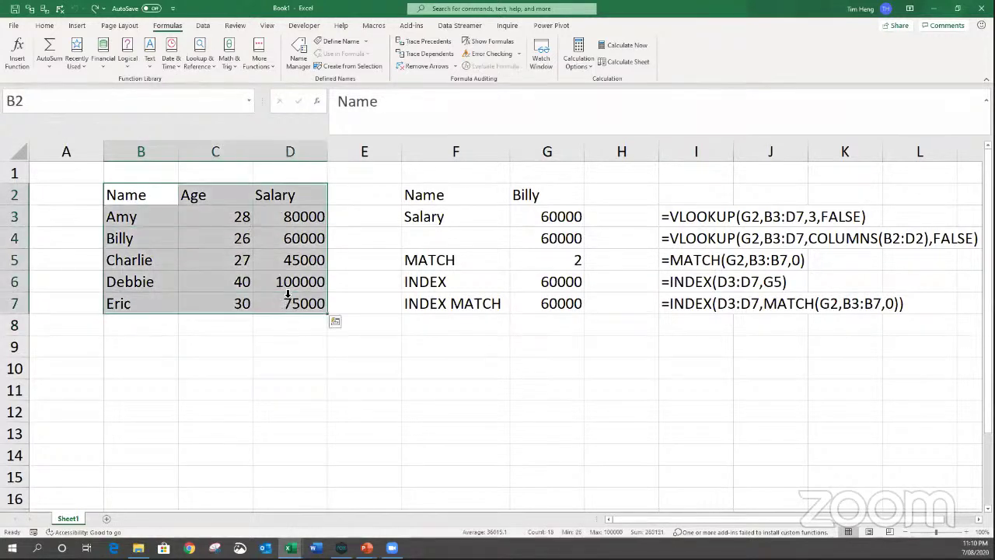
{"action": "left_click", "coordinate": [76, 28]}
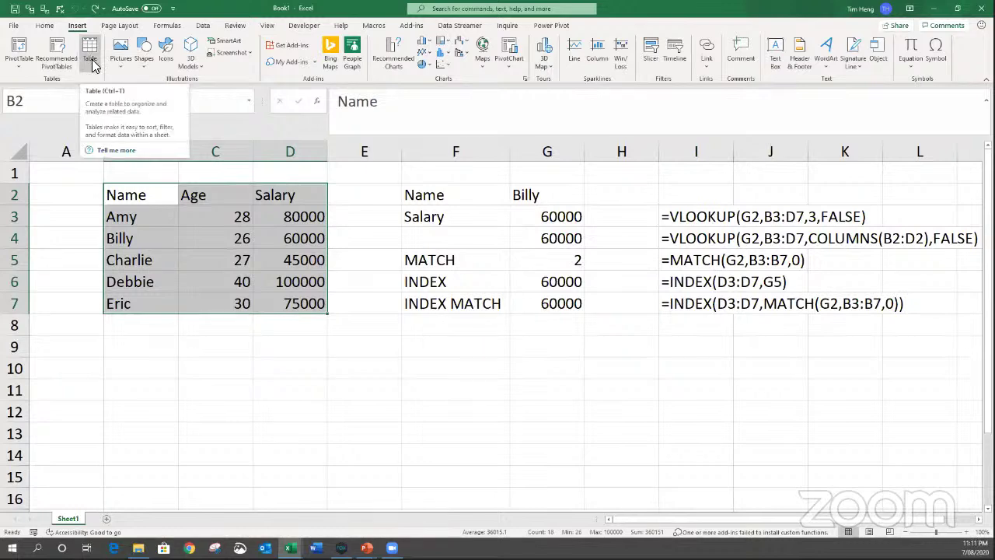
{"action": "left_click", "coordinate": [92, 59]}
{"action": "left_click", "coordinate": [238, 415]}
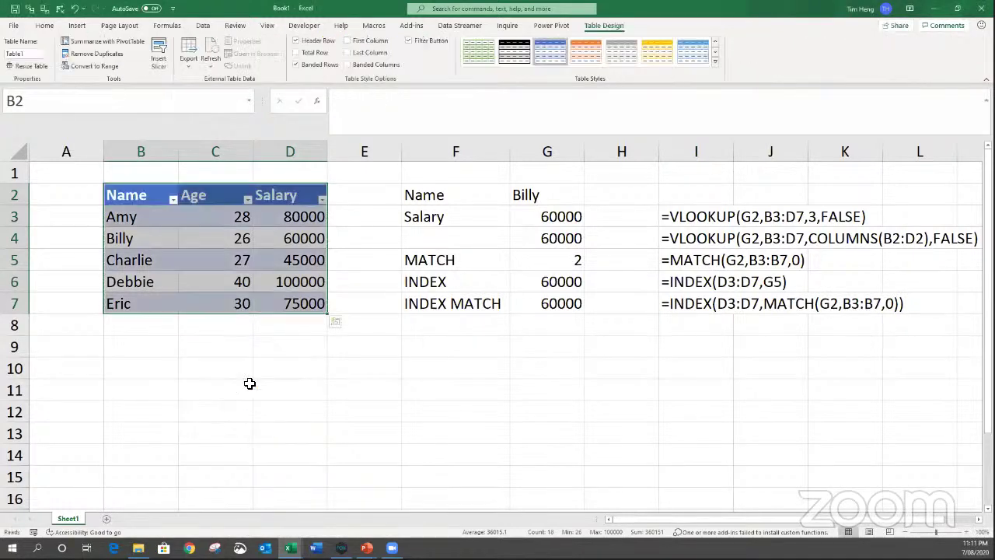
Check the extent of the new table from its Name header to the last salary in D7.
{"action": "left_click", "coordinate": [214, 259]}
{"action": "left_click", "coordinate": [134, 197]}
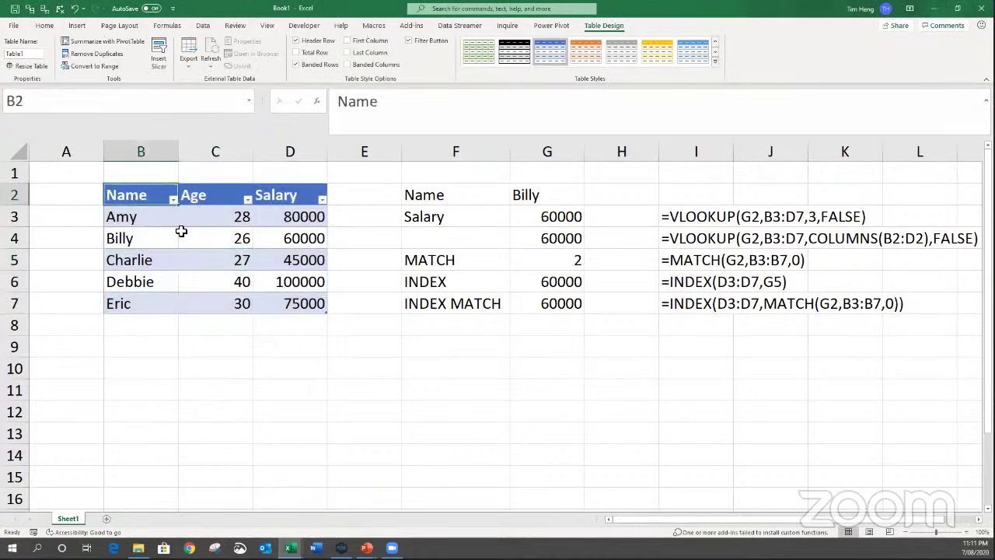
{"action": "left_click_drag", "start_coordinate": [181, 231], "coordinate": [282, 296]}
{"action": "left_click", "coordinate": [286, 299]}
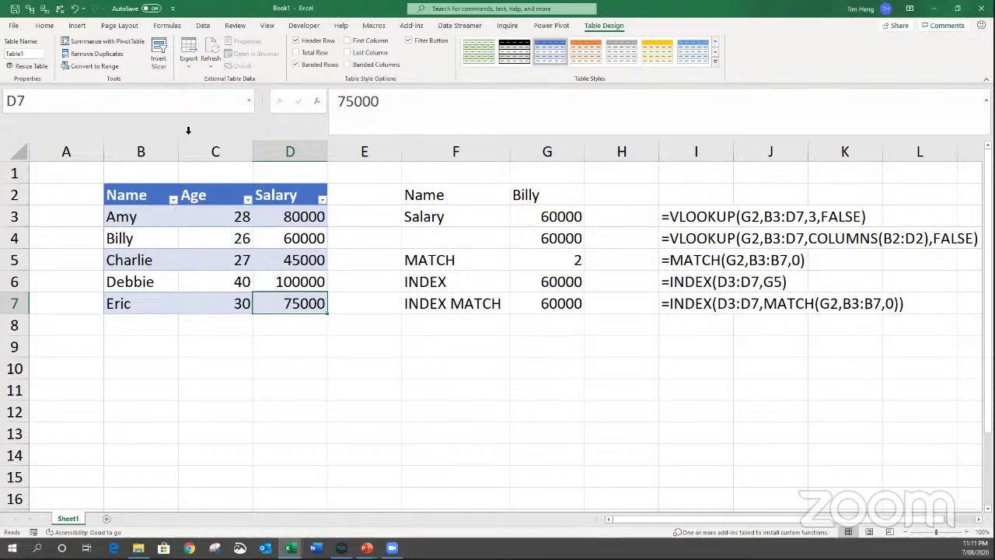
{"action": "left_click", "coordinate": [219, 239]}
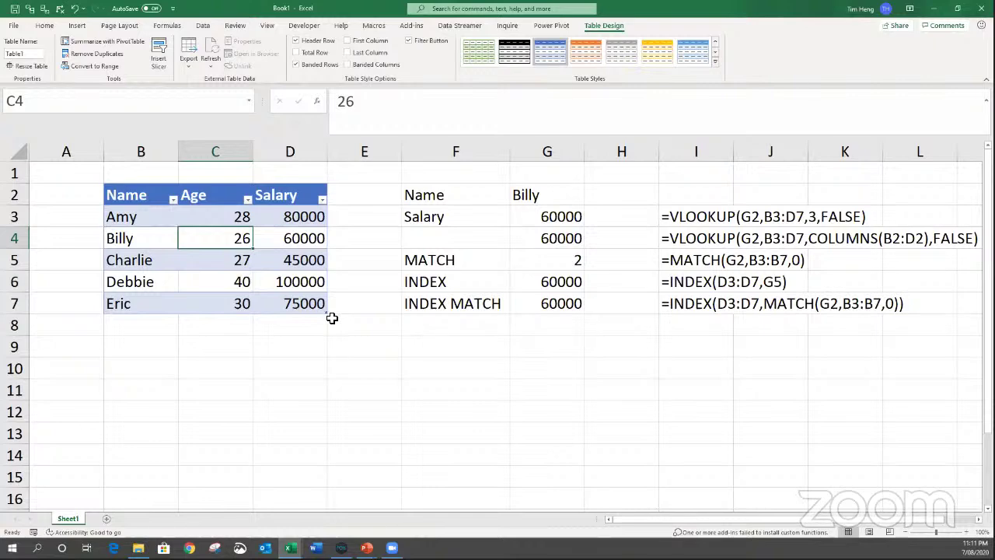
Append a person to the table in row 8, entering the name, age 26 and salary 25000.
{"action": "left_click", "coordinate": [156, 326]}
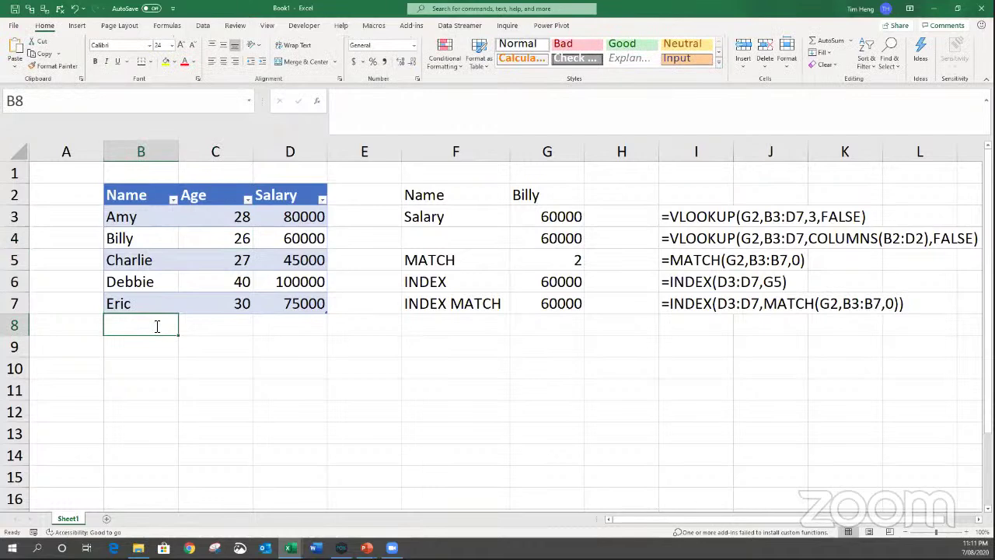
{"action": "type", "text": "Faye"}
{"action": "key", "text": "Tab"}
{"action": "type", "text": "26"}
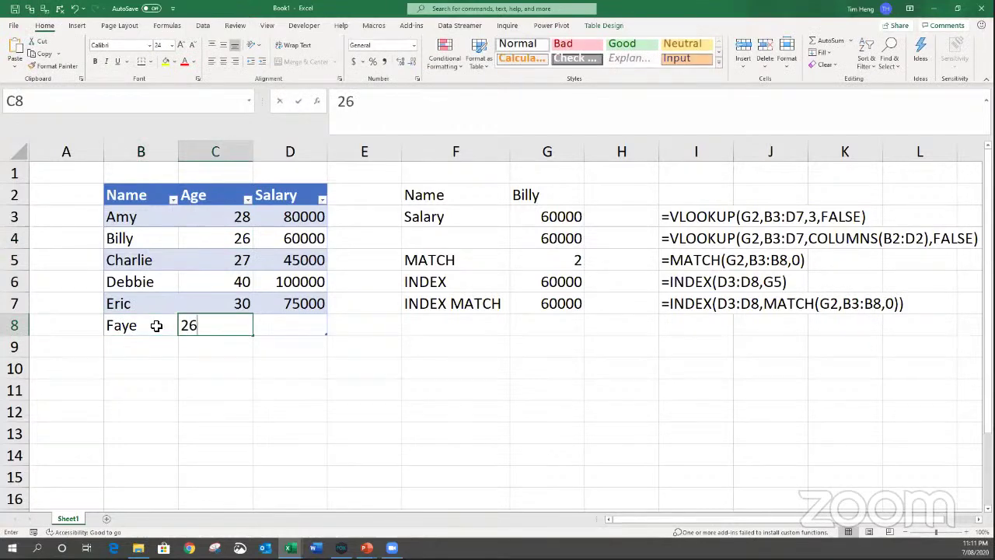
{"action": "key", "text": "Tab"}
{"action": "type", "text": "25000"}
{"action": "key", "text": "Return"}
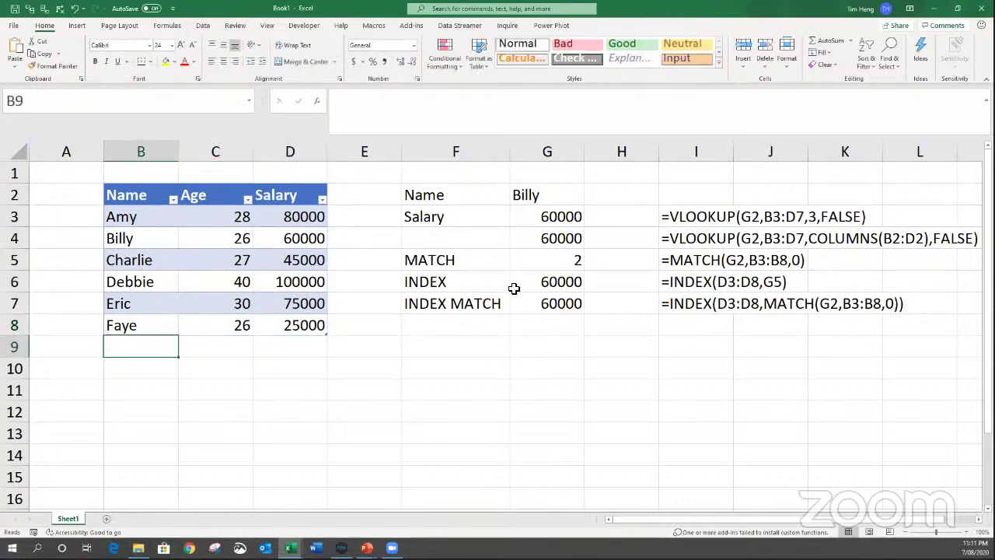
Set the lookup name in G2 to the person in the table's last row.
{"action": "left_click", "coordinate": [540, 195]}
{"action": "type", "text": "Faye"}
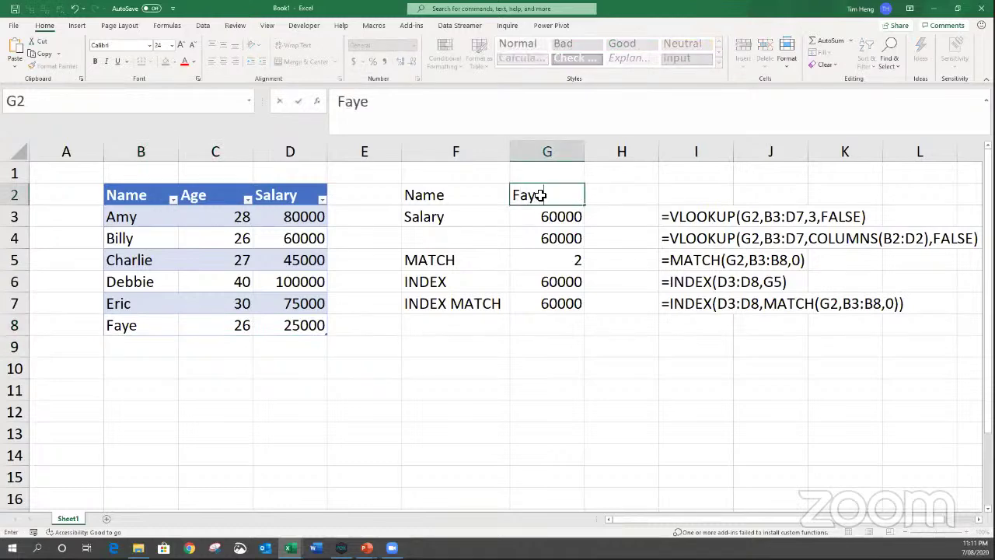
{"action": "key", "text": "Return"}
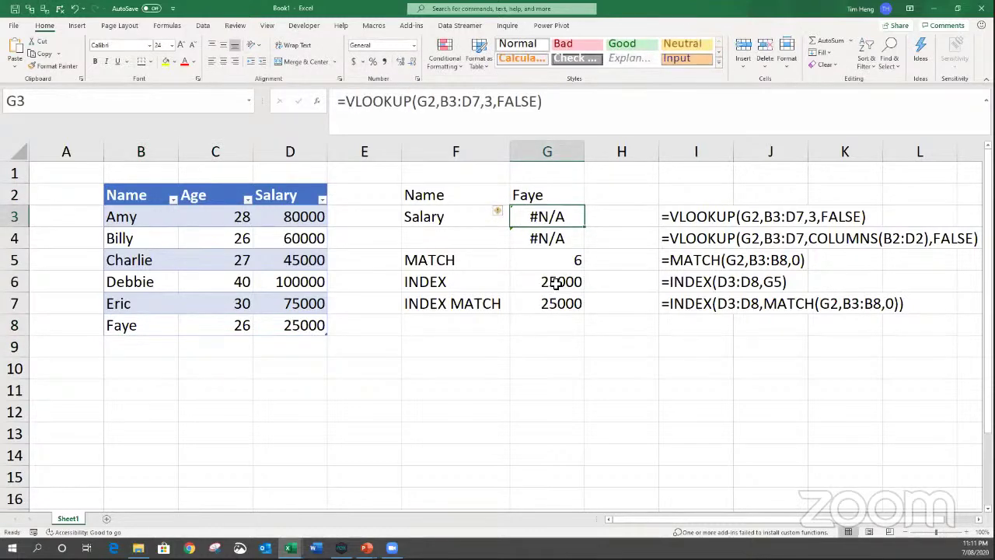
Compare the INDEX and INDEX MATCH results in G6:G7 and the ranges G7 references with the VLOOKUP results in G3:G4.
{"action": "left_click_drag", "start_coordinate": [555, 283], "coordinate": [553, 300]}
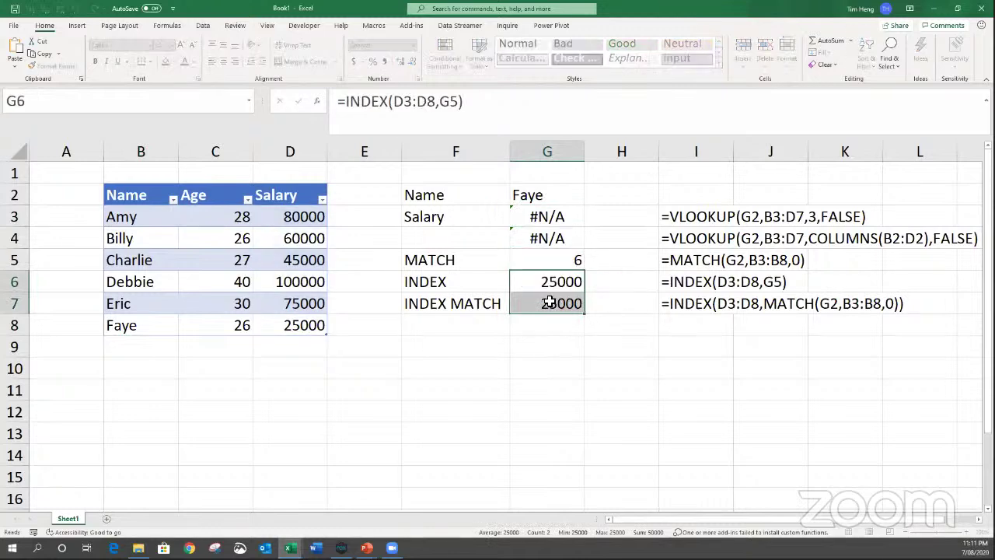
{"action": "left_click", "coordinate": [551, 303]}
{"action": "double_click", "coordinate": [551, 304]}
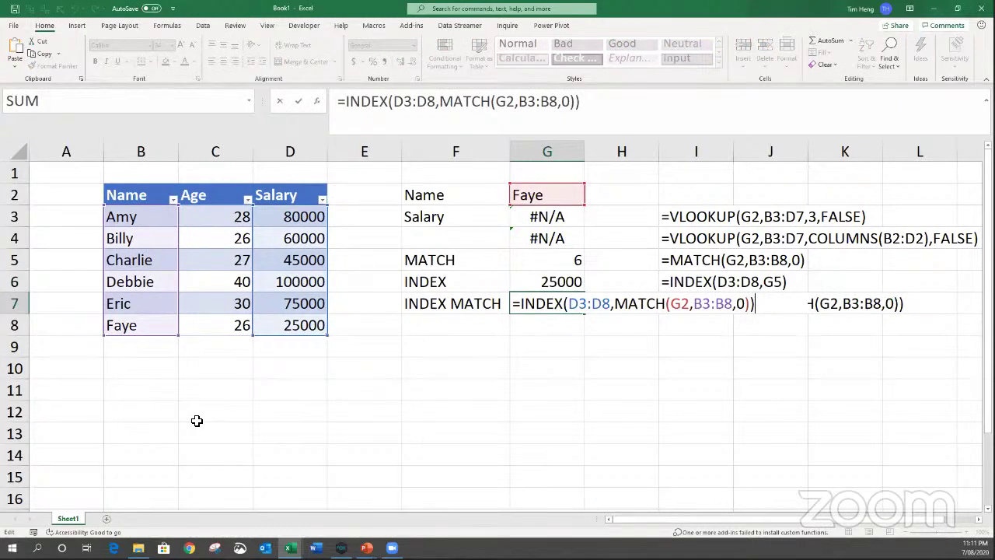
{"action": "key", "text": "Escape"}
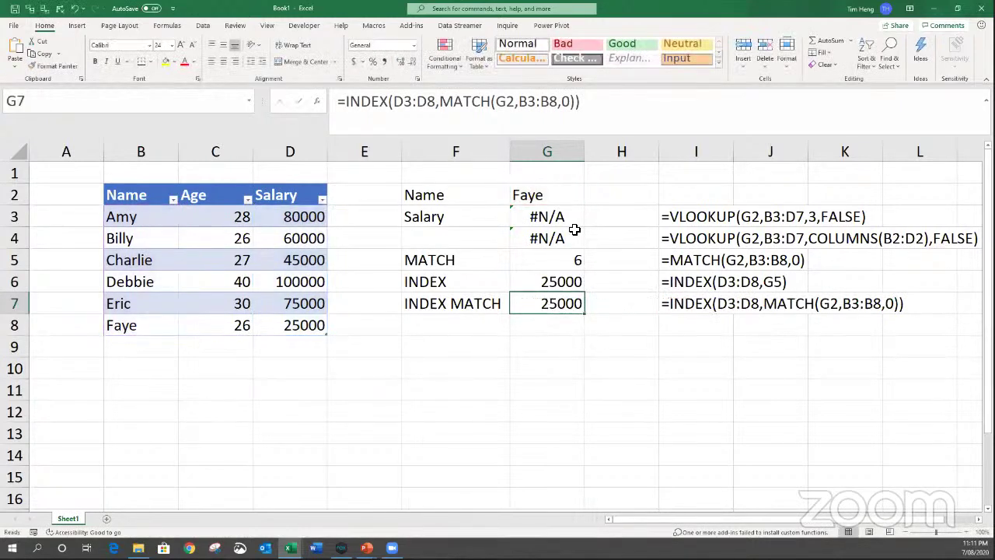
{"action": "left_click_drag", "start_coordinate": [566, 218], "coordinate": [568, 238]}
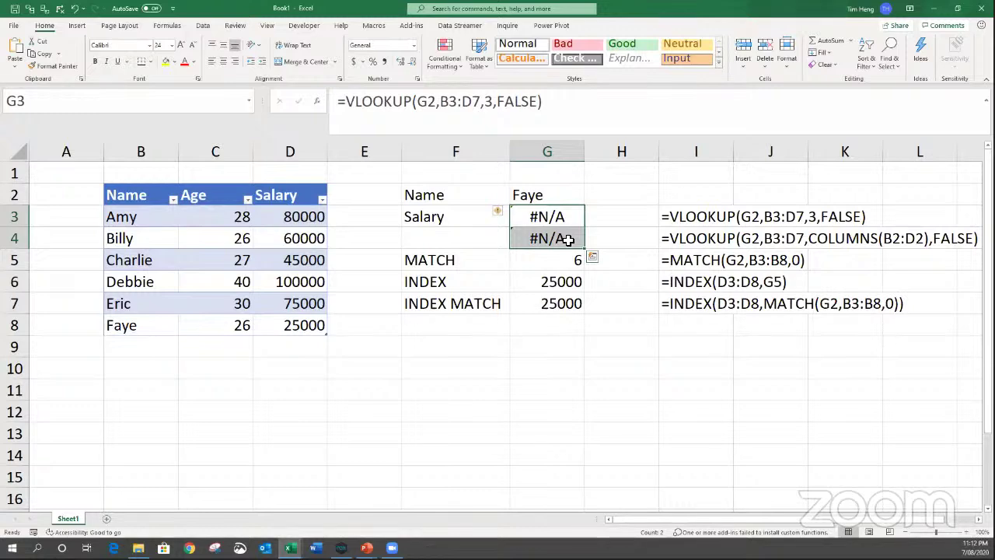
{"action": "left_click", "coordinate": [567, 238]}
{"action": "left_click", "coordinate": [552, 303]}
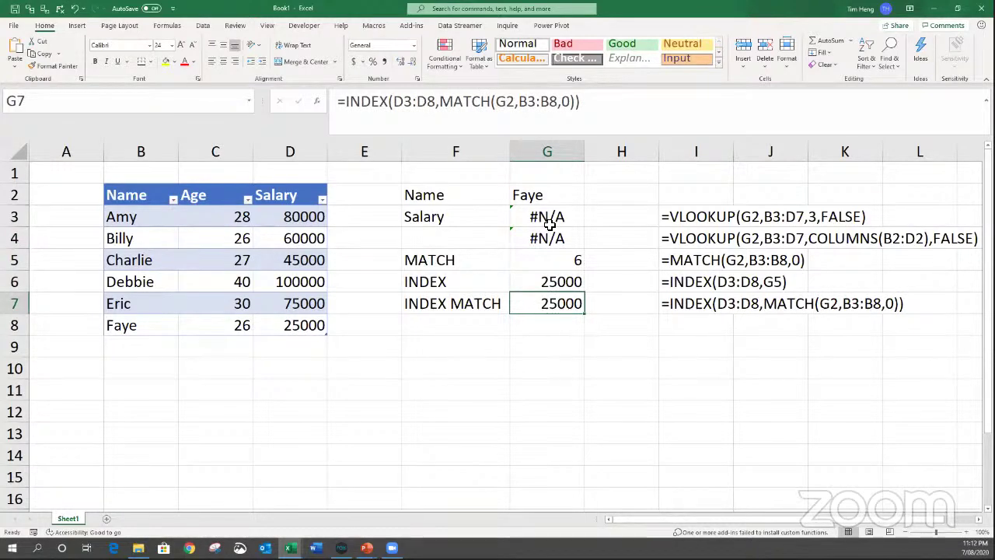
{"action": "key", "text": "F2"}
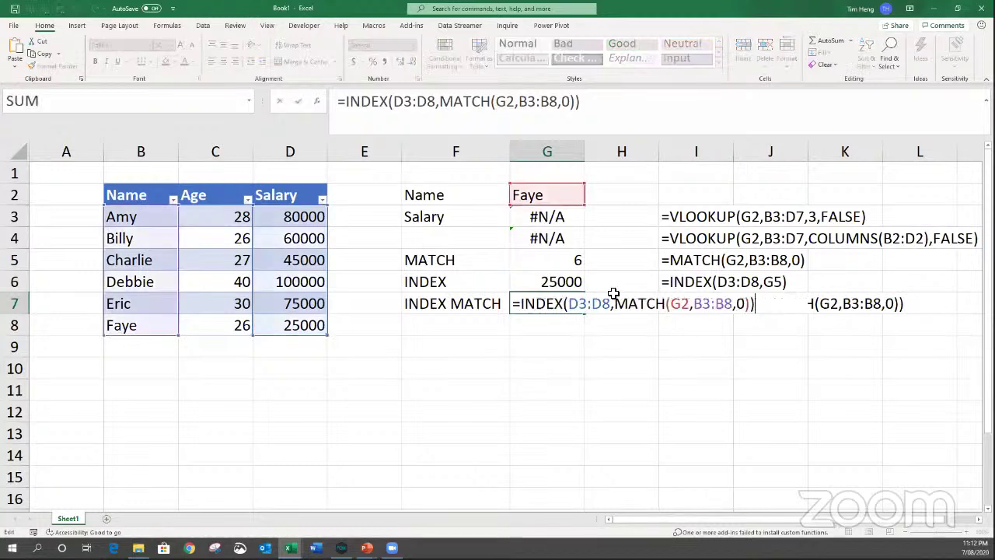
{"action": "key", "text": "Escape"}
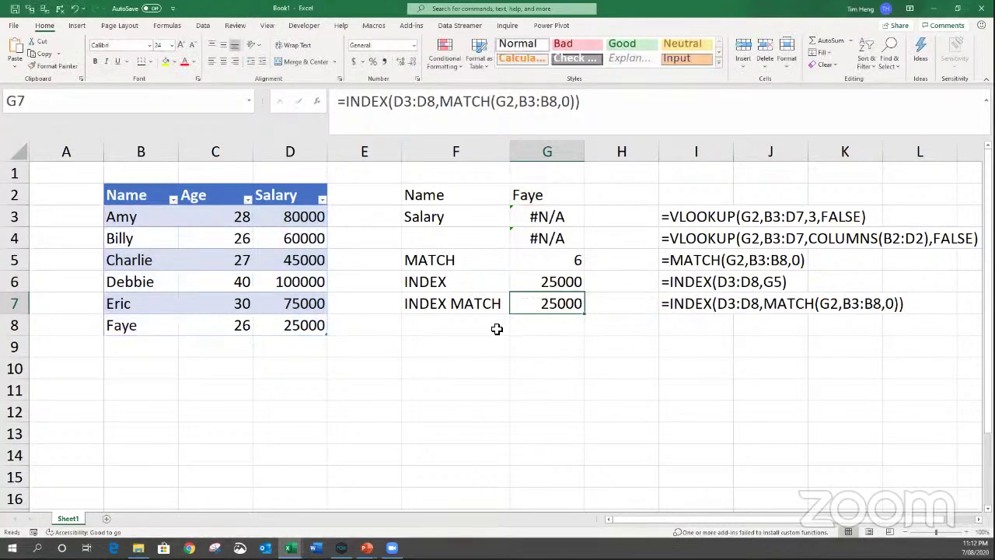
Enter =INDEX(Table1[Salary],MATCH(G2,Table1[Name],0)) in G8, using structured references to the table columns.
{"action": "left_click", "coordinate": [504, 321]}
{"action": "left_click", "coordinate": [553, 325]}
{"action": "type", "text": "="}
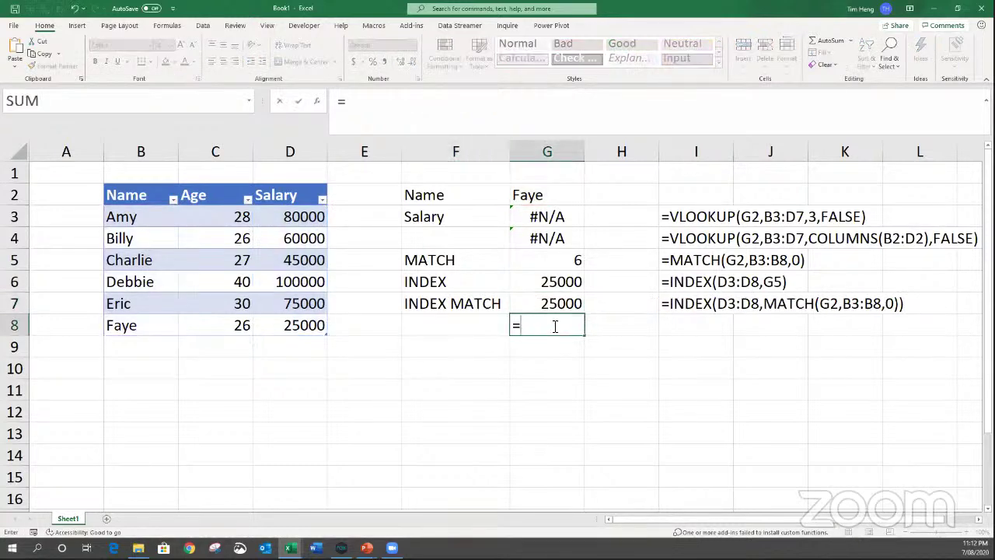
{"action": "type", "text": "INDEX("}
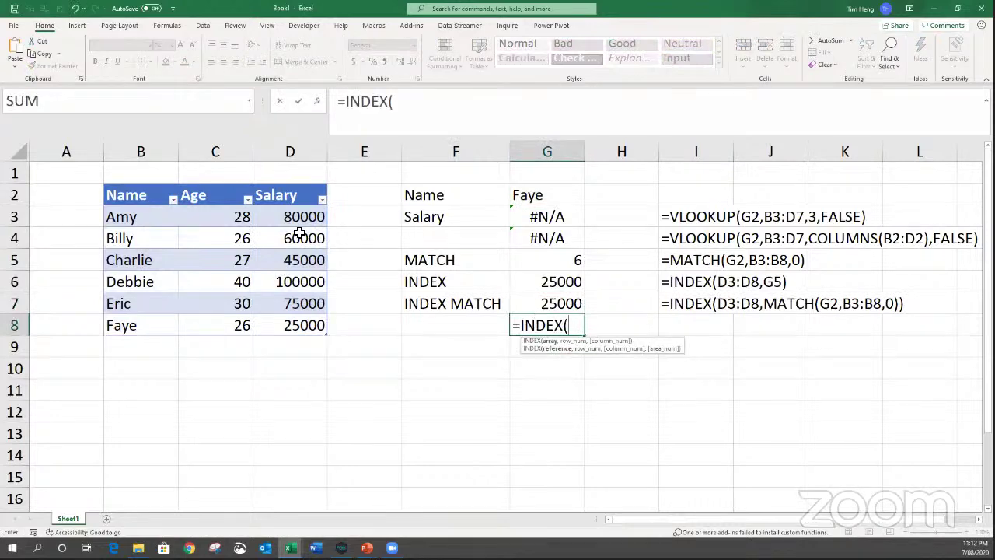
{"action": "left_click_drag", "start_coordinate": [306, 219], "coordinate": [288, 320]}
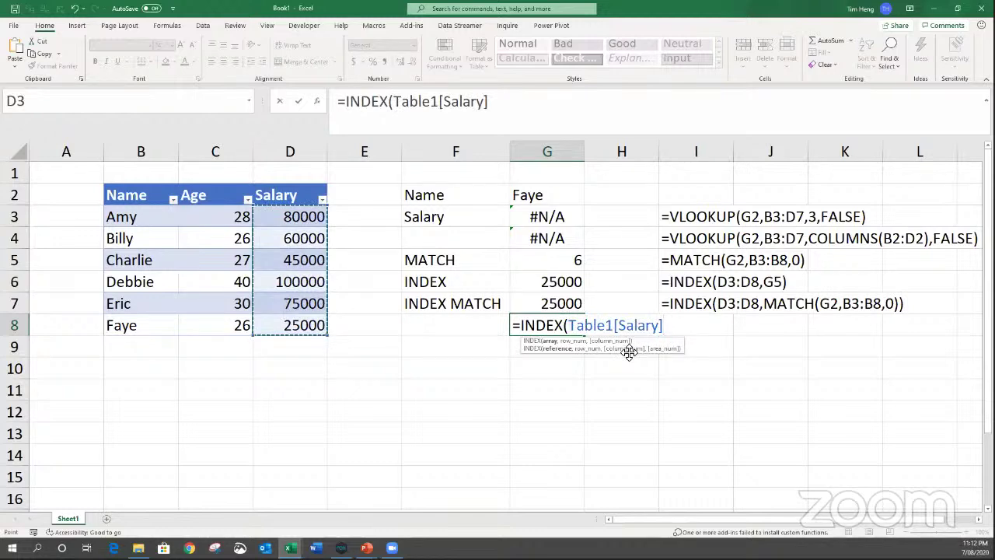
{"action": "type", "text": ","}
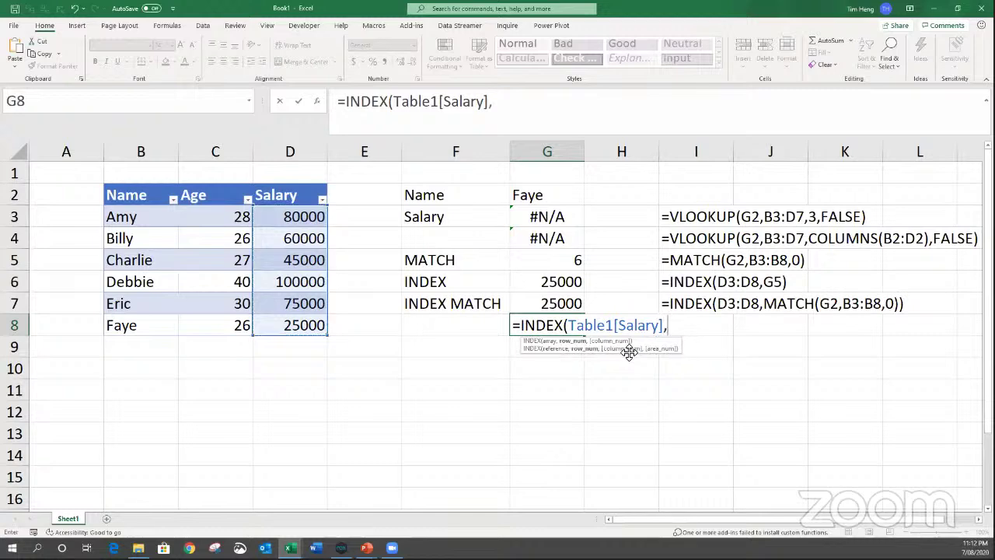
{"action": "type", "text": "MATCH("}
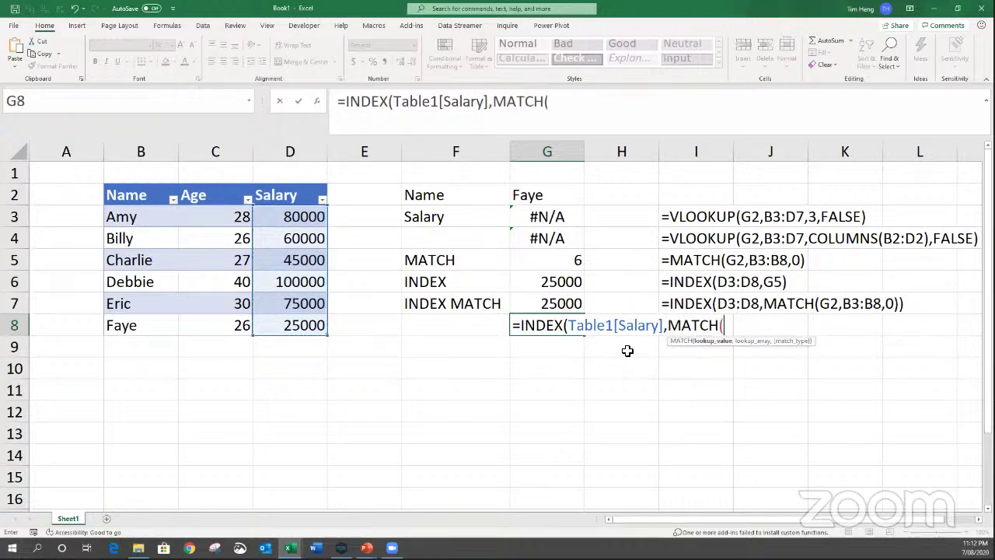
{"action": "left_click", "coordinate": [564, 196]}
{"action": "type", "text": ","}
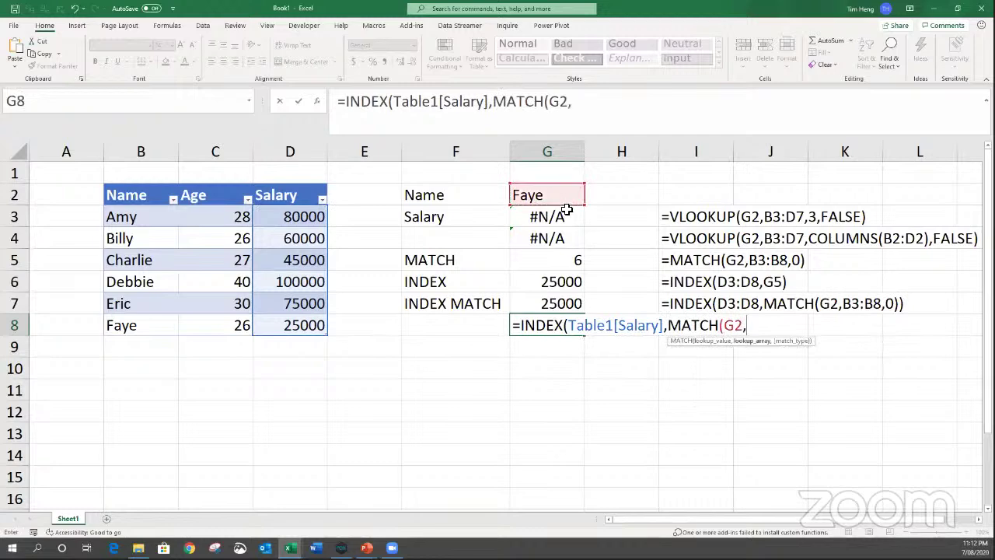
{"action": "left_click_drag", "start_coordinate": [147, 224], "coordinate": [142, 326]}
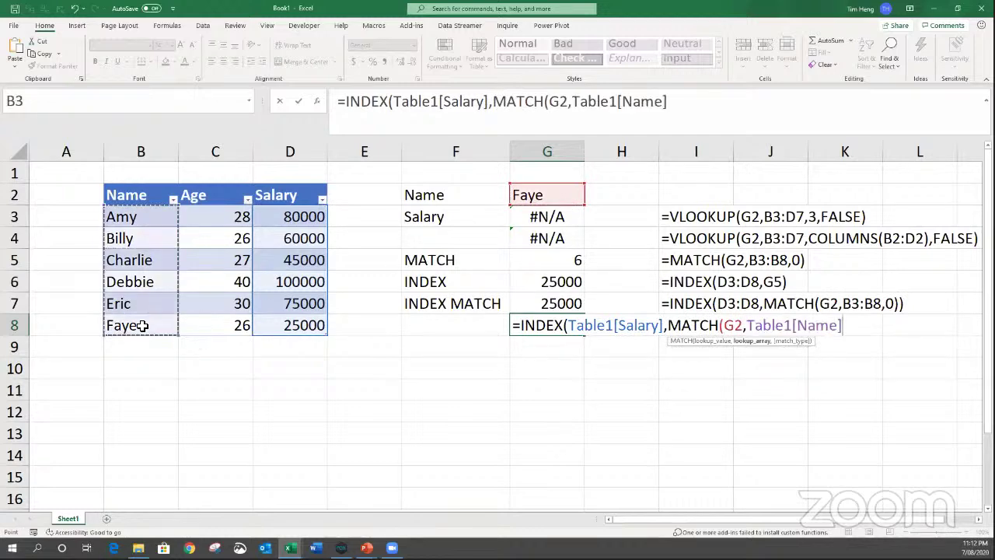
{"action": "type", "text": ",0))"}
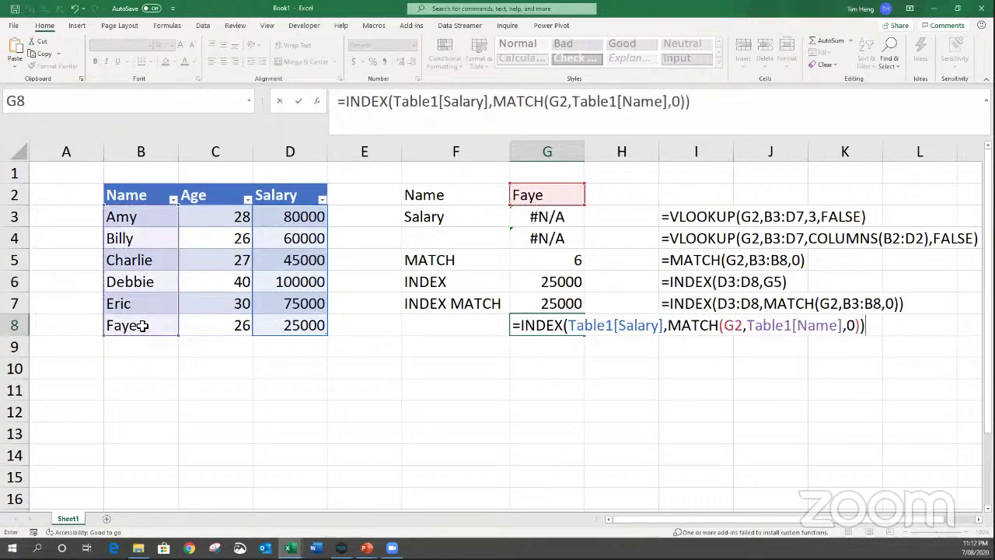
{"action": "key", "text": "Return"}
Extend the FORMULATEXT formula in column I down to I8 so it shows the formula of G8.
{"action": "key", "text": "Up"}
{"action": "key", "text": "Right"}
{"action": "key", "text": "Right"}
{"action": "key", "text": "ctrl+d"}
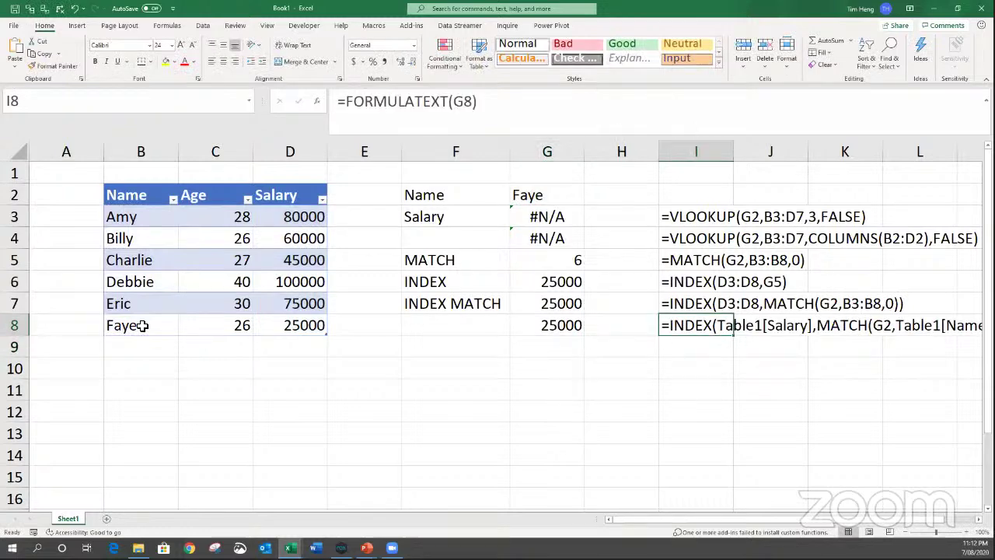
{"action": "key", "text": "Left"}
{"action": "key", "text": "Left"}
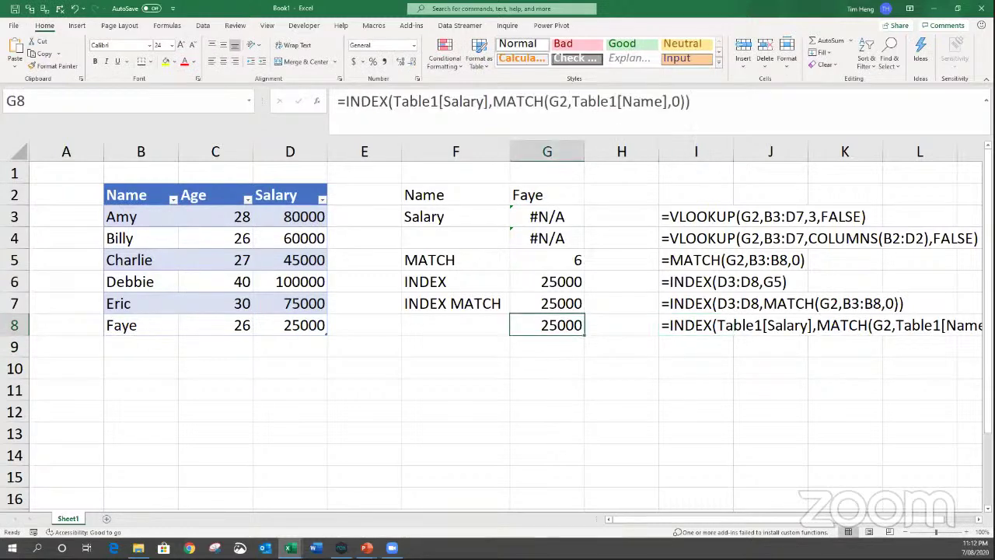
{"action": "scroll", "coordinate": [497, 327], "scroll_direction": "right", "scroll_amount": 1}
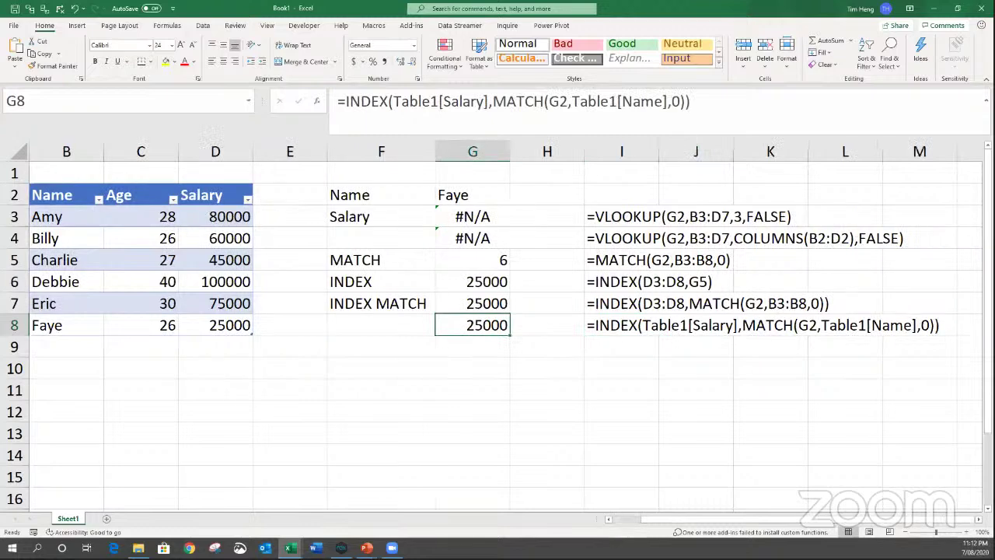
Compare the structured-reference formula text in I8 with the plain-range INDEX MATCH in I7 and the VLOOKUP in I4.
{"action": "left_click", "coordinate": [604, 327]}
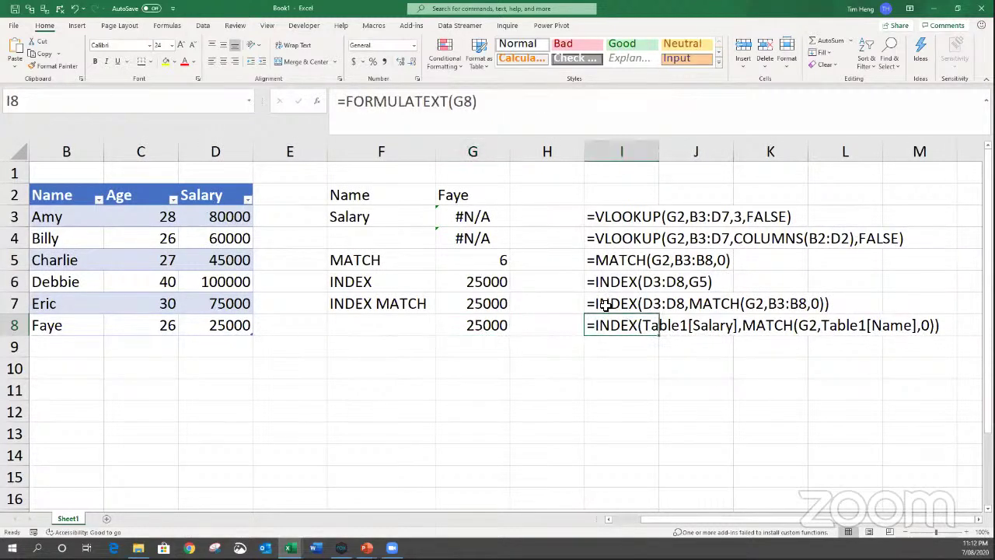
{"action": "left_click", "coordinate": [606, 304]}
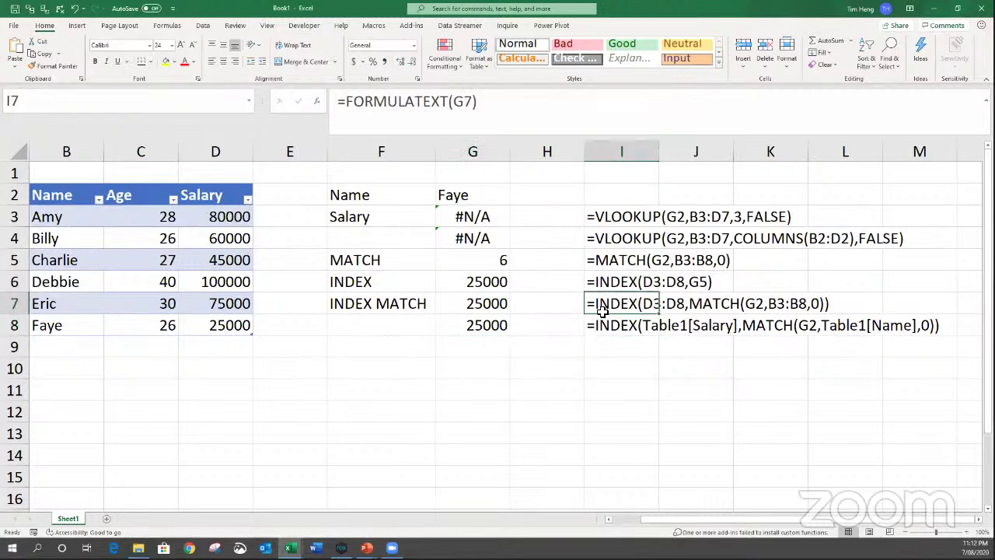
{"action": "left_click", "coordinate": [592, 327]}
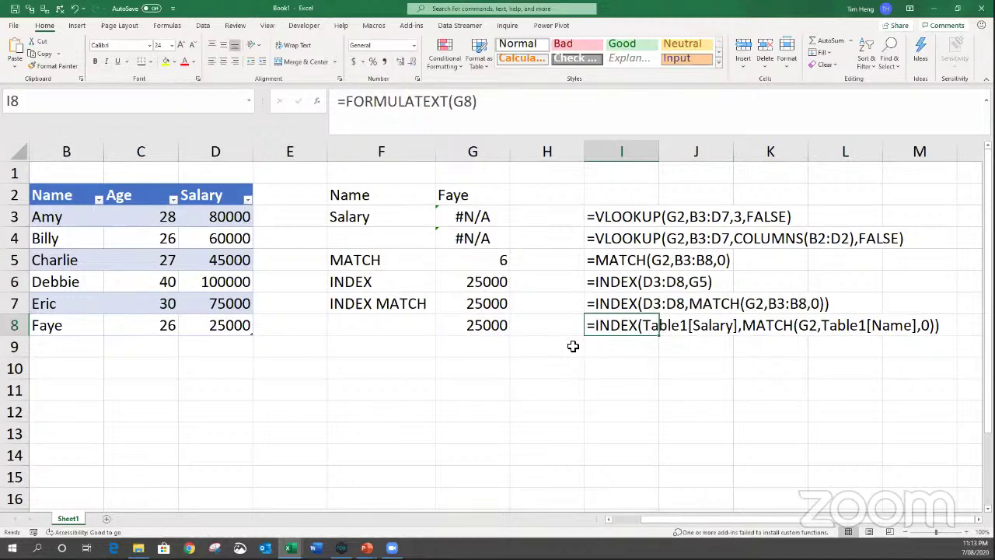
{"action": "left_click", "coordinate": [69, 347]}
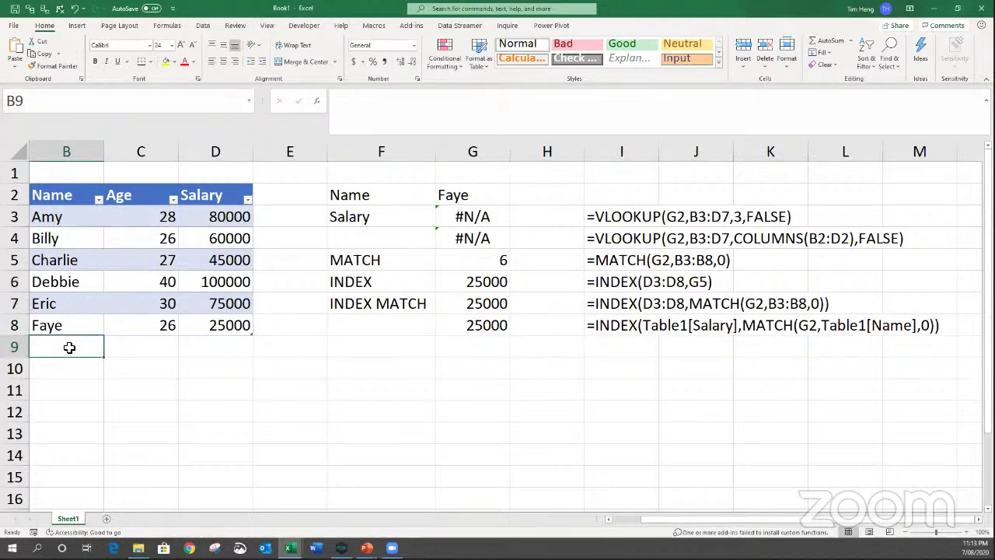
{"action": "left_click", "coordinate": [633, 238]}
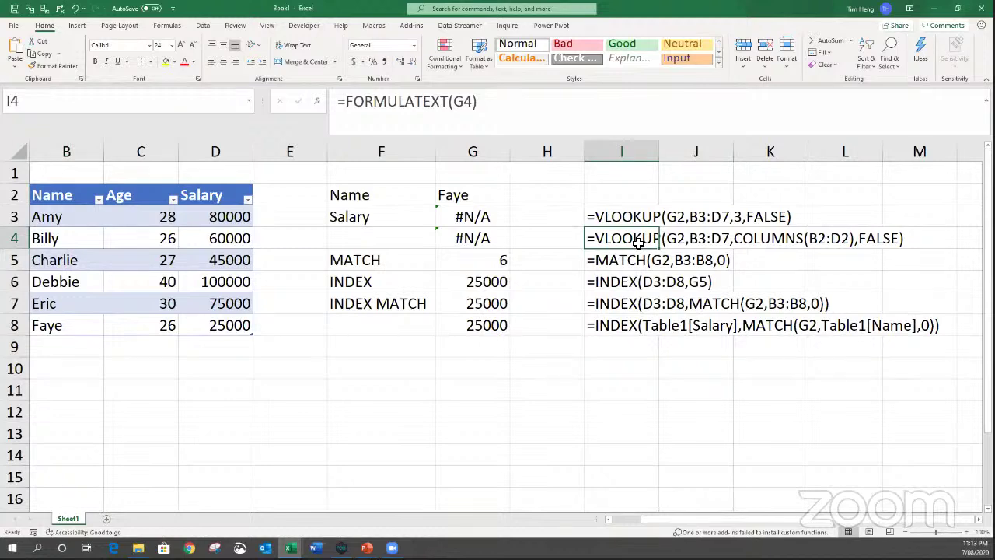
Return to cell A1 of the lookup sheet and switch to the workbook Plebs vs Pros - model start.xlsx.
{"action": "key", "text": "ctrl+Home"}
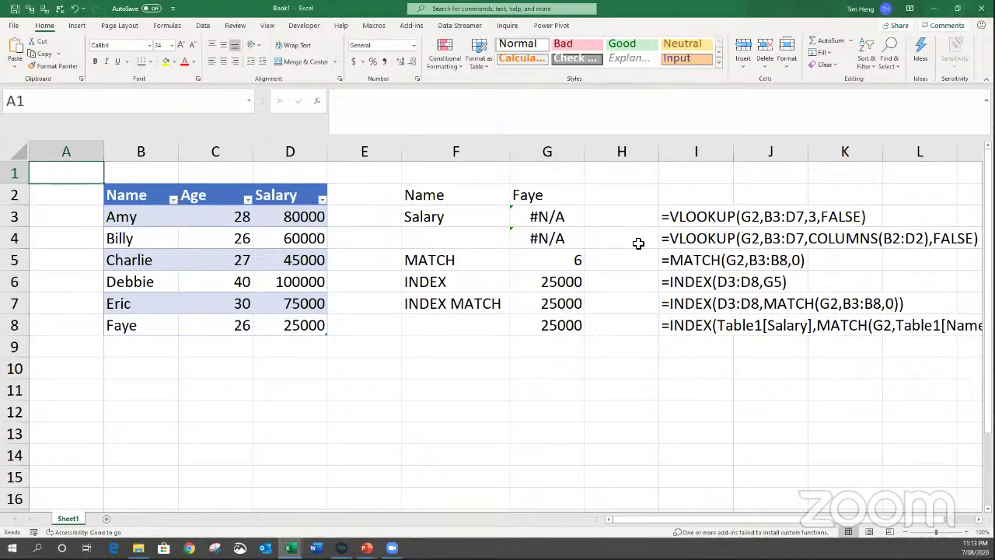
{"action": "key", "text": "alt+Tab"}
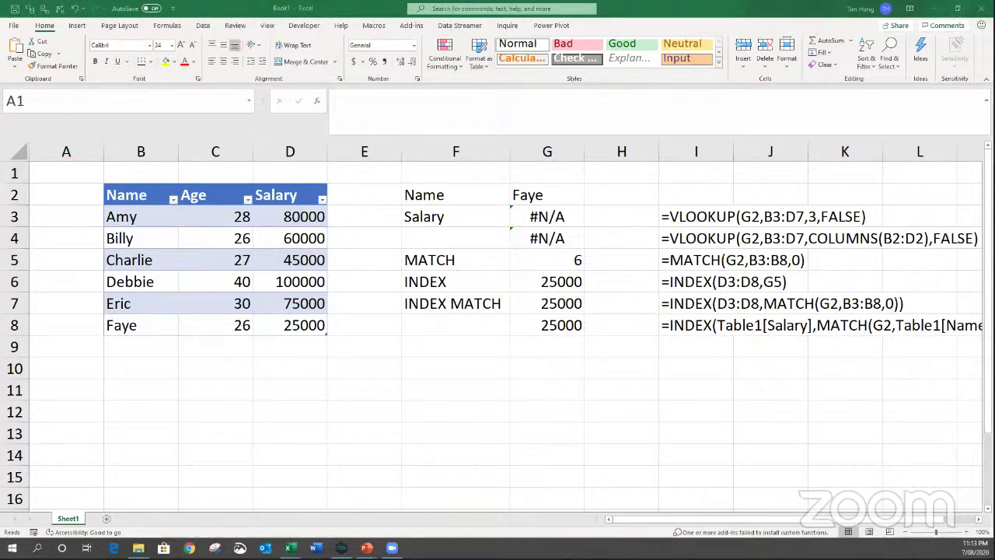
{"action": "key", "text": "alt+Tab"}
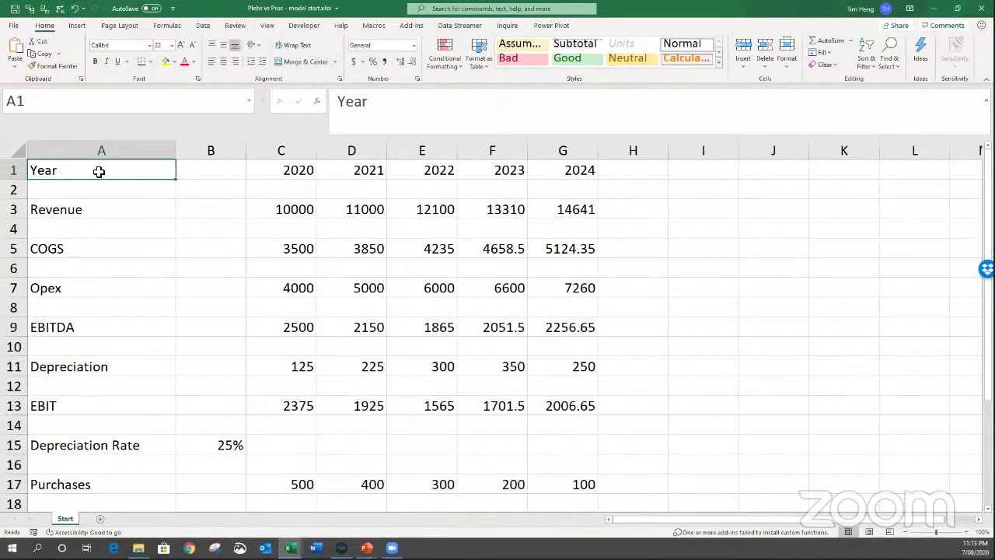
Review the model's 2020 figures from Revenue through Opex and EBITDA down to the EBIT formula in C13.
{"action": "left_click", "coordinate": [300, 210]}
{"action": "left_click", "coordinate": [295, 270]}
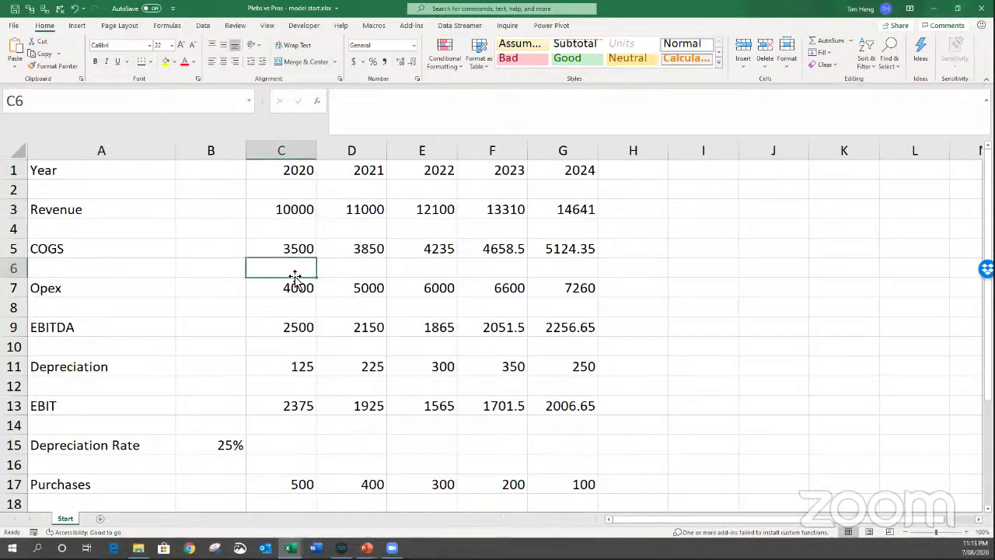
{"action": "left_click", "coordinate": [289, 288]}
{"action": "left_click", "coordinate": [304, 334]}
{"action": "left_click", "coordinate": [295, 389]}
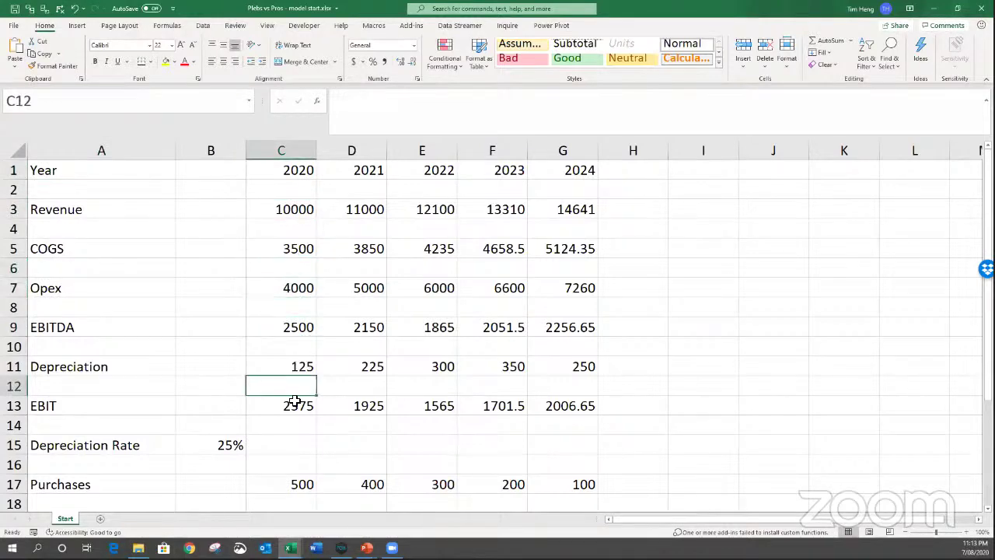
{"action": "left_click", "coordinate": [292, 403]}
Examine the depreciation calculation in rows 15 to 24, its link in C11 and the EBIT row.
{"action": "scroll", "coordinate": [288, 402], "scroll_direction": "down", "scroll_amount": 3}
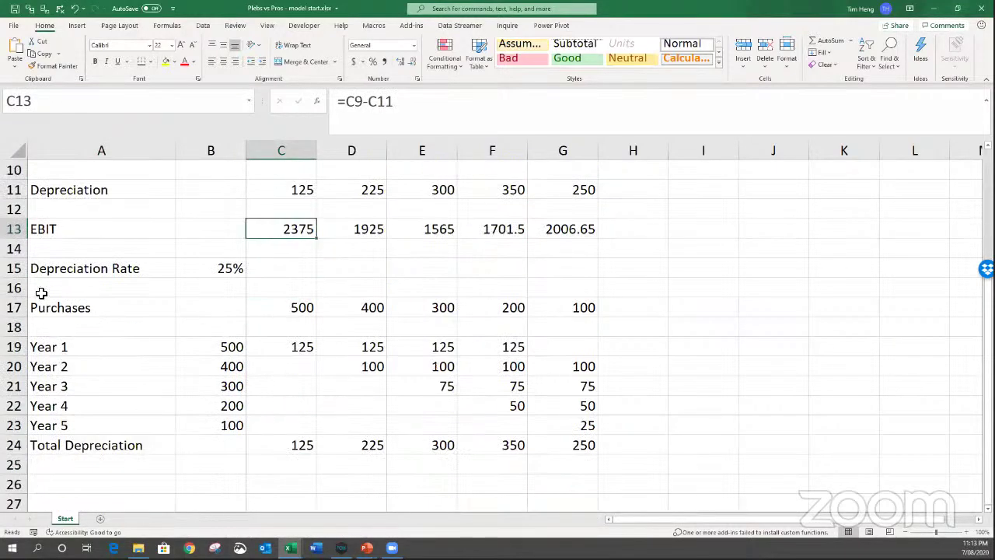
{"action": "left_click_drag", "start_coordinate": [13, 271], "coordinate": [436, 460]}
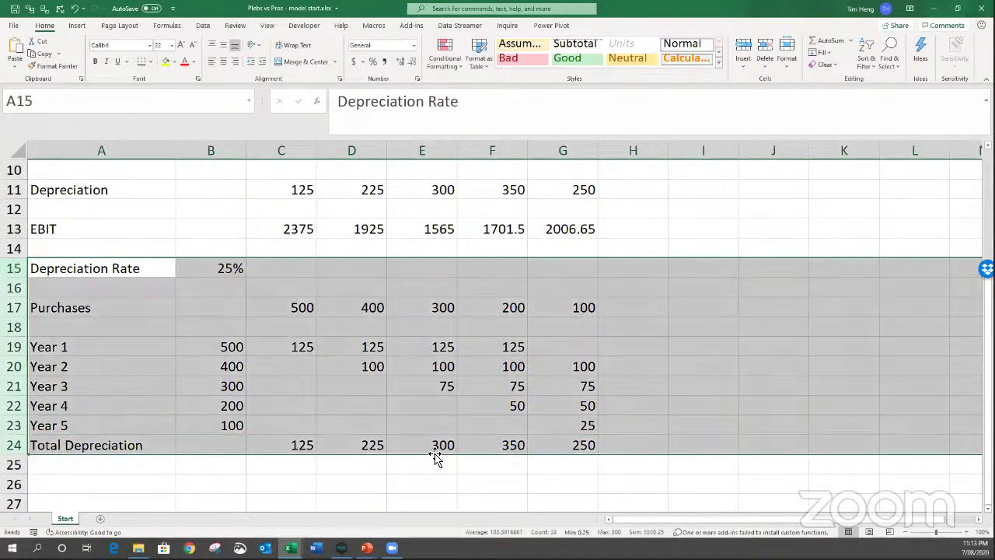
{"action": "scroll", "coordinate": [360, 430], "scroll_direction": "up", "scroll_amount": 3}
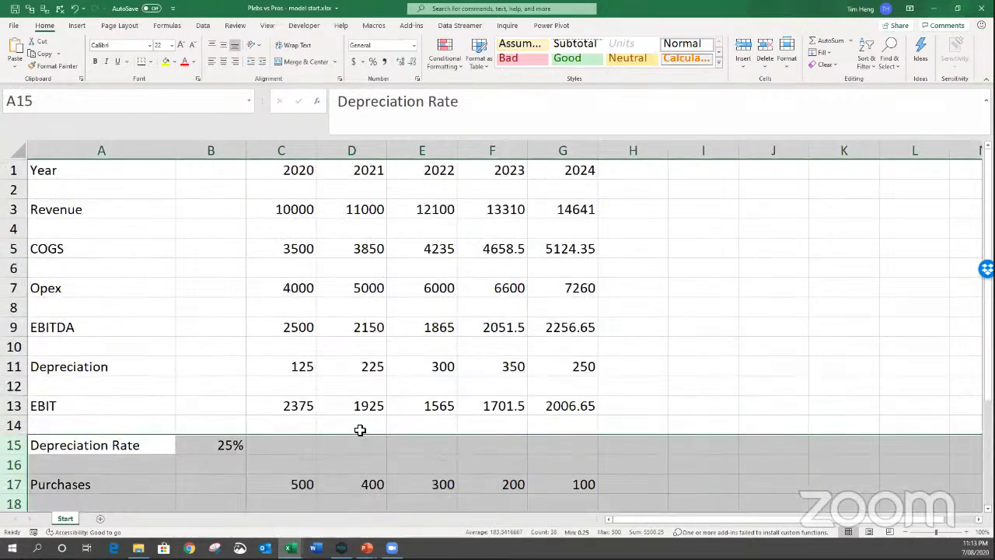
{"action": "left_click", "coordinate": [311, 372]}
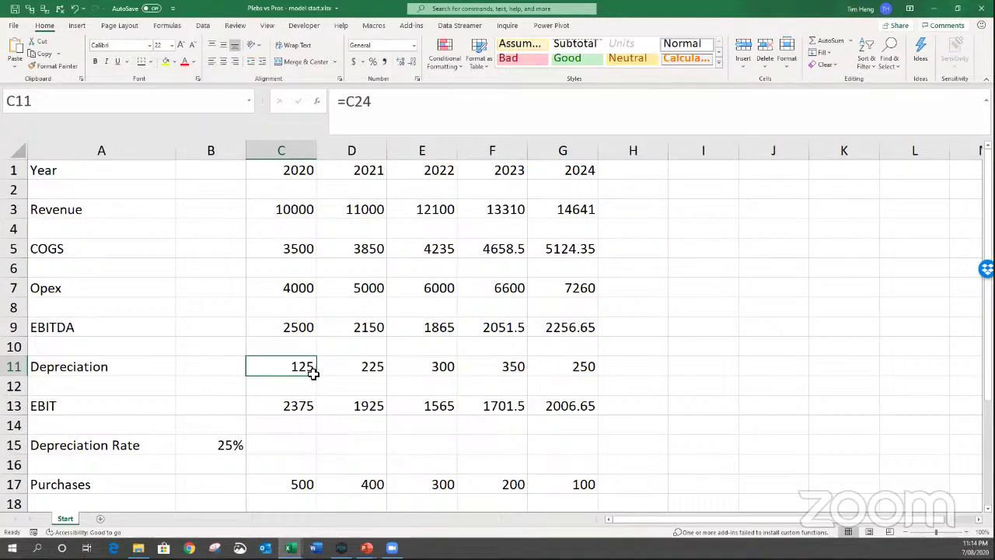
{"action": "left_click", "coordinate": [31, 406]}
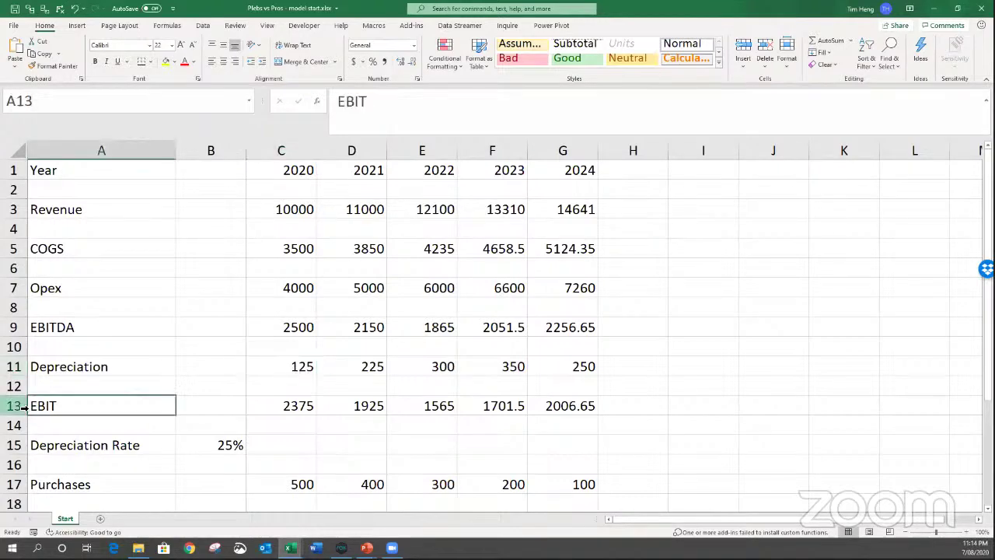
{"action": "left_click", "coordinate": [17, 405]}
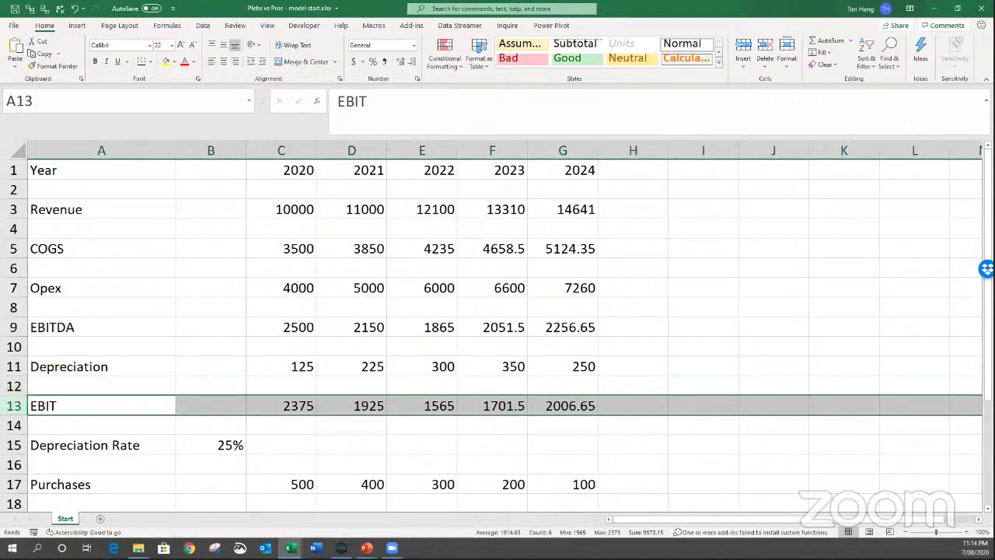
{"action": "key", "text": "alt+Tab"}
Duplicate the Start sheet after itself and rename the copy Formatting.
{"action": "left_click", "coordinate": [135, 170]}
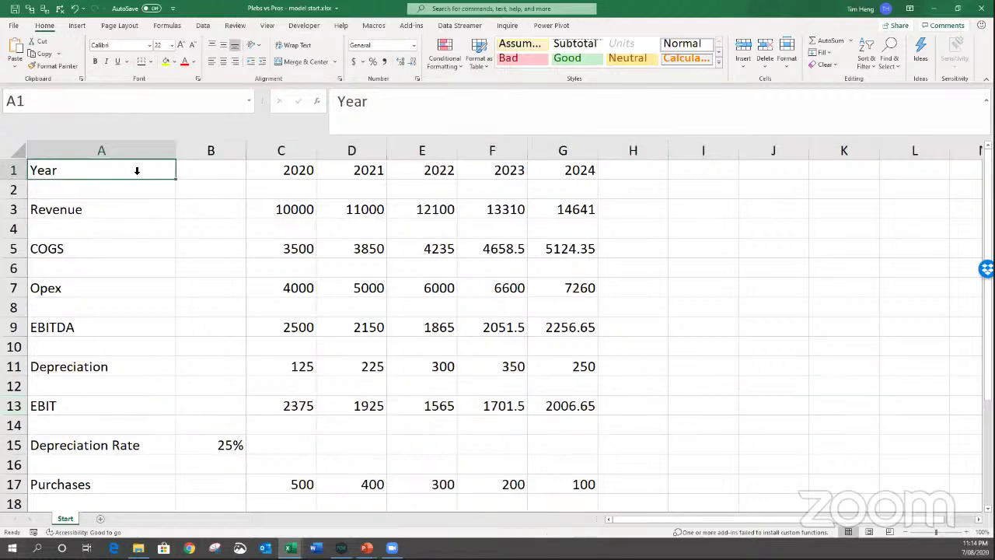
{"action": "left_click_drag", "start_coordinate": [67, 518], "coordinate": [107, 518]}
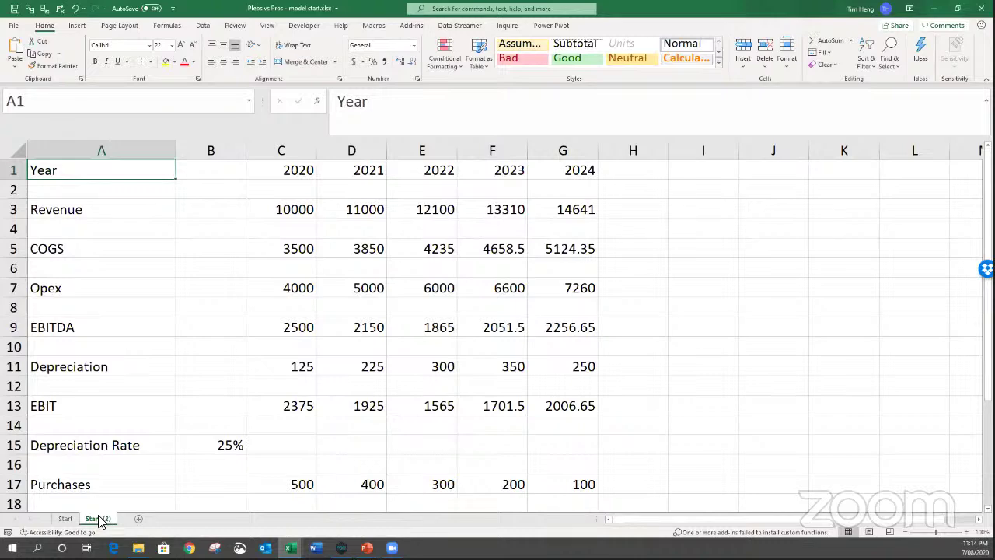
{"action": "right_click", "coordinate": [106, 519]}
{"action": "left_click", "coordinate": [144, 418]}
{"action": "type", "text": "Formatting"}
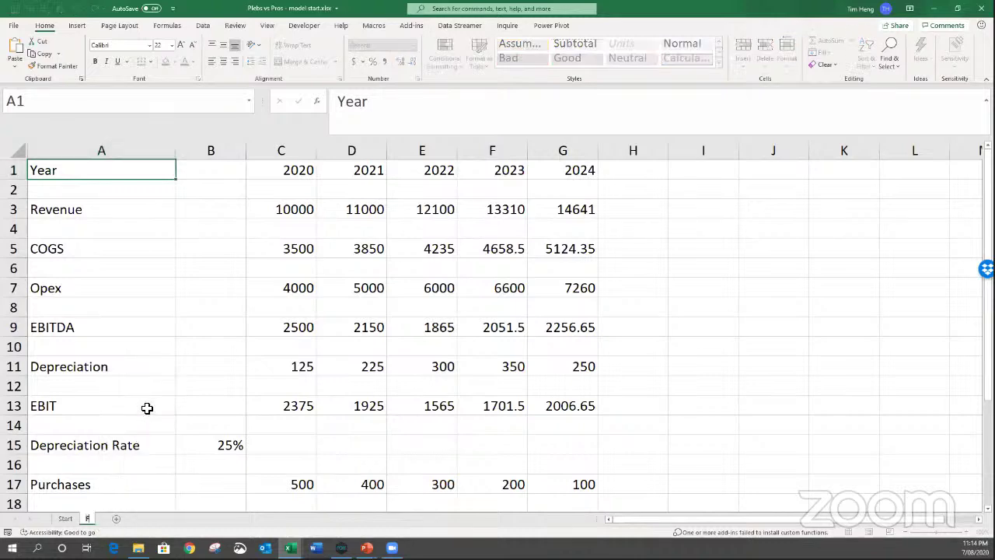
{"action": "key", "text": "Return"}
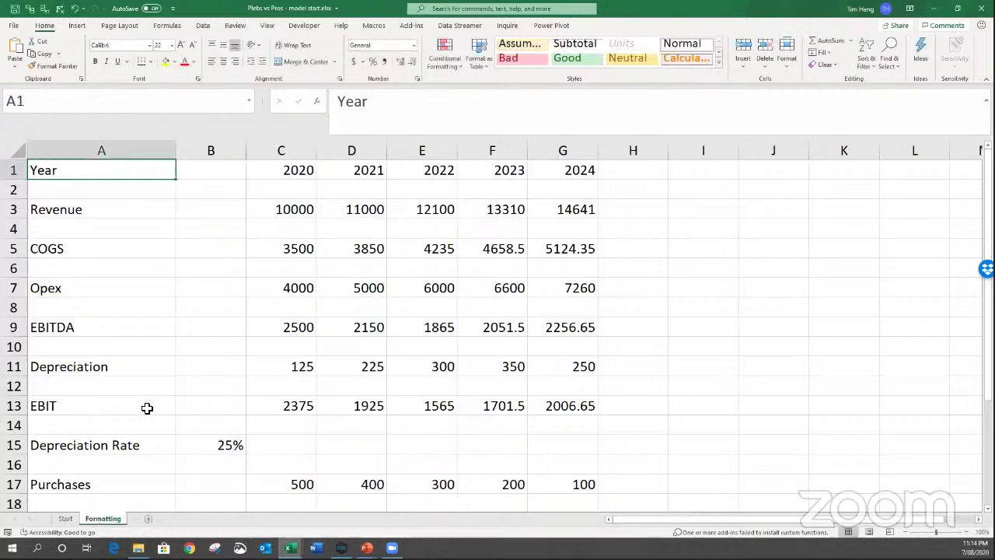
Inspect the number formatting of the 2020 Revenue in C3 and the COGS figures in E5:G5.
{"action": "left_click", "coordinate": [454, 251]}
{"action": "left_click", "coordinate": [290, 209]}
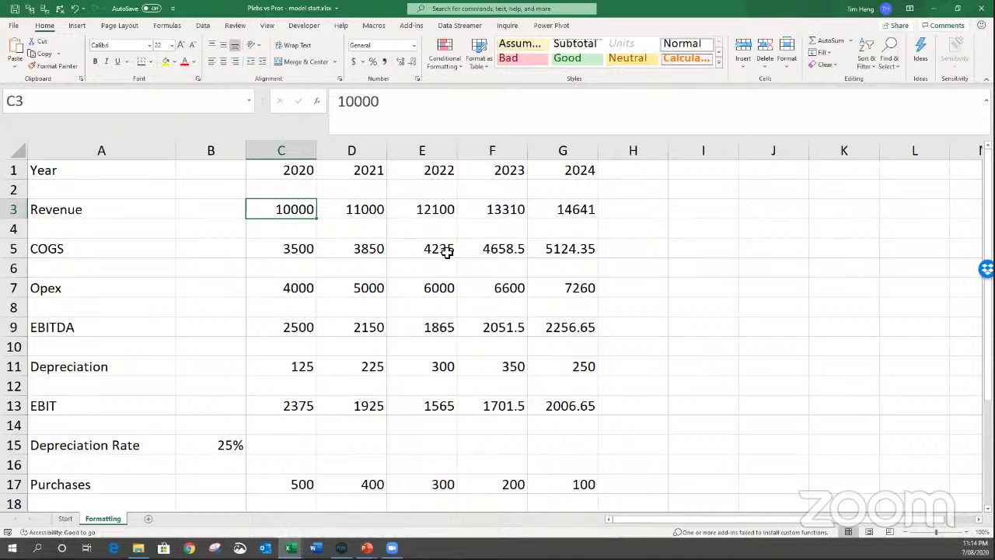
{"action": "left_click_drag", "start_coordinate": [439, 251], "coordinate": [574, 251]}
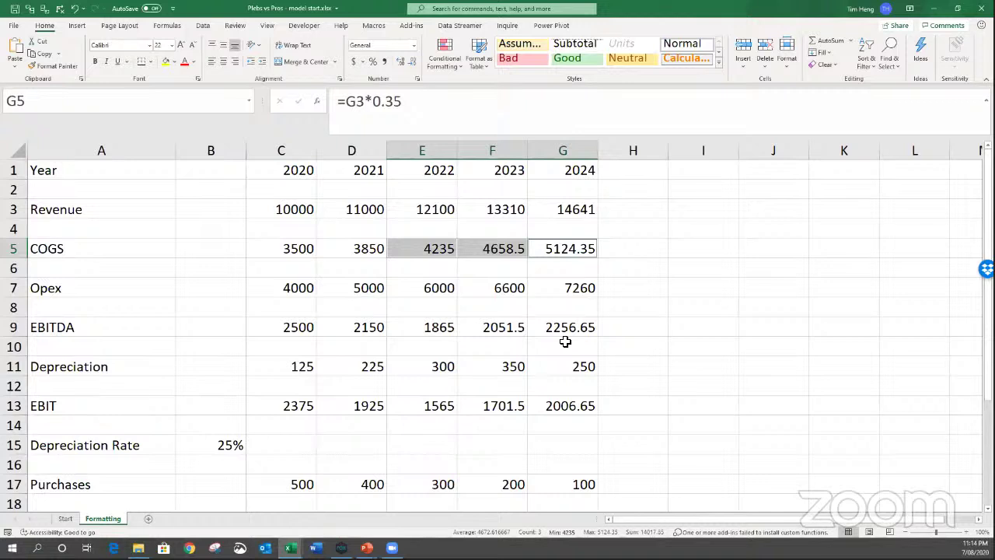
Enter the note "Comma seperators" in cell I5 beside the model.
{"action": "left_click", "coordinate": [730, 245]}
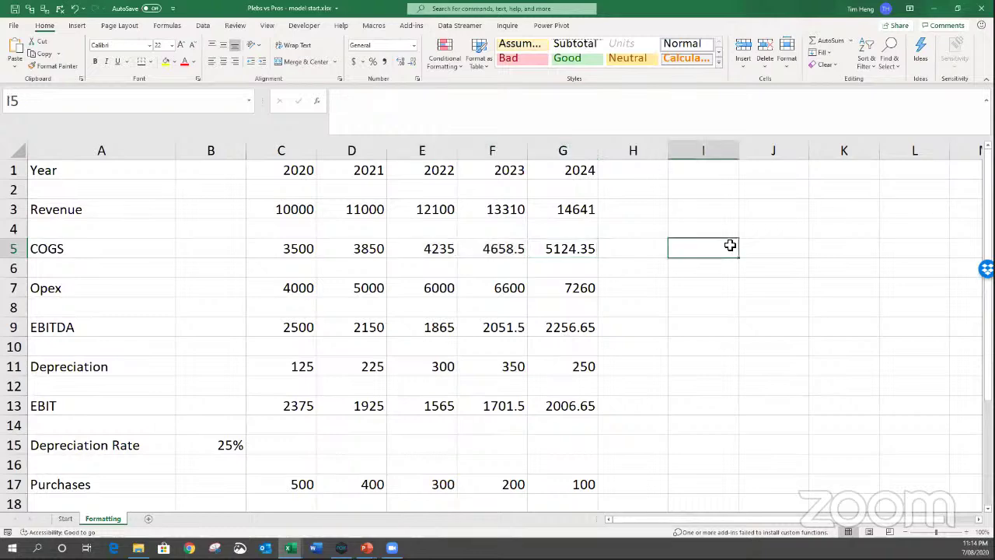
{"action": "type", "text": "Comma sep"}
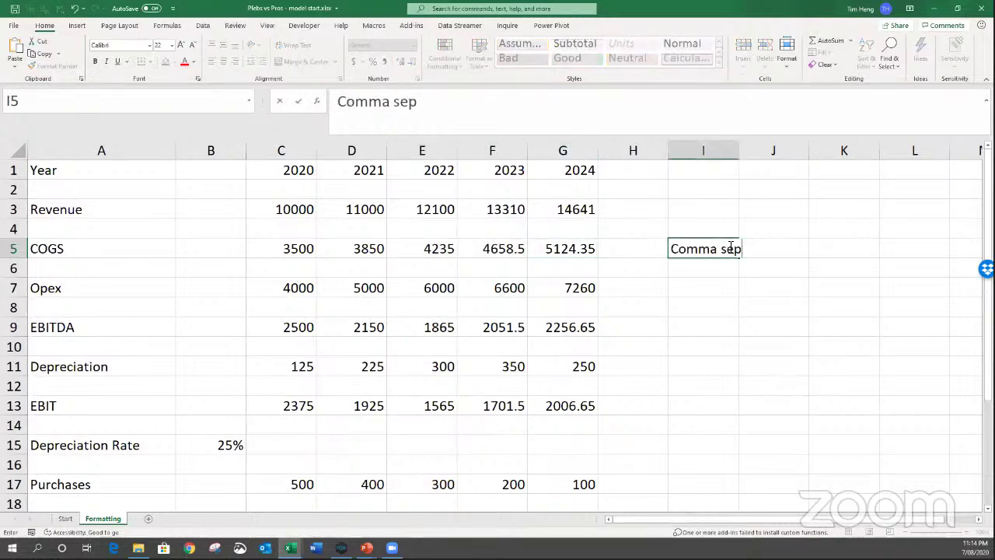
{"action": "type", "text": "erators"}
{"action": "key", "text": "Return"}
Correct the spelling of the note in I5 to "Comma separators".
{"action": "left_click", "coordinate": [730, 246]}
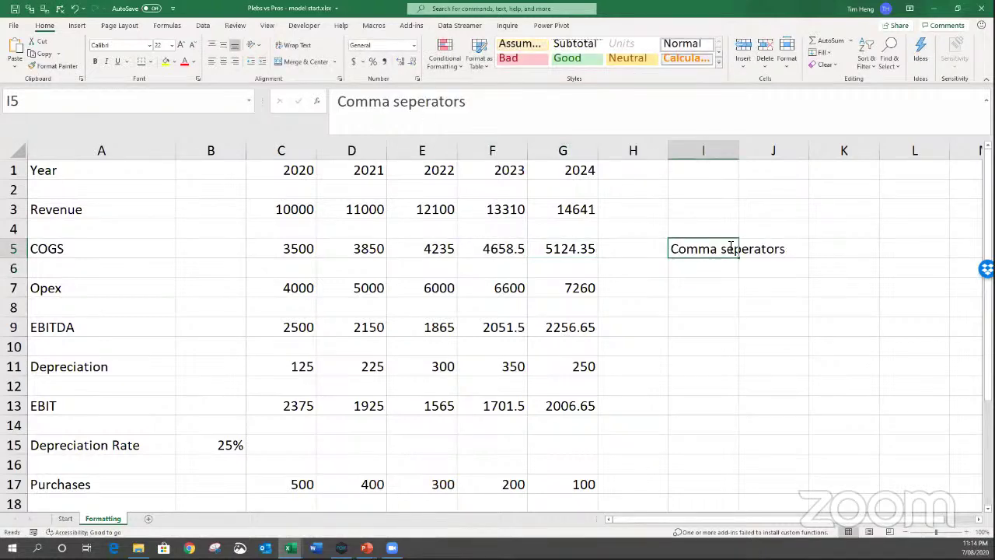
{"action": "key", "text": "F2"}
{"action": "key", "text": "Left"}
{"action": "key", "text": "Left"}
{"action": "key", "text": "Left"}
{"action": "key", "text": "Left"}
{"action": "key", "text": "Left"}
{"action": "key", "text": "Left"}
{"action": "key", "text": "BackSpace"}
{"action": "type", "text": "a"}
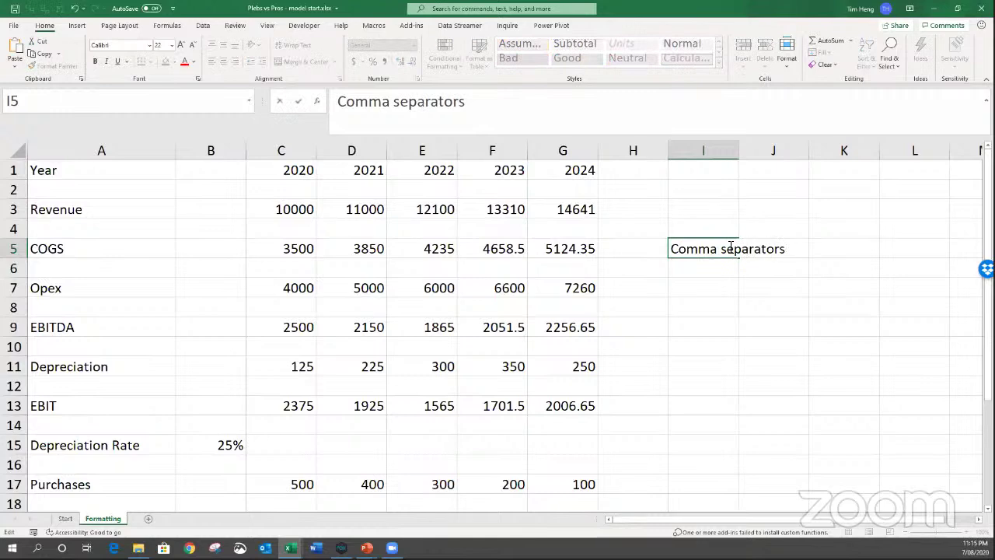
{"action": "key", "text": "Return"}
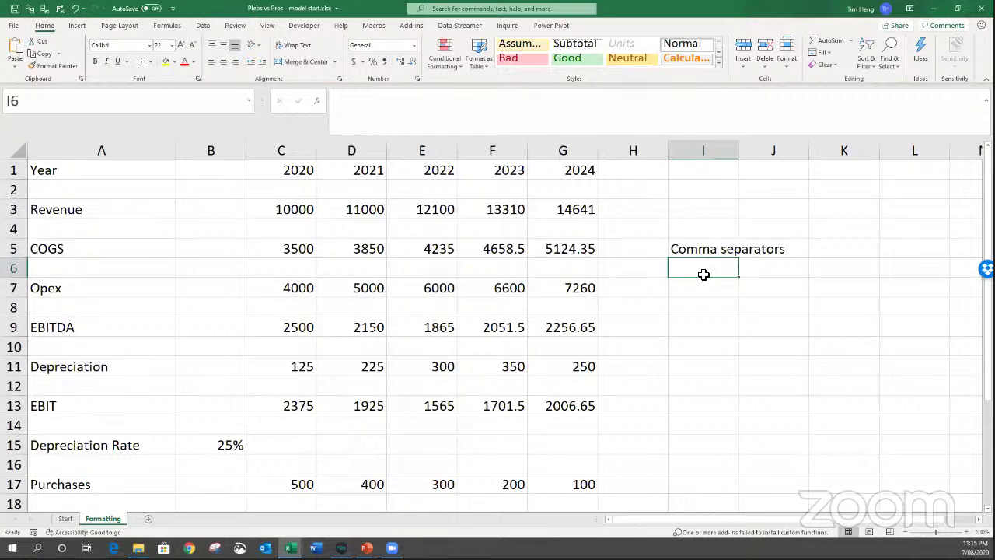
Add the notes "Fixed number of decimal places" in I6 and "Alignment of decimals" in I7.
{"action": "type", "text": "Fixed numb"}
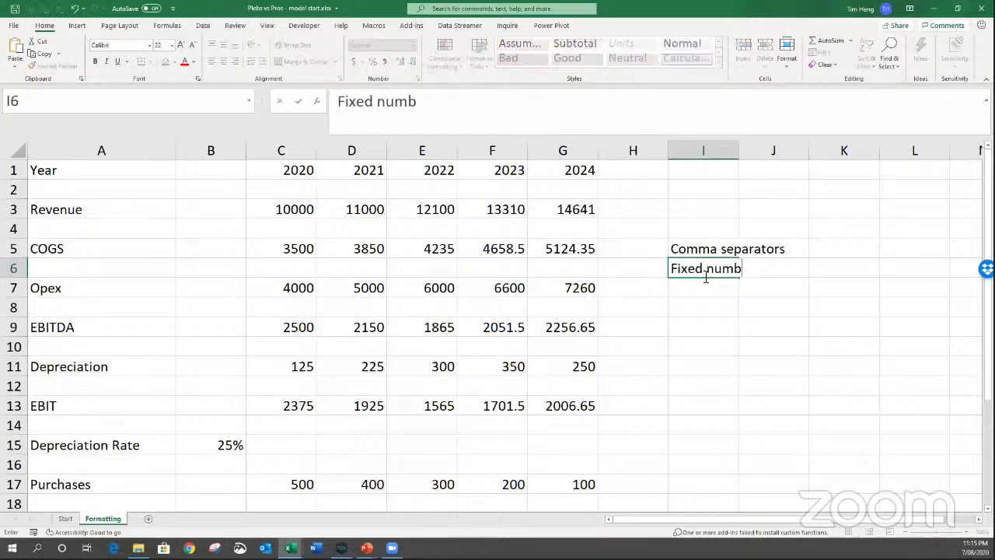
{"action": "type", "text": "er of decimal places"}
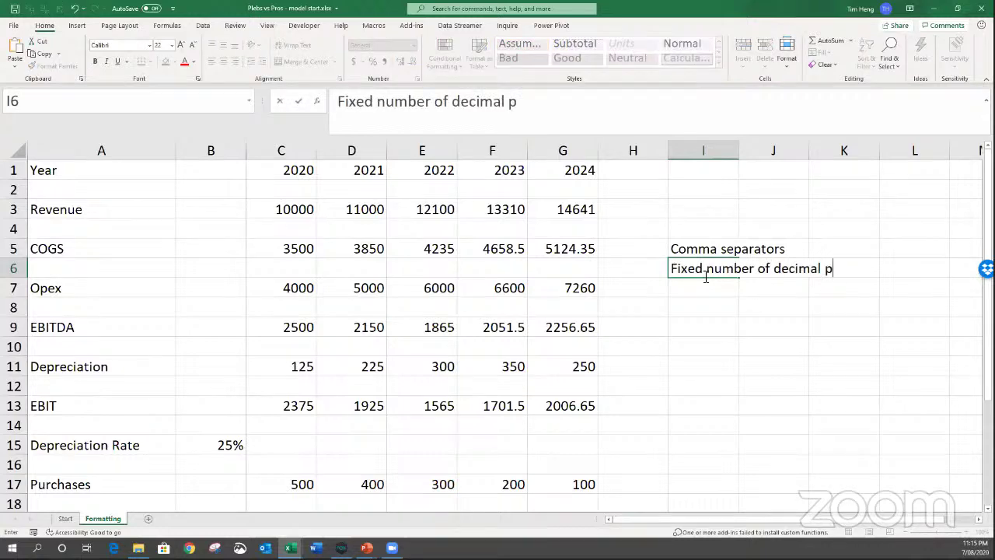
{"action": "key", "text": "Return"}
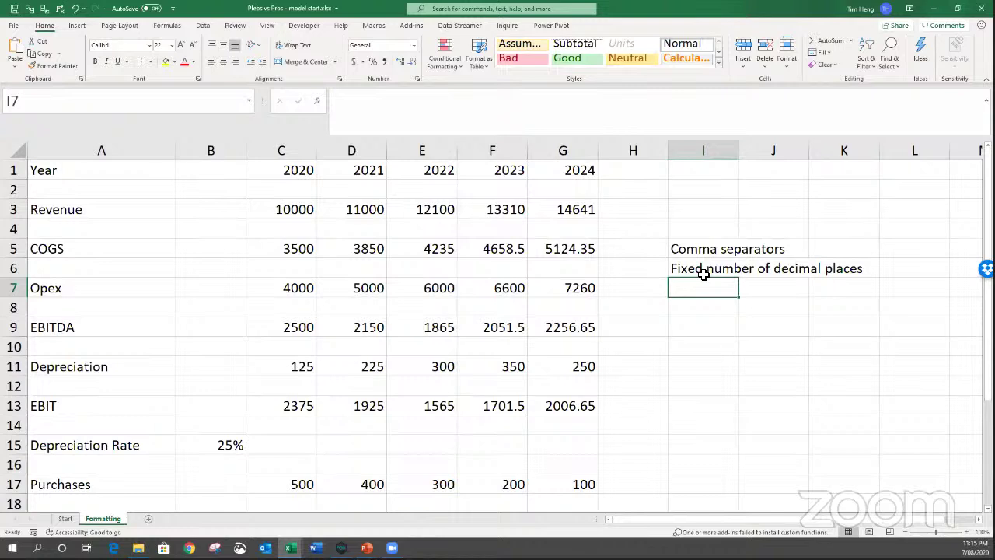
{"action": "type", "text": "Alig"}
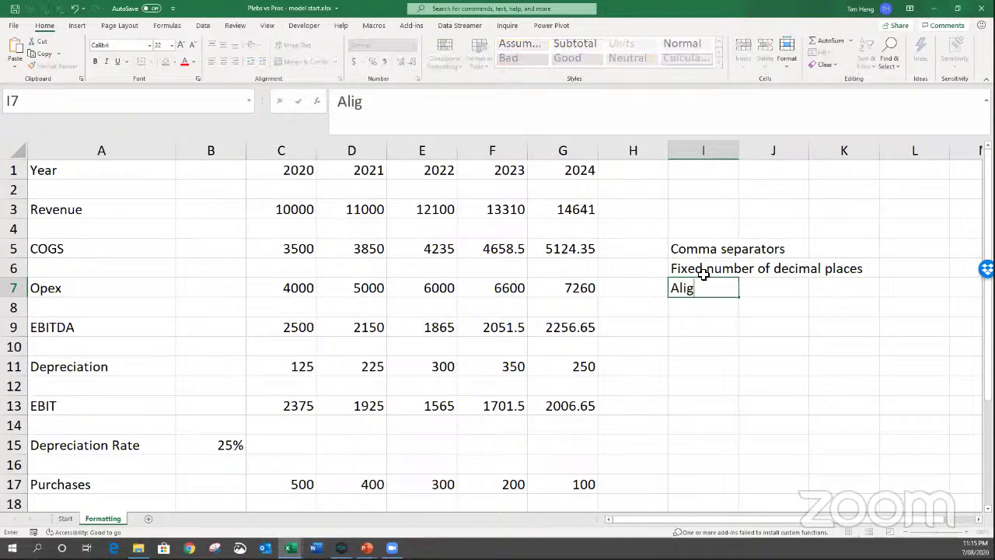
{"action": "type", "text": "nment of decimals"}
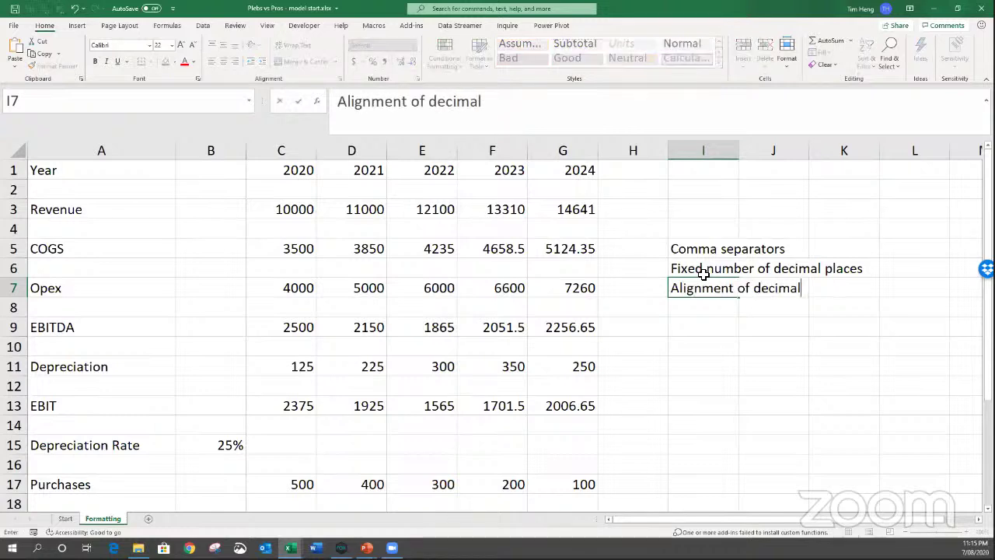
{"action": "key", "text": "Return"}
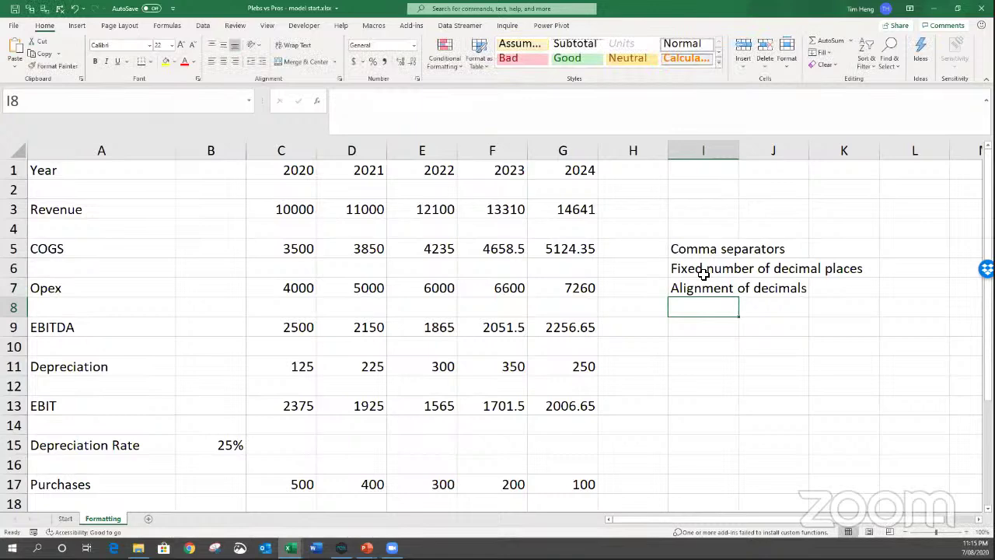
Add the notes "Brackets for negative numbers" in I8 and "Dashes ("-") for zeroes" in I9.
{"action": "type", "text": "Brackets of"}
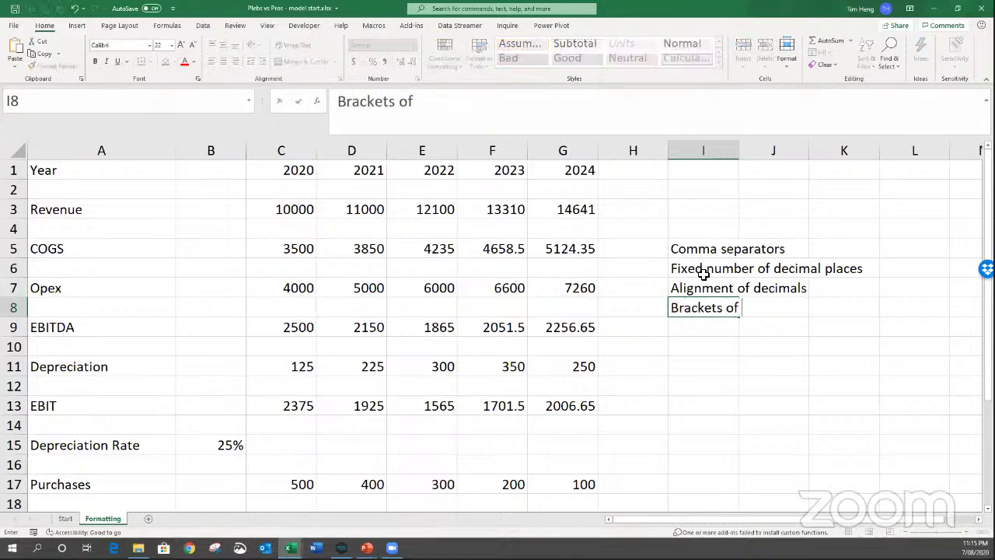
{"action": "key", "text": "BackSpace"}
{"action": "key", "text": "BackSpace"}
{"action": "key", "text": "BackSpace"}
{"action": "type", "text": "for negative numb"}
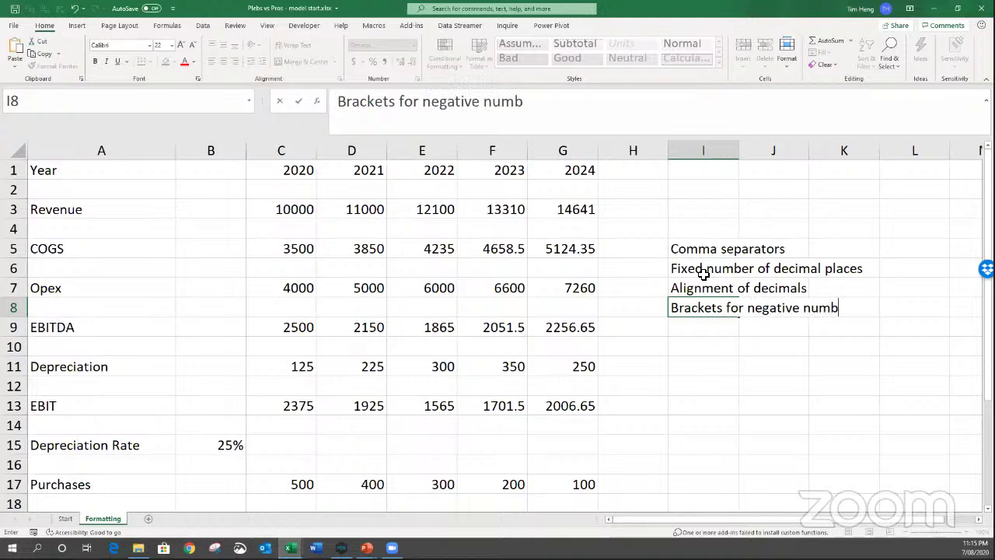
{"action": "type", "text": "ers"}
{"action": "key", "text": "Return"}
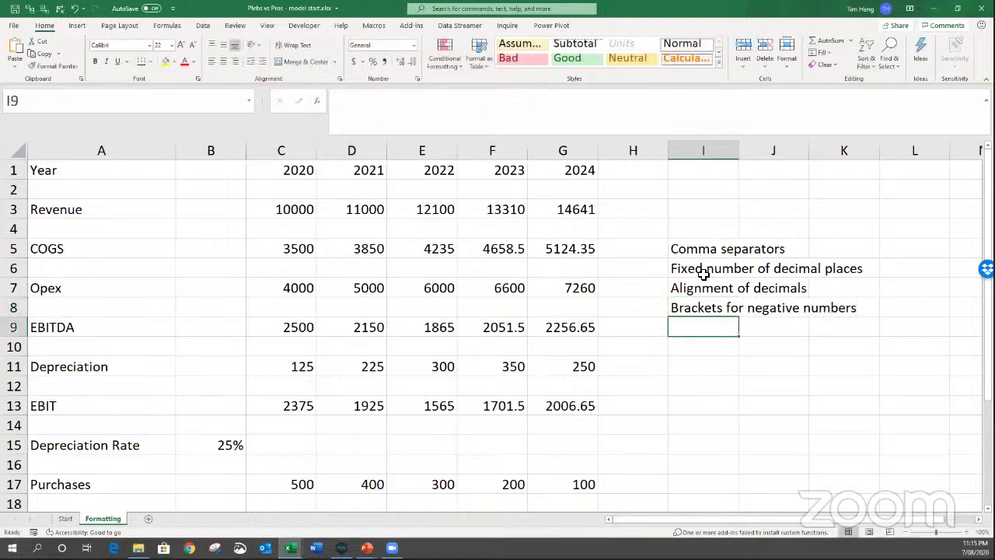
{"action": "type", "text": "Dashes"}
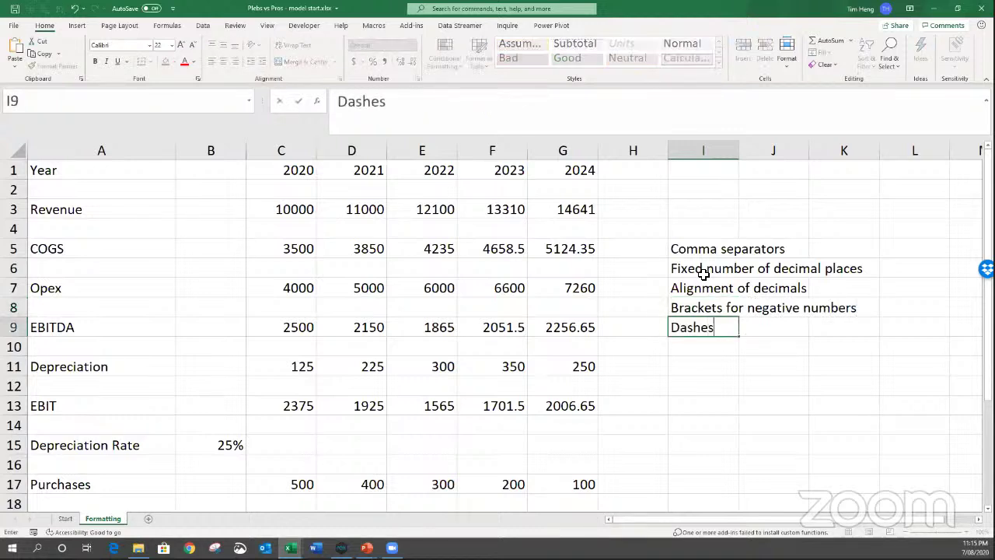
{"action": "type", "text": " (\"-\") for zeroes"}
{"action": "key", "text": "Return"}
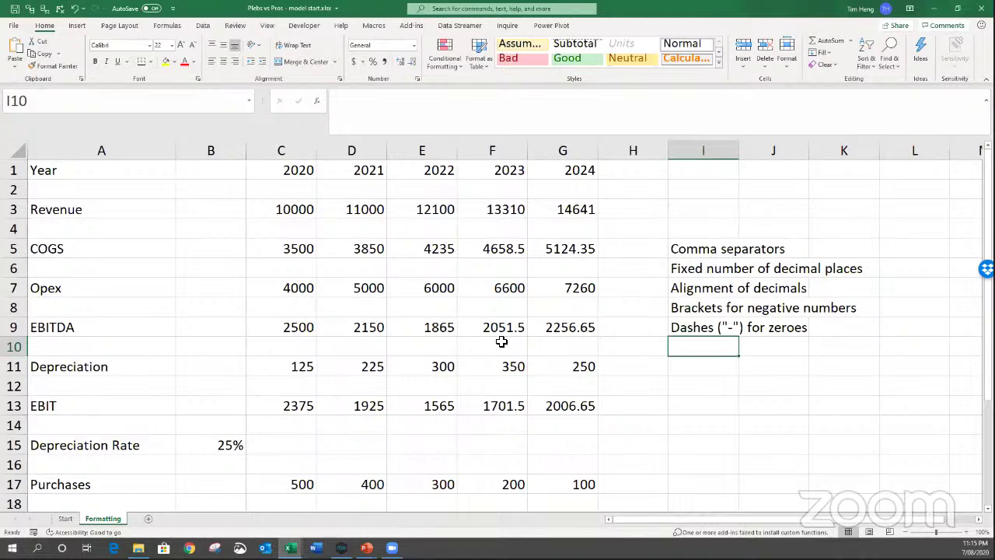
Select the model figures in C3:G24 together with the yearly purchase amounts in B19:B23.
{"action": "left_click_drag", "start_coordinate": [281, 209], "coordinate": [584, 413]}
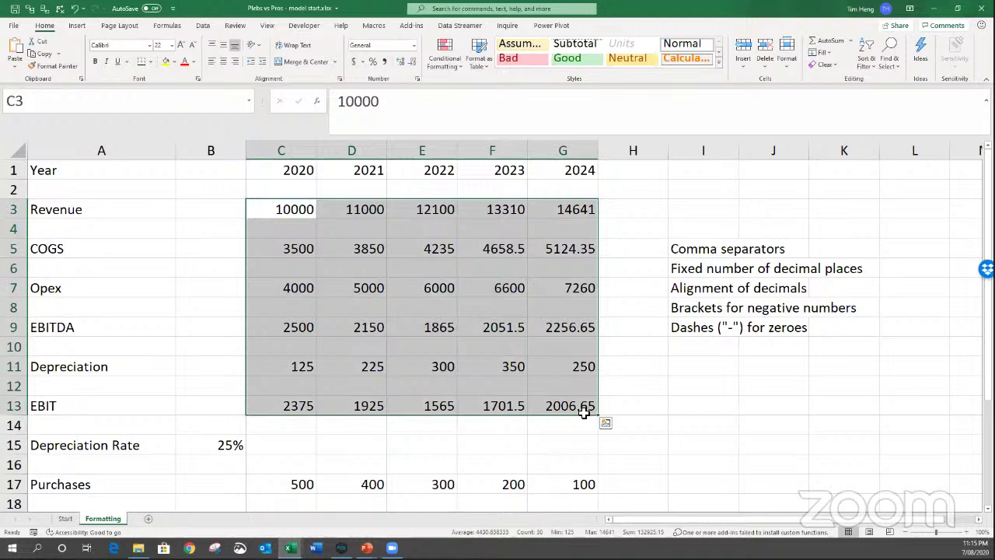
{"action": "left_click", "coordinate": [572, 483], "text": "shift"}
{"action": "scroll", "coordinate": [634, 430], "scroll_direction": "down", "scroll_amount": 3}
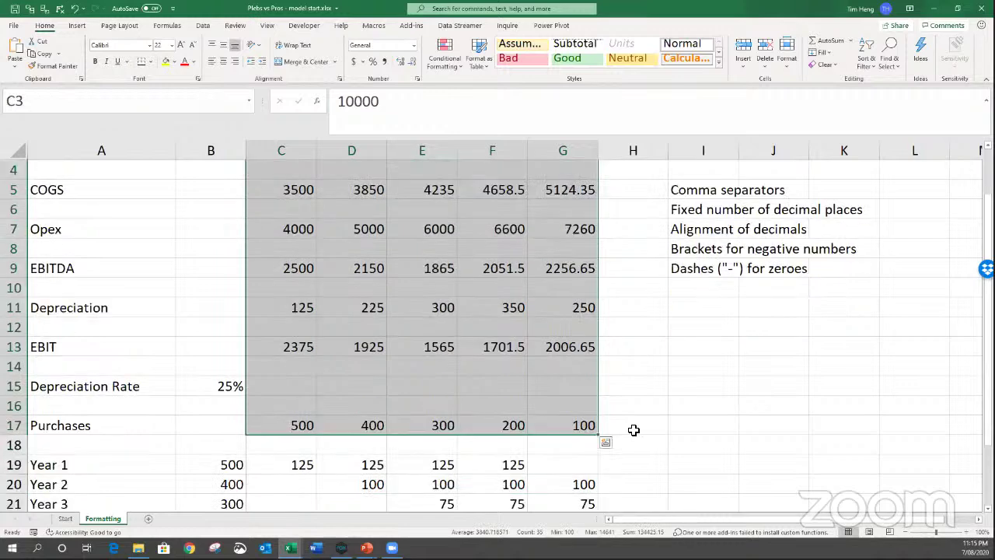
{"action": "left_click_drag", "start_coordinate": [577, 447], "coordinate": [295, 348], "text": "ctrl"}
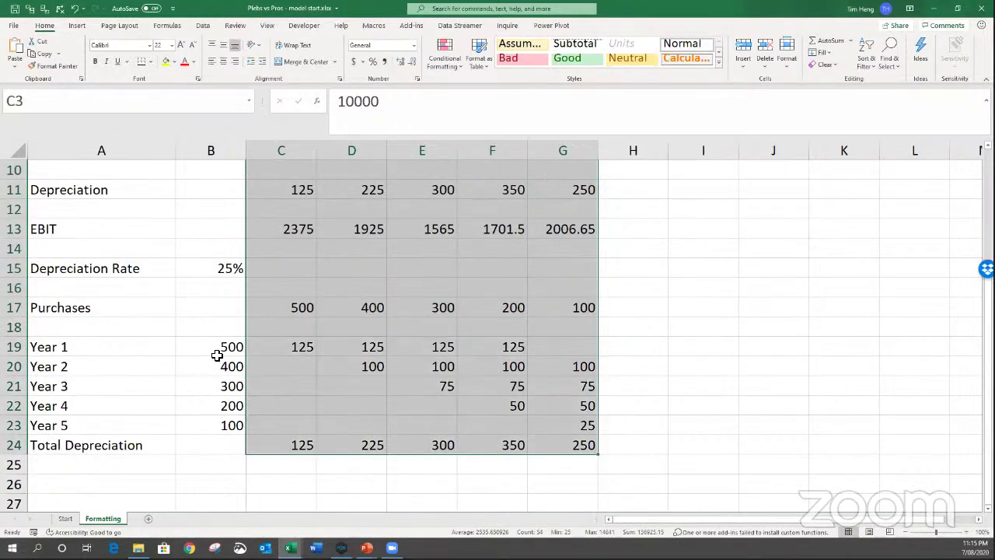
{"action": "left_click_drag", "start_coordinate": [215, 350], "coordinate": [222, 422], "text": "ctrl"}
{"action": "scroll", "coordinate": [421, 391], "scroll_direction": "up", "scroll_amount": 3}
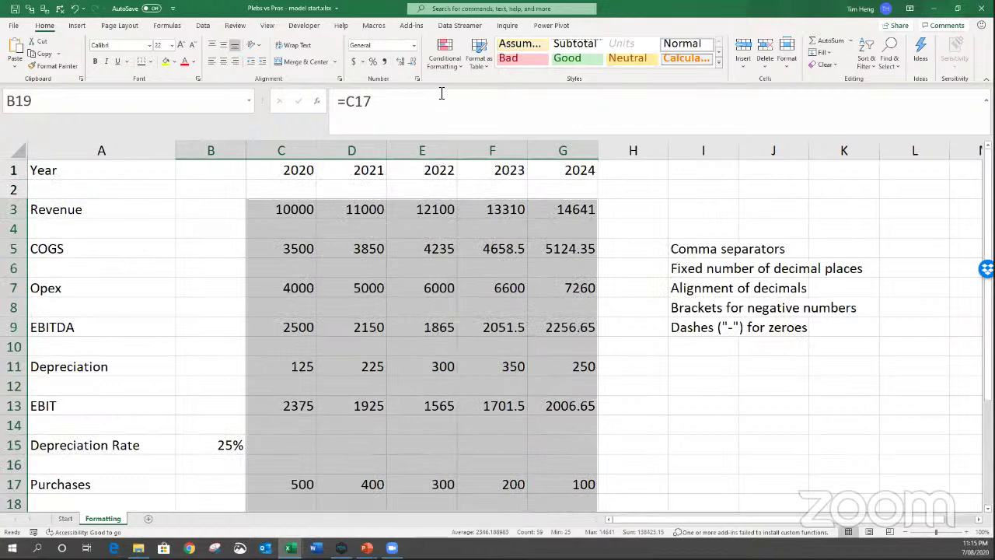
{"action": "left_click", "coordinate": [416, 78]}
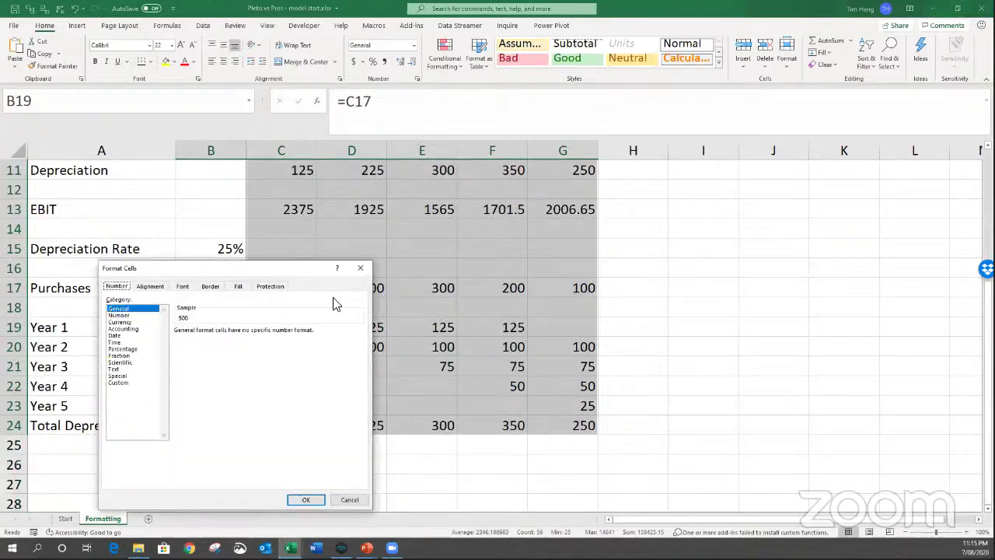
{"action": "left_click", "coordinate": [348, 499]}
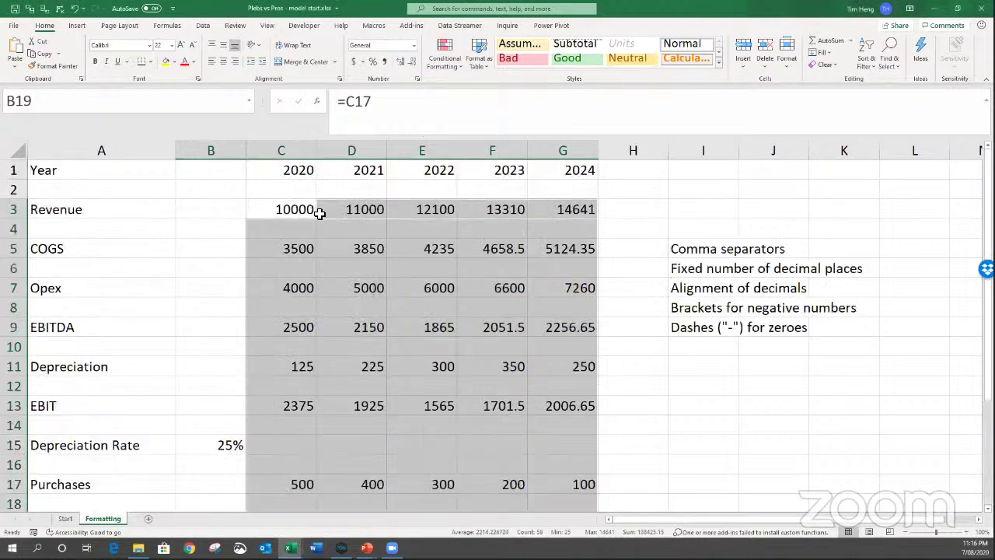
Build the custom number format #,##0;(#,##0);"-" for the selected figures.
{"action": "left_click", "coordinate": [417, 80]}
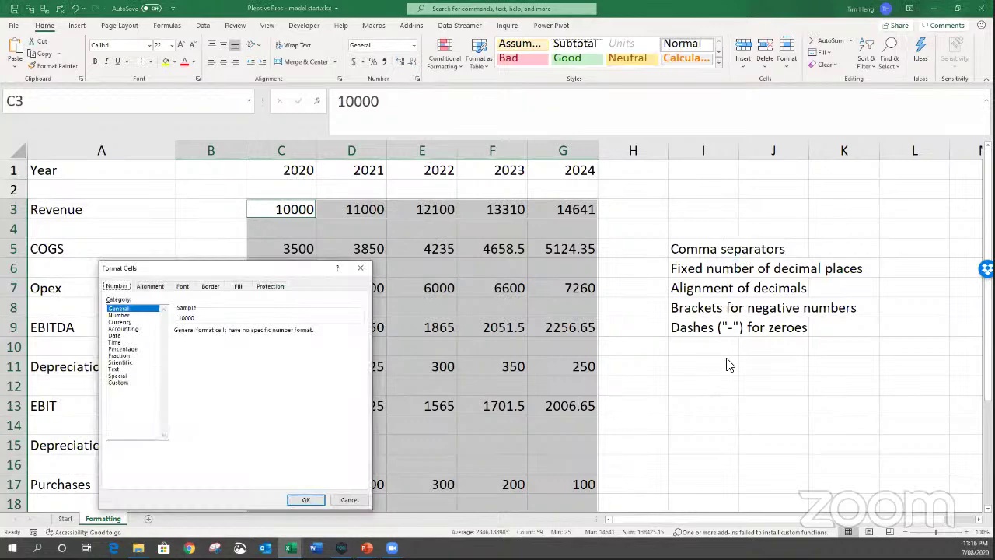
{"action": "left_click", "coordinate": [128, 383]}
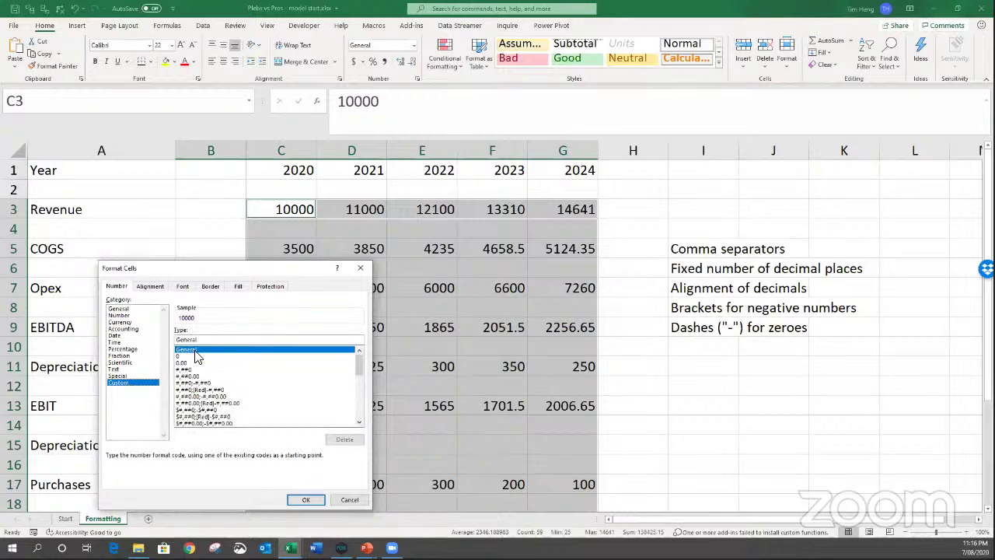
{"action": "left_click_drag", "start_coordinate": [212, 339], "coordinate": [143, 334]}
{"action": "type", "text": "#,##0"}
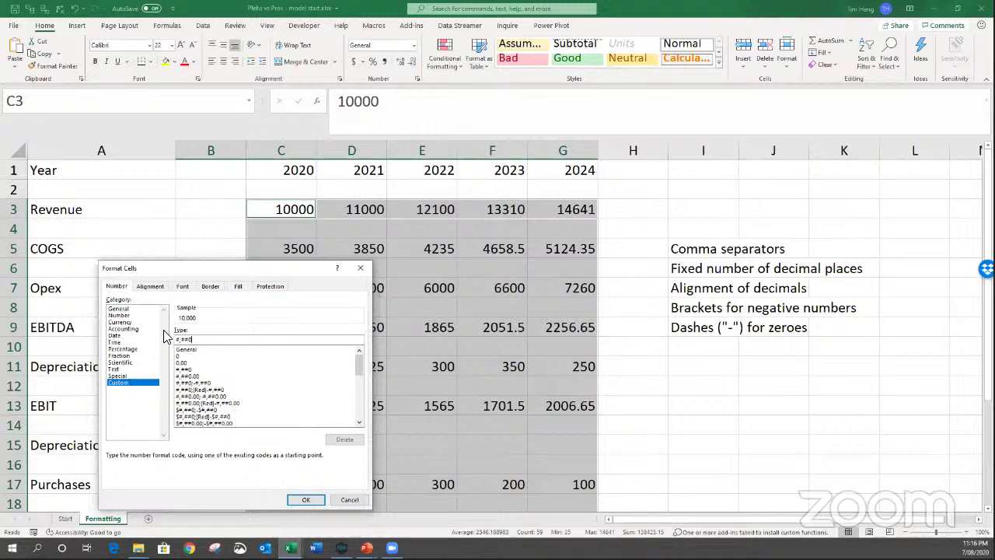
{"action": "type", "text": ";"}
{"action": "type", "text": ",##0"}
{"action": "left_click", "coordinate": [195, 339]}
{"action": "type", "text": ".00.00"}
{"action": "key", "text": "BackSpace"}
{"action": "key", "text": "BackSpace"}
{"action": "key", "text": "BackSpace"}
{"action": "key", "text": "BackSpace"}
{"action": "key", "text": "BackSpace"}
{"action": "key", "text": "BackSpace"}
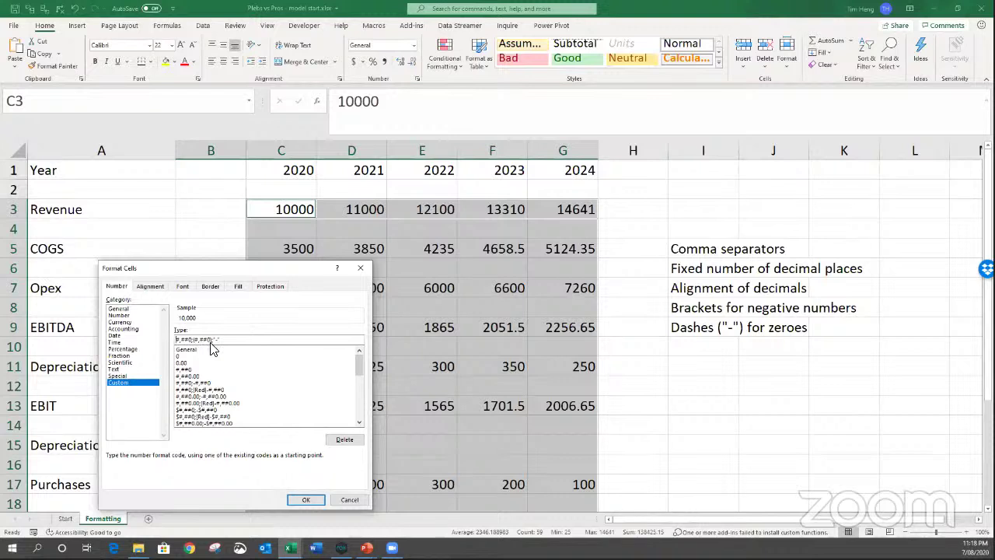
Add bracket-width padding to make the format _(#,##0_);(#,##0);_("-"_), copy the code and apply it to the selected figures.
{"action": "type", "text": "_("}
{"action": "type", "text": "_)"}
{"action": "left_click", "coordinate": [221, 339]}
{"action": "type", "text": ");_(\"-\"_)"}
{"action": "left_click_drag", "start_coordinate": [249, 342], "coordinate": [26, 335]}
{"action": "key", "text": "ctrl+c"}
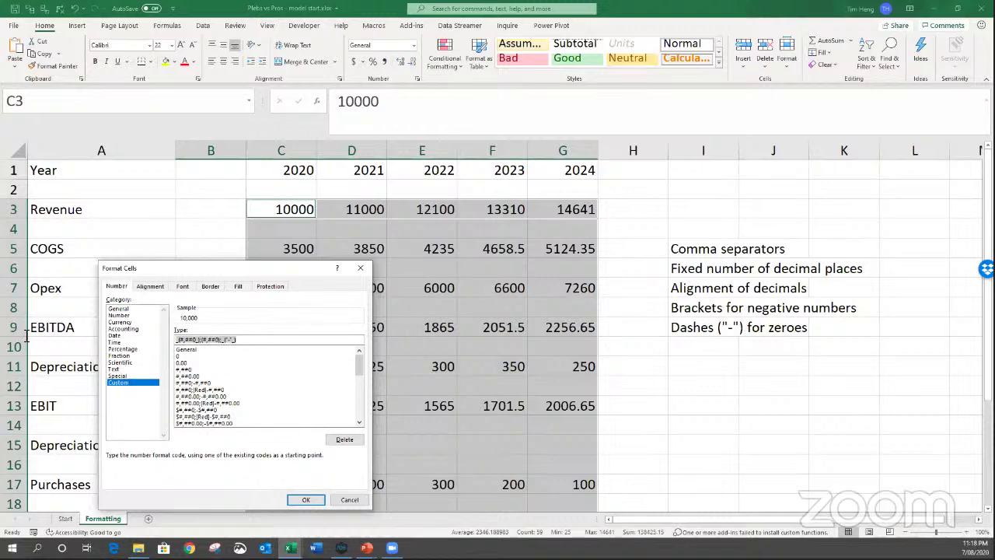
{"action": "left_click", "coordinate": [252, 339]}
{"action": "left_click", "coordinate": [311, 498]}
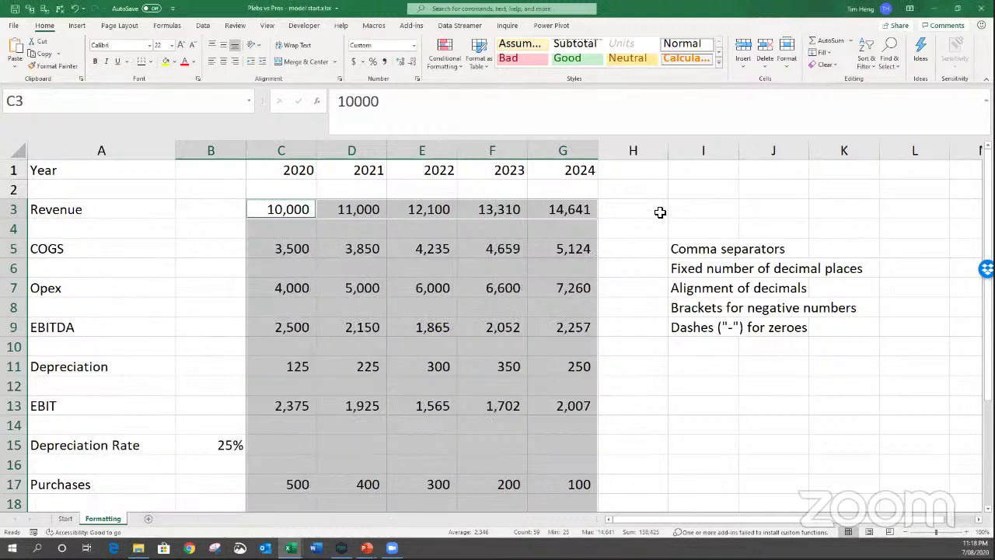
Record "Number format: _(#,##0_);(#,##0);_("-"_)" in cell I3 using the copied format code.
{"action": "left_click", "coordinate": [698, 216]}
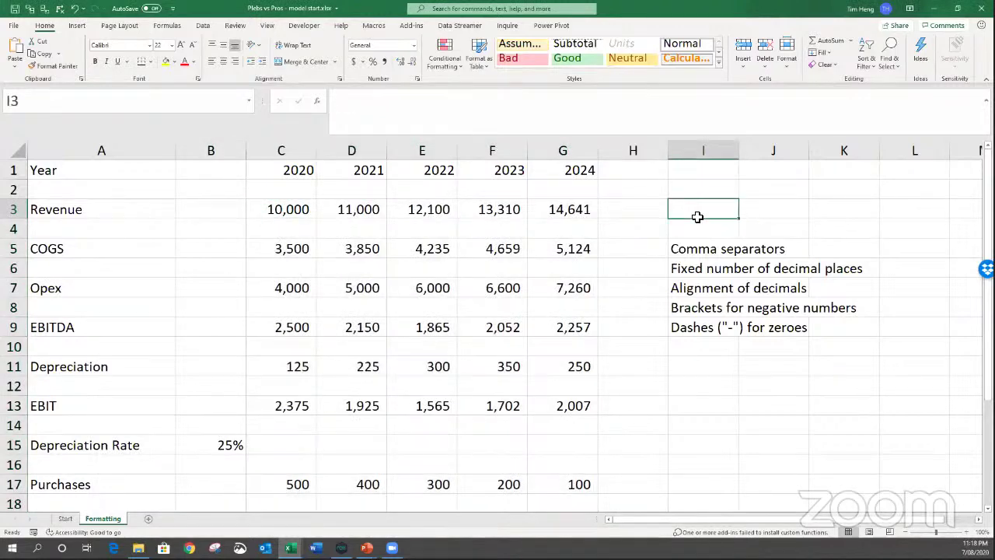
{"action": "type", "text": "Number format:"}
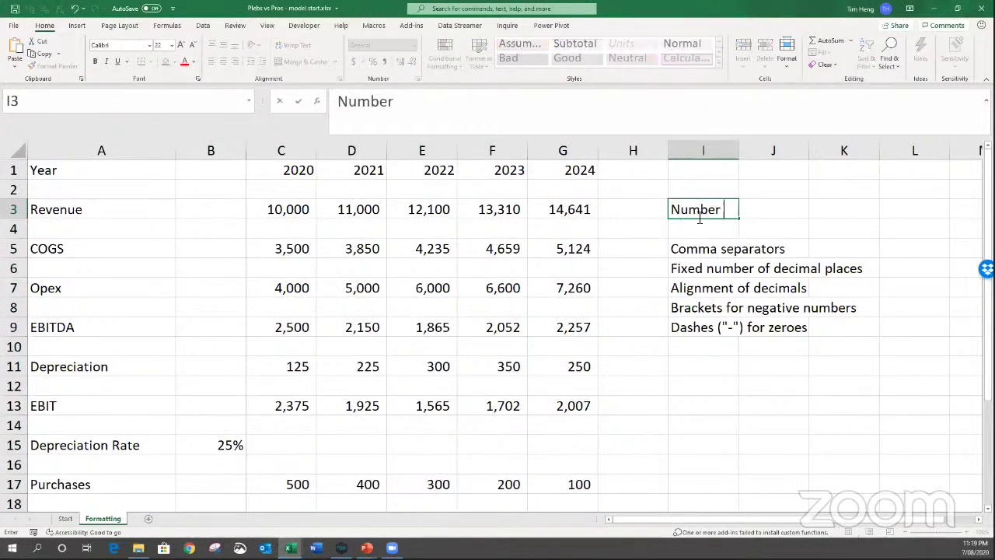
{"action": "key", "text": "ctrl+v"}
{"action": "key", "text": "Return"}
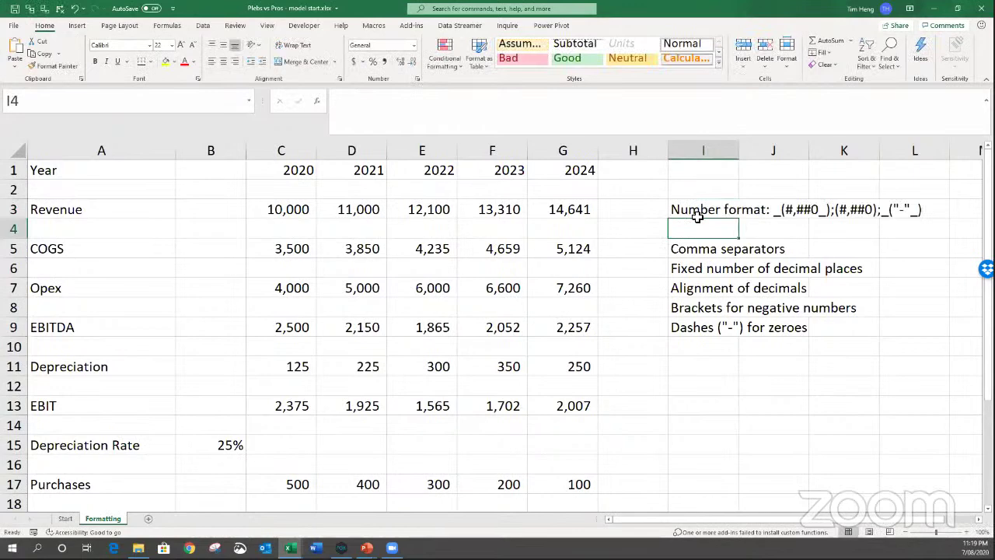
Enter -100 in the blank cell C4 to test the format on a negative number.
{"action": "left_click", "coordinate": [290, 213]}
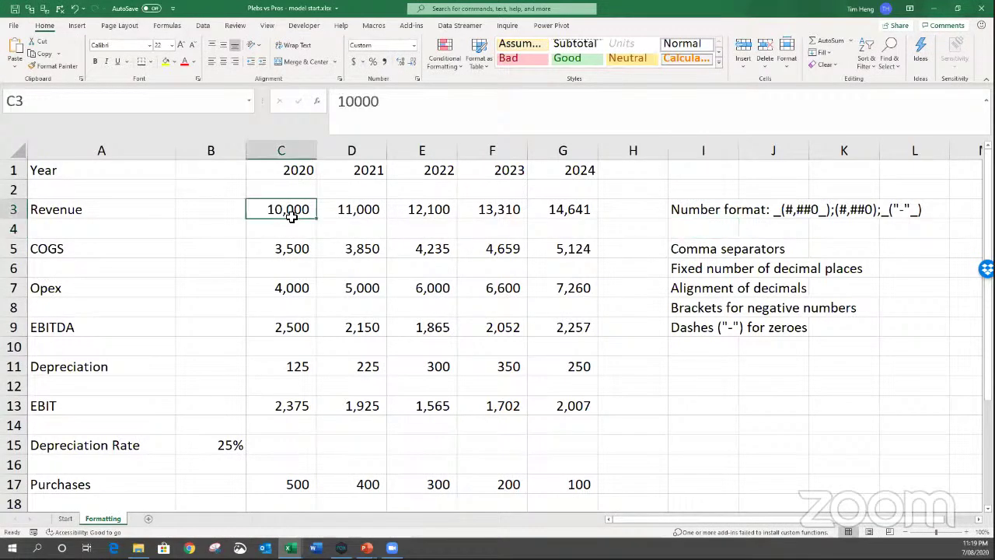
{"action": "left_click_drag", "start_coordinate": [307, 325], "coordinate": [295, 406]}
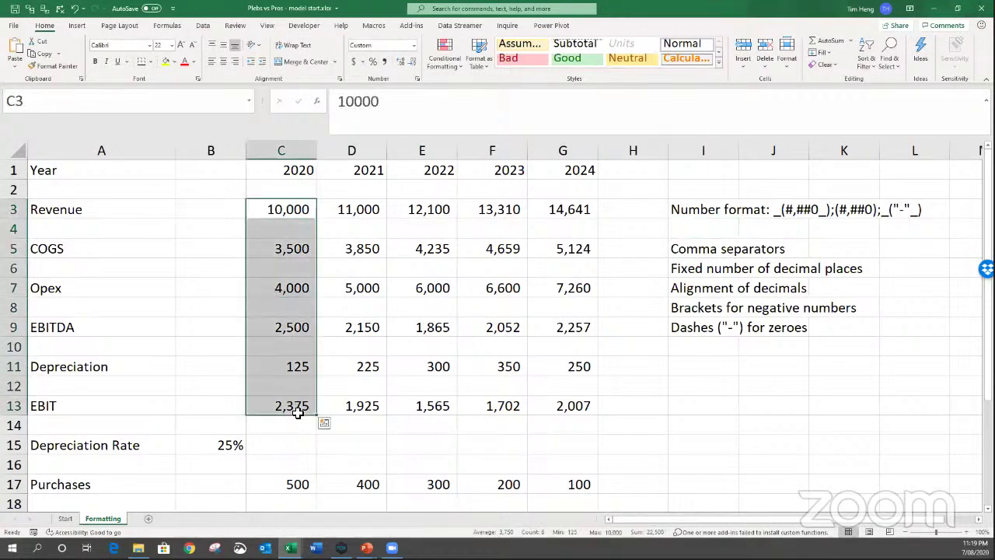
{"action": "left_click", "coordinate": [285, 233]}
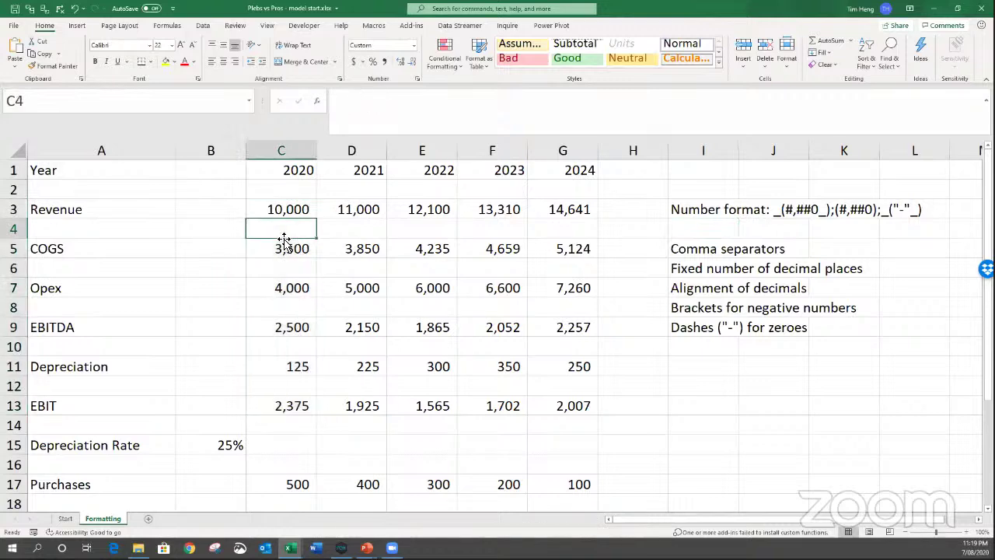
{"action": "type", "text": "-100"}
{"action": "key", "text": "Return"}
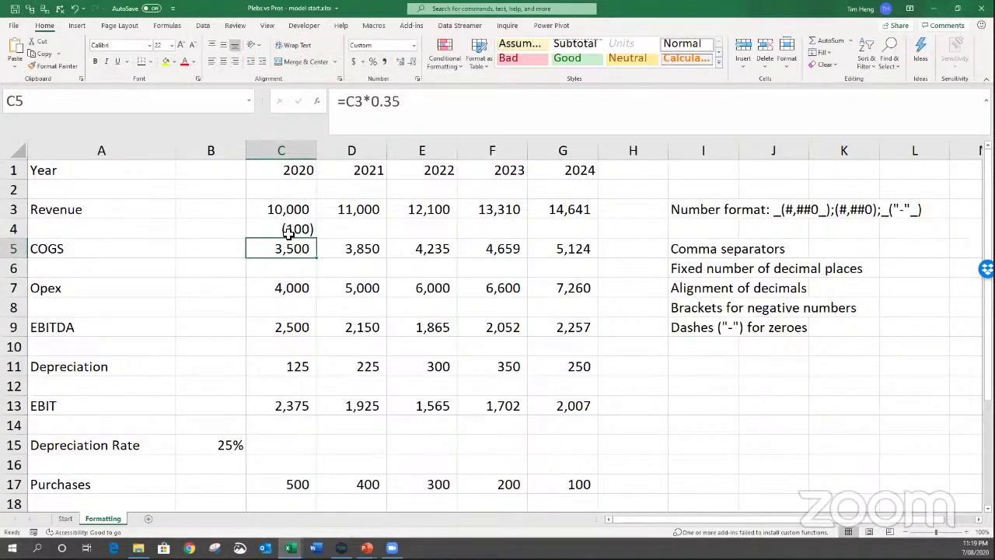
Change the test figure in C4 to -10000 to check the bracket alignment and clear the cell.
{"action": "left_click", "coordinate": [289, 230]}
{"action": "left_click", "coordinate": [390, 102]}
{"action": "type", "text": "00"}
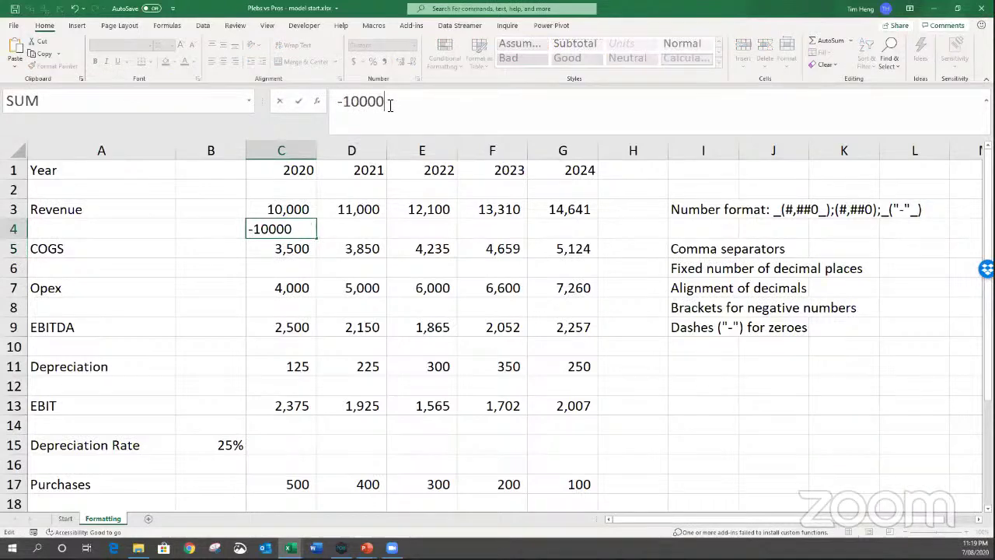
{"action": "key", "text": "Return"}
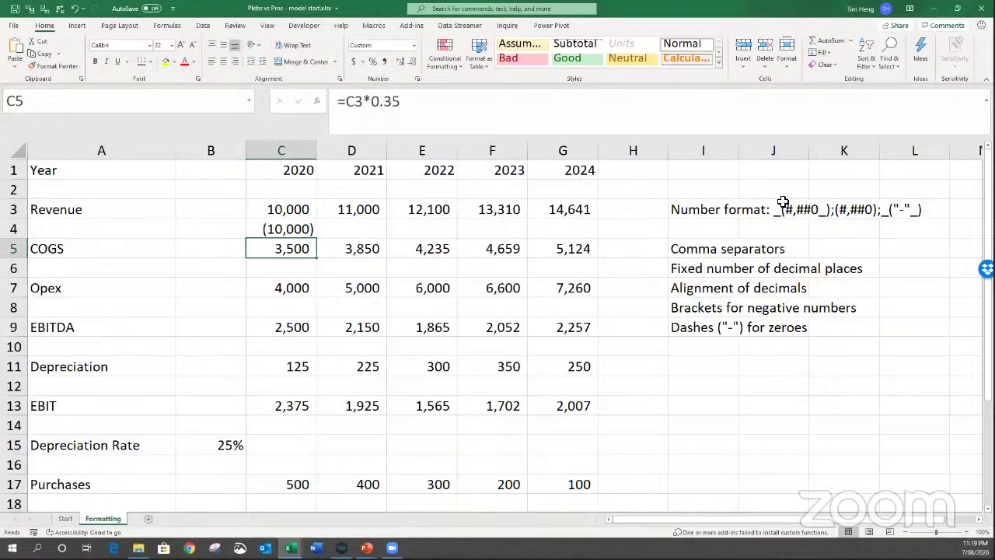
{"action": "left_click", "coordinate": [283, 231]}
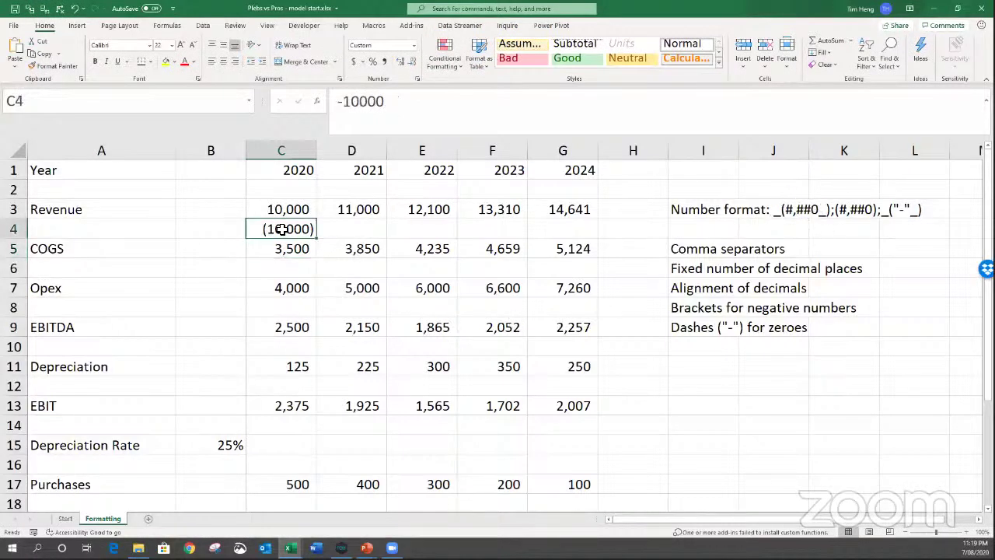
{"action": "key", "text": "Delete"}
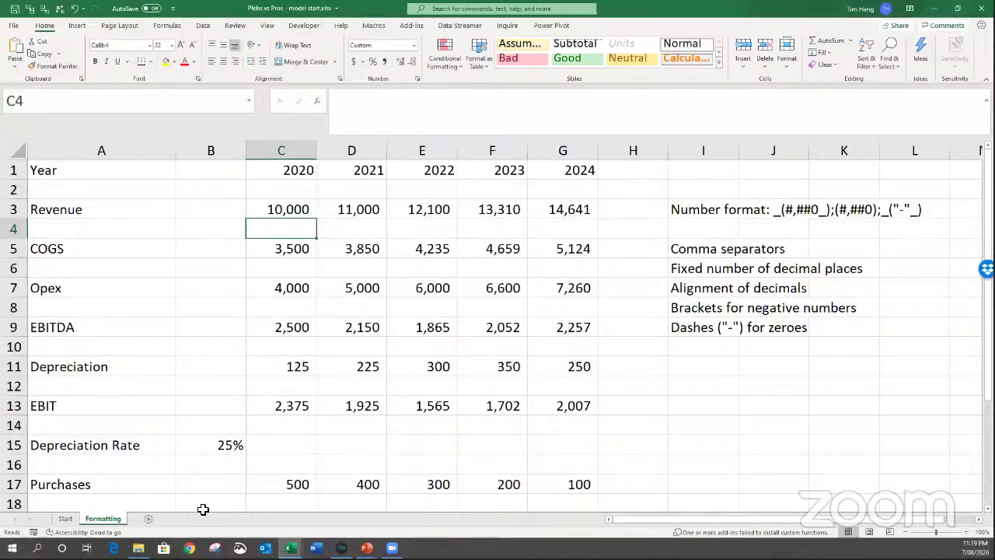
Copy columns A to G of the formatted model onto a new sheet, keeping the source column widths.
{"action": "left_click", "coordinate": [84, 150]}
{"action": "left_click_drag", "start_coordinate": [640, 134], "coordinate": [591, 140]}
{"action": "key", "text": "ctrl+c"}
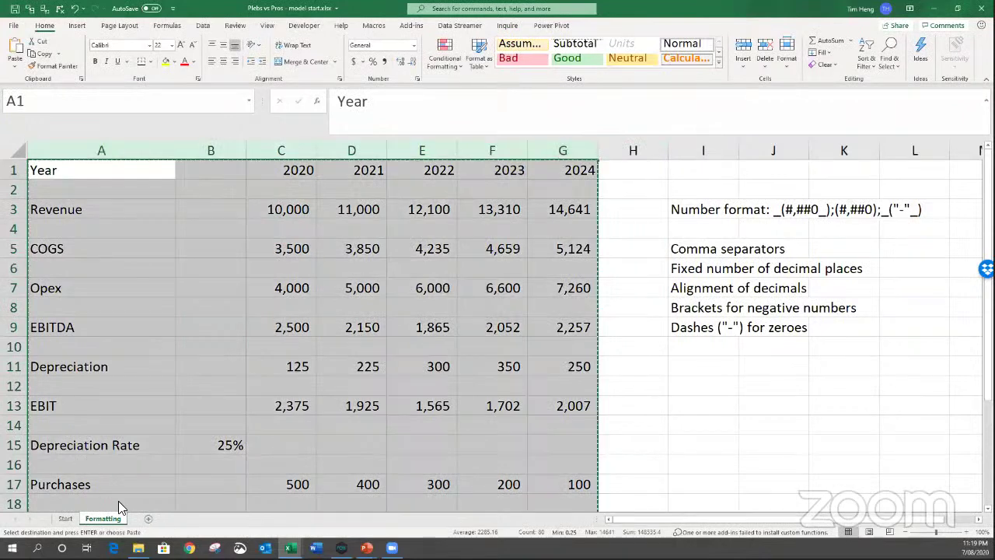
{"action": "left_click", "coordinate": [150, 522]}
{"action": "key", "text": "ctrl+v"}
{"action": "key", "text": "ctrl+w"}
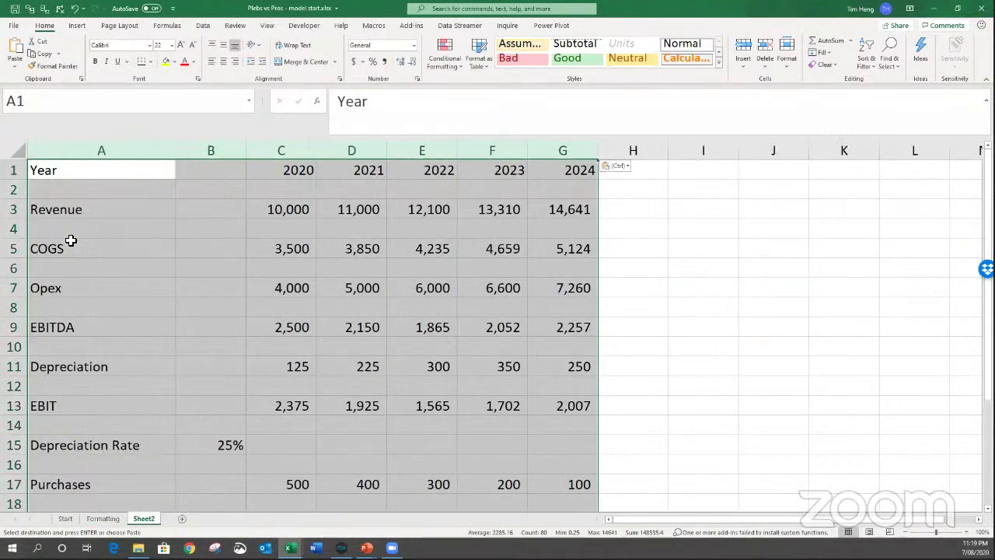
Examine the Revenue, COGS and Opex rows and how the EBITDA formula in C9 combines them.
{"action": "left_click", "coordinate": [308, 247]}
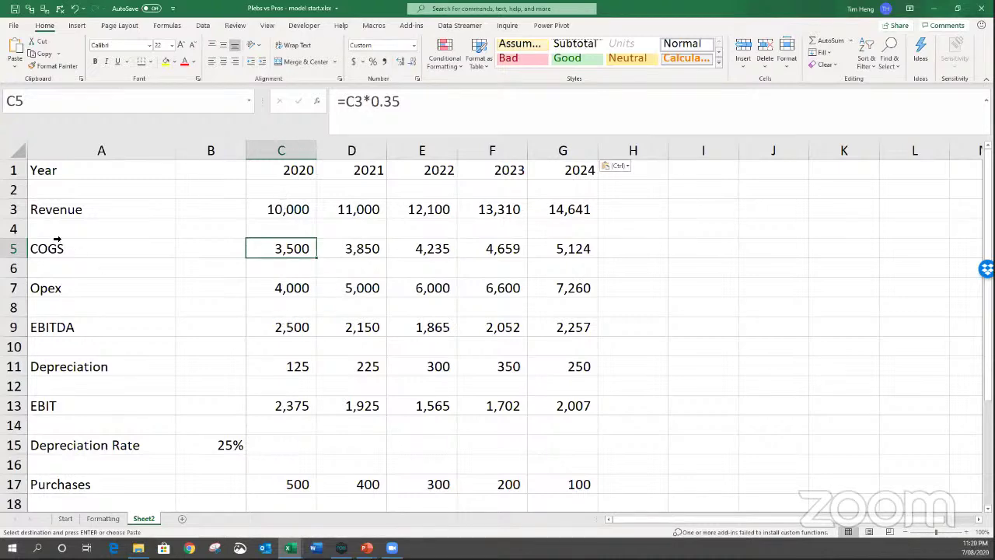
{"action": "left_click", "coordinate": [14, 209]}
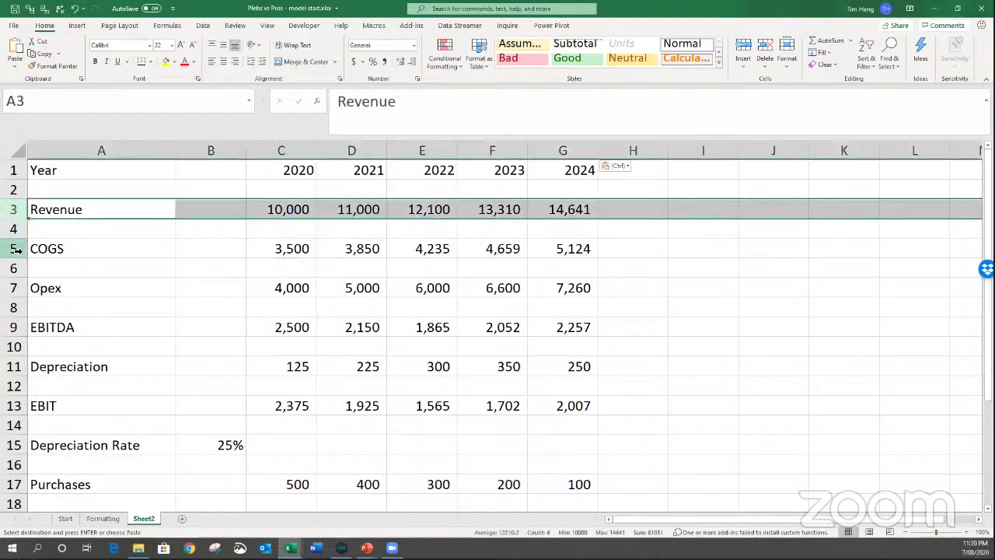
{"action": "left_click", "coordinate": [14, 249]}
{"action": "left_click", "coordinate": [23, 288]}
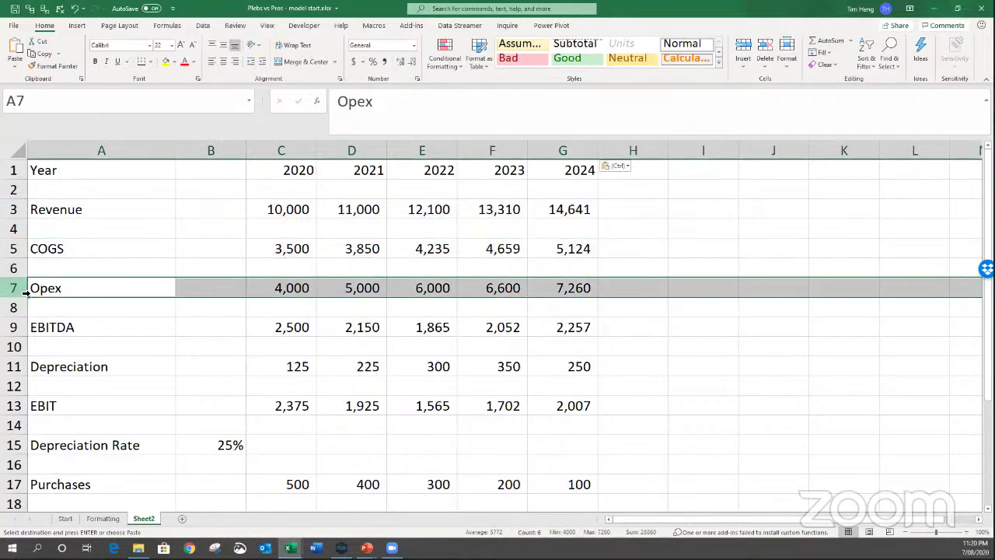
{"action": "left_click", "coordinate": [311, 326]}
{"action": "double_click", "coordinate": [312, 327]}
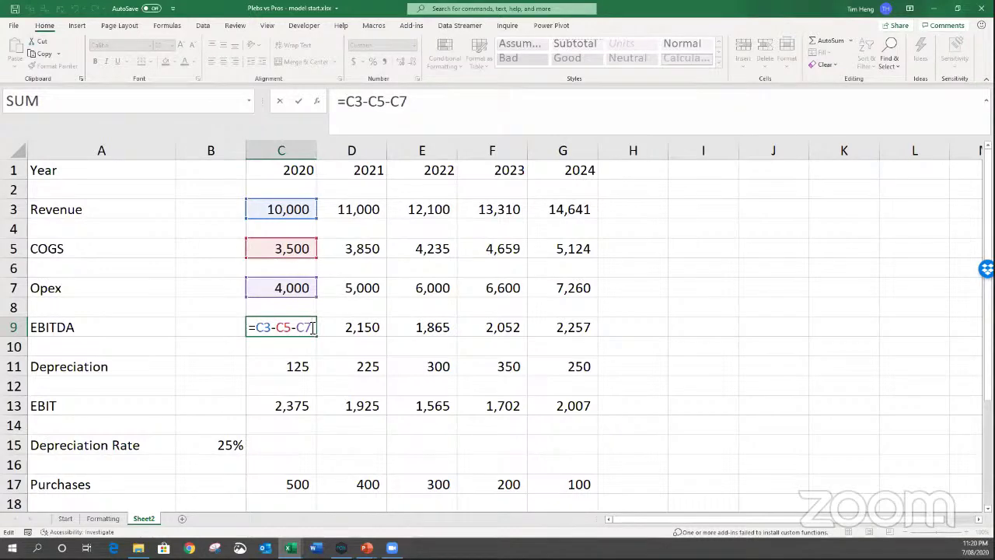
{"action": "key", "text": "Escape"}
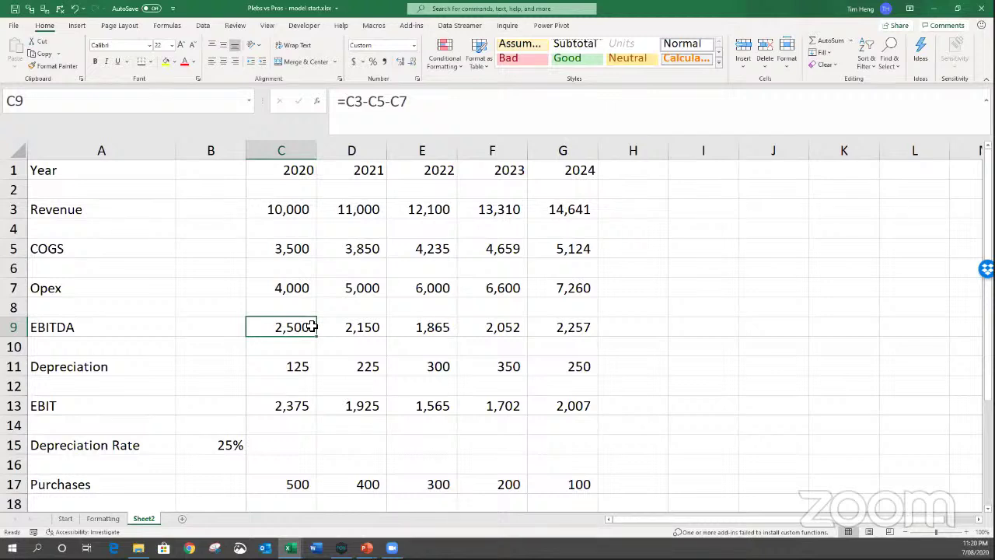
Make the COGS formula in C5 negative as =-C3*0.35 and fill it across to 2024.
{"action": "left_click", "coordinate": [283, 253]}
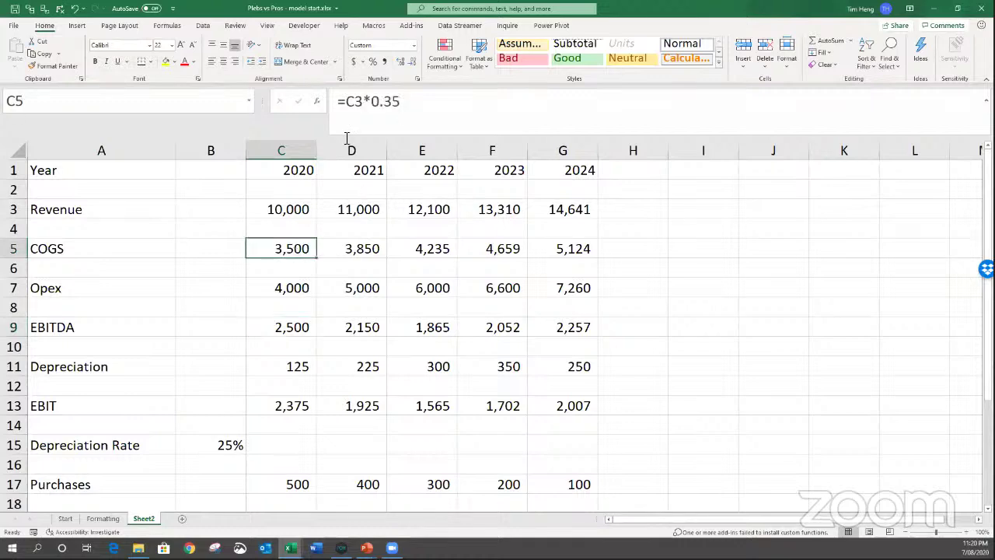
{"action": "left_click", "coordinate": [348, 102]}
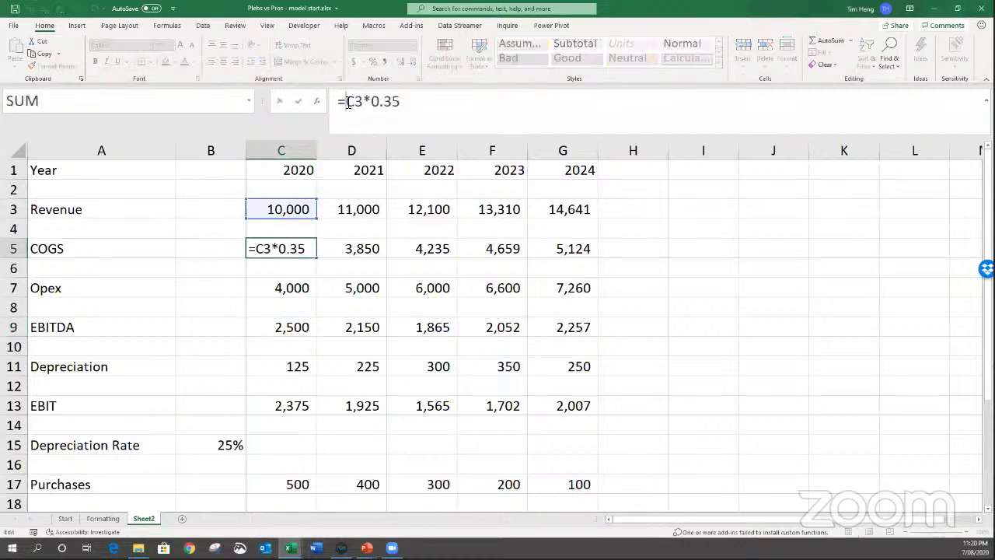
{"action": "type", "text": "-"}
{"action": "key", "text": "Return"}
{"action": "key", "text": "Up"}
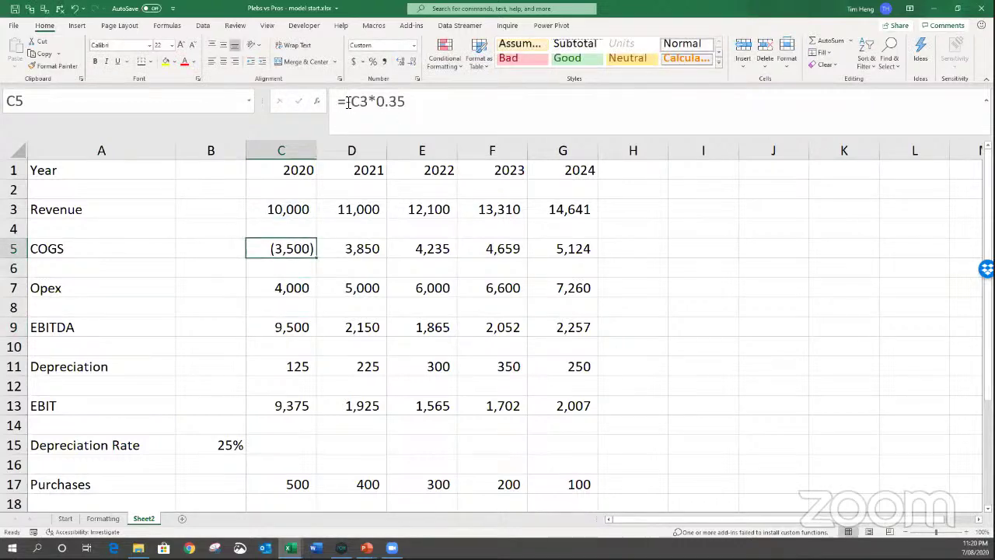
{"action": "key", "text": "ctrl+shift+Right"}
{"action": "key", "text": "ctrl+r"}
Make the Opex inputs for 2020 to 2022 negative: -4000, -5000 and -6000 in C7 to E7.
{"action": "key", "text": "Down"}
{"action": "key", "text": "Down"}
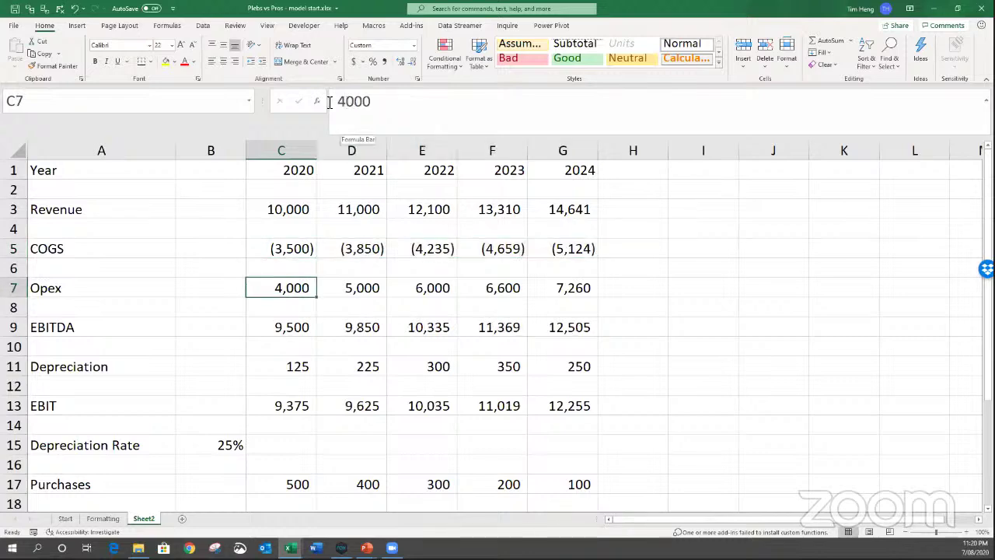
{"action": "left_click", "coordinate": [339, 102]}
{"action": "type", "text": "-"}
{"action": "key", "text": "Tab"}
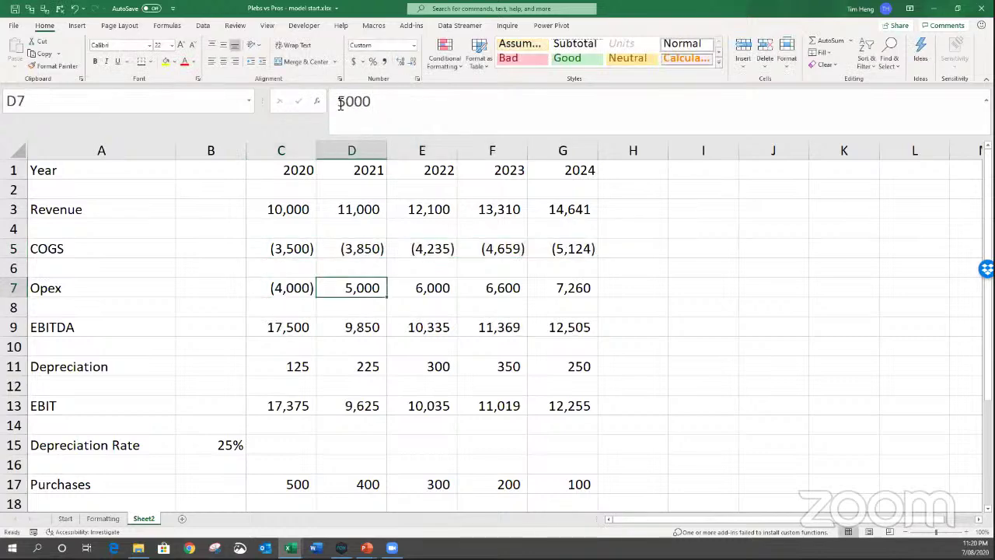
{"action": "left_click", "coordinate": [340, 102]}
{"action": "type", "text": "-"}
{"action": "key", "text": "Tab"}
{"action": "left_click", "coordinate": [339, 102]}
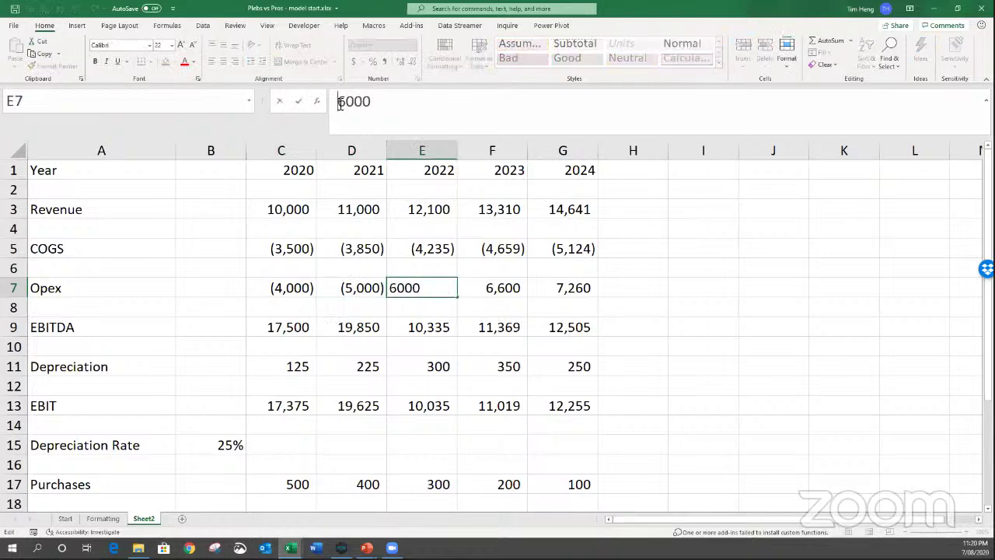
{"action": "type", "text": "-"}
{"action": "key", "text": "Tab"}
Make the Depreciation link in C11 negative as =-C24 and fill it across to 2024.
{"action": "left_click", "coordinate": [295, 370]}
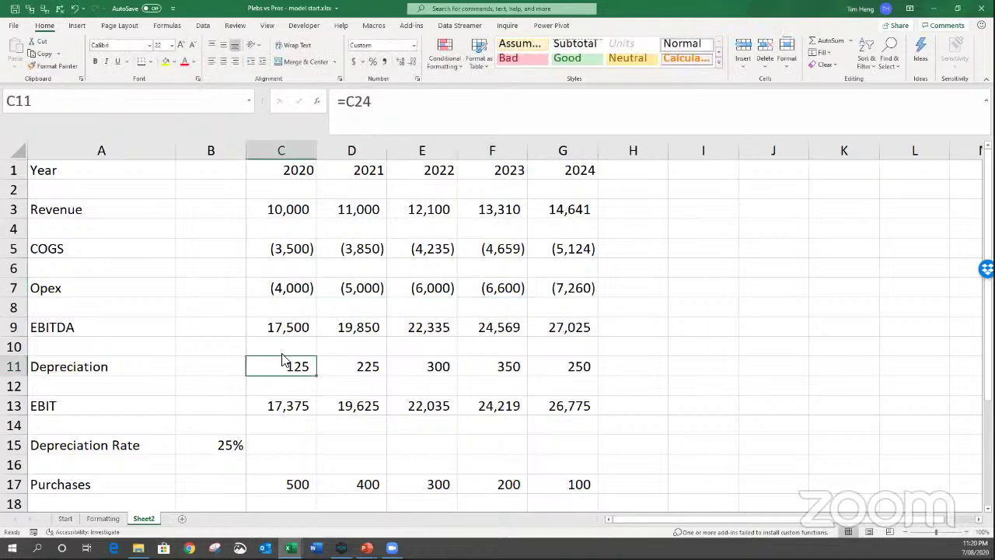
{"action": "left_click", "coordinate": [348, 102]}
{"action": "type", "text": "-"}
{"action": "key", "text": "Return"}
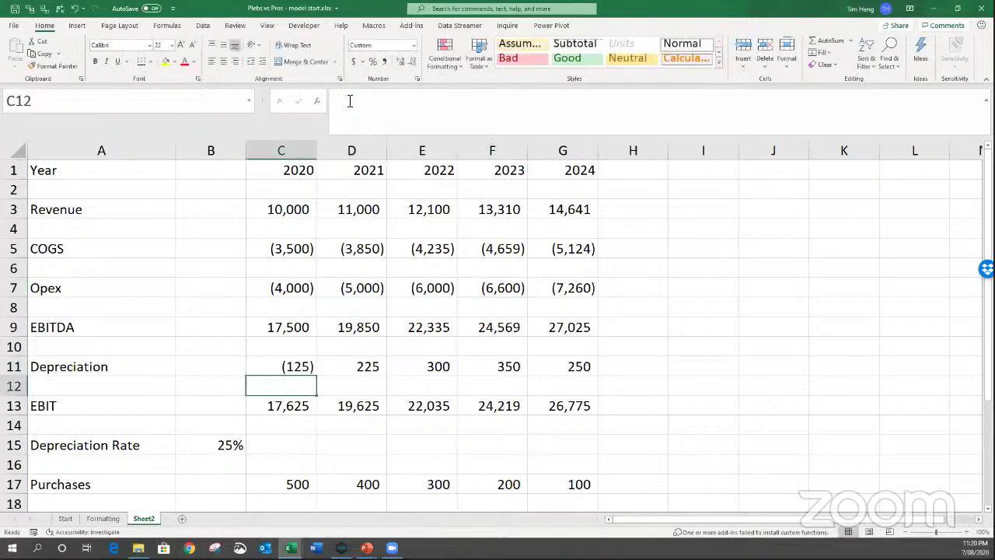
{"action": "key", "text": "Up"}
{"action": "key", "text": "shift+Right"}
{"action": "key", "text": "shift+Right"}
{"action": "key", "text": "shift+Right"}
{"action": "key", "text": "shift+Right"}
{"action": "key", "text": "ctrl+r"}
Replace the EBITDA formula in C9 with =SUM(C3:C7) and fill it across to 2024.
{"action": "left_click", "coordinate": [277, 327]}
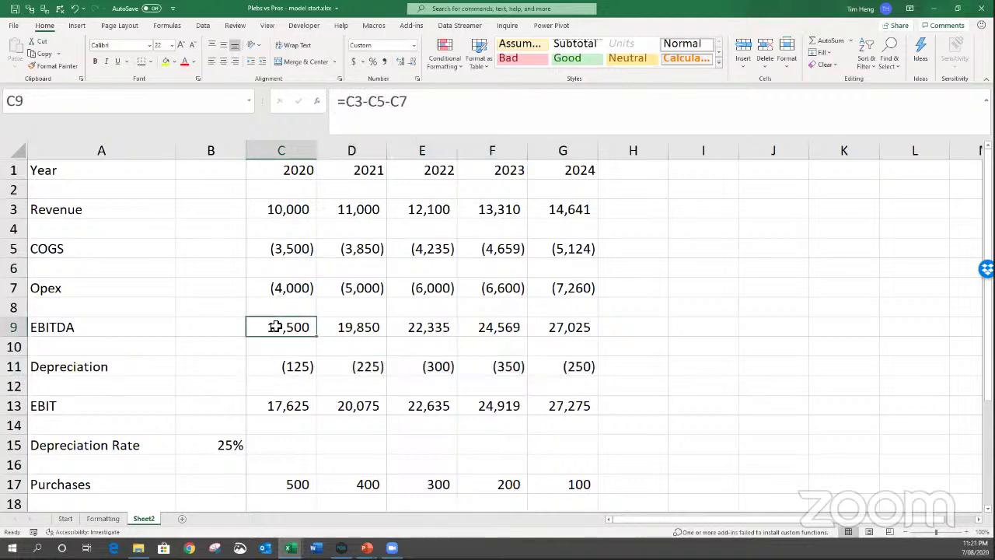
{"action": "double_click", "coordinate": [290, 327]}
{"action": "key", "text": "Escape"}
{"action": "type", "text": "="}
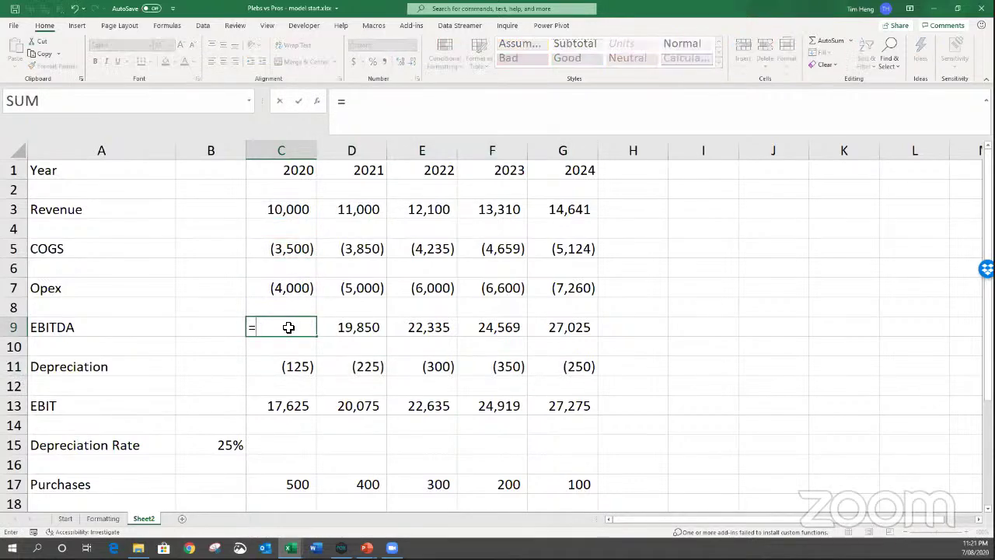
{"action": "type", "text": "SUM("}
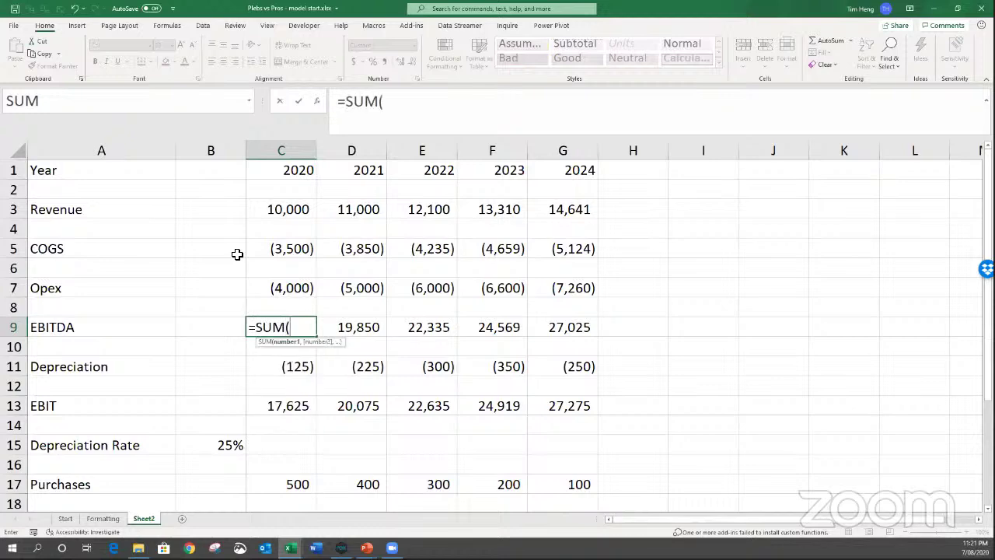
{"action": "left_click_drag", "start_coordinate": [285, 215], "coordinate": [290, 290]}
{"action": "type", "text": ")"}
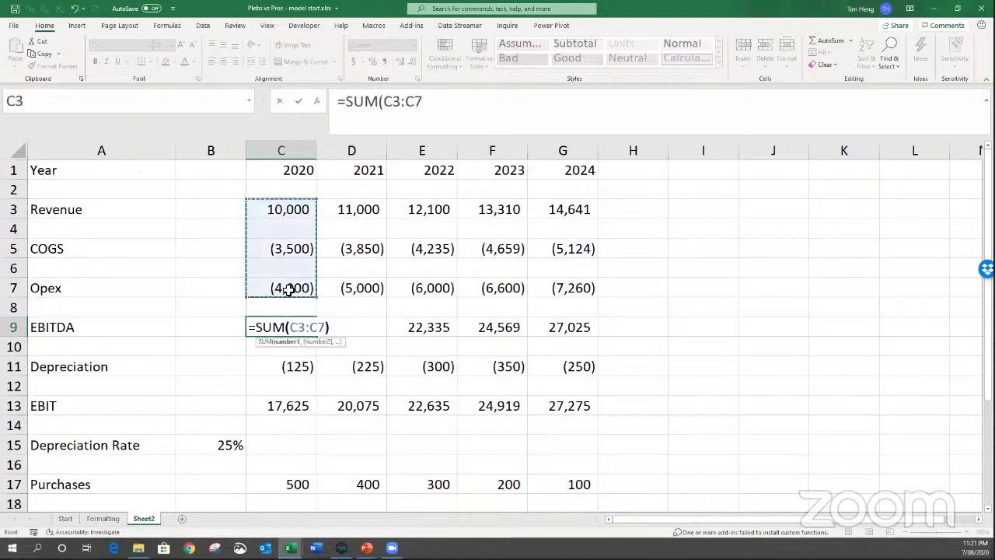
{"action": "key", "text": "ctrl+Return"}
{"action": "key", "text": "shift+Right"}
{"action": "key", "text": "shift+Right"}
{"action": "key", "text": "shift+Right"}
{"action": "key", "text": "shift+Right"}
{"action": "key", "text": "ctrl+r"}
Replace the EBIT formula in C13 with =SUM(C9:C11) and fill it across to 2024.
{"action": "left_click", "coordinate": [295, 407]}
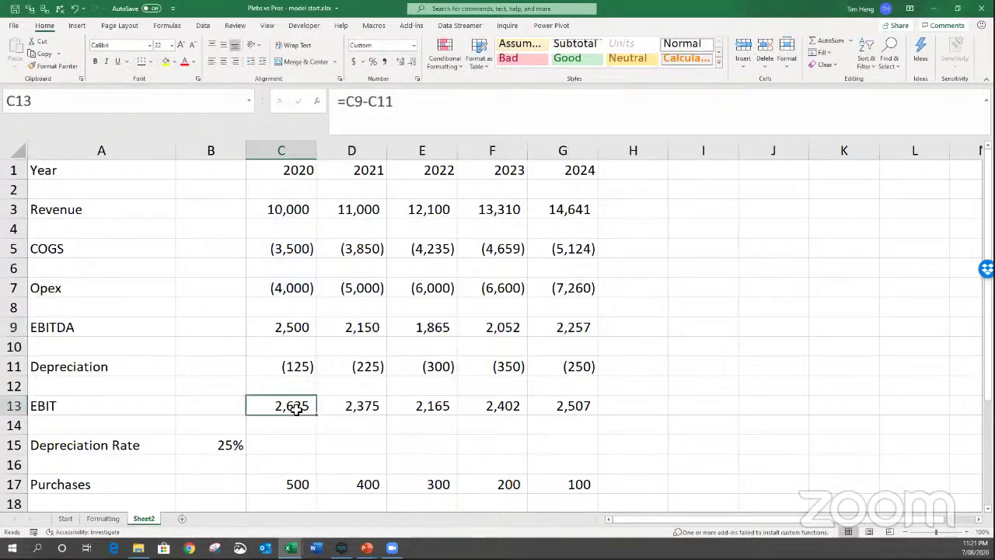
{"action": "type", "text": "=SUM("}
{"action": "key", "text": "Up"}
{"action": "key", "text": "Up"}
{"action": "key", "text": "Up"}
{"action": "key", "text": "Up"}
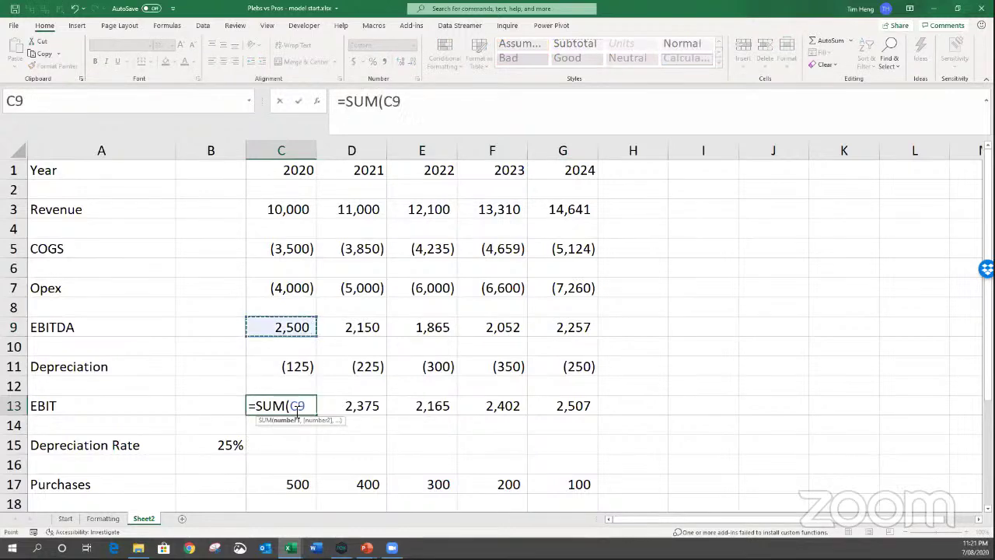
{"action": "key", "text": "shift+Down"}
{"action": "key", "text": "shift+Down"}
{"action": "key", "text": "Return"}
{"action": "key", "text": "Up"}
{"action": "key", "text": "shift+Right"}
{"action": "key", "text": "shift+Right"}
{"action": "key", "text": "shift+Right"}
{"action": "key", "text": "shift+Right"}
{"action": "key", "text": "ctrl+r"}
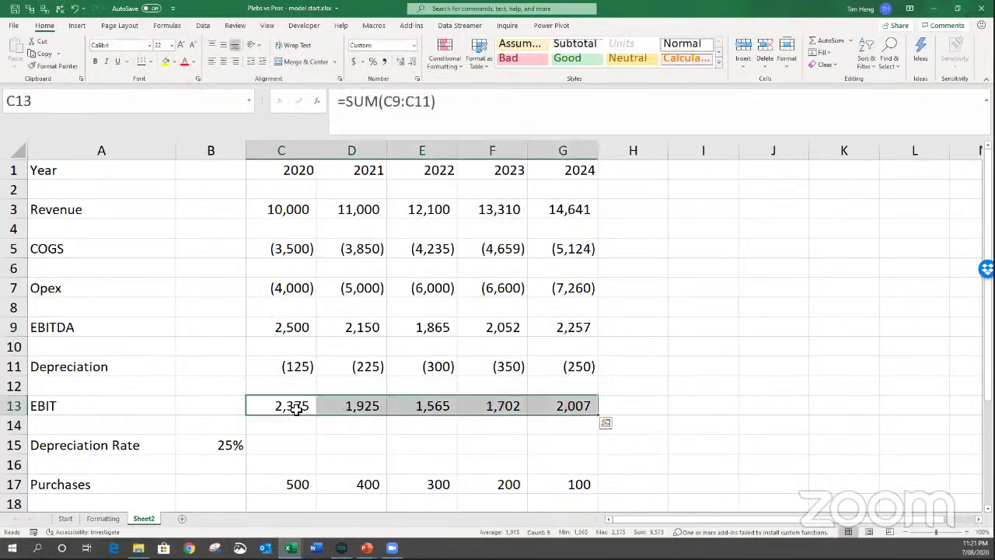
Review the signs of the revenue and cost rows, comparing the Depreciation row with Total Depreciation in row 24.
{"action": "left_click", "coordinate": [559, 408]}
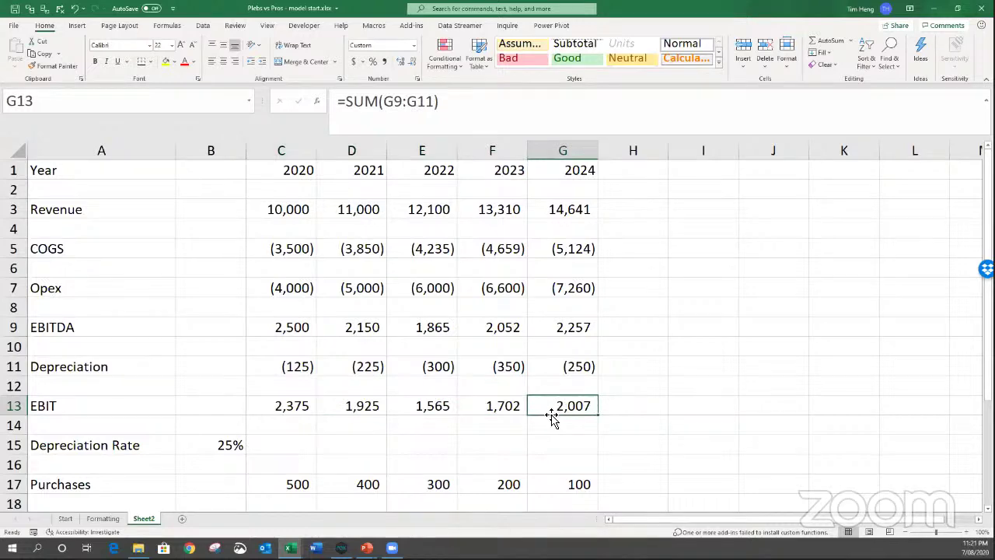
{"action": "left_click", "coordinate": [11, 212]}
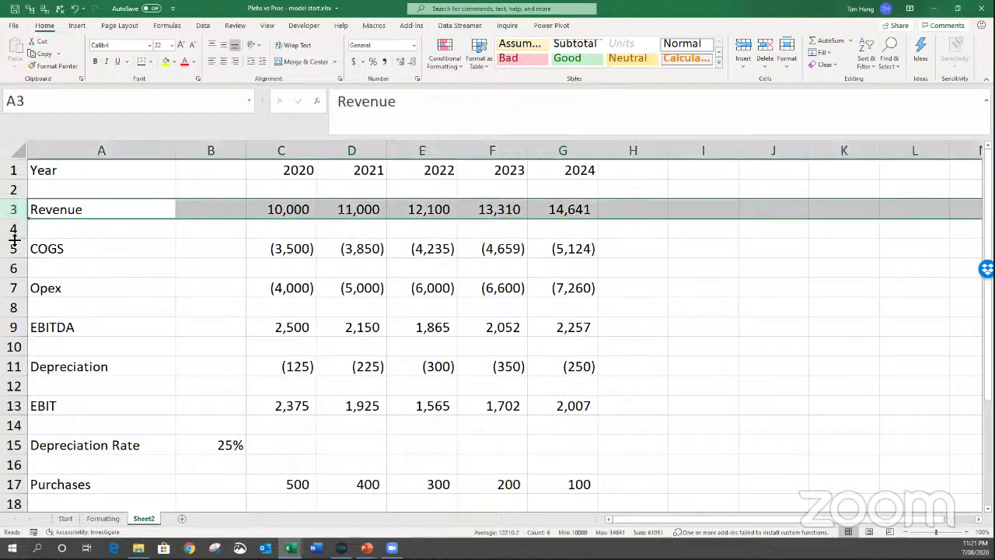
{"action": "left_click_drag", "start_coordinate": [14, 248], "coordinate": [16, 290]}
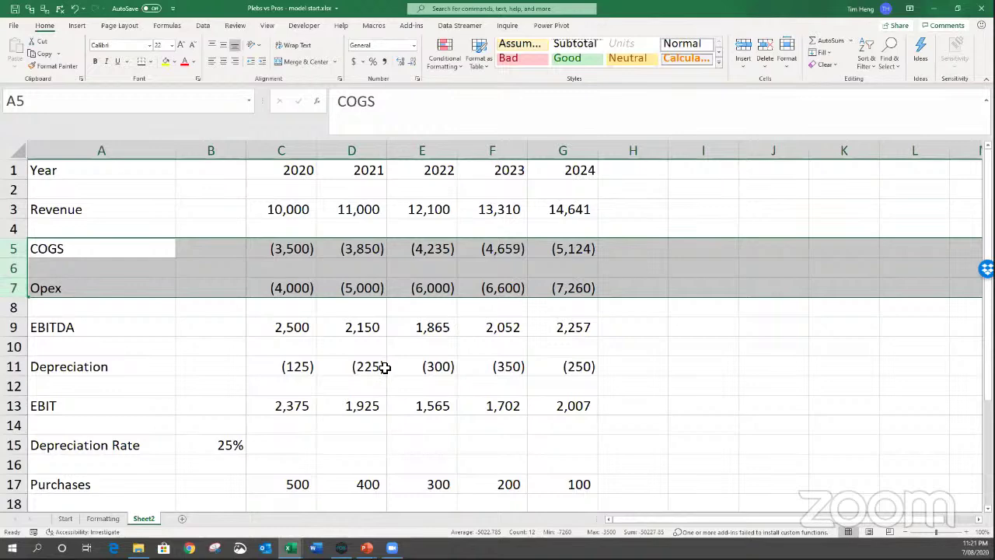
{"action": "scroll", "coordinate": [266, 422], "scroll_direction": "down", "scroll_amount": 3}
{"action": "left_click", "coordinate": [21, 444]}
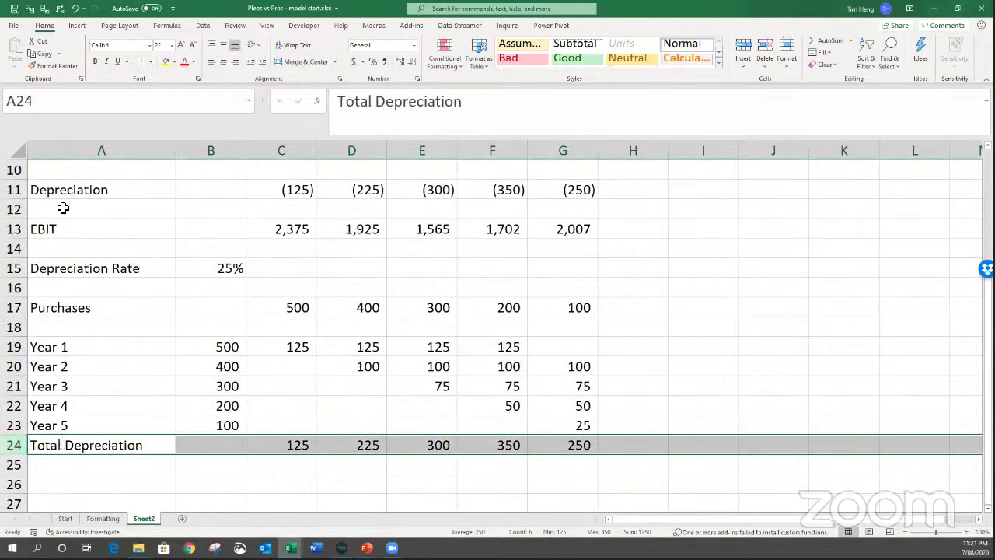
{"action": "left_click", "coordinate": [15, 190]}
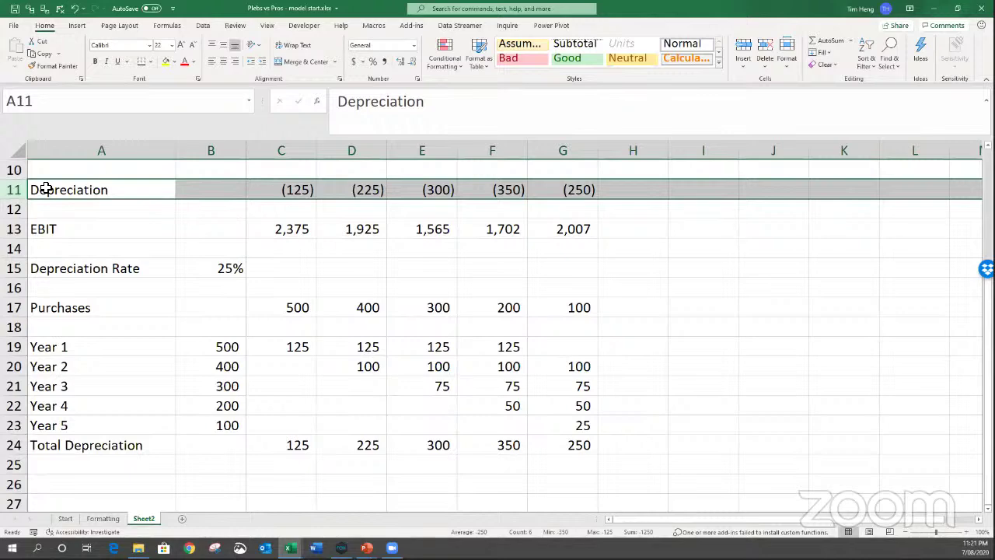
{"action": "scroll", "coordinate": [56, 204], "scroll_direction": "up", "scroll_amount": 3}
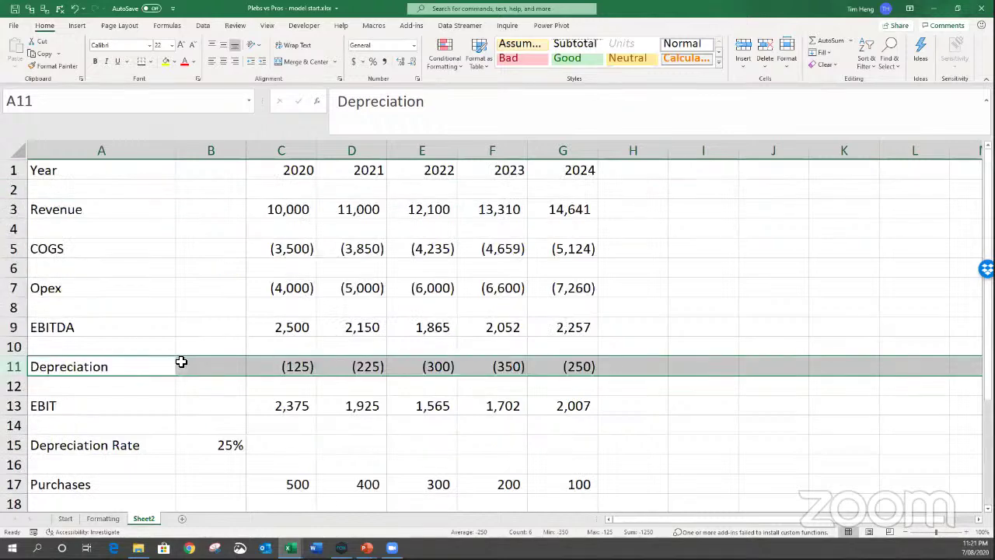
{"action": "left_click", "coordinate": [306, 371]}
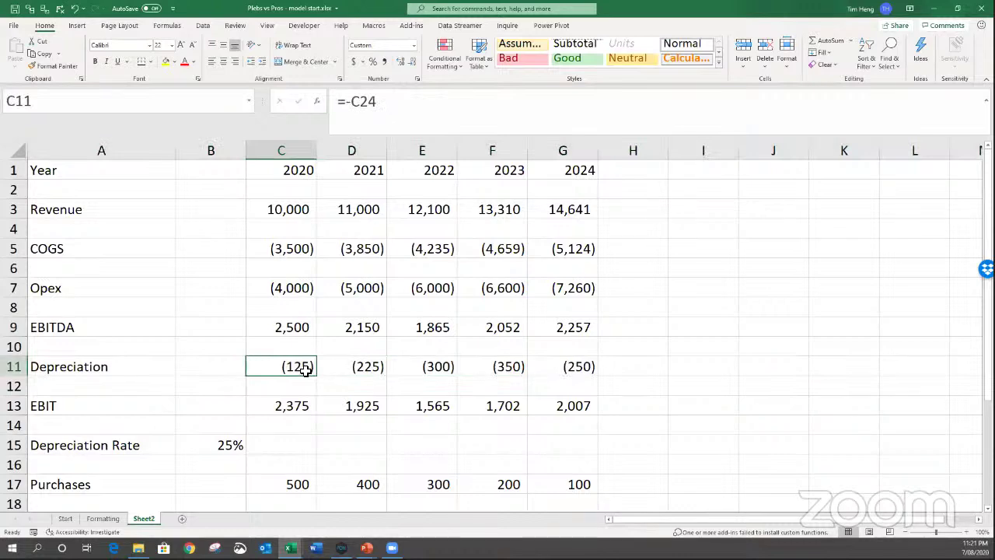
Rename the new sheet as Fin Stmts.
{"action": "right_click", "coordinate": [149, 517]}
{"action": "left_click", "coordinate": [173, 405]}
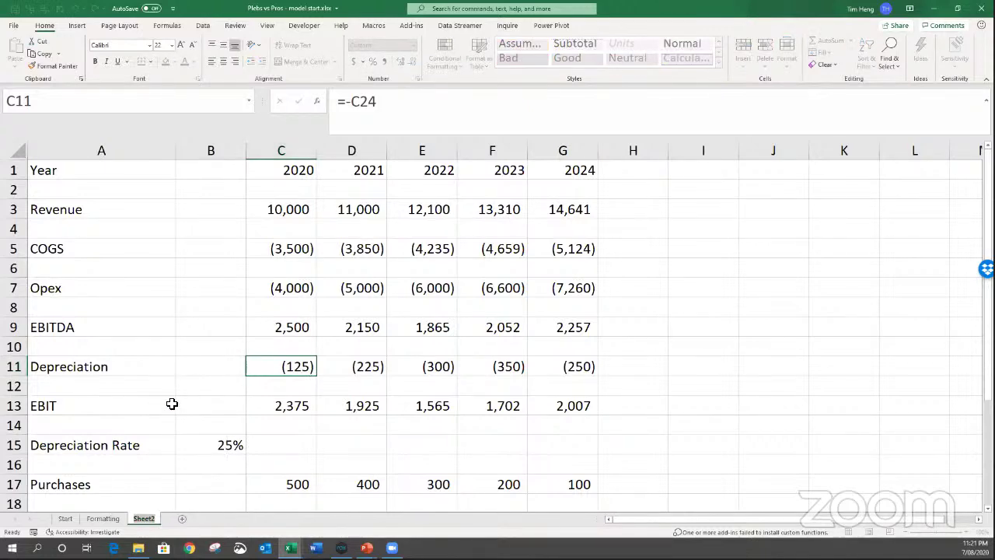
{"action": "type", "text": "Fin Stmts"}
{"action": "key", "text": "Return"}
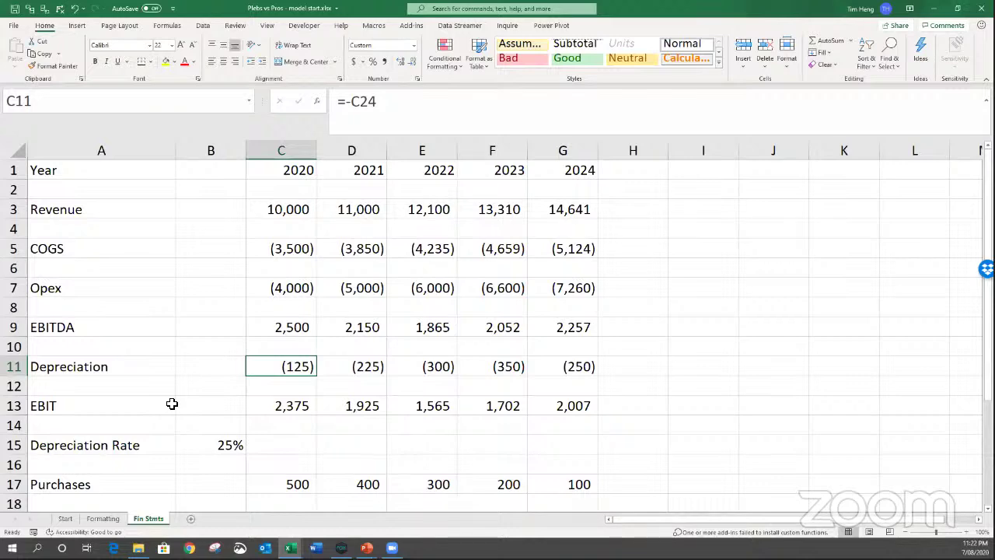
Copy columns A to H of the Fin Stmts sheet into cell A1 of a new worksheet.
{"action": "left_click_drag", "start_coordinate": [138, 150], "coordinate": [637, 150]}
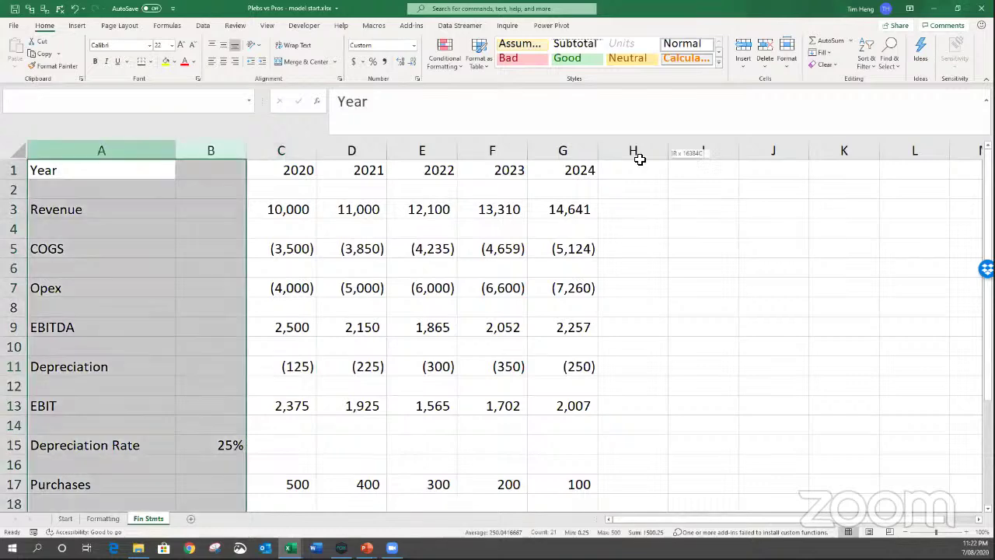
{"action": "key", "text": "ctrl+c"}
{"action": "left_click", "coordinate": [190, 519]}
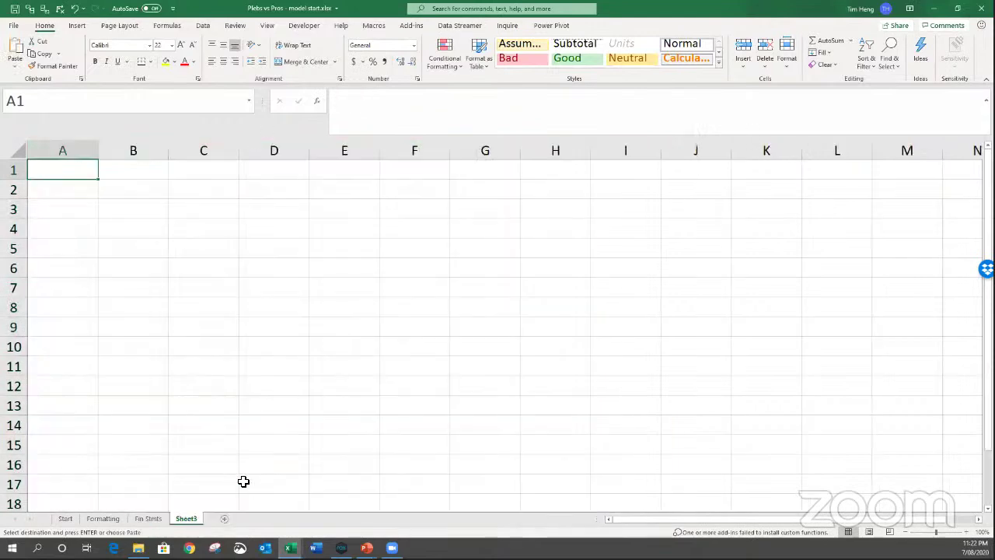
{"action": "key", "text": "ctrl+v"}
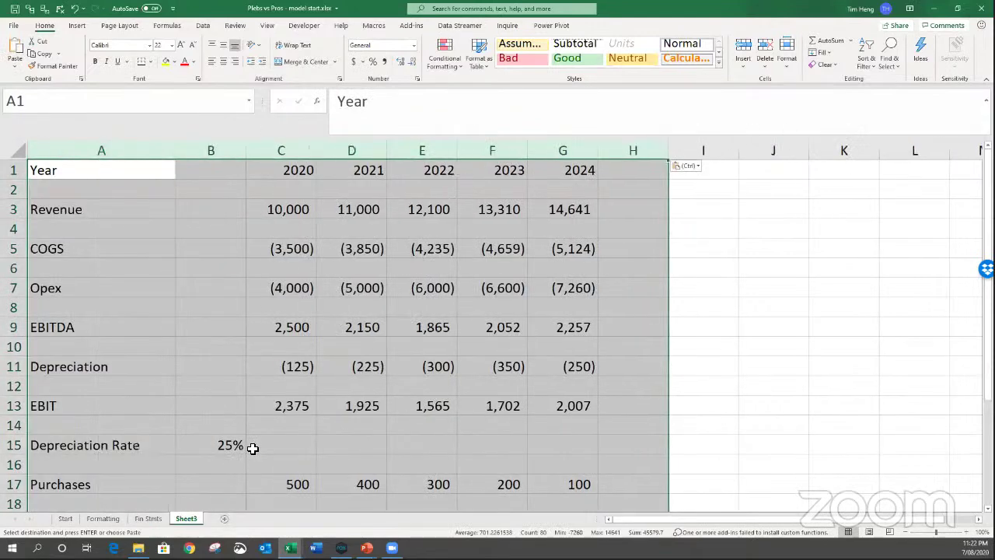
{"action": "left_click", "coordinate": [59, 174]}
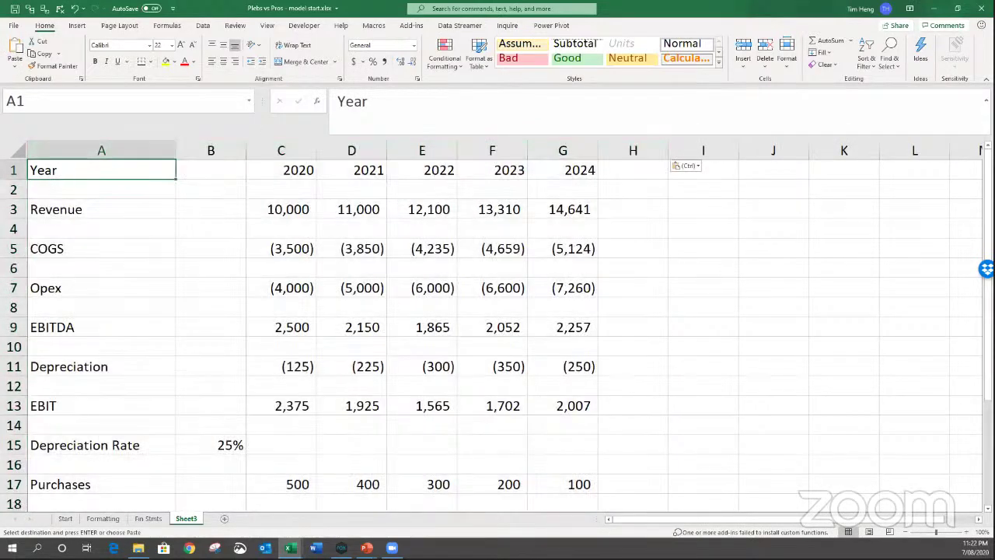
Rename the new sheet as Styles.
{"action": "right_click", "coordinate": [186, 519]}
{"action": "left_click", "coordinate": [233, 410]}
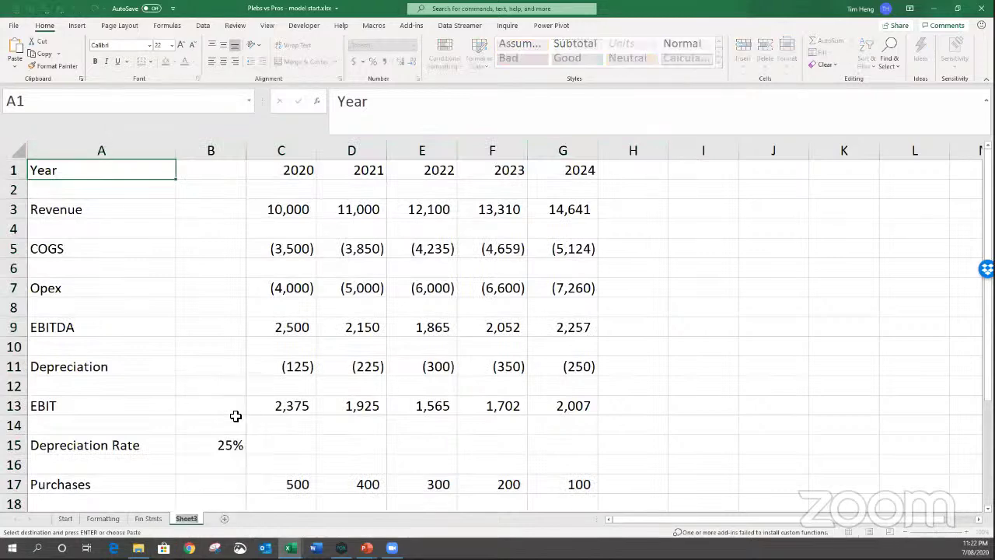
{"action": "type", "text": "Styles"}
{"action": "key", "text": "Return"}
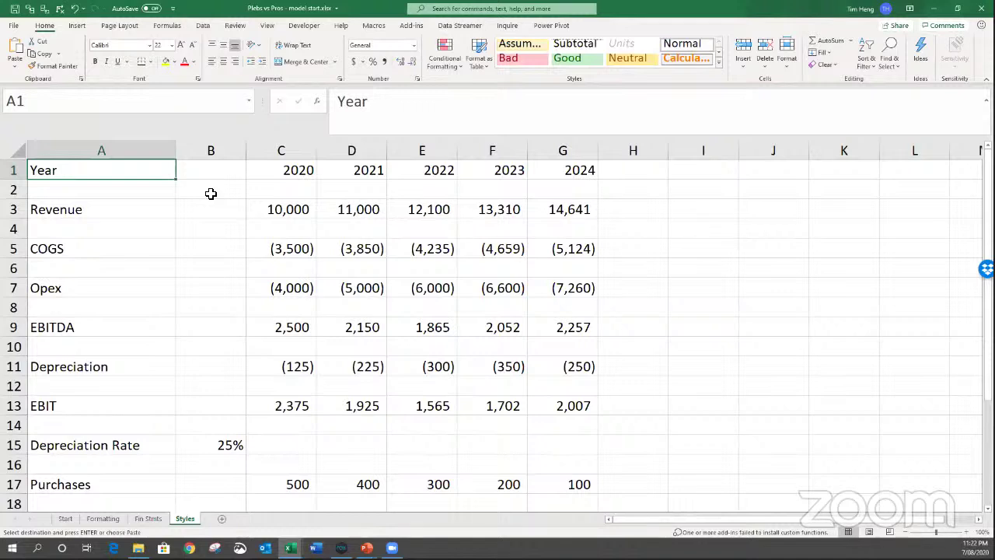
Use Go To Special to select only the numeric constants on the Styles sheet and apply the Assumption cell style to them.
{"action": "key", "text": "F5"}
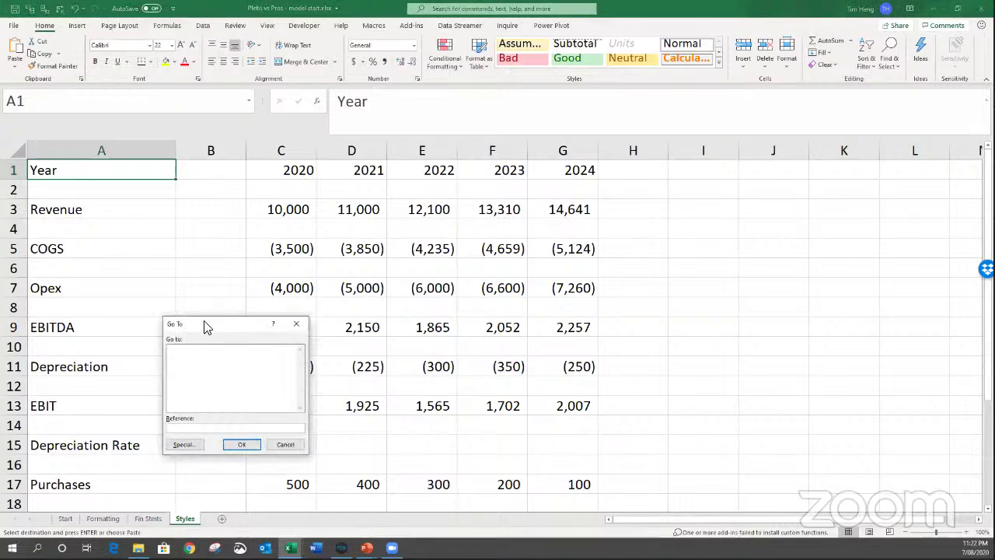
{"action": "left_click_drag", "start_coordinate": [200, 327], "coordinate": [311, 218]}
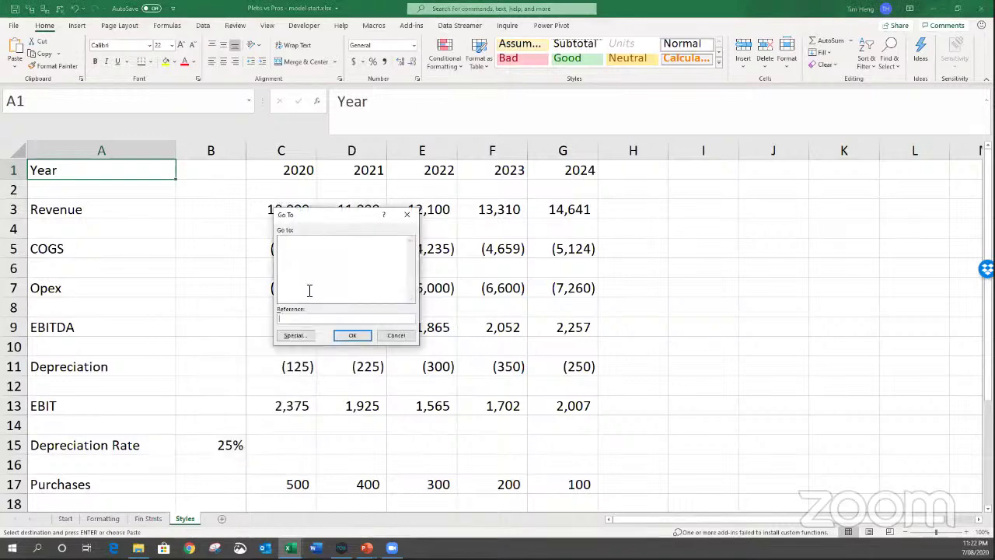
{"action": "left_click", "coordinate": [304, 339]}
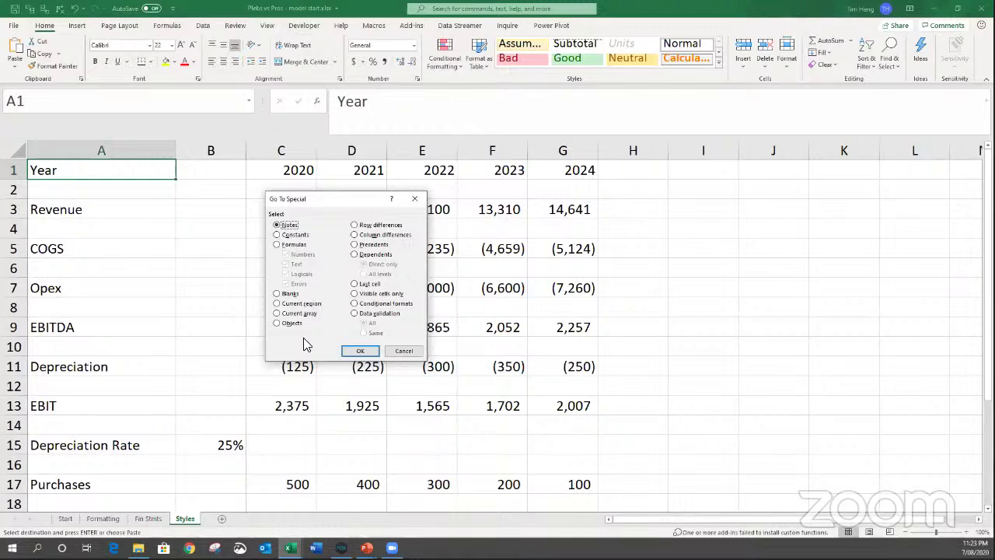
{"action": "left_click", "coordinate": [295, 236]}
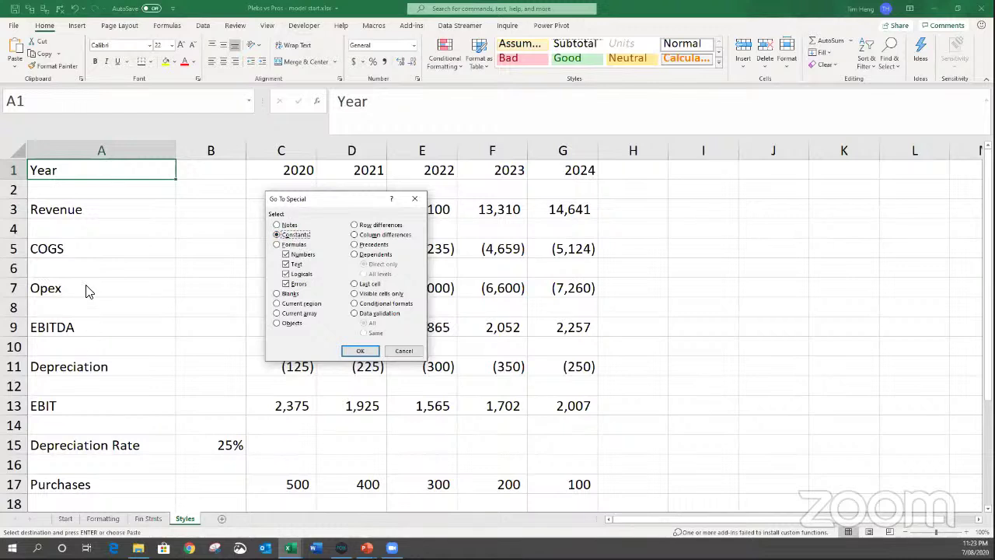
{"action": "left_click", "coordinate": [287, 264]}
{"action": "left_click", "coordinate": [286, 273]}
{"action": "left_click", "coordinate": [286, 284]}
{"action": "left_click", "coordinate": [361, 351]}
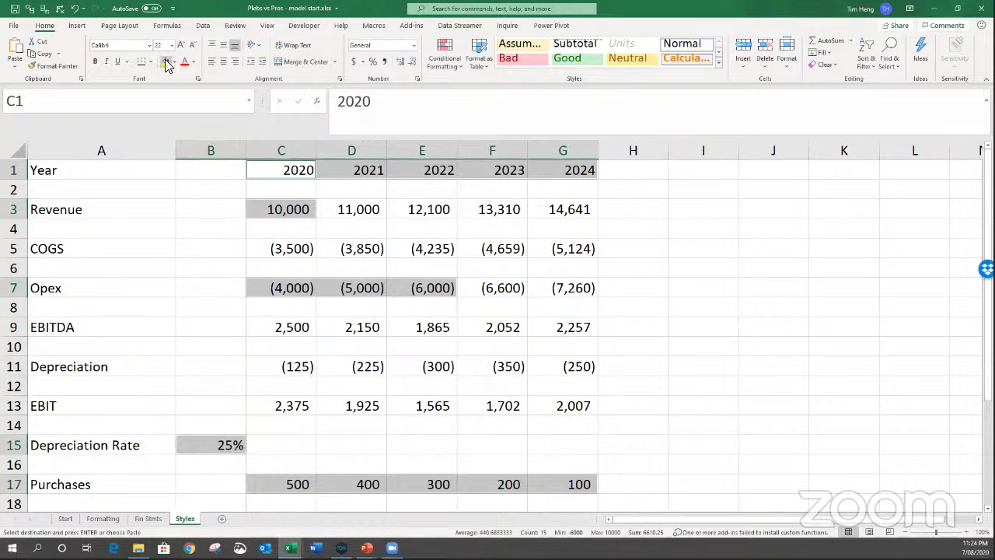
{"action": "left_click", "coordinate": [717, 67]}
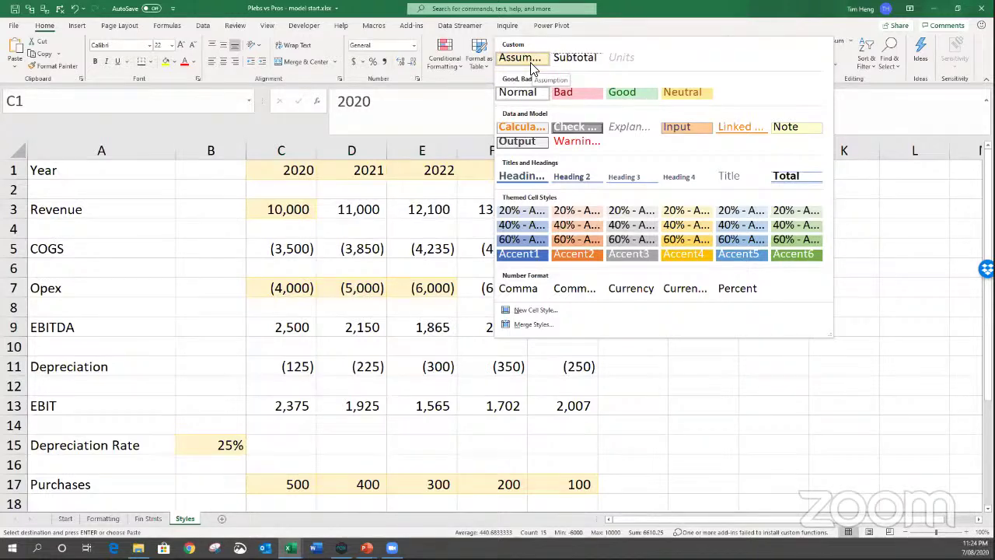
{"action": "left_click", "coordinate": [531, 62]}
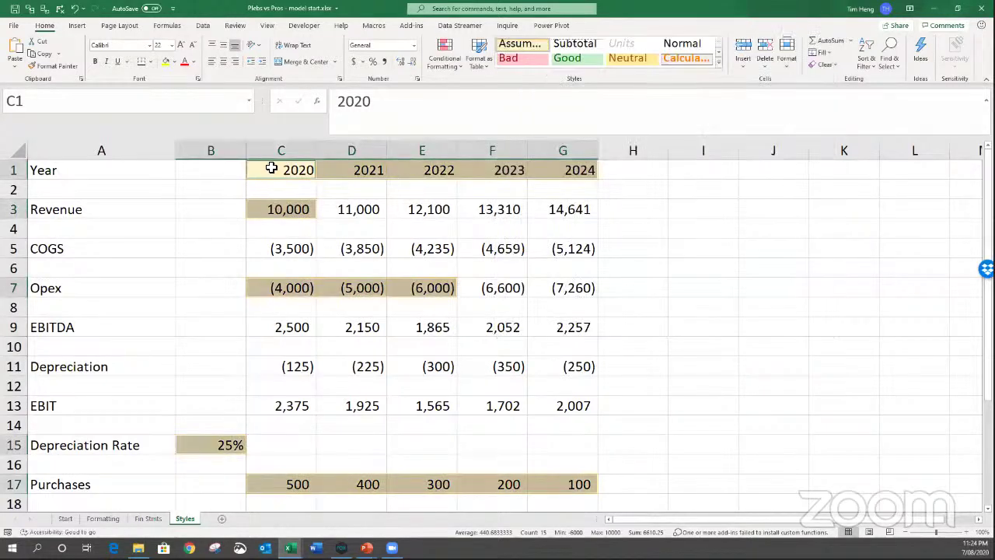
Test the model with a 2020 Revenue of 5000 in C3, and undo the change.
{"action": "left_click", "coordinate": [286, 204]}
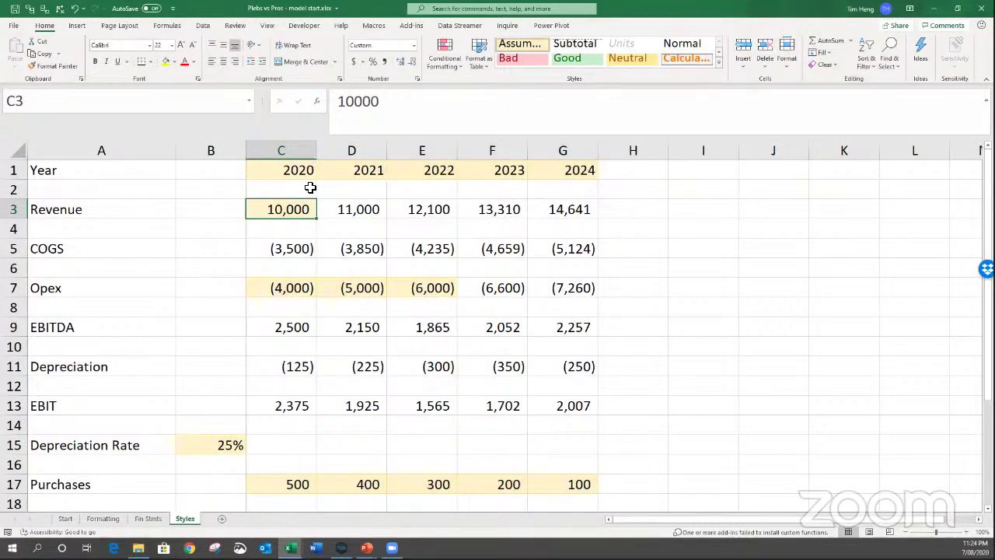
{"action": "left_click_drag", "start_coordinate": [359, 209], "coordinate": [567, 207]}
{"action": "left_click", "coordinate": [298, 205]}
{"action": "type", "text": "5000"}
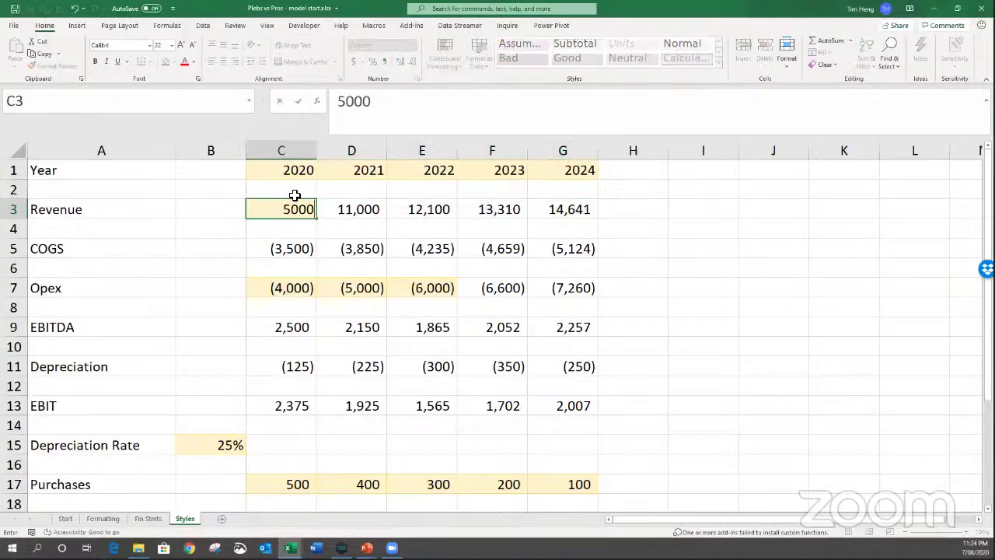
{"action": "key", "text": "Return"}
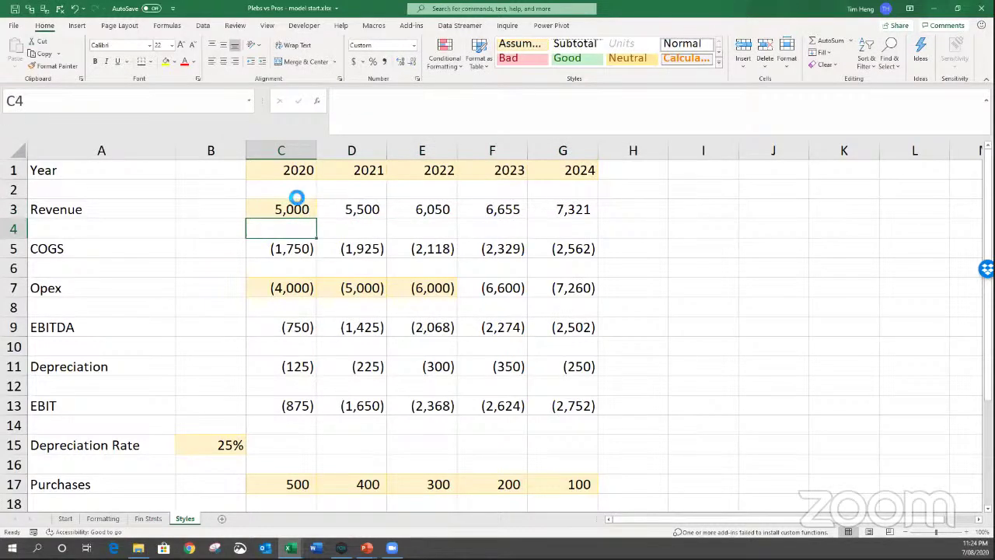
{"action": "key", "text": "ctrl+z"}
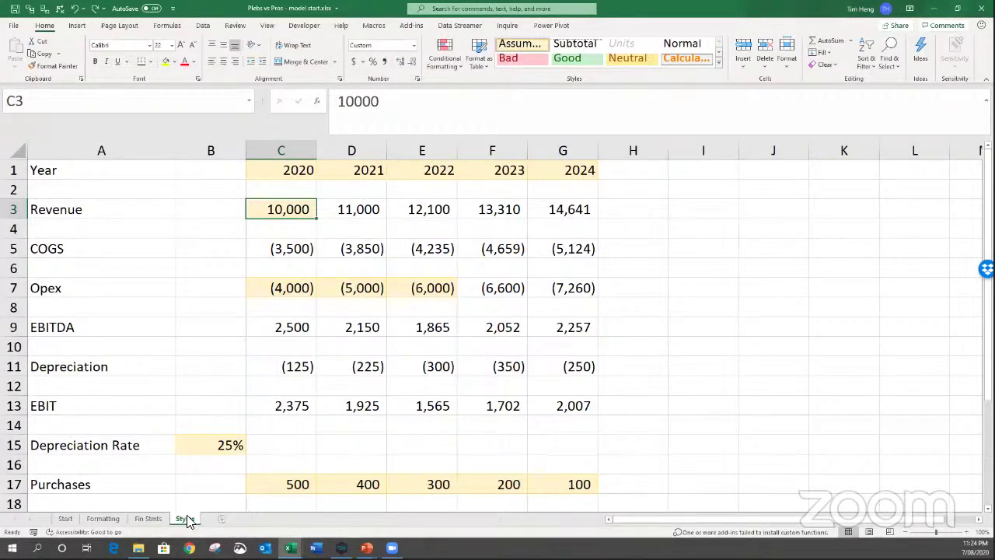
Copy columns A to G of the Styles sheet into cell A1 of another new worksheet.
{"action": "left_click_drag", "start_coordinate": [573, 150], "coordinate": [101, 149]}
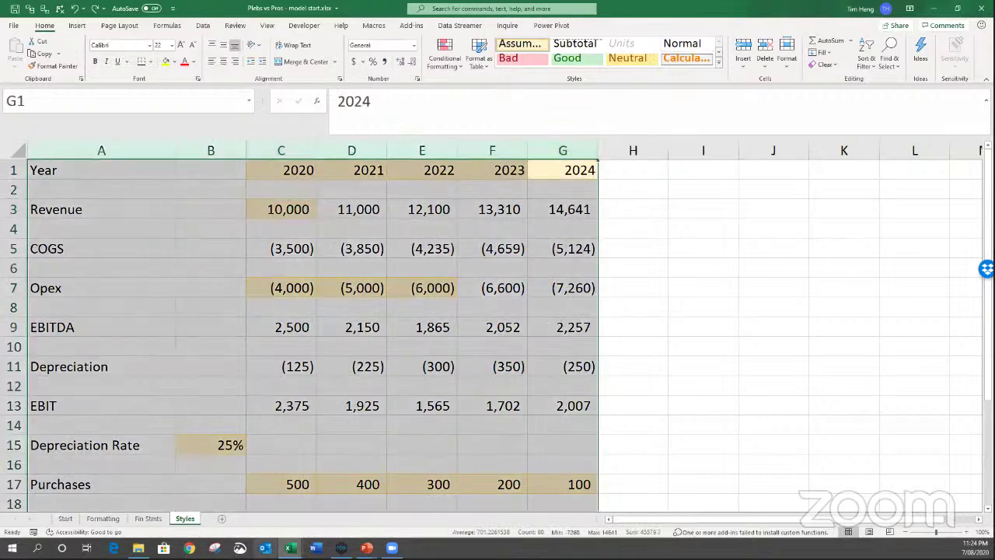
{"action": "key", "text": "ctrl+c"}
{"action": "left_click", "coordinate": [221, 518]}
{"action": "key", "text": "ctrl+v"}
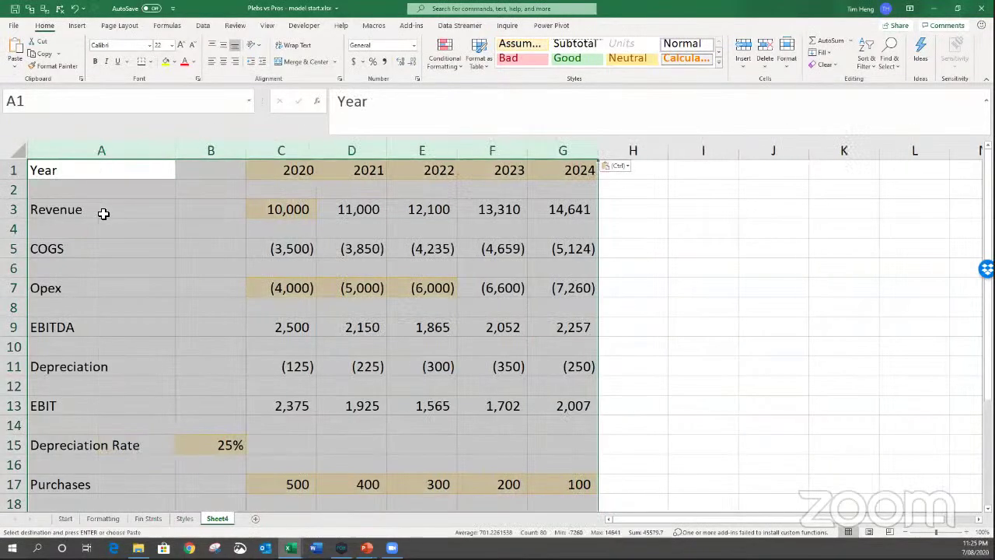
{"action": "left_click", "coordinate": [102, 209]}
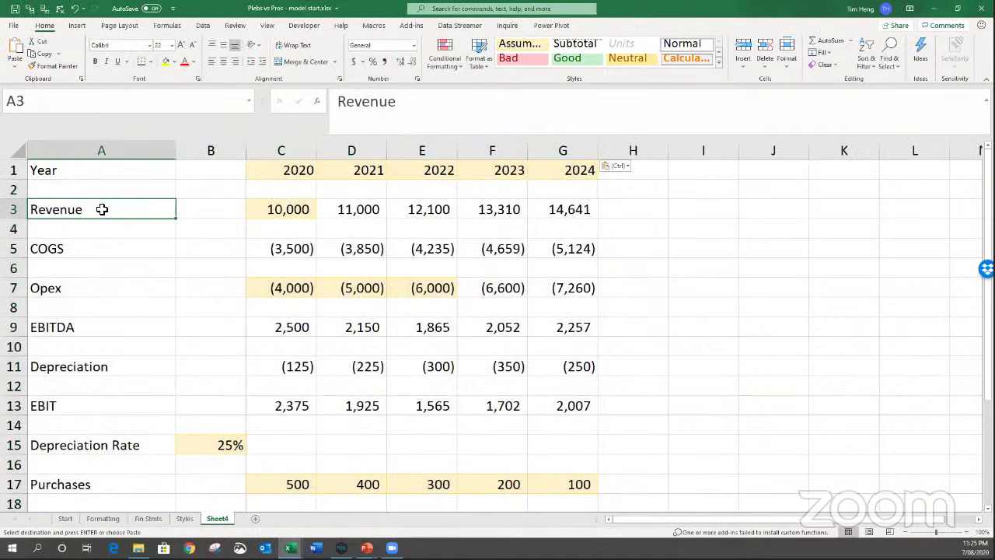
Rename the newly added sheet as Inputs.
{"action": "key", "text": "alt+p"}
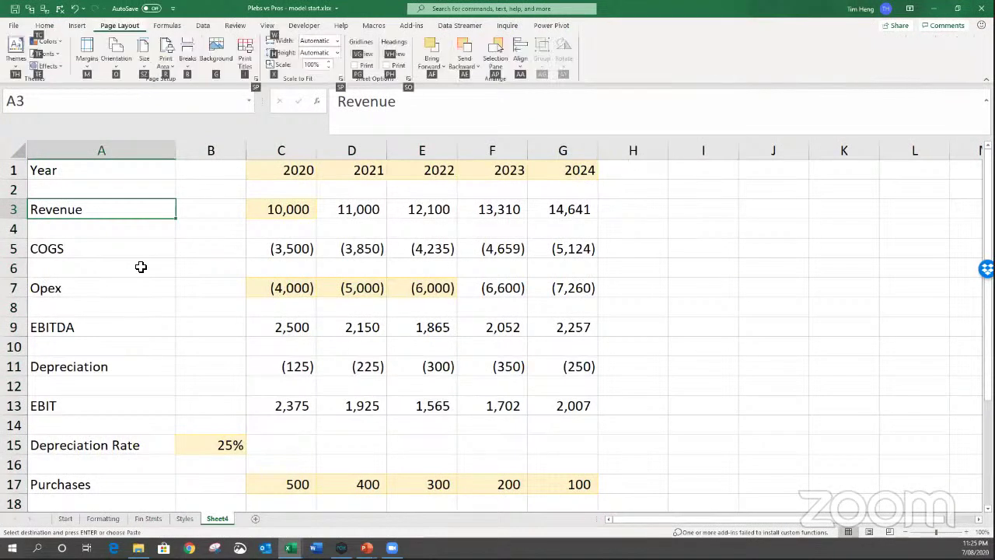
{"action": "key", "text": "alt"}
{"action": "key", "text": "alt+o"}
{"action": "type", "text": "hrIn"}
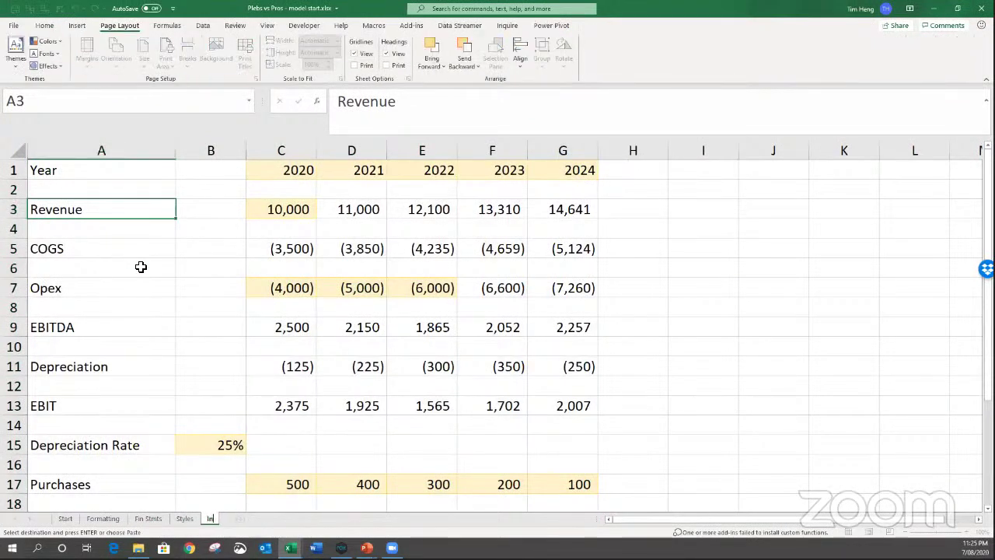
{"action": "type", "text": "puts"}
{"action": "key", "text": "Return"}
{"action": "key", "text": "alt"}
{"action": "key", "text": "h"}
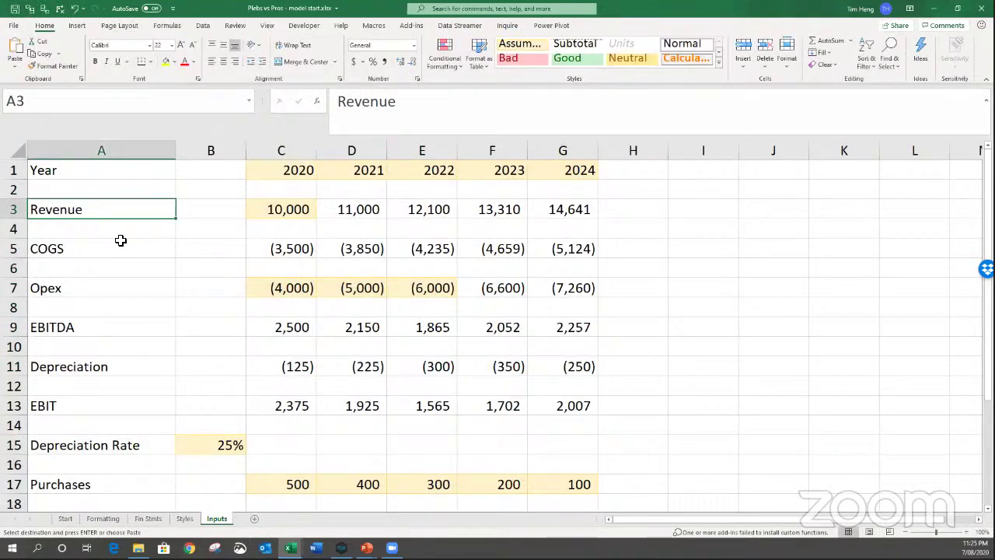
Insert nine blank rows above the Revenue row, at rows 3 to 11 of the Inputs sheet.
{"action": "left_click", "coordinate": [121, 240]}
{"action": "left_click_drag", "start_coordinate": [15, 204], "coordinate": [154, 366]}
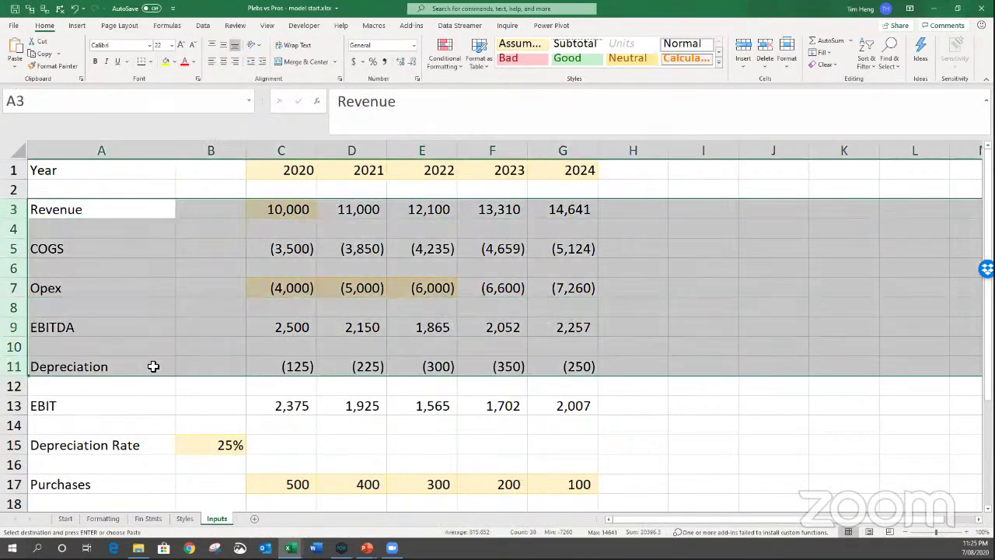
{"action": "key", "text": "ctrl+shift+plus"}
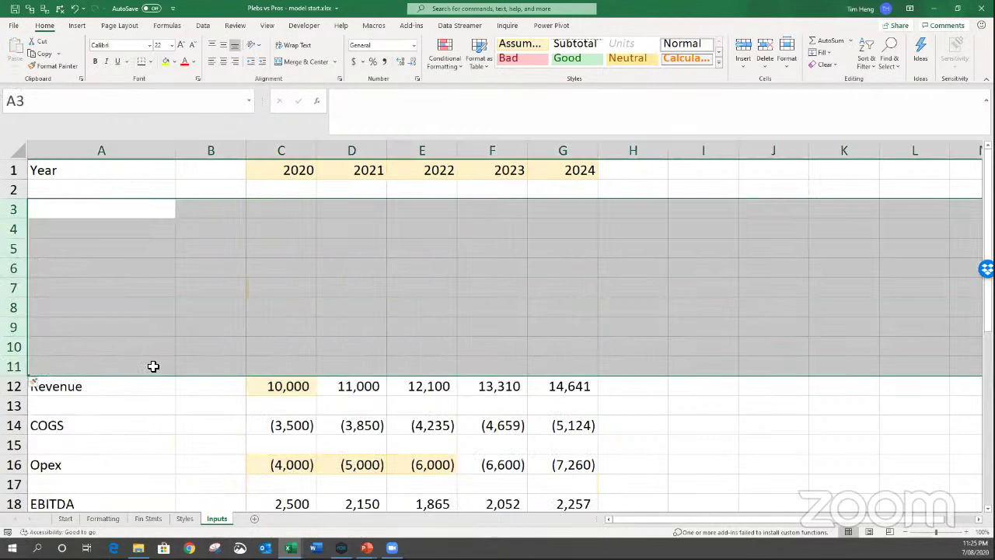
Label A3 as Revenue and copy the 2020 revenue input from C12 into C3.
{"action": "left_click", "coordinate": [109, 210]}
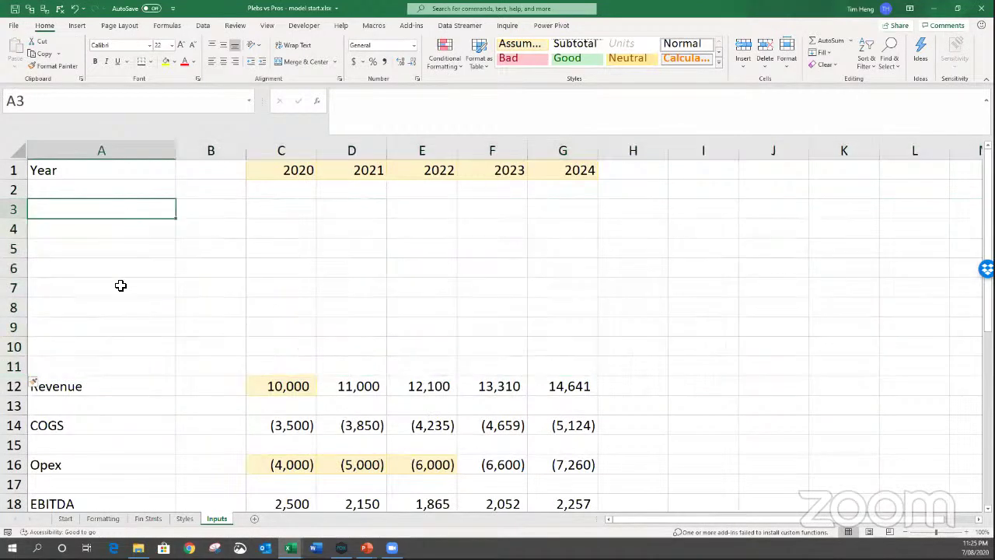
{"action": "type", "text": "Revenue"}
{"action": "key", "text": "Return"}
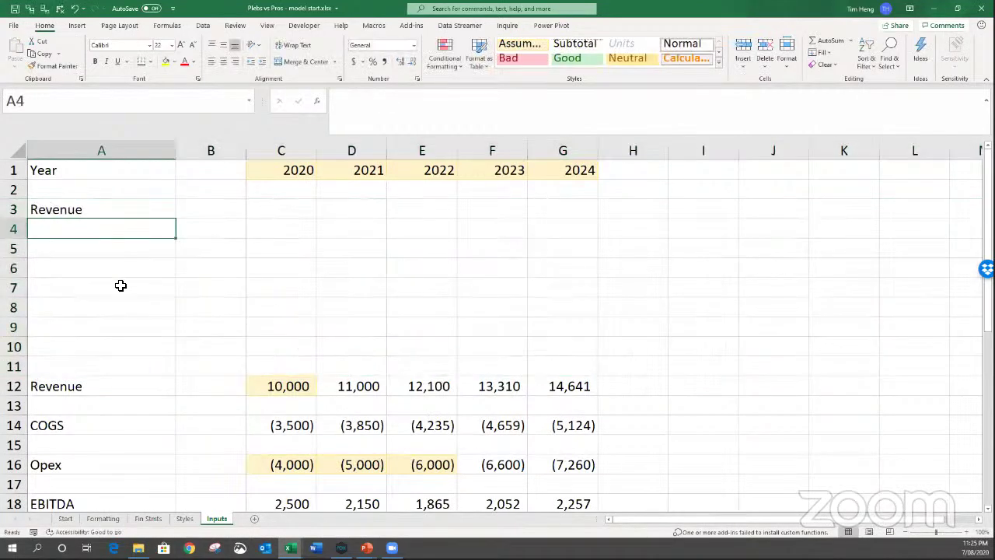
{"action": "left_click", "coordinate": [284, 381]}
{"action": "key", "text": "ctrl+c"}
{"action": "left_click", "coordinate": [272, 208]}
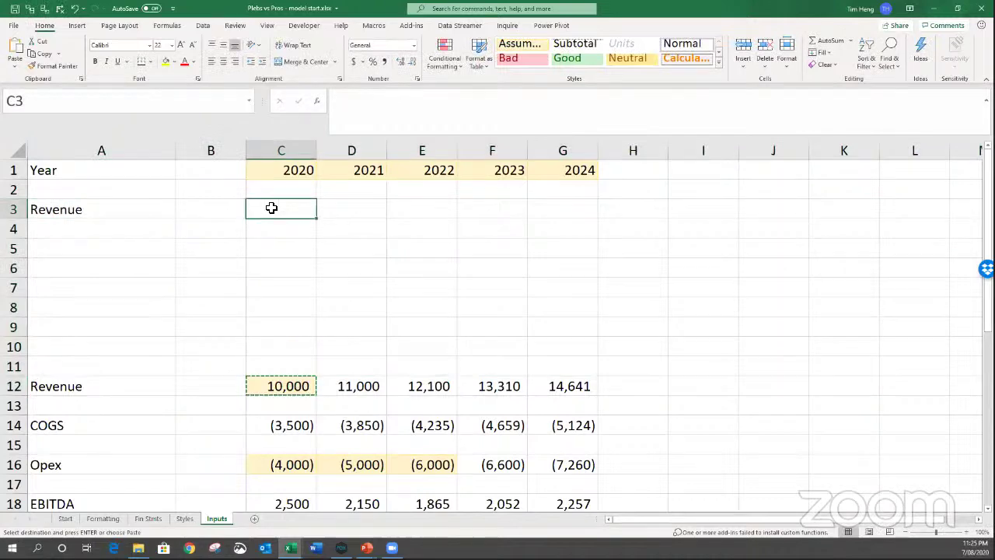
{"action": "key", "text": "ctrl+v"}
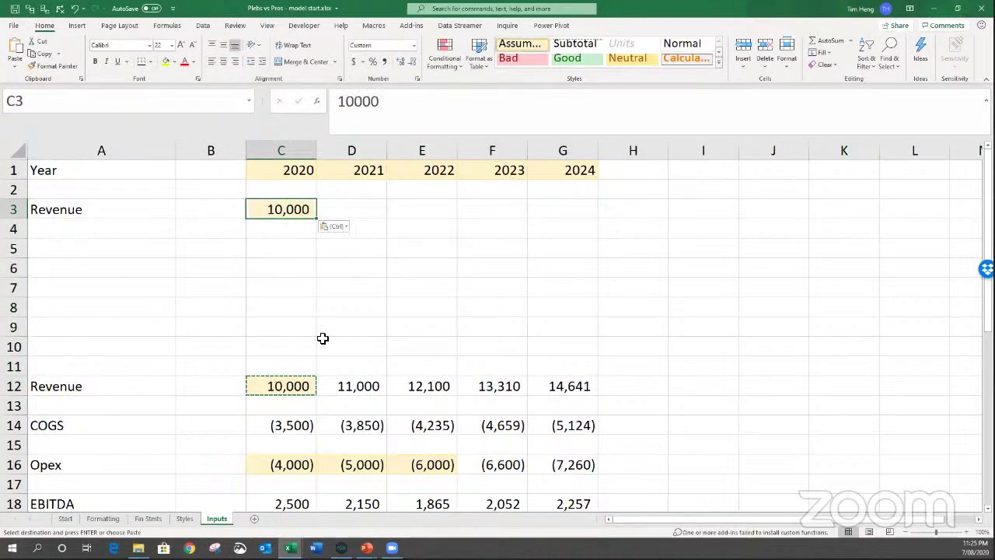
Label A5 as Opex and copy the 2020 to 2022 opex inputs from C16:E16 into C5:E5.
{"action": "left_click", "coordinate": [63, 226]}
{"action": "key", "text": "ctrl+v"}
{"action": "key", "text": "ctrl+z"}
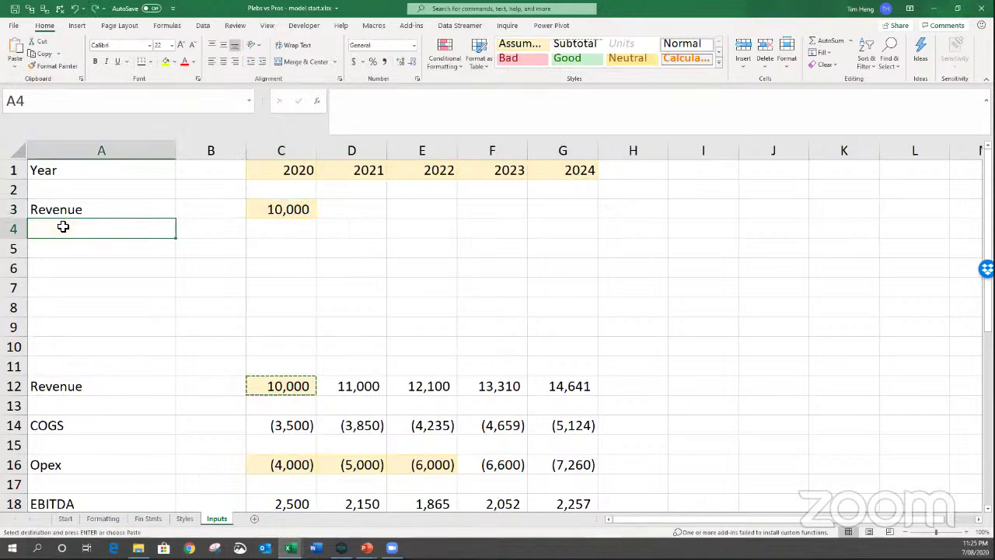
{"action": "key", "text": "Escape"}
{"action": "key", "text": "Down"}
{"action": "type", "text": "Opex"}
{"action": "key", "text": "Return"}
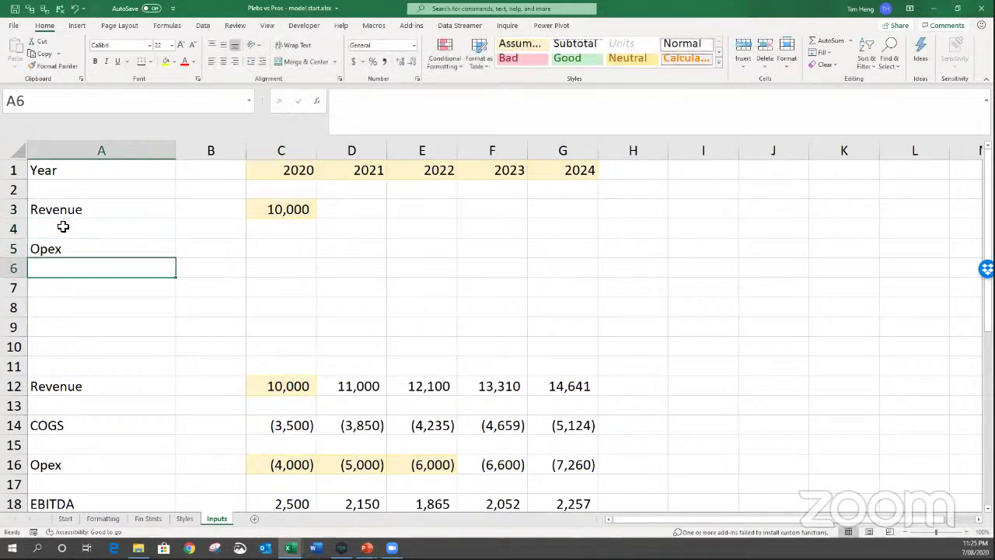
{"action": "left_click_drag", "start_coordinate": [282, 461], "coordinate": [427, 464]}
{"action": "key", "text": "ctrl+c"}
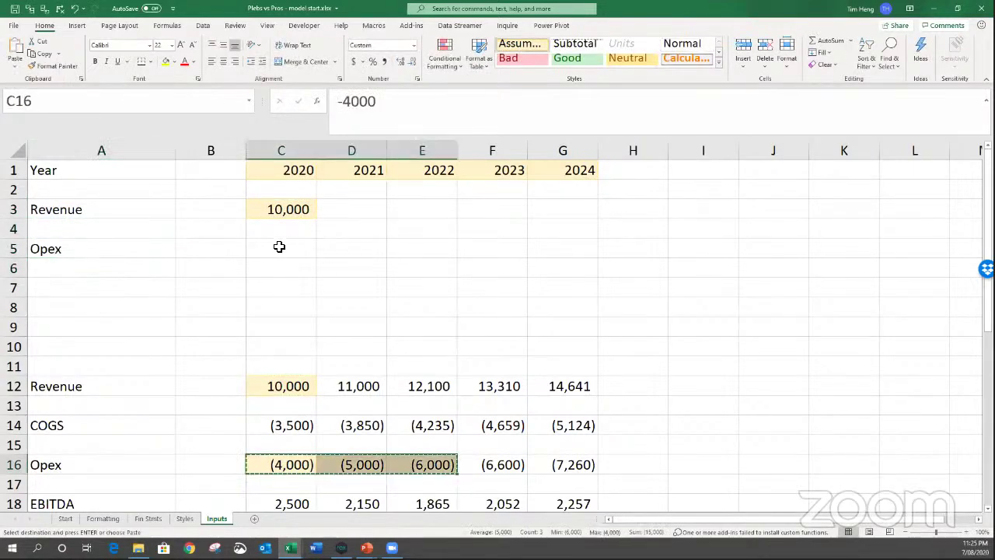
{"action": "left_click", "coordinate": [279, 246]}
{"action": "key", "text": "ctrl+v"}
{"action": "key", "text": "Escape"}
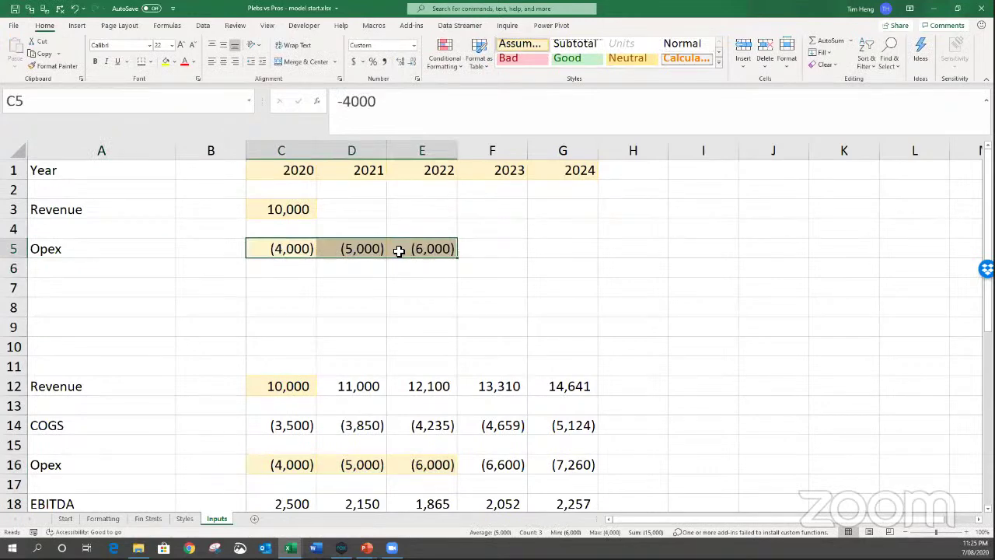
Make the opex inputs in C5:E5 positive: 4000, 5000 and 6000.
{"action": "left_click", "coordinate": [301, 254]}
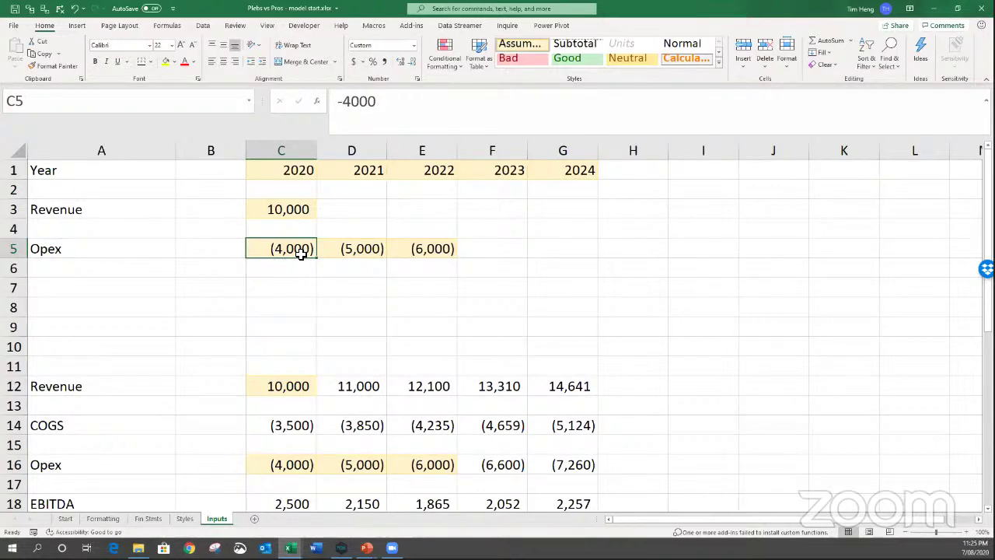
{"action": "left_click", "coordinate": [342, 101]}
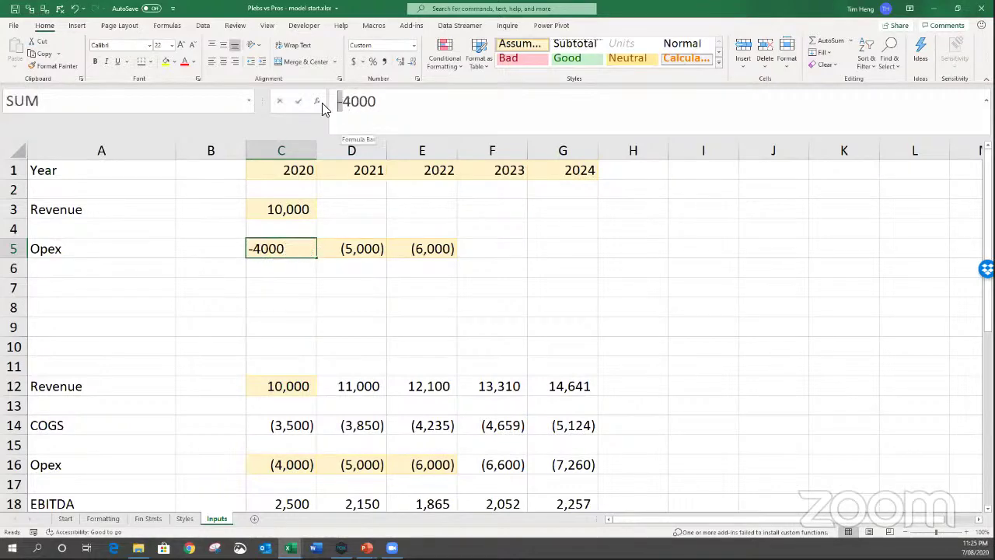
{"action": "key", "text": "Delete"}
{"action": "key", "text": "Return"}
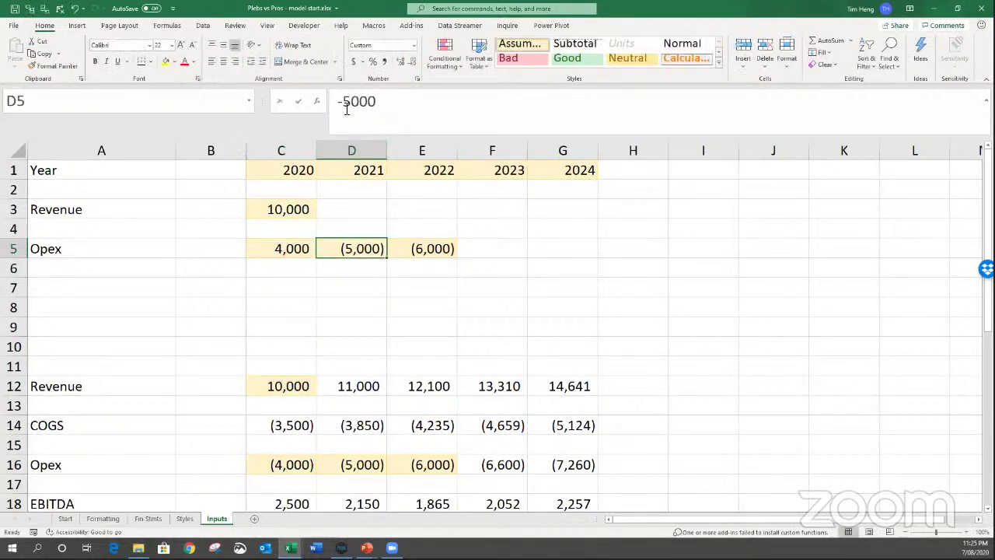
{"action": "left_click", "coordinate": [339, 101]}
{"action": "key", "text": "Delete"}
{"action": "key", "text": "Return"}
{"action": "left_click", "coordinate": [340, 101]}
{"action": "key", "text": "Delete"}
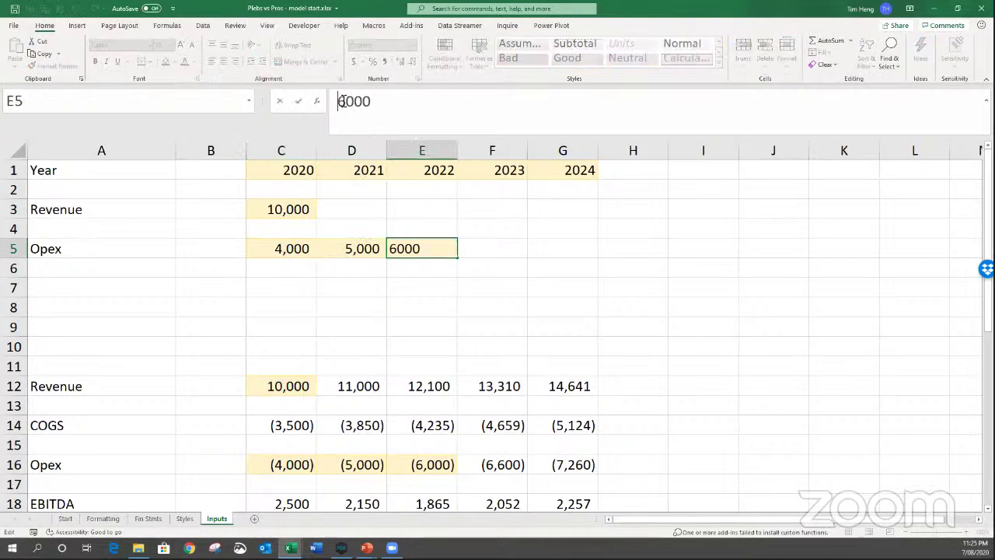
{"action": "key", "text": "Return"}
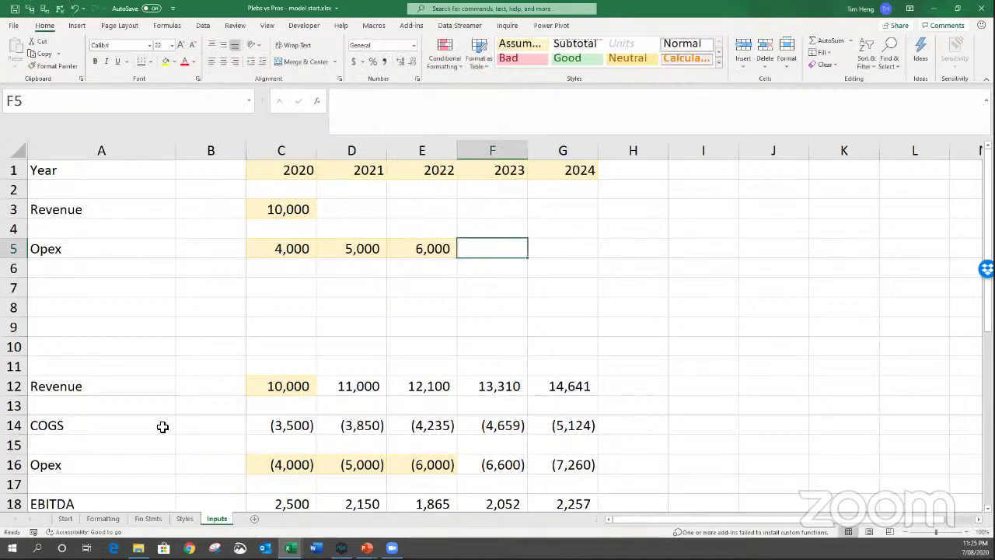
Copy the Depreciation Rate and Purchases rows from A24:G26 into the inputs area starting at A7.
{"action": "scroll", "coordinate": [162, 423], "scroll_direction": "down", "scroll_amount": 4}
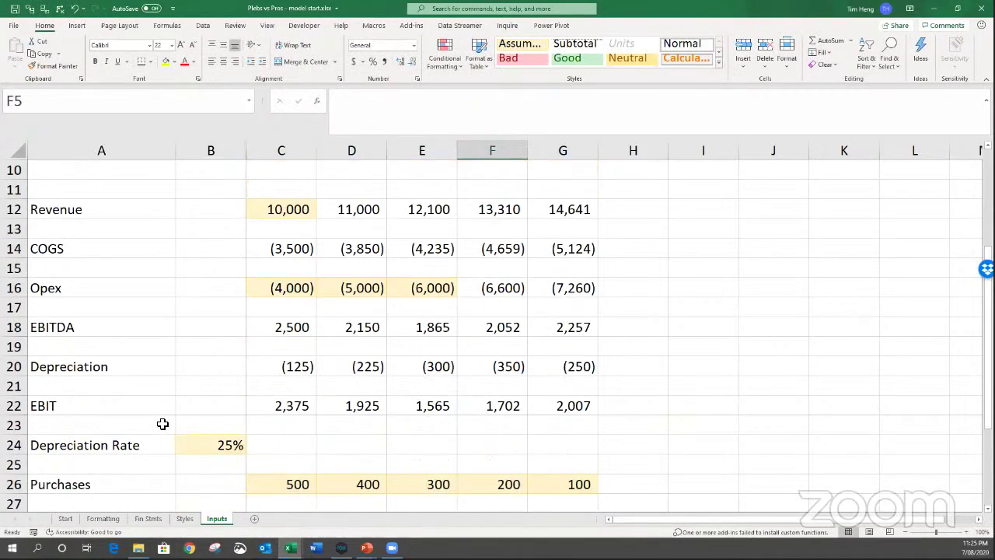
{"action": "left_click_drag", "start_coordinate": [100, 385], "coordinate": [549, 433]}
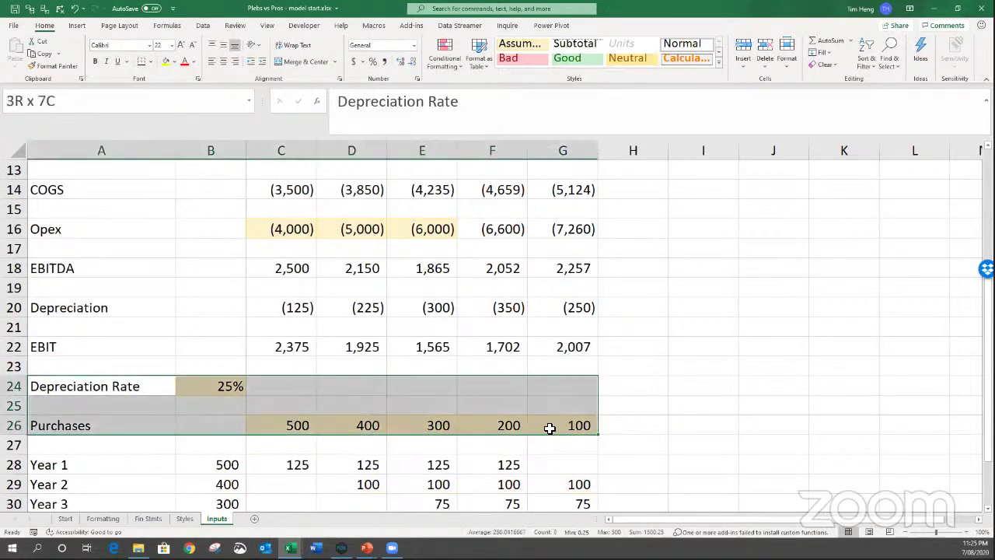
{"action": "key", "text": "ctrl+c"}
{"action": "scroll", "coordinate": [113, 274], "scroll_direction": "up", "scroll_amount": 4}
{"action": "left_click", "coordinate": [98, 284]}
{"action": "key", "text": "ctrl+v"}
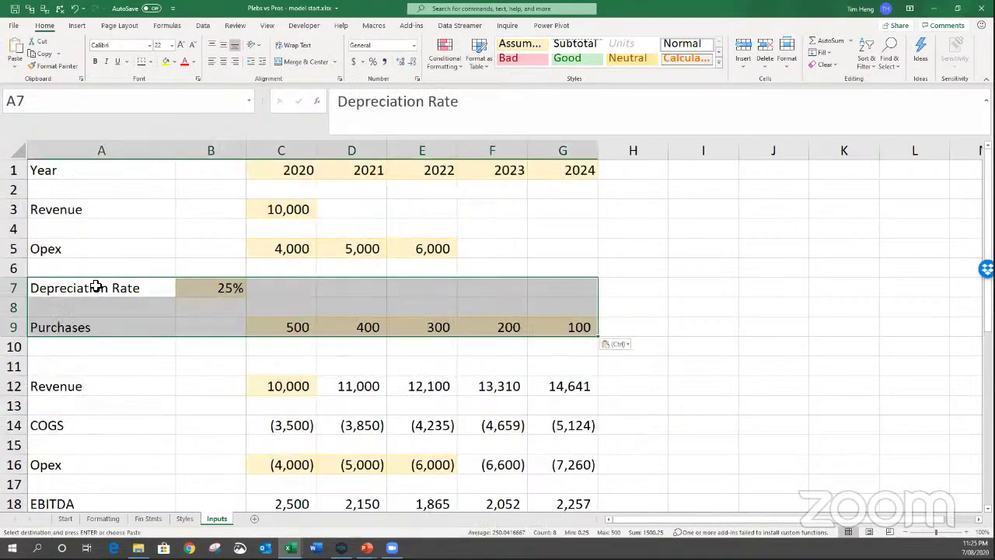
Link the 2020 revenue in C12 to its input with the formula =C3.
{"action": "left_click", "coordinate": [273, 224]}
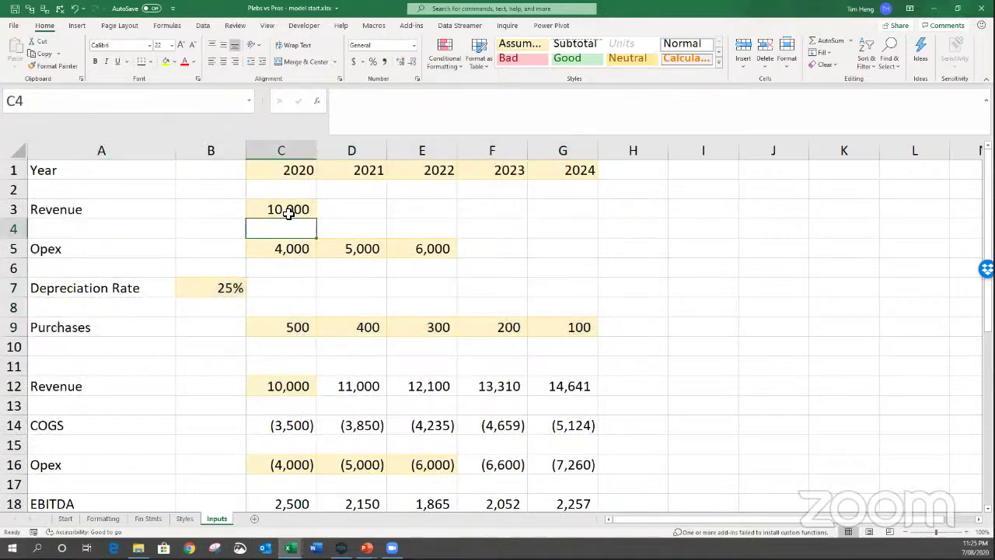
{"action": "left_click", "coordinate": [286, 211]}
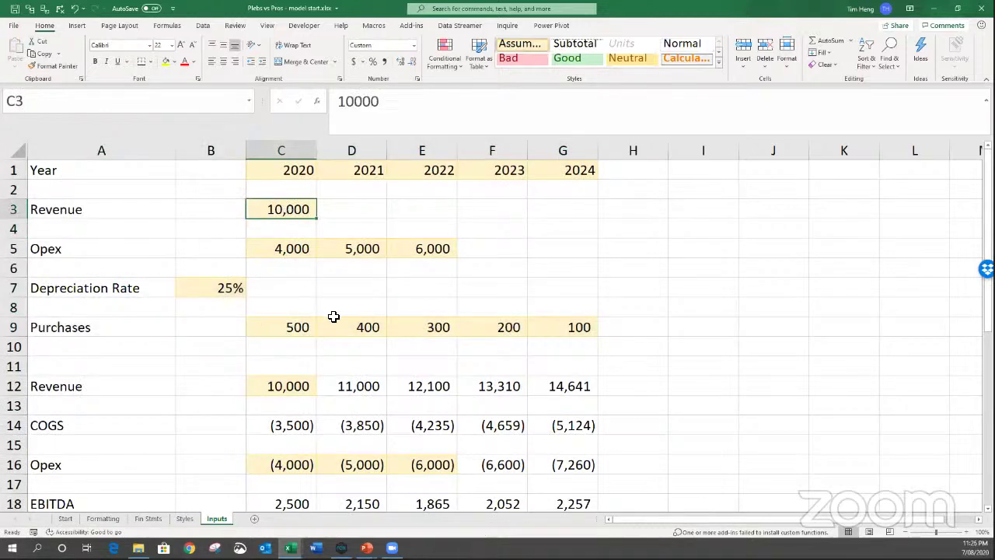
{"action": "left_click", "coordinate": [287, 382]}
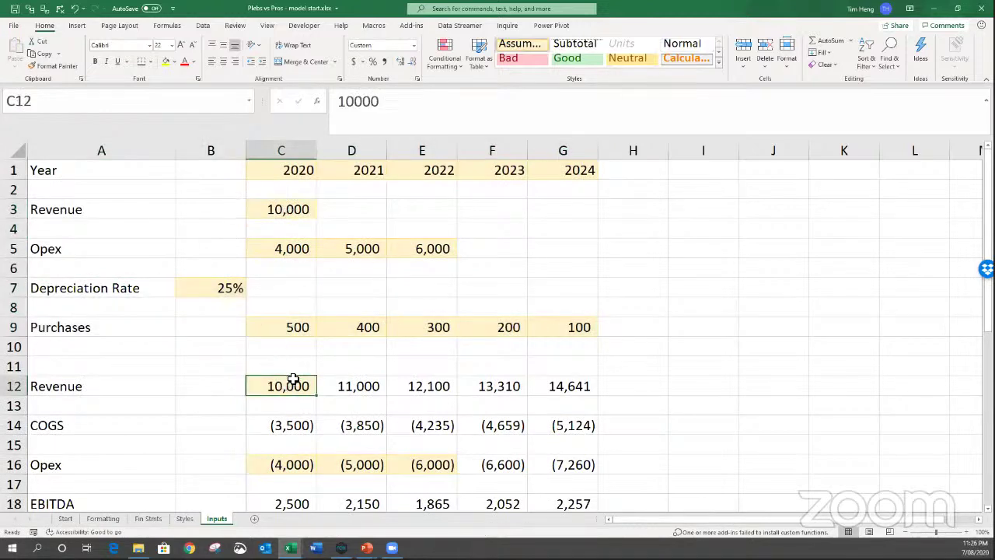
{"action": "type", "text": "="}
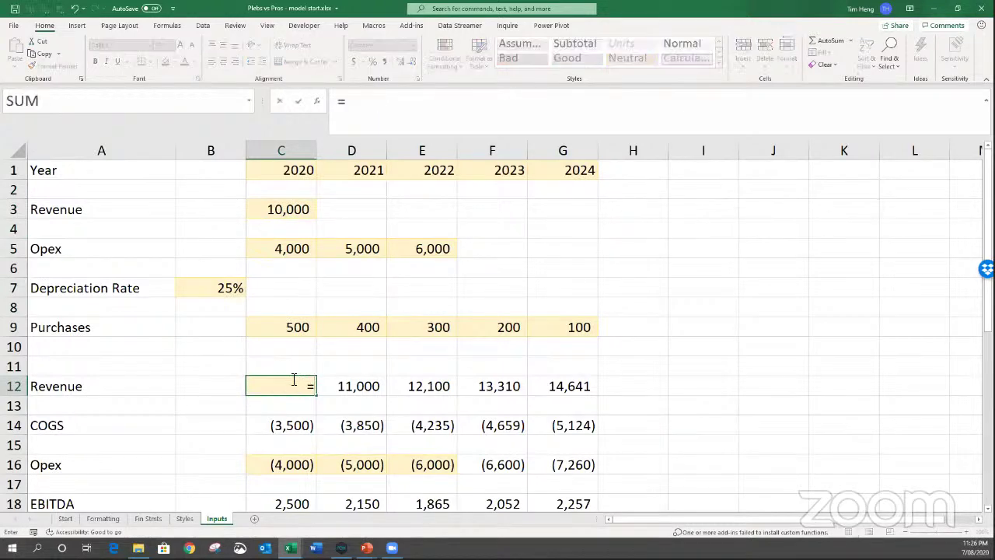
{"action": "left_click", "coordinate": [293, 210]}
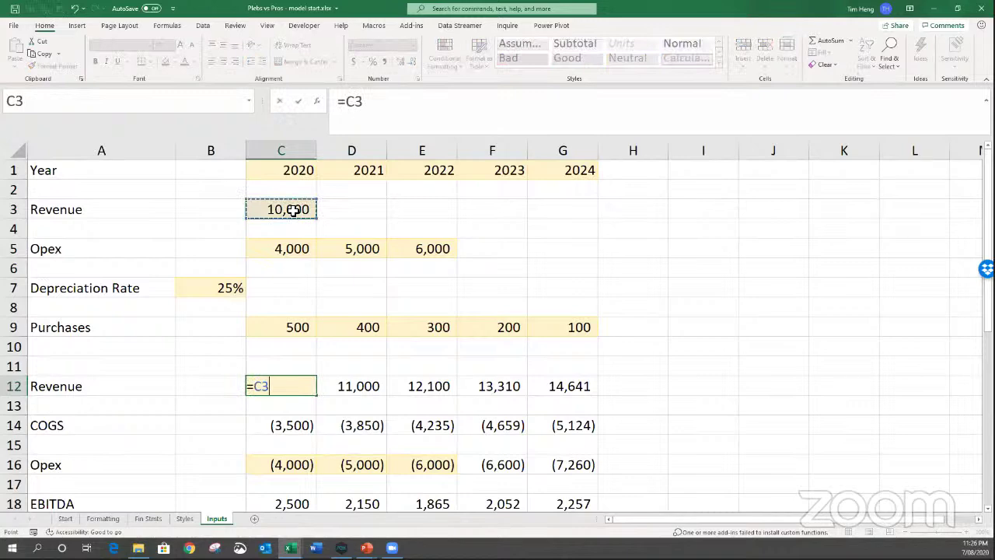
{"action": "key", "text": "Return"}
Copy only the formatting of D12 onto C12 to clear the assumption shading from the linked revenue cell.
{"action": "key", "text": "Up"}
{"action": "key", "text": "Right"}
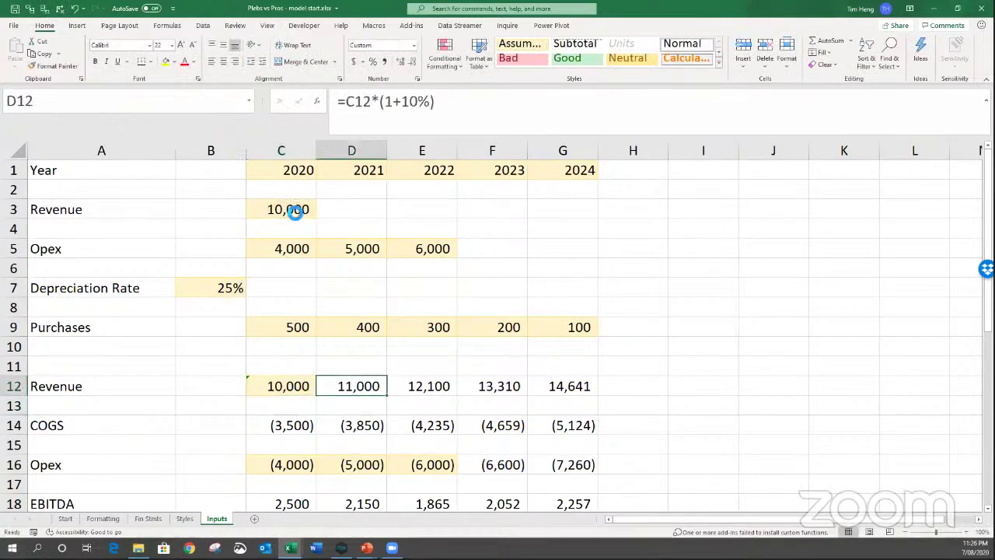
{"action": "key", "text": "ctrl+c"}
{"action": "left_click", "coordinate": [279, 386]}
{"action": "key", "text": "ctrl+alt+v"}
{"action": "key", "text": "t"}
{"action": "key", "text": "Return"}
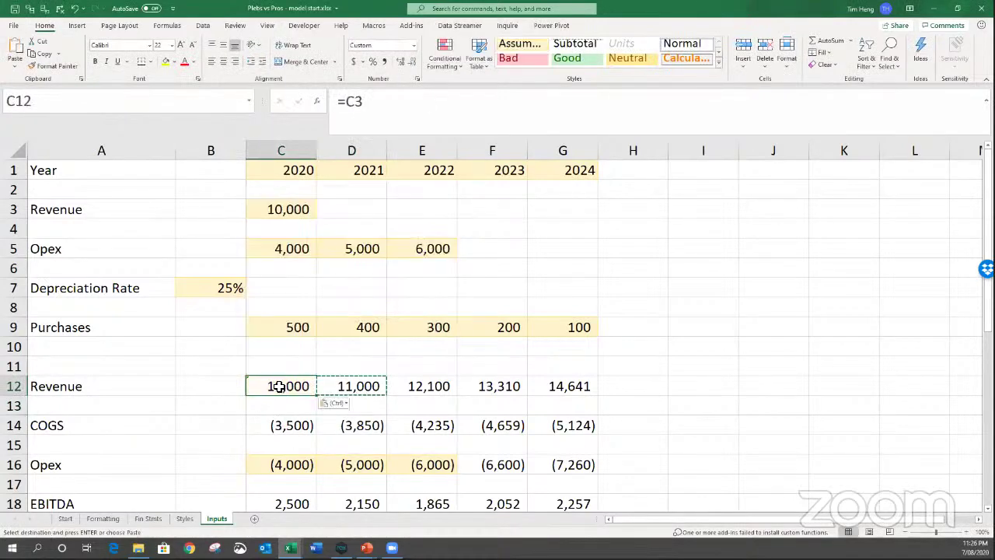
{"action": "key", "text": "Escape"}
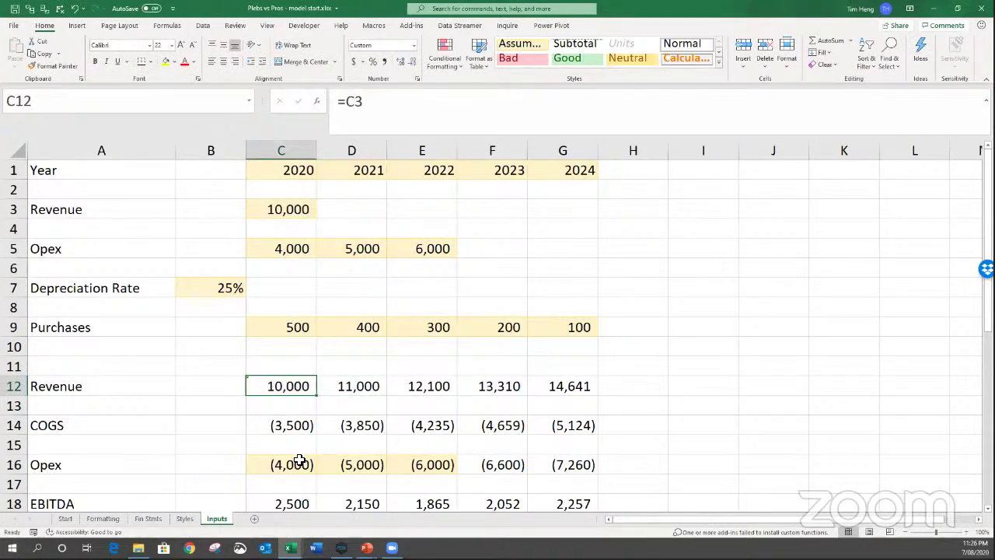
Link the 2020 to 2022 opex in C16:E16 to the negated inputs, starting with =-C5 and filling it across.
{"action": "left_click", "coordinate": [299, 459]}
{"action": "type", "text": "=-"}
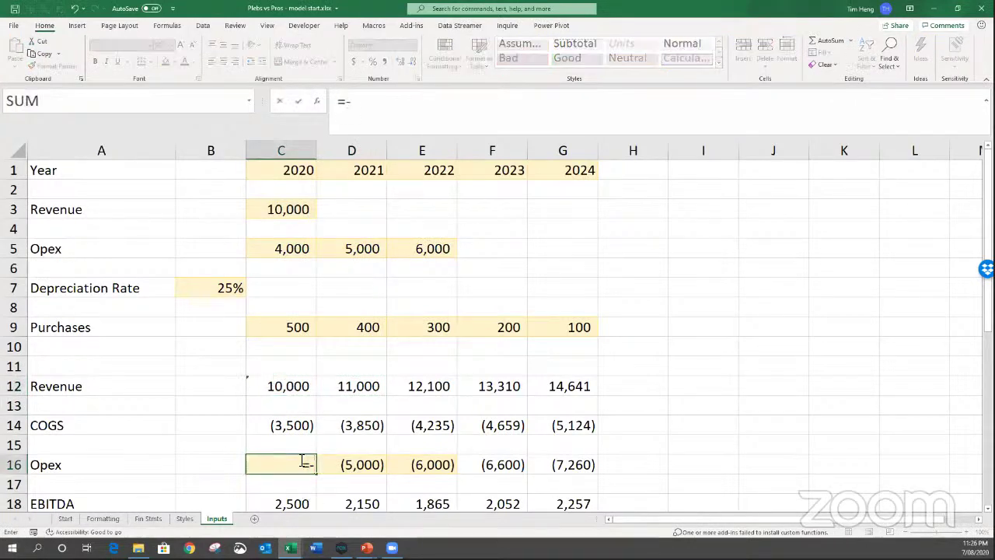
{"action": "left_click", "coordinate": [292, 248]}
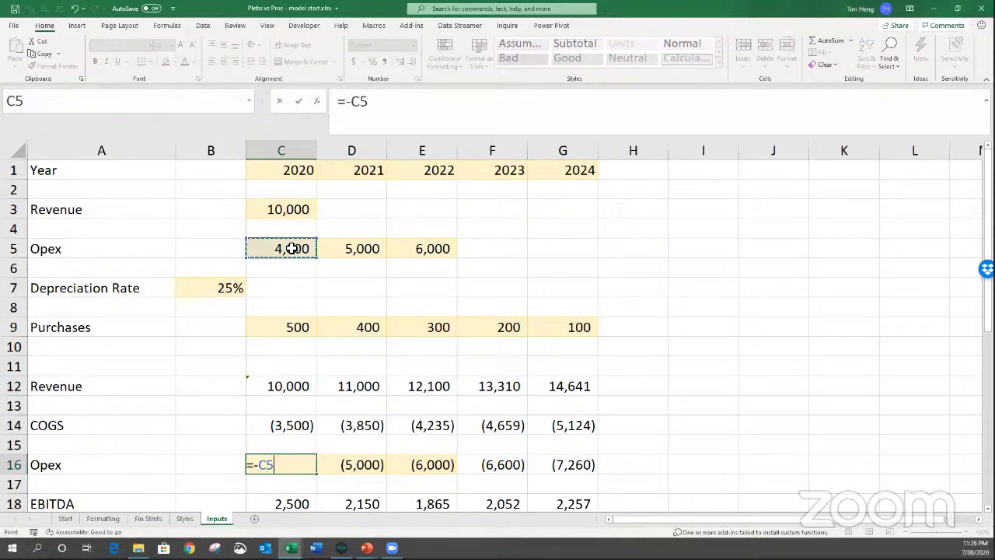
{"action": "key", "text": "ctrl+Return"}
{"action": "key", "text": "shift+Right"}
{"action": "key", "text": "shift+Right"}
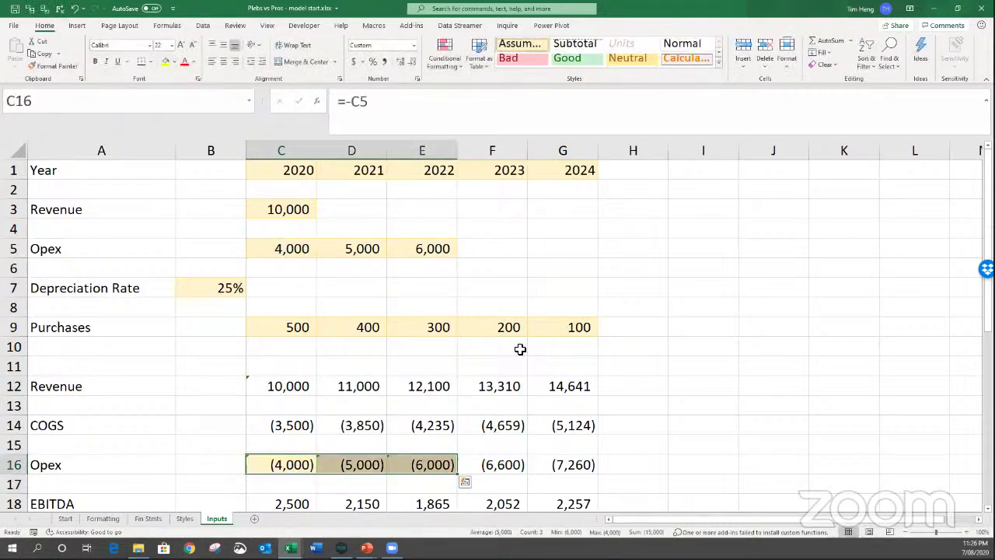
Copy only the formatting of the 2023 opex cell F16 onto the linked cells C16:E16.
{"action": "left_click", "coordinate": [505, 464]}
{"action": "key", "text": "ctrl+c"}
{"action": "left_click_drag", "start_coordinate": [429, 464], "coordinate": [301, 464]}
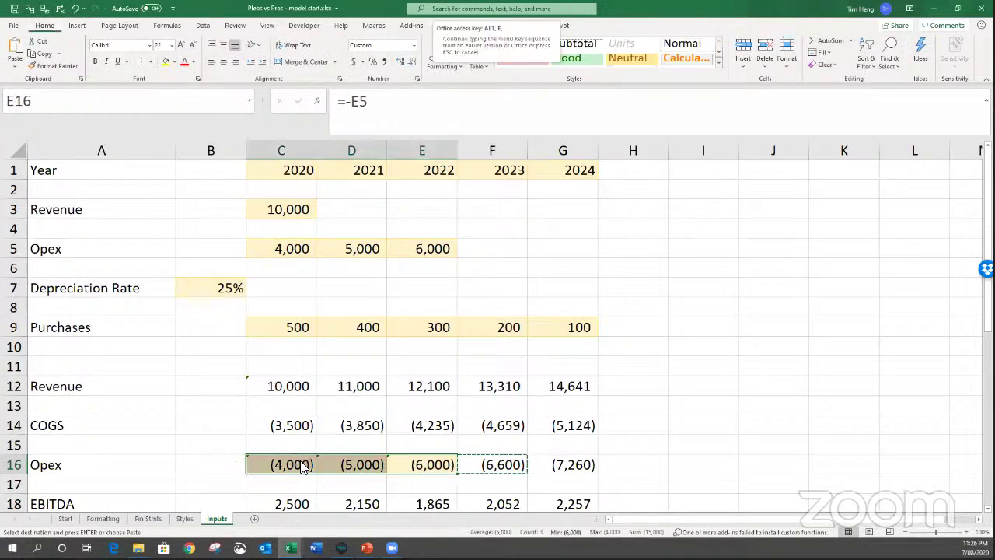
{"action": "key", "text": "Escape"}
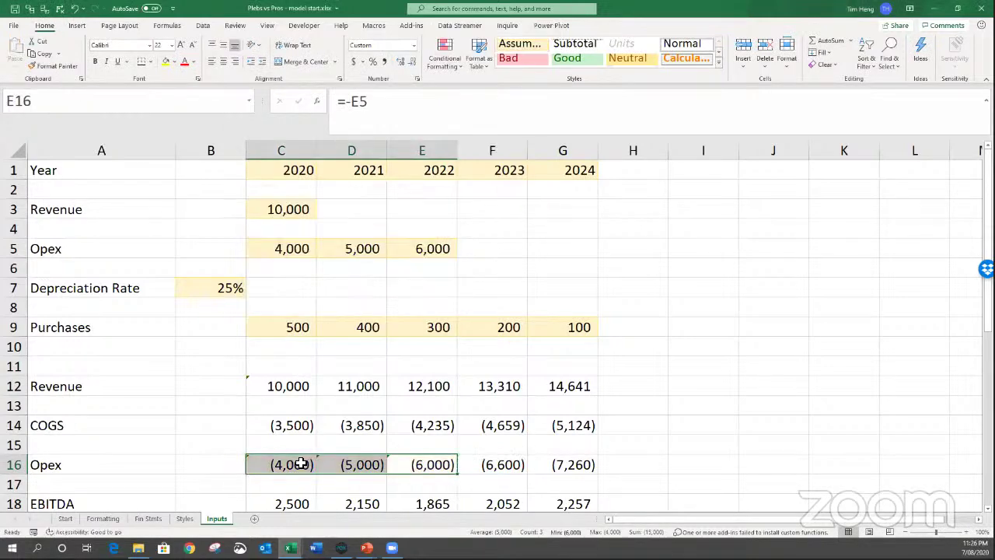
Link the lower depreciation rate in B24 to its input with the formula =B7.
{"action": "scroll", "coordinate": [199, 432], "scroll_direction": "down", "scroll_amount": 3}
{"action": "left_click", "coordinate": [224, 447]}
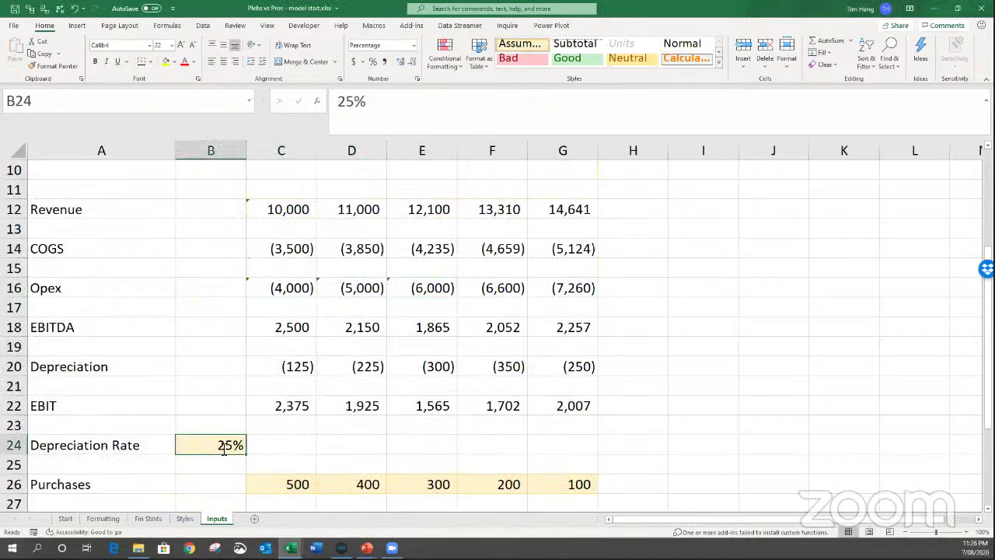
{"action": "type", "text": "="}
{"action": "key", "text": "ctrl+Up"}
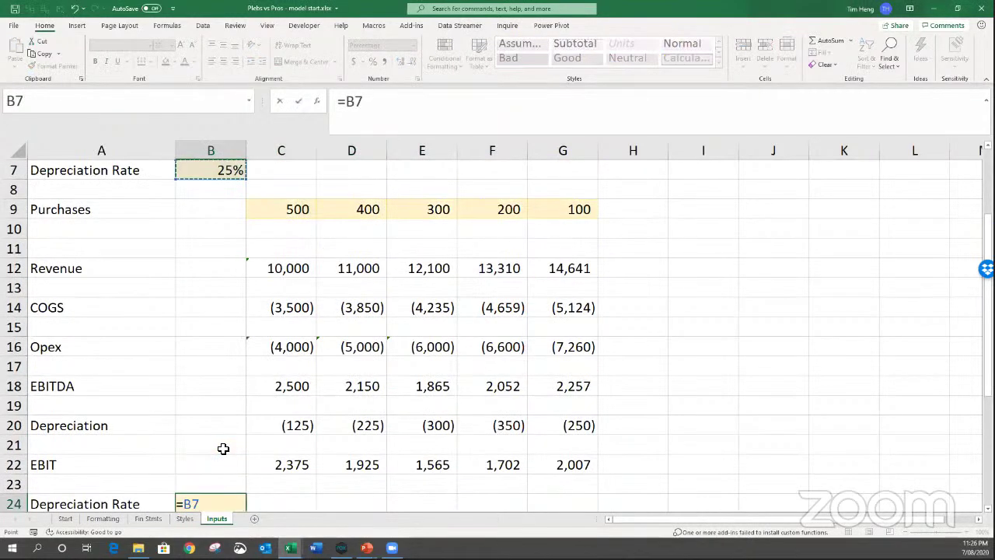
{"action": "key", "text": "Return"}
Link the lower Purchases row to its inputs by entering =C9 in C26 and filling it across to G26.
{"action": "left_click", "coordinate": [301, 505]}
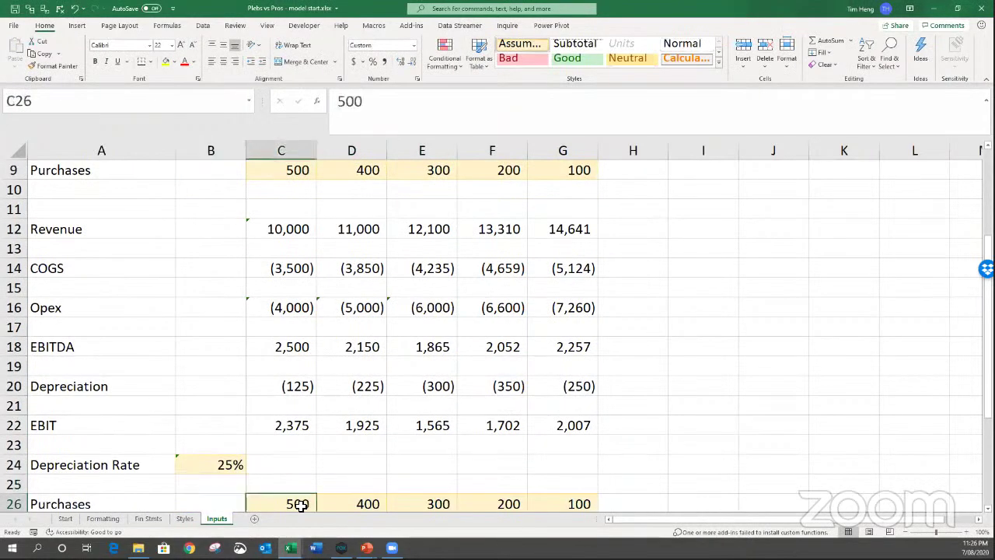
{"action": "type", "text": "="}
{"action": "scroll", "coordinate": [231, 229], "scroll_direction": "up", "scroll_amount": 1}
{"action": "left_click", "coordinate": [286, 209]}
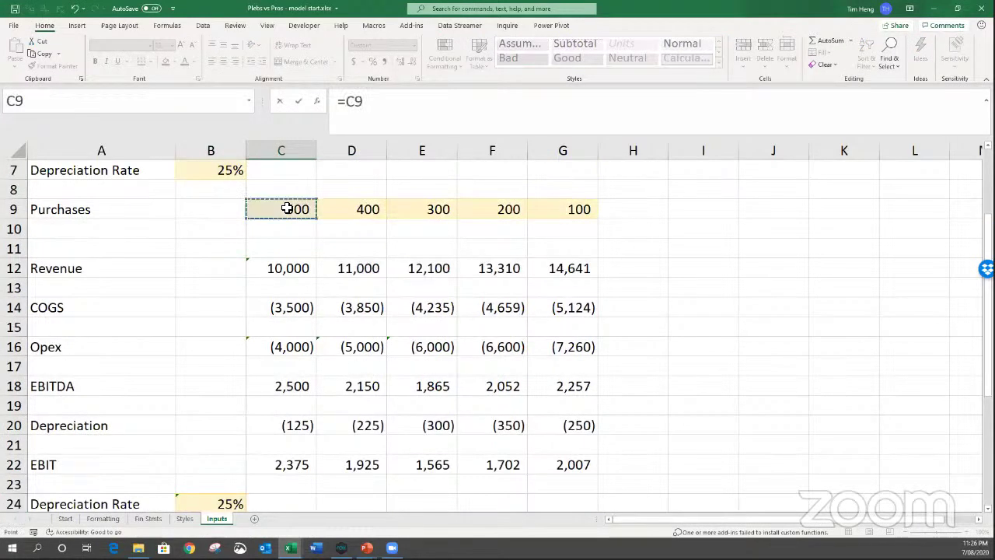
{"action": "key", "text": "ctrl+Return"}
{"action": "key", "text": "ctrl+shift+Right"}
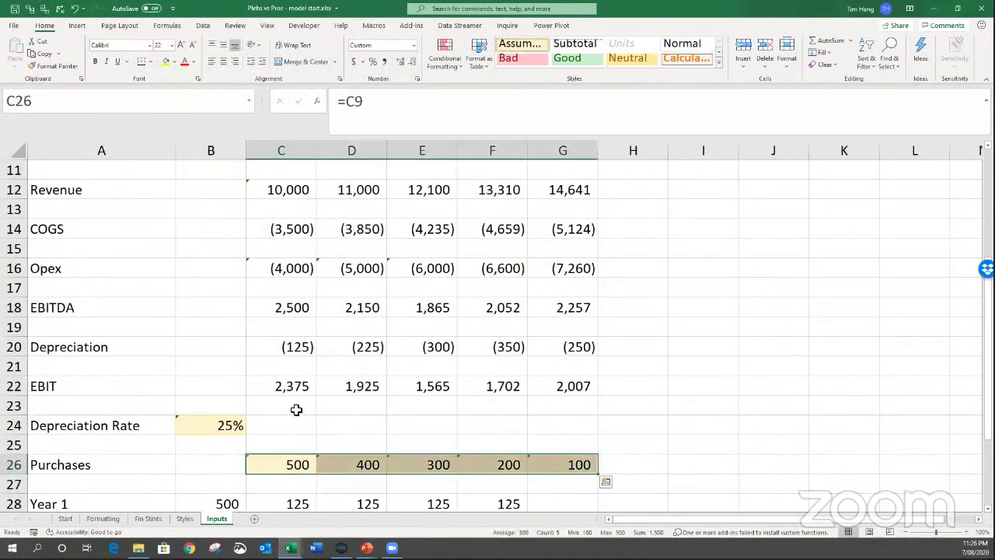
Copy only the formatting of the 2020 EBIT cell C22 onto the linked purchases in C26:G26.
{"action": "left_click", "coordinate": [299, 391]}
{"action": "key", "text": "ctrl+c"}
{"action": "left_click_drag", "start_coordinate": [296, 464], "coordinate": [581, 466]}
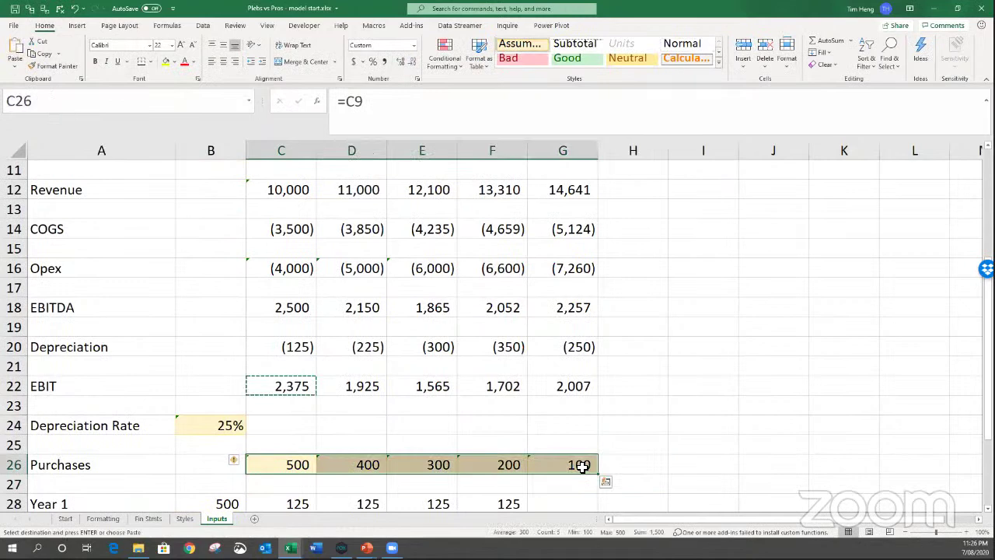
{"action": "key", "text": "ctrl+alt+v"}
{"action": "key", "text": "t"}
{"action": "key", "text": "Return"}
Apply the copied EBIT cell formatting to the depreciation rate in B24 and format it as a percentage.
{"action": "left_click", "coordinate": [187, 425]}
{"action": "key", "text": "ctrl+alt+v"}
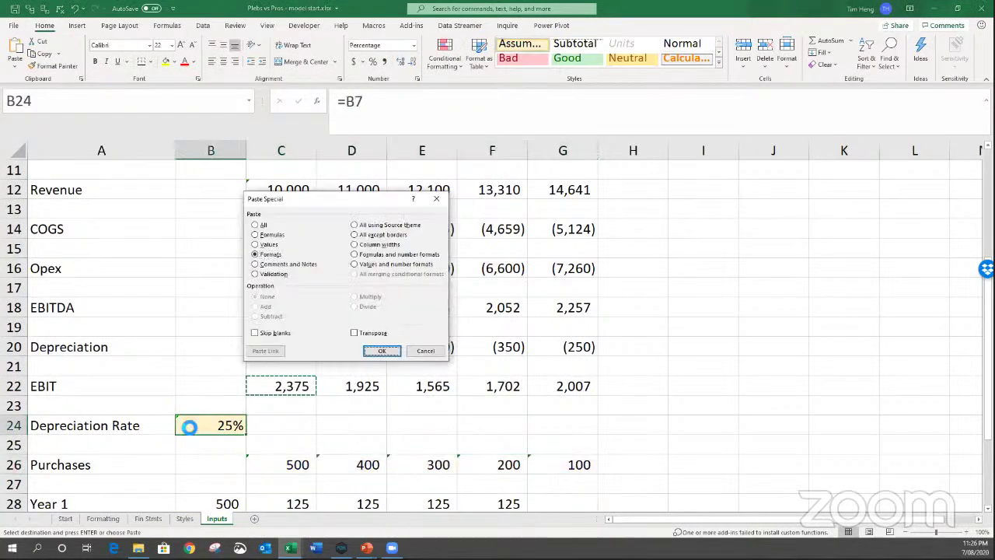
{"action": "key", "text": "t"}
{"action": "key", "text": "Return"}
{"action": "key", "text": "Escape"}
{"action": "left_click", "coordinate": [373, 63]}
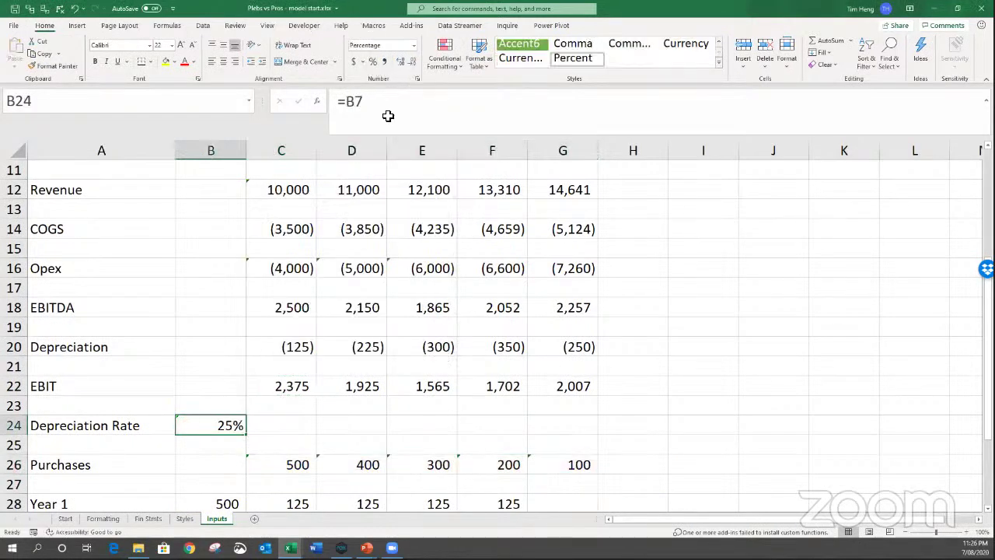
Insert two rows above the Revenue input at row 3 and enter the section title Inputs in A3.
{"action": "left_click", "coordinate": [228, 389]}
{"action": "scroll", "coordinate": [228, 389], "scroll_direction": "up", "scroll_amount": 3}
{"action": "left_click", "coordinate": [78, 217]}
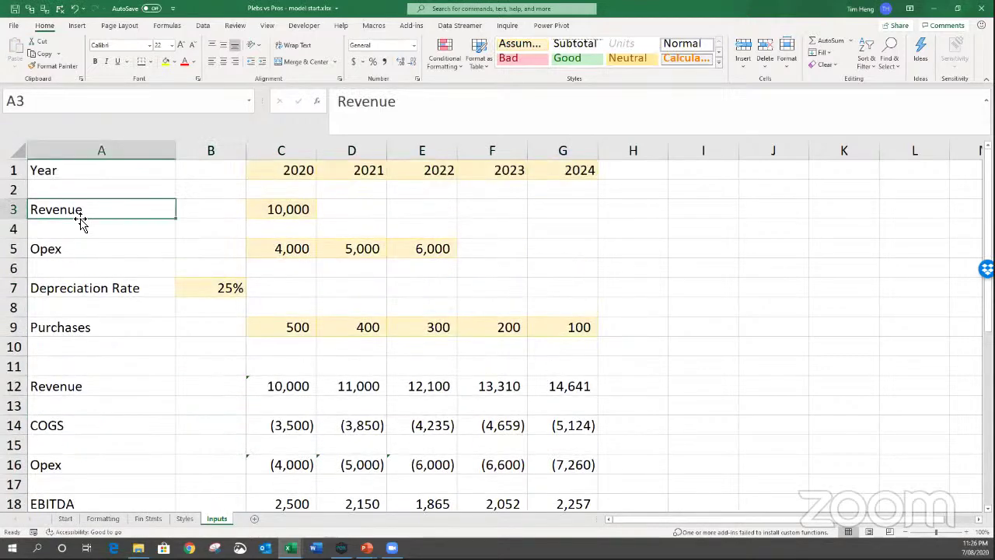
{"action": "key", "text": "shift+space"}
{"action": "key", "text": "ctrl+shift+plus"}
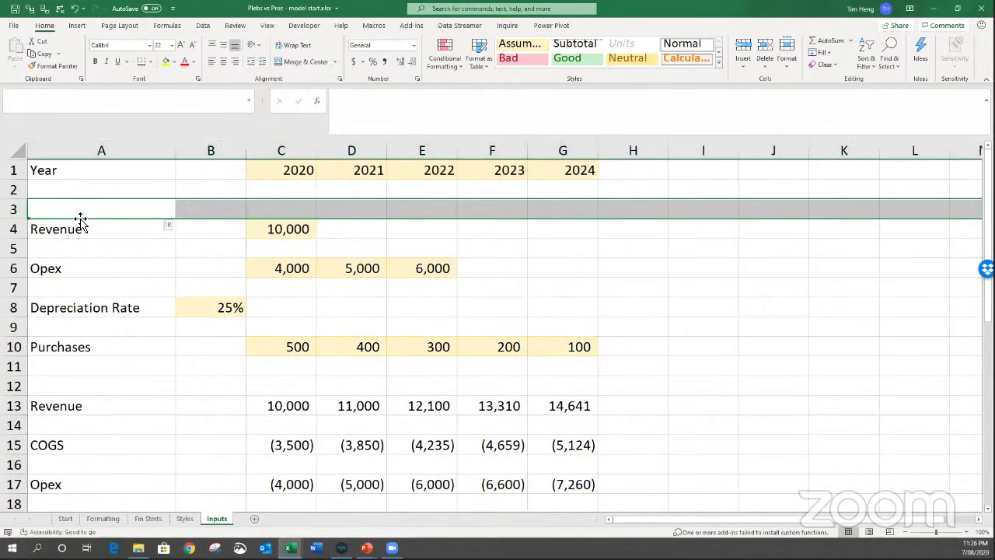
{"action": "key", "text": "ctrl+shift+plus"}
{"action": "type", "text": "Inputs"}
{"action": "key", "text": "Return"}
Apply the Heading 1 cell style to the Inputs title row across A3:G3.
{"action": "key", "text": "Up"}
{"action": "key", "text": "shift+Right"}
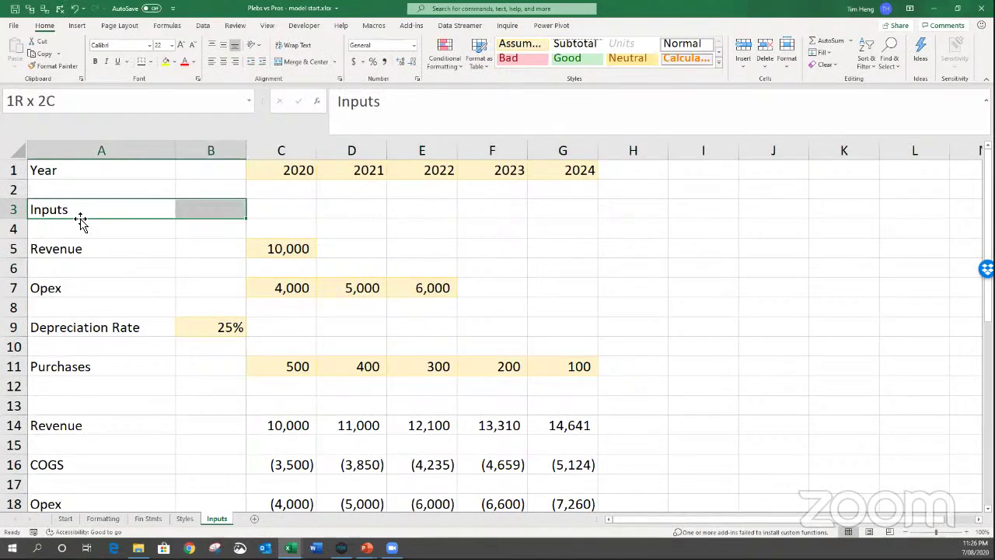
{"action": "key", "text": "shift+Right"}
{"action": "key", "text": "shift+Right"}
{"action": "key", "text": "shift+Right"}
{"action": "key", "text": "shift+Right"}
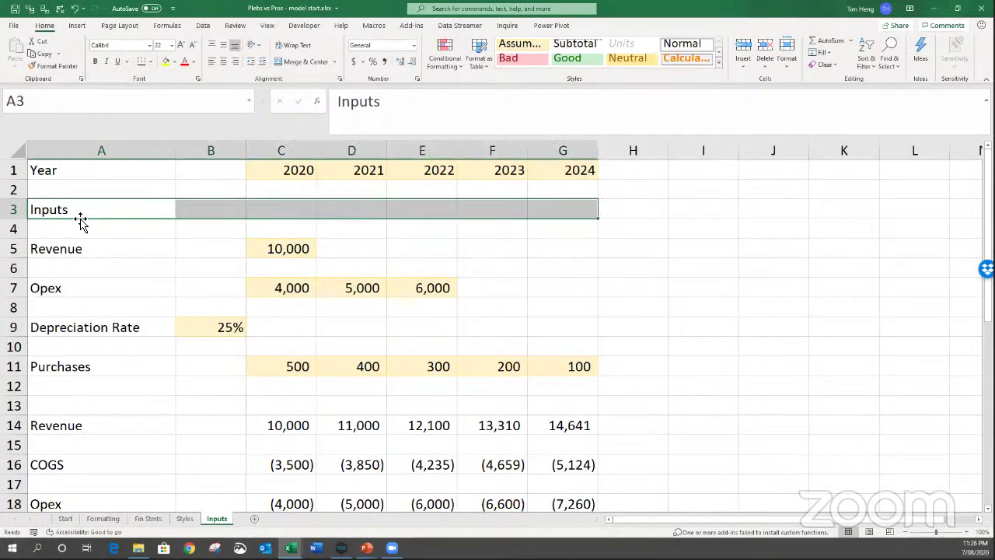
{"action": "left_click", "coordinate": [718, 64]}
{"action": "left_click", "coordinate": [510, 178]}
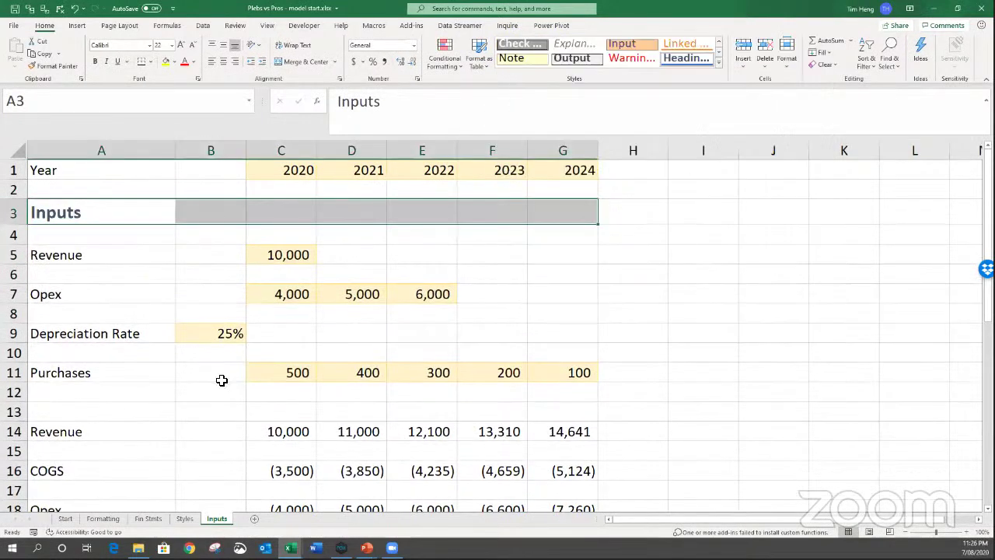
Insert two blank rows at row 13, between the Purchases inputs and the Revenue calculations.
{"action": "left_click", "coordinate": [111, 413]}
{"action": "key", "text": "shift+space"}
{"action": "key", "text": "ctrl+shift+plus"}
{"action": "key", "text": "ctrl+shift+plus"}
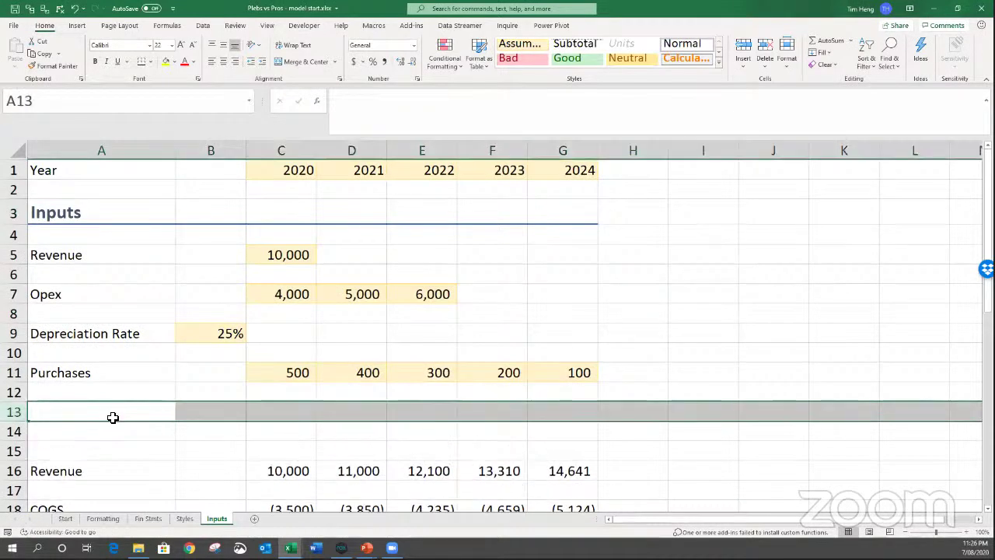
Enter the section title Calculations in A14 and apply the Heading 1 cell style across A14:G14.
{"action": "key", "text": "Down"}
{"action": "type", "text": "Calculations"}
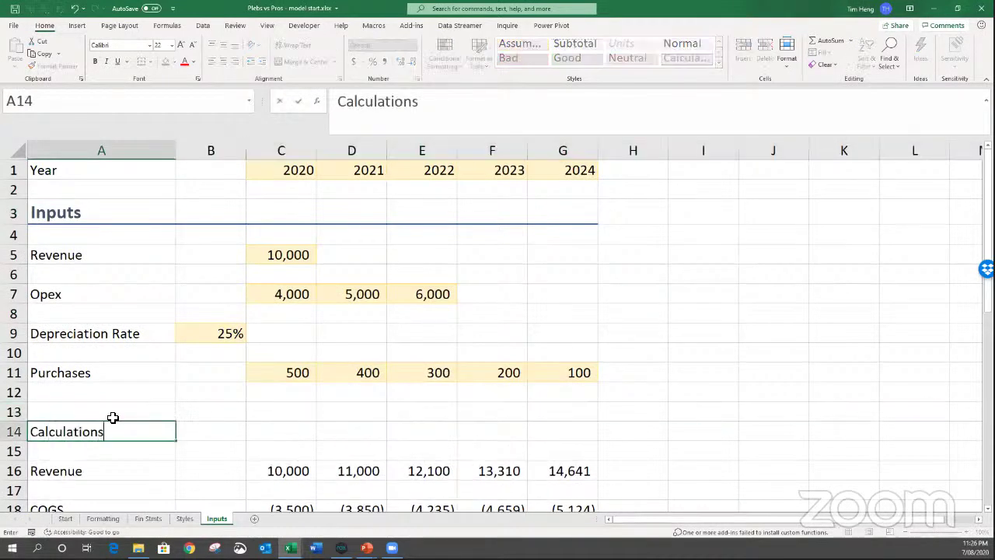
{"action": "key", "text": "Return"}
{"action": "key", "text": "Up"}
{"action": "left_click", "coordinate": [560, 434], "text": "shift"}
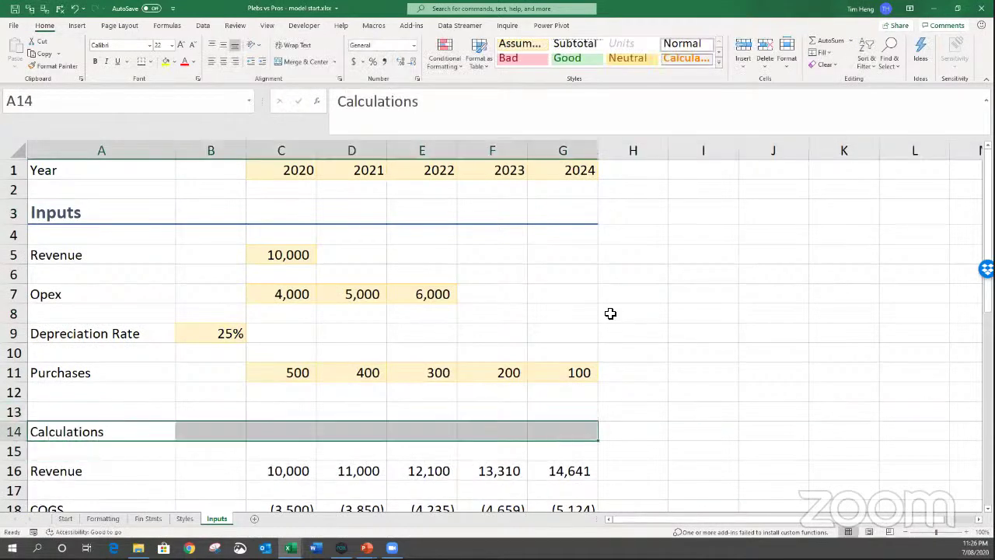
{"action": "left_click", "coordinate": [718, 59]}
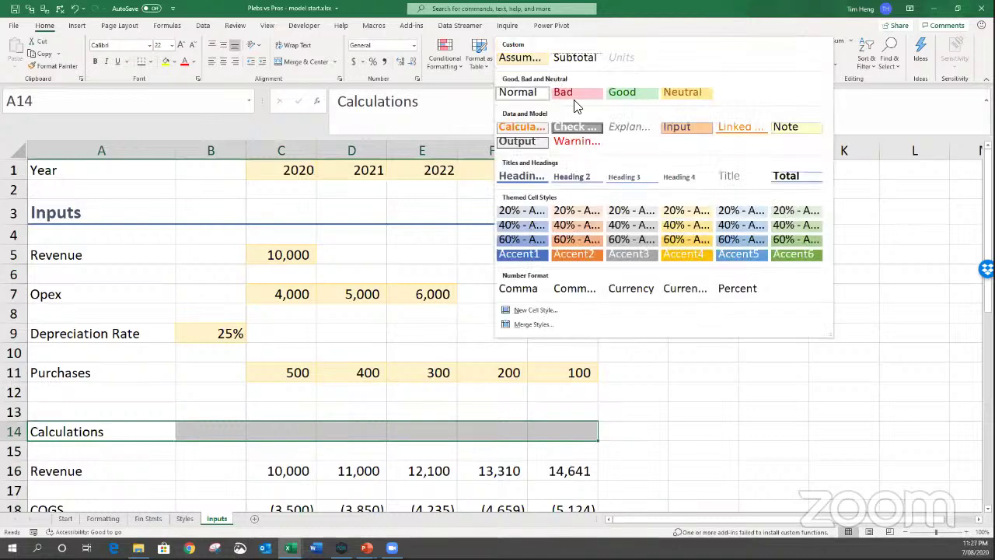
{"action": "left_click", "coordinate": [513, 176]}
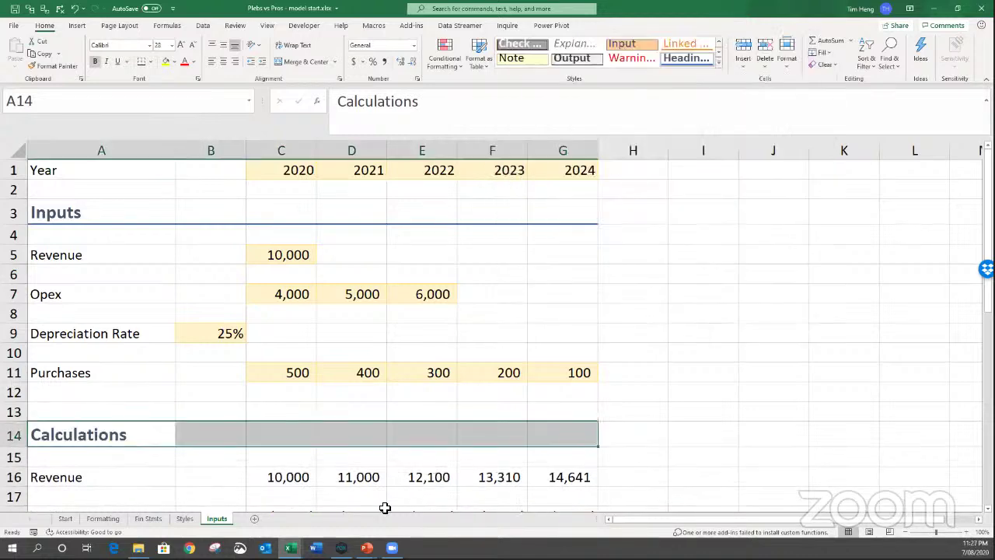
{"action": "left_click", "coordinate": [148, 389]}
{"action": "scroll", "coordinate": [148, 389], "scroll_direction": "down", "scroll_amount": 1}
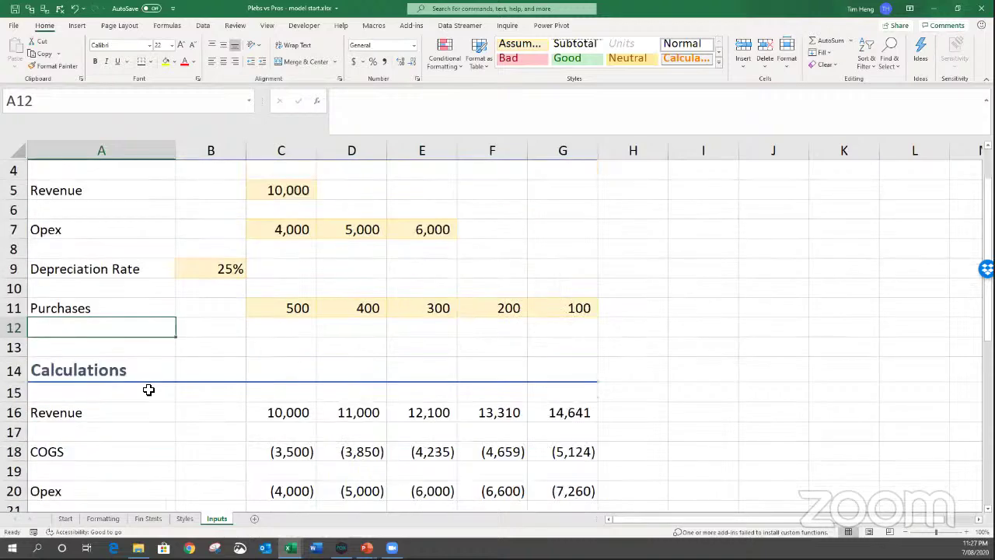
{"action": "scroll", "coordinate": [78, 234], "scroll_direction": "up", "scroll_amount": 1}
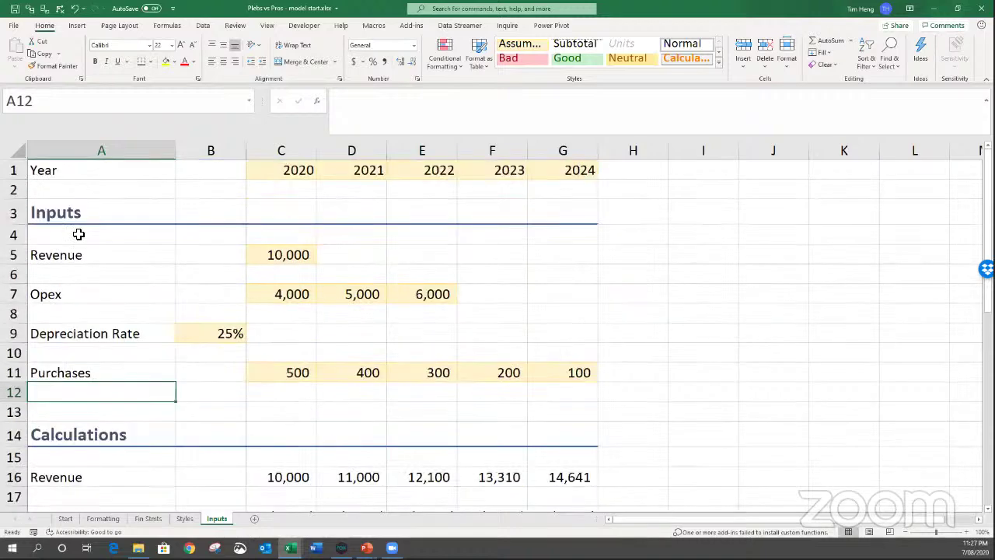
Examine the Inputs and Calculations sections, checking the Revenue, COGS and Opex formulas for hard-coded assumptions.
{"action": "left_click_drag", "start_coordinate": [13, 216], "coordinate": [26, 390]}
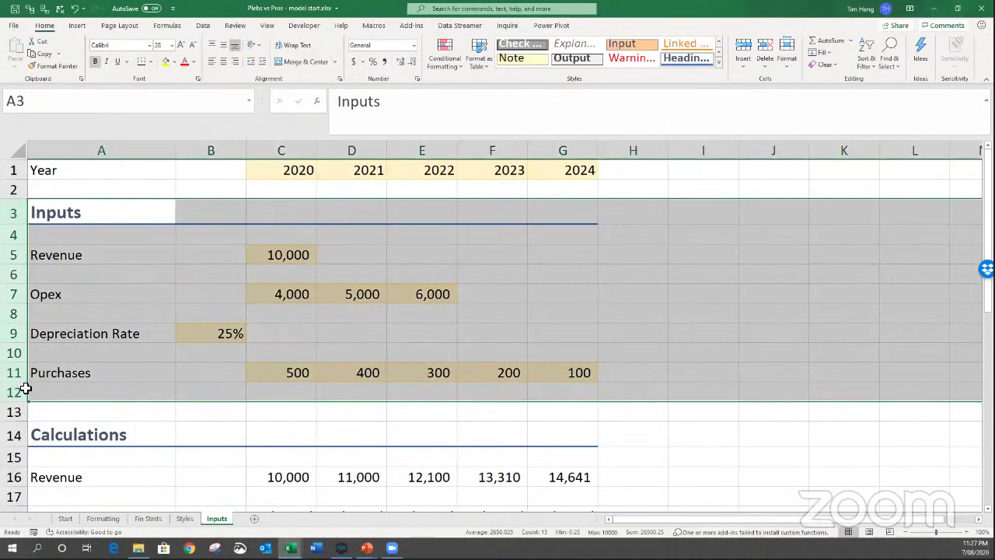
{"action": "scroll", "coordinate": [31, 387], "scroll_direction": "down", "scroll_amount": 4}
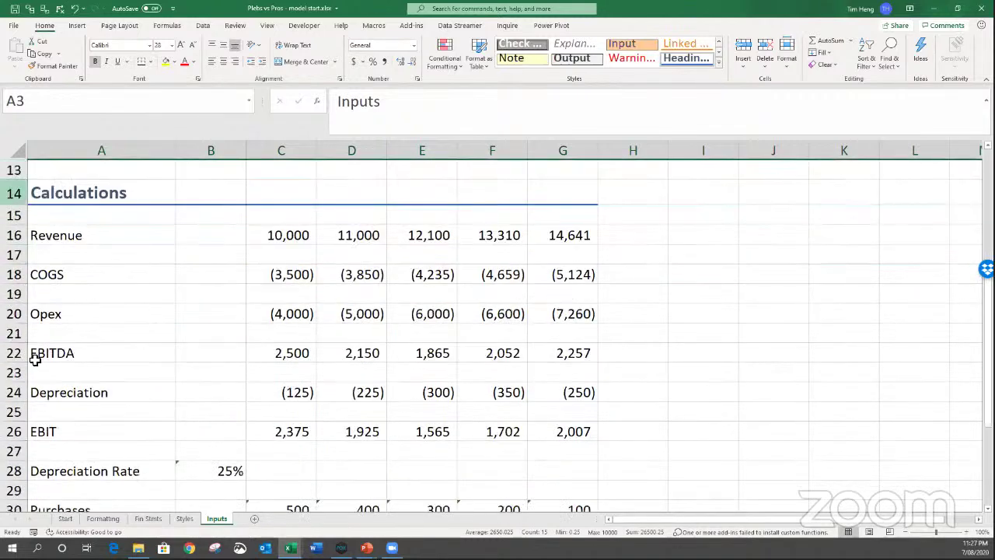
{"action": "left_click_drag", "start_coordinate": [13, 193], "coordinate": [63, 481]}
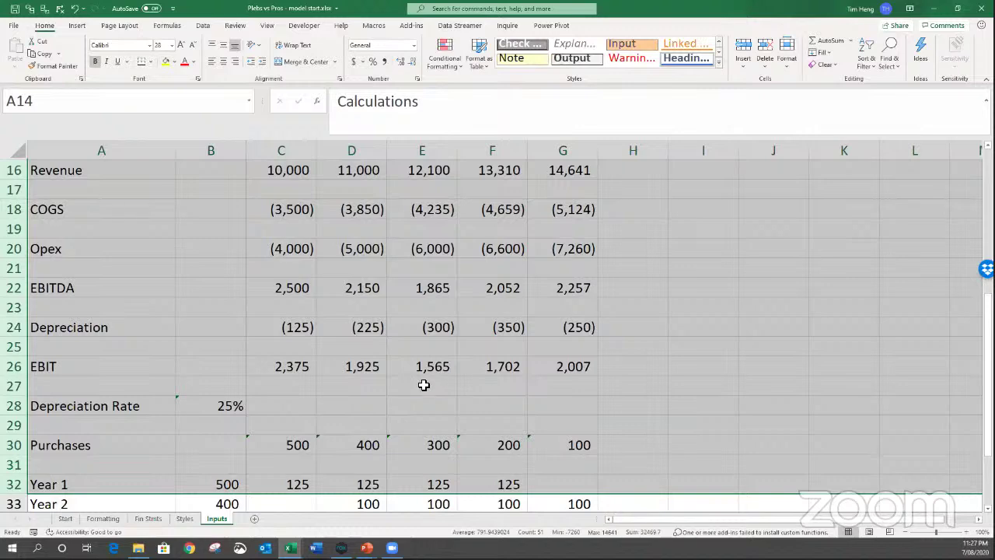
{"action": "key", "text": "ctrl+Home"}
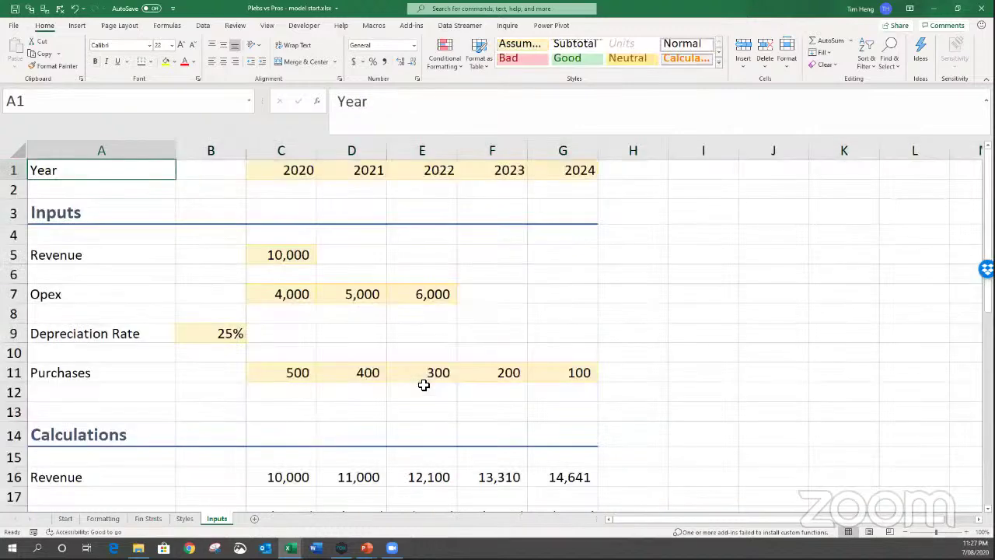
{"action": "left_click_drag", "start_coordinate": [199, 242], "coordinate": [689, 391]}
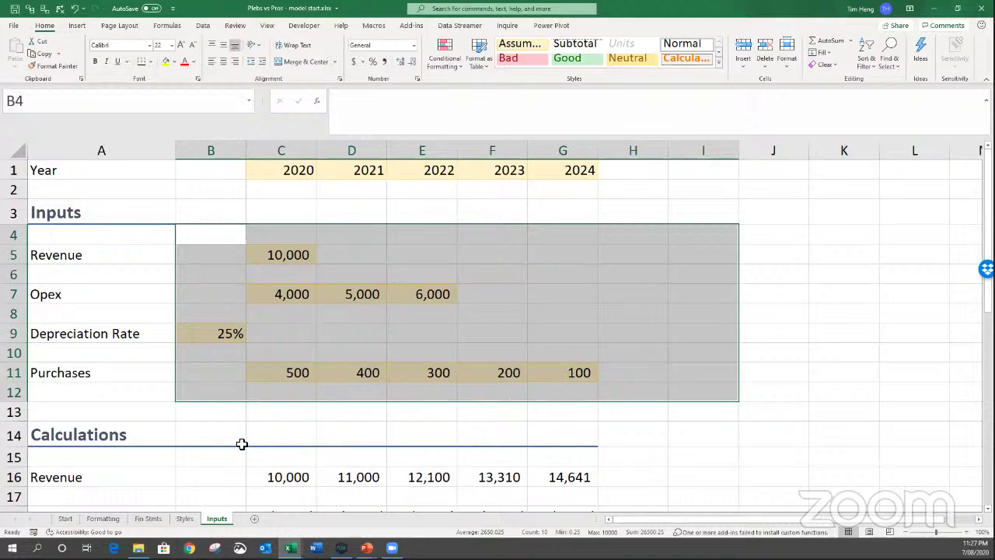
{"action": "scroll", "coordinate": [255, 444], "scroll_direction": "down", "scroll_amount": 1}
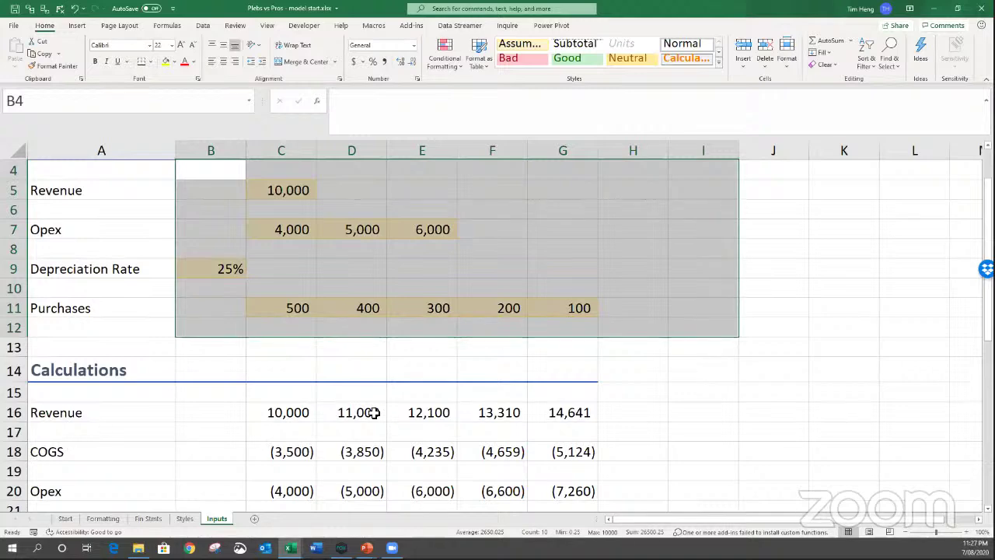
{"action": "left_click", "coordinate": [374, 413]}
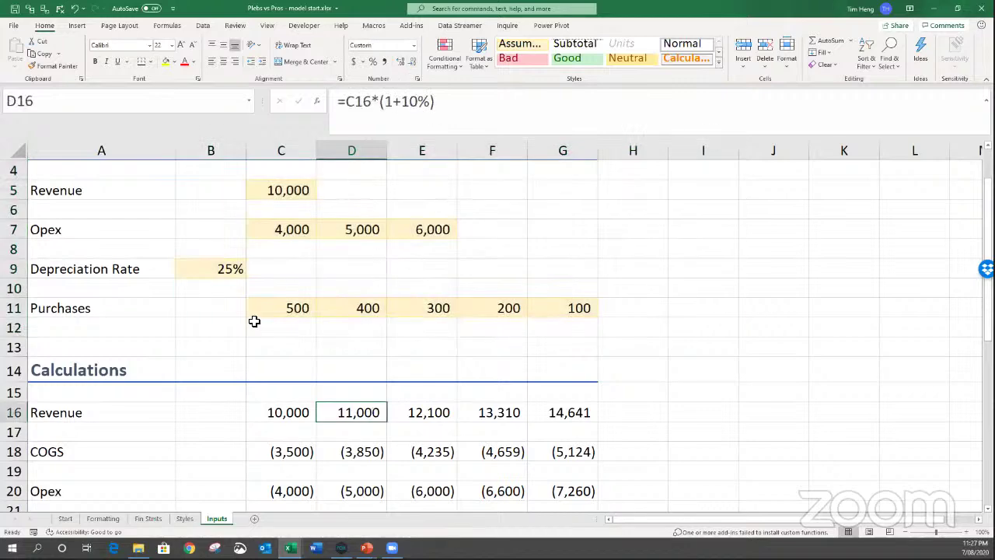
{"action": "left_click", "coordinate": [287, 451]}
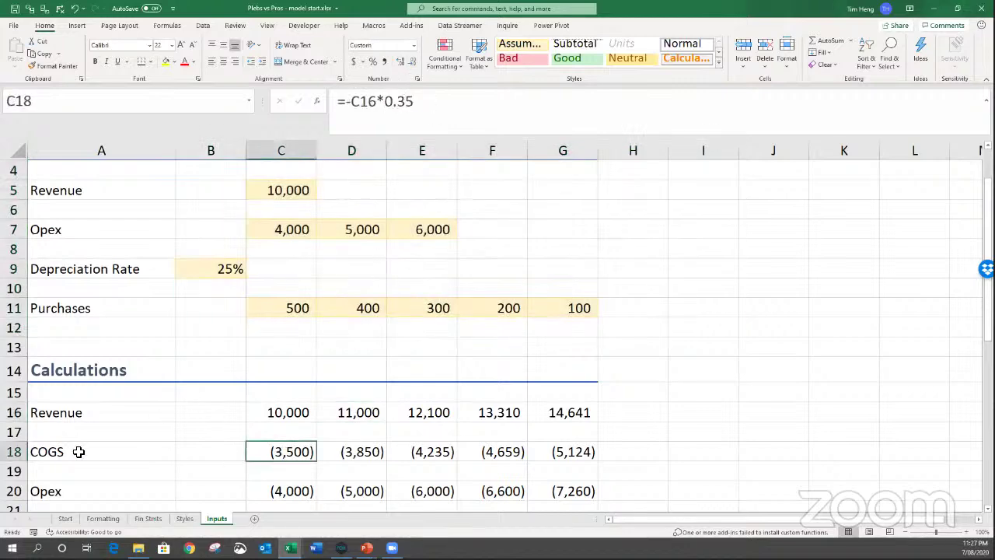
{"action": "left_click", "coordinate": [490, 491]}
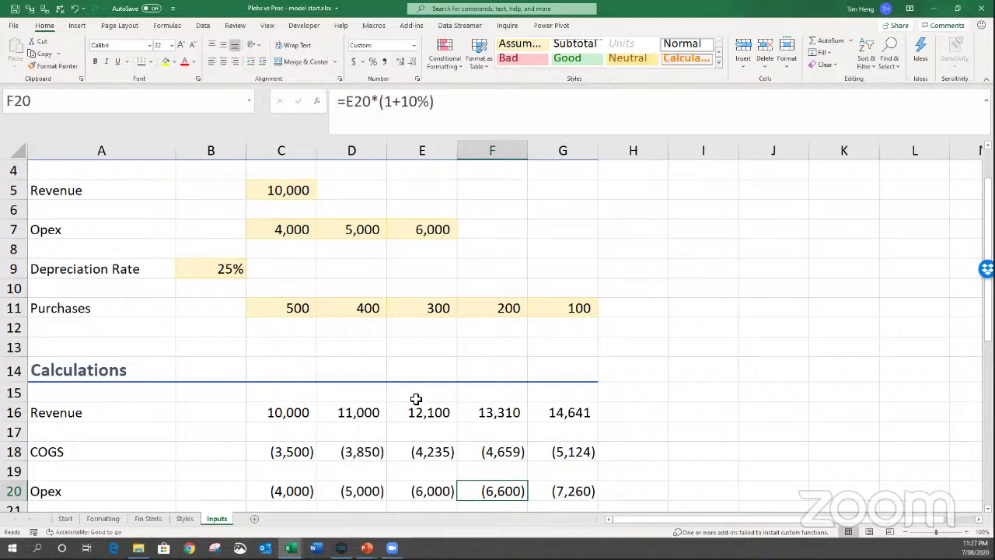
{"action": "left_click", "coordinate": [270, 409]}
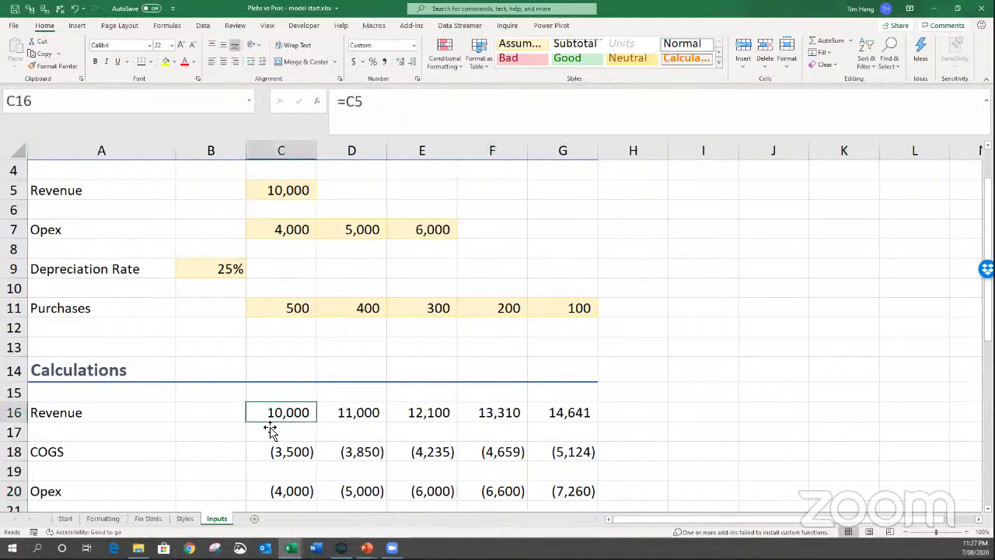
{"action": "key", "text": "Right"}
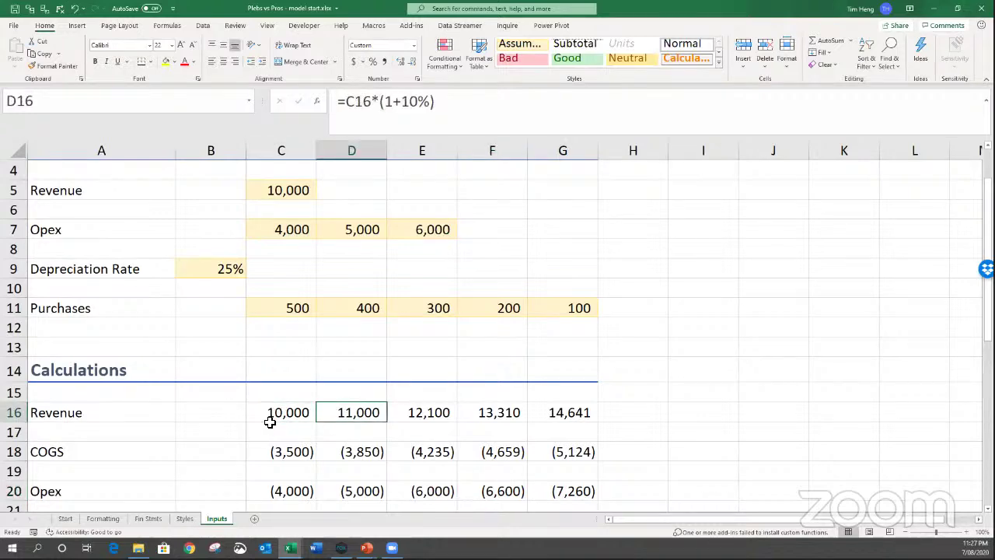
{"action": "left_click", "coordinate": [563, 413], "text": "shift"}
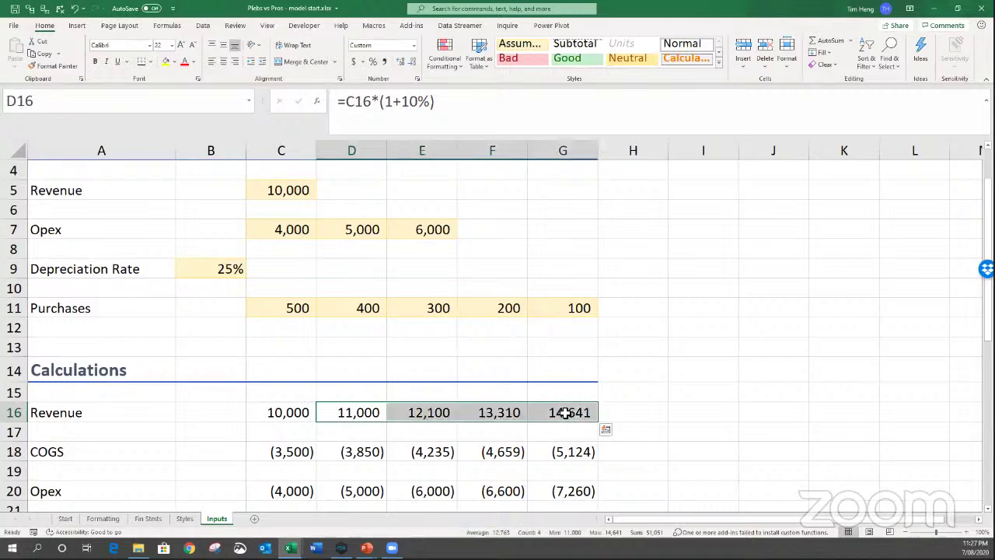
Insert two rows above Opex in the Inputs section and label cell A7 "Revenue Growth".
{"action": "left_click", "coordinate": [16, 211]}
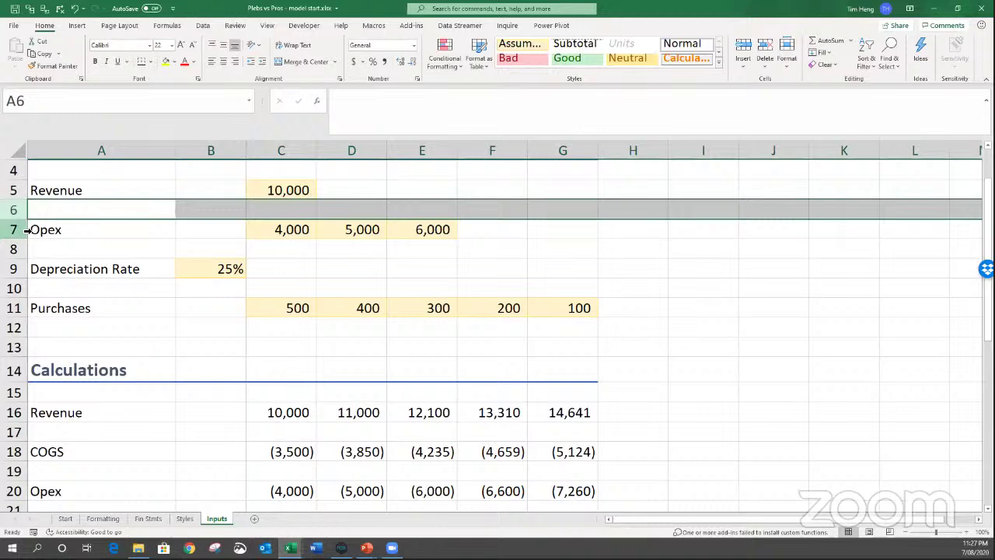
{"action": "left_click", "coordinate": [27, 231]}
{"action": "left_click_drag", "start_coordinate": [25, 230], "coordinate": [24, 250]}
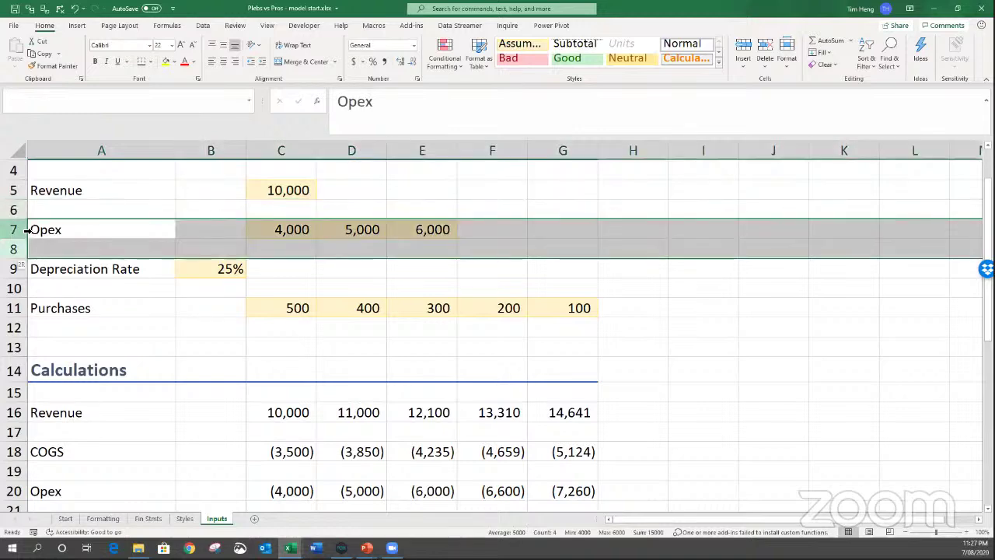
{"action": "key", "text": "ctrl+shift+plus"}
{"action": "left_click", "coordinate": [28, 230]}
{"action": "type", "text": "Revenue Growth"}
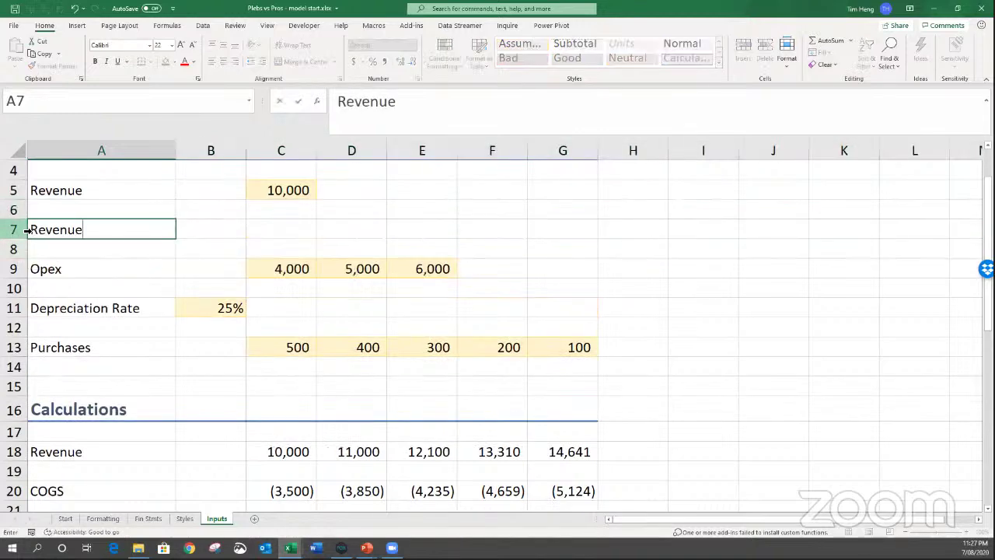
{"action": "key", "text": "Return"}
Copy the Depreciation Rate input cell to B7 and set the Revenue Growth rate to 10%.
{"action": "left_click", "coordinate": [231, 305]}
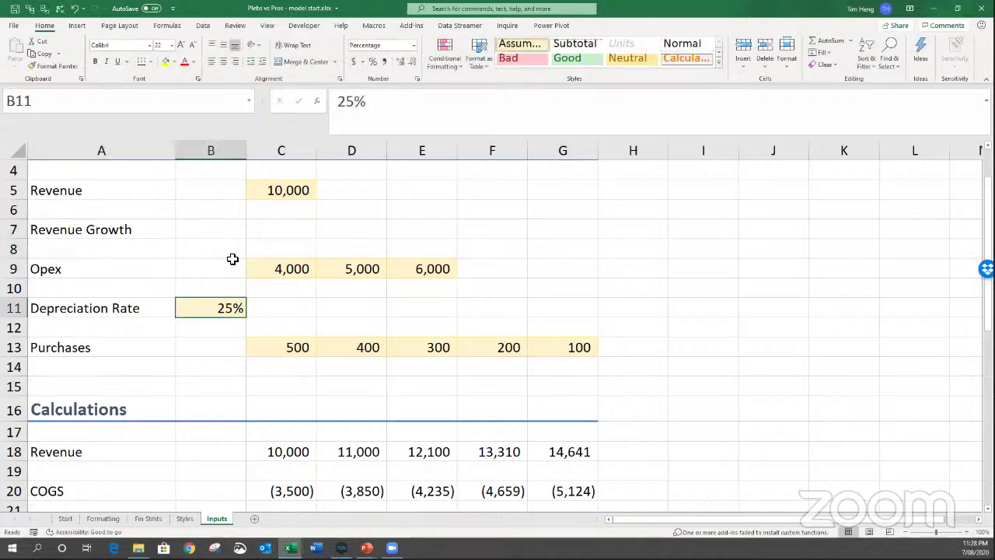
{"action": "key", "text": "ctrl+c"}
{"action": "left_click", "coordinate": [230, 228]}
{"action": "key", "text": "ctrl+v"}
{"action": "type", "text": "10"}
{"action": "key", "text": "Return"}
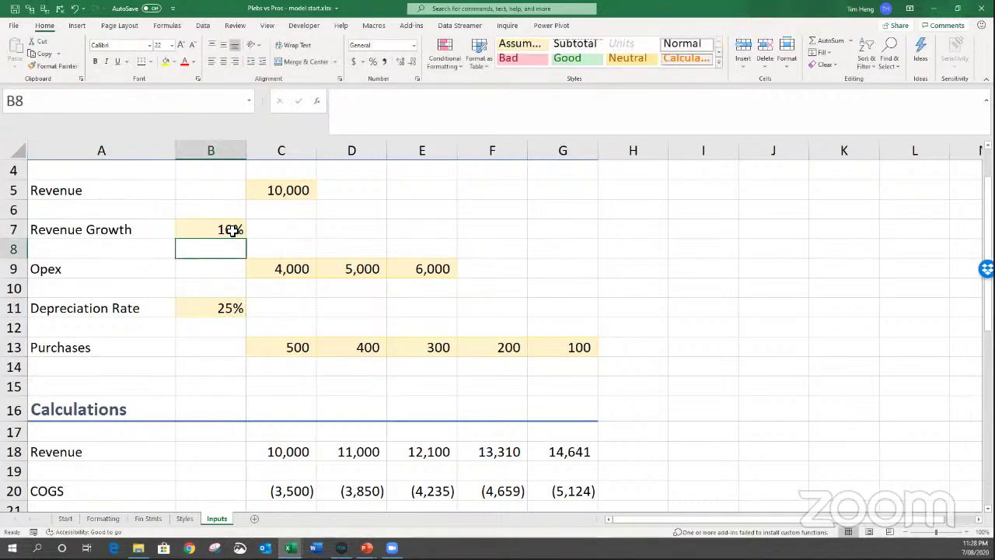
Check the hard-coded rate in the first COGS formula, and insert two rows above Opex in the Inputs section.
{"action": "left_click", "coordinate": [286, 490]}
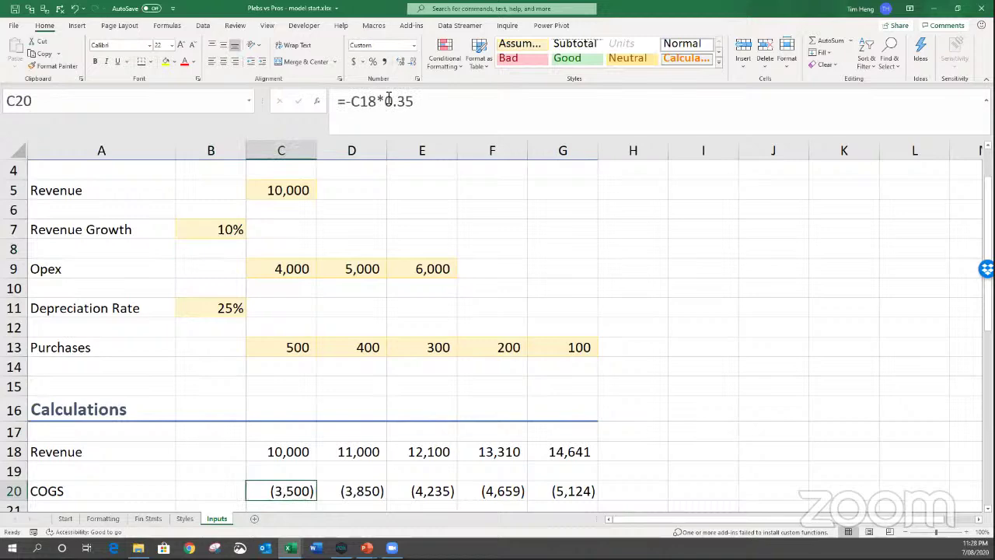
{"action": "left_click_drag", "start_coordinate": [387, 99], "coordinate": [480, 101]}
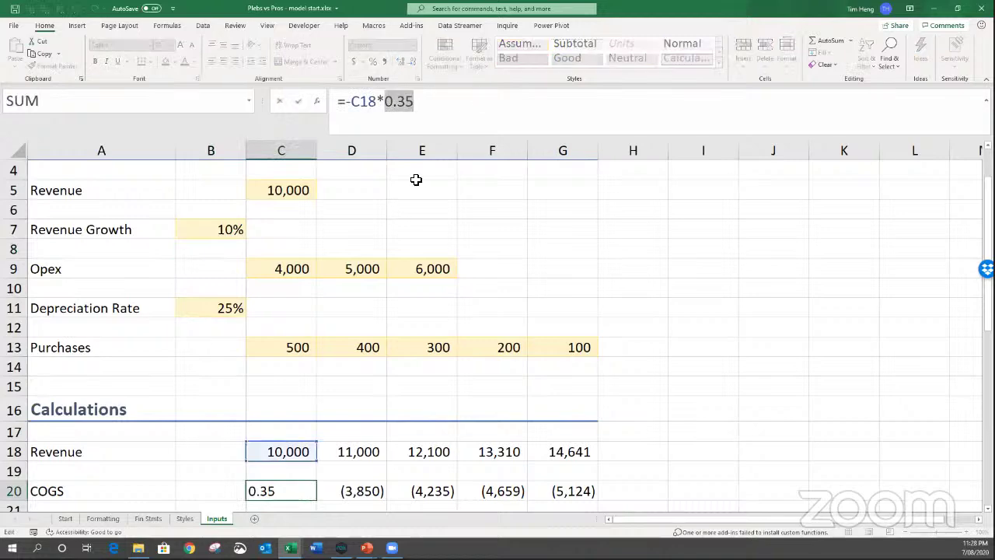
{"action": "key", "text": "Escape"}
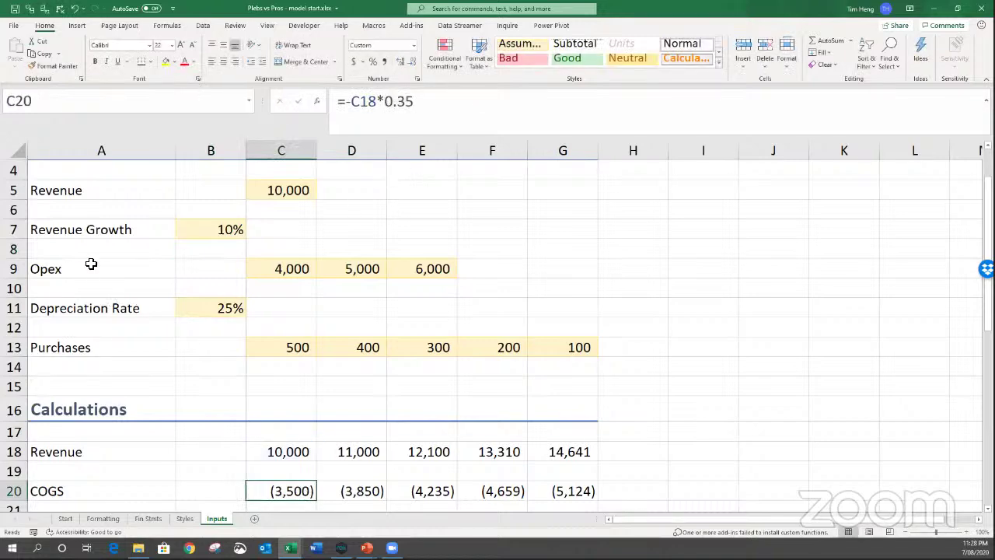
{"action": "left_click", "coordinate": [91, 264]}
{"action": "key", "text": "shift+space"}
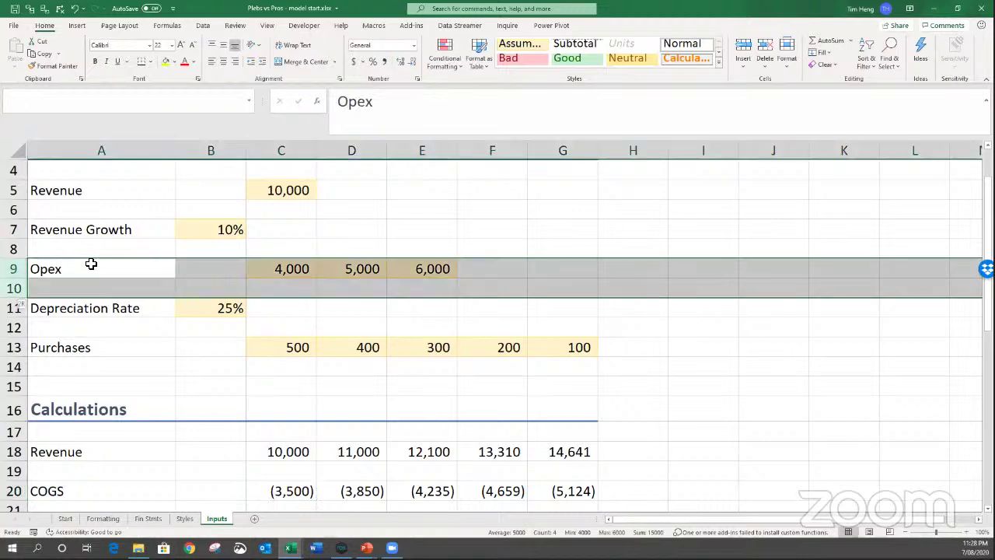
{"action": "key", "text": "shift+Down"}
{"action": "key", "text": "ctrl+shift+plus"}
Copy the Revenue Growth label and its rate into A9:B9.
{"action": "key", "text": "Up"}
{"action": "key", "text": "Up"}
{"action": "key", "text": "shift+Right"}
{"action": "key", "text": "ctrl+c"}
{"action": "key", "text": "Down"}
{"action": "key", "text": "Down"}
{"action": "key", "text": "ctrl+v"}
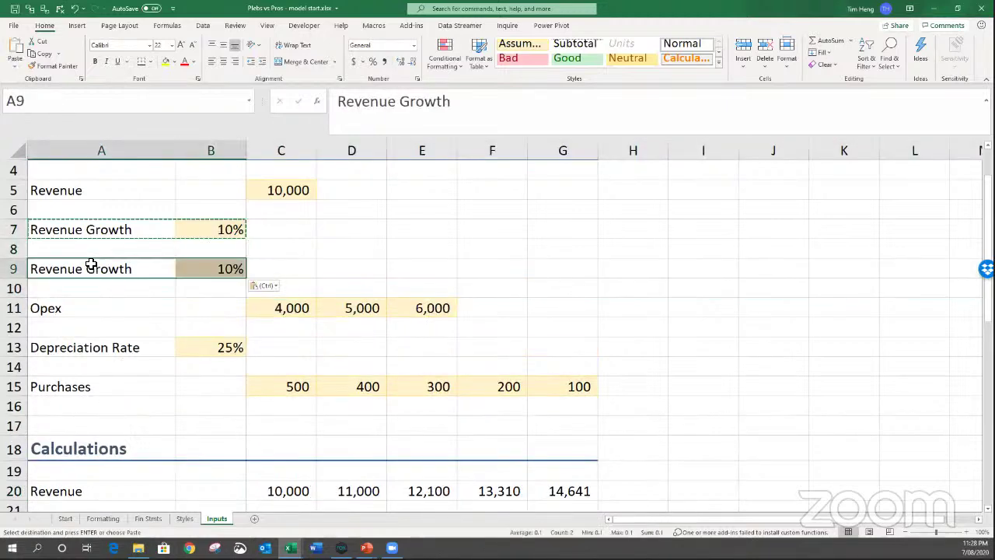
Relabel A9 as "COGS as % of Revenue" and set its rate in B9 to 35%.
{"action": "type", "text": "Cosg"}
{"action": "key", "text": "BackSpace"}
{"action": "key", "text": "BackSpace"}
{"action": "key", "text": "BackSpace"}
{"action": "key", "text": "BackSpace"}
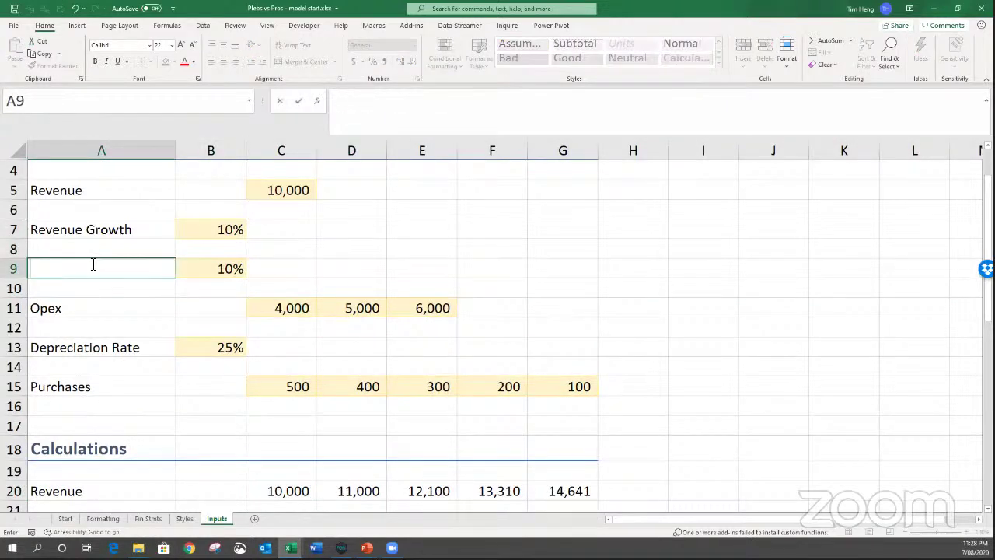
{"action": "type", "text": "COGS as % of r"}
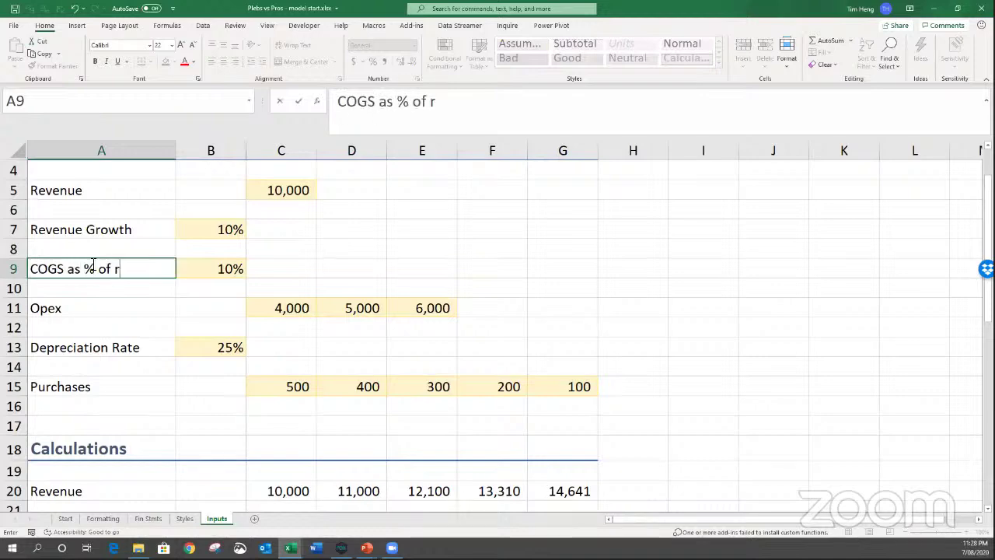
{"action": "key", "text": "BackSpace"}
{"action": "type", "text": "Revenue"}
{"action": "key", "text": "Tab"}
{"action": "type", "text": "35"}
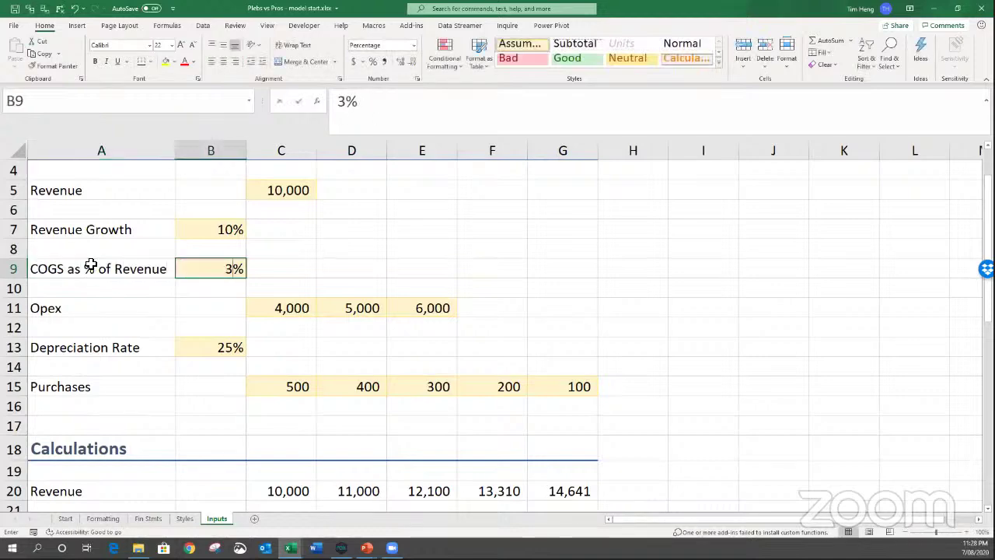
{"action": "key", "text": "Return"}
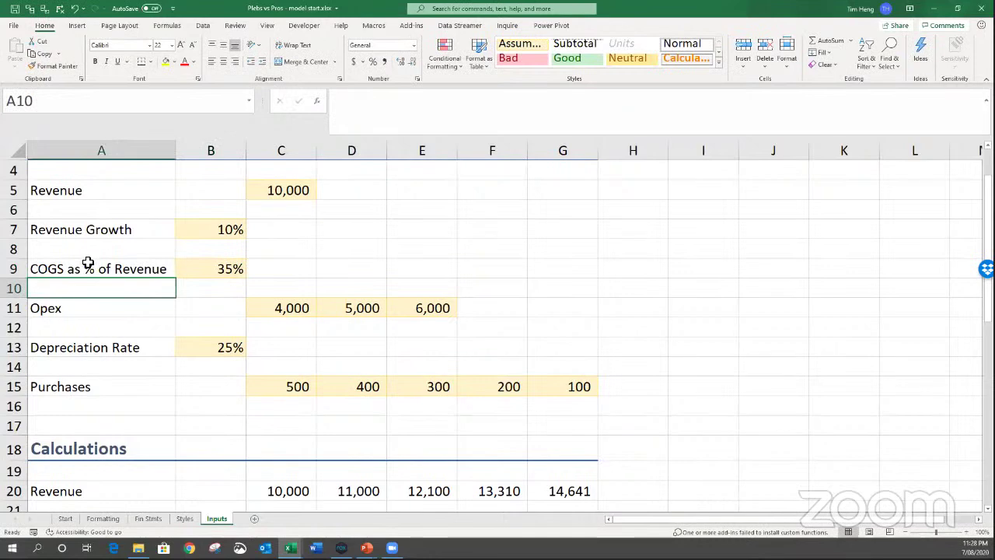
Insert two rows above Depreciation Rate in the Inputs section.
{"action": "left_click", "coordinate": [101, 347]}
{"action": "key", "text": "shift+Down"}
{"action": "key", "text": "shift+space"}
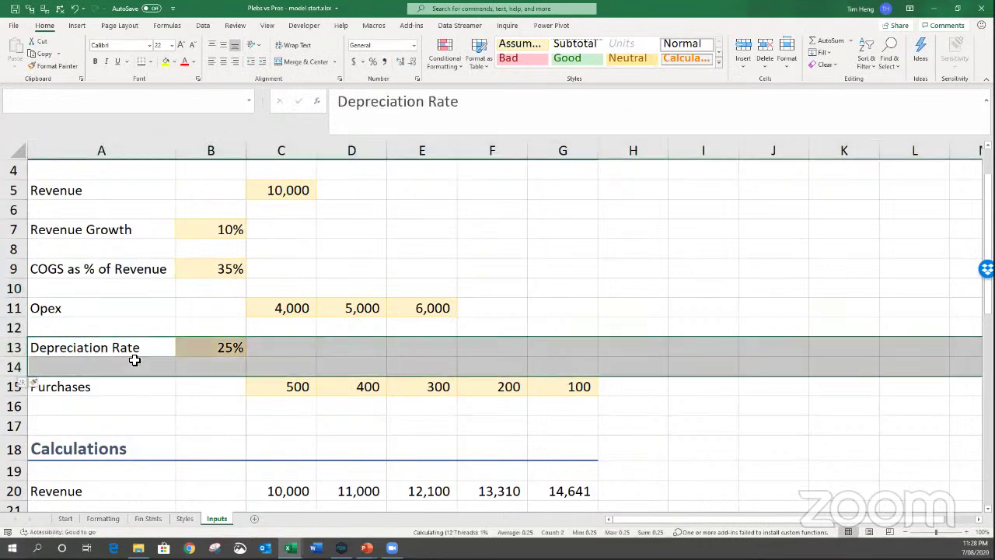
{"action": "key", "text": "ctrl+shift+plus"}
Copy the Revenue Growth label and rate into A13:B13 and rename the label "Opex Growth".
{"action": "left_click_drag", "start_coordinate": [78, 232], "coordinate": [207, 249]}
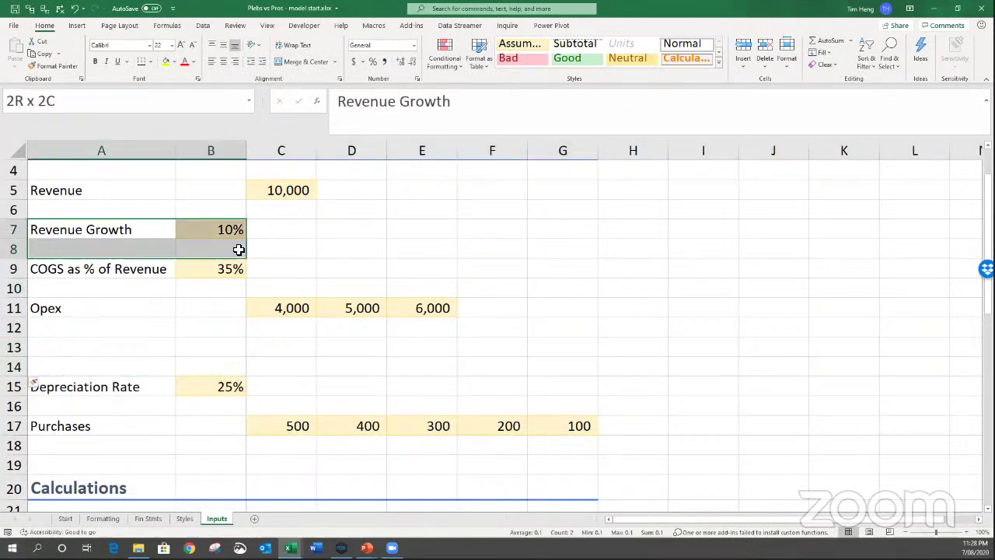
{"action": "left_click", "coordinate": [98, 342]}
{"action": "left_click_drag", "start_coordinate": [133, 229], "coordinate": [249, 231]}
{"action": "key", "text": "ctrl+c"}
{"action": "left_click", "coordinate": [108, 344]}
{"action": "key", "text": "ctrl+v"}
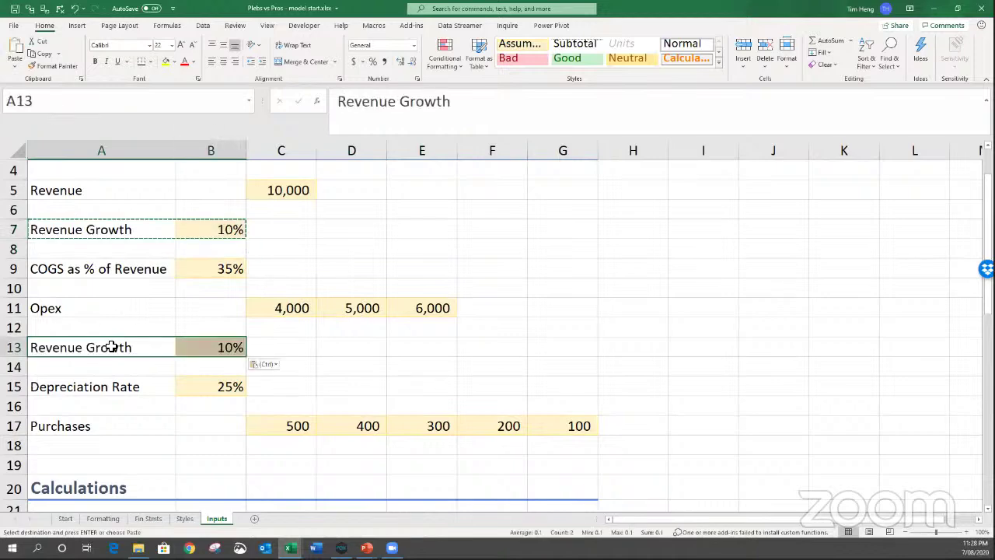
{"action": "type", "text": "Ope"}
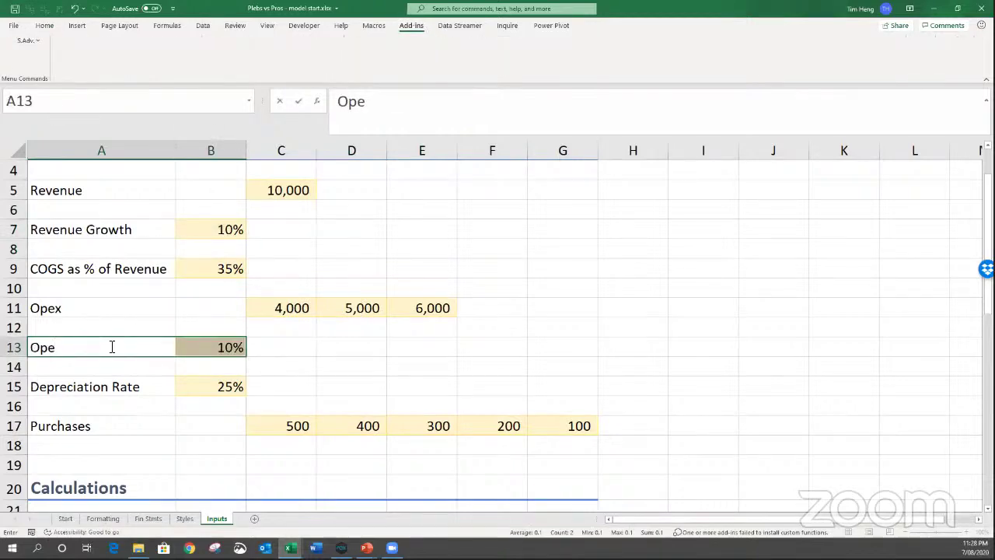
{"action": "type", "text": "x Growth"}
{"action": "key", "text": "Tab"}
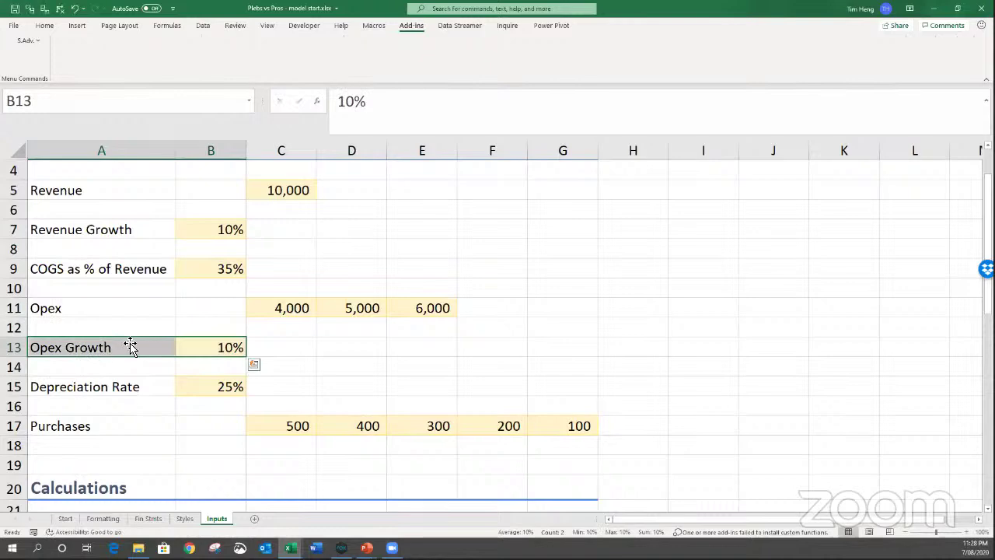
Replace the hard-coded growth rate in the 2021 Revenue formula in D22 with an absolute reference to $B$7.
{"action": "left_click", "coordinate": [279, 342]}
{"action": "scroll", "coordinate": [279, 342], "scroll_direction": "down", "scroll_amount": 2}
{"action": "left_click", "coordinate": [360, 412]}
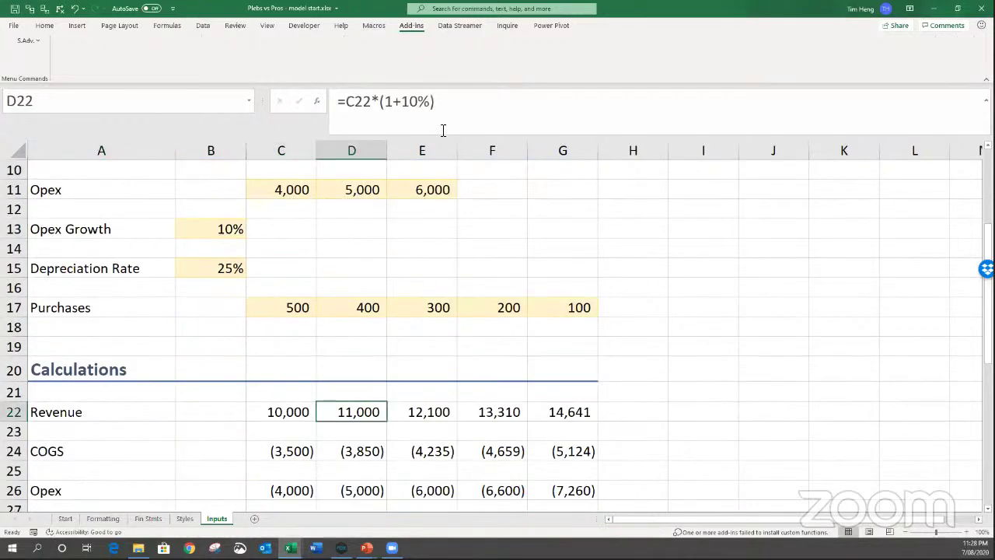
{"action": "left_click", "coordinate": [424, 102]}
{"action": "double_click", "coordinate": [424, 102]}
{"action": "key", "text": "BackSpace"}
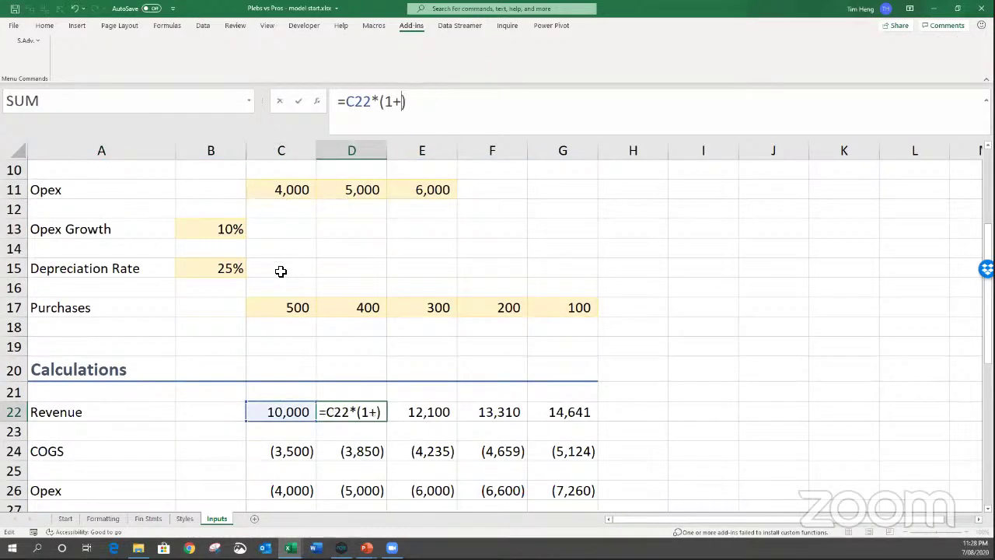
{"action": "scroll", "coordinate": [225, 249], "scroll_direction": "up", "scroll_amount": 1}
{"action": "left_click", "coordinate": [215, 170]}
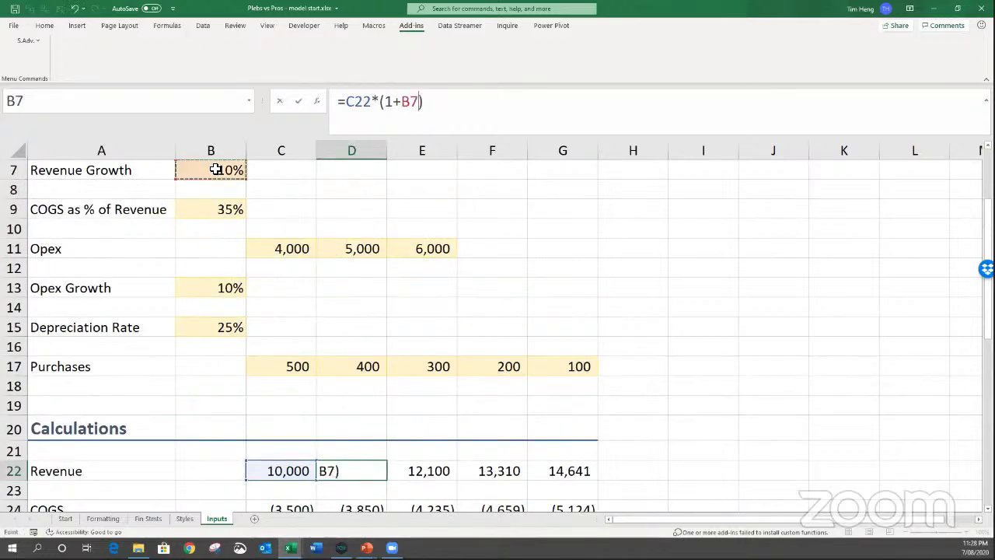
{"action": "key", "text": "F4"}
{"action": "key", "text": "Return"}
Fill the D22 Revenue formula across to G22.
{"action": "key", "text": "Up"}
{"action": "key", "text": "ctrl+shift+Right"}
{"action": "key", "text": "ctrl+r"}
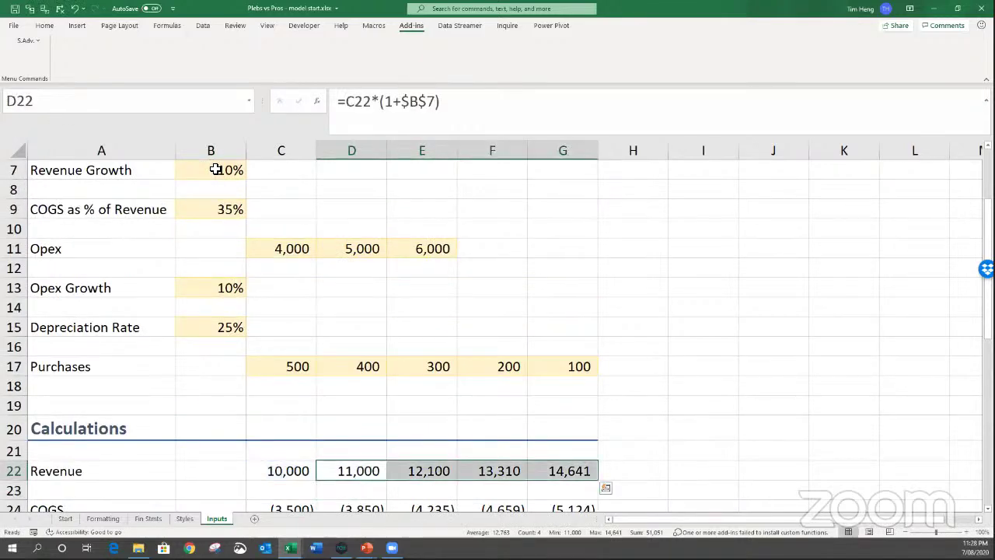
Replace the hard-coded 0.35 in the C24 COGS formula with an absolute reference to $B$9 and fill it across to G24.
{"action": "left_click", "coordinate": [289, 507]}
{"action": "double_click", "coordinate": [414, 102]}
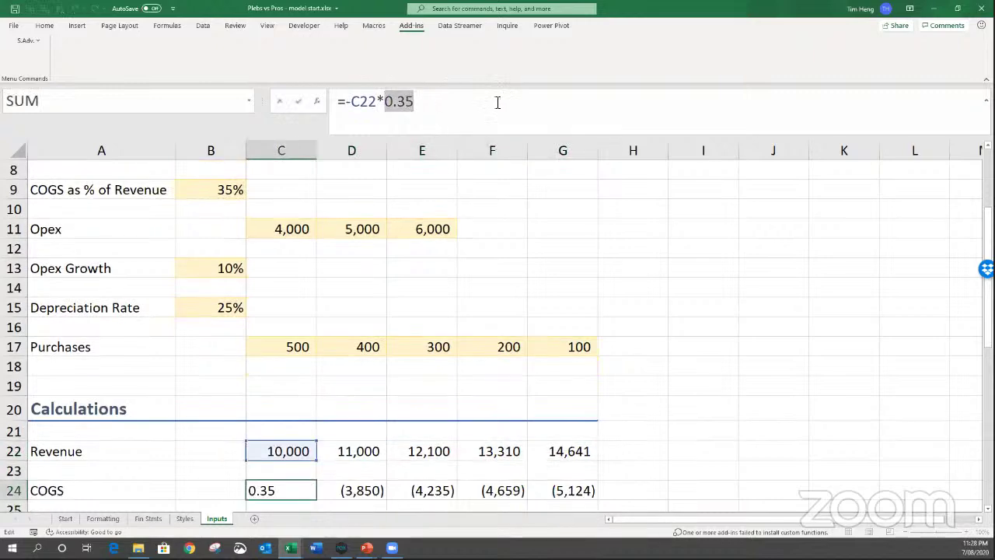
{"action": "key", "text": "BackSpace"}
{"action": "left_click", "coordinate": [221, 190]}
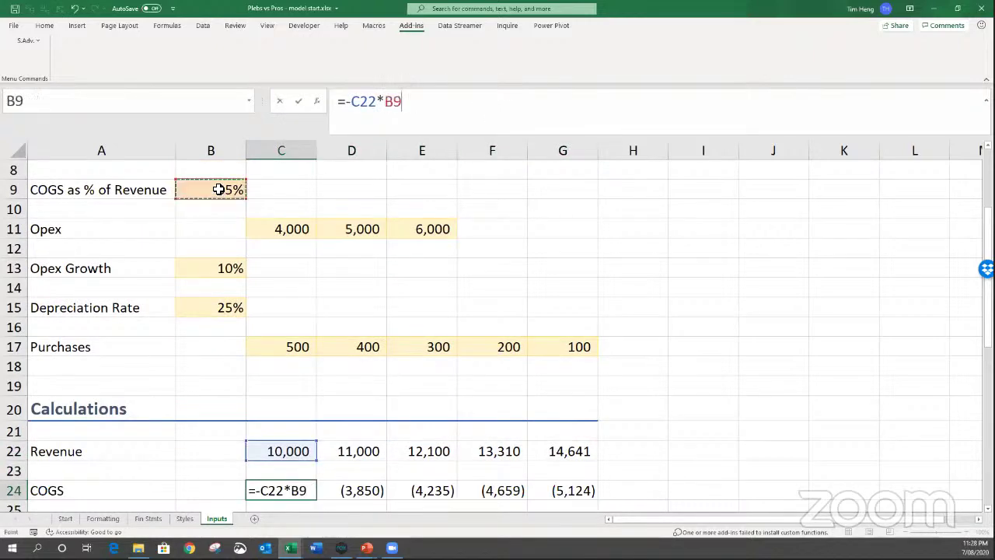
{"action": "key", "text": "F4"}
{"action": "key", "text": "ctrl+Return"}
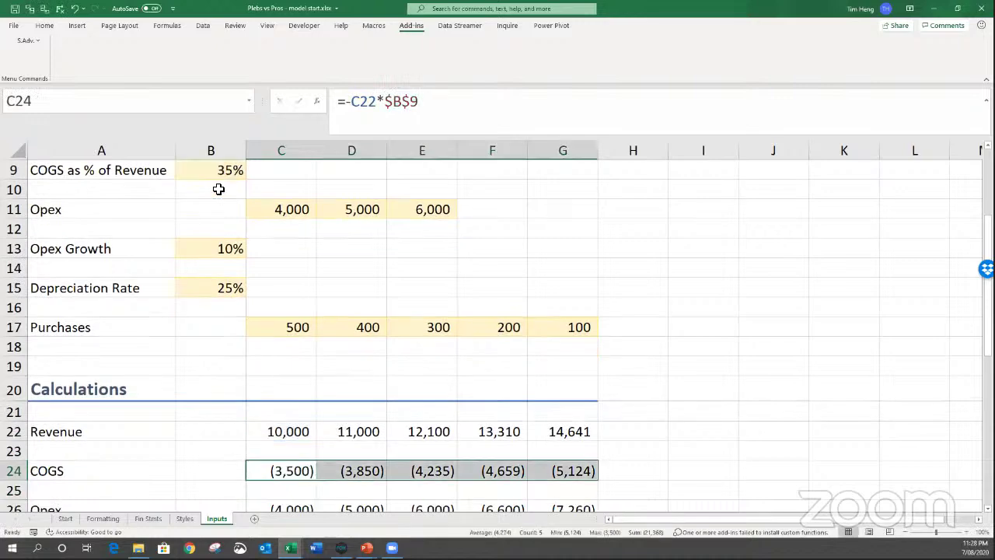
Replace the hard-coded growth rate in the F26 Opex formula with an absolute reference to $B$13 and fill it across to G26.
{"action": "scroll", "coordinate": [419, 475], "scroll_direction": "down", "scroll_amount": 1}
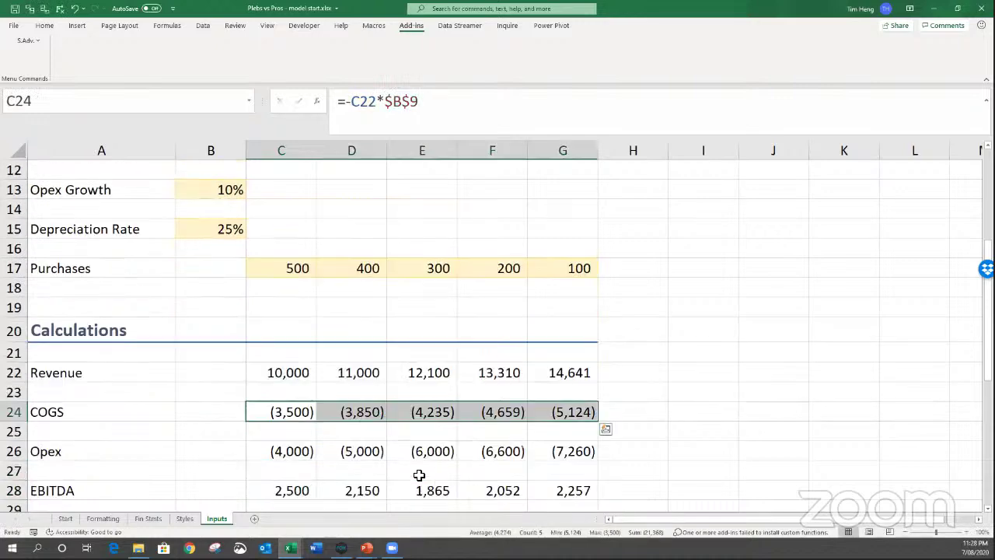
{"action": "left_click", "coordinate": [495, 451]}
{"action": "left_click", "coordinate": [412, 102]}
{"action": "double_click", "coordinate": [412, 102]}
{"action": "key", "text": "BackSpace"}
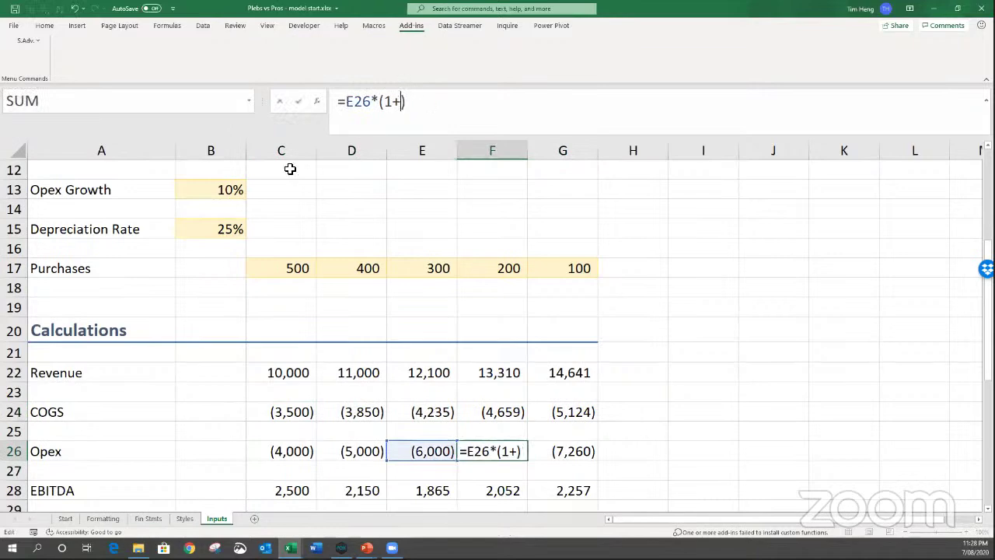
{"action": "left_click", "coordinate": [231, 189]}
{"action": "key", "text": "F4"}
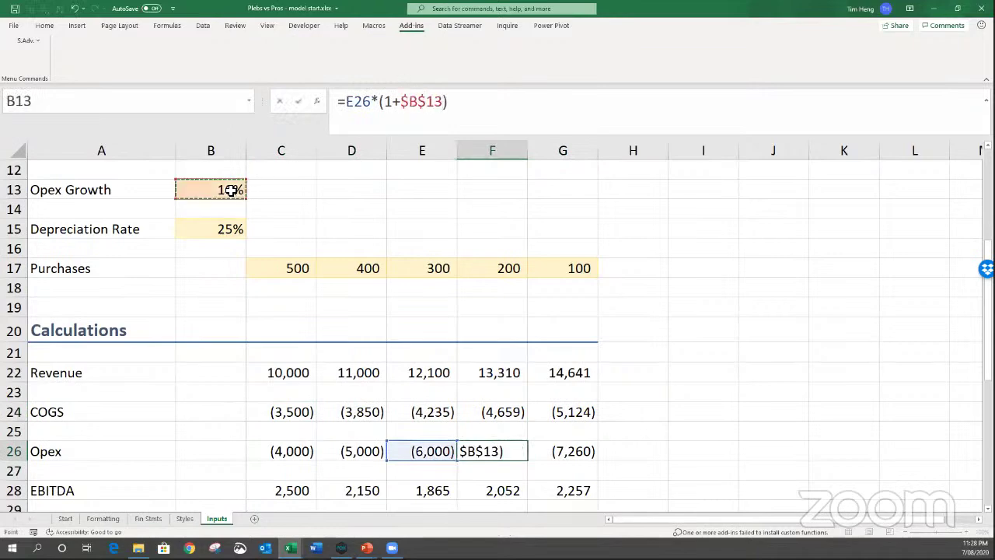
{"action": "key", "text": "Return"}
{"action": "key", "text": "Up"}
{"action": "key", "text": "shift+Right"}
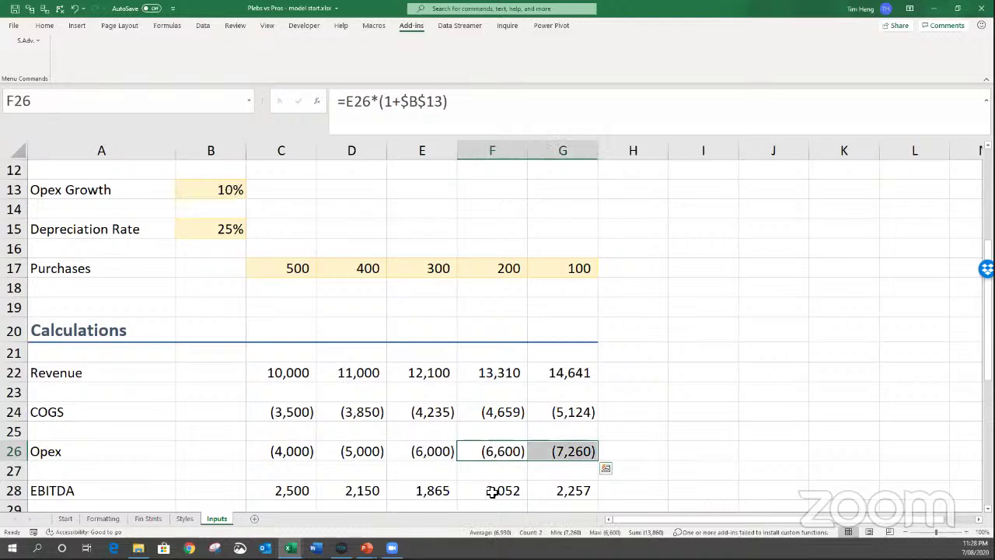
Review the separated Inputs and Calculations sections, checking the COGS, EBITDA and EBIT rows and the overall sheet layout.
{"action": "left_click_drag", "start_coordinate": [286, 412], "coordinate": [573, 411]}
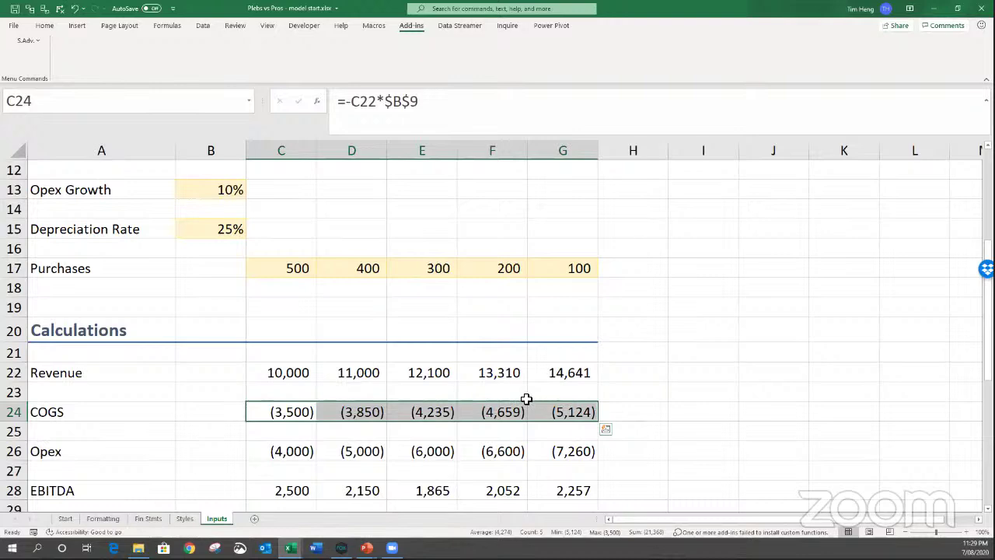
{"action": "scroll", "coordinate": [222, 369], "scroll_direction": "up", "scroll_amount": 4}
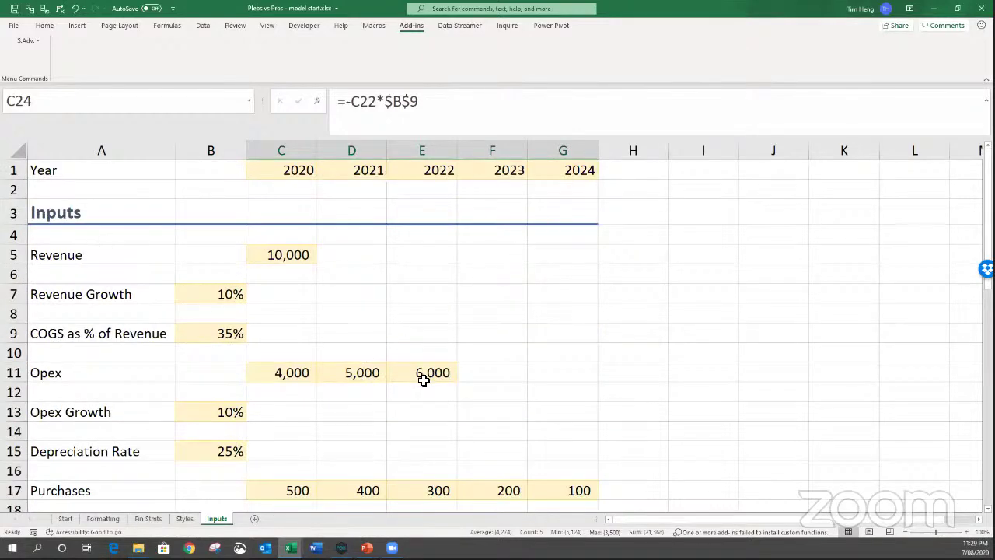
{"action": "scroll", "coordinate": [424, 379], "scroll_direction": "down", "scroll_amount": 6}
{"action": "left_click_drag", "start_coordinate": [82, 220], "coordinate": [551, 433]}
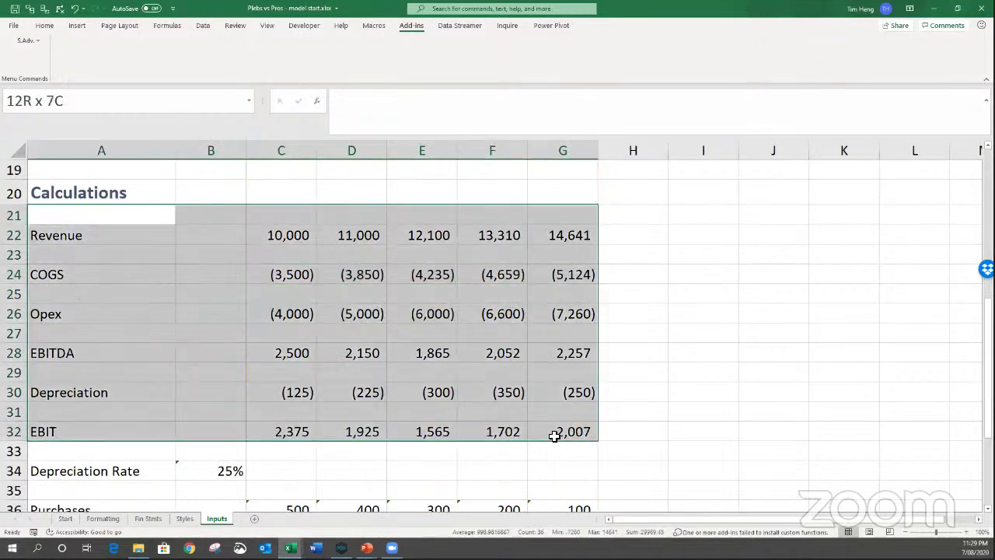
{"action": "left_click", "coordinate": [411, 400]}
{"action": "left_click", "coordinate": [407, 428]}
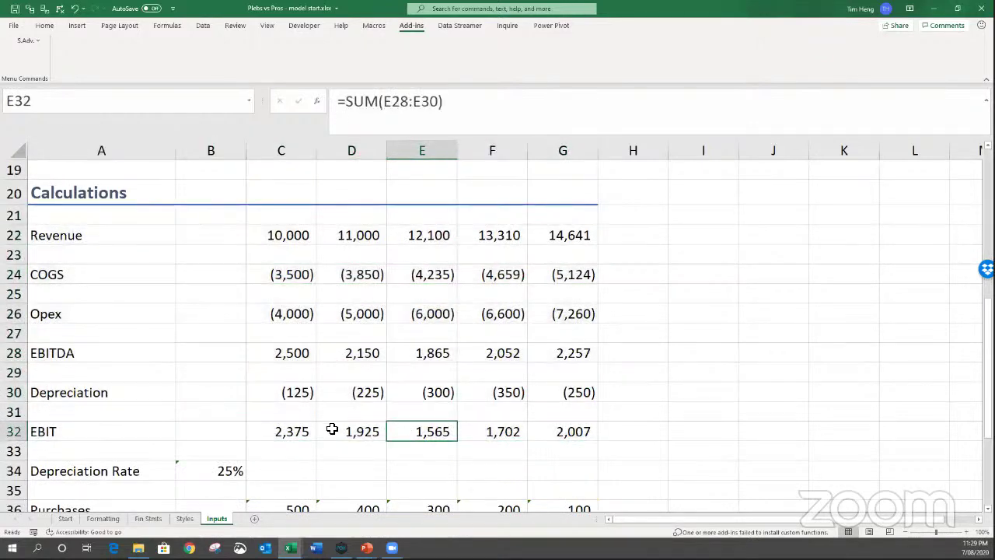
{"action": "left_click", "coordinate": [376, 353]}
{"action": "left_click", "coordinate": [439, 279]}
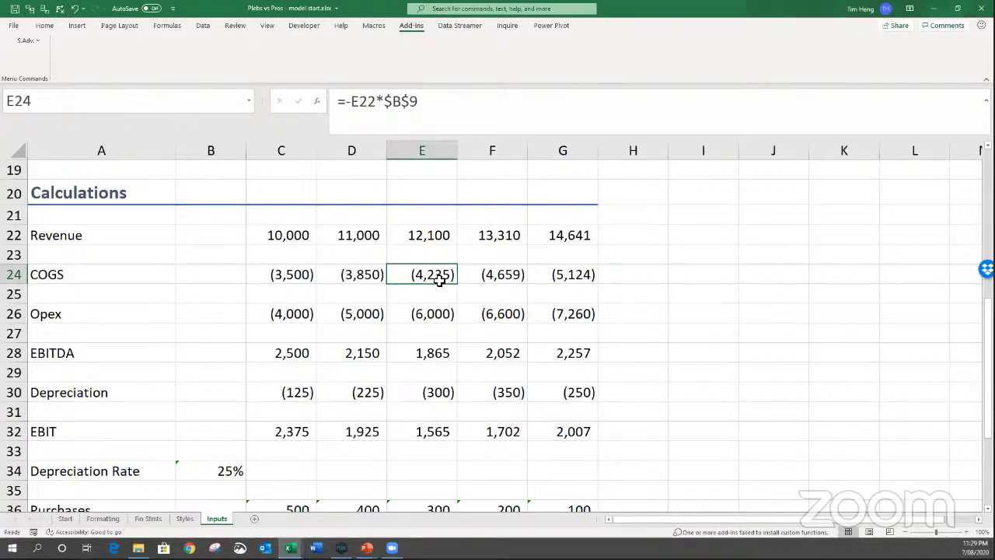
{"action": "scroll", "coordinate": [440, 280], "scroll_direction": "up", "scroll_amount": 6}
{"action": "left_click", "coordinate": [439, 280]}
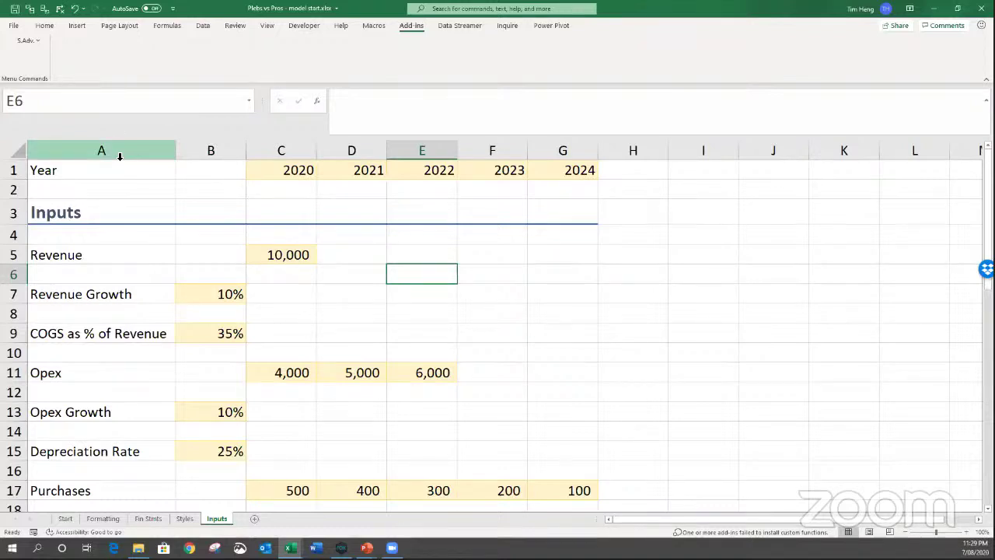
{"action": "scroll", "coordinate": [297, 380], "scroll_direction": "down", "scroll_amount": 4, "text": "ctrl"}
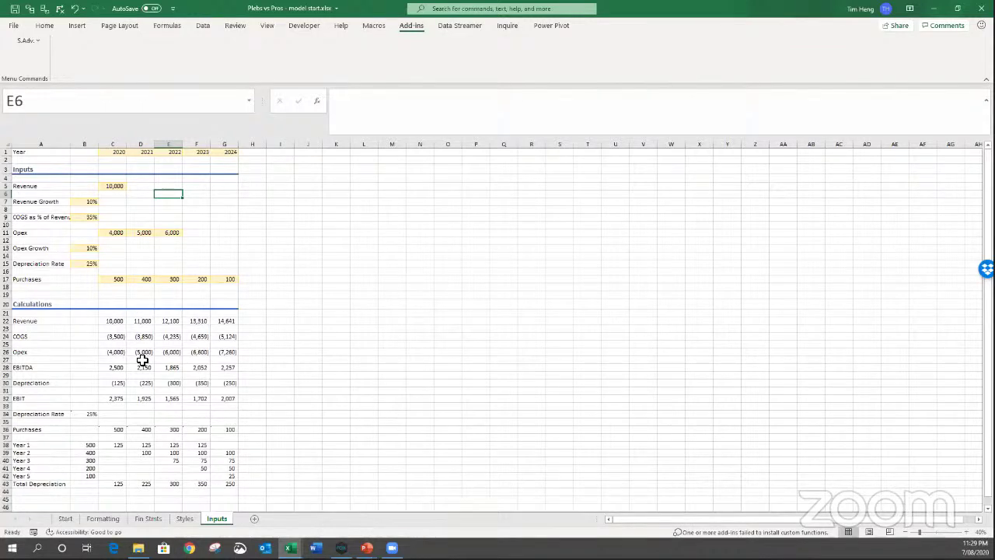
Copy columns A:H of the Inputs sheet and paste them into a new worksheet.
{"action": "scroll", "coordinate": [142, 358], "scroll_direction": "up", "scroll_amount": 4, "text": "ctrl"}
{"action": "scroll", "coordinate": [144, 233], "scroll_direction": "up", "scroll_amount": 2}
{"action": "left_click", "coordinate": [145, 195]}
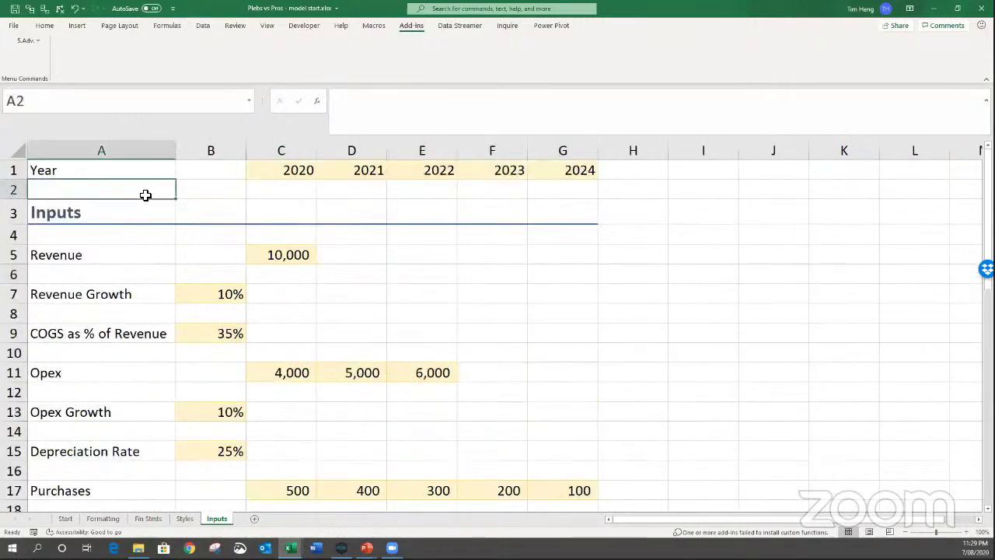
{"action": "left_click_drag", "start_coordinate": [69, 144], "coordinate": [665, 153]}
{"action": "key", "text": "ctrl+c"}
{"action": "left_click", "coordinate": [256, 519]}
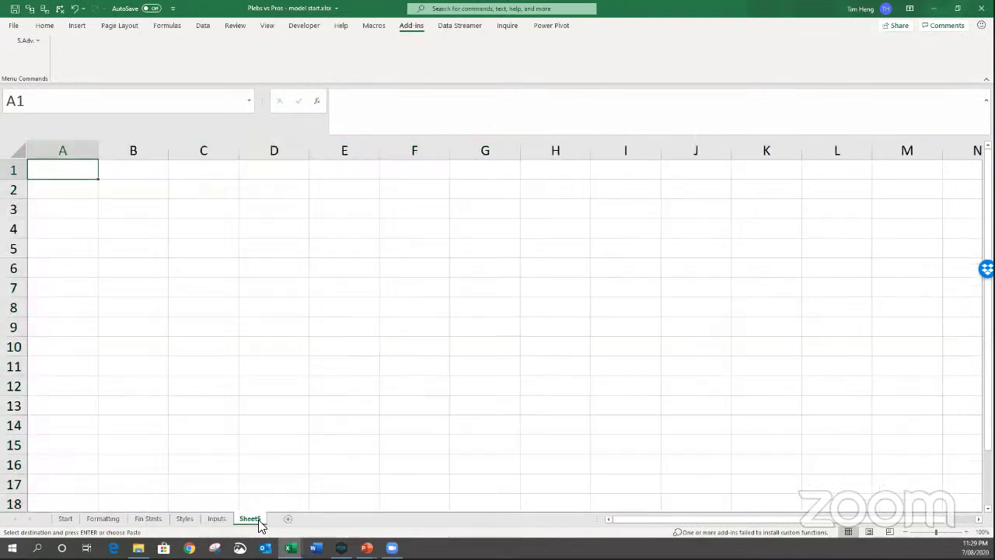
{"action": "key", "text": "ctrl+v"}
Rename the new worksheet "Consistency".
{"action": "right_click", "coordinate": [253, 520]}
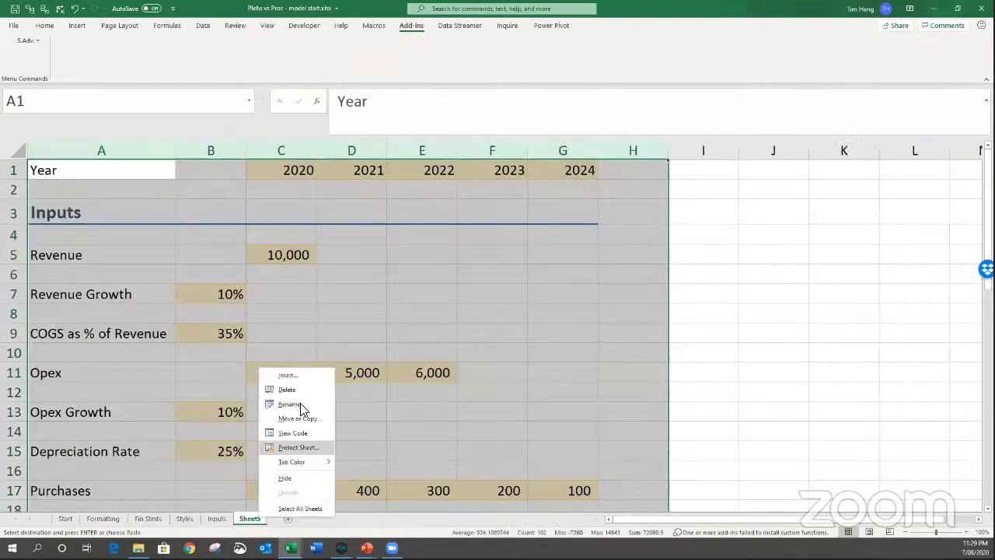
{"action": "left_click", "coordinate": [303, 403]}
{"action": "type", "text": "Consiste"}
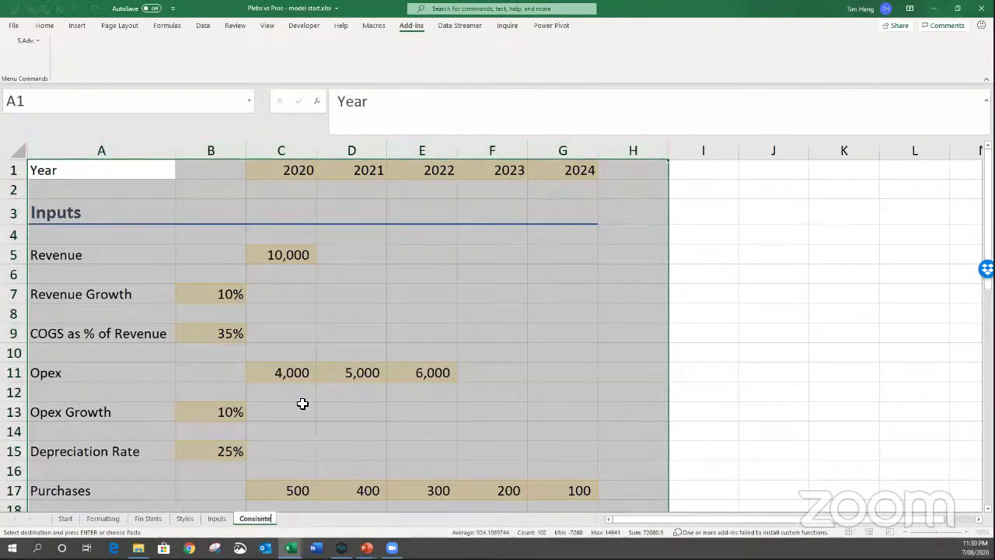
{"action": "type", "text": "ncy"}
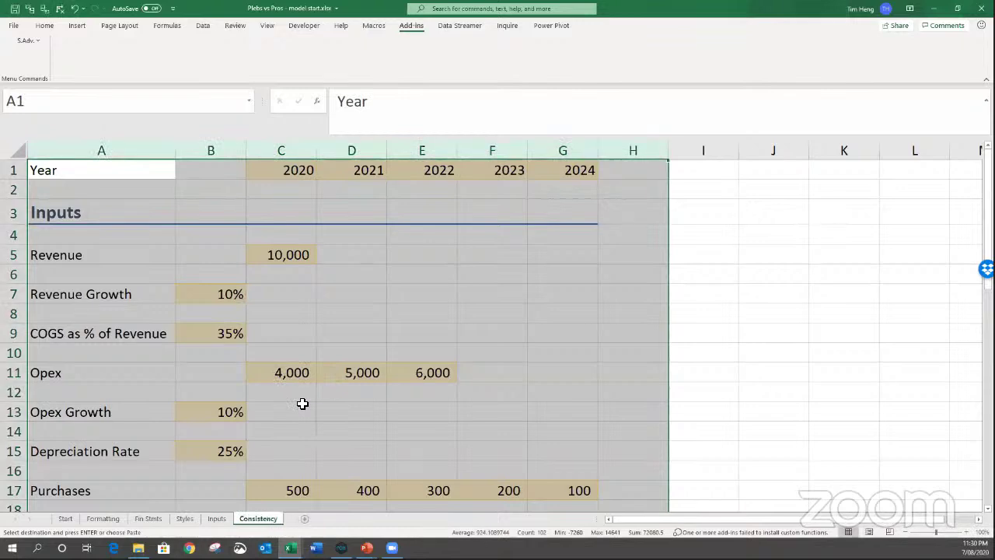
Select the row differences within the calculation range C22:G43 on the Consistency sheet using Go To Special.
{"action": "left_click", "coordinate": [303, 400]}
{"action": "scroll", "coordinate": [329, 412], "scroll_direction": "down", "scroll_amount": 7}
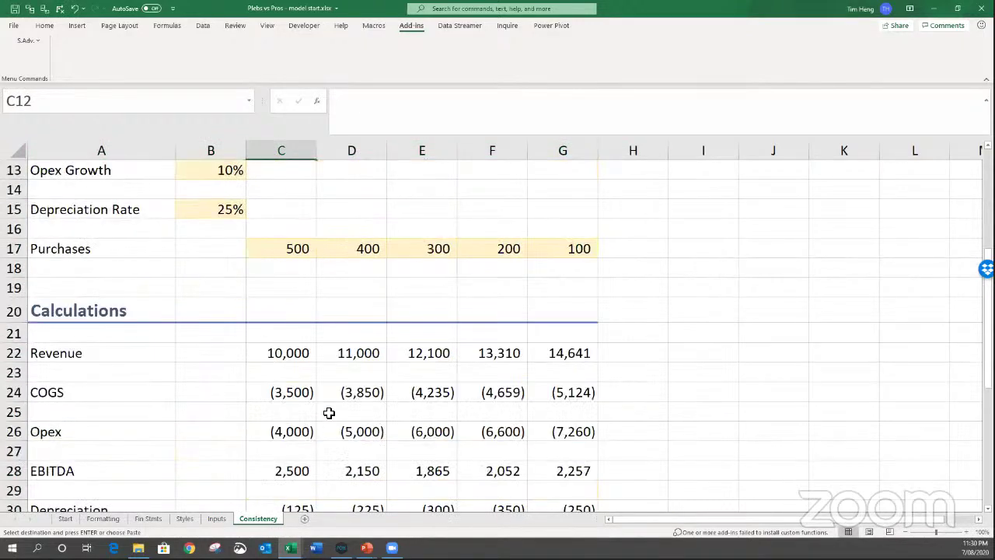
{"action": "left_click", "coordinate": [287, 171]}
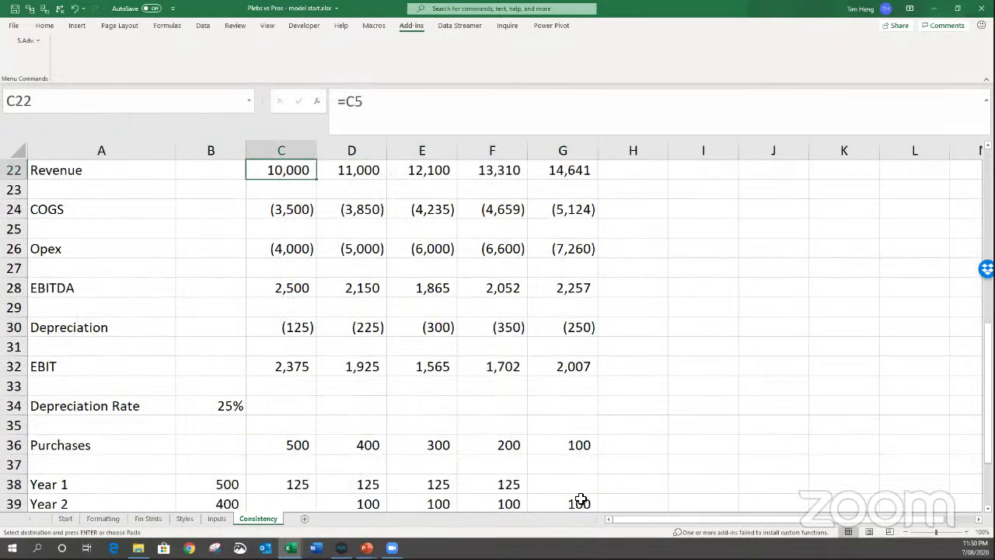
{"action": "scroll", "coordinate": [582, 500], "scroll_direction": "down", "scroll_amount": 1}
{"action": "scroll", "coordinate": [582, 500], "scroll_direction": "down", "scroll_amount": 1}
{"action": "left_click", "coordinate": [578, 464], "text": "shift"}
{"action": "scroll", "coordinate": [577, 464], "scroll_direction": "up", "scroll_amount": 4}
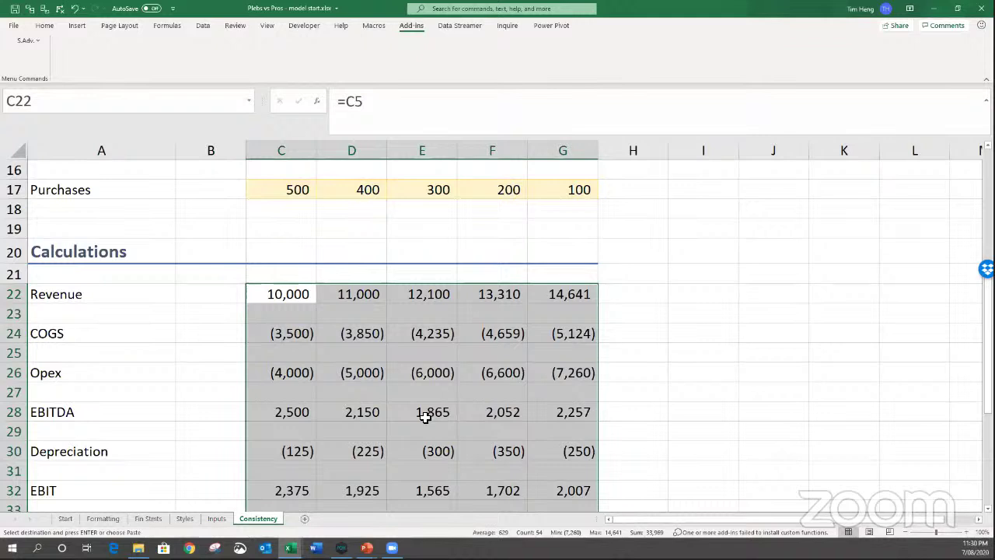
{"action": "key", "text": "F5"}
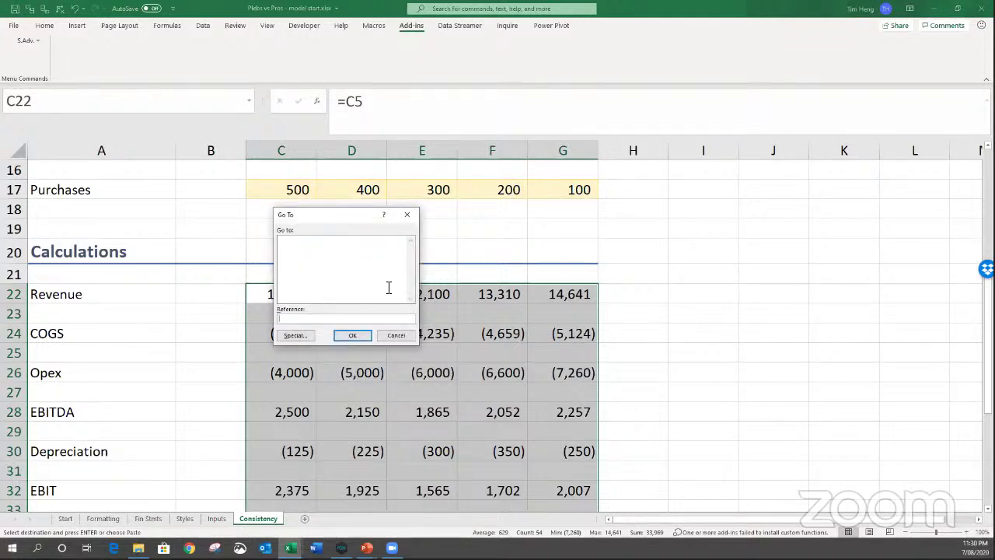
{"action": "left_click", "coordinate": [300, 335]}
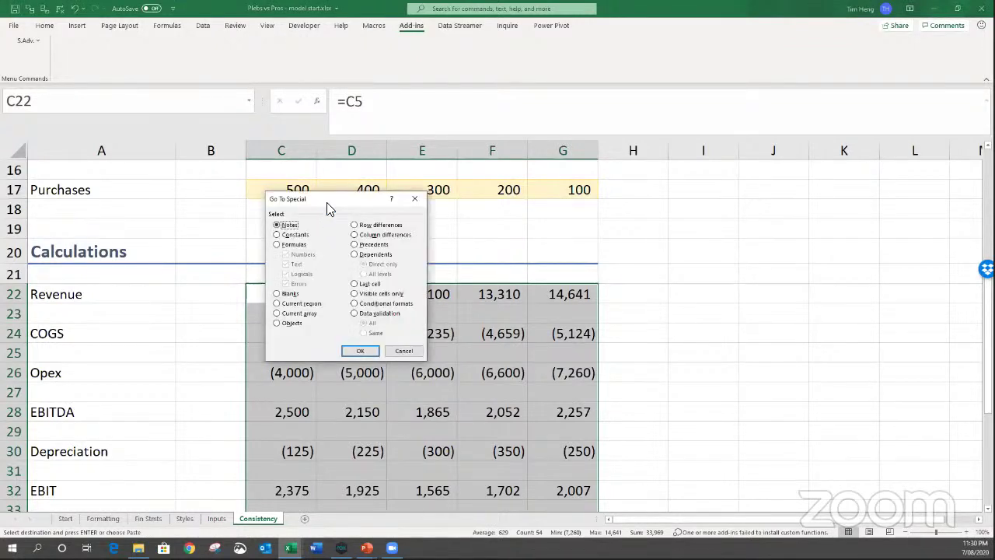
{"action": "left_click_drag", "start_coordinate": [327, 208], "coordinate": [463, 178]}
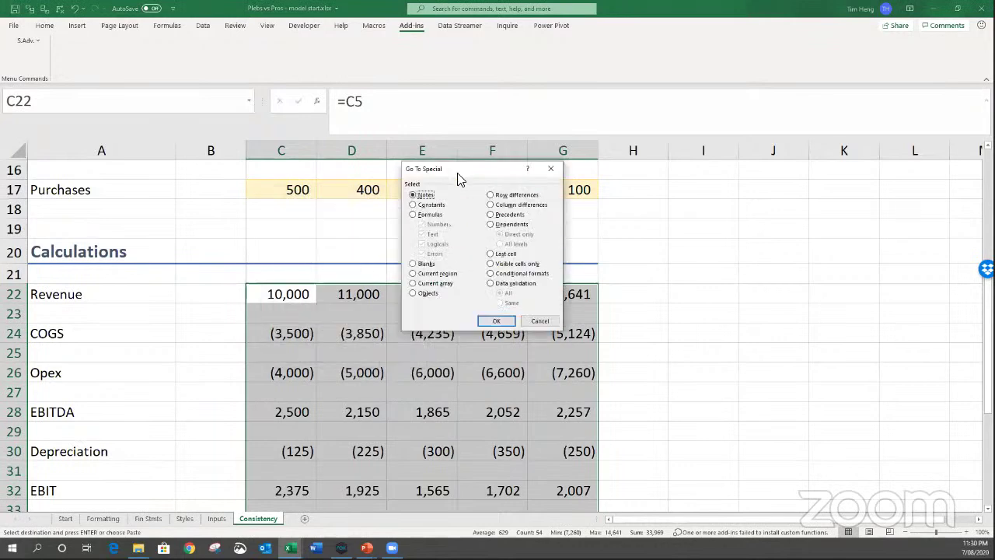
{"action": "left_click", "coordinate": [514, 196]}
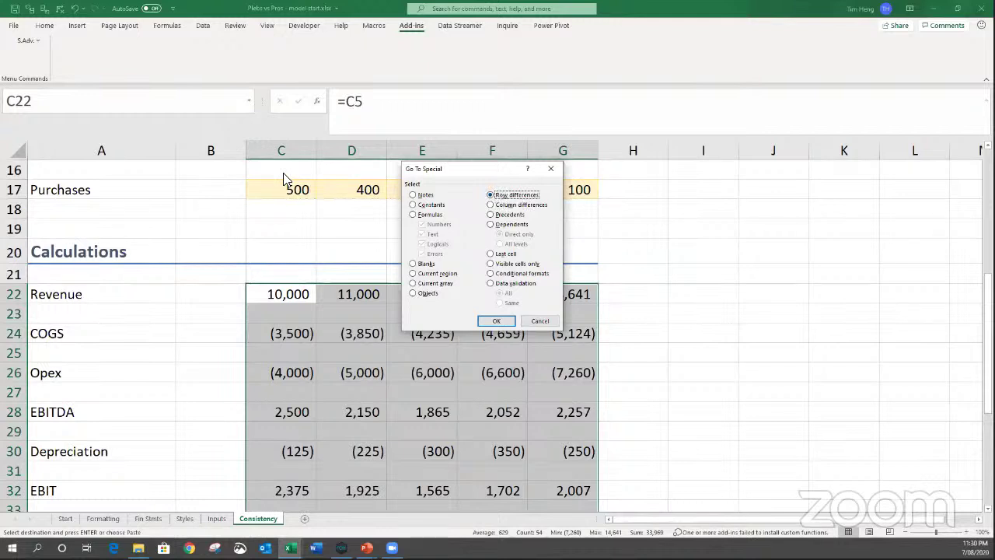
{"action": "left_click", "coordinate": [496, 320]}
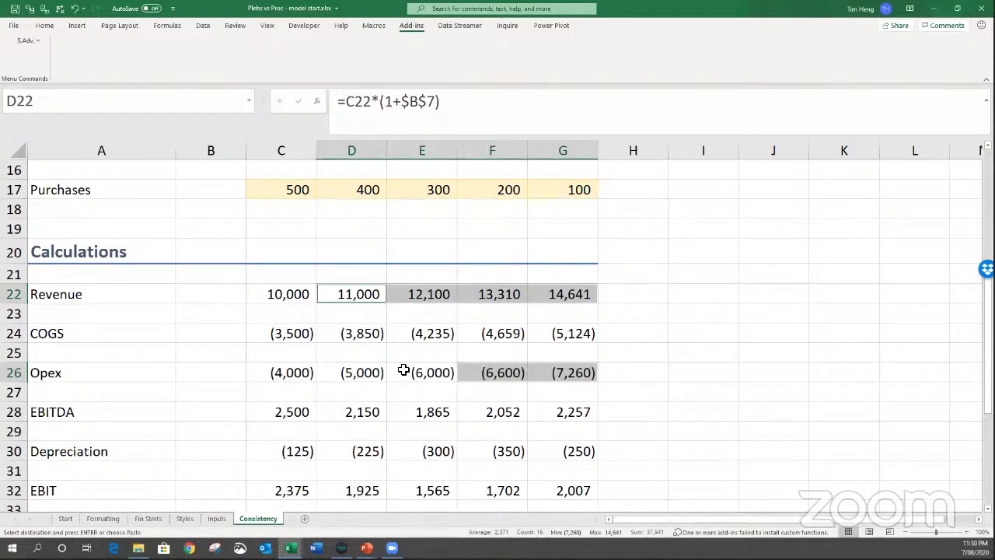
Check which cells are selected as row differences and fill them all with yellow.
{"action": "scroll", "coordinate": [484, 370], "scroll_direction": "down", "scroll_amount": 5}
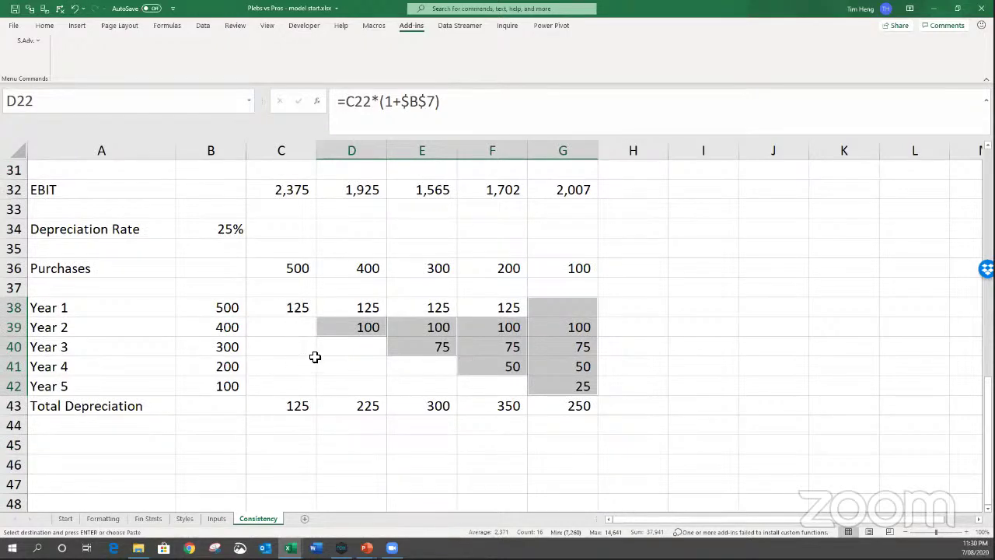
{"action": "scroll", "coordinate": [314, 356], "scroll_direction": "up", "scroll_amount": 3}
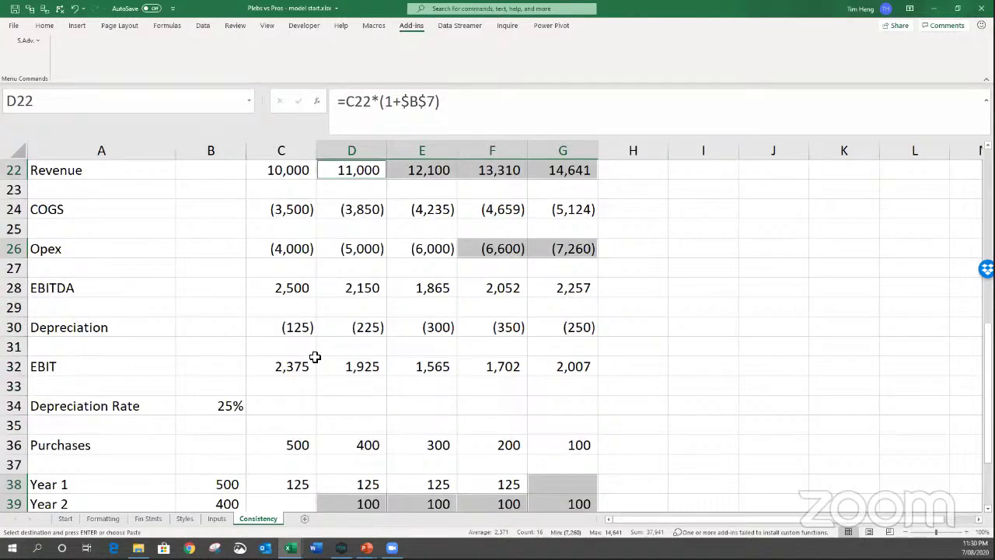
{"action": "scroll", "coordinate": [315, 356], "scroll_direction": "up", "scroll_amount": 2}
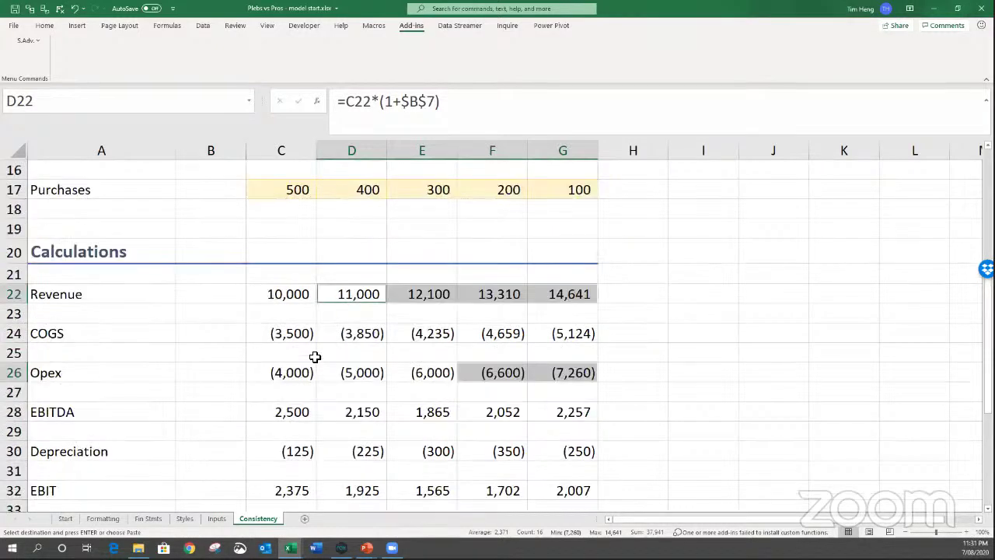
{"action": "left_click", "coordinate": [40, 27]}
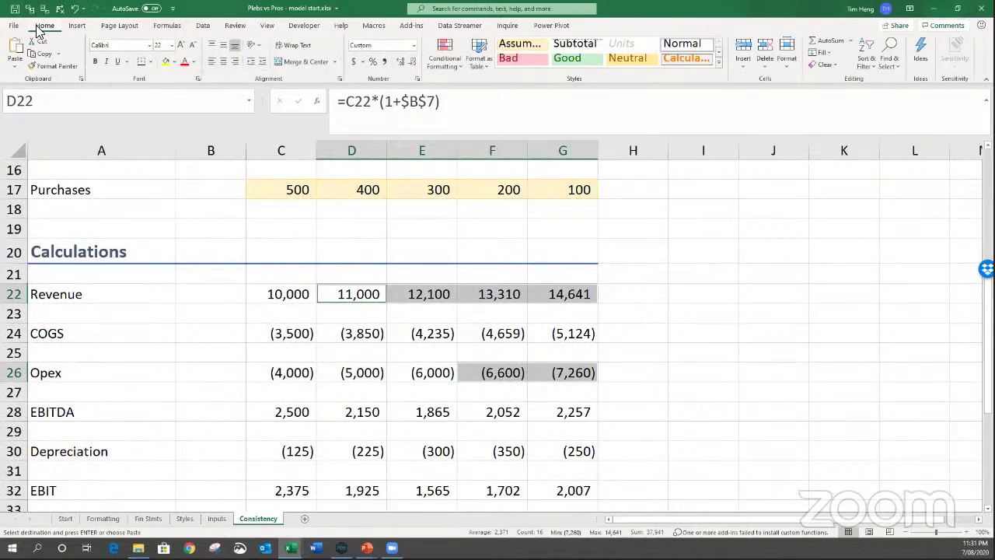
{"action": "left_click", "coordinate": [165, 62]}
{"action": "left_click", "coordinate": [418, 373]}
{"action": "left_click", "coordinate": [352, 288]}
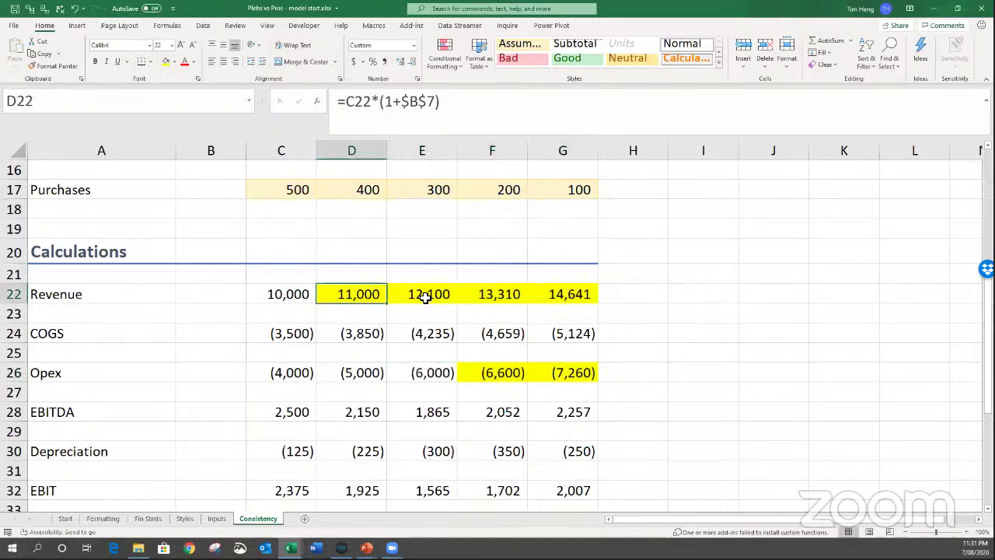
Inspect the 2020 Revenue formula in C22 and select column C for comparison with the highlighted cells.
{"action": "left_click", "coordinate": [293, 292]}
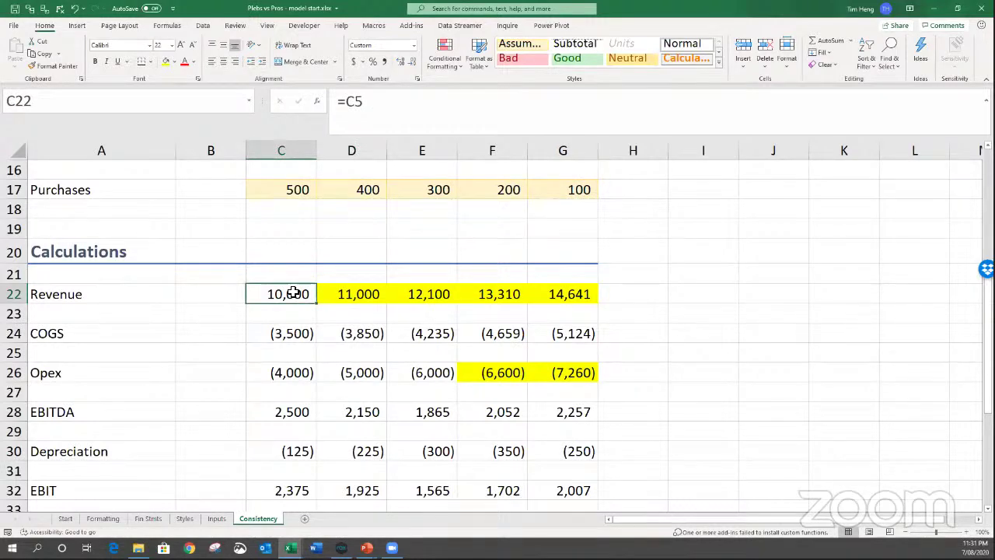
{"action": "scroll", "coordinate": [295, 288], "scroll_direction": "up", "scroll_amount": 2}
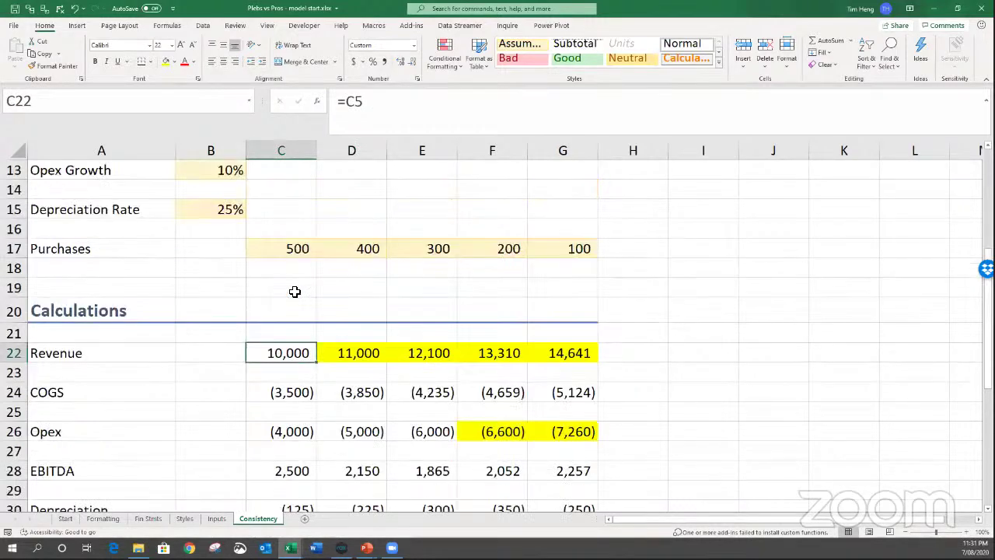
{"action": "left_click", "coordinate": [281, 148]}
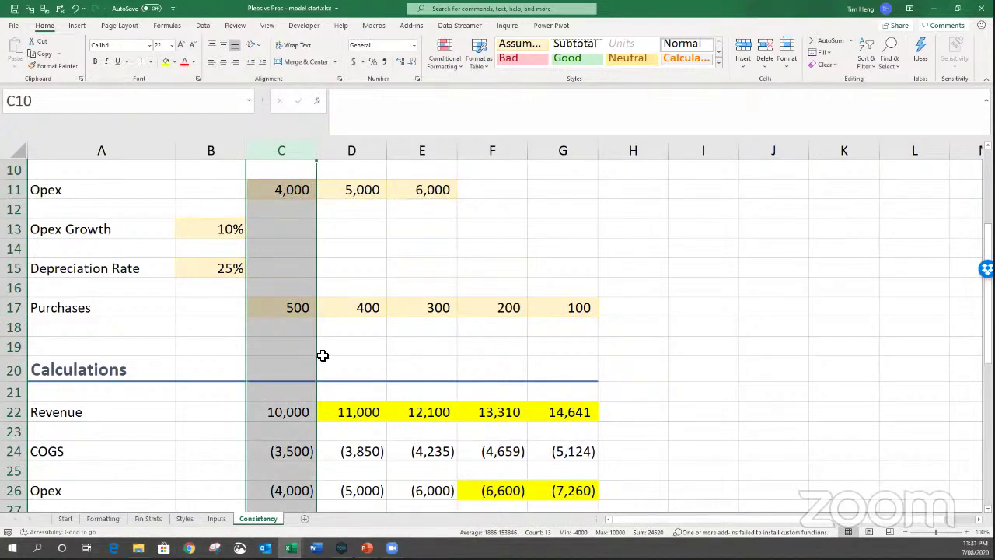
Insert a new row above the Inputs heading and enter the label "Counter" in A2.
{"action": "scroll", "coordinate": [323, 355], "scroll_direction": "up", "scroll_amount": 3}
{"action": "left_click", "coordinate": [291, 268]}
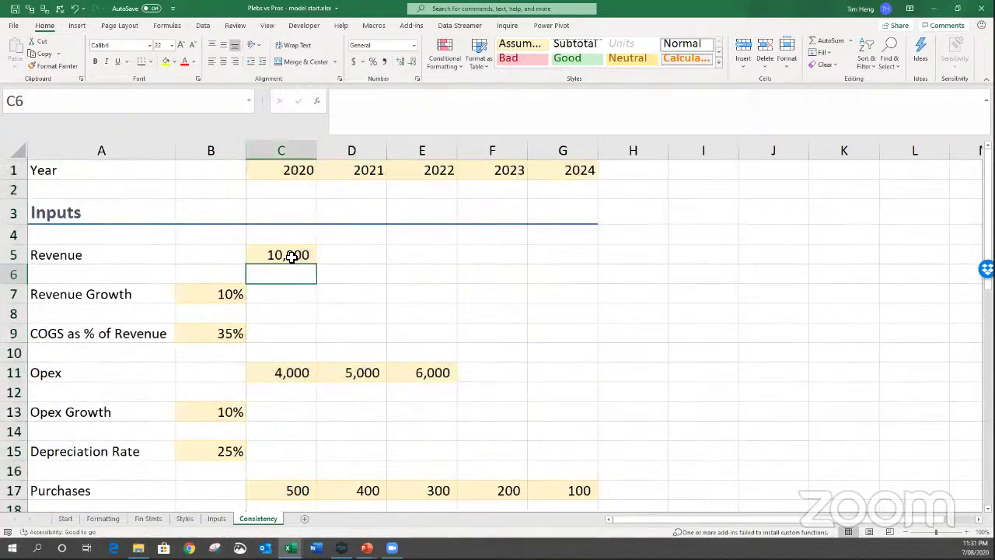
{"action": "left_click", "coordinate": [61, 208]}
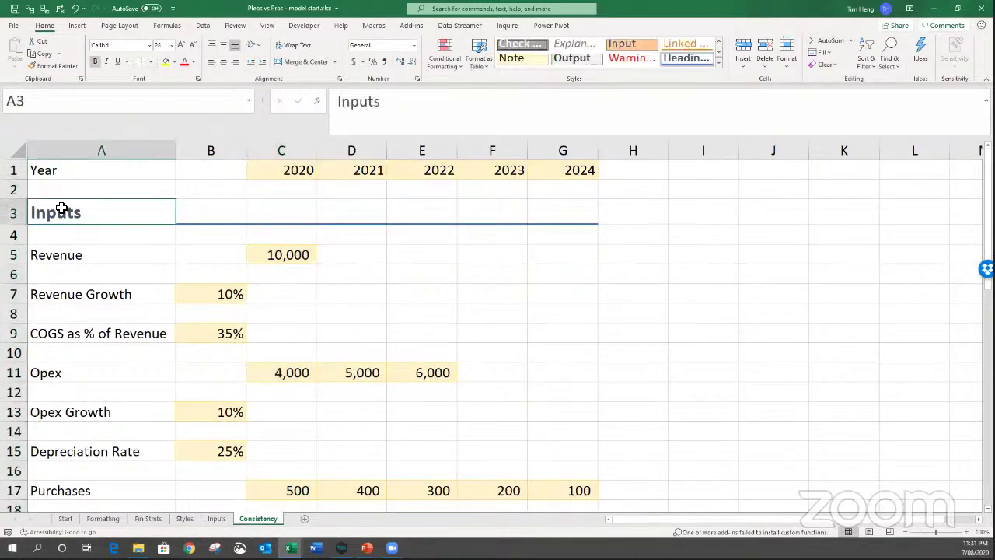
{"action": "key", "text": "shift+space"}
{"action": "key", "text": "ctrl+shift+equal"}
{"action": "key", "text": "Up"}
{"action": "type", "text": "Counter"}
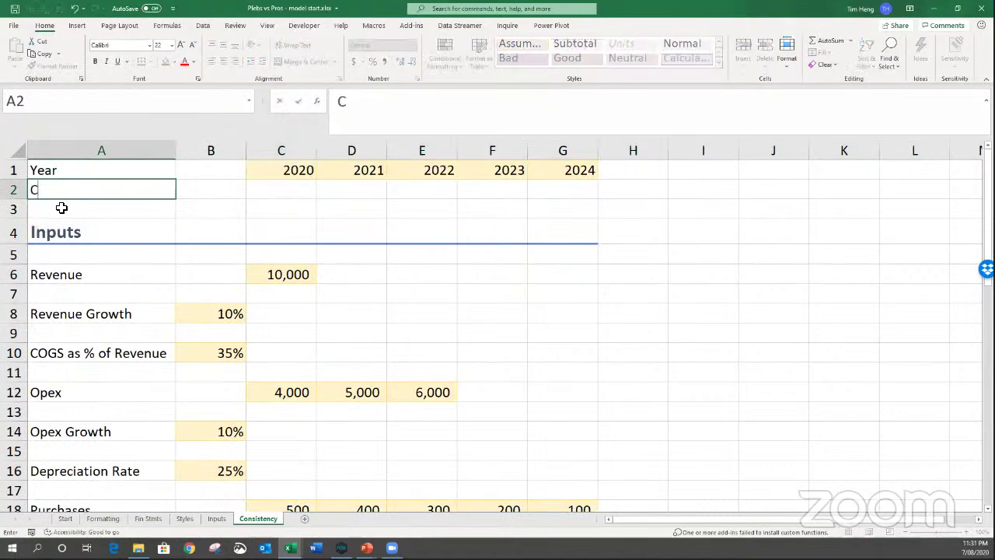
{"action": "key", "text": "Tab"}
{"action": "key", "text": "Tab"}
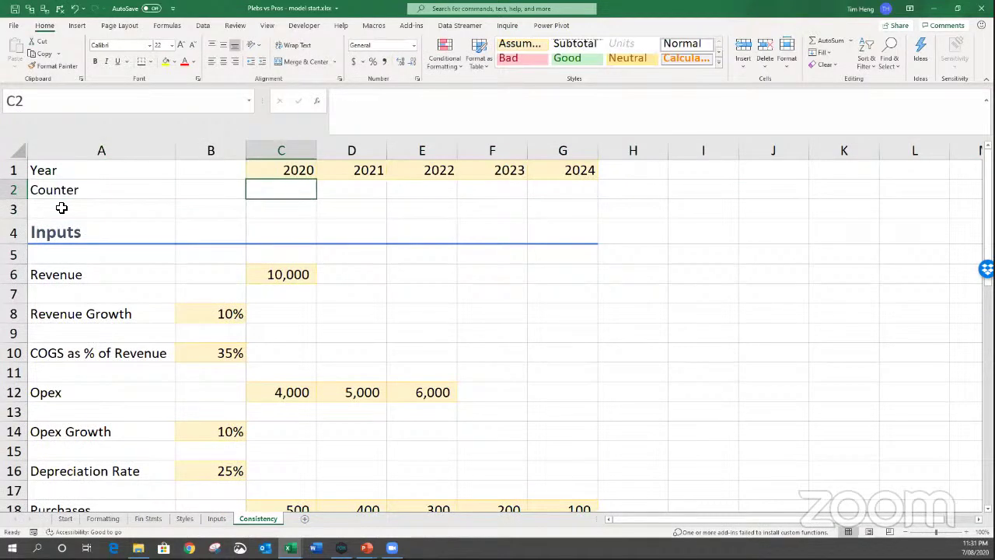
Enter the counter formula =N(B2)+1 in C2 for the 2020 column.
{"action": "type", "text": "=N("}
{"action": "key", "text": "Left"}
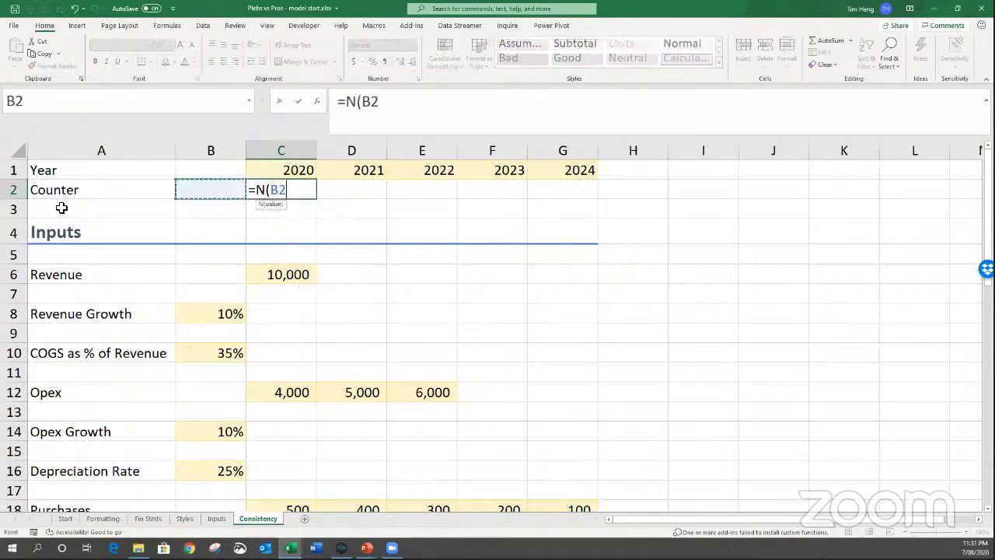
{"action": "type", "text": ")+1"}
{"action": "key", "text": "Return"}
Fill the counter formula from C2 across to G2 so that every year column has a counter.
{"action": "key", "text": "Up"}
{"action": "key", "text": "shift+Right"}
{"action": "key", "text": "shift+Right"}
{"action": "key", "text": "shift+Right"}
{"action": "key", "text": "shift+Right"}
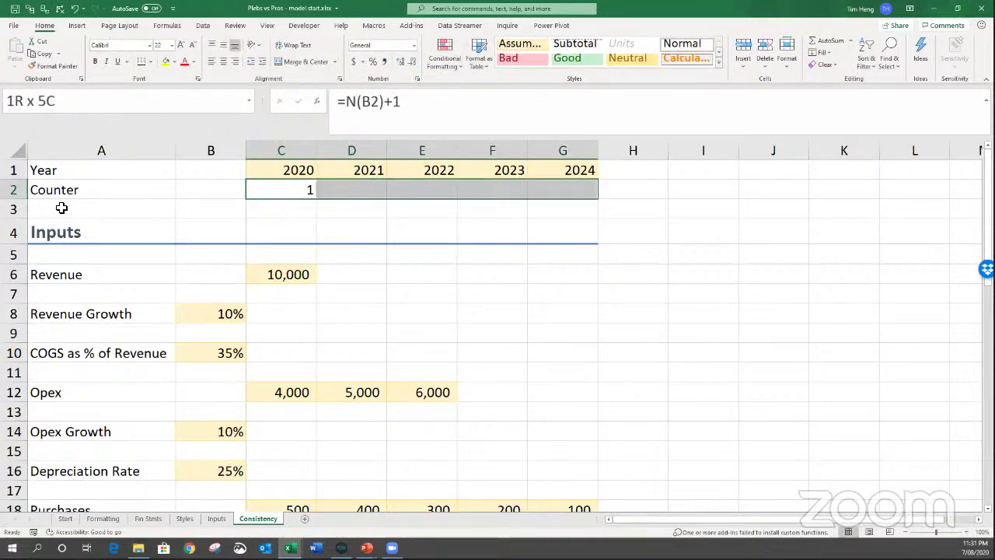
{"action": "key", "text": "ctrl+r"}
{"action": "left_click", "coordinate": [272, 189]}
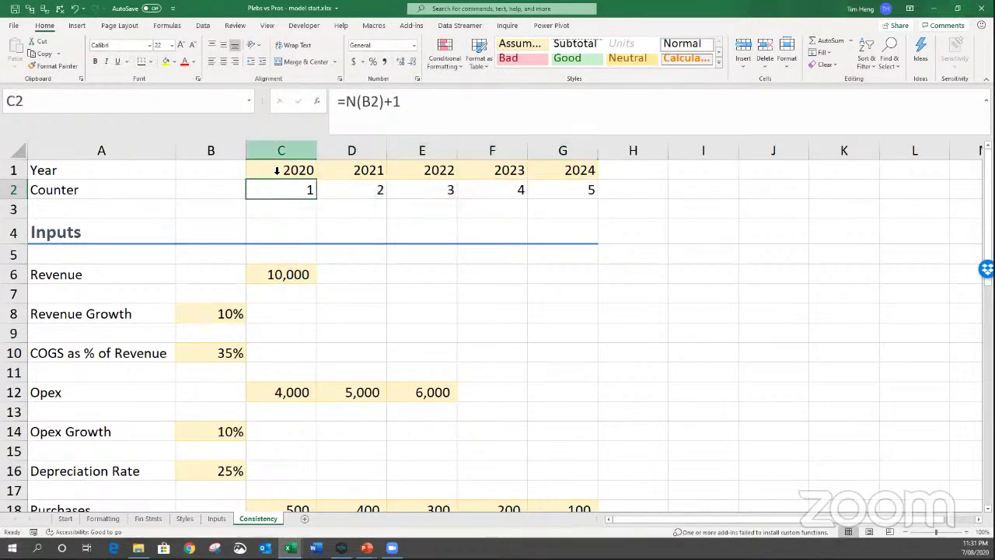
{"action": "left_click", "coordinate": [278, 154]}
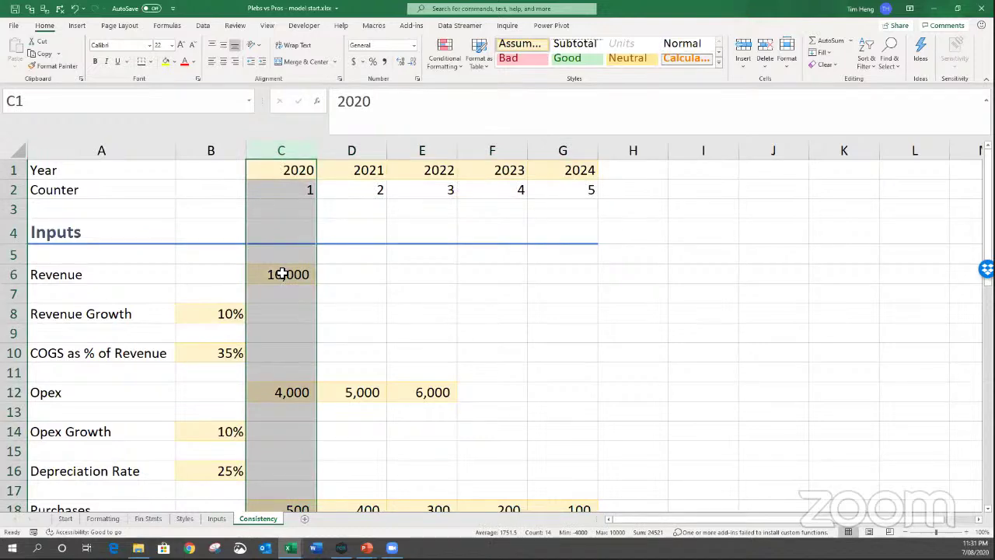
Begin replacing the Revenue formula in C23 with =IF(C2=1,$C$6, using the counter test and the absolute Revenue input.
{"action": "scroll", "coordinate": [286, 277], "scroll_direction": "down", "scroll_amount": 5}
{"action": "left_click", "coordinate": [291, 304]}
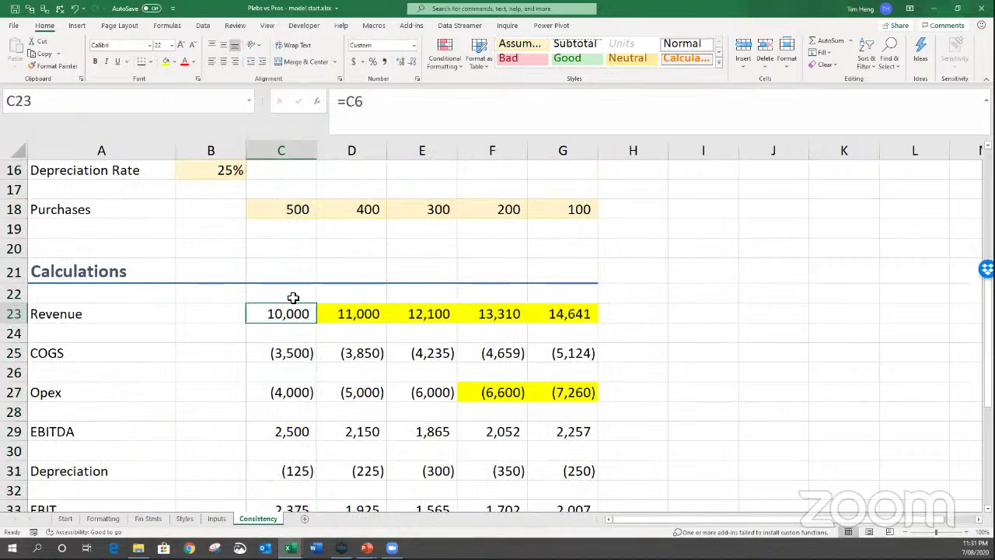
{"action": "type", "text": "="}
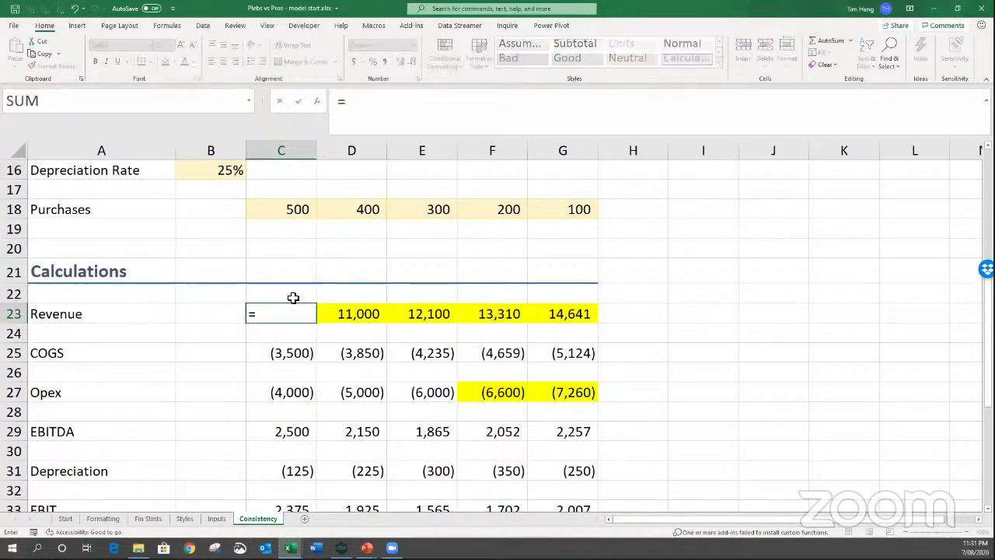
{"action": "type", "text": "IF("}
{"action": "scroll", "coordinate": [293, 298], "scroll_direction": "up", "scroll_amount": 5}
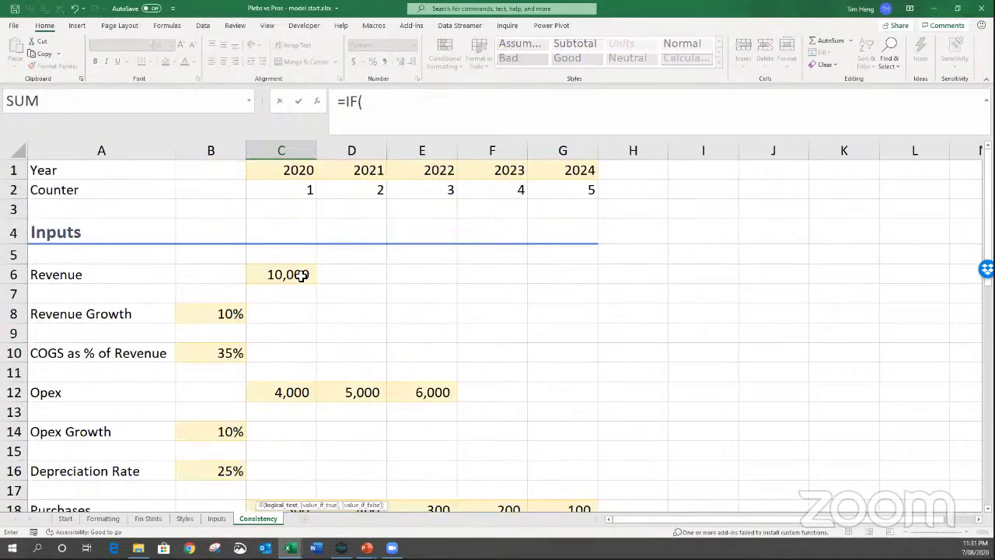
{"action": "left_click", "coordinate": [304, 191]}
{"action": "type", "text": "="}
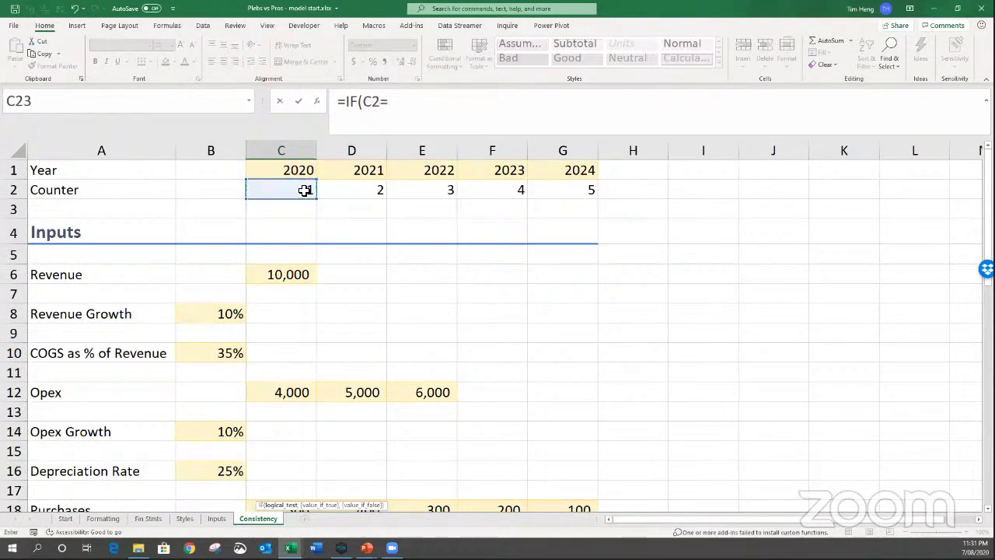
{"action": "type", "text": "1,"}
{"action": "left_click", "coordinate": [289, 269]}
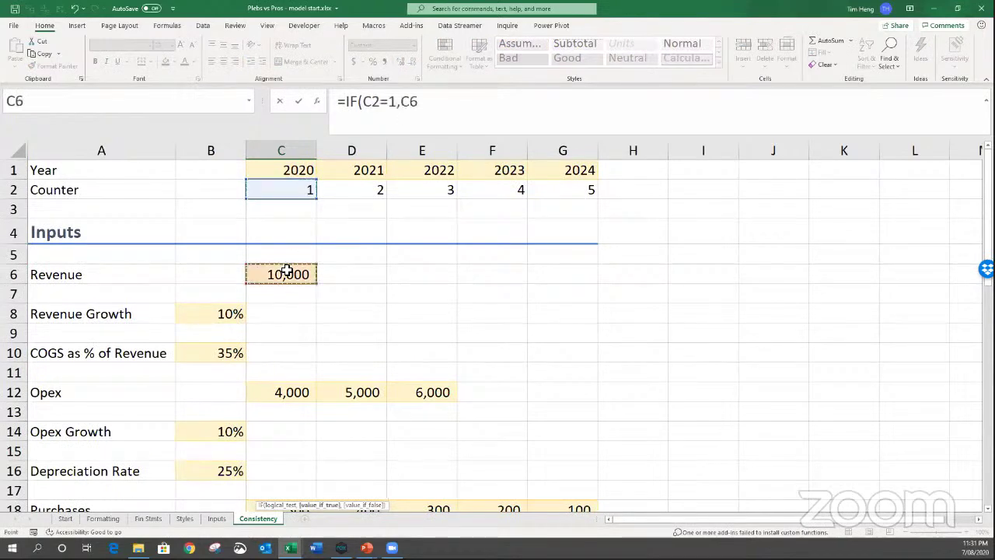
{"action": "key", "text": "F4"}
{"action": "type", "text": ","}
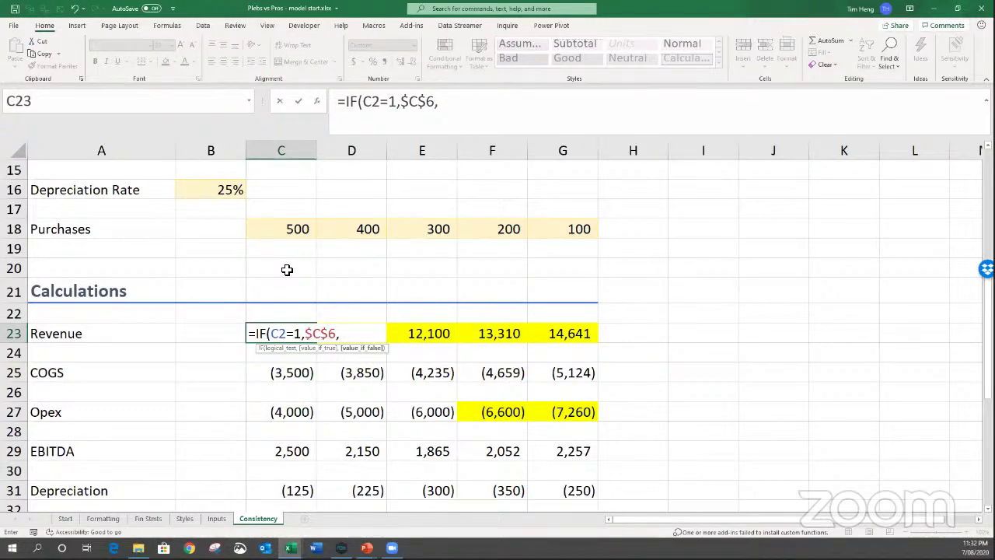
Complete the C23 Revenue formula with the growth branch B23*(1+$B$8)) and commit it.
{"action": "left_click", "coordinate": [217, 334]}
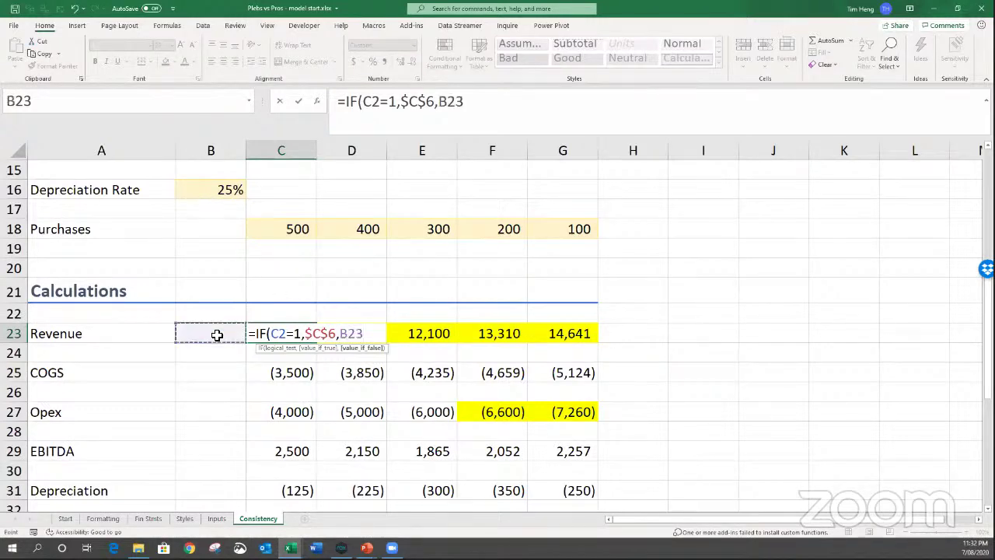
{"action": "type", "text": "*(1+"}
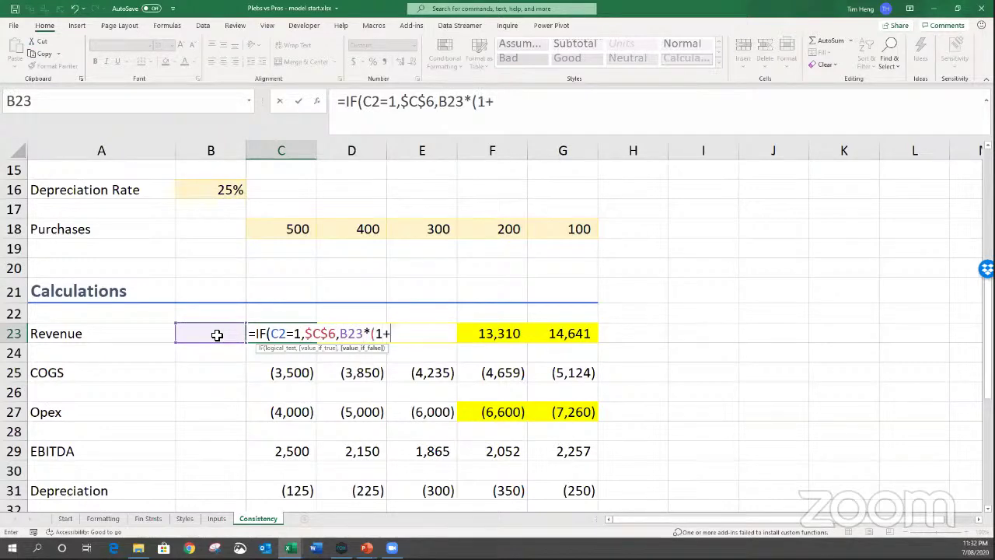
{"action": "scroll", "coordinate": [217, 334], "scroll_direction": "up", "scroll_amount": 4}
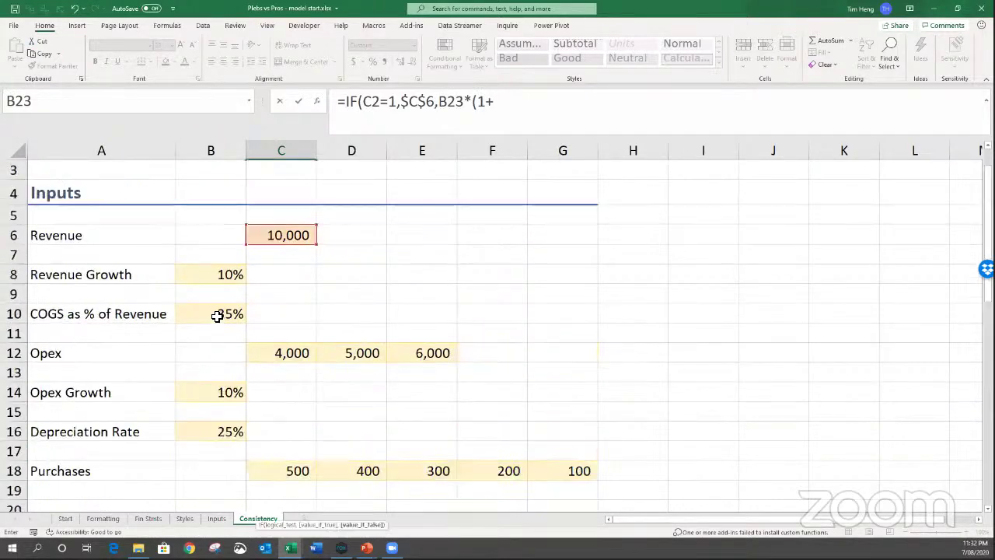
{"action": "left_click", "coordinate": [234, 275]}
{"action": "scroll", "coordinate": [234, 275], "scroll_direction": "down", "scroll_amount": 4}
{"action": "key", "text": "F4"}
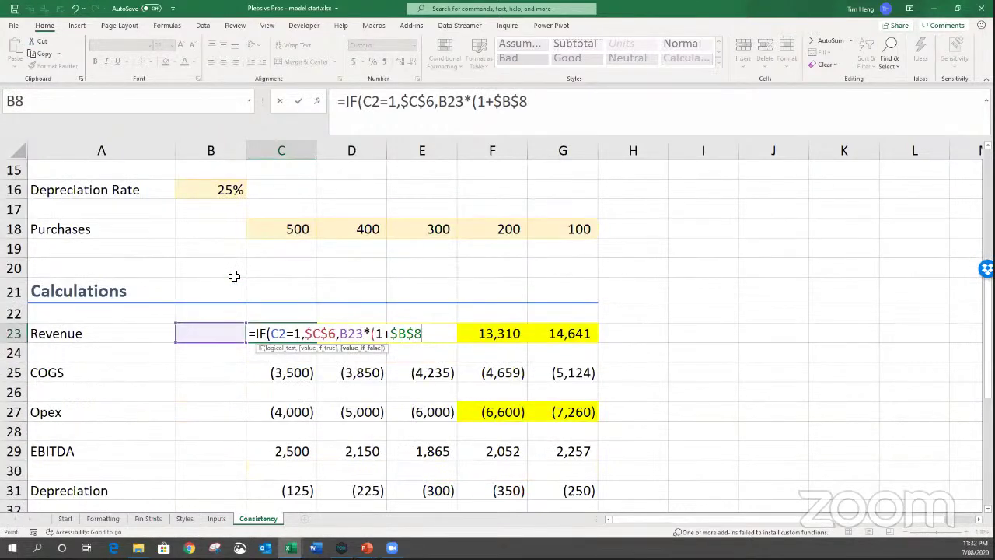
{"action": "type", "text": "))"}
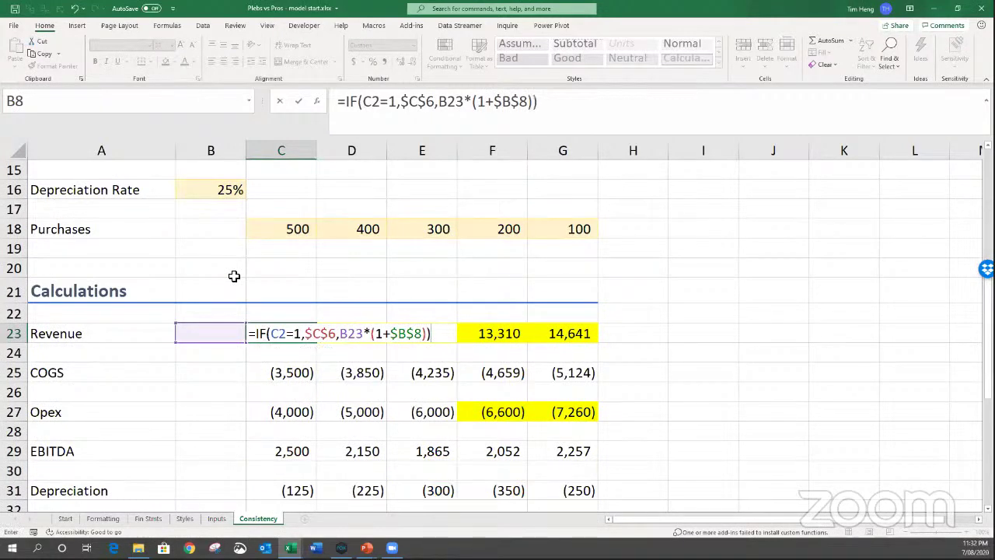
{"action": "key", "text": "Return"}
Fill the Revenue formula from C23 across to G23 and check the formula in the last year.
{"action": "key", "text": "Up"}
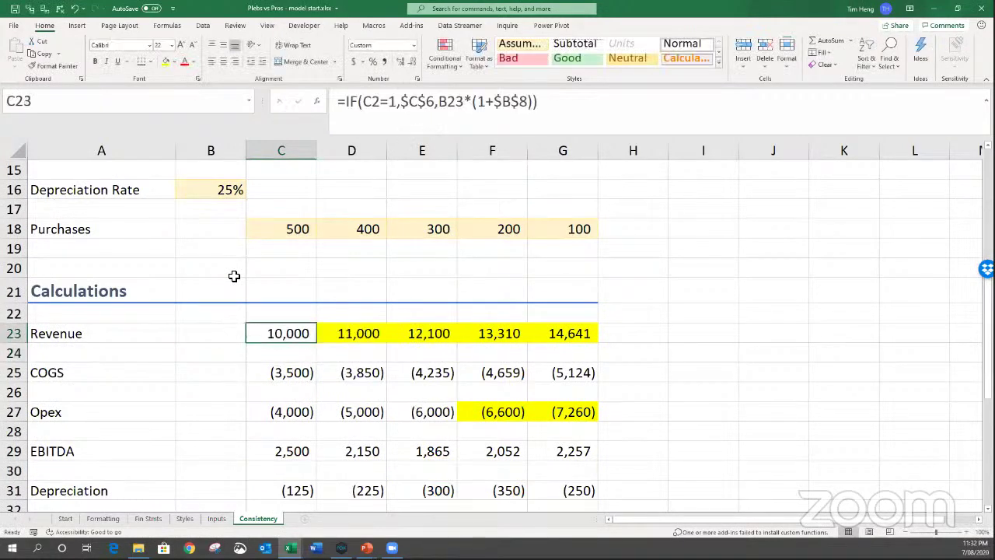
{"action": "key", "text": "shift+Right"}
{"action": "key", "text": "shift+Right"}
{"action": "key", "text": "shift+Right"}
{"action": "key", "text": "shift+Right"}
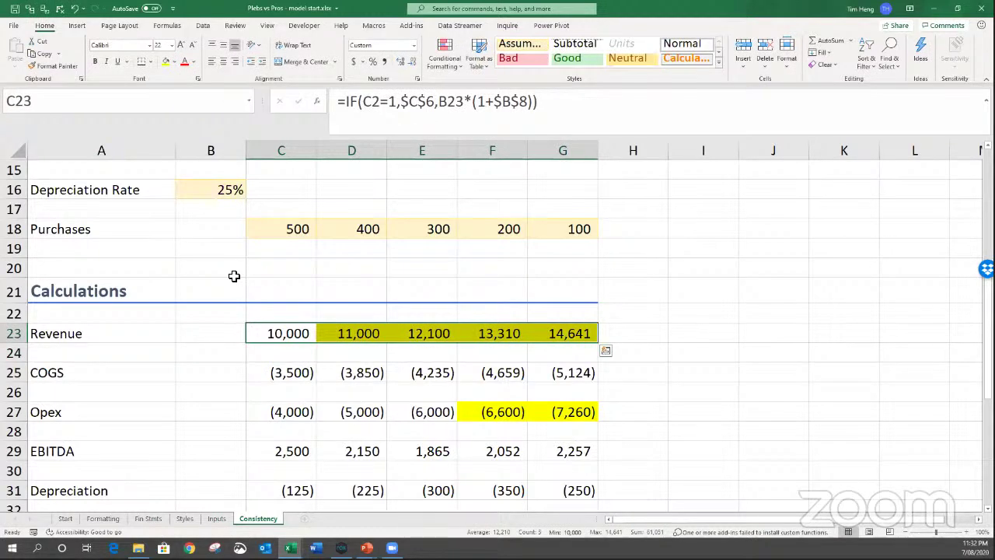
{"action": "left_click", "coordinate": [553, 334]}
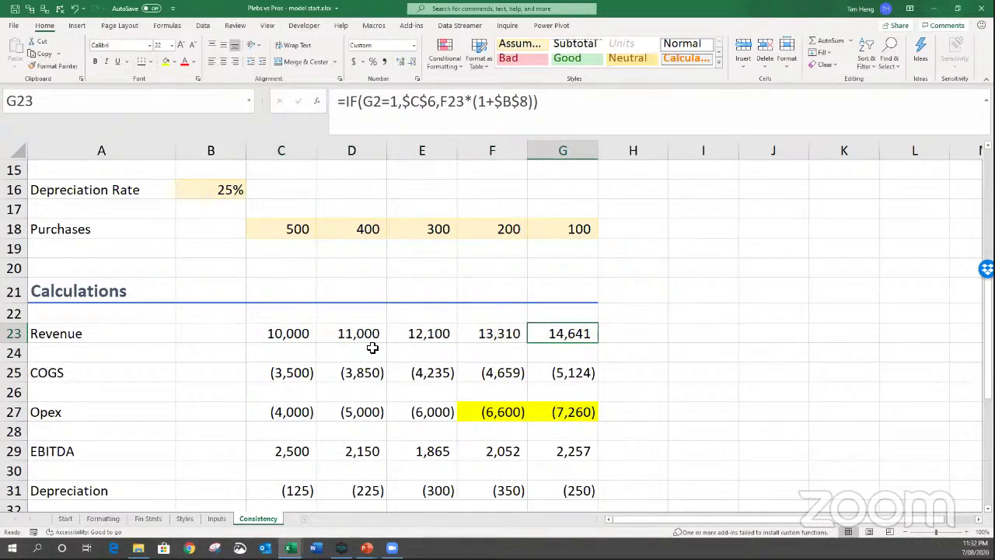
{"action": "left_click", "coordinate": [293, 334]}
{"action": "left_click_drag", "start_coordinate": [293, 333], "coordinate": [562, 340]}
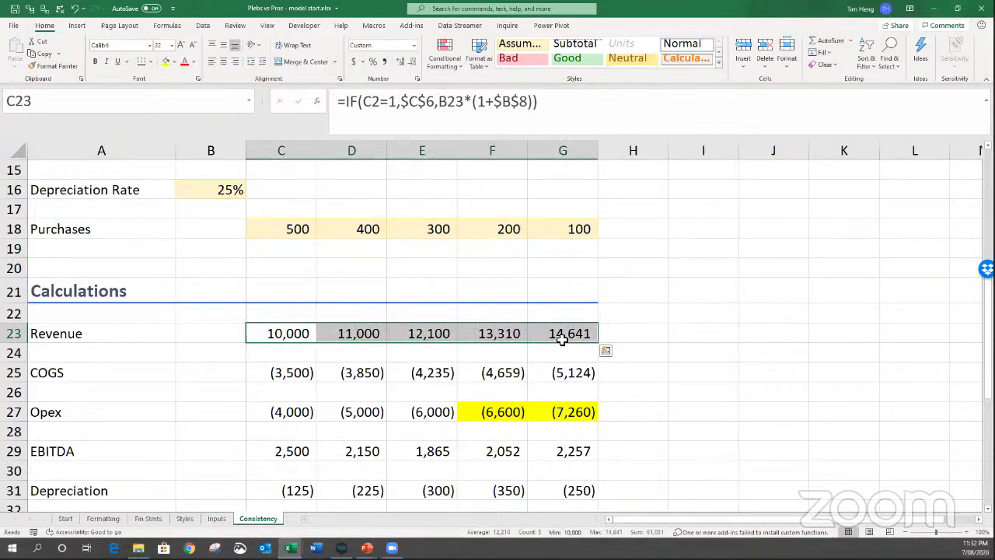
Examine the Opex formula in C27 and the Opex input row across C12:G12.
{"action": "left_click", "coordinate": [269, 410]}
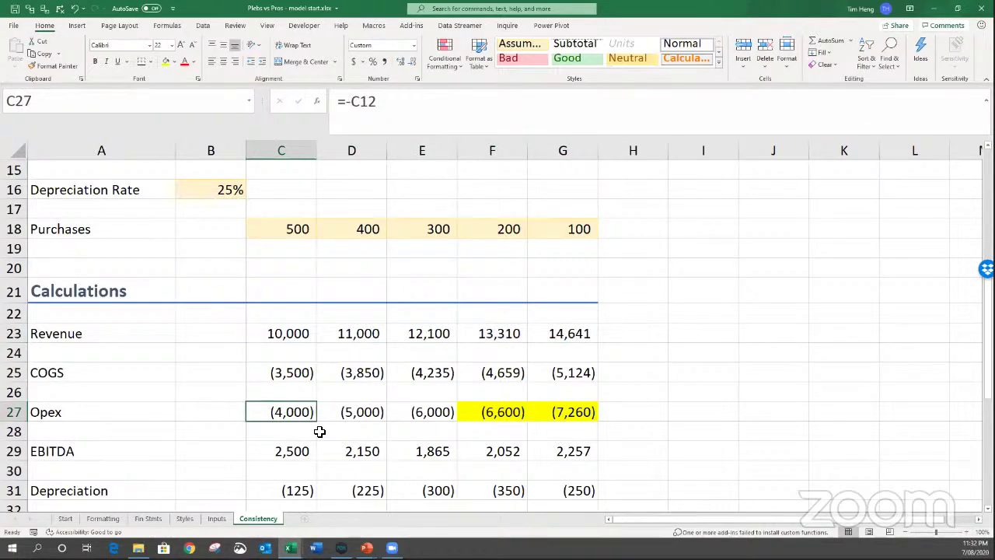
{"action": "scroll", "coordinate": [394, 391], "scroll_direction": "up", "scroll_amount": 3}
{"action": "scroll", "coordinate": [394, 391], "scroll_direction": "up", "scroll_amount": 2}
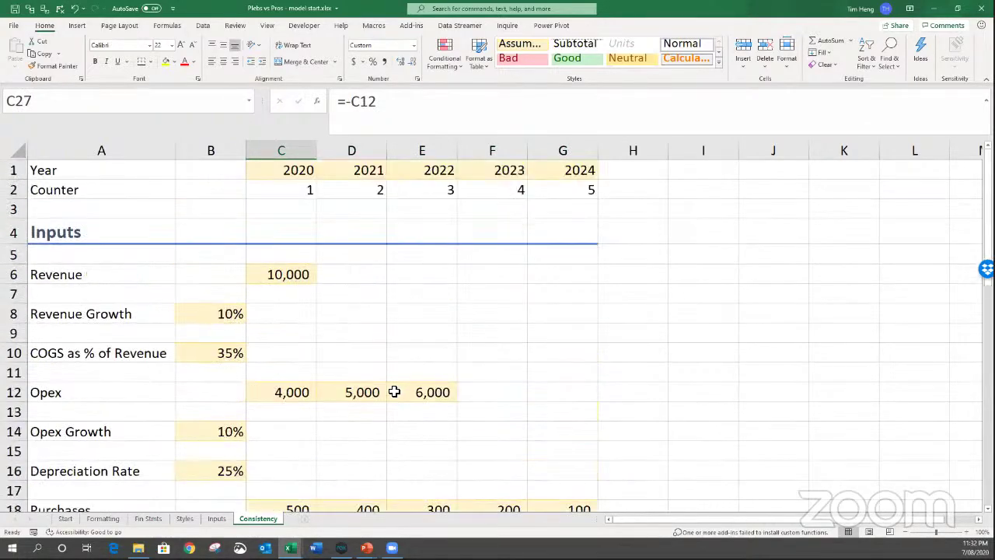
{"action": "left_click_drag", "start_coordinate": [281, 396], "coordinate": [424, 392]}
{"action": "left_click", "coordinate": [286, 389]}
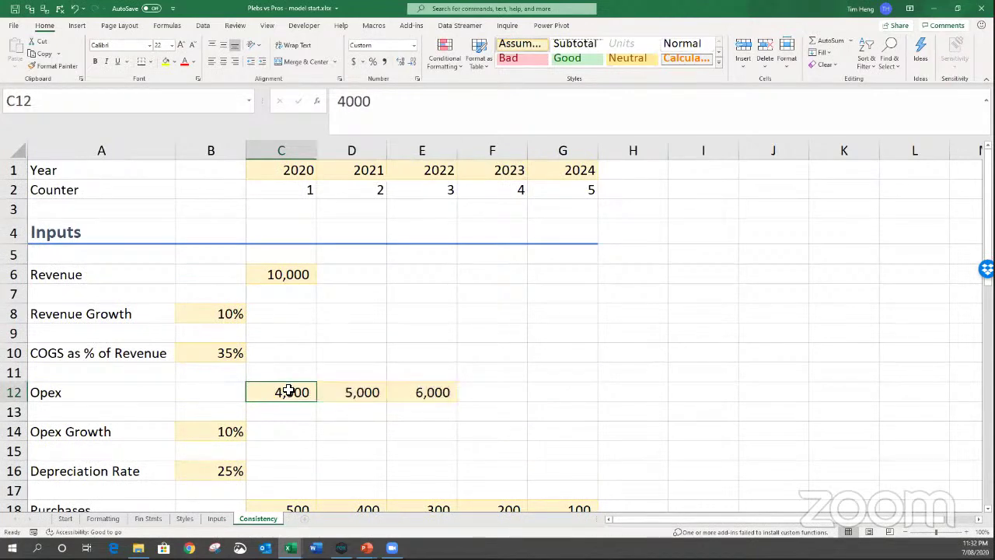
{"action": "left_click_drag", "start_coordinate": [291, 391], "coordinate": [553, 390]}
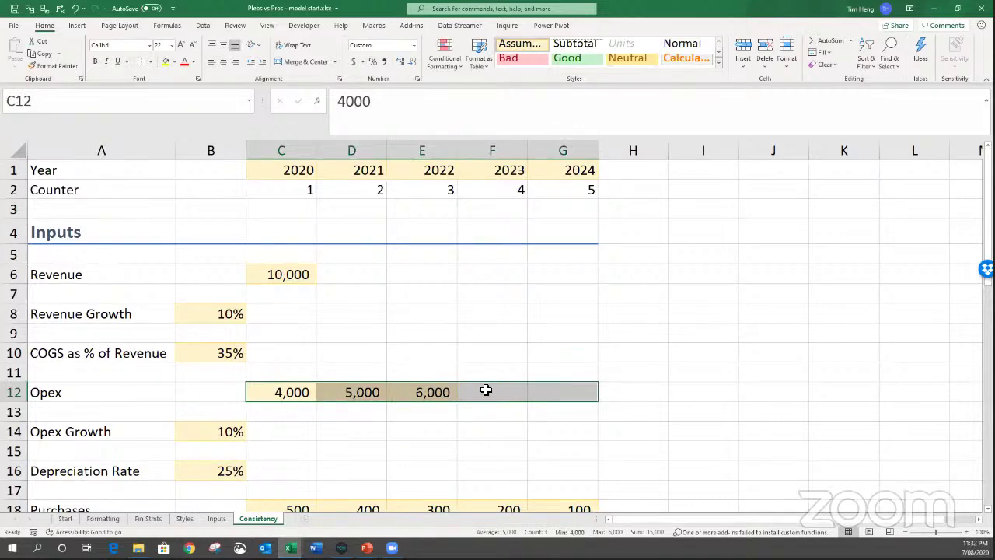
{"action": "scroll", "coordinate": [369, 400], "scroll_direction": "down", "scroll_amount": 5}
Begin replacing the Opex formula in C27 with =IF(ISNUMBER(C12),-C12, so that any entered Opex input is used.
{"action": "left_click", "coordinate": [303, 391]}
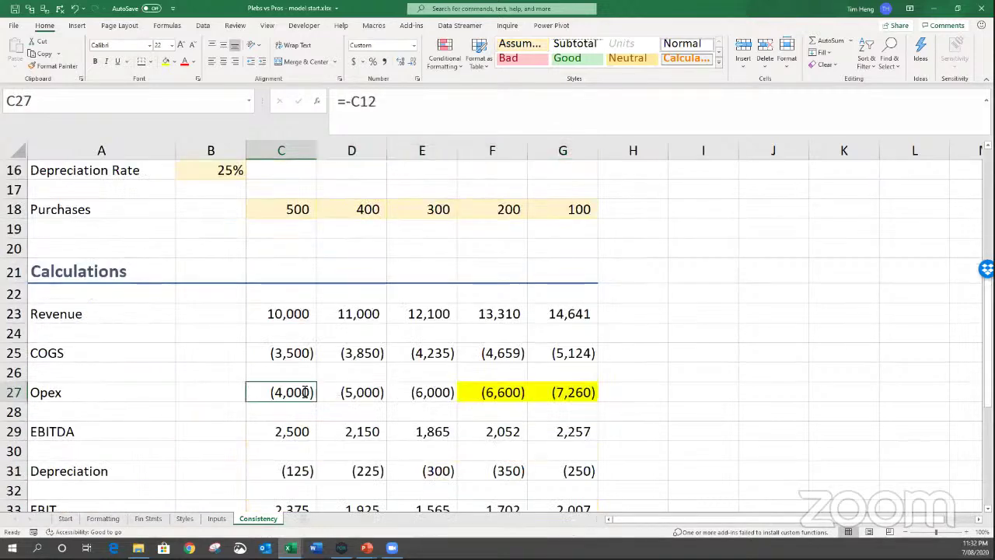
{"action": "type", "text": "=IF("}
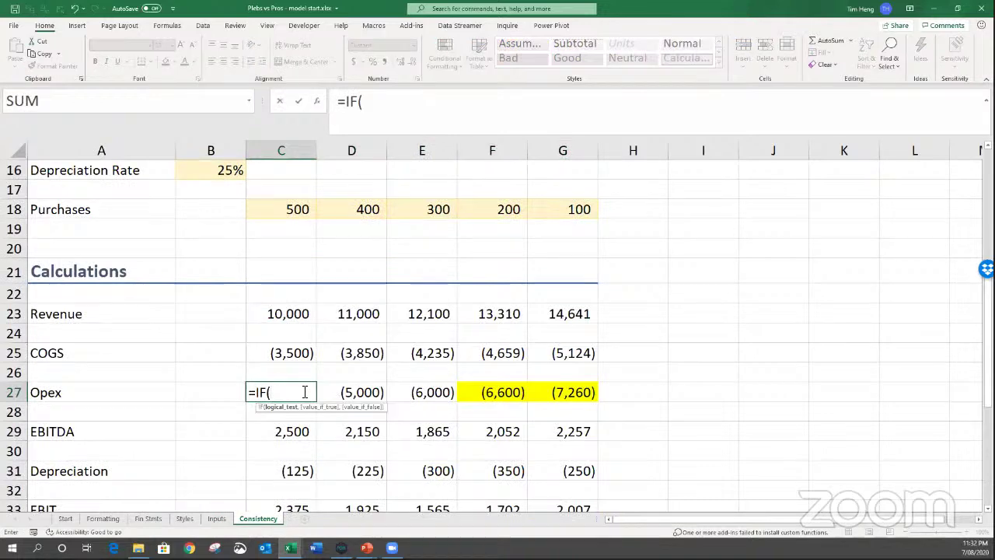
{"action": "type", "text": "ISNUMBER("}
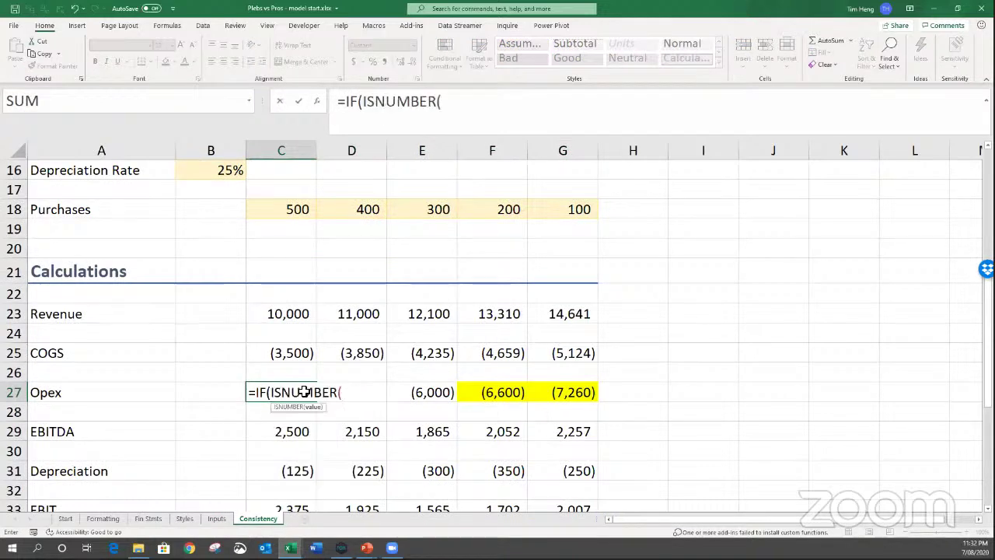
{"action": "scroll", "coordinate": [267, 291], "scroll_direction": "up", "scroll_amount": 2}
{"action": "left_click", "coordinate": [293, 203]}
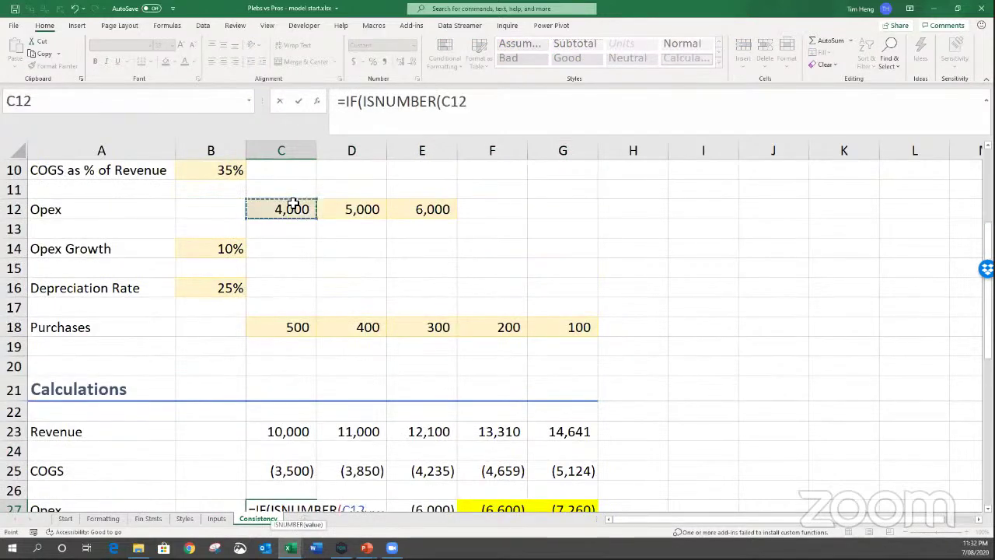
{"action": "type", "text": ")"}
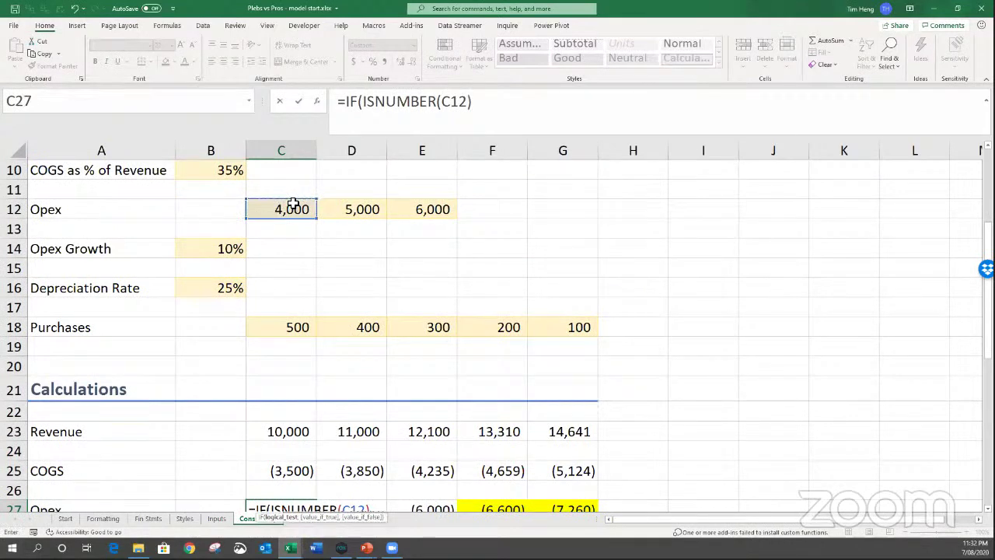
{"action": "type", "text": ",-"}
{"action": "left_click", "coordinate": [286, 212]}
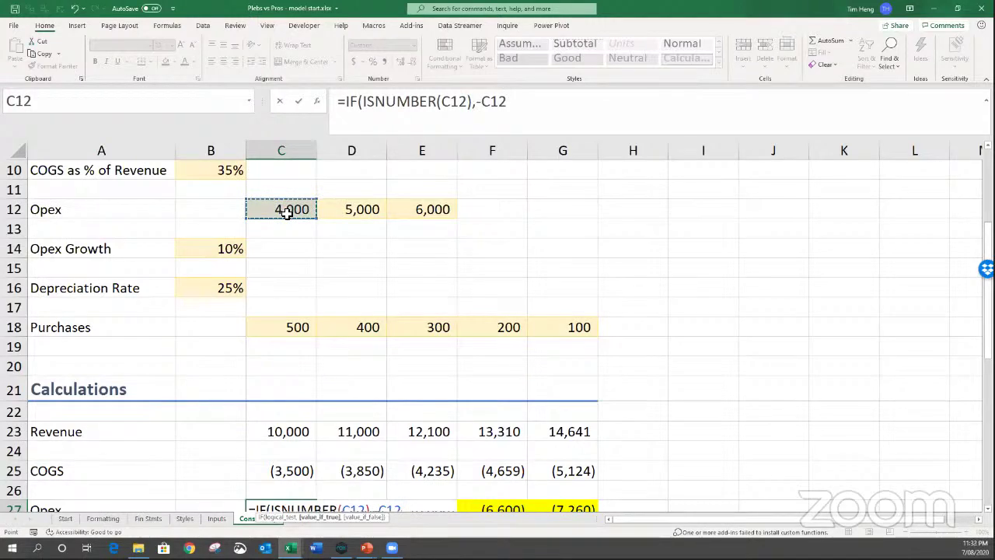
{"action": "type", "text": ","}
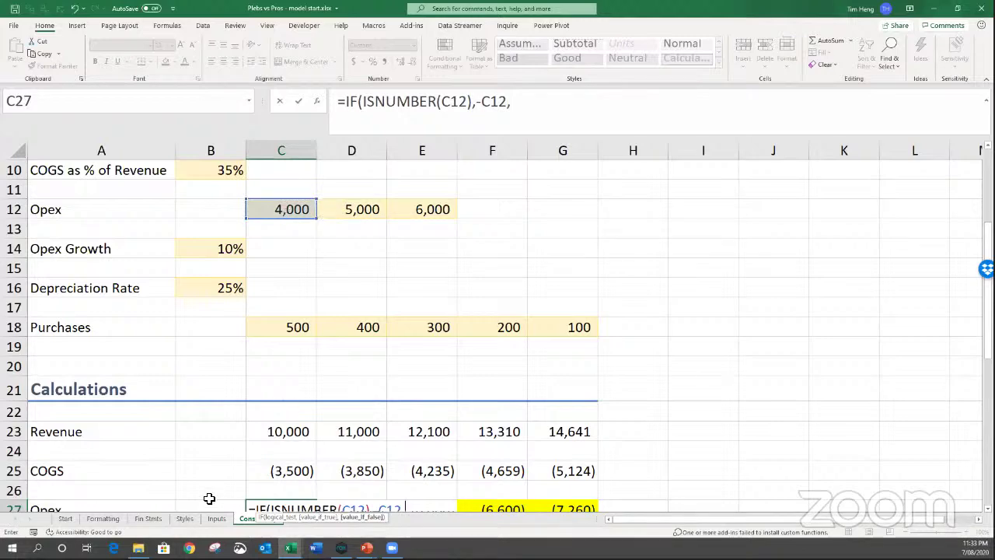
Complete the C27 Opex formula with the growth branch B27*(1+$B$14)) and commit it.
{"action": "scroll", "coordinate": [224, 473], "scroll_direction": "down", "scroll_amount": 1}
{"action": "left_click", "coordinate": [213, 453]}
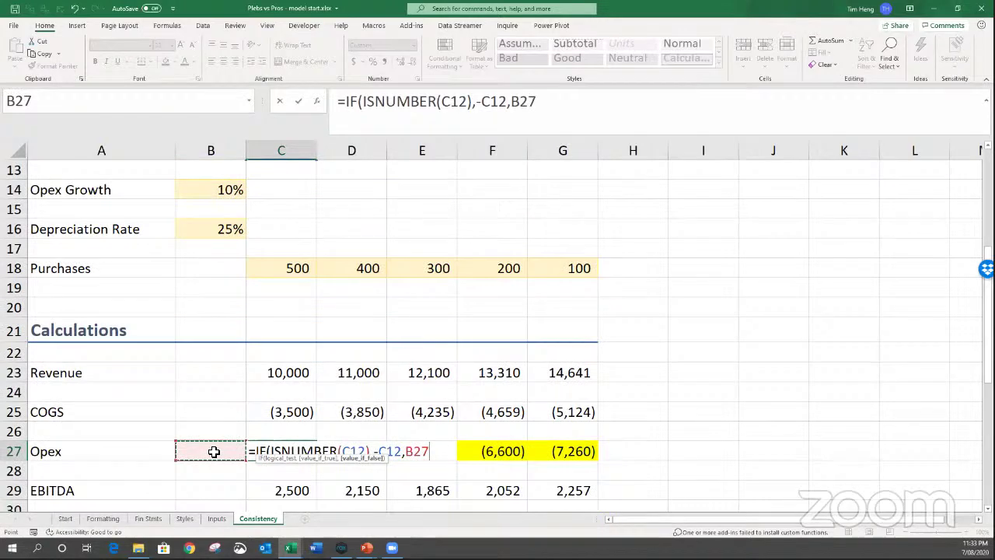
{"action": "type", "text": "*(1+"}
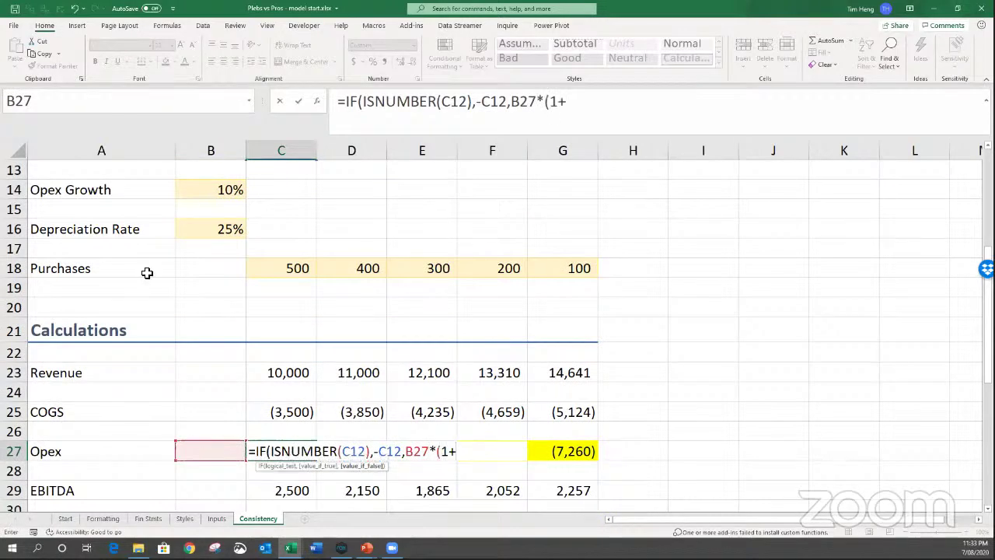
{"action": "left_click", "coordinate": [216, 189]}
{"action": "key", "text": "F4"}
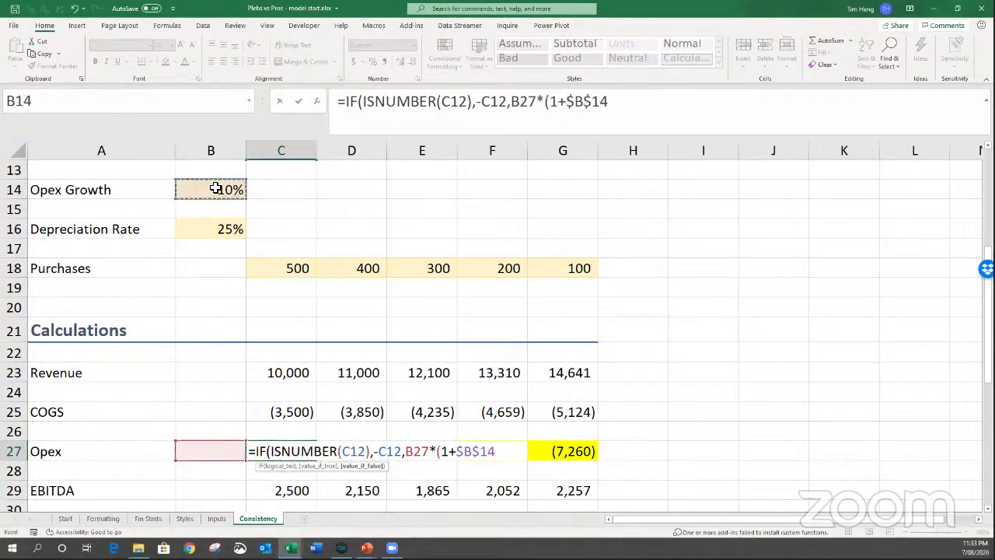
{"action": "type", "text": "))"}
{"action": "key", "text": "Return"}
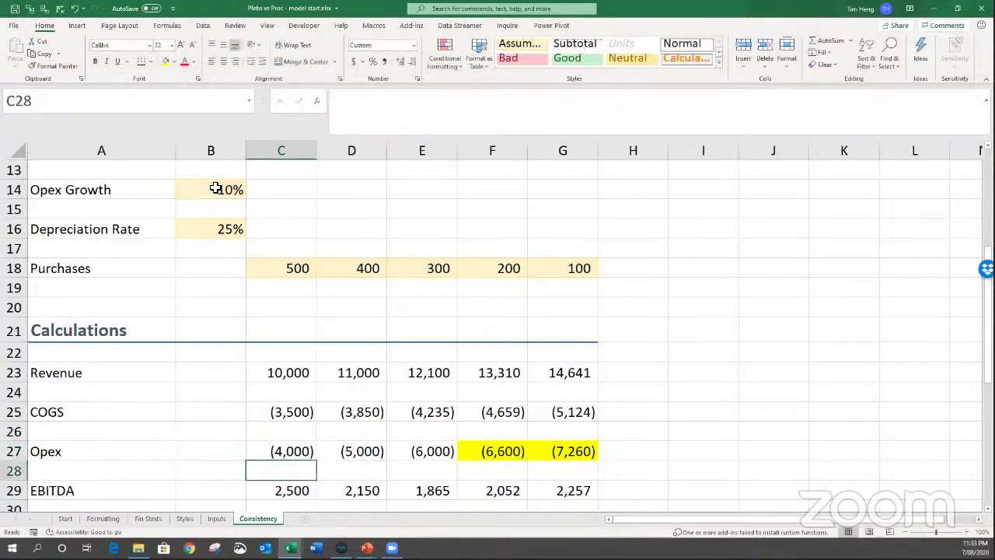
Fill the Opex formula from C27 across to G27 and check it in F27:G27.
{"action": "key", "text": "Up"}
{"action": "left_click", "coordinate": [582, 451], "text": "shift"}
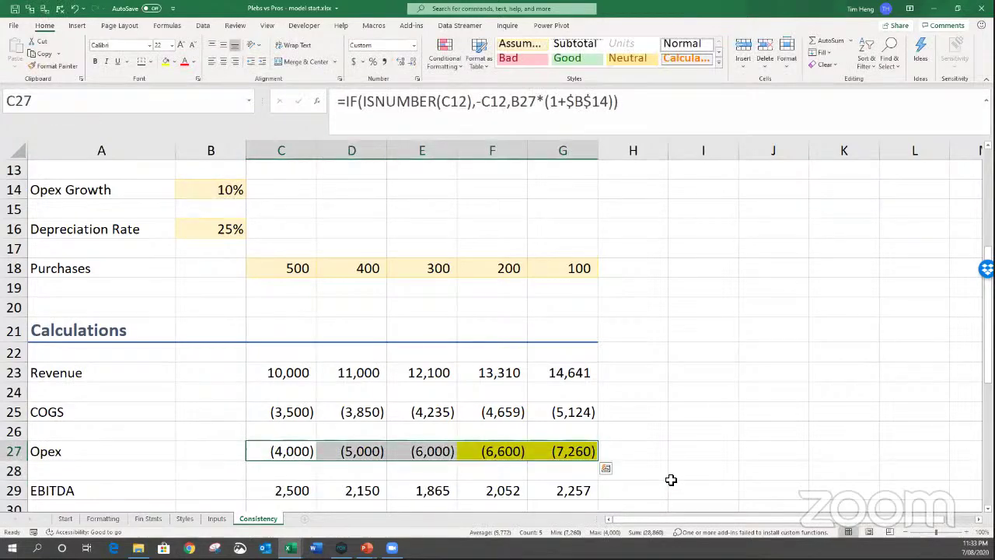
{"action": "key", "text": "ctrl+z"}
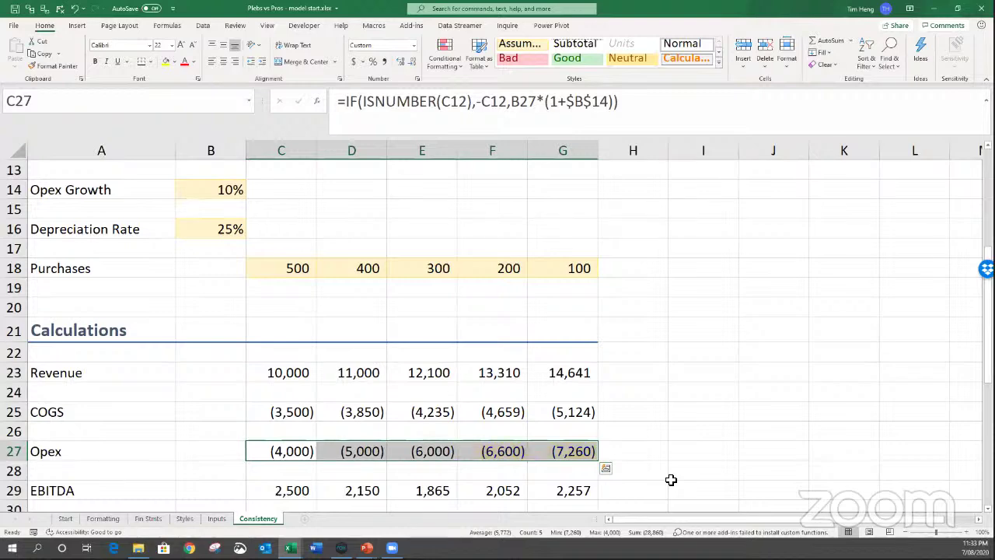
{"action": "left_click_drag", "start_coordinate": [505, 449], "coordinate": [560, 449]}
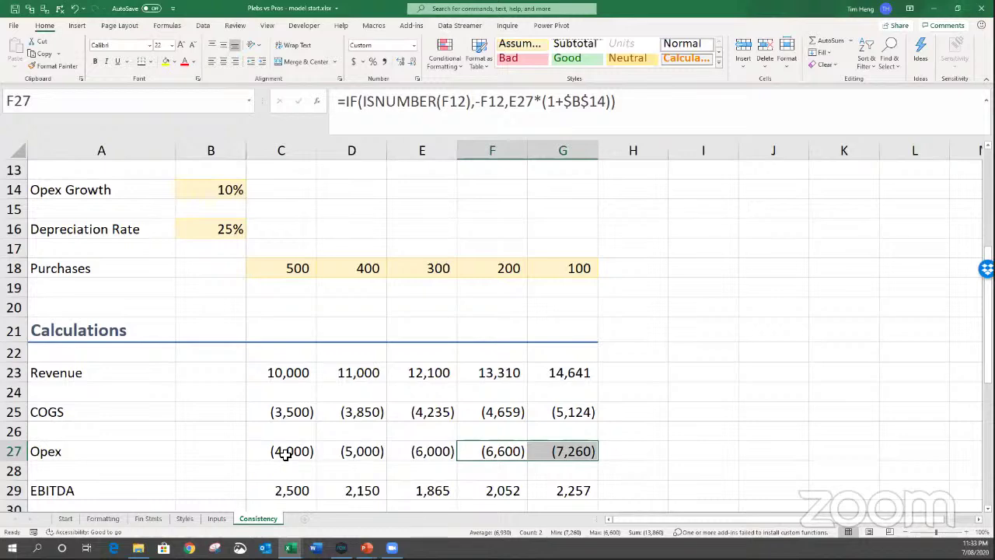
Examine the depreciation schedule in C39:G43, checking which years each purchase's staggered depreciation formulas cover.
{"action": "scroll", "coordinate": [288, 437], "scroll_direction": "down", "scroll_amount": 5}
{"action": "scroll", "coordinate": [290, 435], "scroll_direction": "down", "scroll_amount": 1}
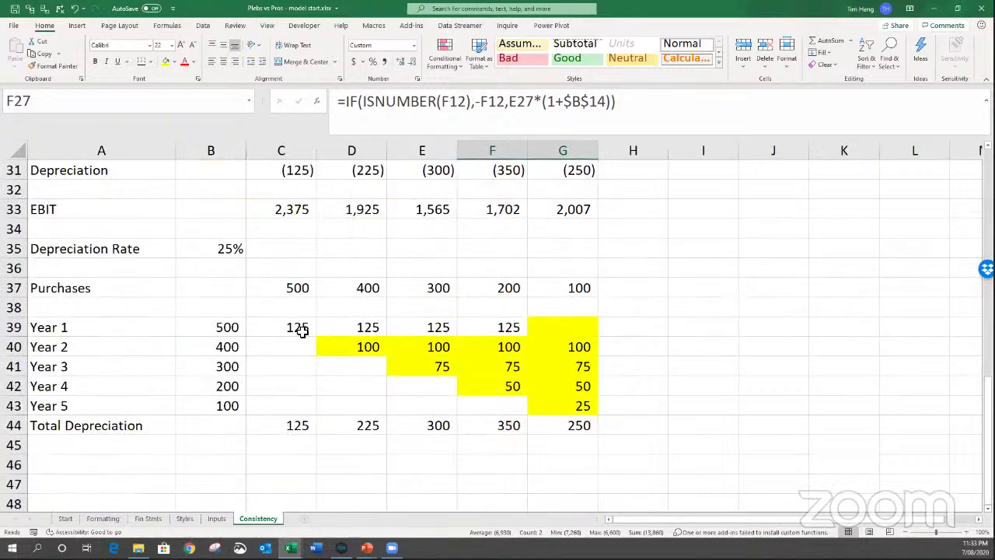
{"action": "left_click", "coordinate": [294, 328]}
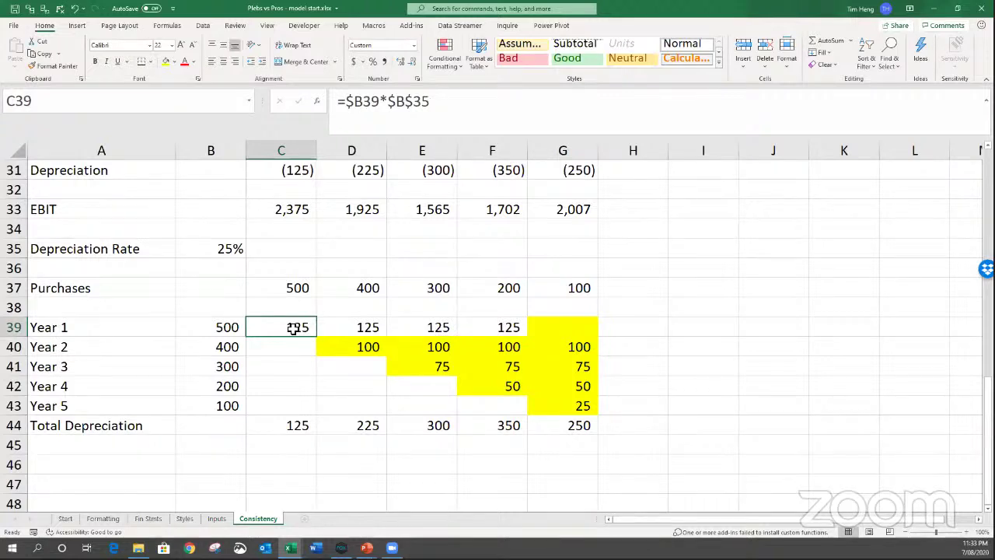
{"action": "left_click_drag", "start_coordinate": [294, 327], "coordinate": [482, 326]}
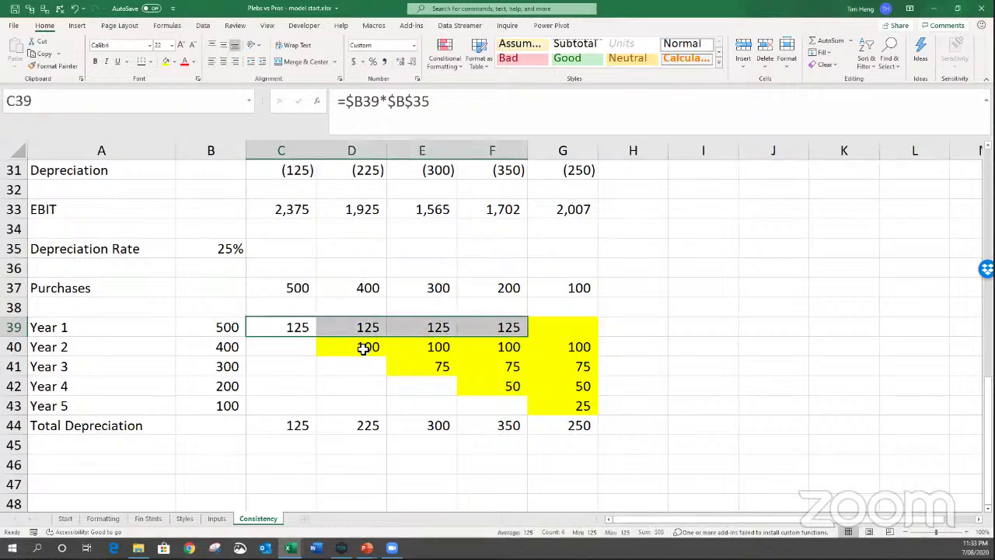
{"action": "left_click_drag", "start_coordinate": [362, 348], "coordinate": [570, 348]}
{"action": "left_click_drag", "start_coordinate": [444, 365], "coordinate": [603, 370]}
{"action": "left_click_drag", "start_coordinate": [507, 387], "coordinate": [707, 388]}
{"action": "left_click_drag", "start_coordinate": [579, 404], "coordinate": [739, 397]}
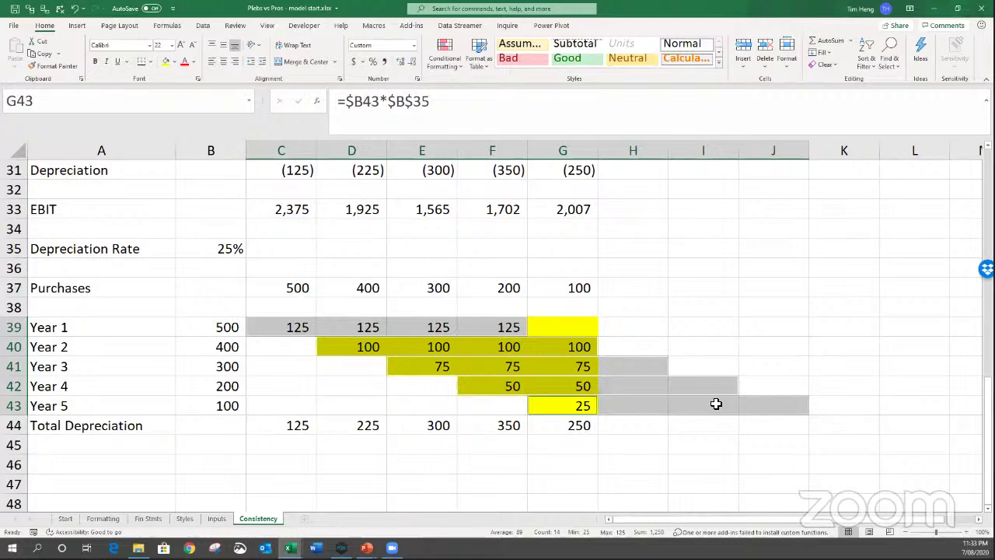
{"action": "left_click", "coordinate": [257, 325]}
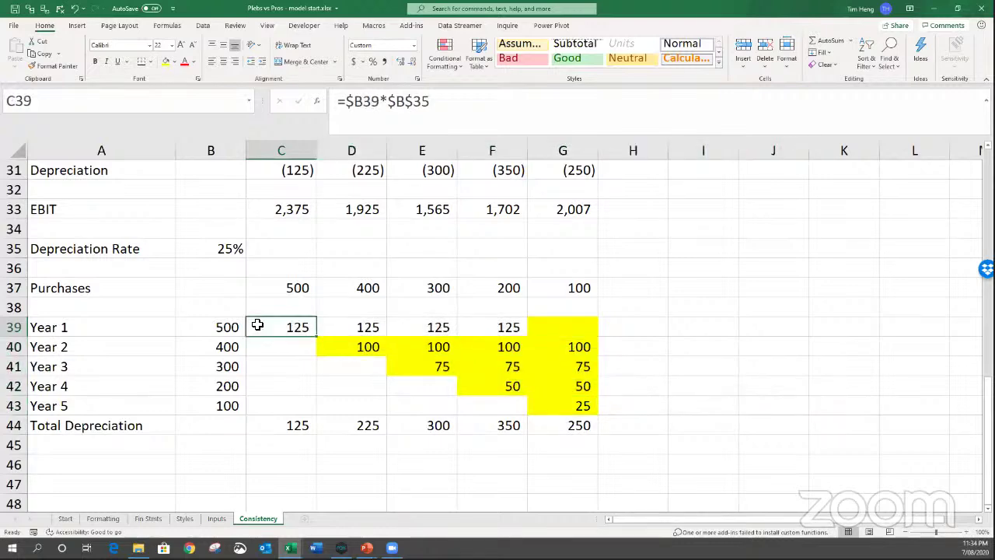
{"action": "left_click_drag", "start_coordinate": [258, 325], "coordinate": [578, 406]}
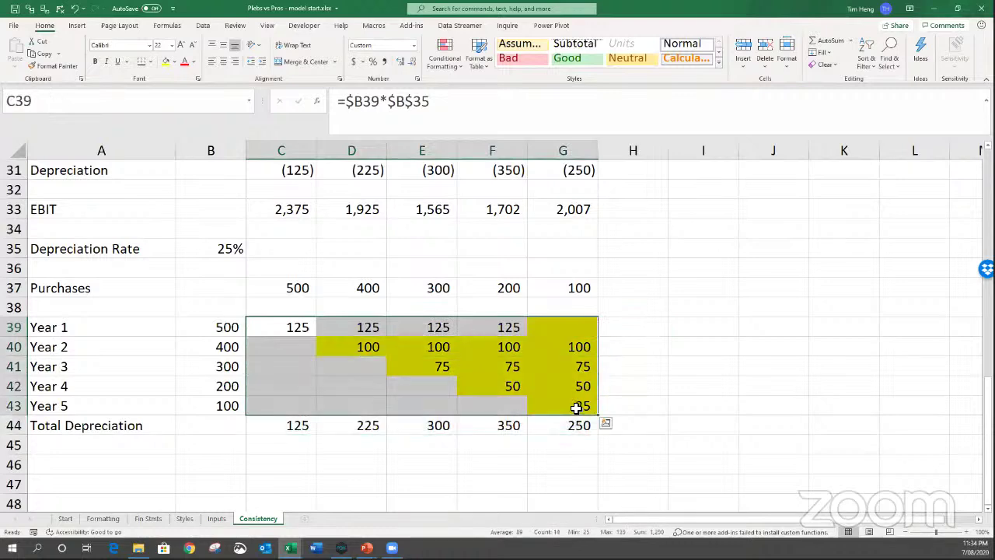
Begin replacing the Year 1 depreciation formula in C39 with =IF(C2<, using the counter in the test.
{"action": "left_click", "coordinate": [297, 333]}
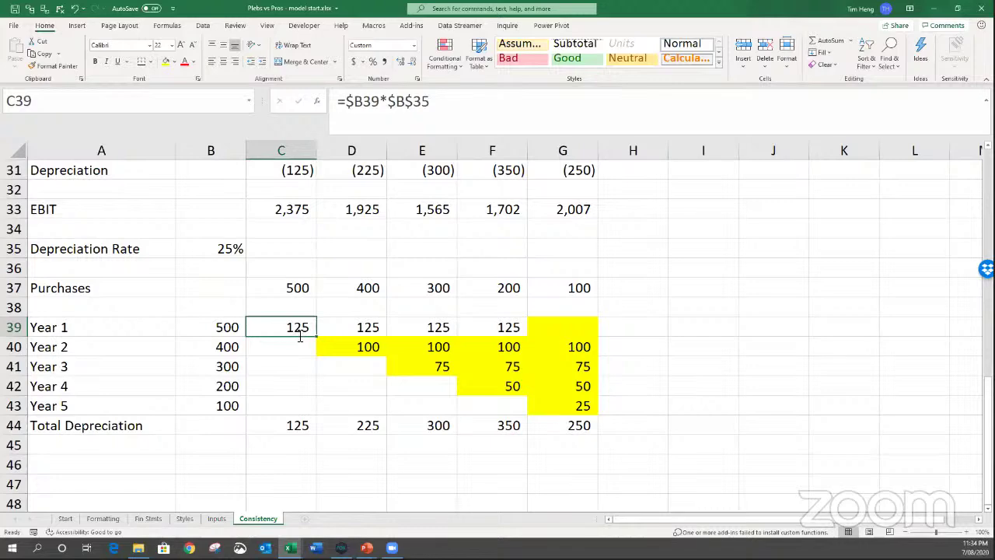
{"action": "type", "text": "="}
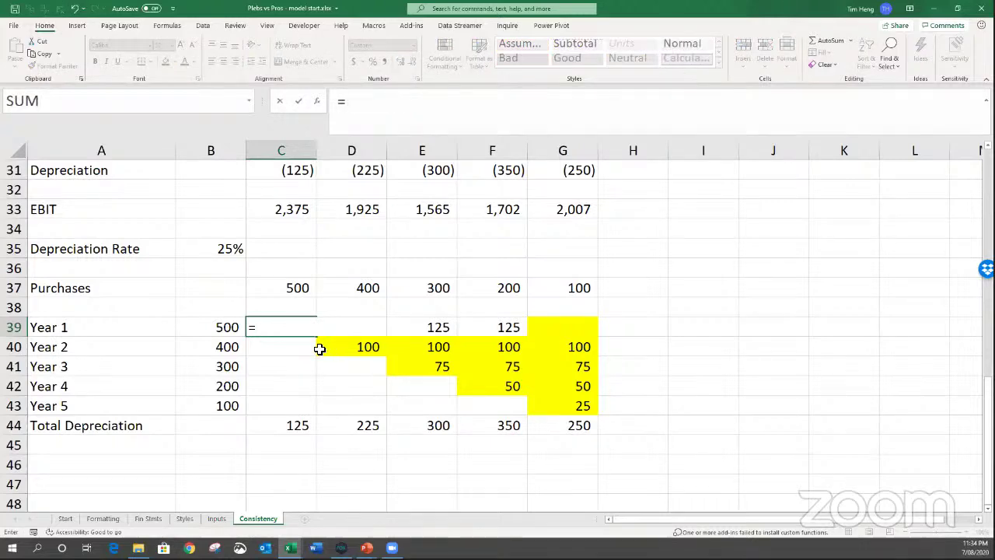
{"action": "type", "text": "IF("}
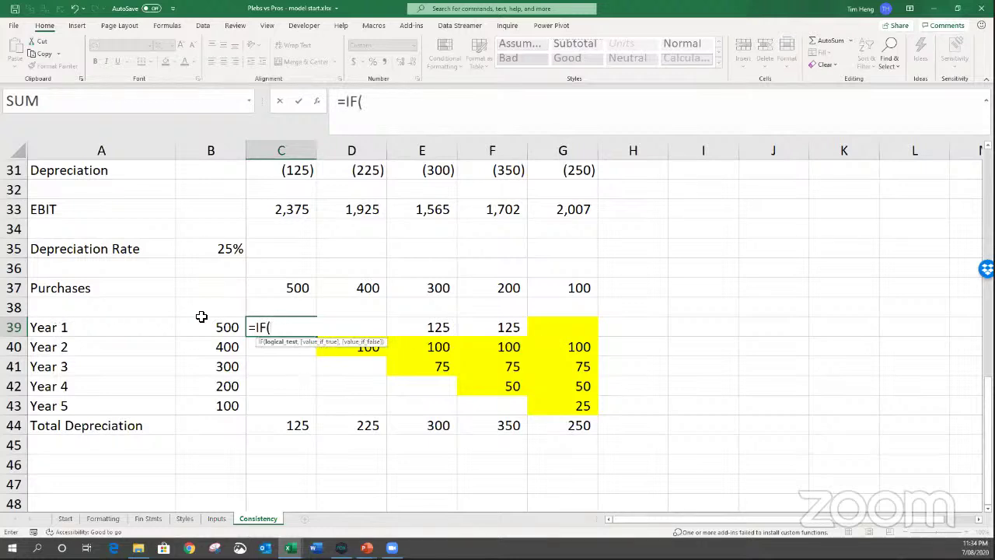
{"action": "scroll", "coordinate": [289, 201], "scroll_direction": "up", "scroll_amount": 10}
{"action": "left_click", "coordinate": [297, 189]}
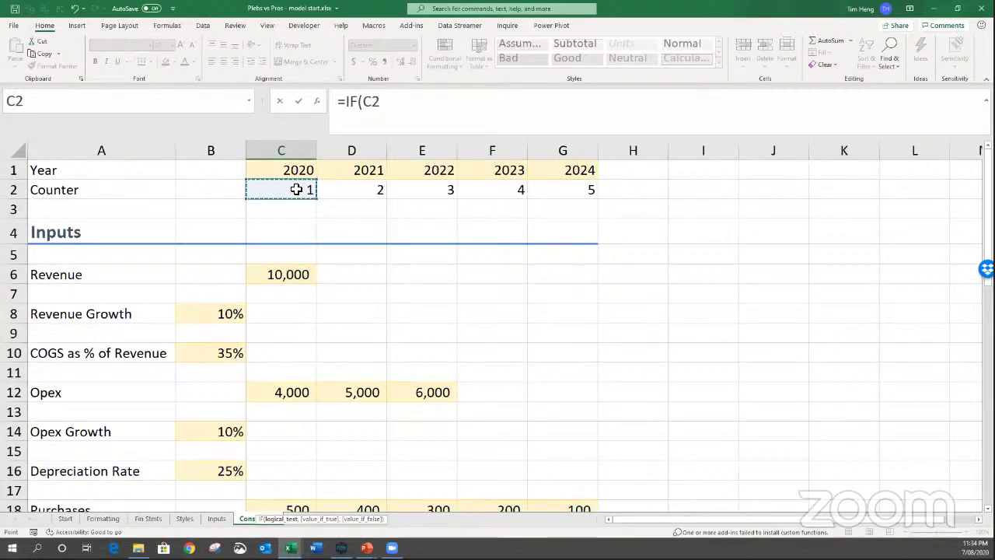
{"action": "type", "text": "<"}
{"action": "scroll", "coordinate": [308, 343], "scroll_direction": "down", "scroll_amount": 5}
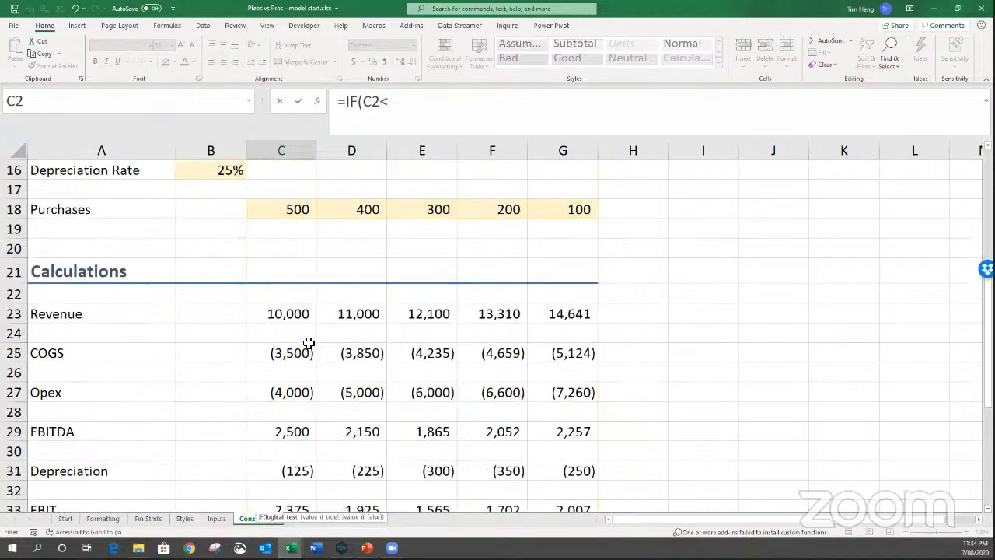
{"action": "scroll", "coordinate": [308, 343], "scroll_direction": "down", "scroll_amount": 5}
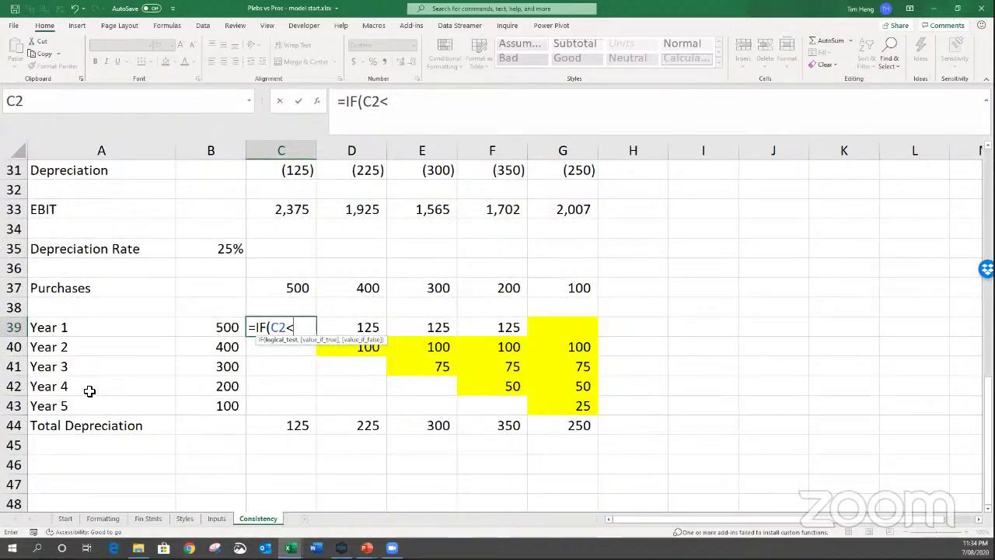
Complete the first test in C39 with ROWS(A39:A39) and return 0 when it is true.
{"action": "type", "text": "ROWS("}
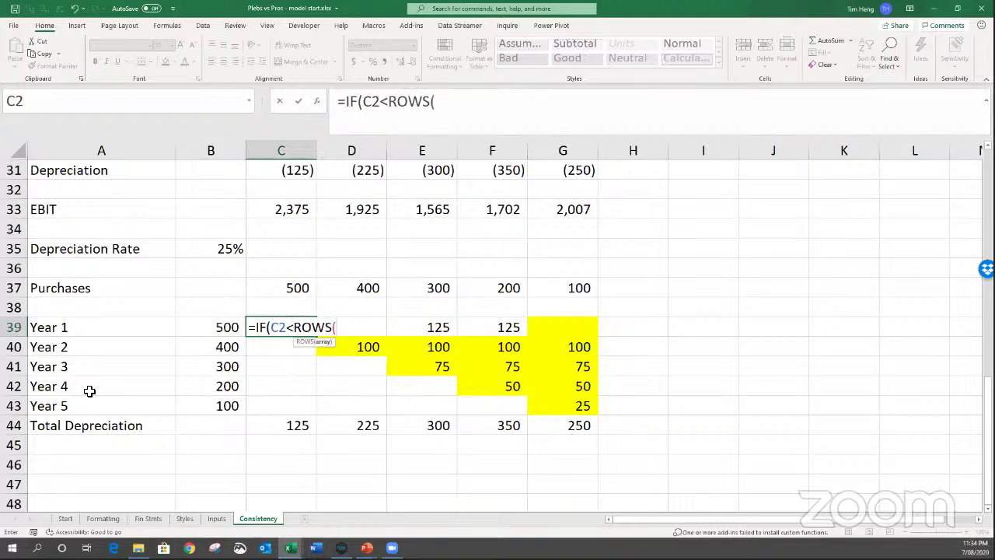
{"action": "left_click", "coordinate": [103, 327]}
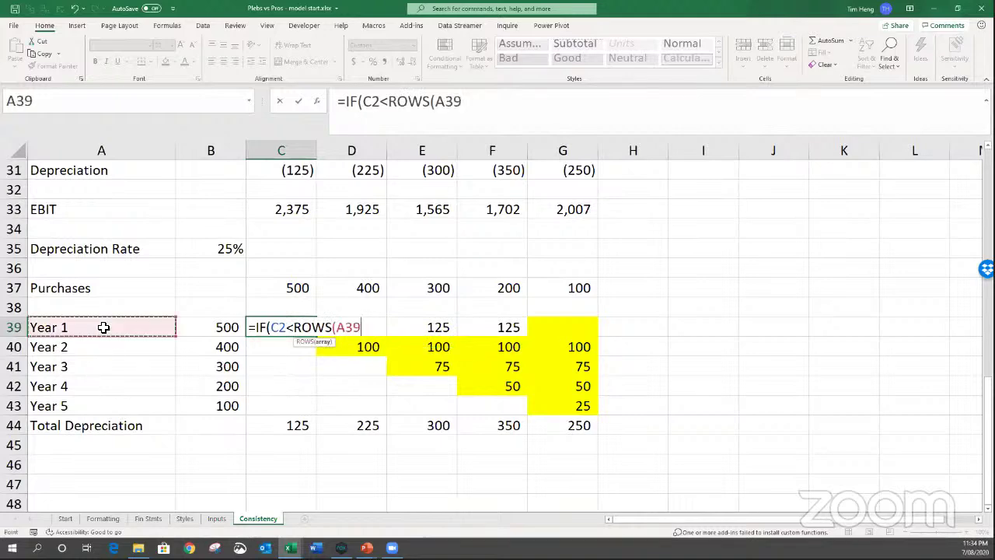
{"action": "type", "text": ":"}
{"action": "left_click", "coordinate": [103, 327]}
{"action": "type", "text": ")"}
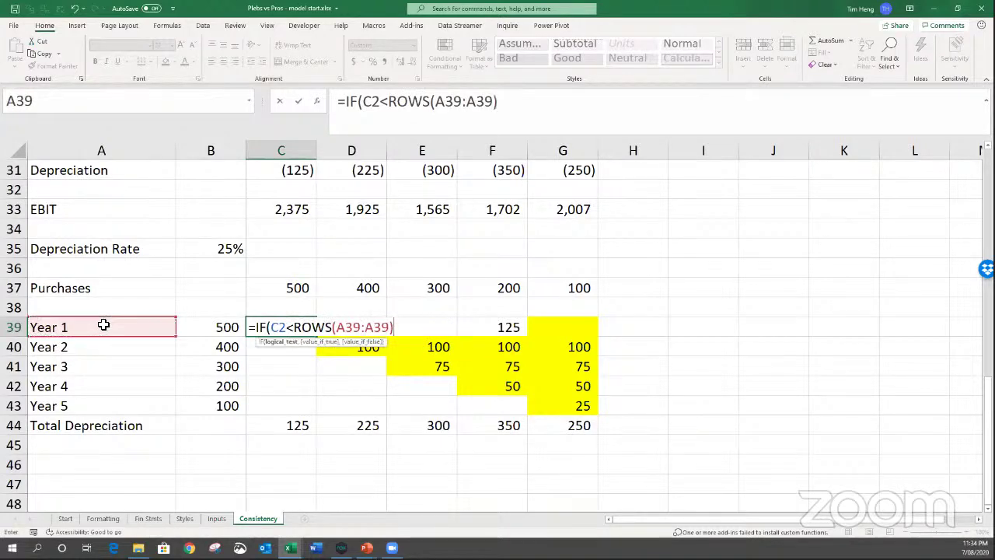
{"action": "type", "text": ",0,"}
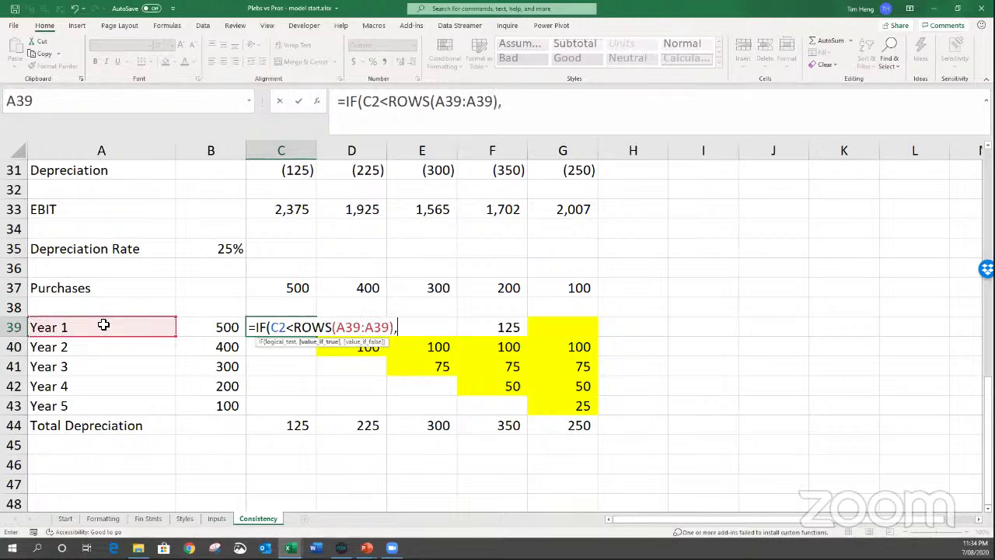
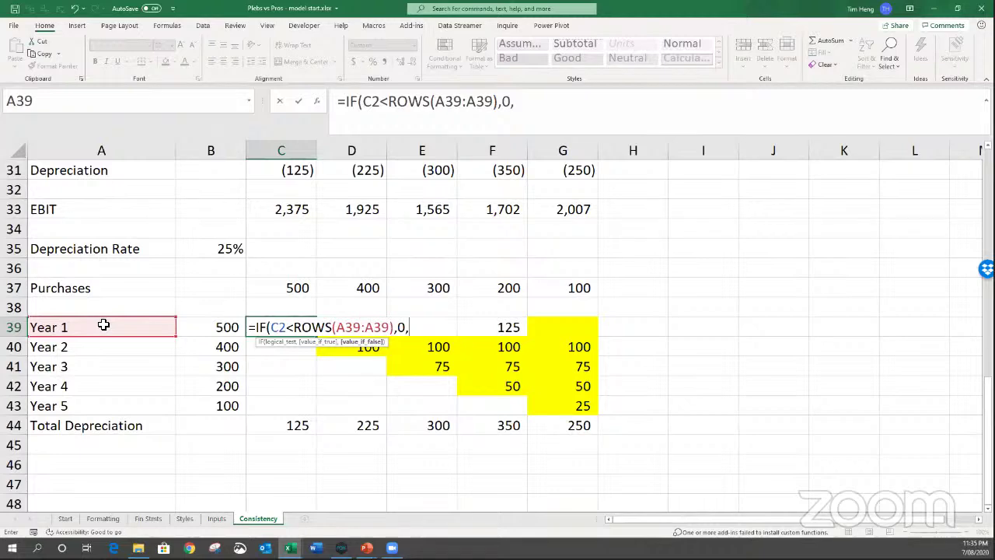
Add a nested IF to the C39 formula that begins by testing C2>ROWS(A39:A39).
{"action": "type", "text": "IF("}
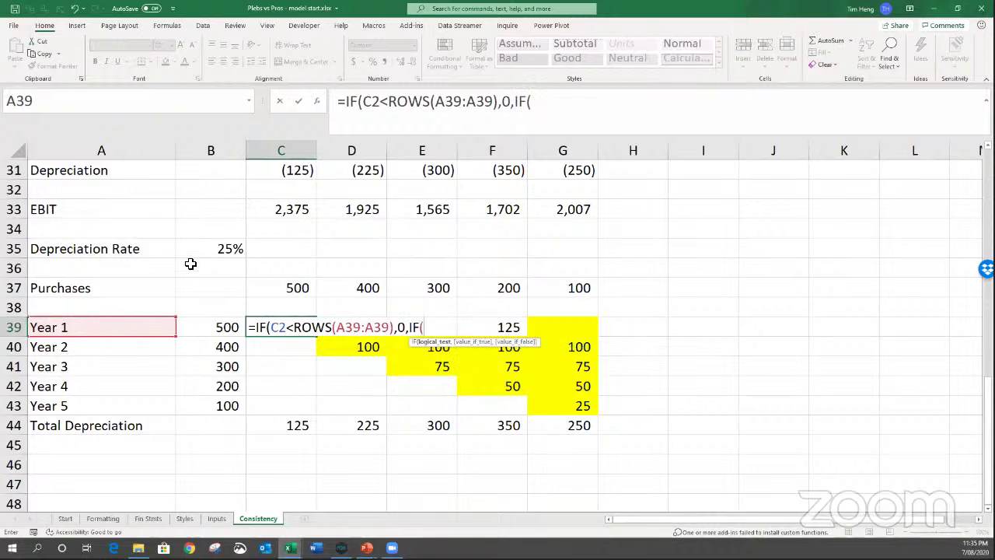
{"action": "scroll", "coordinate": [282, 179], "scroll_direction": "up", "scroll_amount": 10}
{"action": "left_click", "coordinate": [282, 190]}
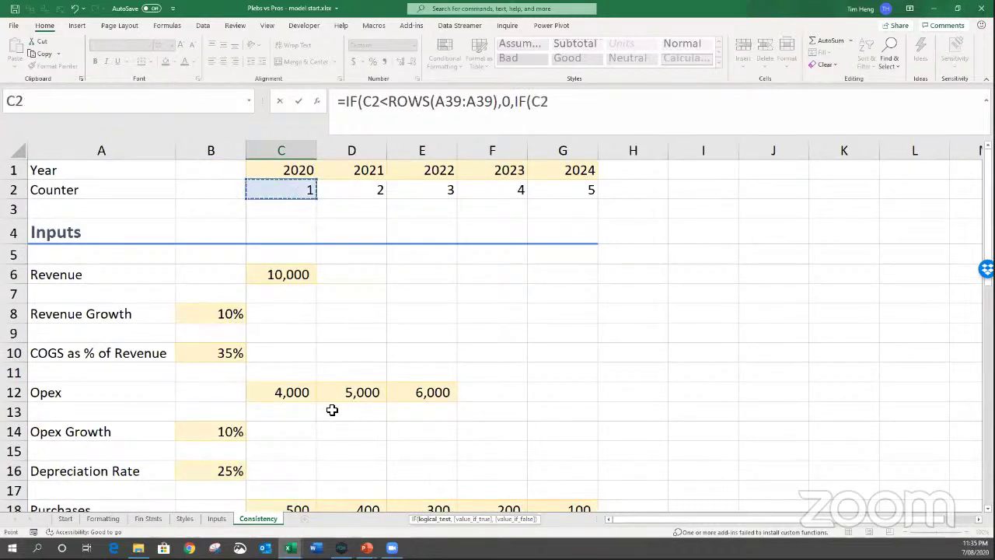
{"action": "scroll", "coordinate": [323, 406], "scroll_direction": "down", "scroll_amount": 10}
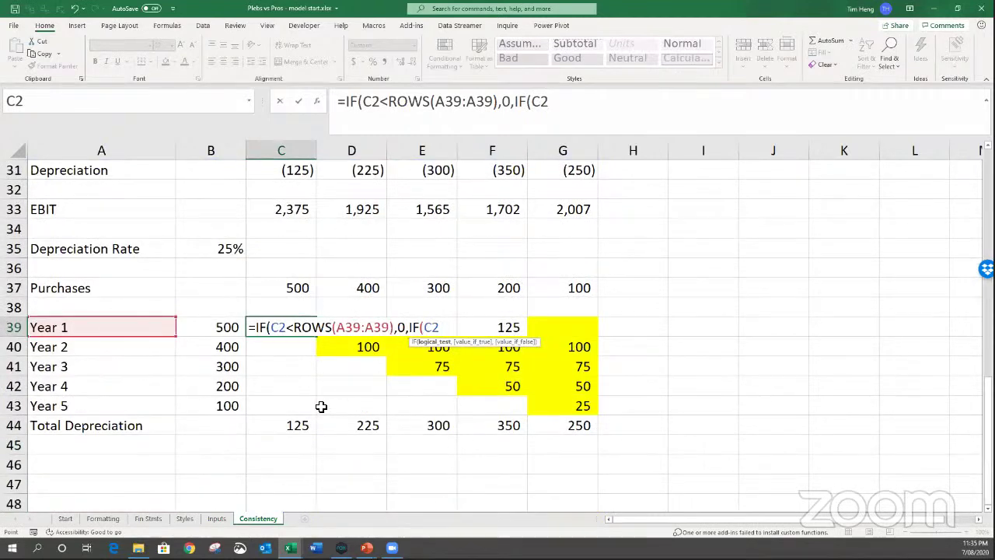
{"action": "type", "text": ">ROWS("}
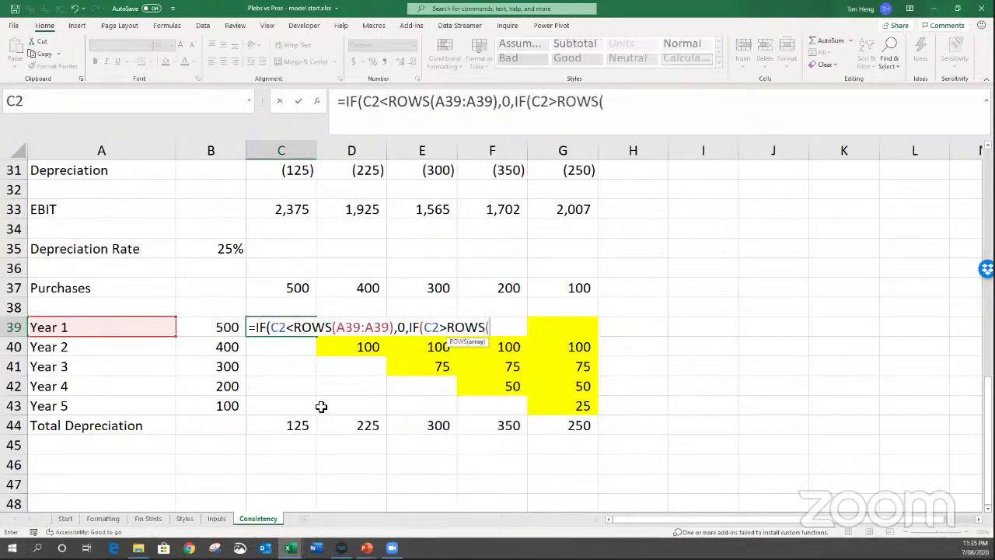
{"action": "left_click", "coordinate": [153, 325]}
{"action": "type", "text": ":"}
{"action": "left_click", "coordinate": [153, 325]}
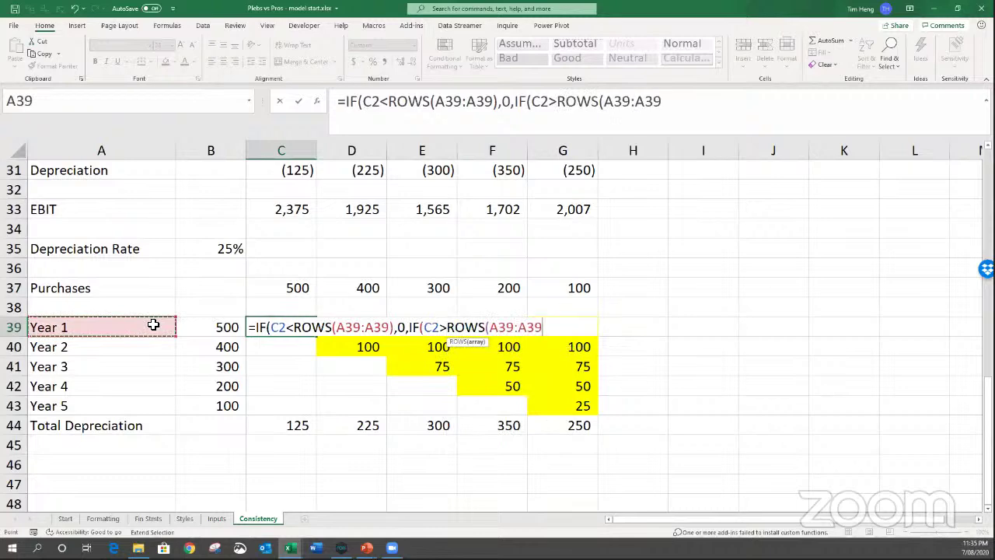
{"action": "type", "text": ")"}
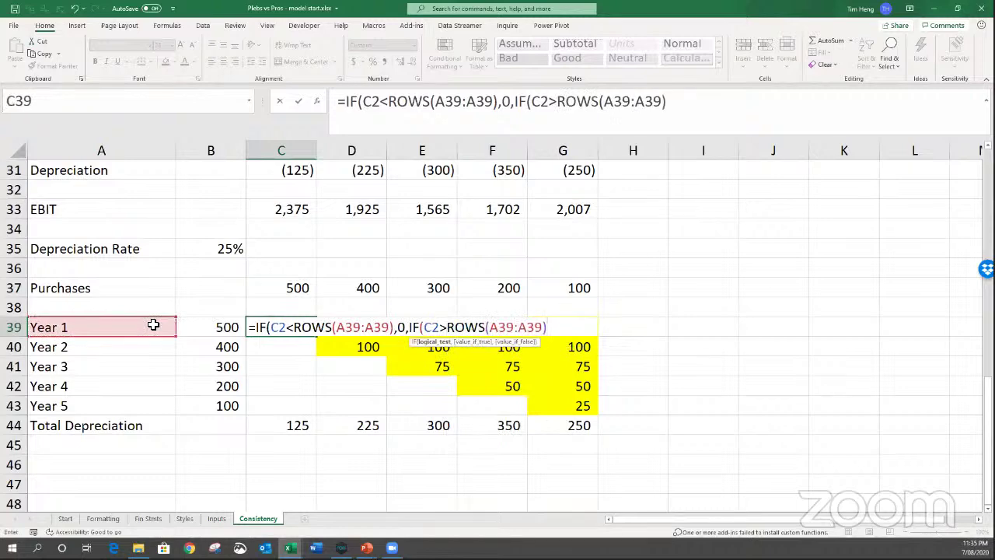
Extend the nested test in C39 with +(1/B35) and change its comparison to >=.
{"action": "type", "text": "+(1/"}
{"action": "left_click", "coordinate": [215, 248]}
{"action": "type", "text": ")"}
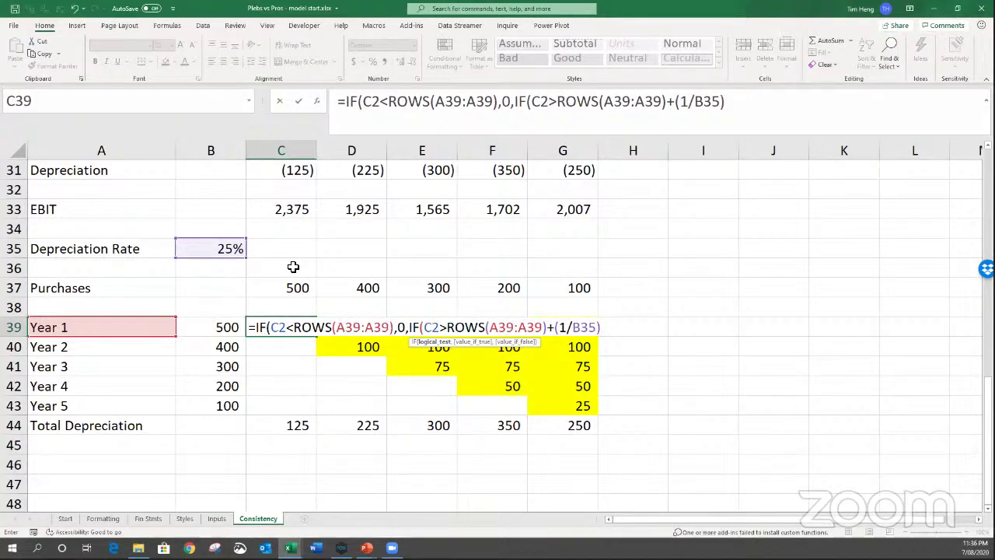
{"action": "left_click", "coordinate": [447, 328]}
{"action": "type", "text": "="}
{"action": "left_click", "coordinate": [622, 330]}
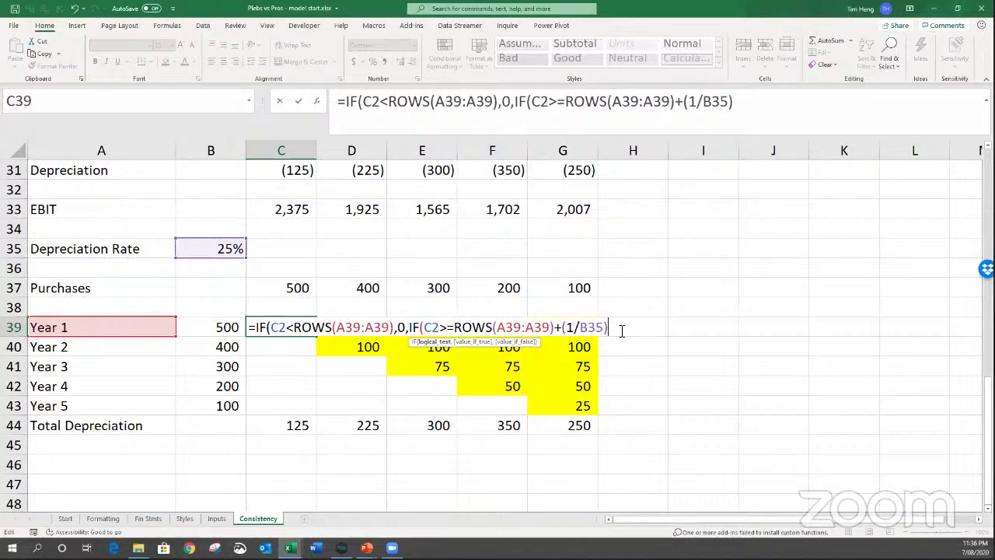
Complete the nested IF in C39 with 0 when true and B39*B35 otherwise, closing both functions.
{"action": "type", "text": ",0,"}
{"action": "left_click", "coordinate": [220, 326]}
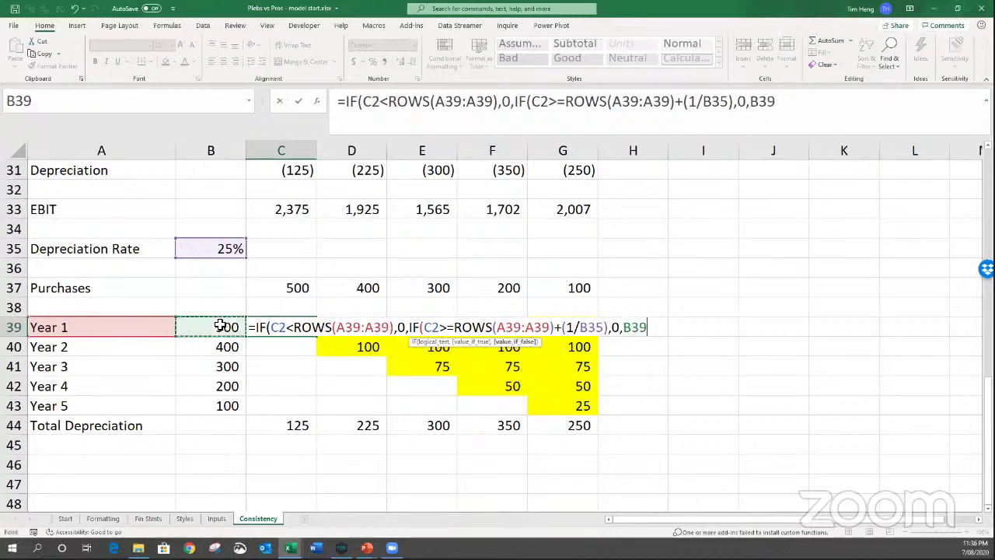
{"action": "type", "text": "*"}
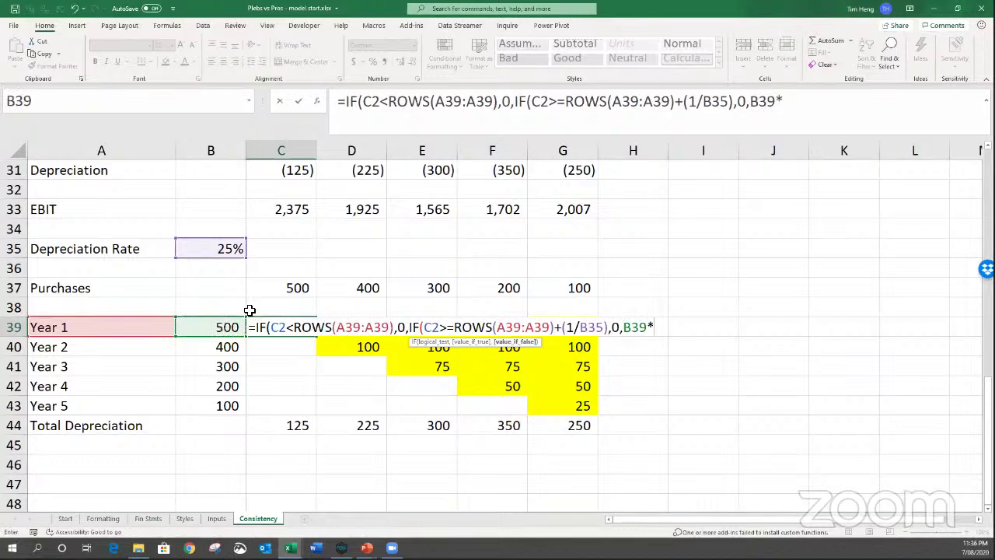
{"action": "left_click", "coordinate": [227, 250]}
{"action": "type", "text": "))"}
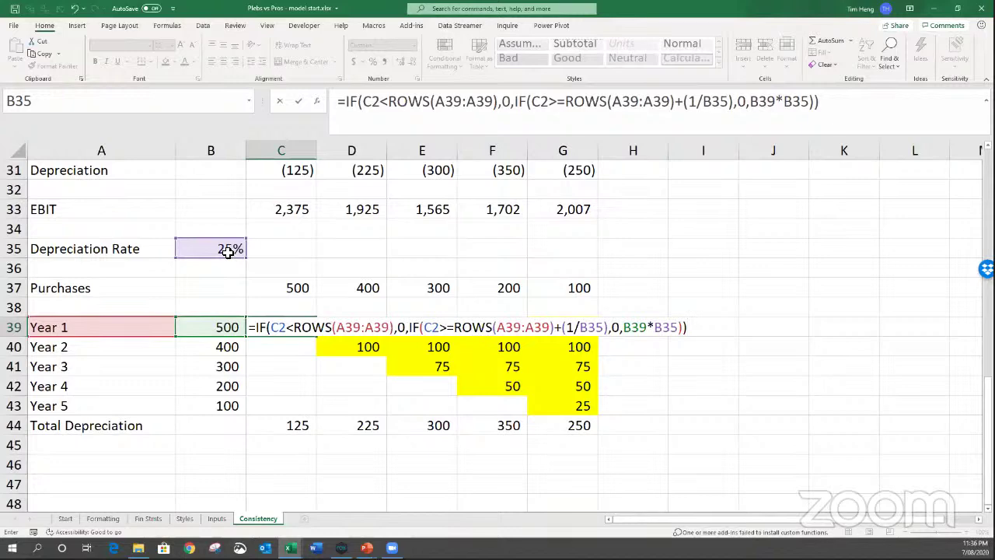
Lock the row of both counter references in the C39 formula as C$2.
{"action": "left_click", "coordinate": [280, 328]}
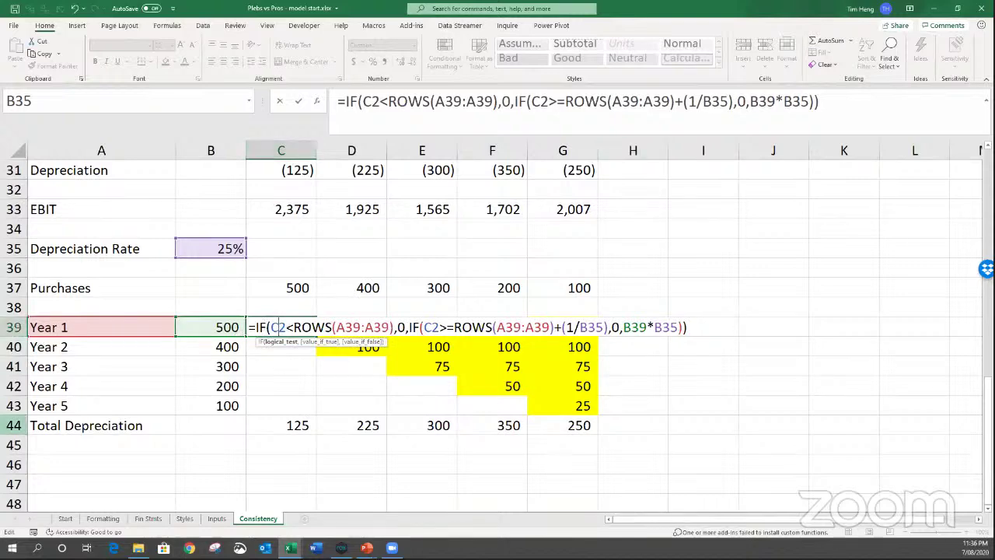
{"action": "left_click", "coordinate": [280, 328]}
{"action": "type", "text": "$"}
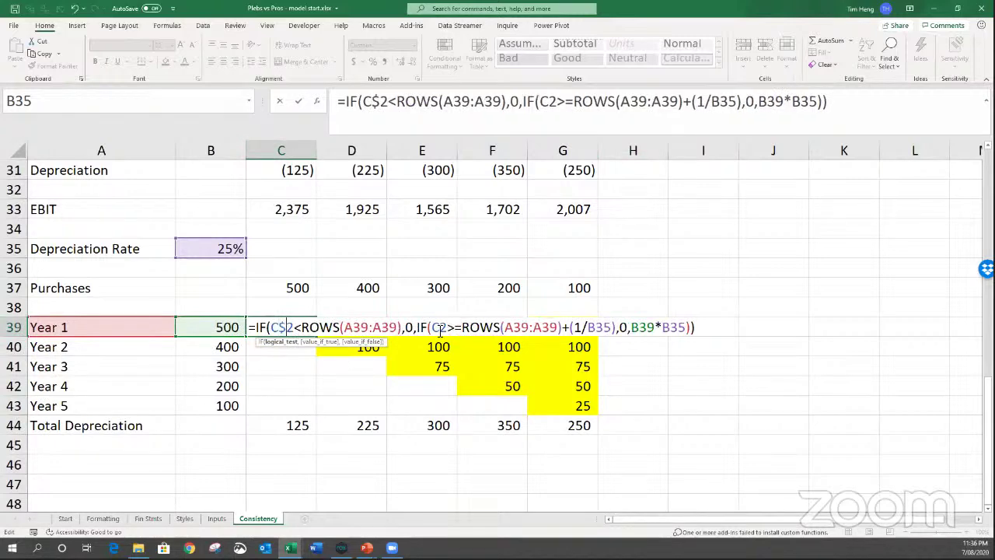
{"action": "left_click", "coordinate": [439, 327]}
{"action": "type", "text": "$"}
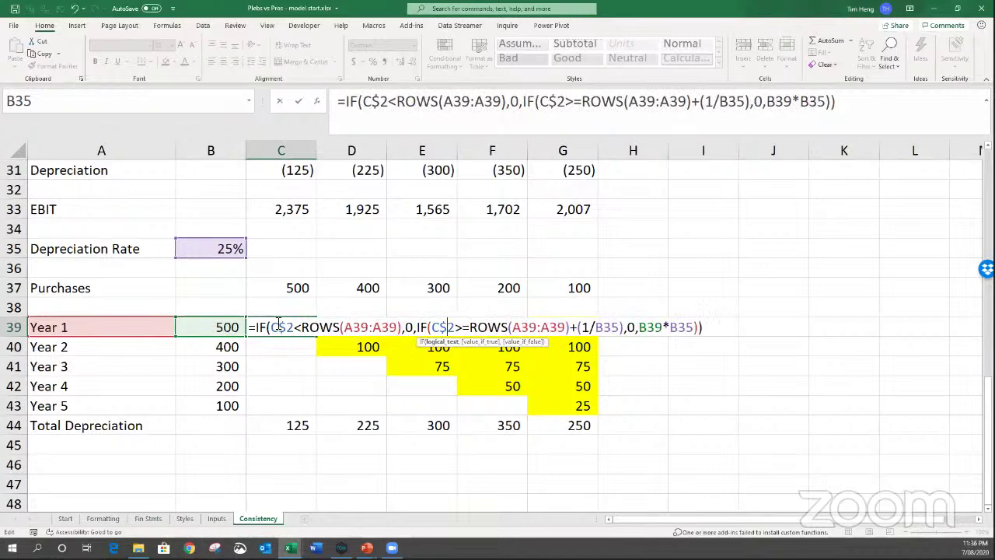
Anchor both ROWS ranges in the C39 formula as $A$39:$A39.
{"action": "left_click", "coordinate": [347, 327]}
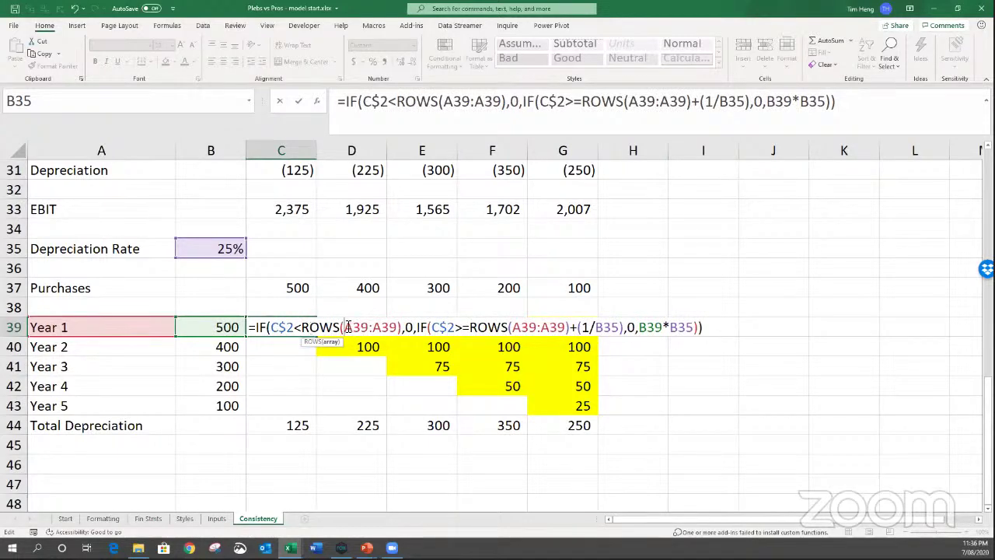
{"action": "left_click_drag", "start_coordinate": [346, 326], "coordinate": [368, 326]}
{"action": "key", "text": "F4"}
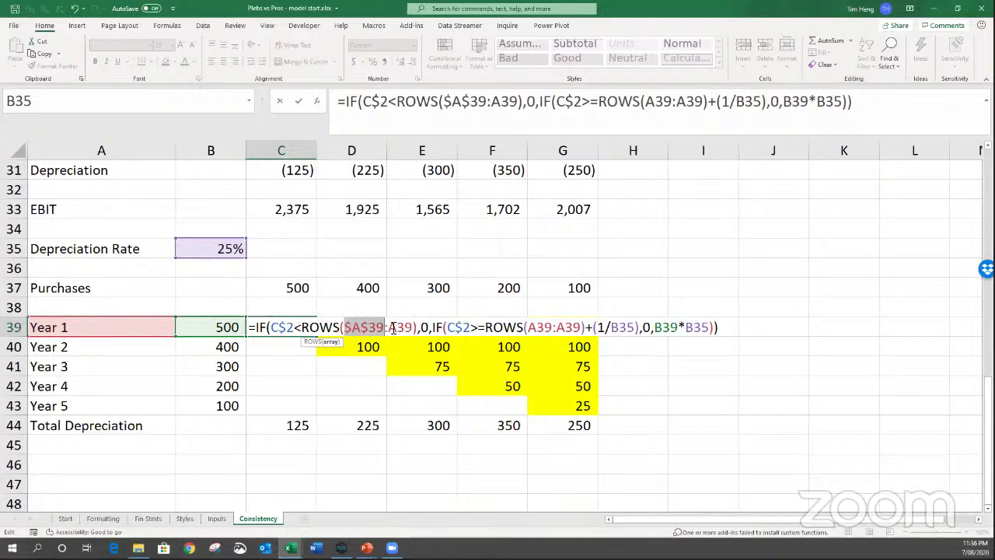
{"action": "left_click_drag", "start_coordinate": [389, 327], "coordinate": [412, 328]}
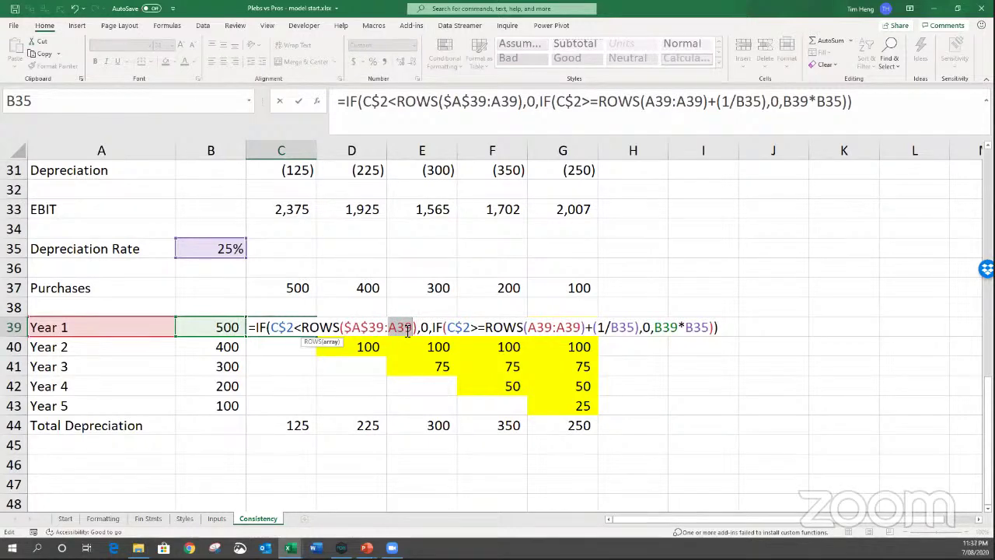
{"action": "left_click", "coordinate": [388, 327]}
{"action": "type", "text": "$"}
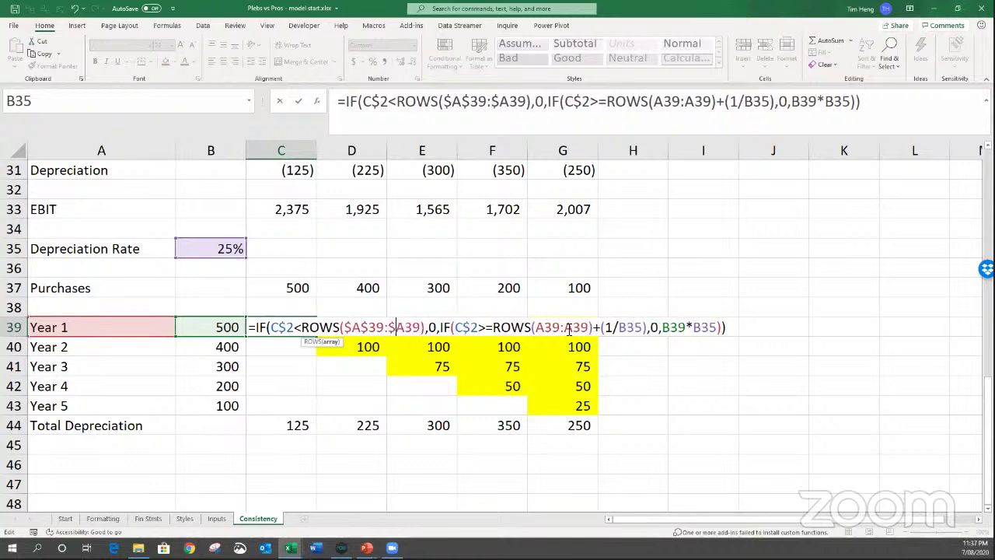
{"action": "left_click", "coordinate": [564, 328]}
{"action": "key", "text": "F4"}
{"action": "left_click", "coordinate": [581, 327]}
{"action": "type", "text": "$A$"}
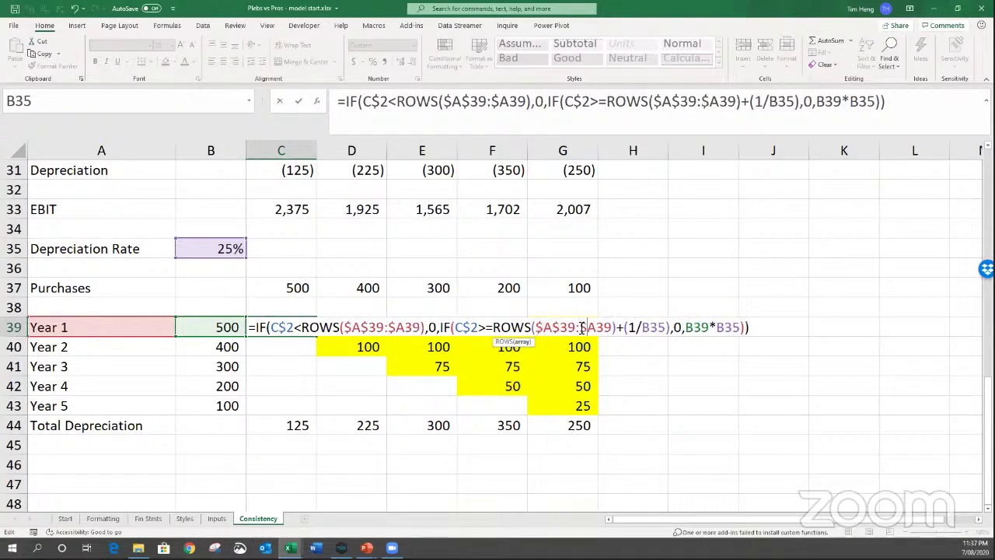
Make both depreciation rate references in the C39 formula absolute as $B$35.
{"action": "left_click", "coordinate": [659, 327]}
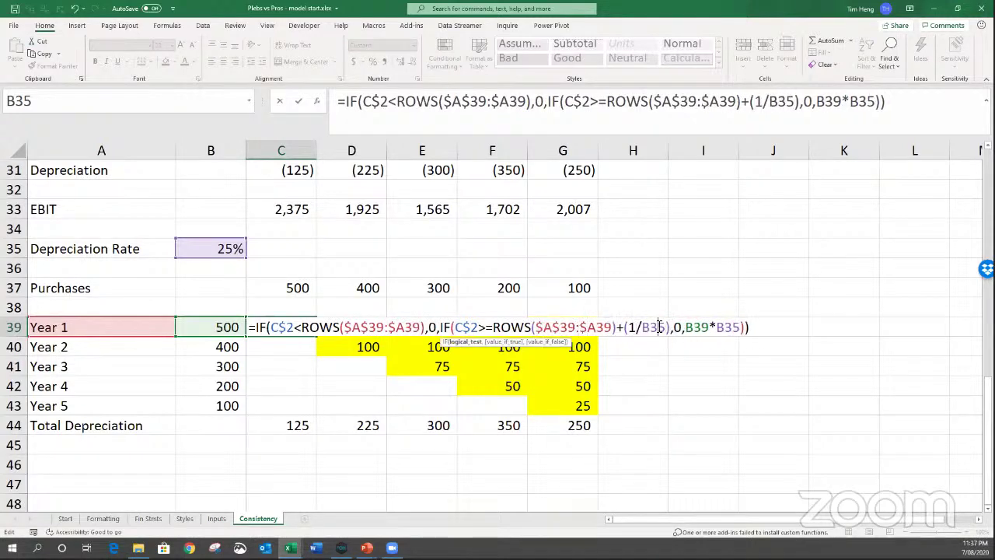
{"action": "key", "text": "F4"}
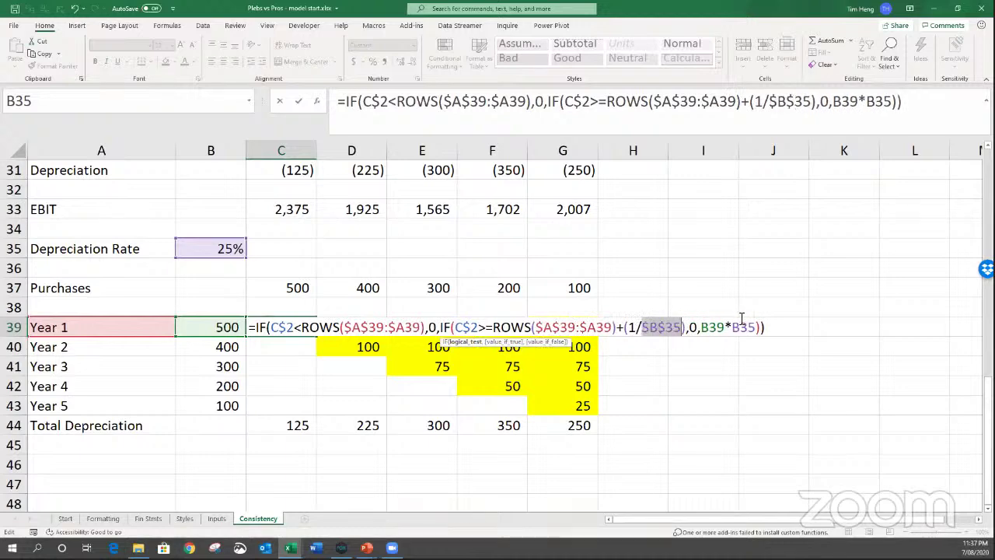
{"action": "left_click", "coordinate": [744, 327]}
{"action": "key", "text": "F4"}
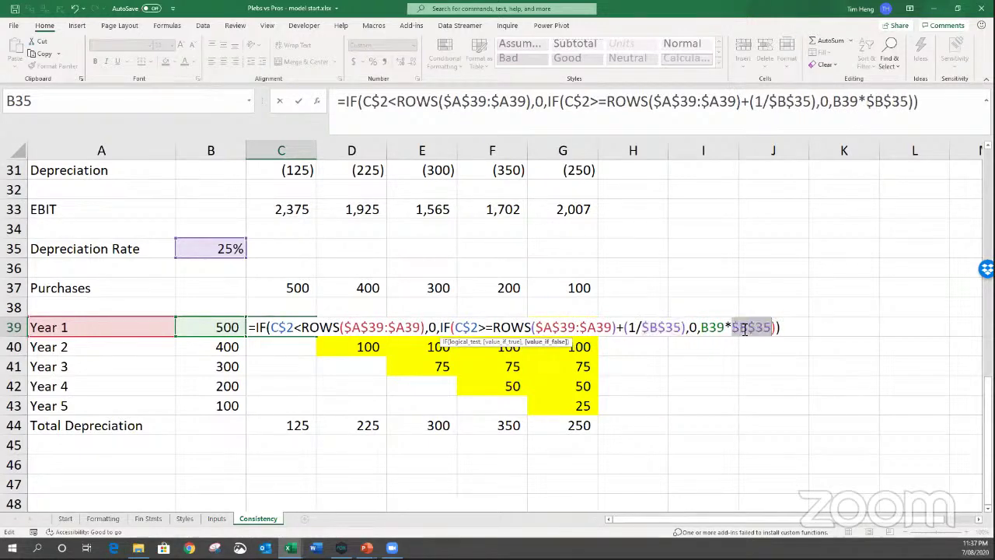
Lock only the column of the purchase reference as $B39 and enter the C39 formula.
{"action": "double_click", "coordinate": [707, 328]}
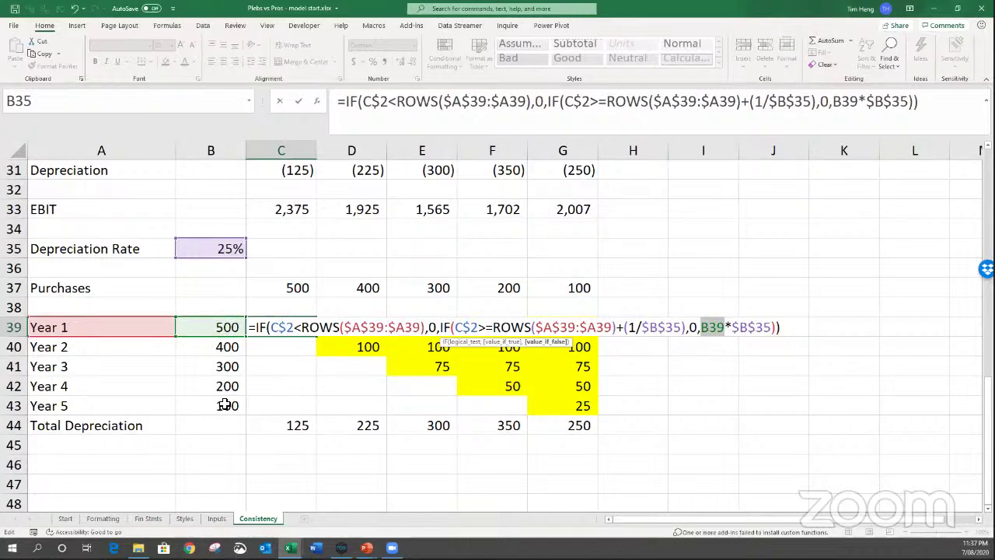
{"action": "key", "text": "F4"}
{"action": "key", "text": "F4"}
{"action": "key", "text": "F4"}
{"action": "left_click", "coordinate": [704, 328]}
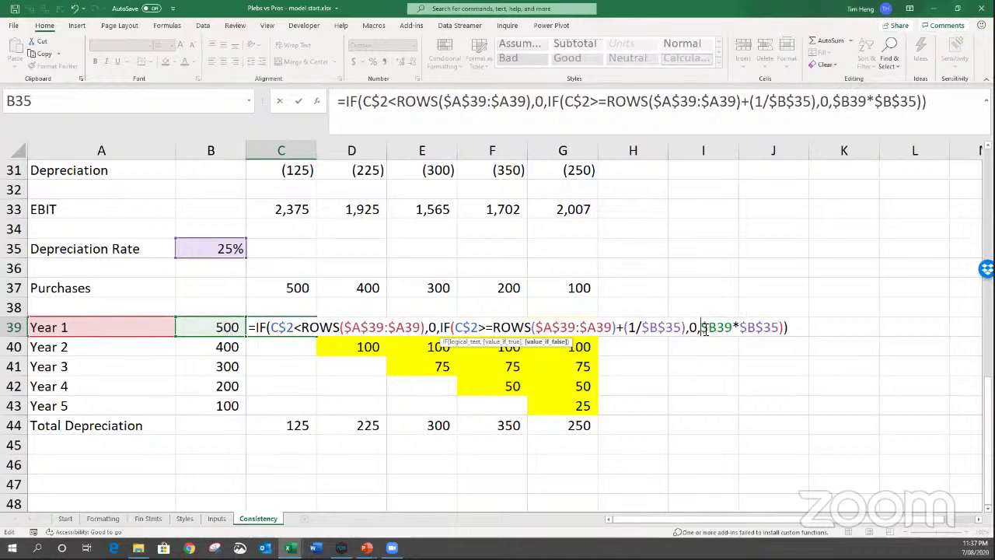
{"action": "left_click", "coordinate": [796, 332]}
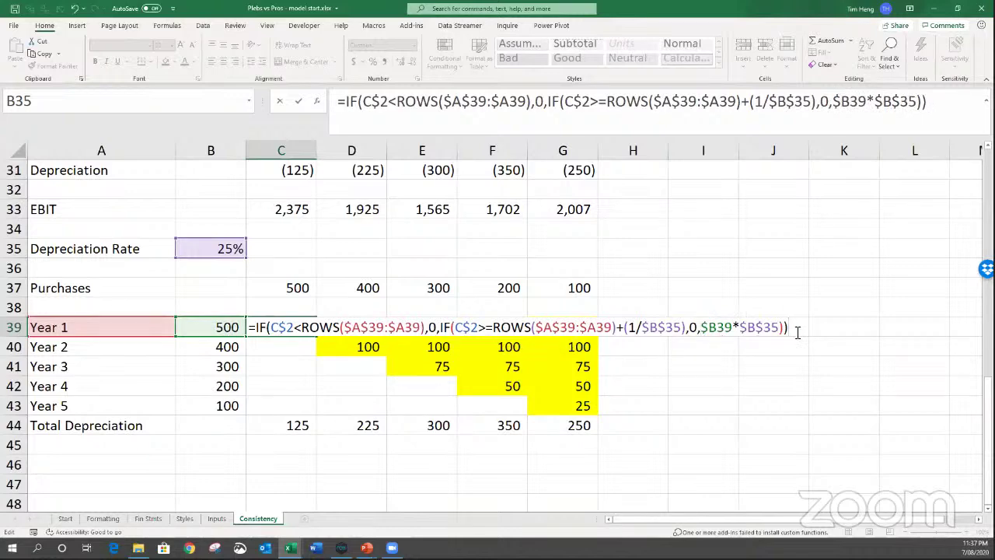
{"action": "key", "text": "Return"}
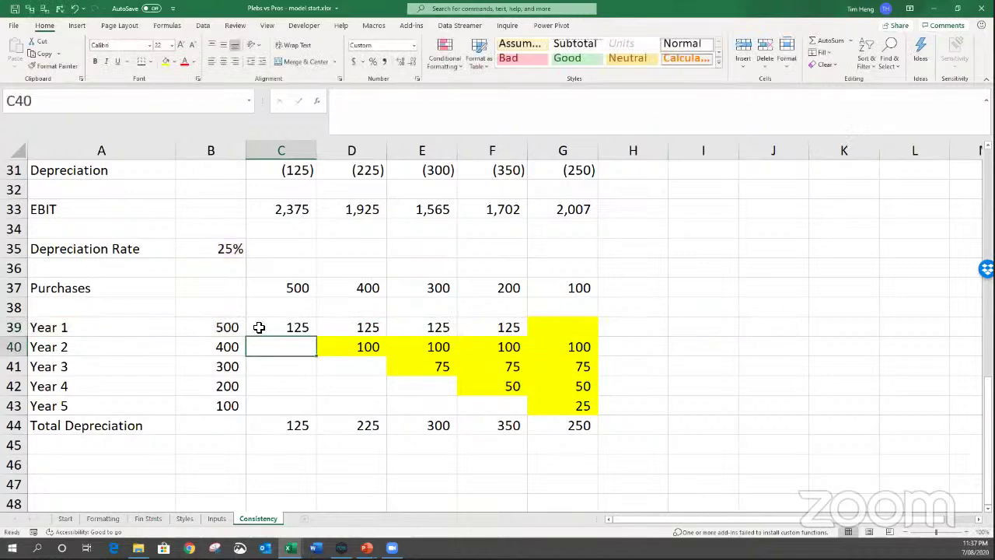
Fill the C39 depreciation formula across to G39 and down through row 43.
{"action": "left_click", "coordinate": [302, 326]}
{"action": "left_click", "coordinate": [589, 329], "text": "shift"}
{"action": "key", "text": "ctrl+r"}
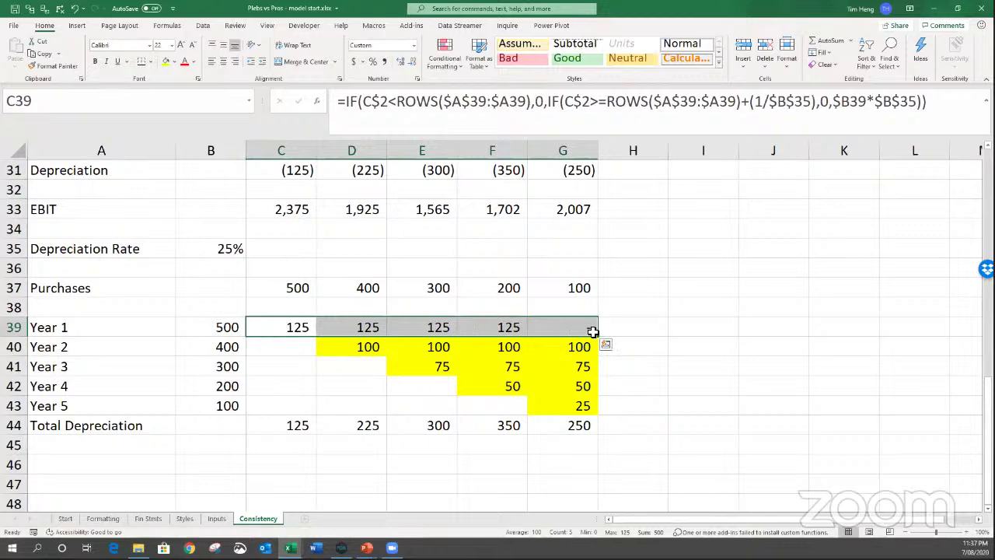
{"action": "left_click", "coordinate": [583, 409], "text": "shift"}
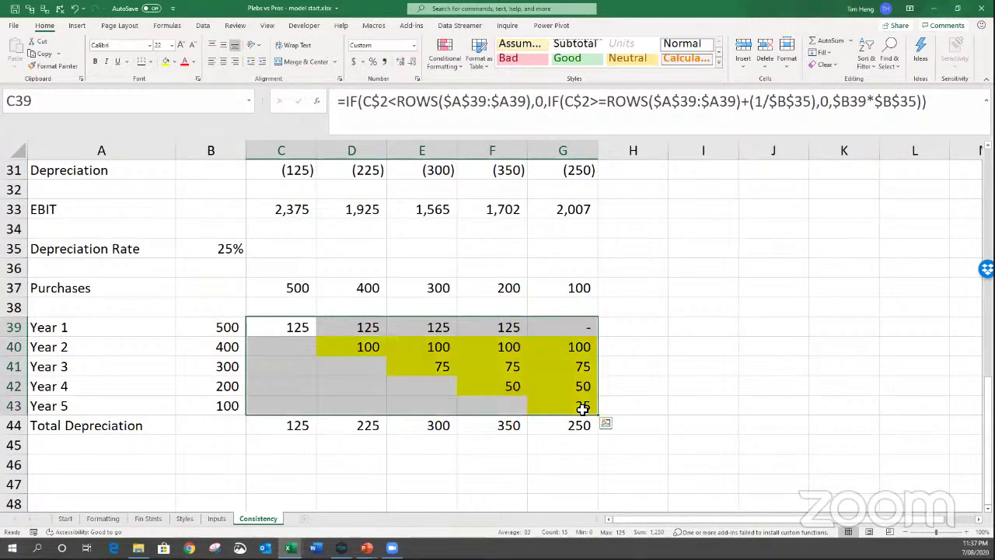
{"action": "key", "text": "ctrl+d"}
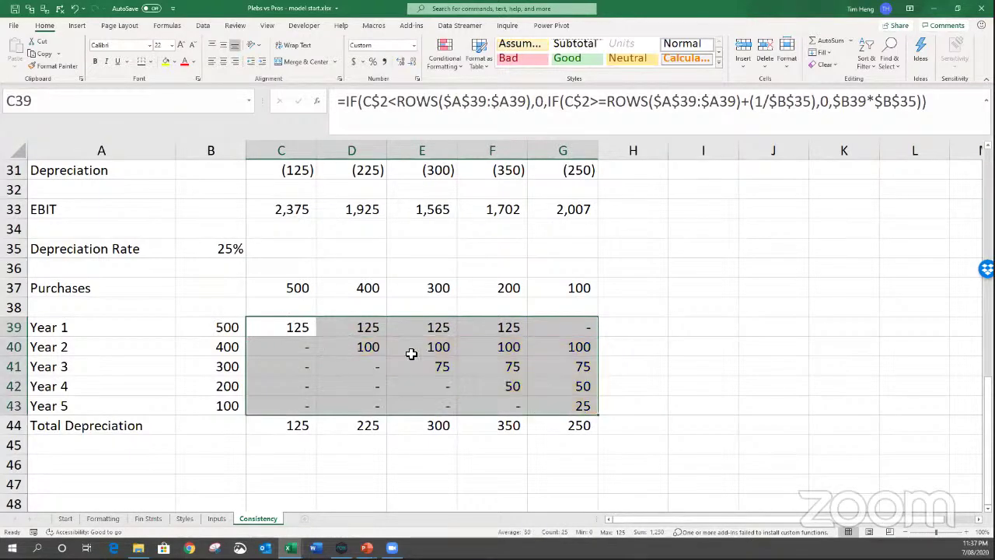
Check the filled cells before each purchase year, such as F43, and the whole depreciation block C39:G43.
{"action": "left_click_drag", "start_coordinate": [307, 348], "coordinate": [357, 403]}
{"action": "left_click_drag", "start_coordinate": [422, 386], "coordinate": [422, 404]}
{"action": "left_click", "coordinate": [490, 405], "text": "ctrl"}
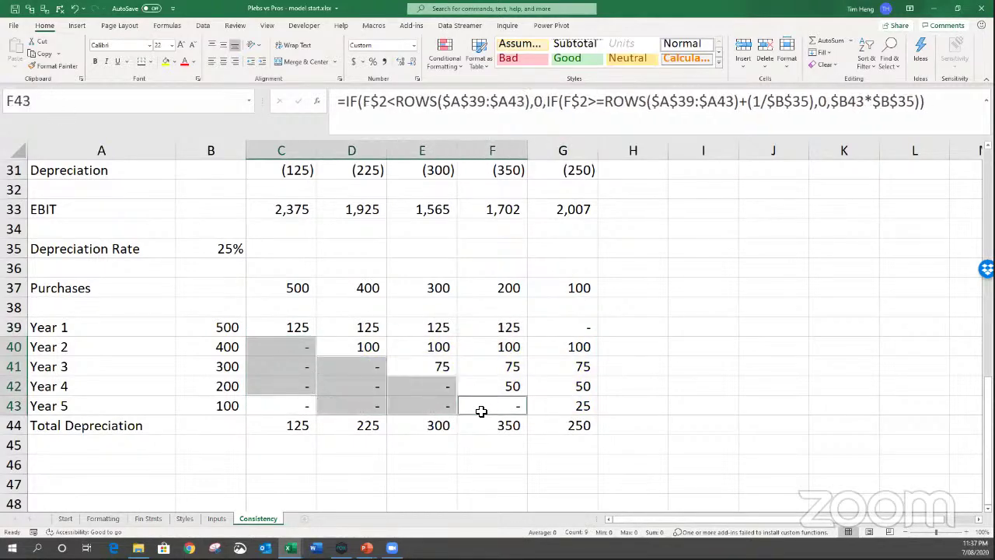
{"action": "left_click", "coordinate": [272, 326]}
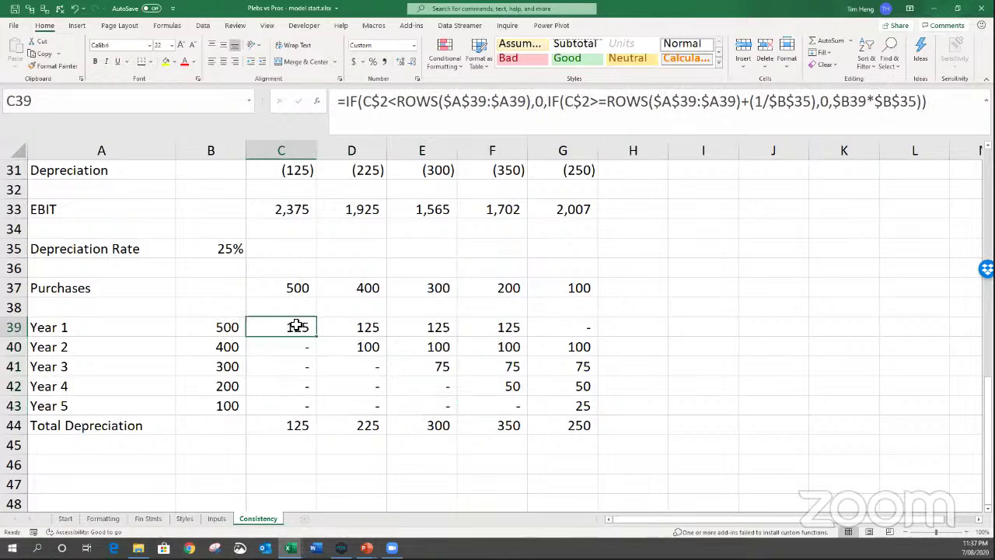
{"action": "left_click", "coordinate": [593, 404], "text": "shift"}
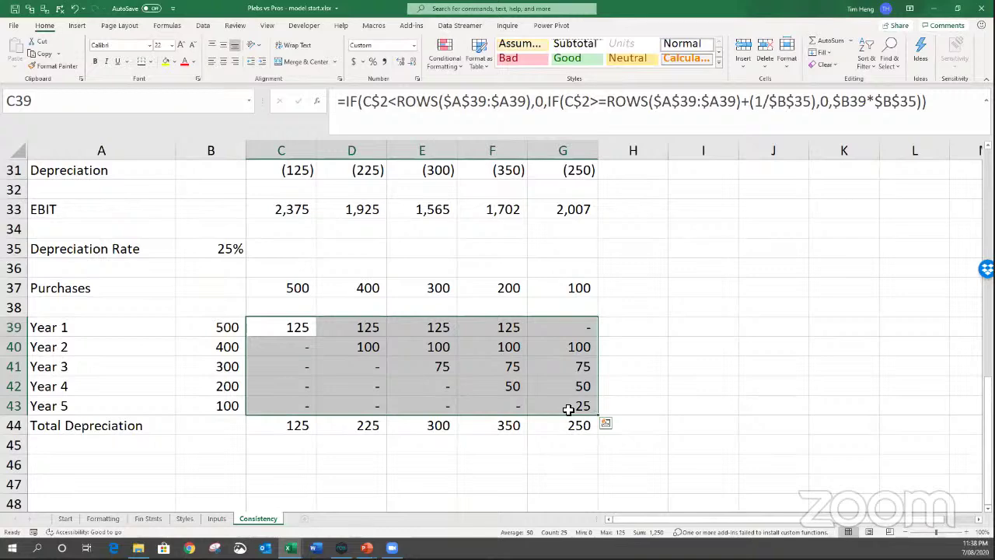
Select the calculations from Revenue to Total Depreciation, C23:G44, to review their consistency across the years.
{"action": "scroll", "coordinate": [396, 329], "scroll_direction": "up", "scroll_amount": 3}
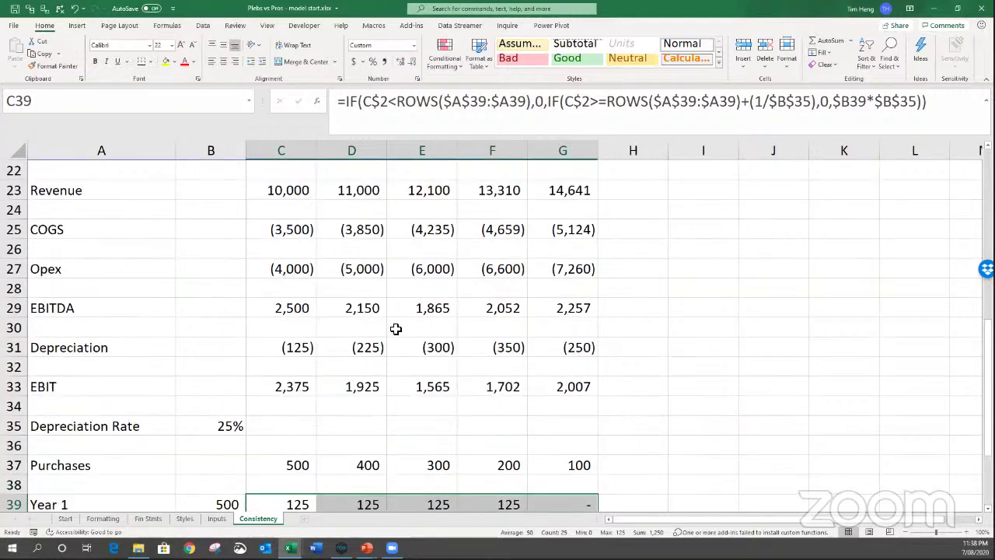
{"action": "scroll", "coordinate": [396, 329], "scroll_direction": "down", "scroll_amount": 3, "text": "ctrl"}
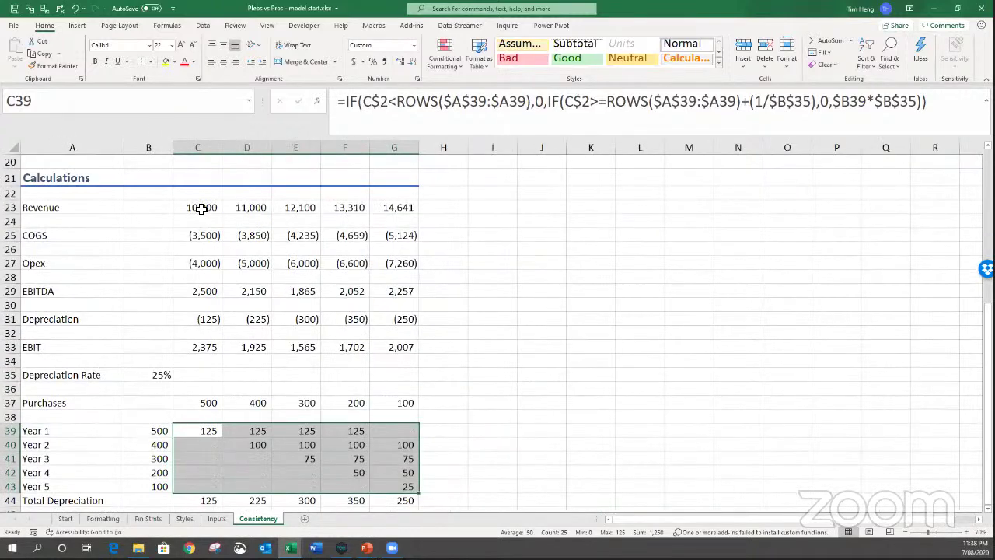
{"action": "left_click", "coordinate": [201, 207]}
{"action": "left_click", "coordinate": [406, 502], "text": "shift"}
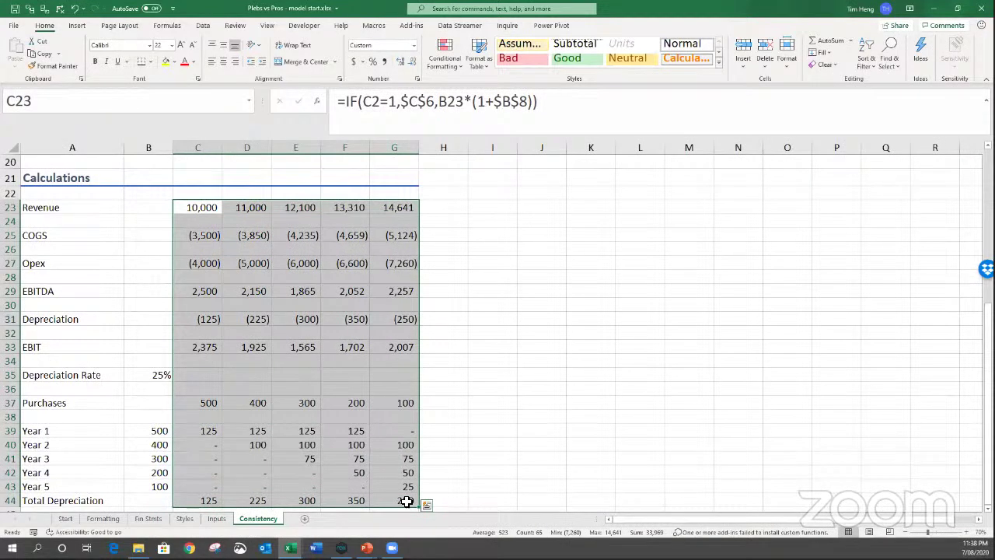
Check the selected calculations C23:G44 for inconsistent formulas using Go To Special with Row differences.
{"action": "key", "text": "F5"}
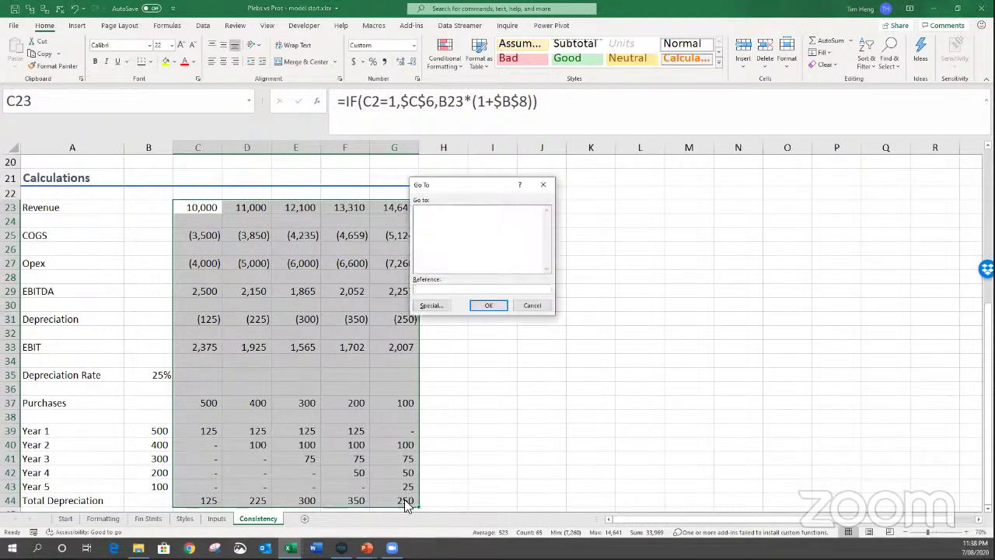
{"action": "key", "text": "alt+s"}
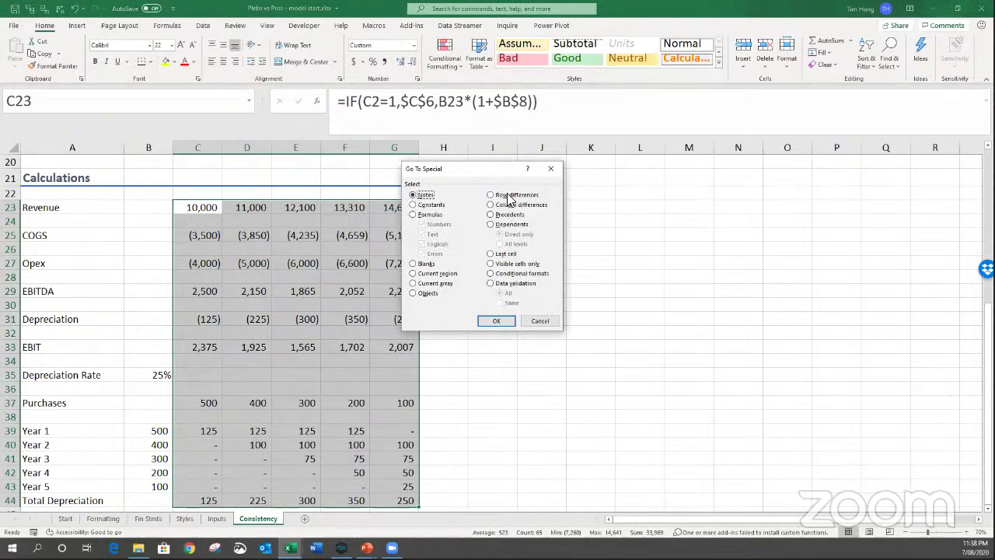
{"action": "left_click", "coordinate": [509, 198]}
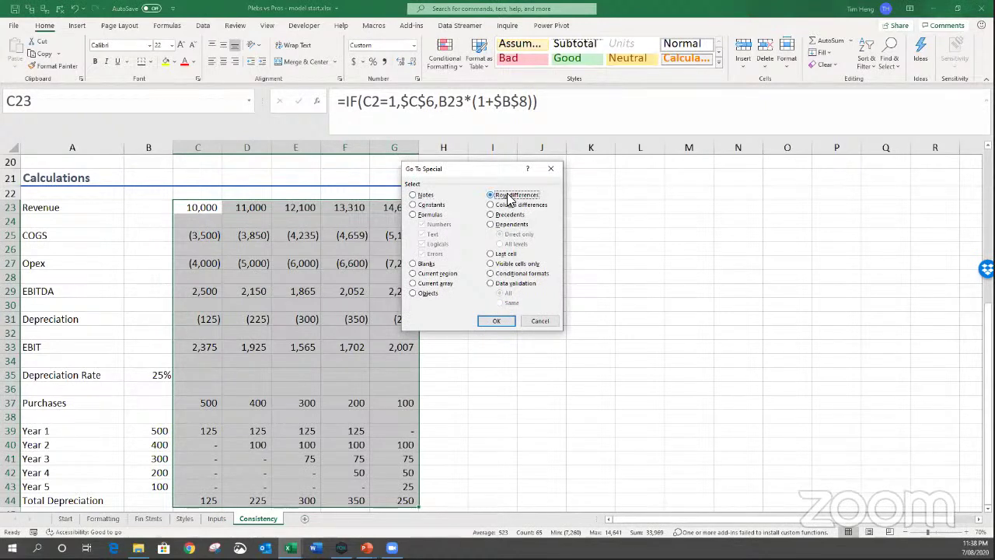
{"action": "left_click", "coordinate": [496, 322]}
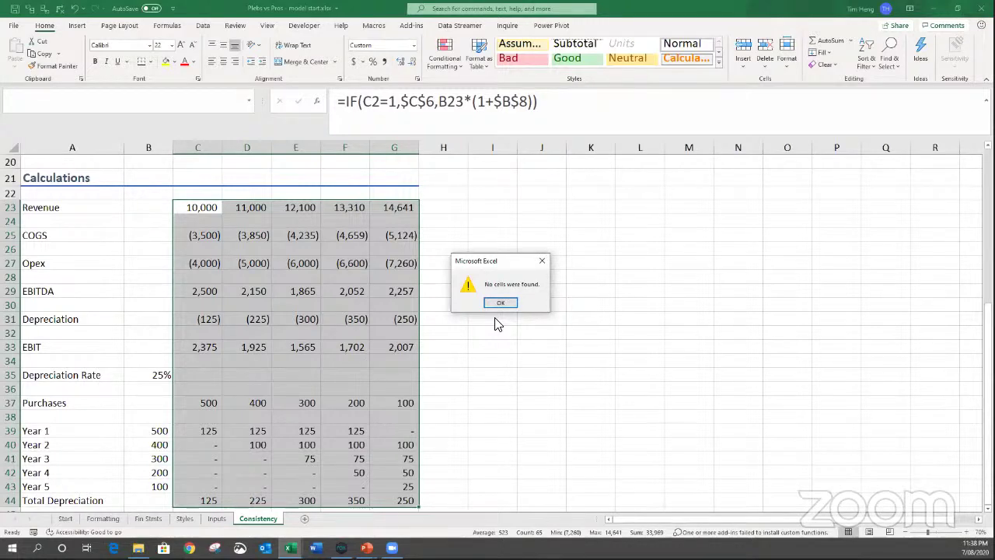
{"action": "left_click", "coordinate": [503, 305]}
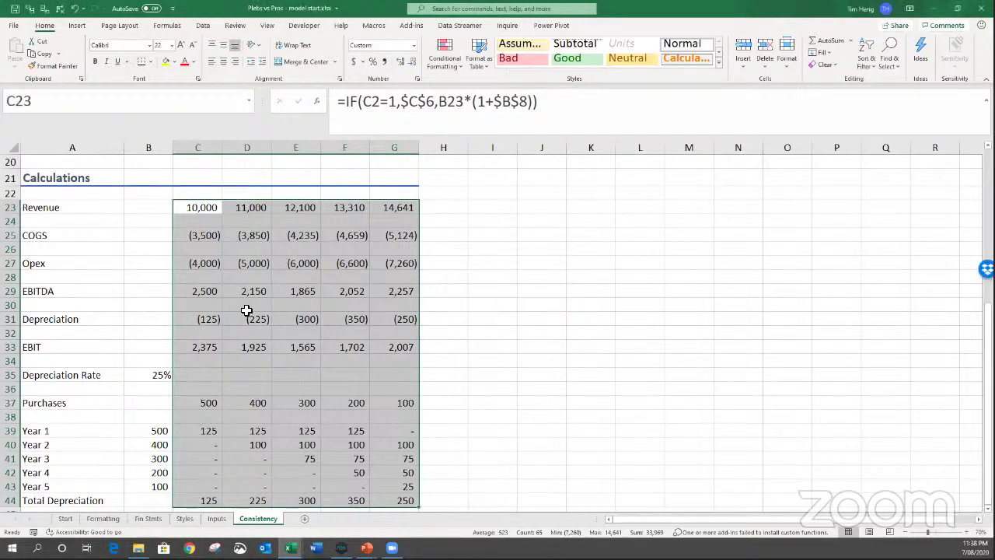
Review the Inputs and Calculations sections of the Consistency sheet together, selecting the calculation range C23:G44.
{"action": "scroll", "coordinate": [242, 310], "scroll_direction": "up", "scroll_amount": 6}
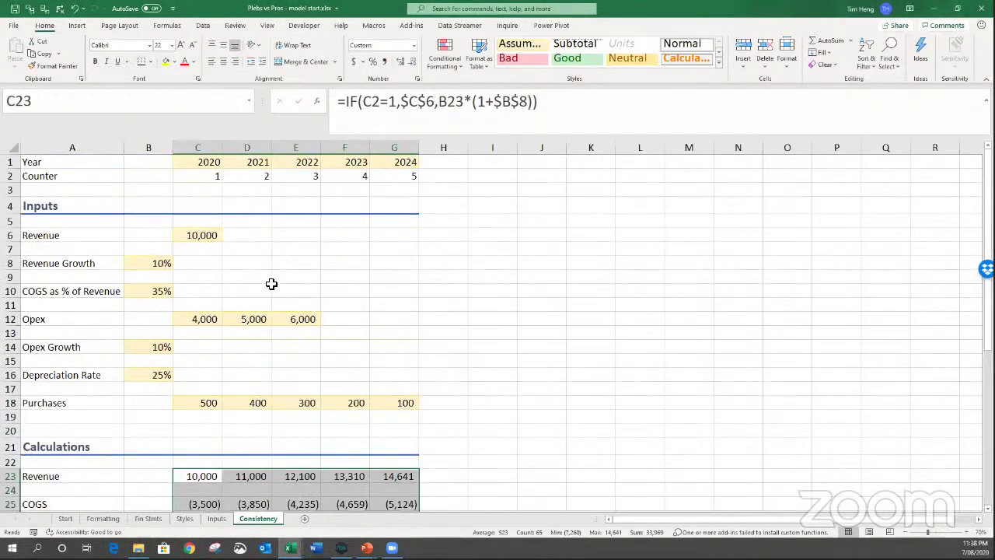
{"action": "scroll", "coordinate": [271, 282], "scroll_direction": "down", "scroll_amount": 4}
{"action": "scroll", "coordinate": [271, 282], "scroll_direction": "down", "scroll_amount": 4, "text": "ctrl"}
{"action": "left_click", "coordinate": [245, 232]}
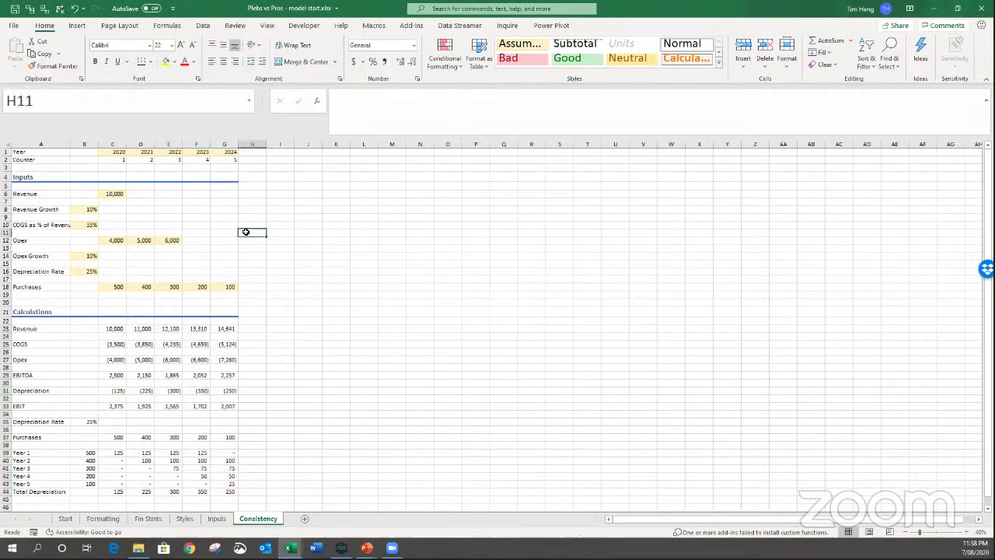
{"action": "key", "text": "ctrl+Home"}
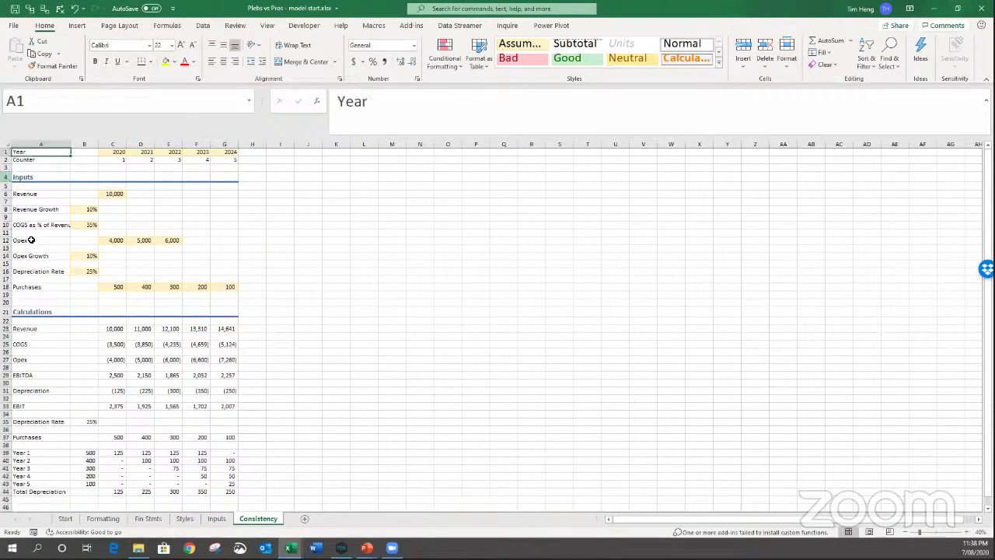
{"action": "left_click_drag", "start_coordinate": [6, 177], "coordinate": [86, 480]}
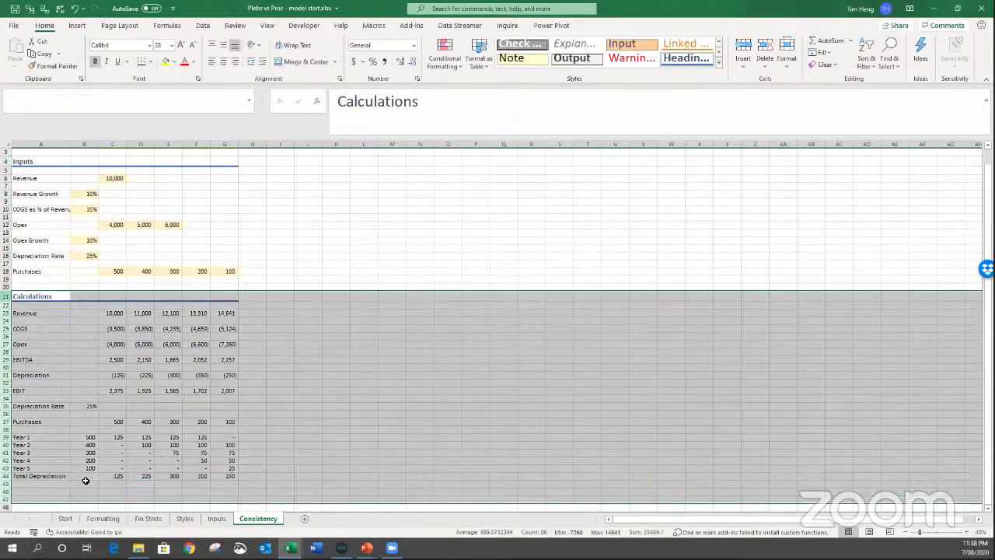
{"action": "left_click_drag", "start_coordinate": [89, 305], "coordinate": [231, 471]}
{"action": "scroll", "coordinate": [231, 472], "scroll_direction": "up", "scroll_amount": 1}
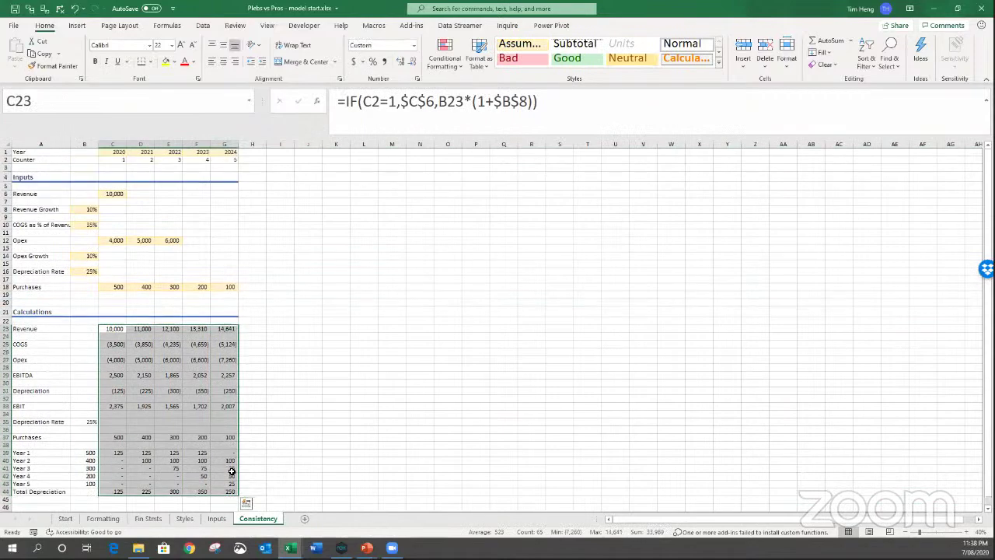
Examine the original model on the Start sheet, including the Revenue entry in C3 and the growth formulas in D3:G3.
{"action": "left_click", "coordinate": [61, 523]}
{"action": "scroll", "coordinate": [142, 422], "scroll_direction": "down", "scroll_amount": 5}
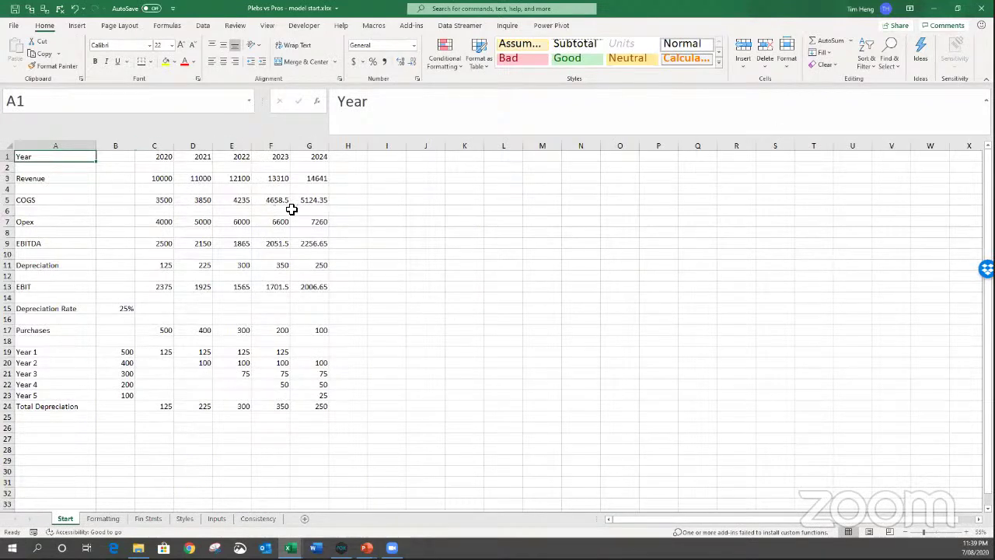
{"action": "left_click_drag", "start_coordinate": [309, 189], "coordinate": [313, 297]}
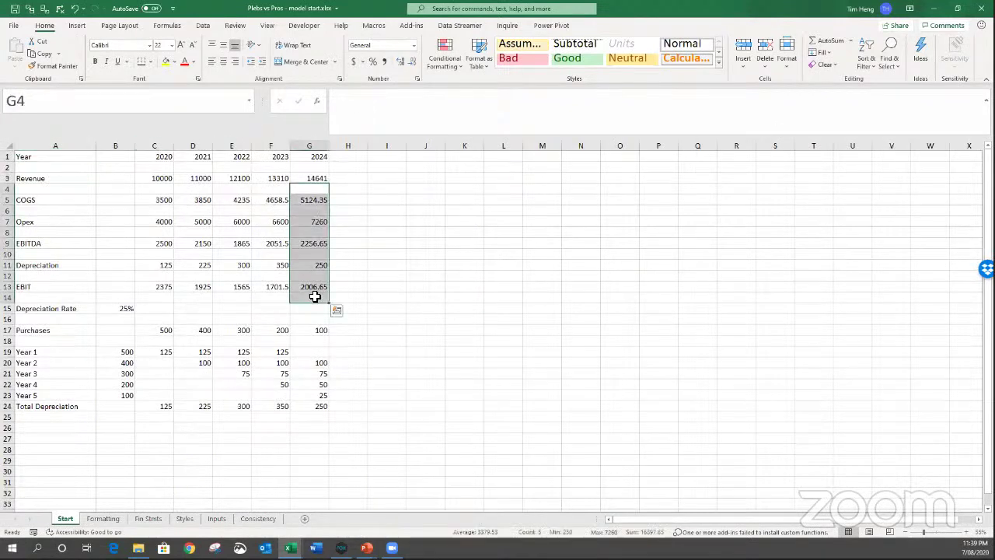
{"action": "left_click", "coordinate": [165, 180]}
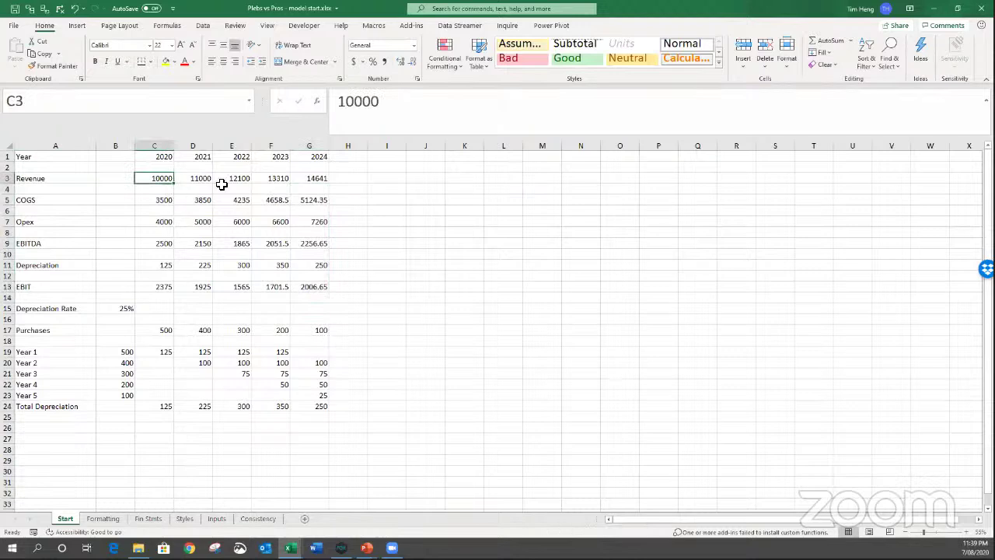
{"action": "left_click_drag", "start_coordinate": [202, 180], "coordinate": [326, 178]}
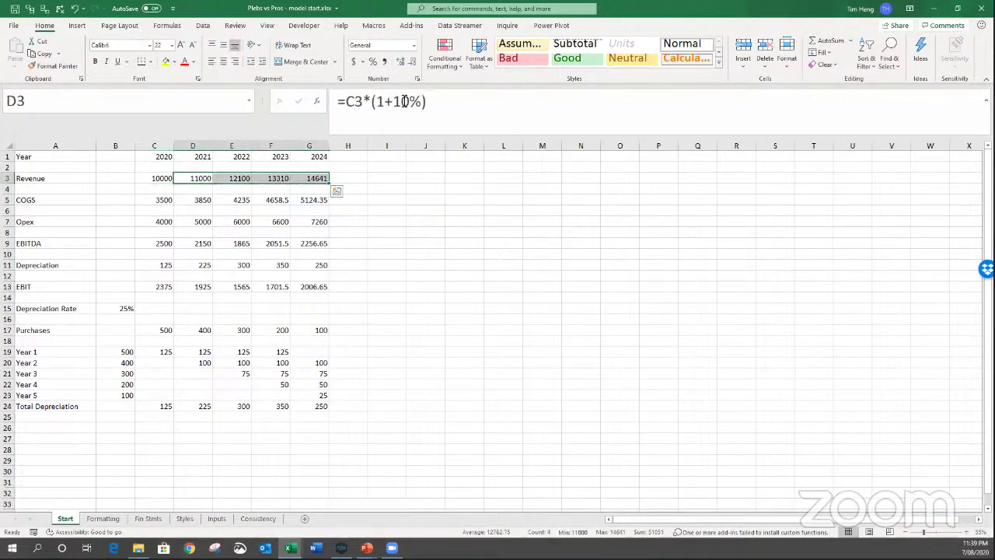
Inspect the Start sheet's depreciation schedule, checking F22, the blank G19 and the total in G24.
{"action": "left_click_drag", "start_coordinate": [162, 362], "coordinate": [195, 383]}
{"action": "left_click", "coordinate": [160, 385]}
{"action": "left_click", "coordinate": [254, 382]}
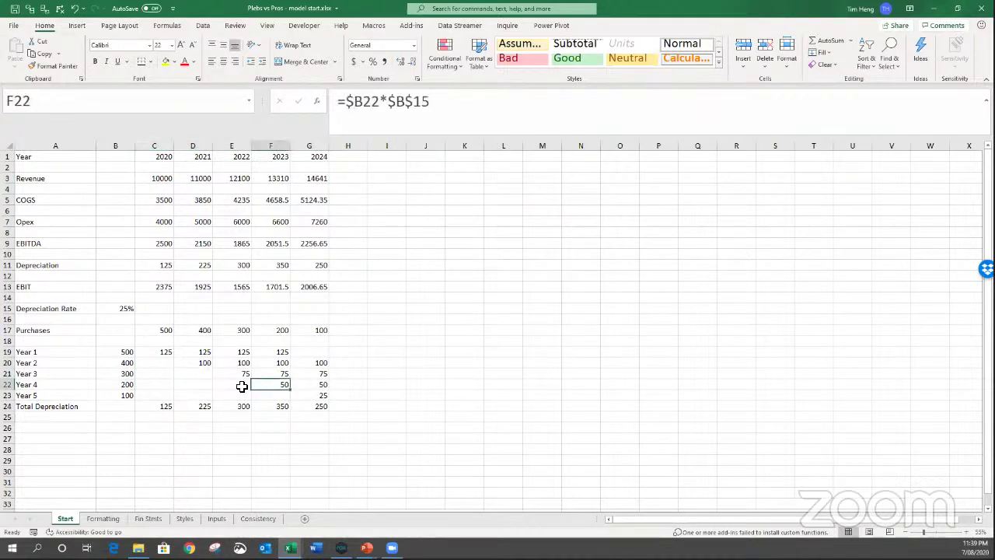
{"action": "left_click", "coordinate": [246, 385]}
{"action": "left_click", "coordinate": [308, 353]}
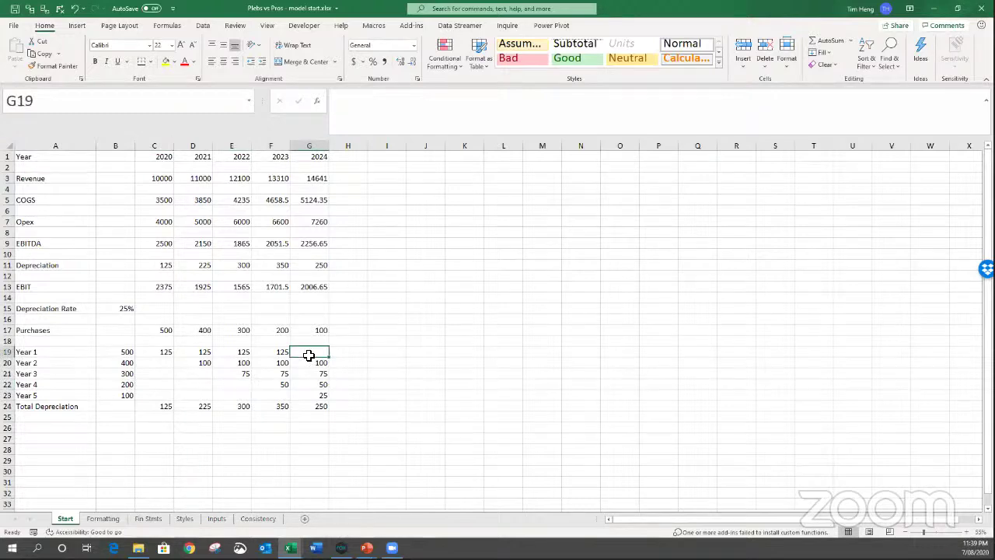
{"action": "left_click", "coordinate": [317, 406]}
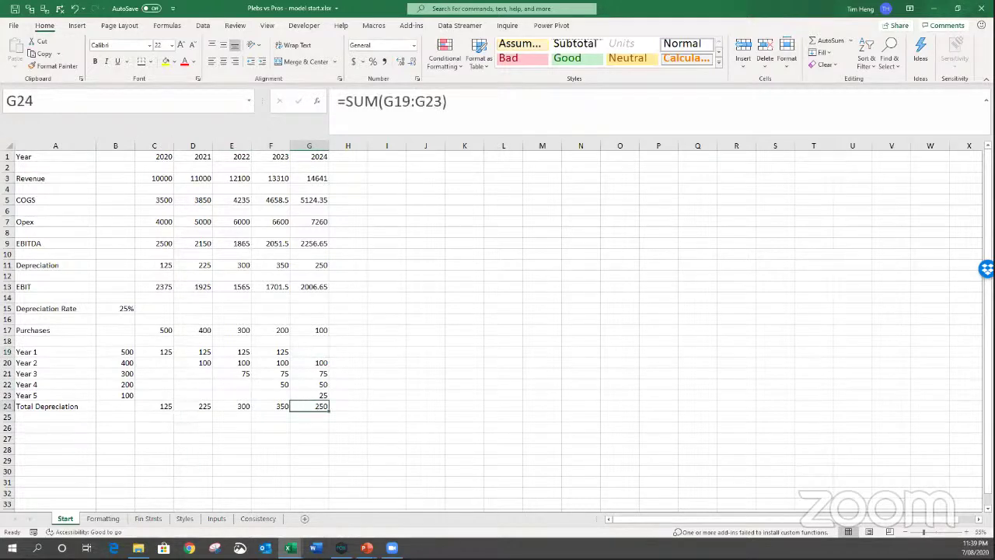
{"action": "key", "text": "ctrl+a"}
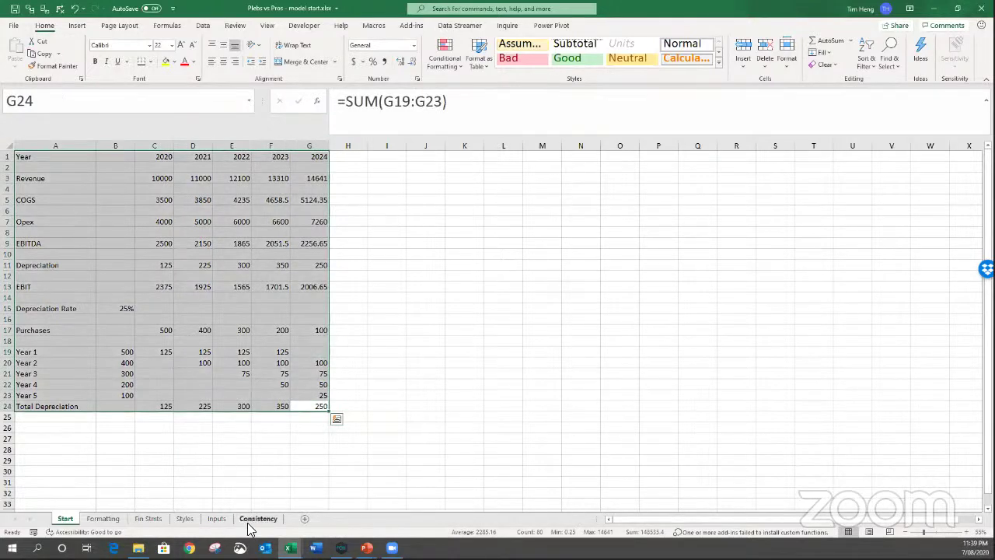
Compare the depreciation formula in F40 on the Consistency sheet with the Start sheet, and return to the presentation's Agenda slide.
{"action": "left_click", "coordinate": [258, 518]}
{"action": "left_click", "coordinate": [210, 460]}
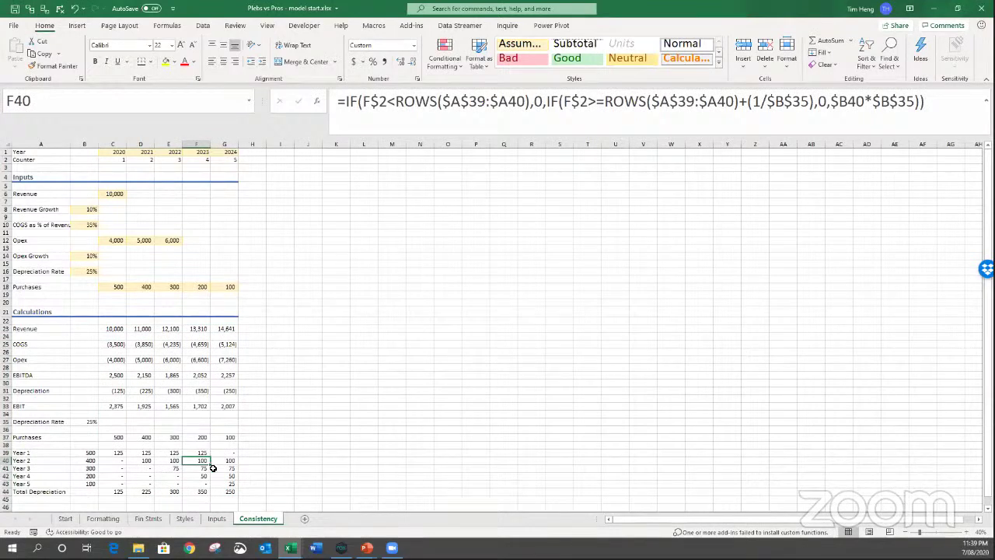
{"action": "left_click", "coordinate": [65, 519]}
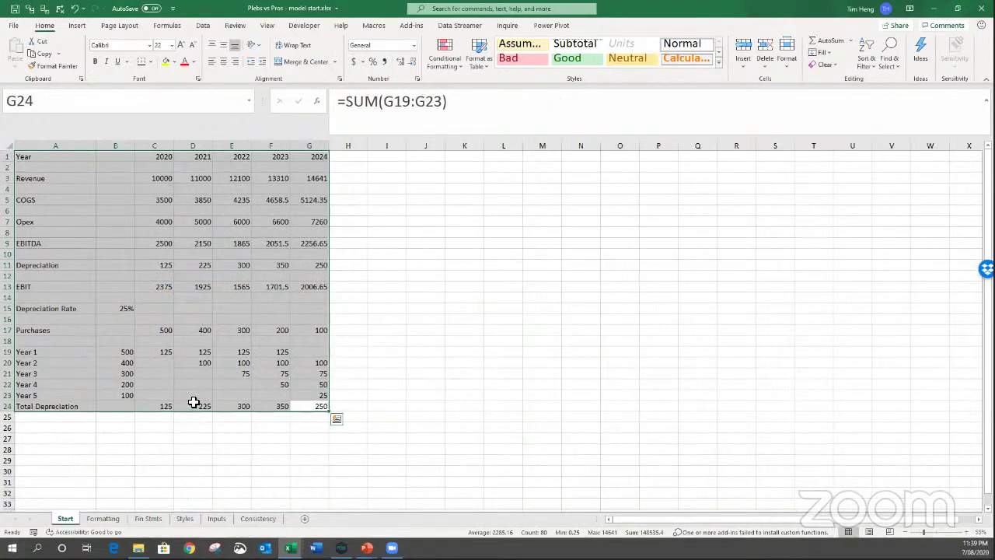
{"action": "left_click", "coordinate": [248, 518]}
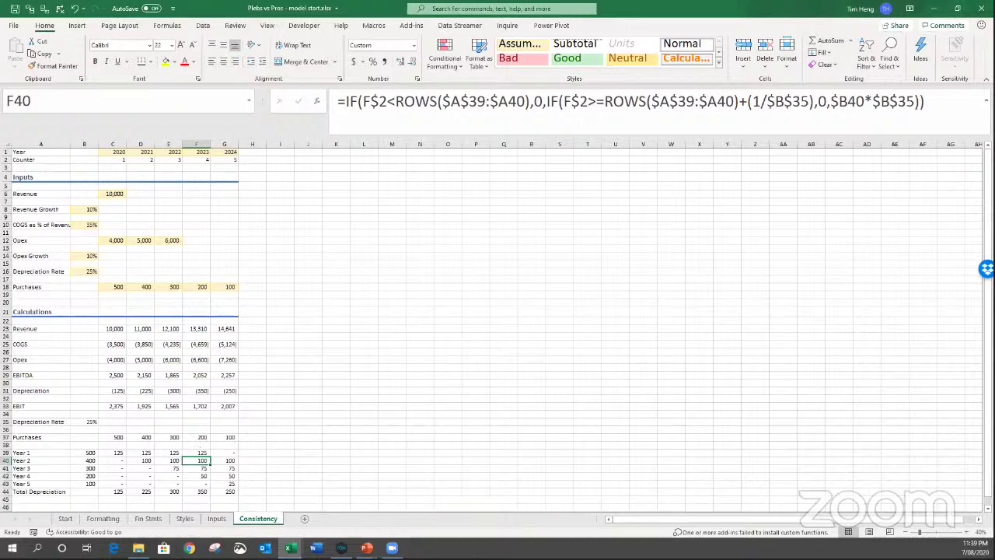
{"action": "key", "text": "alt+Tab"}
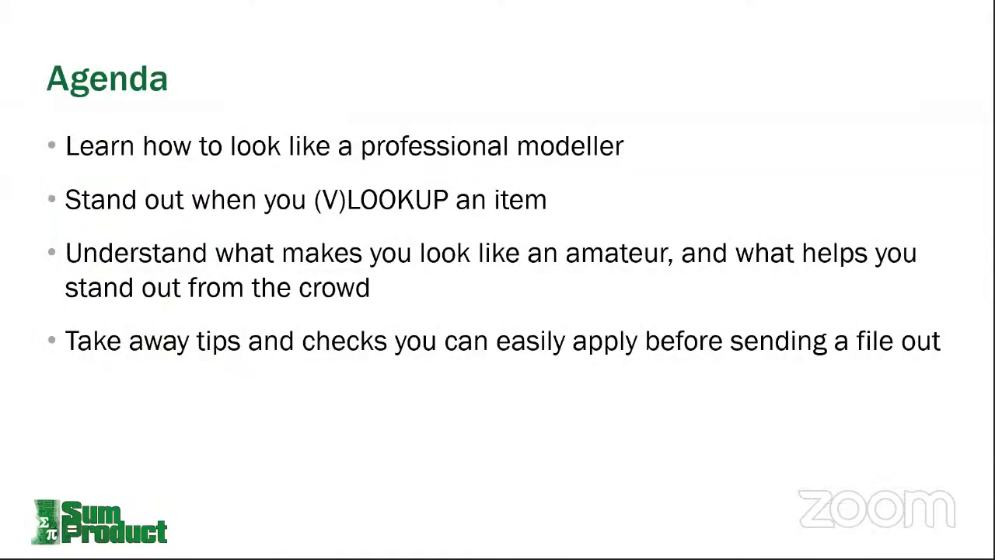
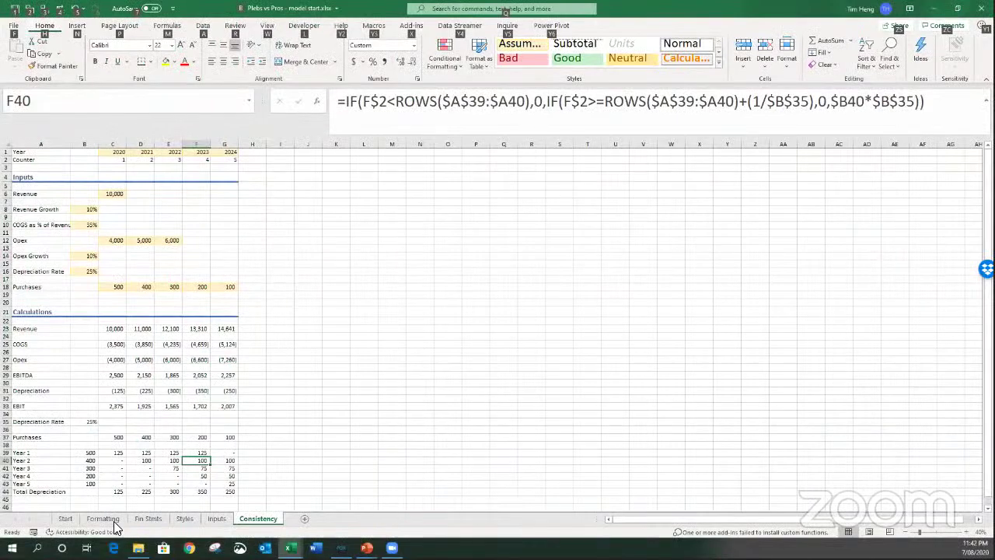
Switch to the Book1 workbook and set the range_lookup argument of the VLOOKUP in G3 to 0.
{"action": "left_click", "coordinate": [115, 519]}
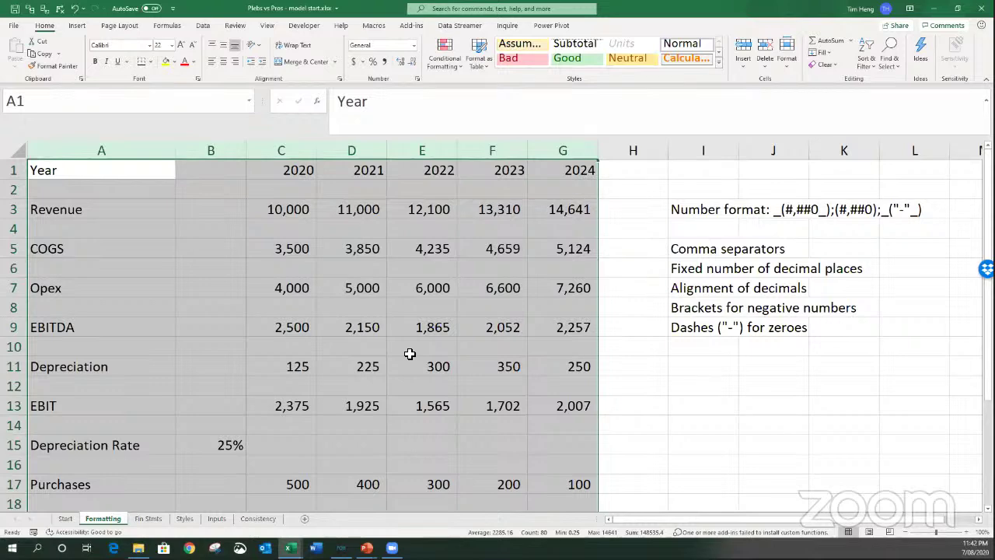
{"action": "key", "text": "ctrl+Home"}
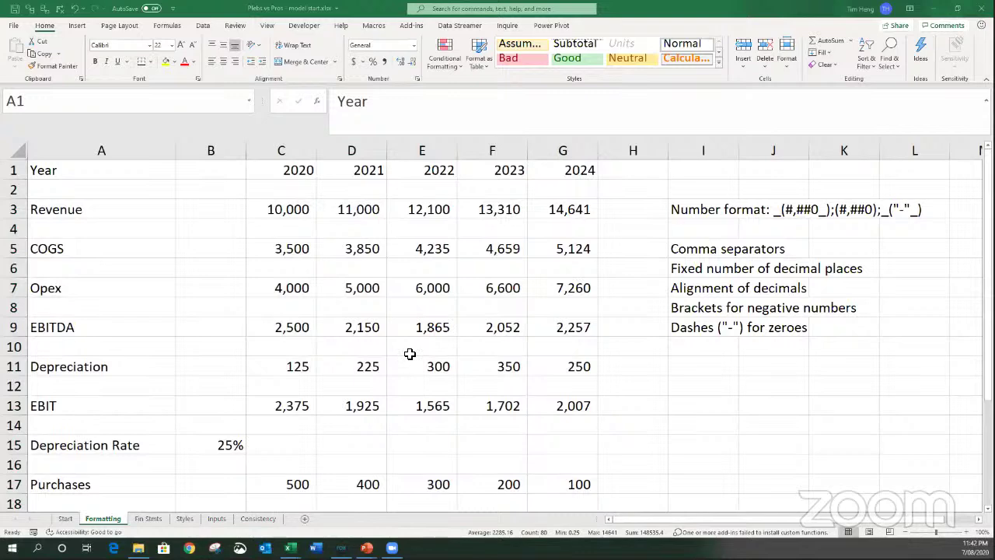
{"action": "key", "text": "alt+Tab"}
{"action": "left_click", "coordinate": [557, 221]}
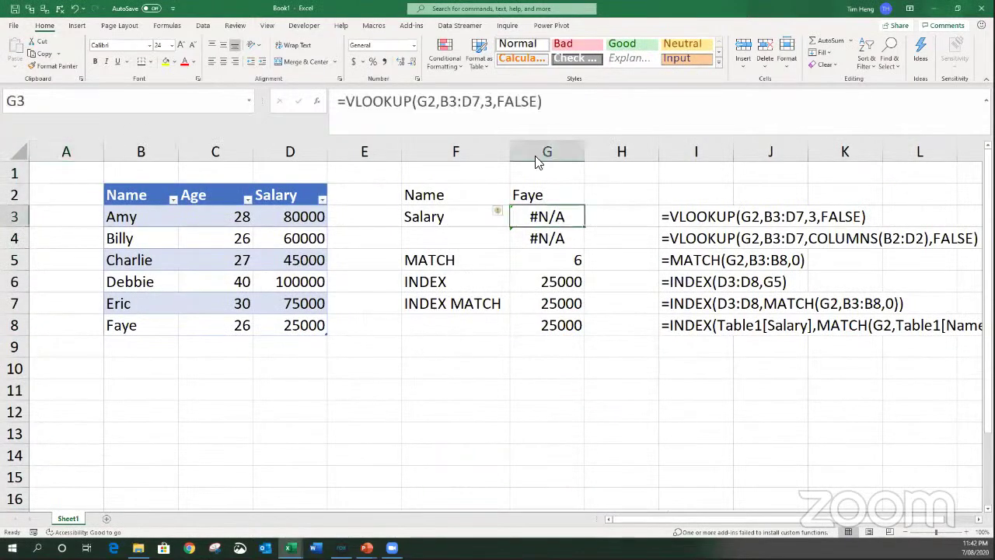
{"action": "left_click_drag", "start_coordinate": [497, 102], "coordinate": [536, 103]}
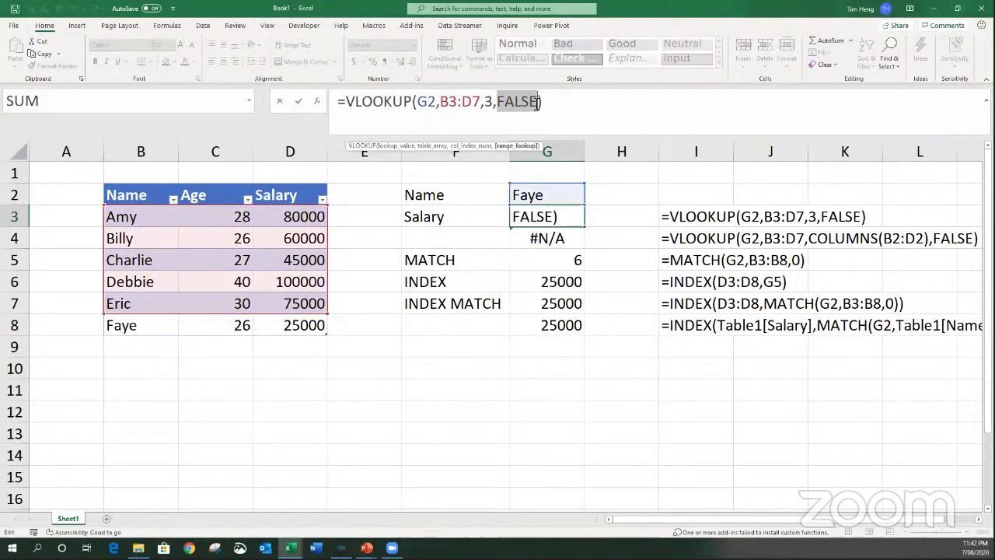
{"action": "type", "text": "0"}
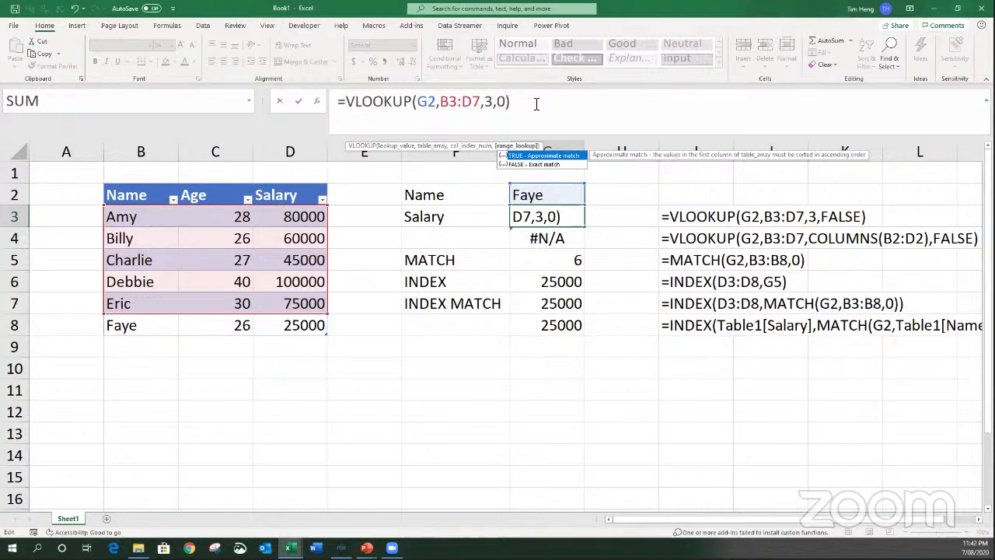
{"action": "key", "text": "Return"}
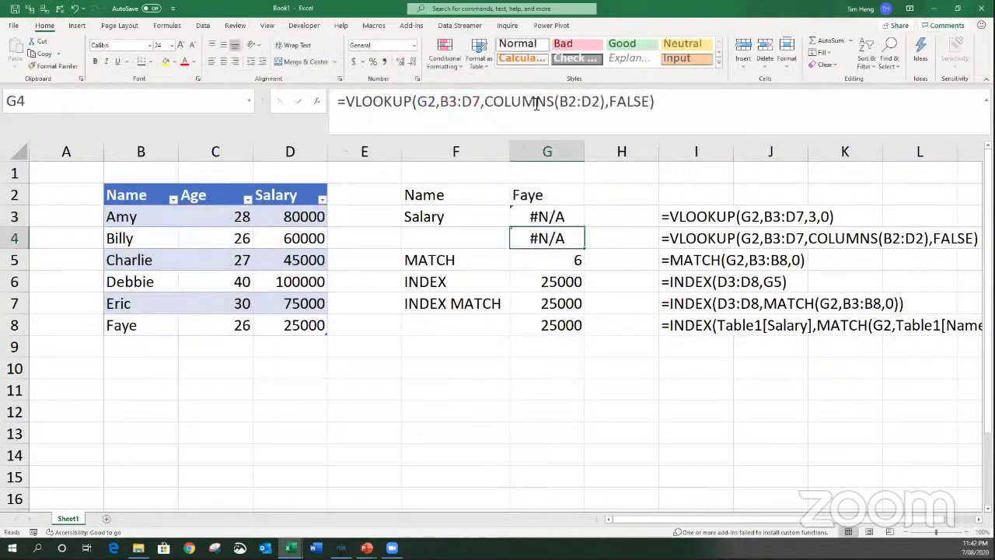
Replace the lookup name in G2 with the name listed in B4 of the salary table.
{"action": "key", "text": "Up"}
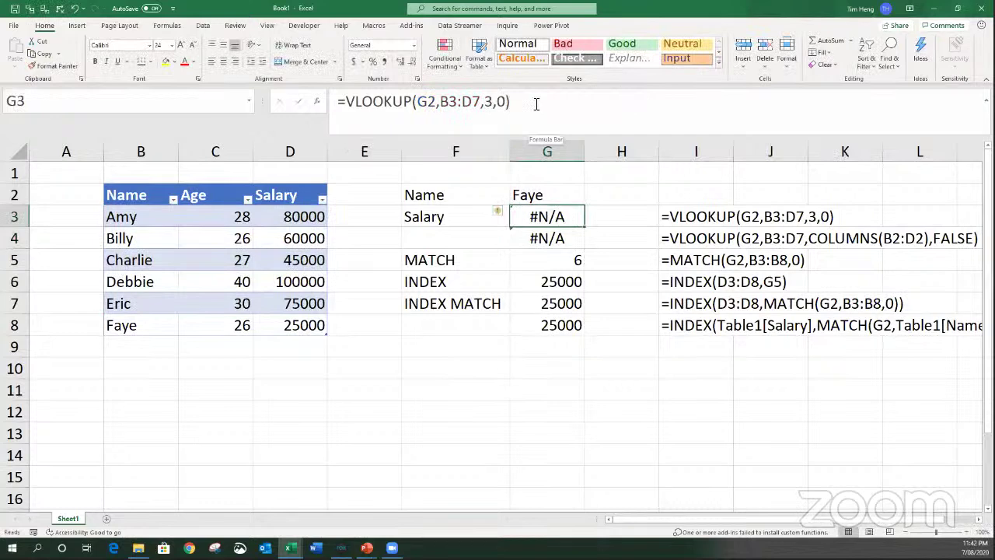
{"action": "key", "text": "Up"}
{"action": "type", "text": "Billy"}
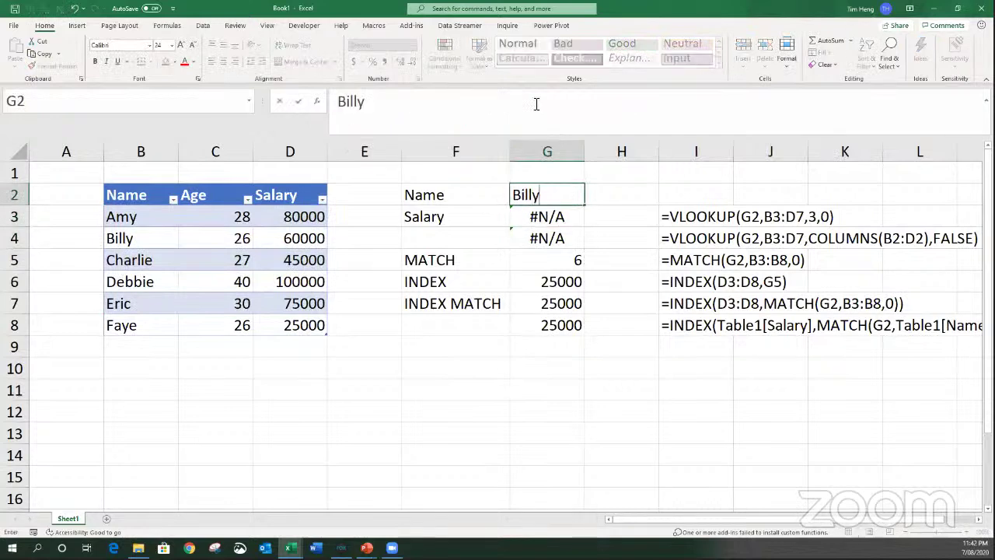
{"action": "key", "text": "Return"}
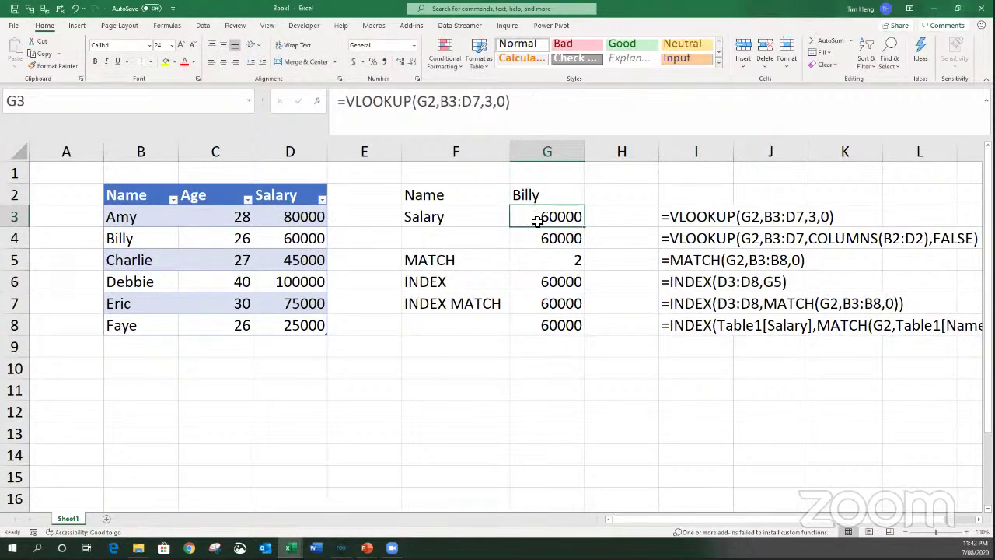
{"action": "left_click", "coordinate": [501, 102]}
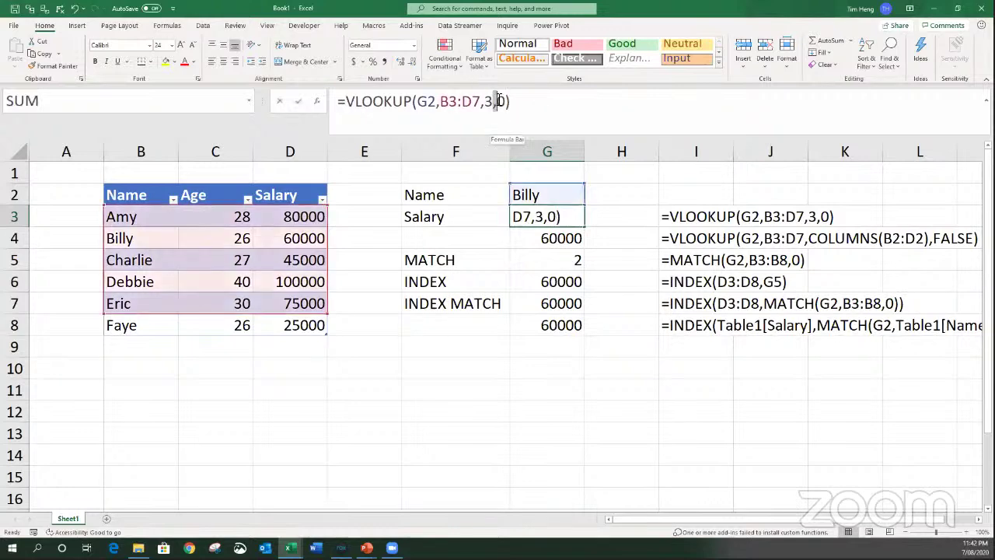
{"action": "double_click", "coordinate": [502, 102]}
{"action": "key", "text": "BackSpace"}
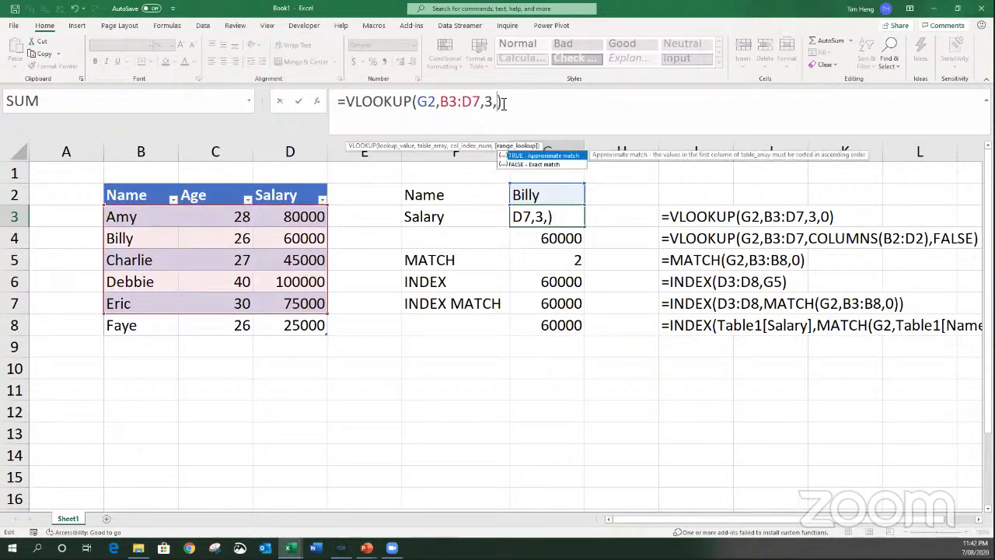
{"action": "left_click", "coordinate": [529, 166]}
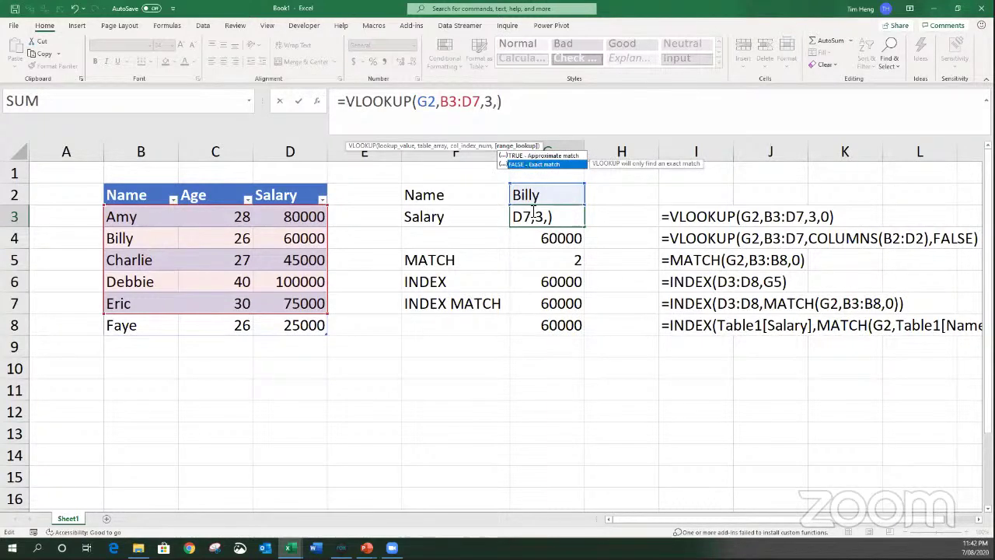
{"action": "key", "text": "Escape"}
{"action": "left_click", "coordinate": [517, 195]}
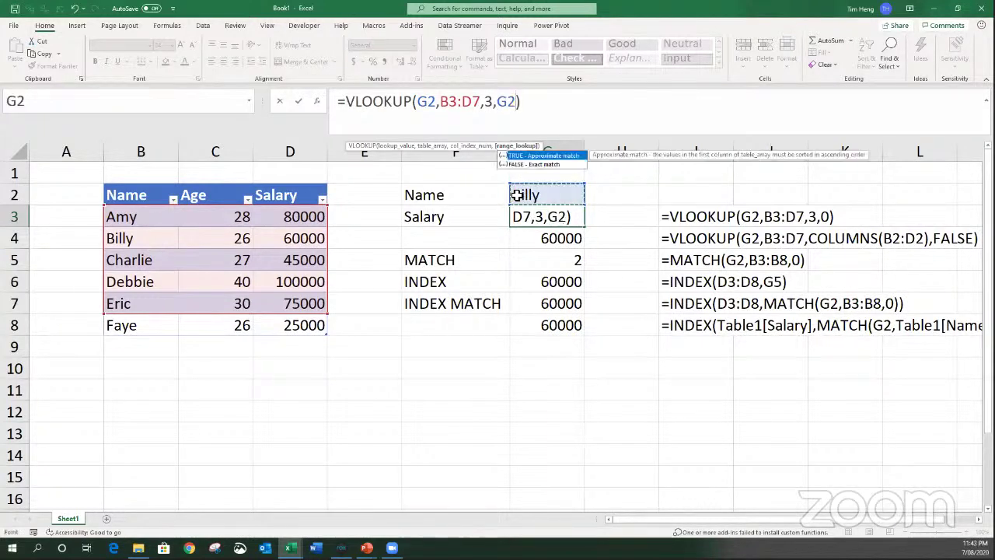
{"action": "key", "text": "Escape"}
{"action": "left_click", "coordinate": [517, 195]}
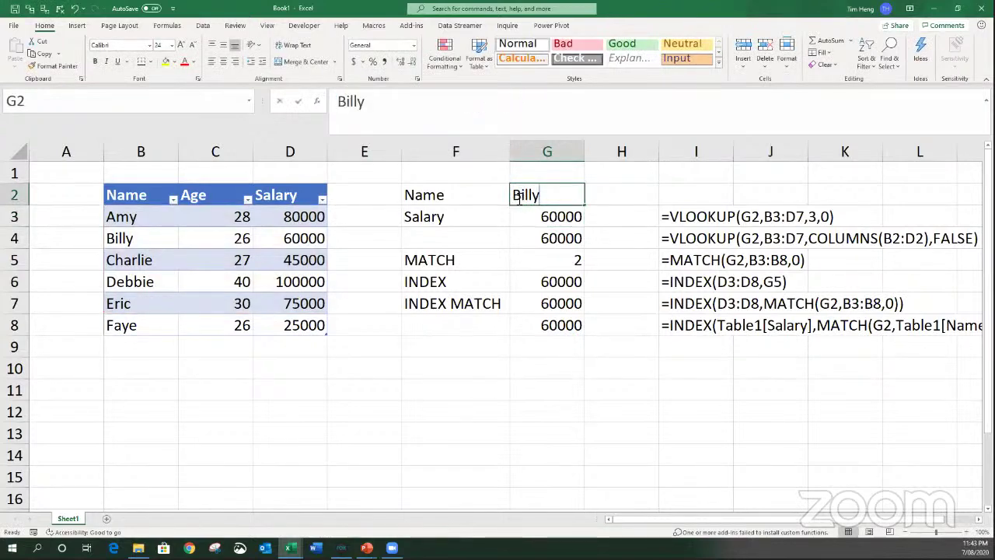
{"action": "double_click", "coordinate": [576, 196]}
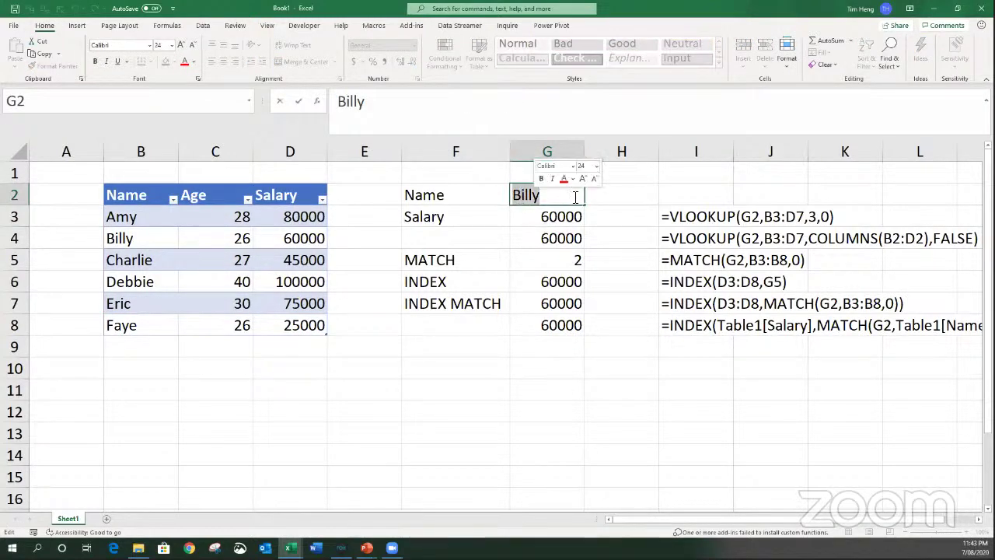
{"action": "key", "text": "Escape"}
Set the range_lookup argument of the VLOOKUP in G3 to TRUE.
{"action": "left_click", "coordinate": [569, 216]}
{"action": "double_click", "coordinate": [569, 217]}
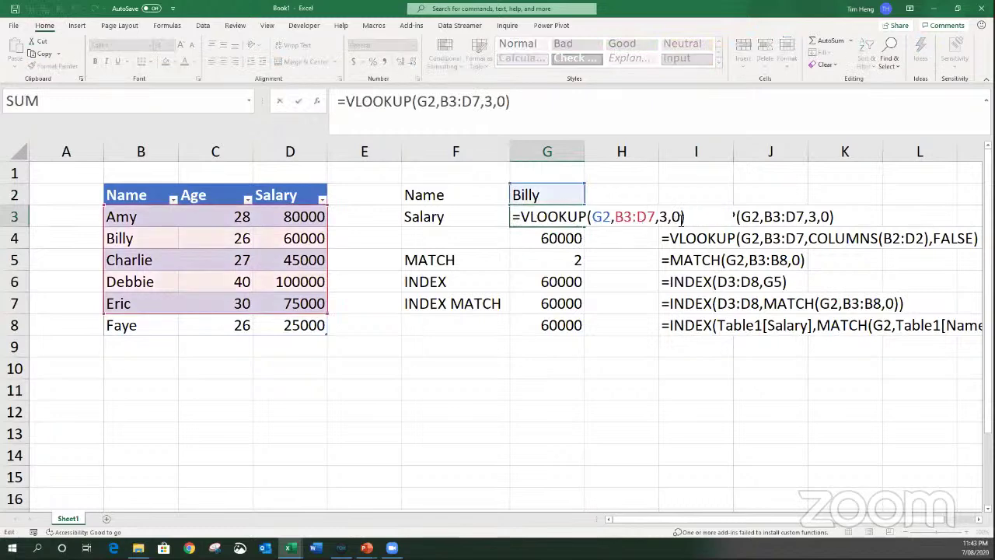
{"action": "left_click", "coordinate": [680, 217]}
{"action": "key", "text": "BackSpace"}
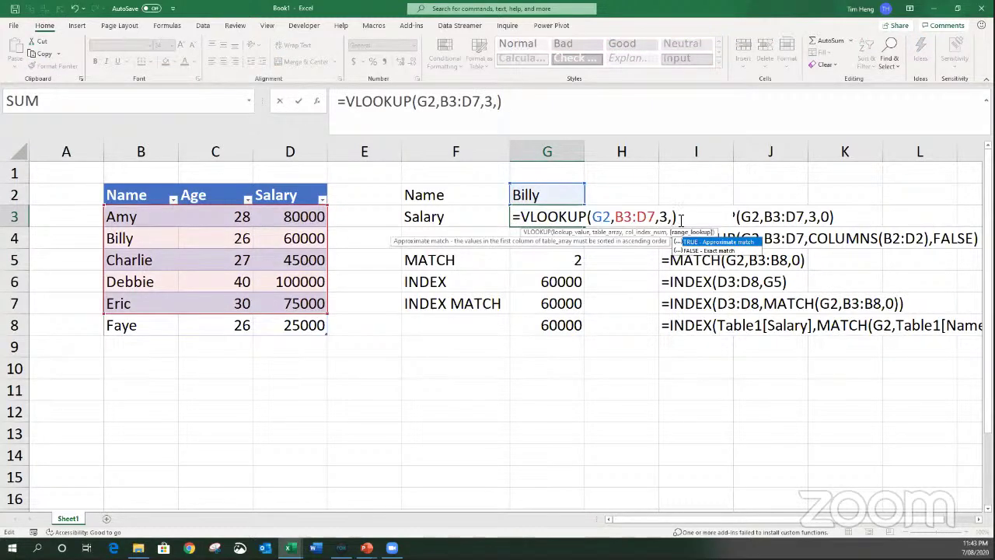
{"action": "type", "text": "TRUE"}
{"action": "key", "text": "Return"}
{"action": "key", "text": "Up"}
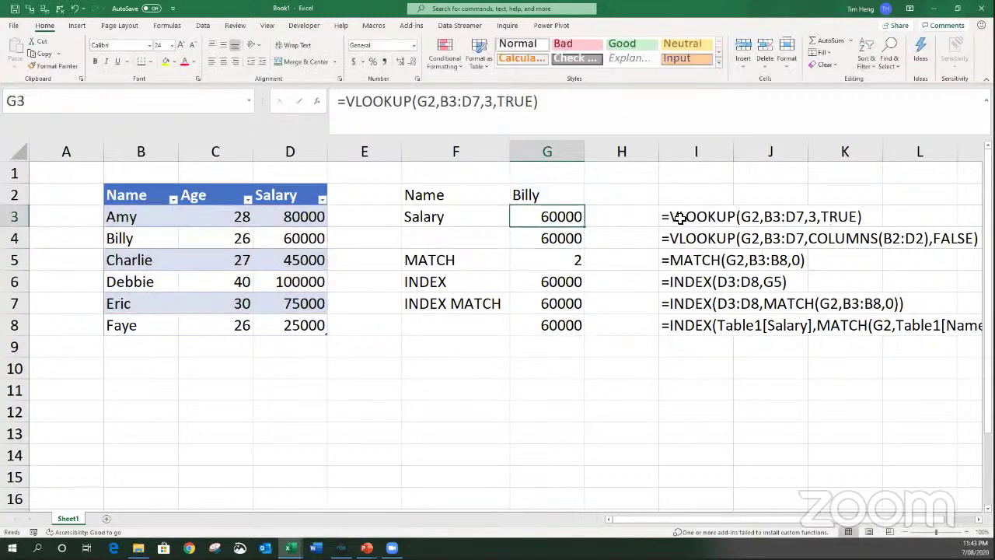
Replace the lookup name in G2 with a variant spelling of the name in B4 that ends in "ie" instead of "y".
{"action": "key", "text": "Up"}
{"action": "type", "text": "Billie"}
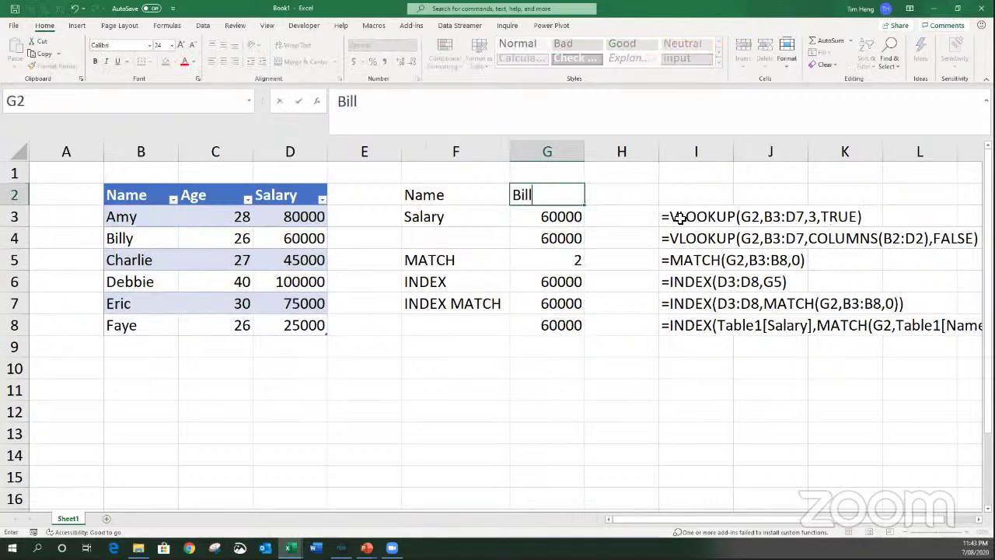
{"action": "key", "text": "Return"}
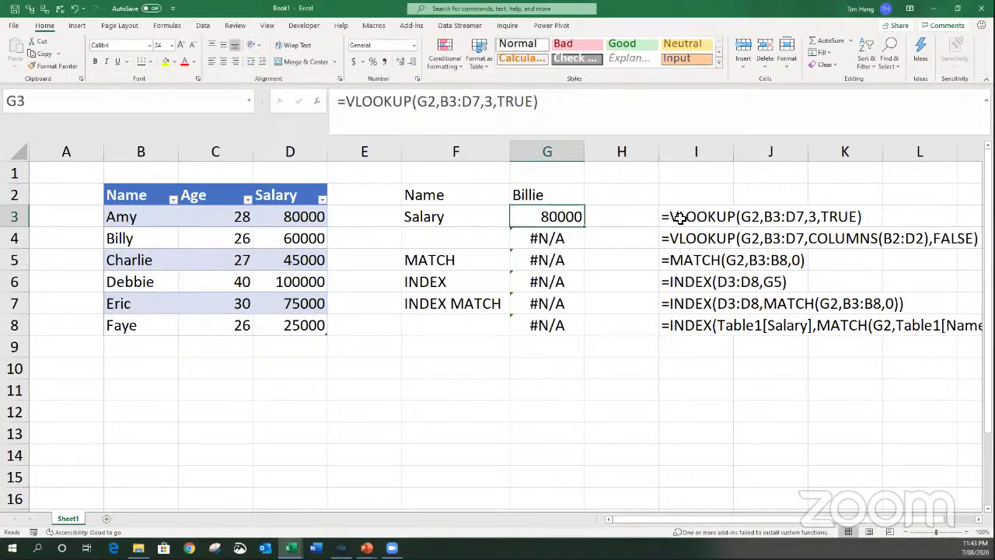
Compare the approximate-match VLOOKUP in G3 and its lookup name in G2 with the table row B4:D4.
{"action": "double_click", "coordinate": [548, 217]}
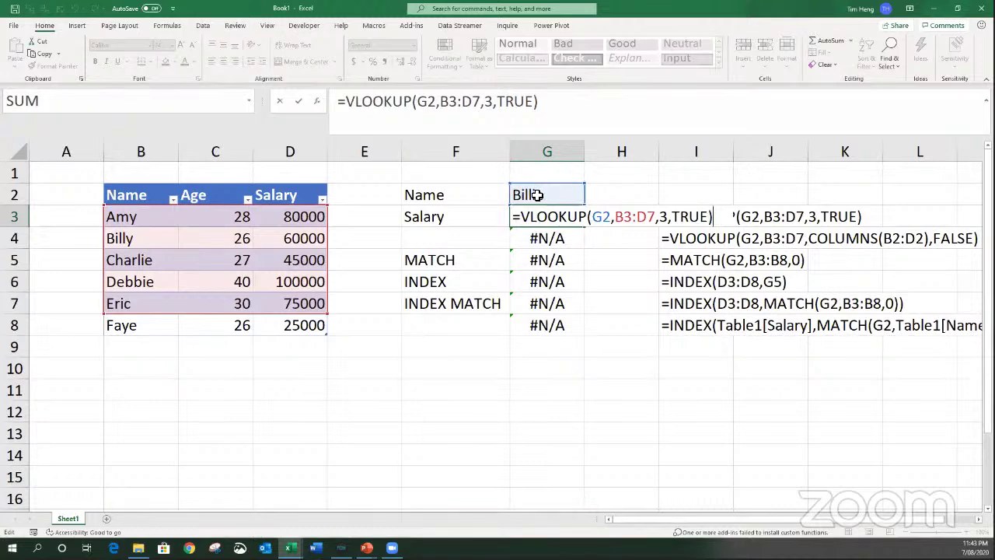
{"action": "key", "text": "ctrl+Return"}
{"action": "left_click", "coordinate": [536, 195]}
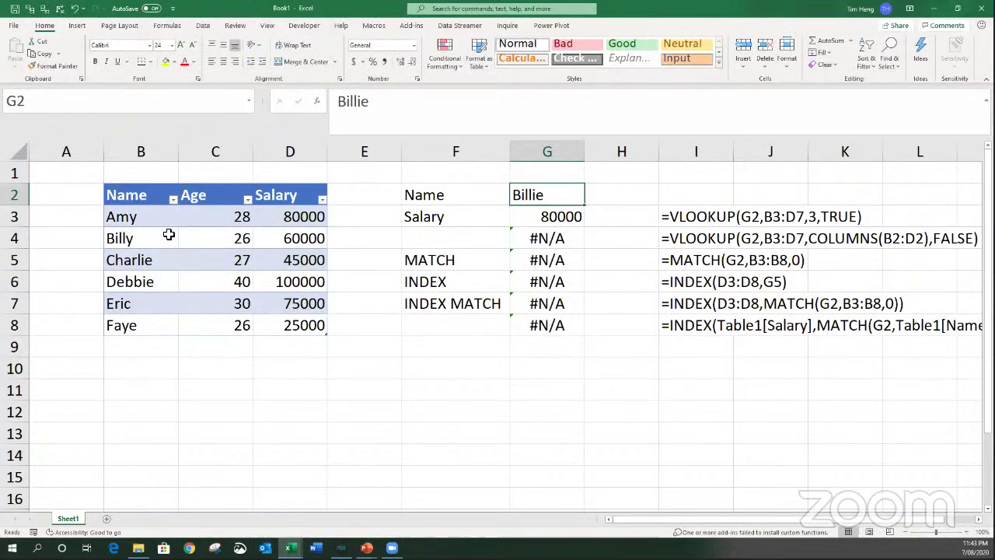
{"action": "left_click", "coordinate": [120, 238]}
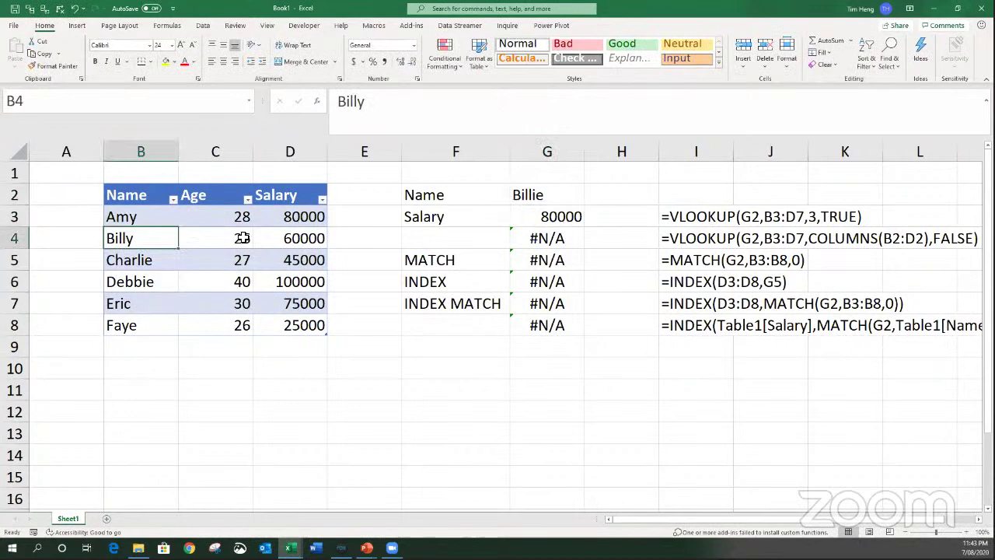
{"action": "left_click_drag", "start_coordinate": [242, 238], "coordinate": [296, 239]}
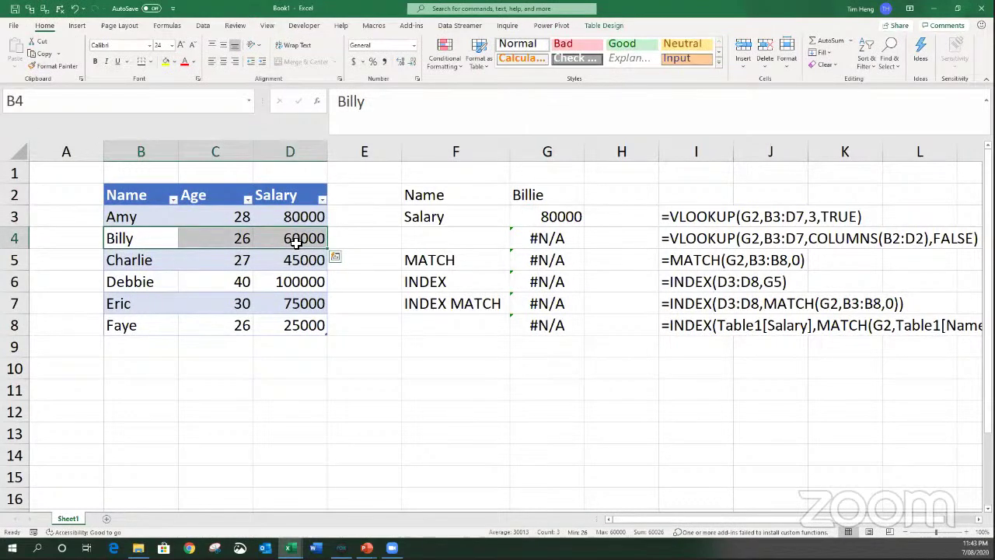
{"action": "left_click", "coordinate": [565, 216]}
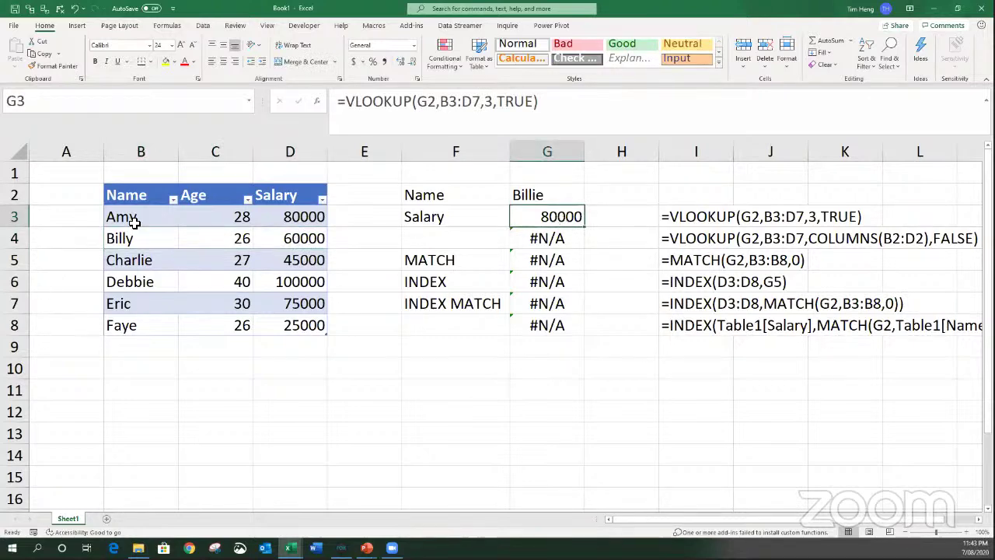
Check the alphabetical order of the names in B3:B8 against the lookup name in G2.
{"action": "left_click_drag", "start_coordinate": [133, 221], "coordinate": [139, 329]}
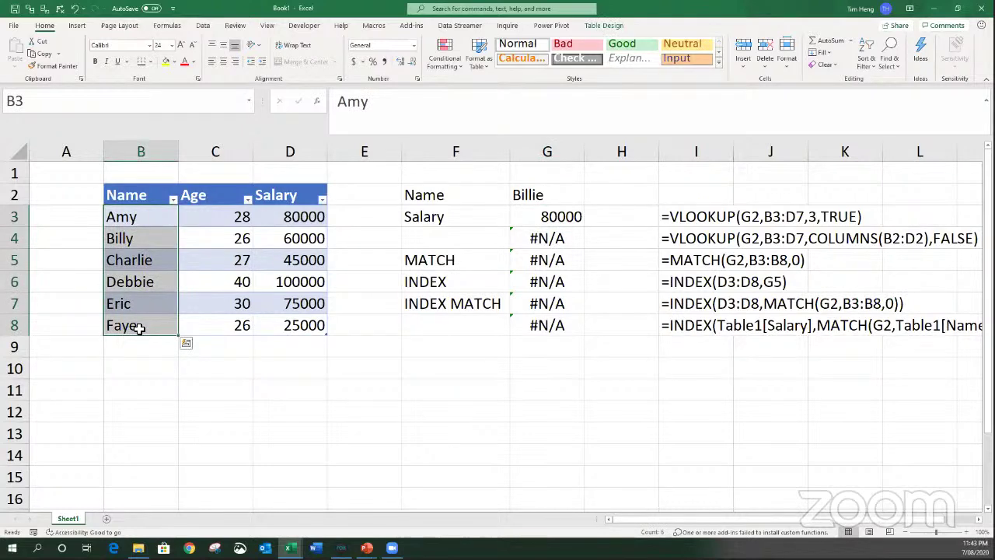
{"action": "left_click", "coordinate": [554, 194]}
{"action": "double_click", "coordinate": [563, 196]}
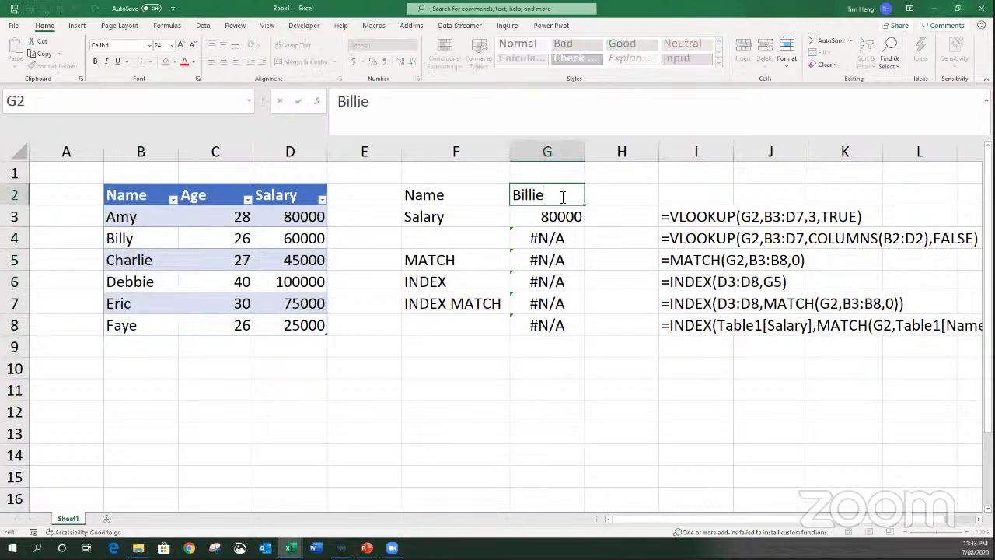
{"action": "left_click_drag", "start_coordinate": [563, 197], "coordinate": [506, 186]}
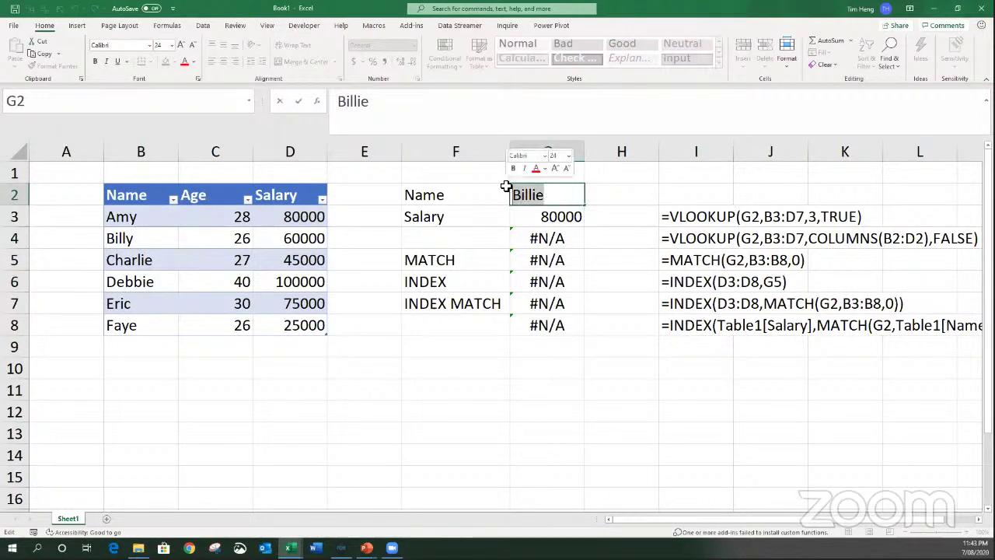
{"action": "key", "text": "Escape"}
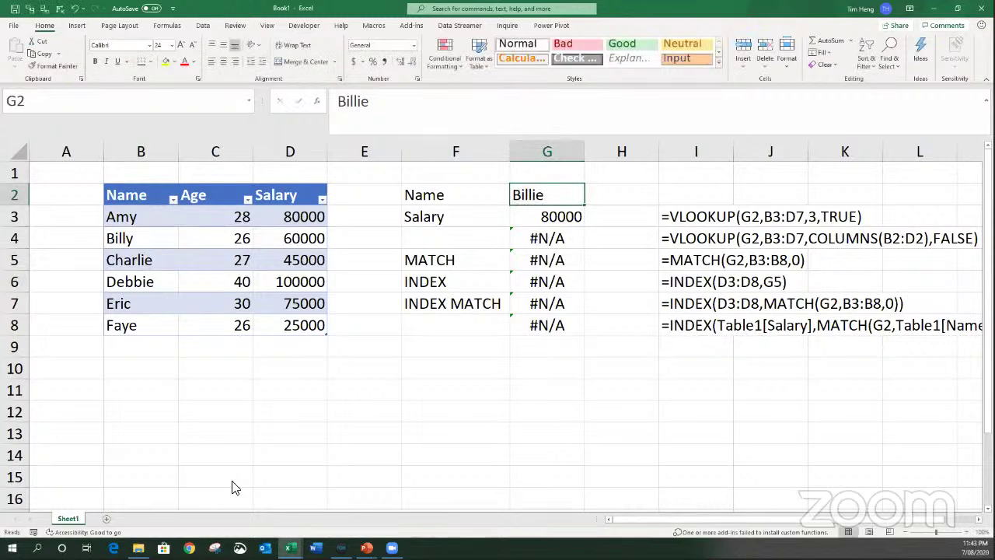
Add a new worksheet, then enter 2020 in B3 and the formula =B3+1 in C3.
{"action": "left_click", "coordinate": [106, 518]}
{"action": "left_click", "coordinate": [150, 211]}
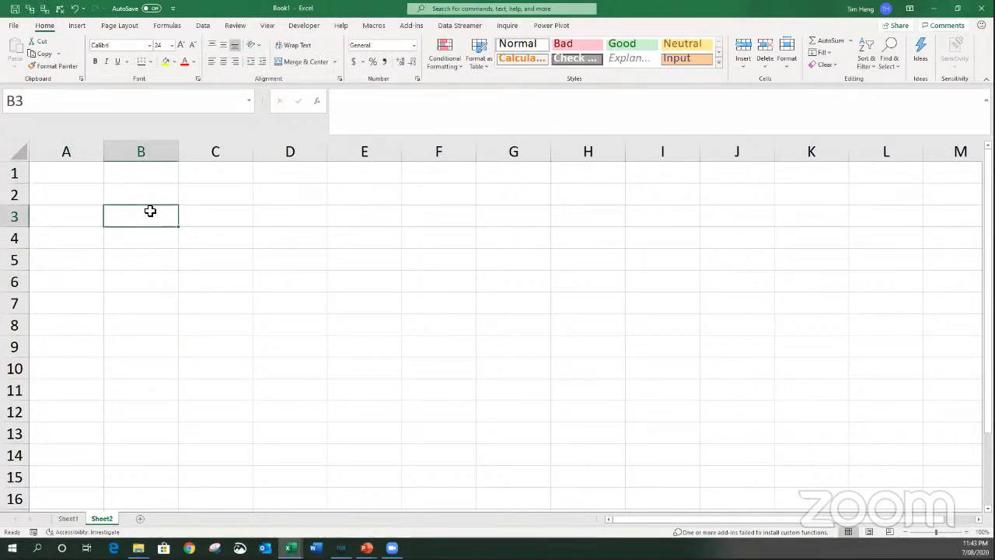
{"action": "type", "text": "2020"}
{"action": "key", "text": "Tab"}
{"action": "type", "text": "="}
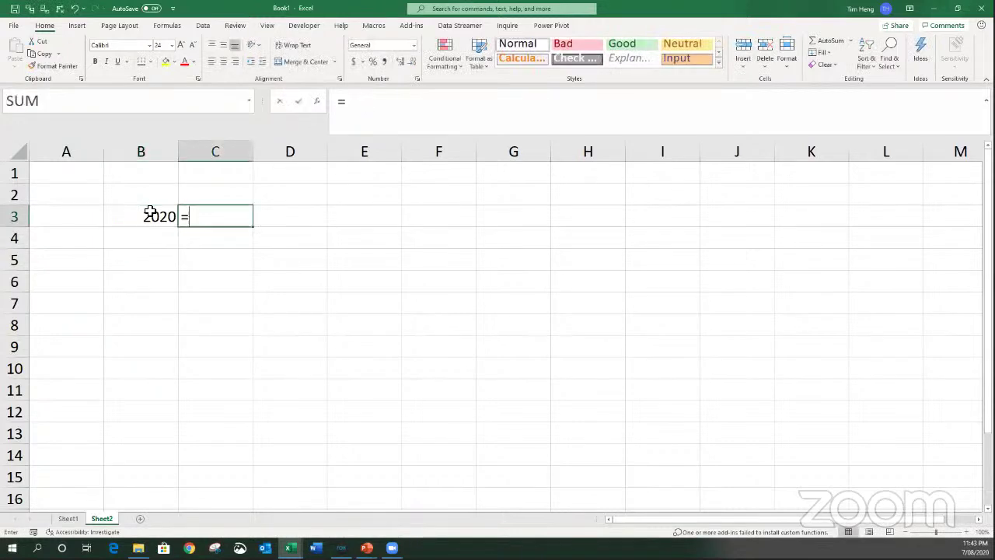
{"action": "key", "text": "Left"}
{"action": "type", "text": "+1"}
{"action": "key", "text": "Return"}
Fill the year formula in C3 across to I3.
{"action": "key", "text": "Right"}
{"action": "key", "text": "Left"}
{"action": "key", "text": "Up"}
{"action": "key", "text": "shift+Right"}
{"action": "key", "text": "shift+Right"}
{"action": "key", "text": "shift+Right"}
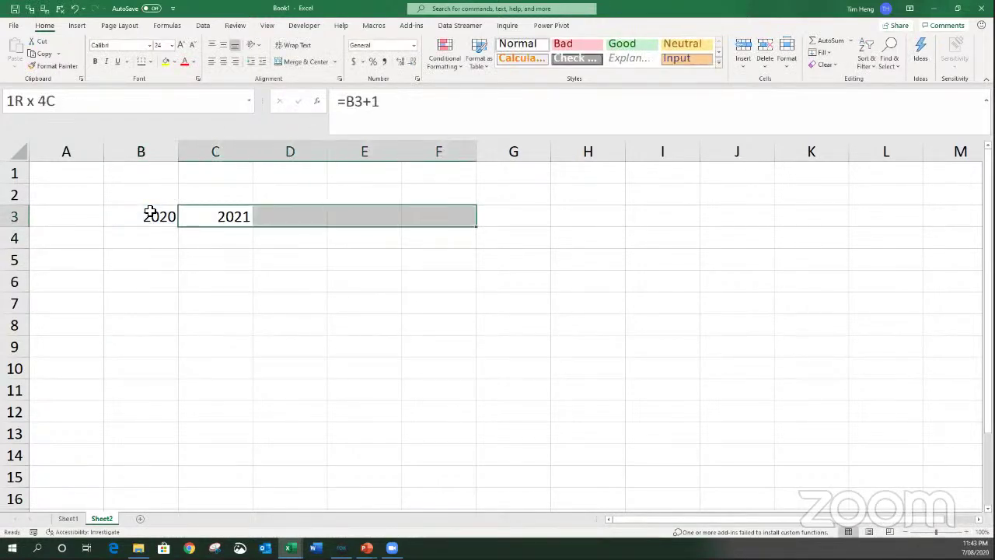
{"action": "key", "text": "shift+Right"}
{"action": "key", "text": "shift+Right"}
{"action": "key", "text": "shift+Right"}
{"action": "key", "text": "ctrl+r"}
Enter the lookup value 2023.8 in B5.
{"action": "key", "text": "Down"}
{"action": "key", "text": "Left"}
{"action": "key", "text": "Down"}
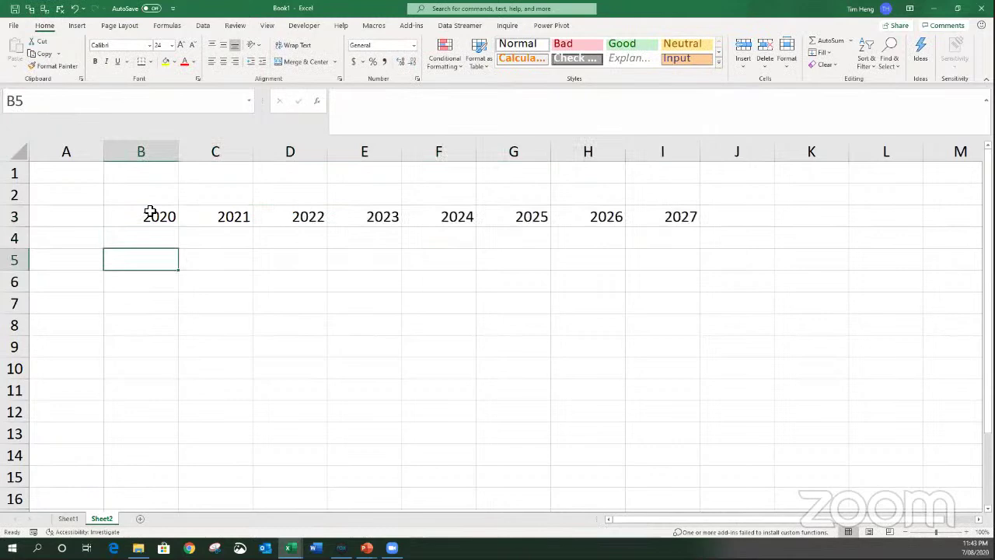
{"action": "type", "text": "2023.5"}
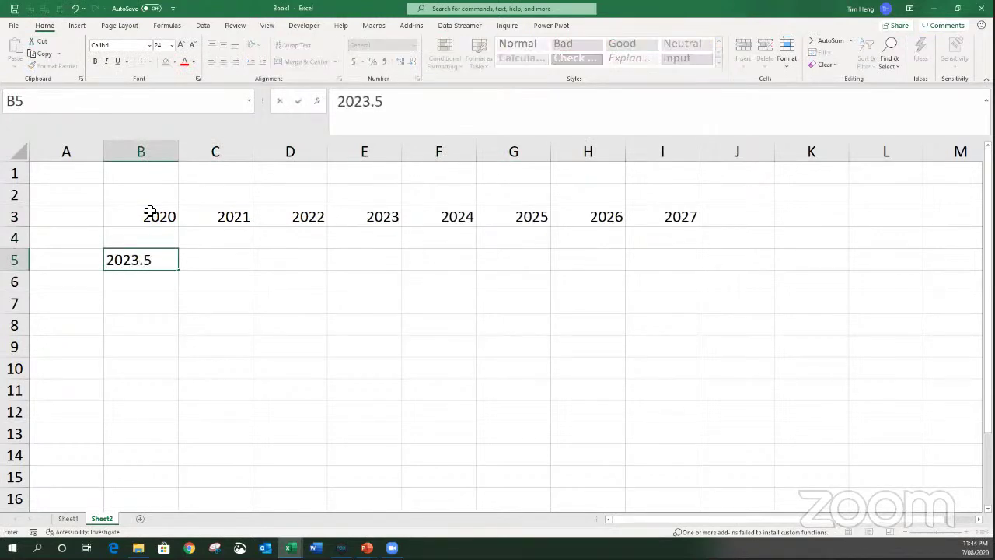
{"action": "key", "text": "BackSpace"}
{"action": "type", "text": "8"}
{"action": "key", "text": "Return"}
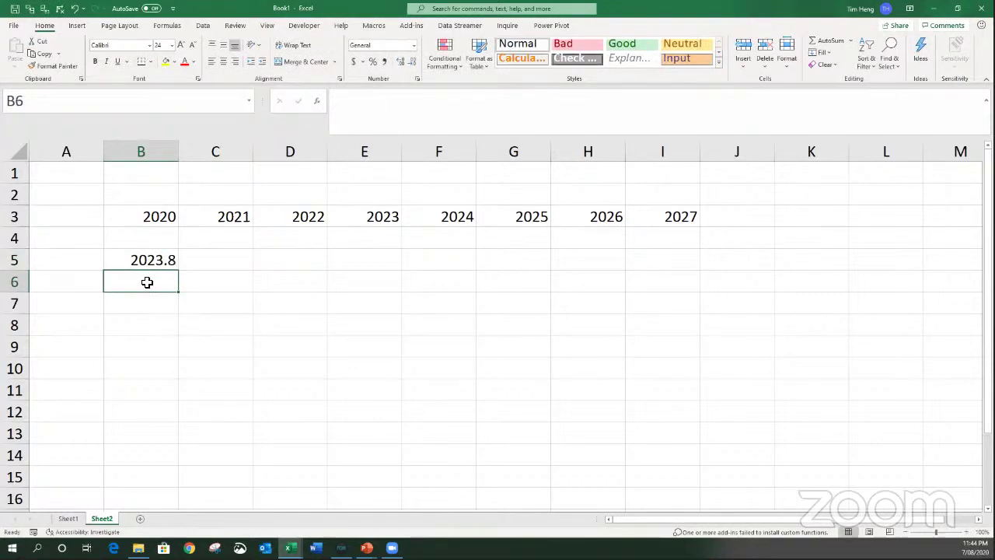
Enter =MATCH(B5,B3:I3,1) in B6 to find the lookup value's approximate position among the years.
{"action": "type", "text": "=MATCH("}
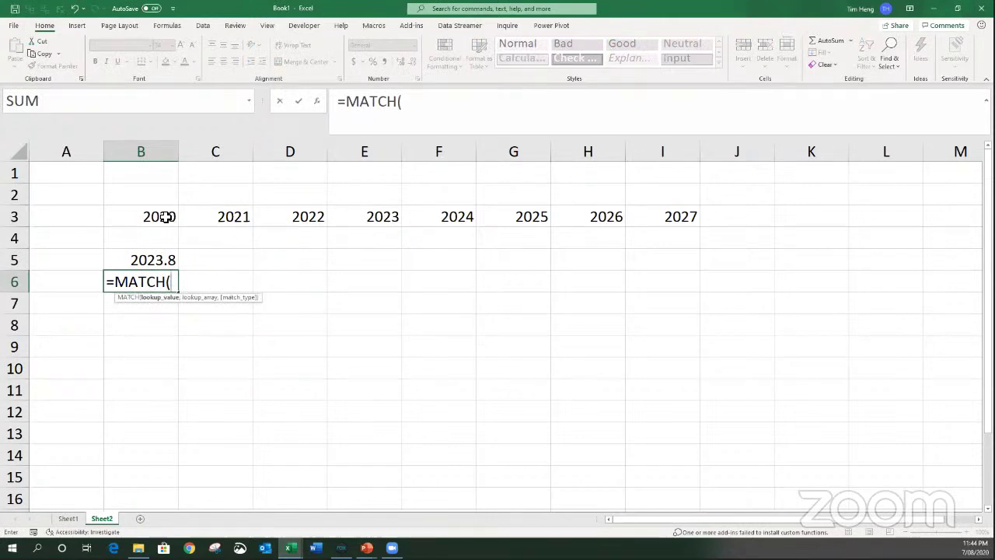
{"action": "left_click_drag", "start_coordinate": [164, 215], "coordinate": [667, 205]}
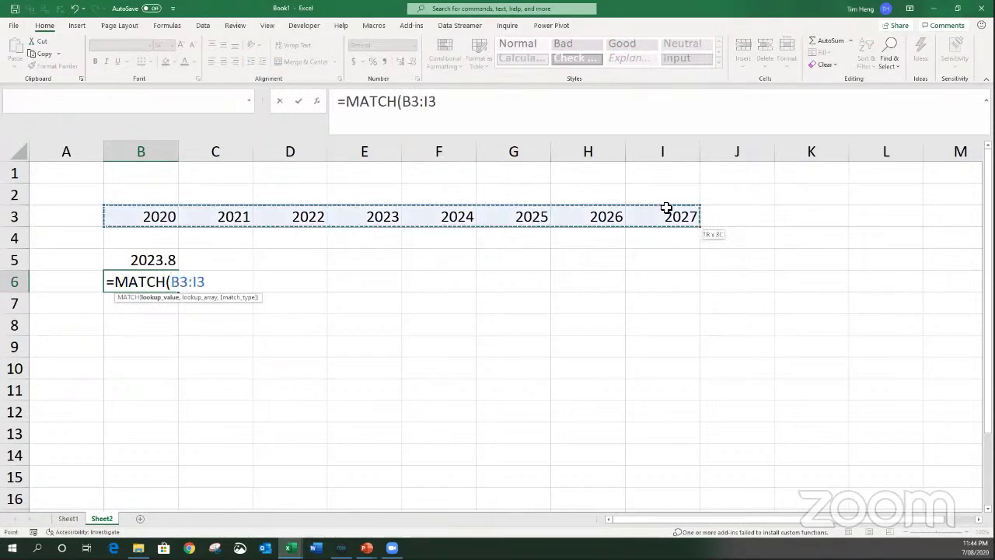
{"action": "left_click", "coordinate": [150, 258]}
{"action": "type", "text": ","}
{"action": "left_click_drag", "start_coordinate": [157, 216], "coordinate": [644, 218]}
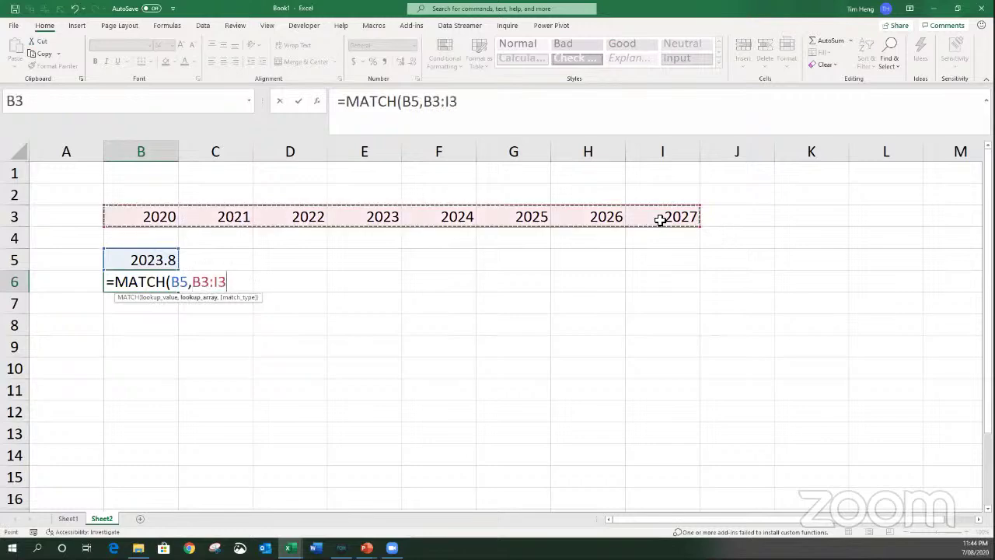
{"action": "type", "text": ",1)"}
{"action": "key", "text": "Return"}
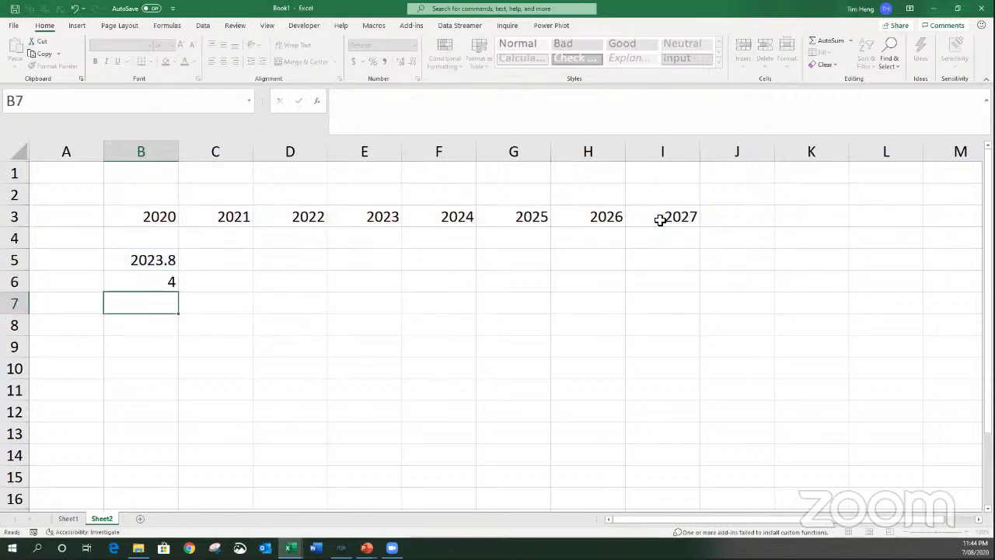
Number the year columns from 1 to 8 in B2:I2 above the years.
{"action": "left_click", "coordinate": [137, 196]}
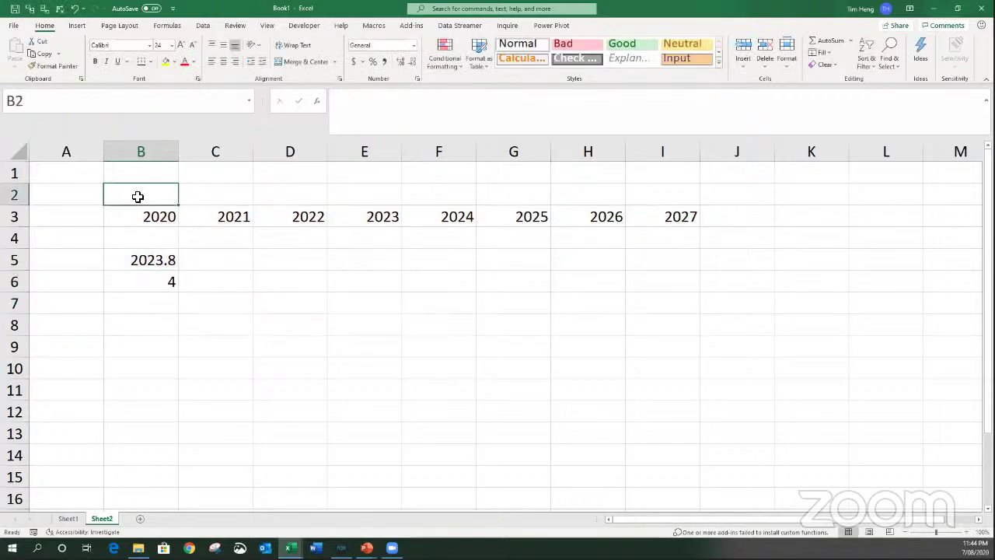
{"action": "type", "text": "1"}
{"action": "key", "text": "Return"}
{"action": "key", "text": "Right"}
{"action": "key", "text": "Up"}
{"action": "type", "text": "23"}
{"action": "key", "text": "BackSpace"}
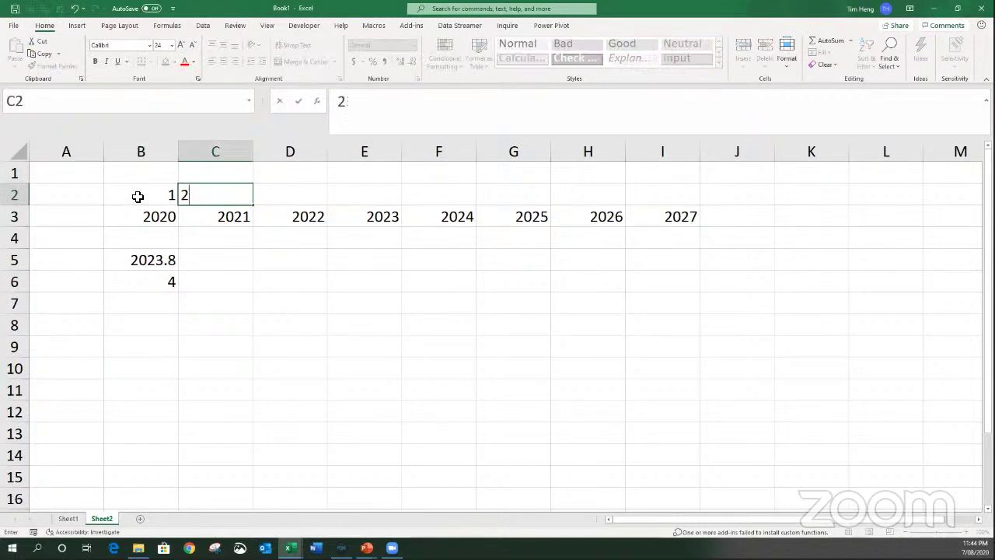
{"action": "key", "text": "Tab"}
{"action": "type", "text": "3"}
{"action": "key", "text": "Tab"}
{"action": "left_click_drag", "start_coordinate": [145, 195], "coordinate": [697, 205]}
Compare the lookup value in B5 with the neighbouring positions and years in E2:F3.
{"action": "left_click", "coordinate": [264, 264]}
{"action": "left_click", "coordinate": [156, 264]}
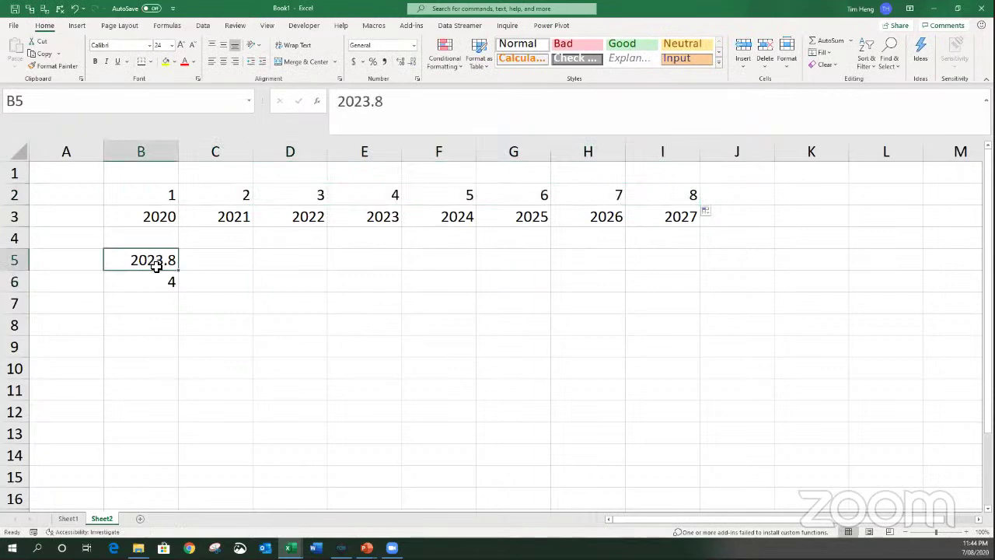
{"action": "key", "text": "F2"}
{"action": "key", "text": "Escape"}
{"action": "left_click_drag", "start_coordinate": [389, 217], "coordinate": [424, 194]}
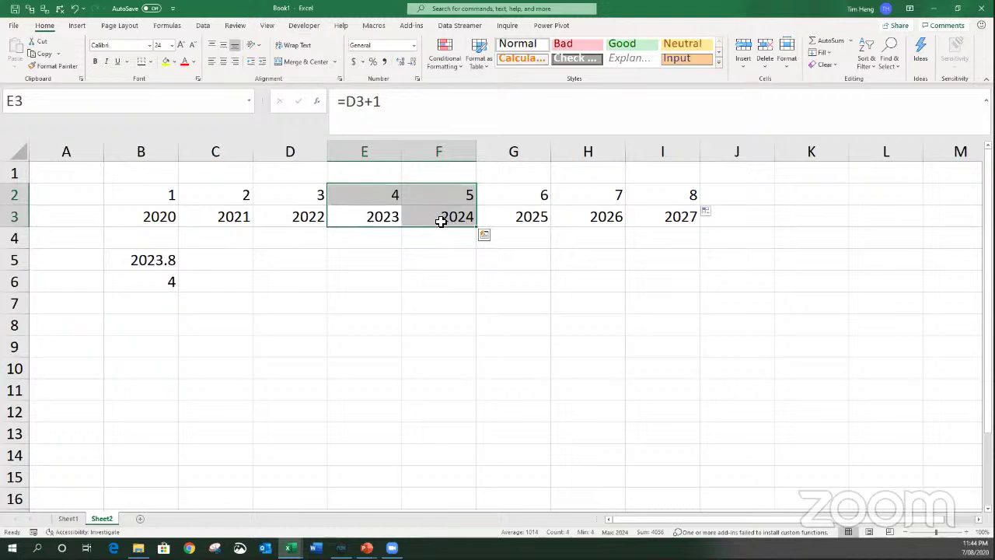
{"action": "left_click_drag", "start_coordinate": [453, 194], "coordinate": [455, 220]}
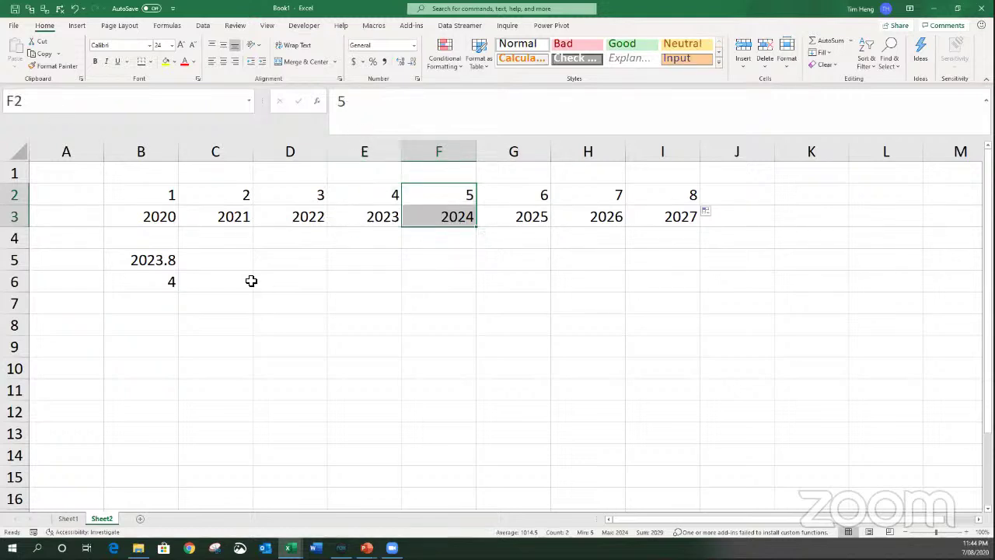
Write the note "Biggest number less than 2023.8" in E4 beneath the year 2023, and highlight column E.
{"action": "left_click", "coordinate": [154, 259]}
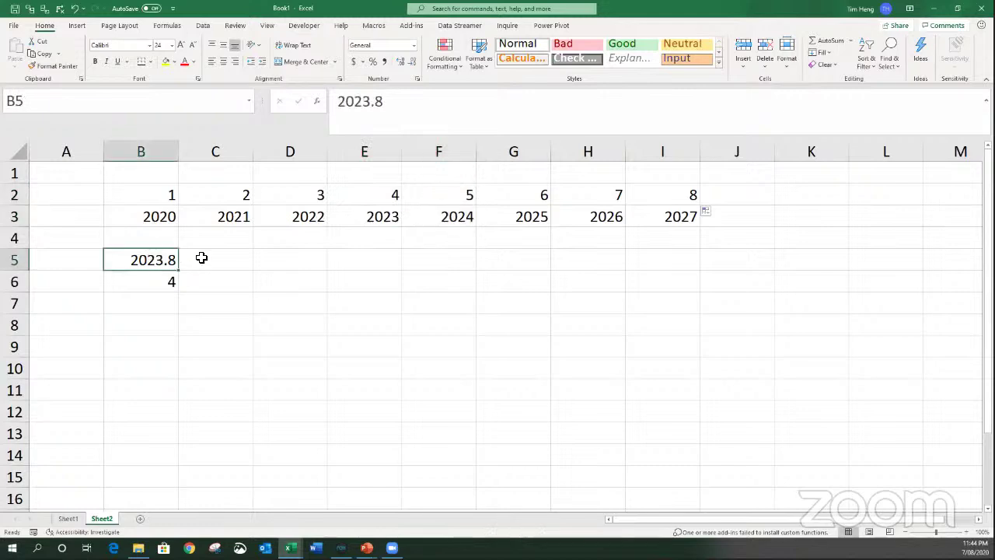
{"action": "left_click", "coordinate": [375, 243]}
{"action": "type", "text": "Biggest numbe"}
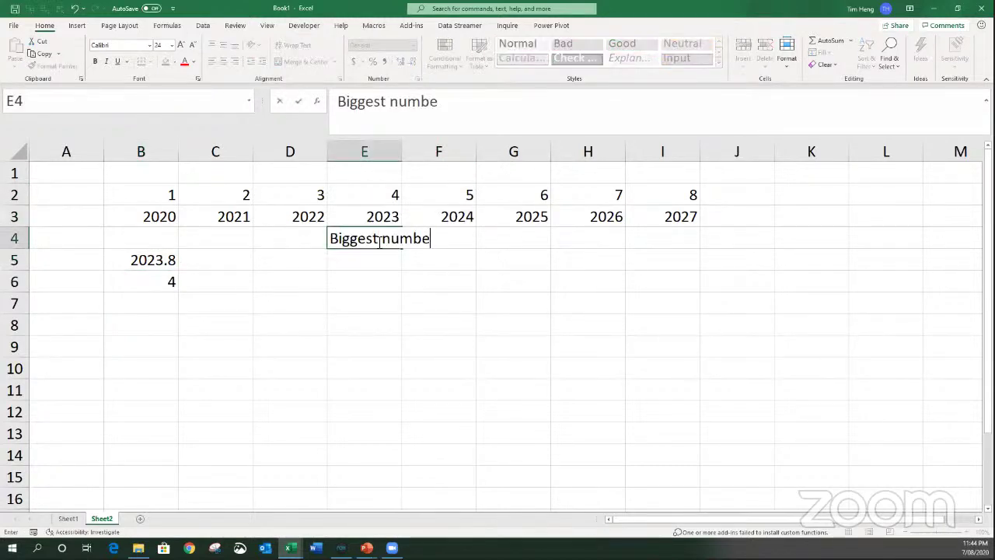
{"action": "type", "text": "r less than 2023.8"}
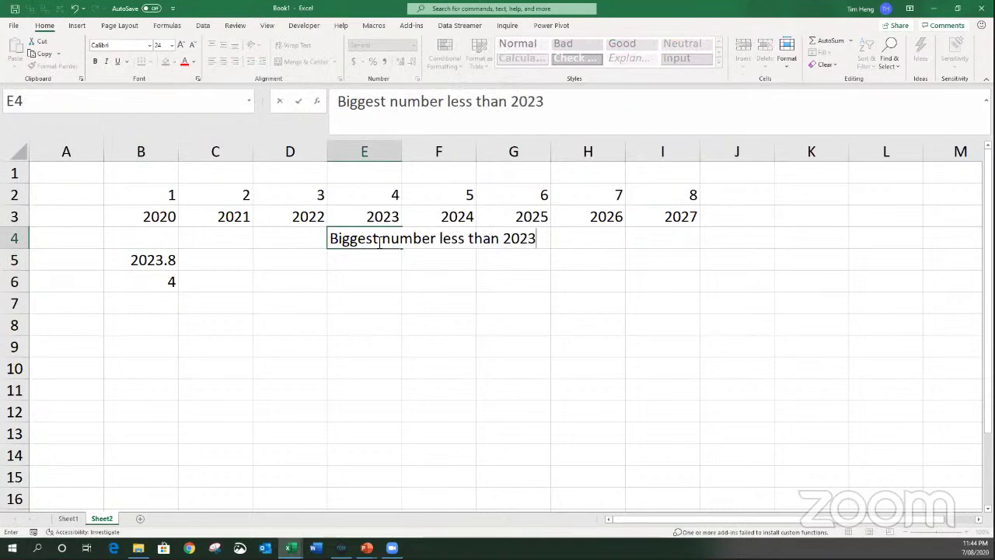
{"action": "key", "text": "Return"}
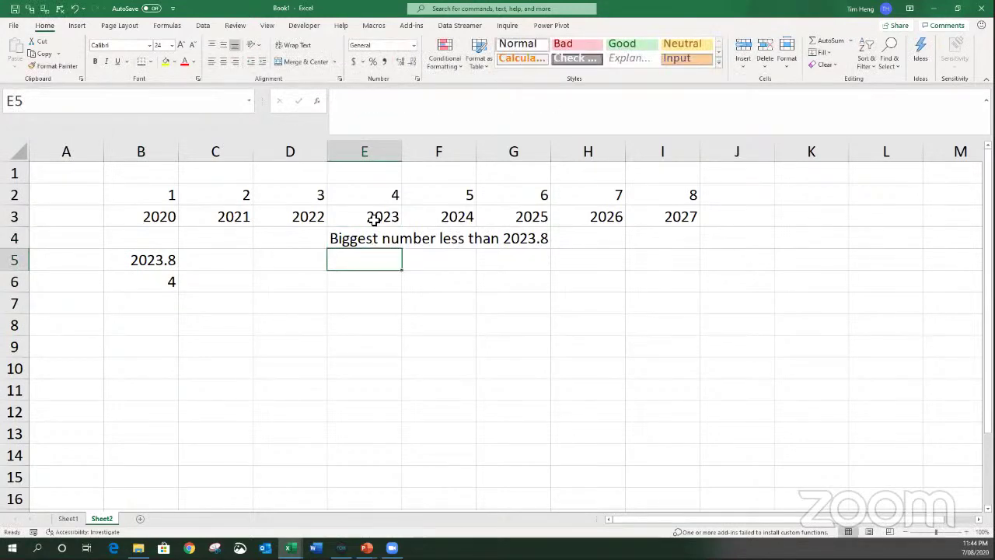
{"action": "left_click", "coordinate": [375, 219]}
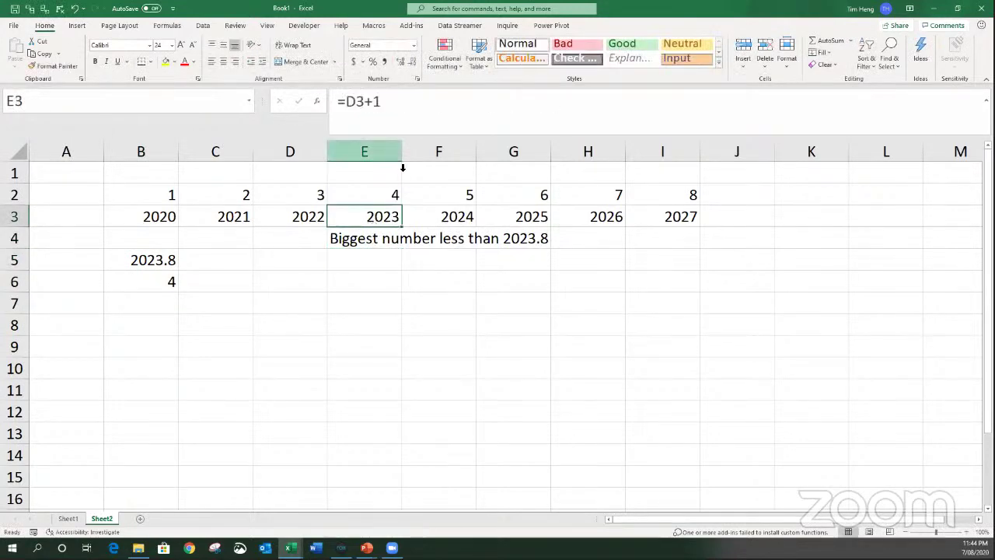
{"action": "left_click", "coordinate": [364, 153]}
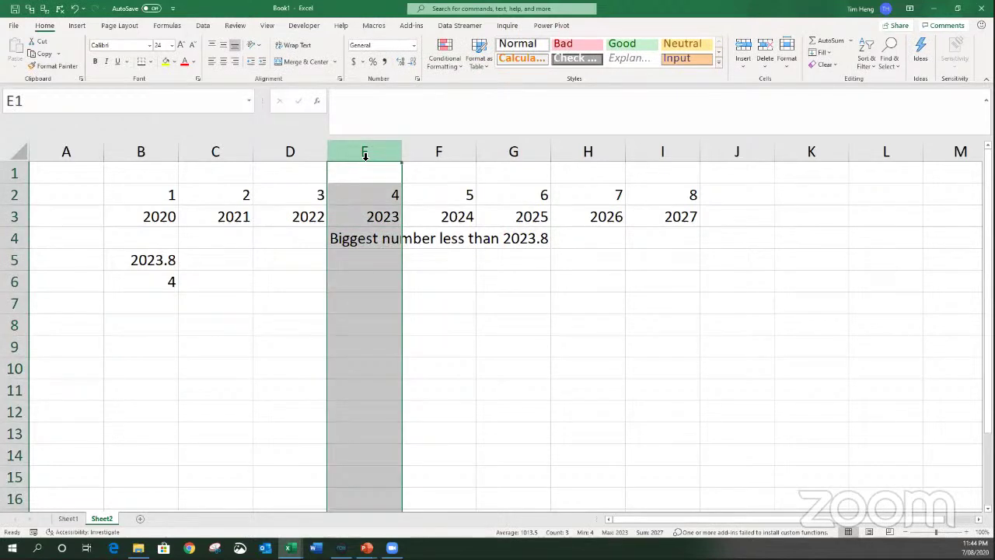
Enter =TODAY() in E7 of Sheet2 as the first date of a new lookup table.
{"action": "left_click", "coordinate": [68, 518]}
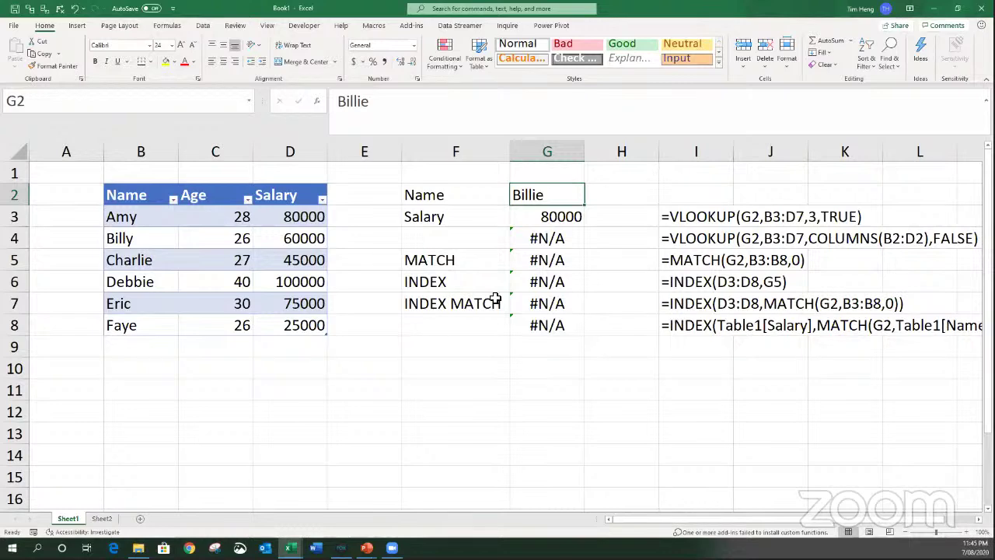
{"action": "key", "text": "ctrl+Page_Down"}
{"action": "left_click", "coordinate": [290, 341]}
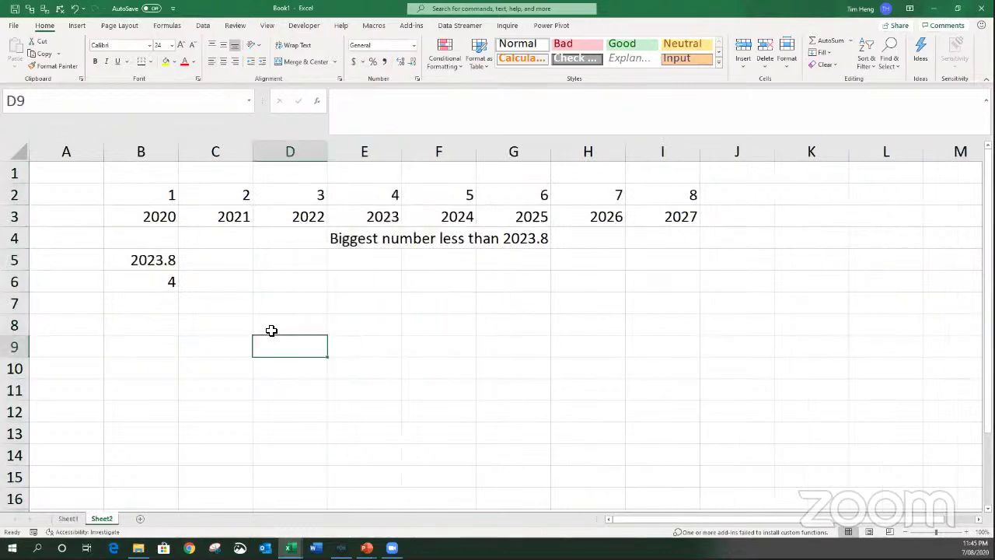
{"action": "left_click", "coordinate": [311, 325]}
{"action": "left_click", "coordinate": [365, 303]}
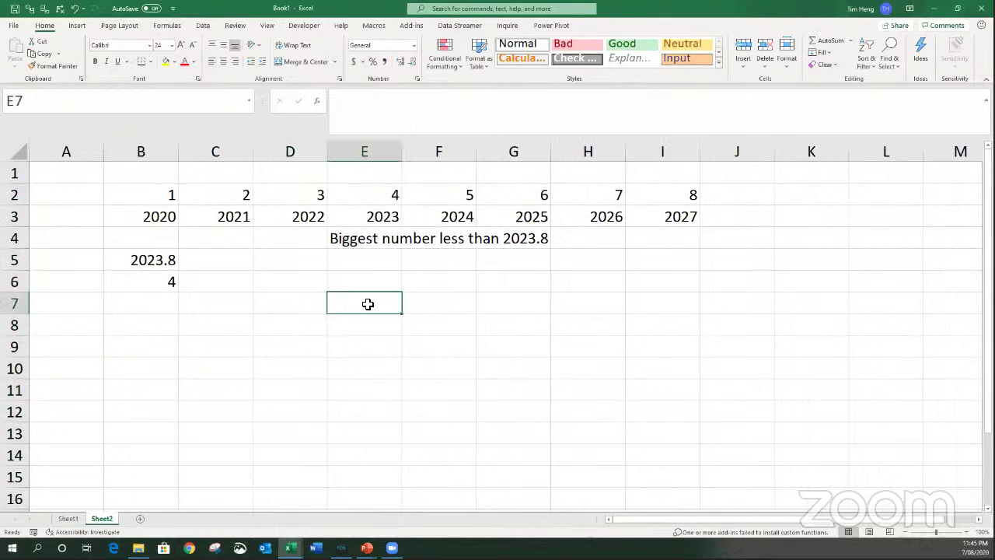
{"action": "type", "text": "=TODAY()"}
{"action": "key", "text": "Return"}
Enter =E7+8 in E8 to produce the second date of the lookup table.
{"action": "left_click_drag", "start_coordinate": [366, 304], "coordinate": [367, 322]}
{"action": "left_click", "coordinate": [369, 331]}
{"action": "type", "text": "="}
{"action": "key", "text": "Up"}
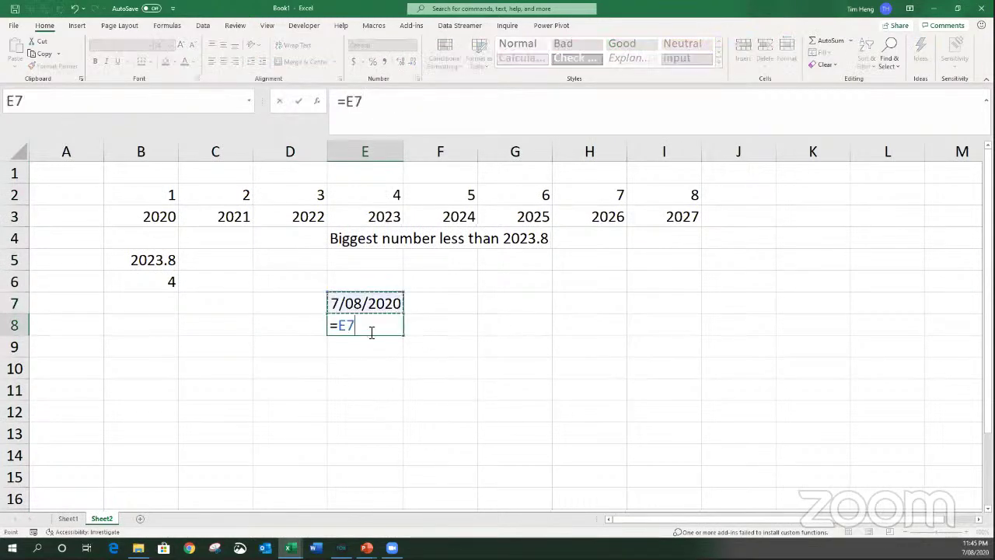
{"action": "type", "text": "+8"}
{"action": "key", "text": "Return"}
{"action": "left_click", "coordinate": [370, 330]}
Add the dates 23/8/2020 in E9 and 15/9/2020 in E10.
{"action": "left_click", "coordinate": [374, 343]}
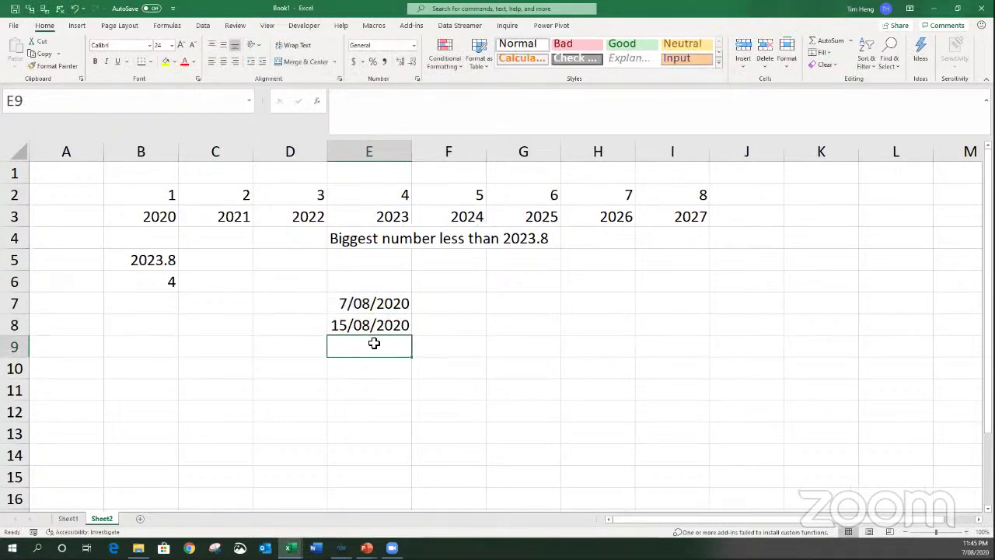
{"action": "type", "text": "23/8/2020"}
{"action": "key", "text": "Return"}
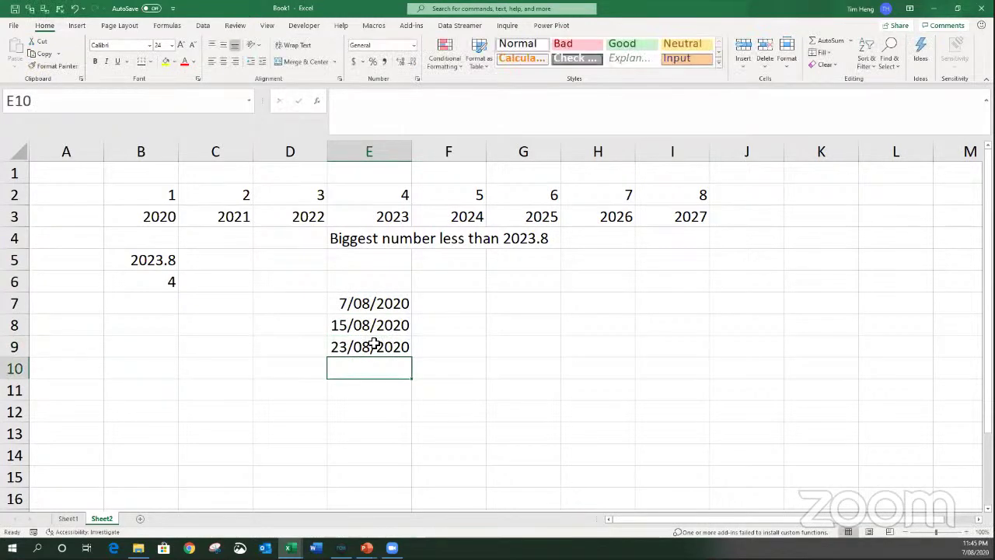
{"action": "type", "text": "15/9/2020"}
{"action": "key", "text": "Return"}
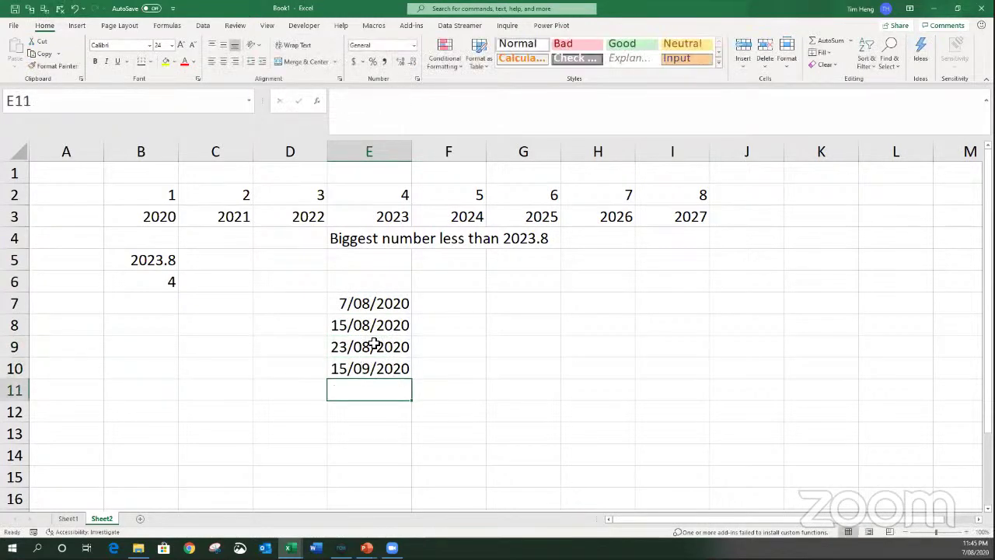
Enter the amounts 100, 200, 300 and 400 in F7:F10 beside the dates.
{"action": "left_click", "coordinate": [465, 299]}
{"action": "type", "text": "100"}
{"action": "key", "text": "Return"}
{"action": "type", "text": "200"}
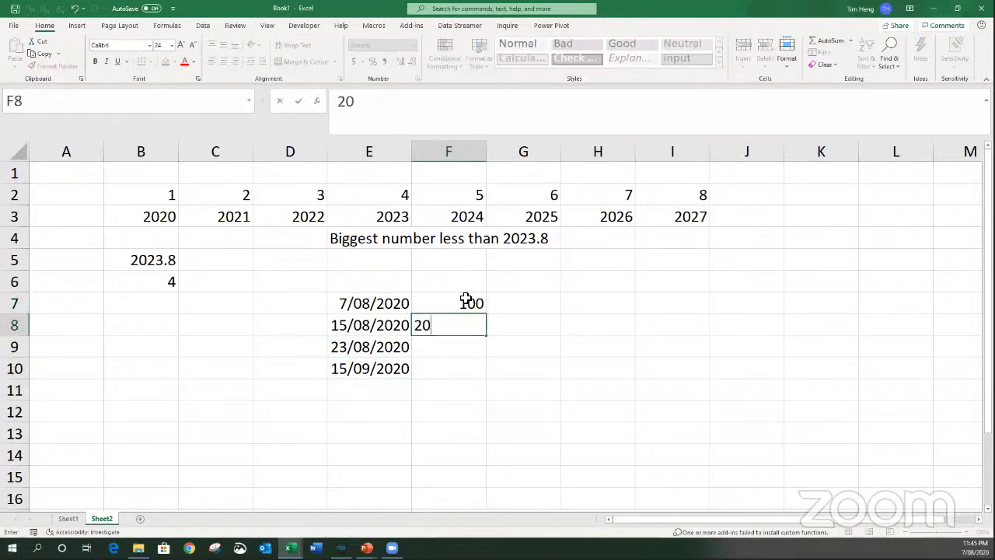
{"action": "key", "text": "Return"}
{"action": "type", "text": "300"}
{"action": "key", "text": "Return"}
{"action": "type", "text": "400"}
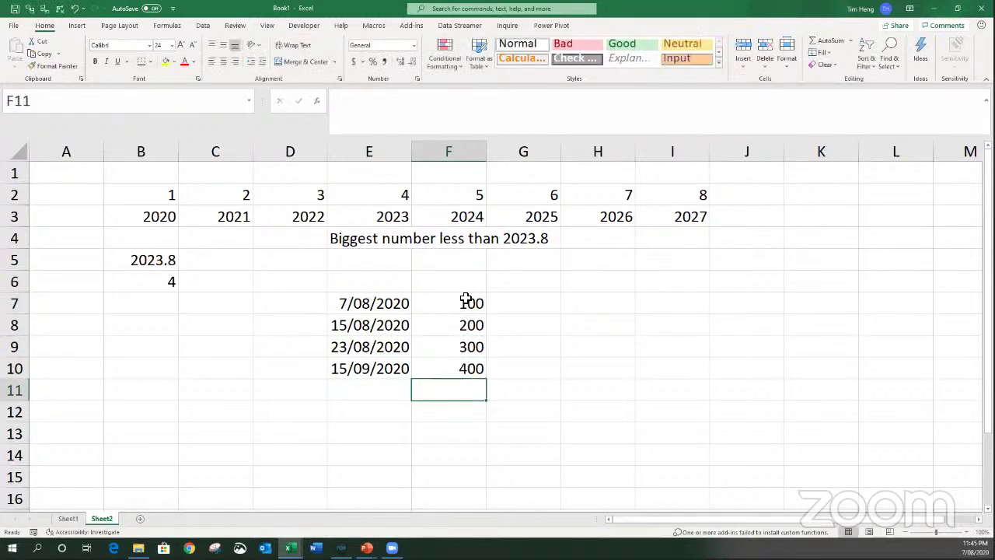
Enter the lookup date 1/9/2020 in H8.
{"action": "left_click", "coordinate": [588, 324]}
{"action": "type", "text": "1/9/2020"}
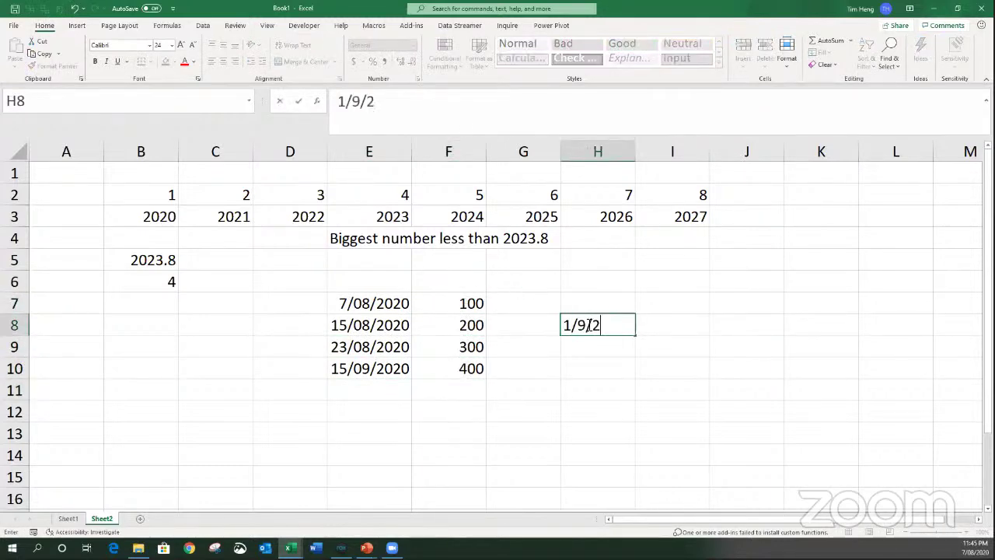
{"action": "key", "text": "Return"}
{"action": "left_click", "coordinate": [589, 324]}
Enter =VLOOKUP(H8,E7:F10,2,TRUE) in I8 to find the lookup date's amount by approximate match.
{"action": "left_click", "coordinate": [668, 322]}
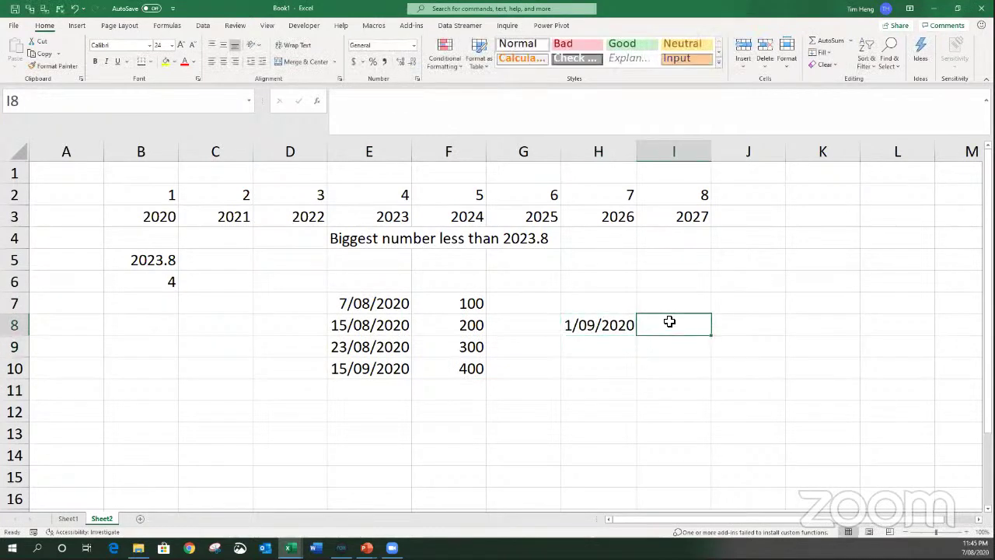
{"action": "type", "text": "=V"}
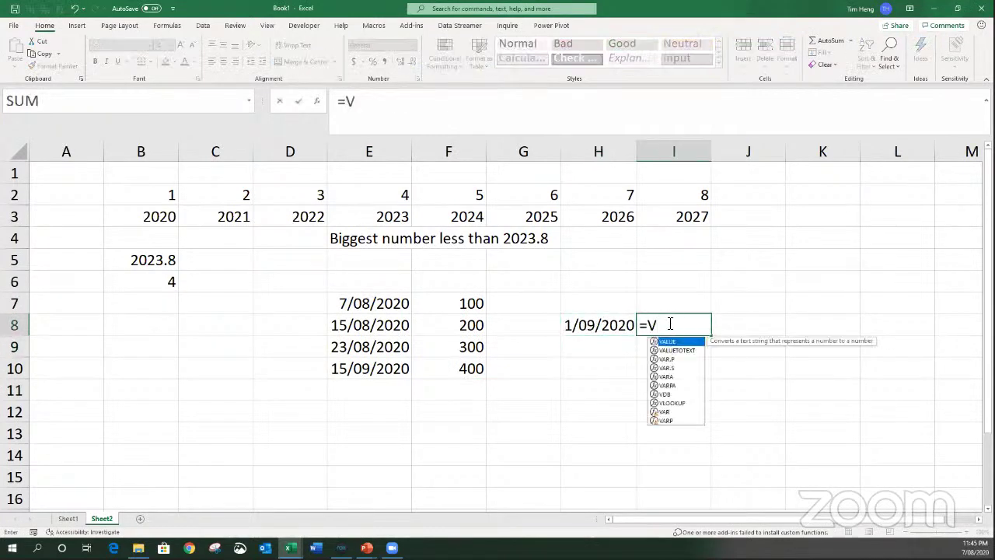
{"action": "type", "text": "LOOKUP("}
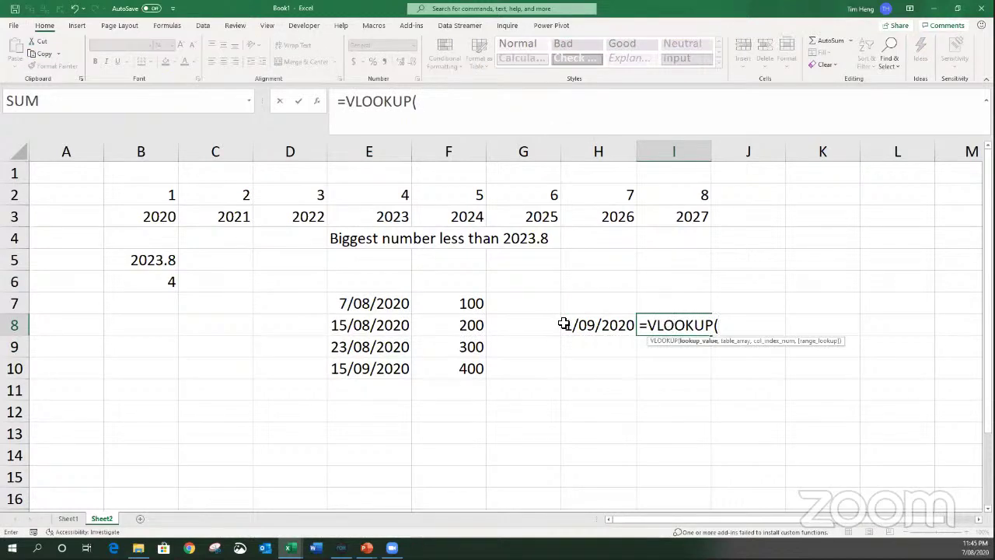
{"action": "left_click", "coordinate": [615, 326]}
{"action": "type", "text": ","}
{"action": "left_click_drag", "start_coordinate": [364, 302], "coordinate": [457, 369]}
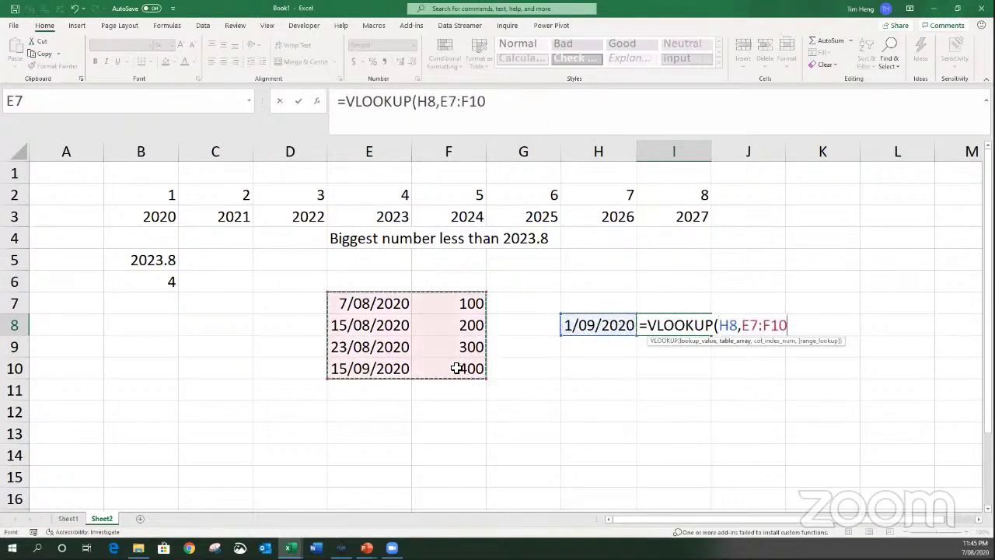
{"action": "type", "text": ",2,"}
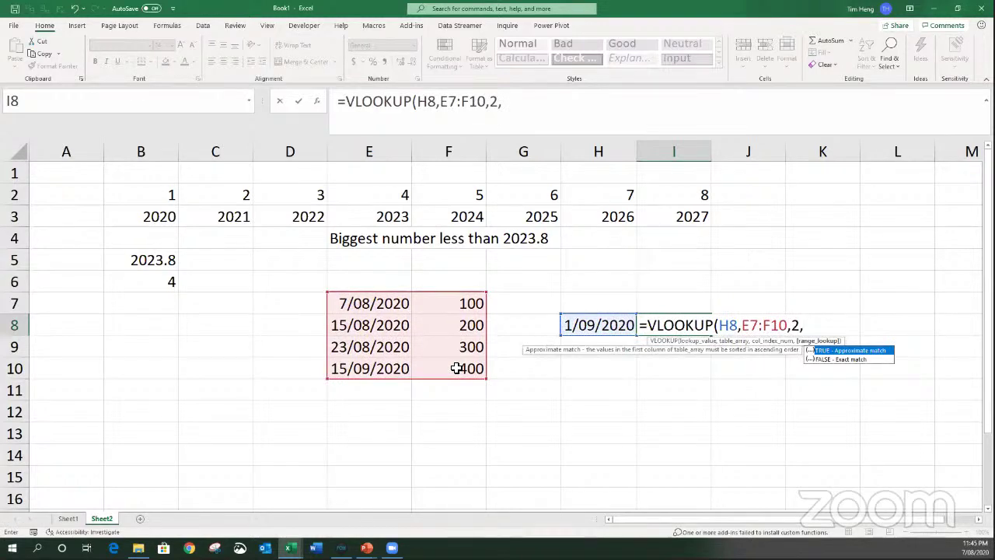
{"action": "key", "text": "Tab"}
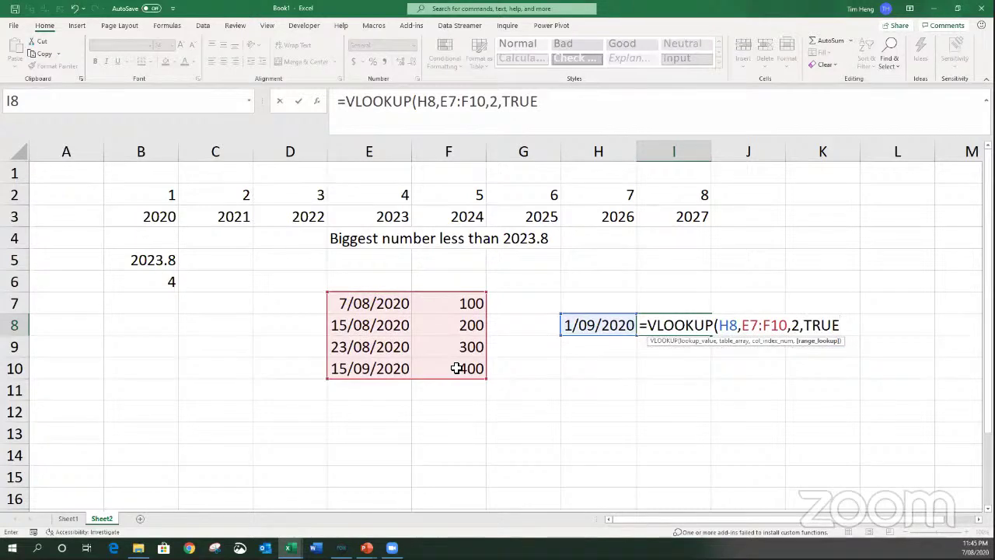
{"action": "type", "text": ")"}
{"action": "key", "text": "Return"}
{"action": "key", "text": "Up"}
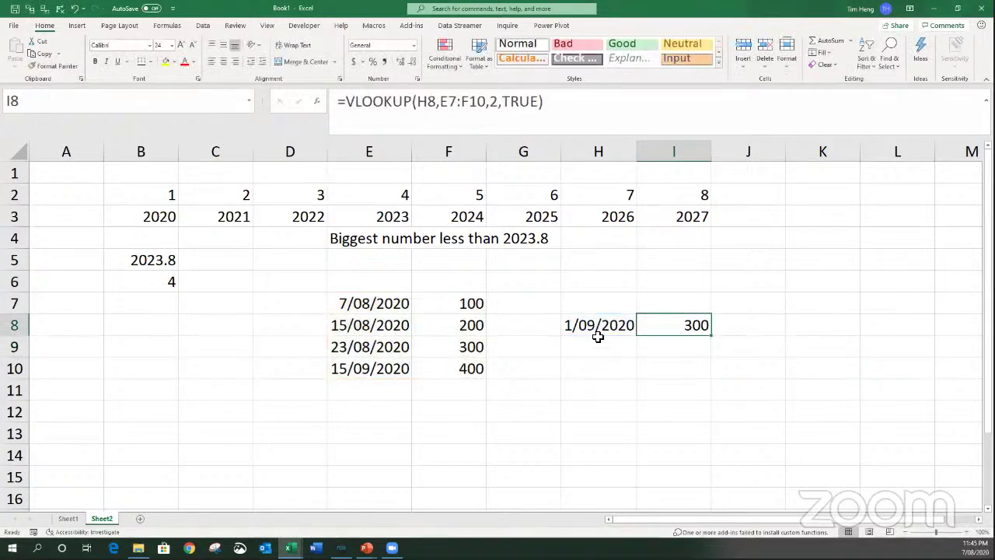
Inspect the ranges used by the VLOOKUP in I8 and compare the lookup date with rows E9:F10.
{"action": "key", "text": "F2"}
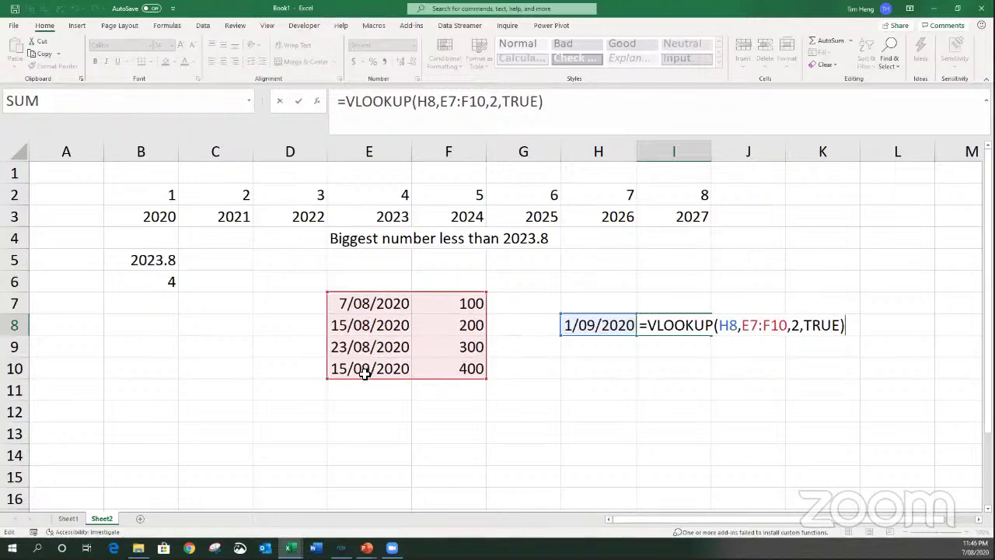
{"action": "left_click", "coordinate": [369, 347]}
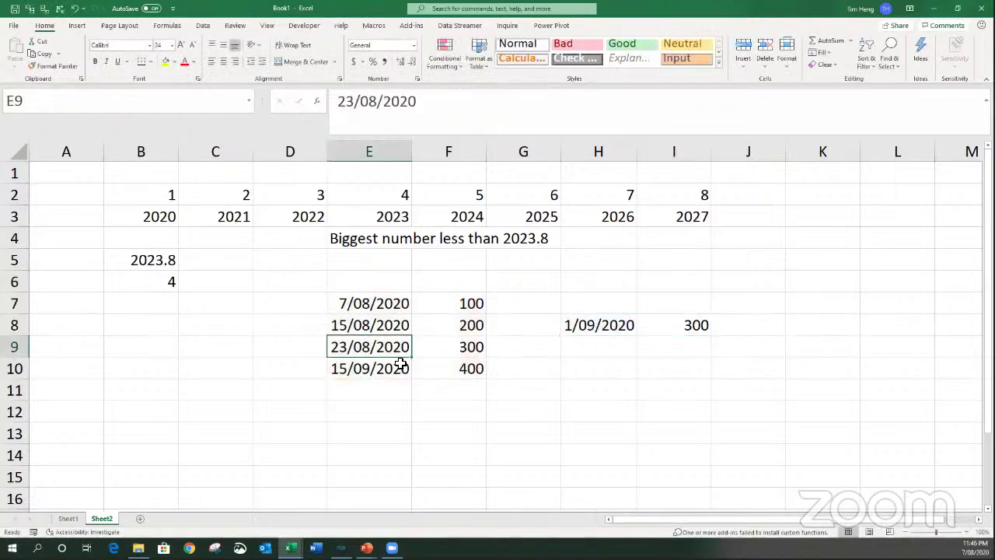
{"action": "left_click_drag", "start_coordinate": [369, 347], "coordinate": [451, 368]}
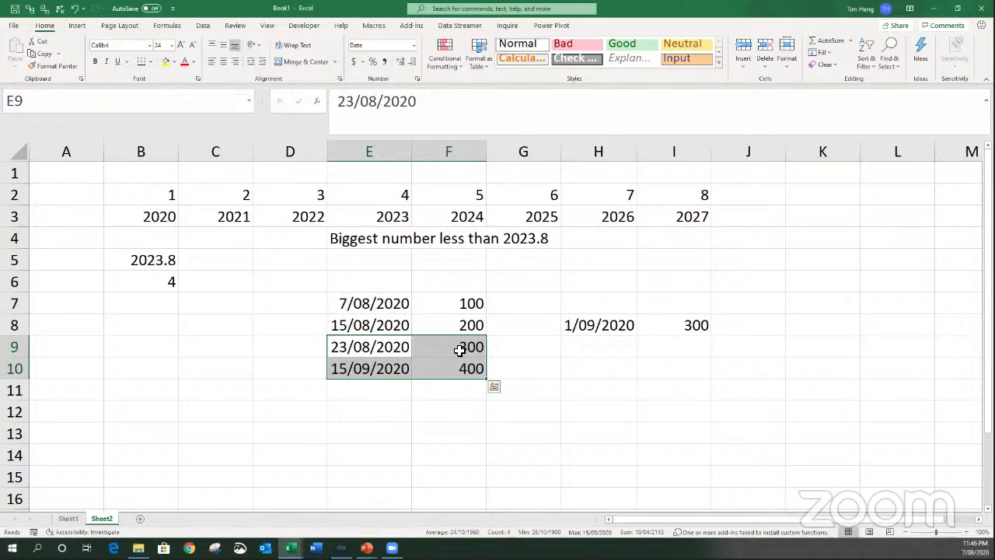
Review the salary table on Sheet1, highlighting all its data and the entries in its Name column.
{"action": "left_click", "coordinate": [67, 518]}
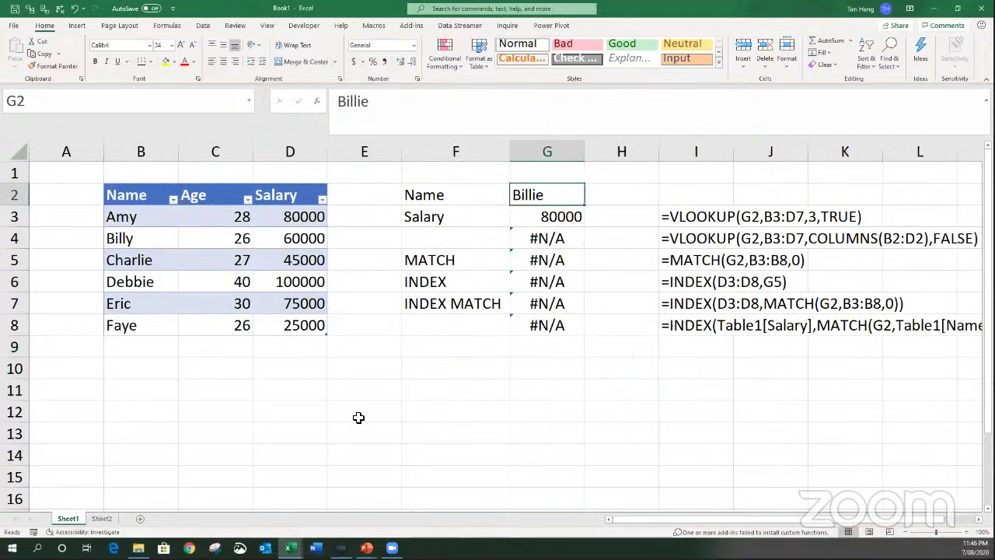
{"action": "left_click_drag", "start_coordinate": [140, 218], "coordinate": [315, 326]}
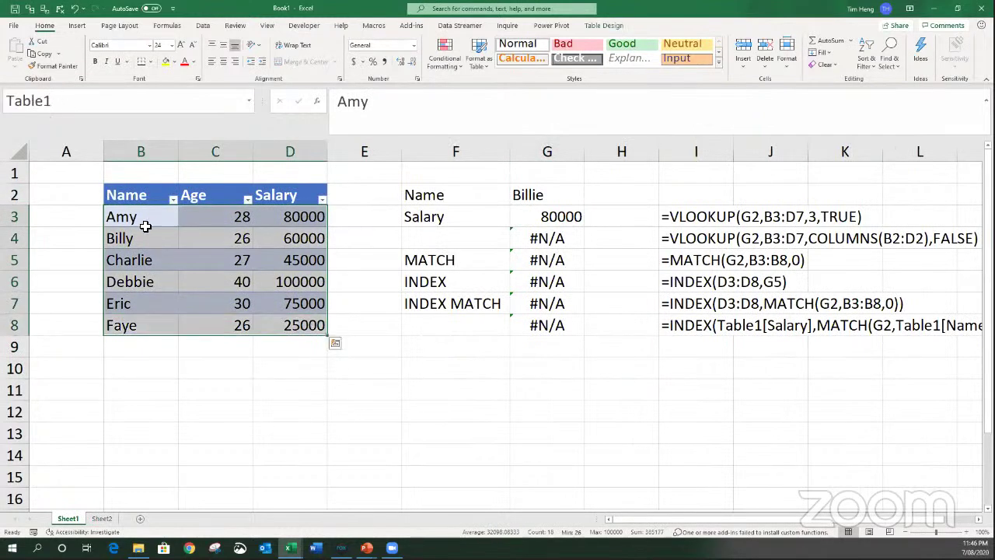
{"action": "left_click", "coordinate": [144, 225]}
{"action": "left_click_drag", "start_coordinate": [156, 304], "coordinate": [156, 324]}
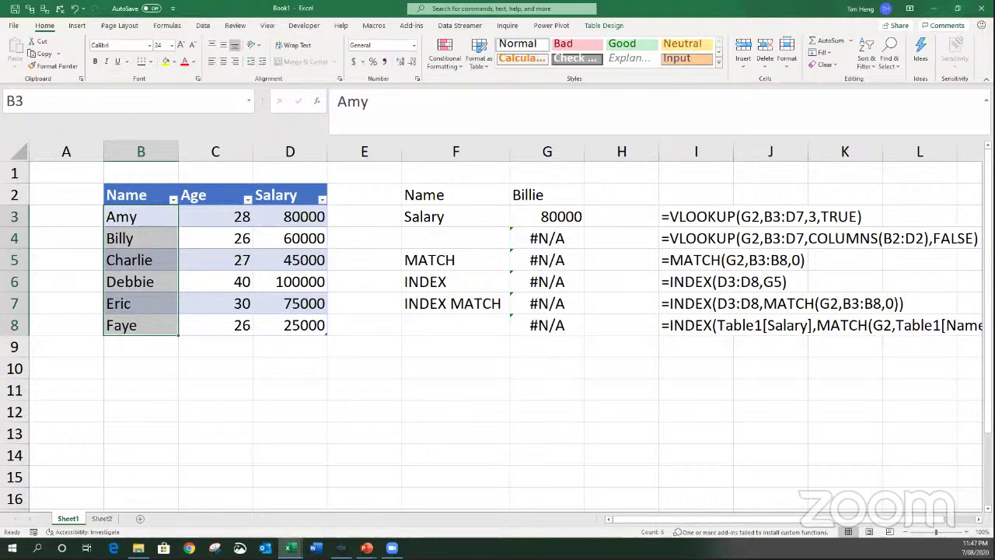
{"action": "key", "text": "alt+Tab"}
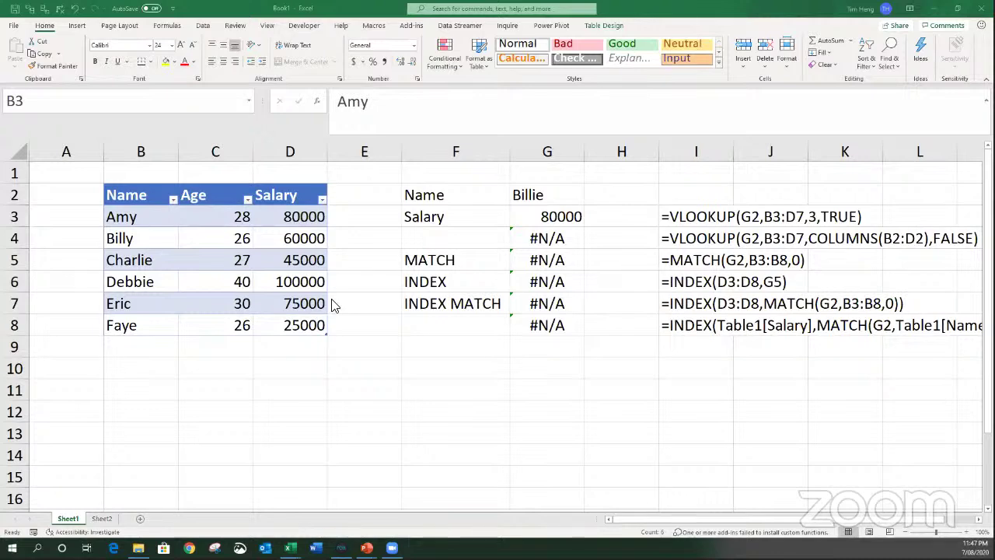
{"action": "key", "text": "ctrl+space"}
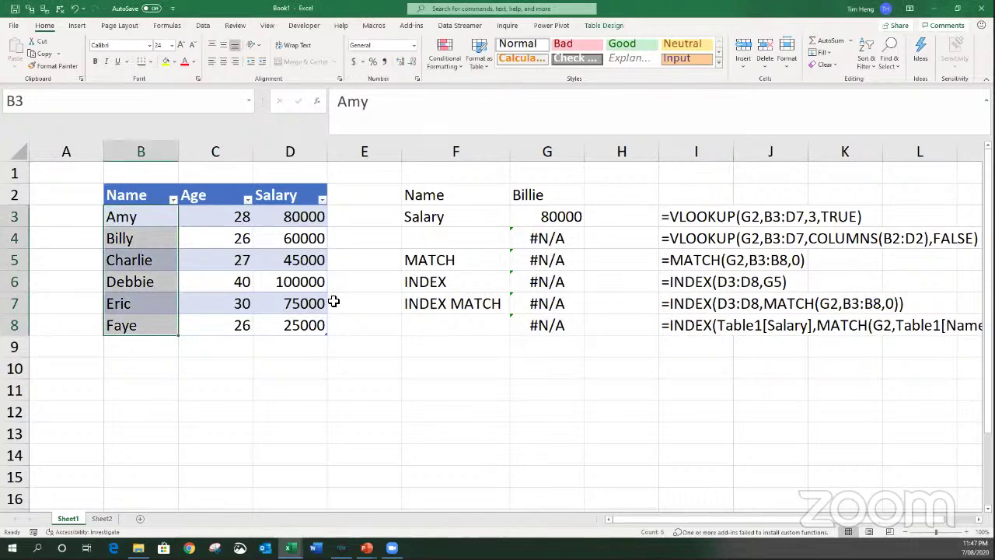
Enter the headings INDEX in B11 and MATCH in C11 below the salary table.
{"action": "left_click", "coordinate": [154, 372]}
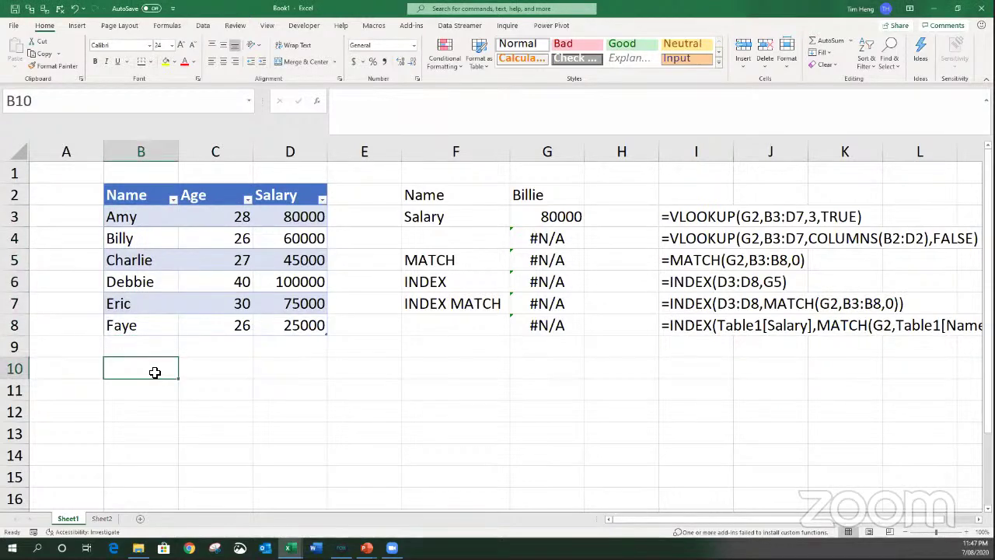
{"action": "left_click", "coordinate": [154, 386]}
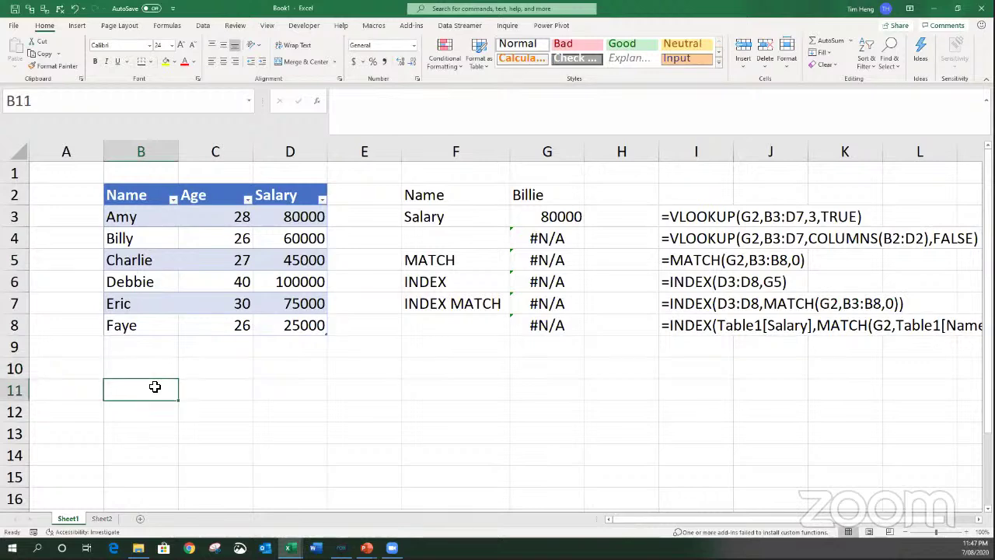
{"action": "type", "text": "INDEX"}
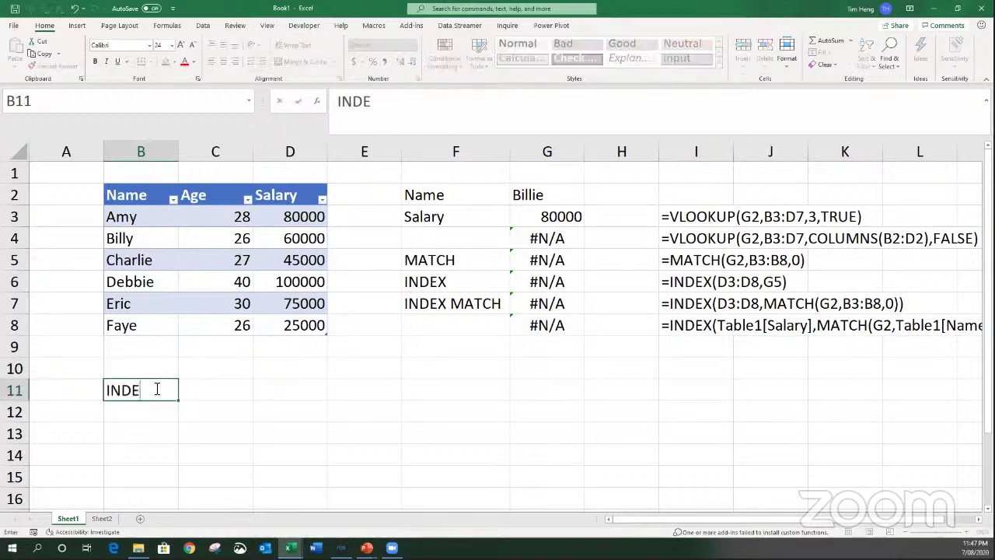
{"action": "key", "text": "Tab"}
{"action": "type", "text": "MATCH"}
{"action": "key", "text": "Return"}
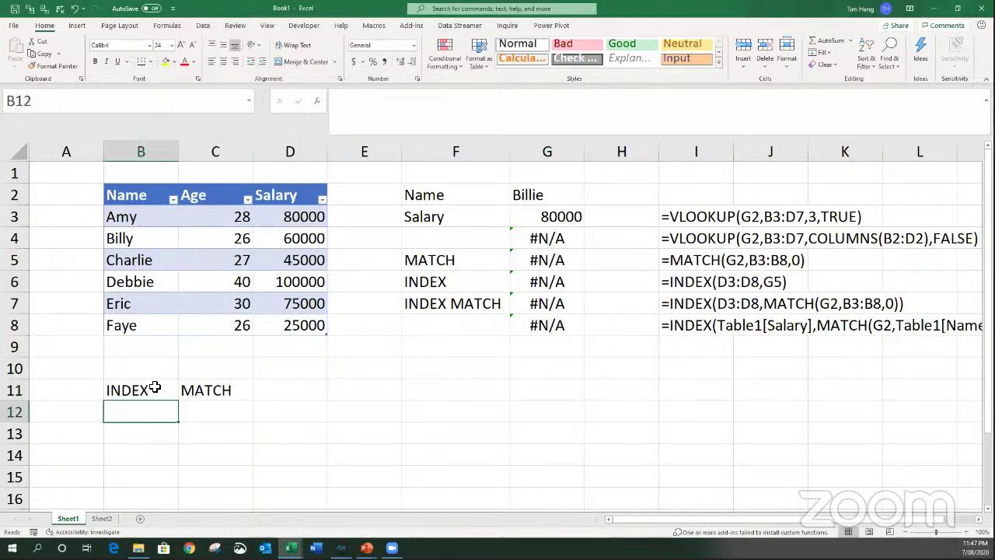
Enter SUMIFS in B12 and (SUMIF) in C12 below the INDEX and MATCH headings.
{"action": "type", "text": "SUMIFS"}
{"action": "key", "text": "Return"}
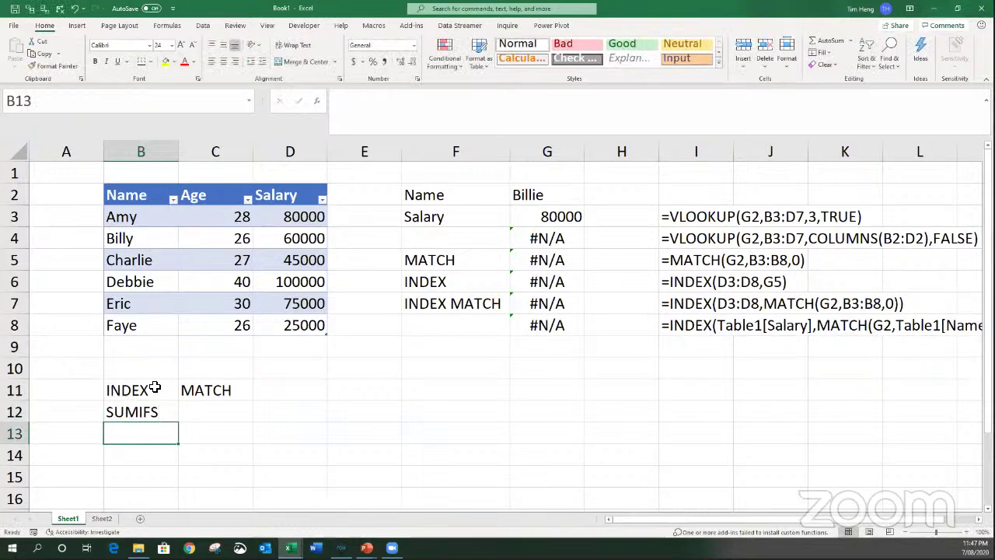
{"action": "key", "text": "Up"}
{"action": "key", "text": "Right"}
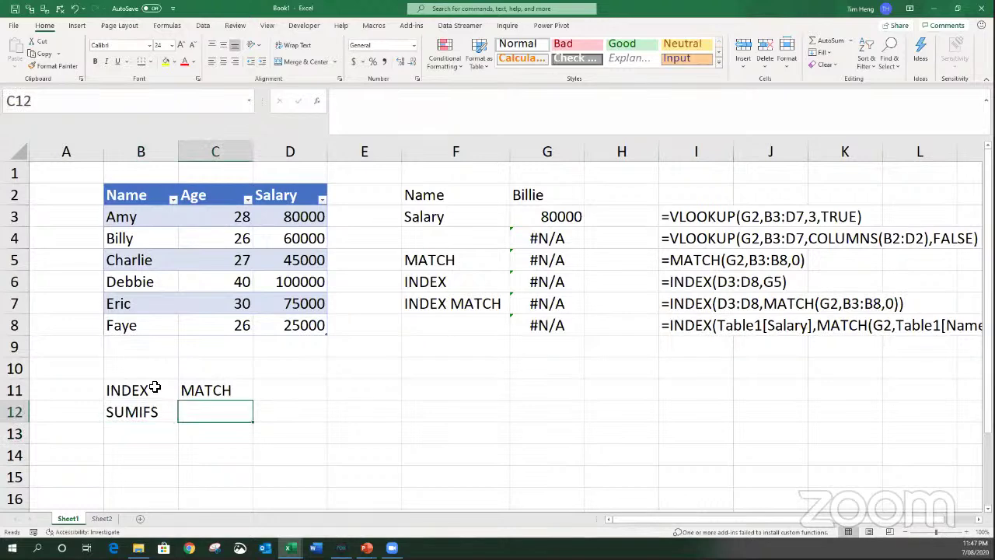
{"action": "type", "text": "(SYU"}
{"action": "key", "text": "BackSpace"}
{"action": "key", "text": "BackSpace"}
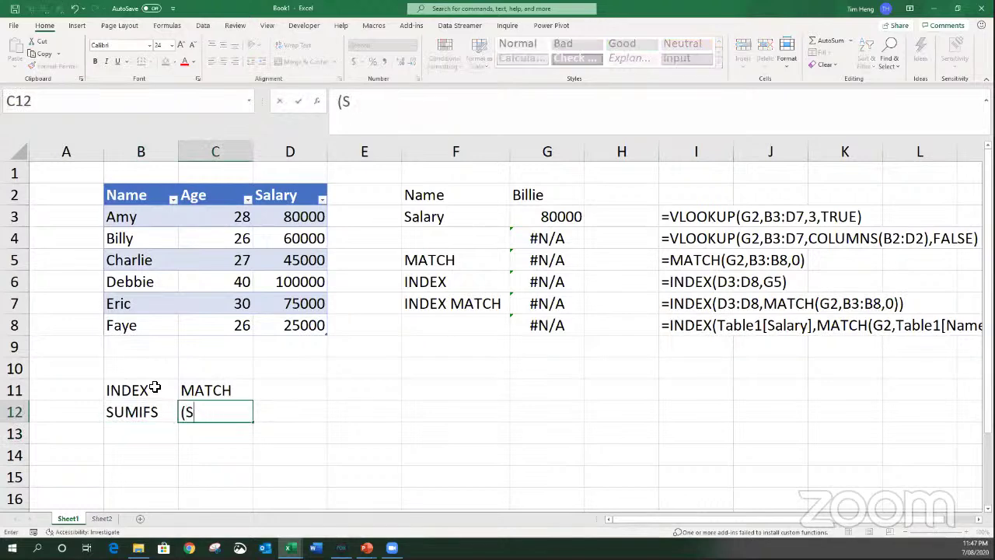
{"action": "type", "text": "UMIF)"}
{"action": "key", "text": "Return"}
{"action": "key", "text": "Up"}
{"action": "key", "text": "Left"}
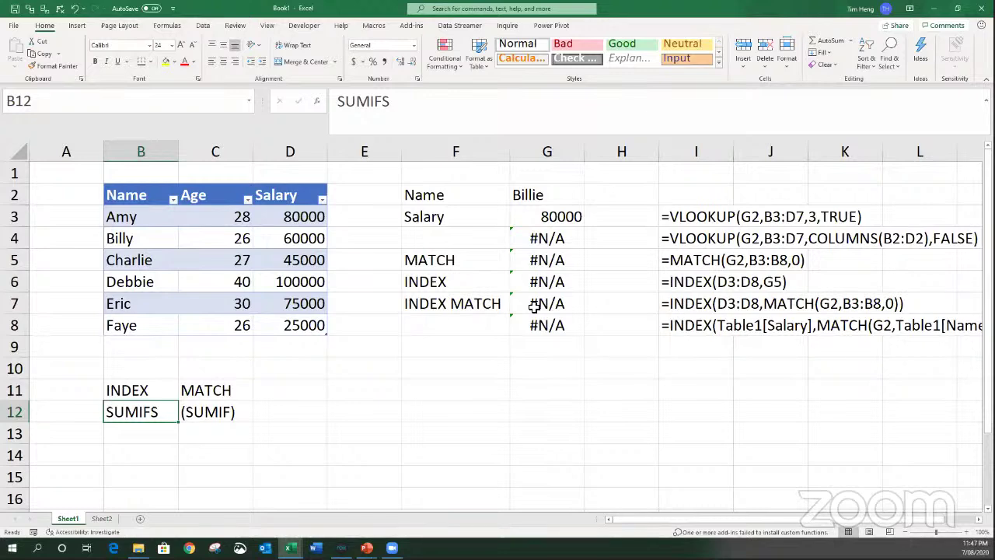
Label cell F9 SUMIFS, below the INDEX MATCH rows of the lookup results.
{"action": "left_click", "coordinate": [462, 362]}
{"action": "left_click", "coordinate": [492, 344]}
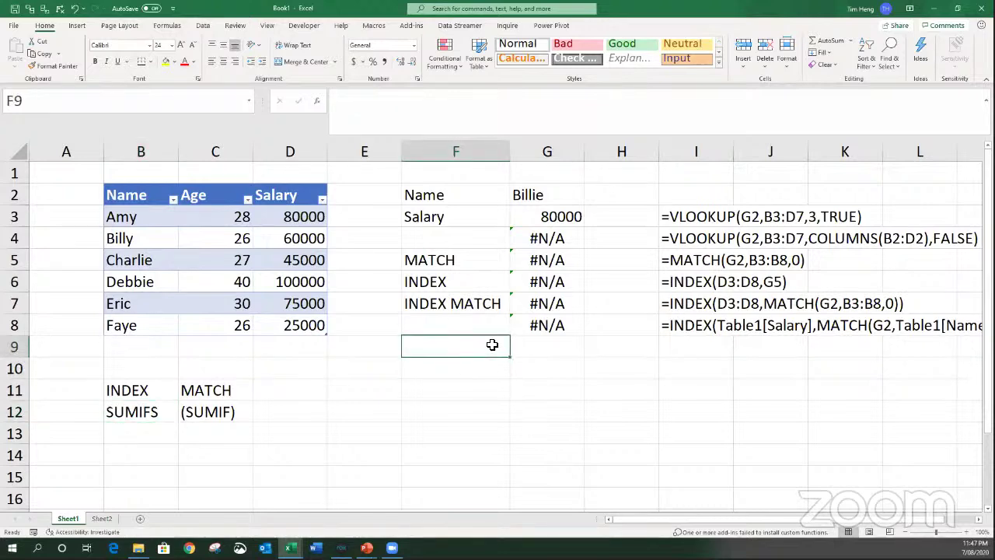
{"action": "type", "text": "SUMIFS"}
{"action": "key", "text": "Tab"}
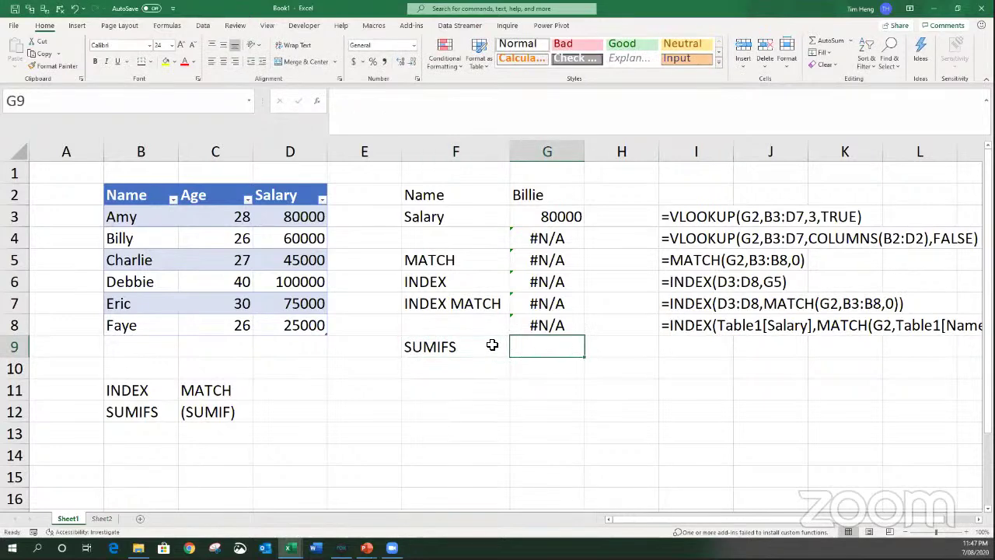
Enter =SUMIFS(Table1[Salary],Table1[Name],G2) in G9 to return the lookup name's salary.
{"action": "type", "text": "=SUMIFS("}
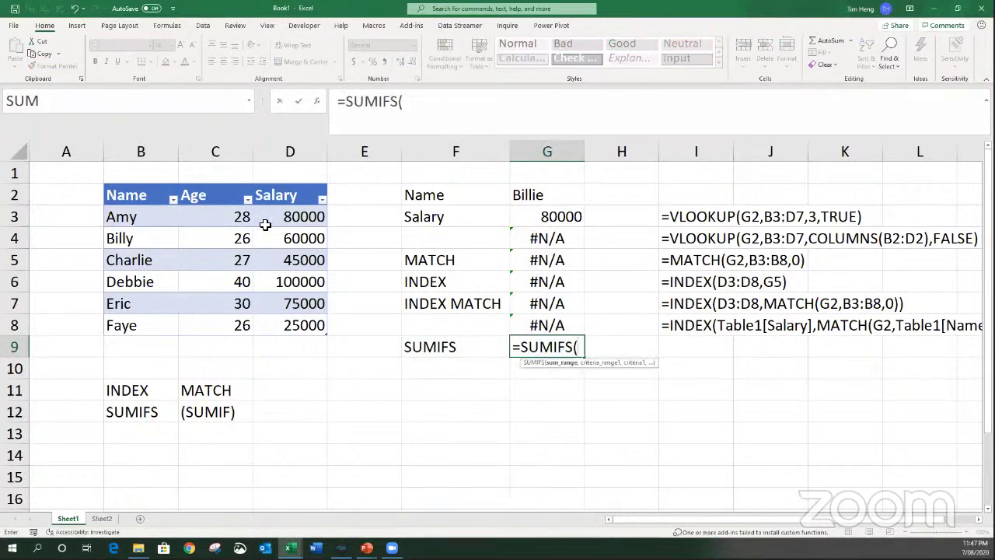
{"action": "left_click_drag", "start_coordinate": [287, 218], "coordinate": [277, 316]}
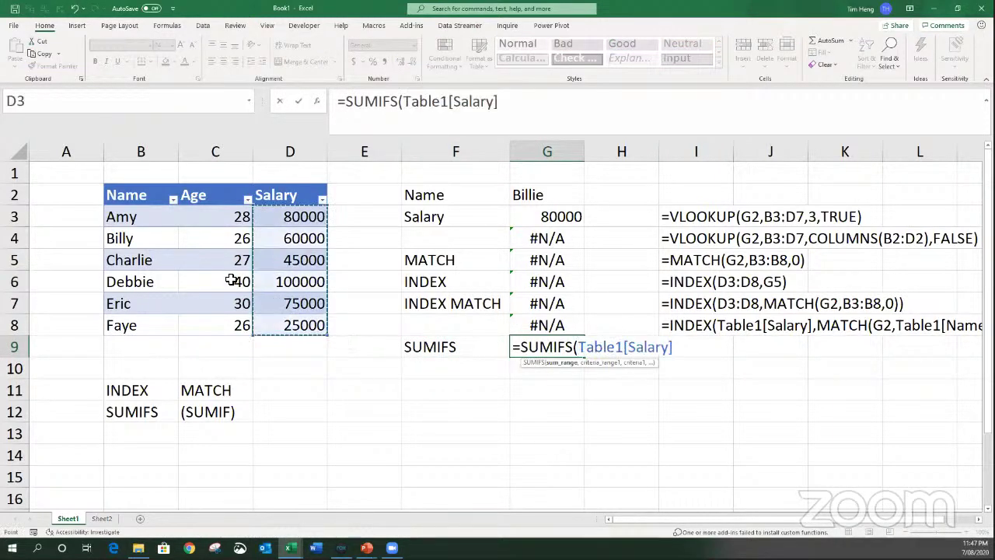
{"action": "type", "text": ","}
{"action": "left_click_drag", "start_coordinate": [124, 219], "coordinate": [128, 325]}
{"action": "type", "text": ","}
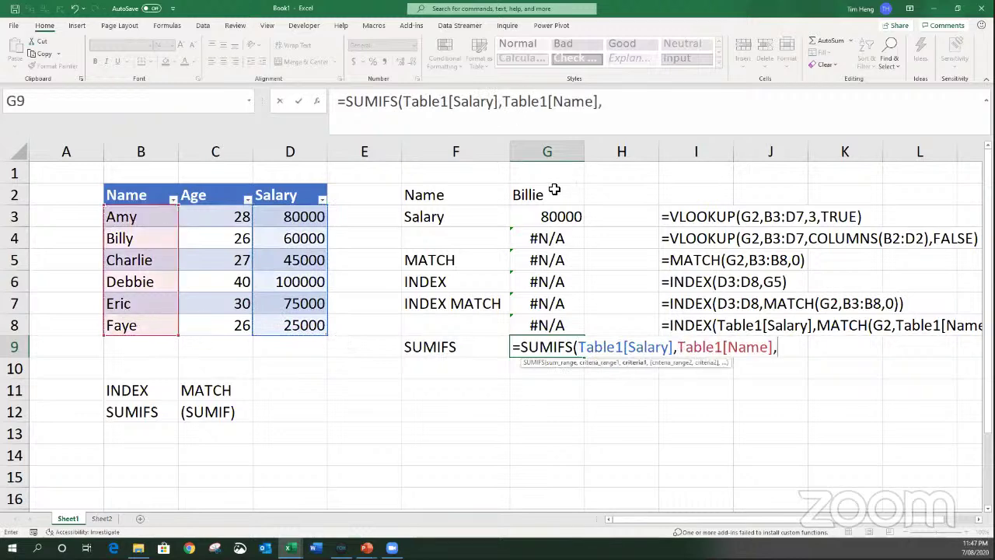
{"action": "left_click", "coordinate": [554, 191]}
{"action": "key", "text": "Return"}
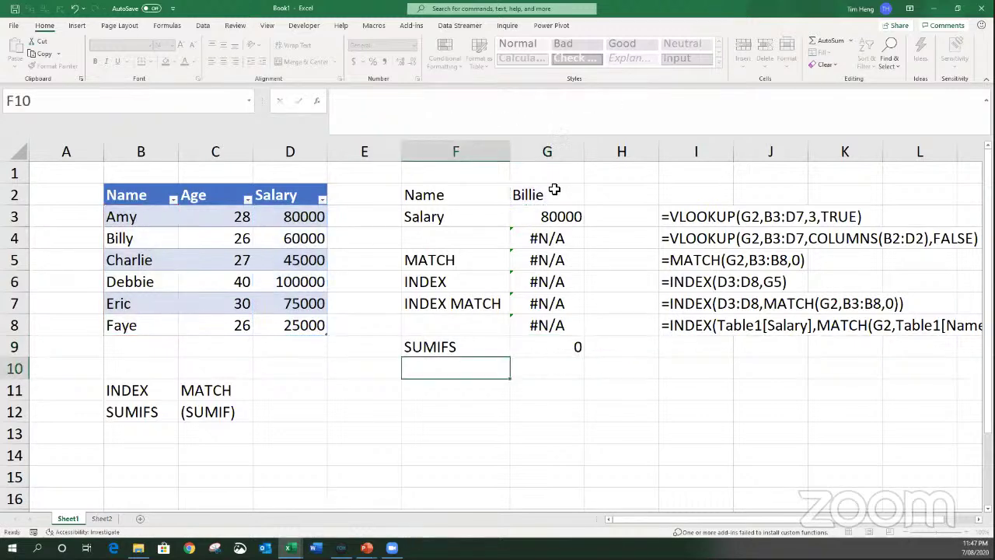
{"action": "key", "text": "Up"}
{"action": "key", "text": "Right"}
Correct the spelling of the lookup name in G2 to match the table entry in B4.
{"action": "left_click", "coordinate": [554, 191]}
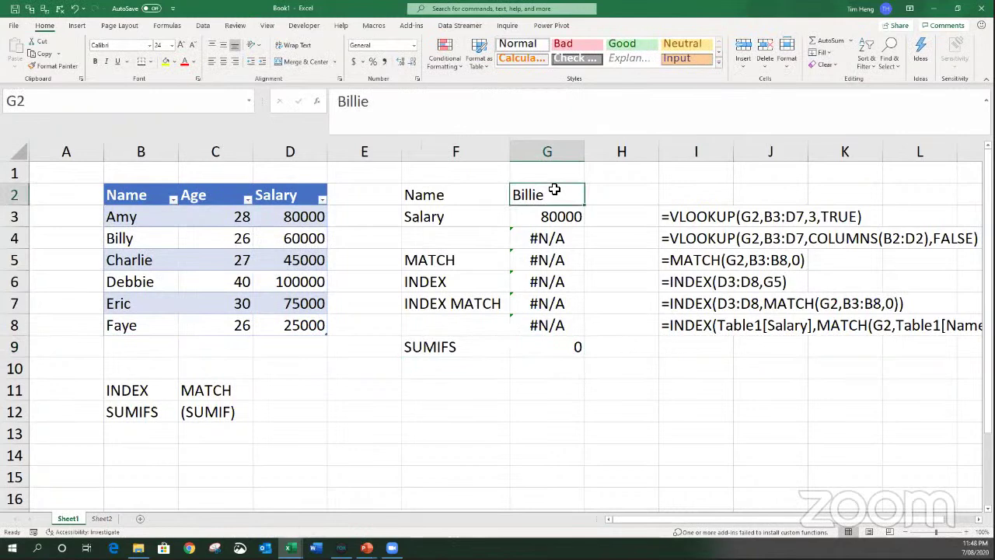
{"action": "left_click", "coordinate": [506, 100]}
{"action": "key", "text": "BackSpace"}
{"action": "key", "text": "BackSpace"}
{"action": "type", "text": "y"}
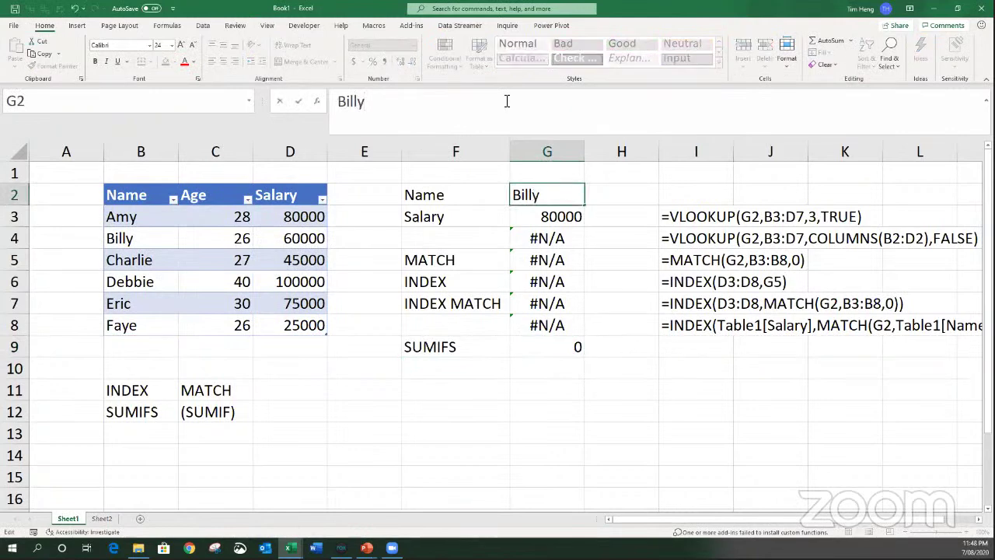
{"action": "key", "text": "Return"}
{"action": "key", "text": "ctrl+Down"}
Copy the formula text from I8 down to I9 and inspect the ranges used by the SUMIFS in G9.
{"action": "left_click", "coordinate": [692, 353]}
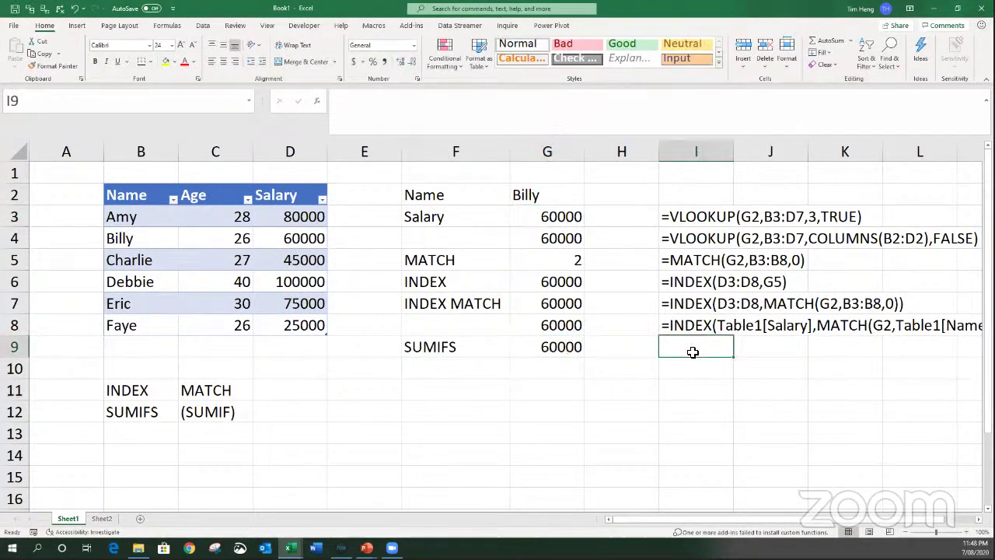
{"action": "key", "text": "ctrl+d"}
{"action": "left_click", "coordinate": [539, 349]}
{"action": "double_click", "coordinate": [542, 348]}
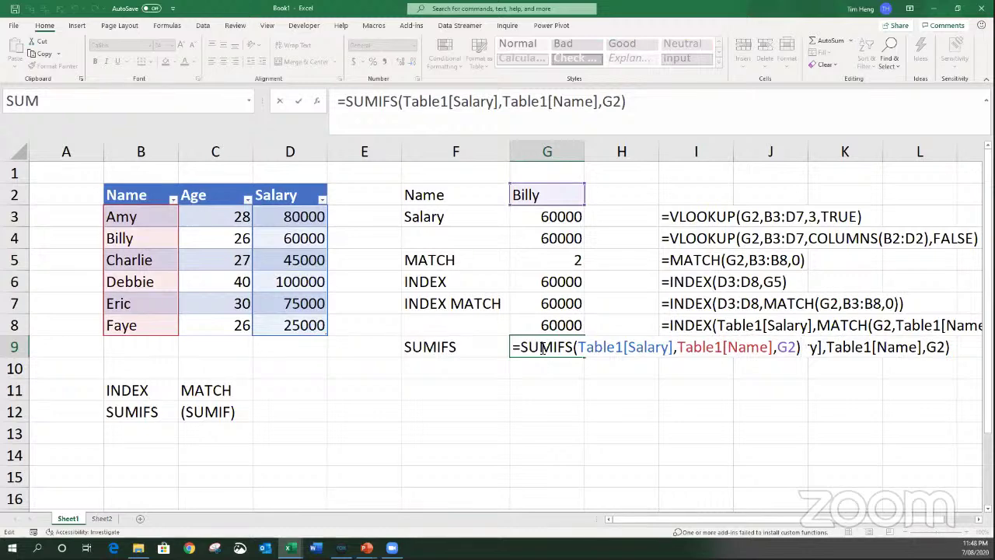
Add row 9 to the table repeating the lookup name with salary 100000, and compare the SUMIFS and INDEX MATCH results in G9 and G8.
{"action": "left_click", "coordinate": [139, 354]}
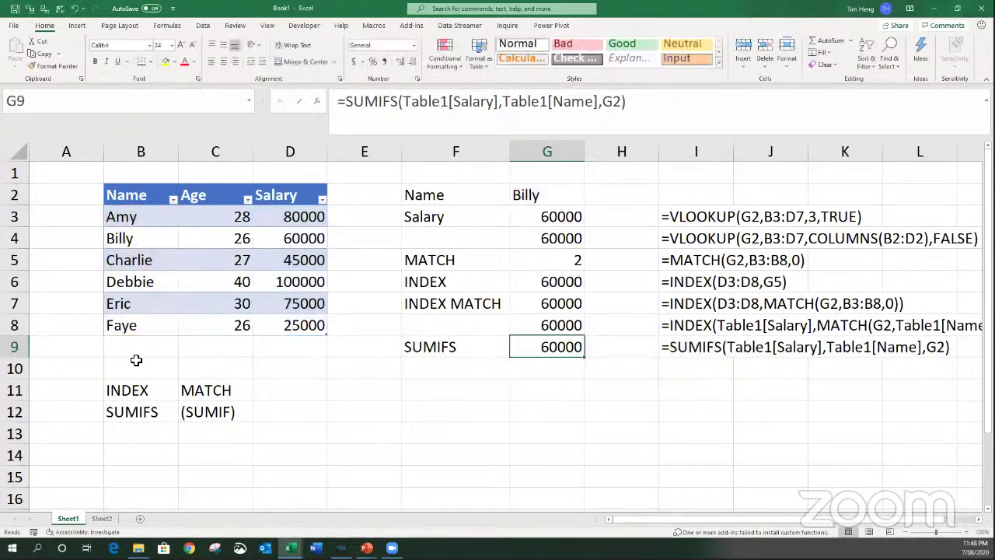
{"action": "type", "text": "Billy"}
{"action": "key", "text": "Tab"}
{"action": "key", "text": "Tab"}
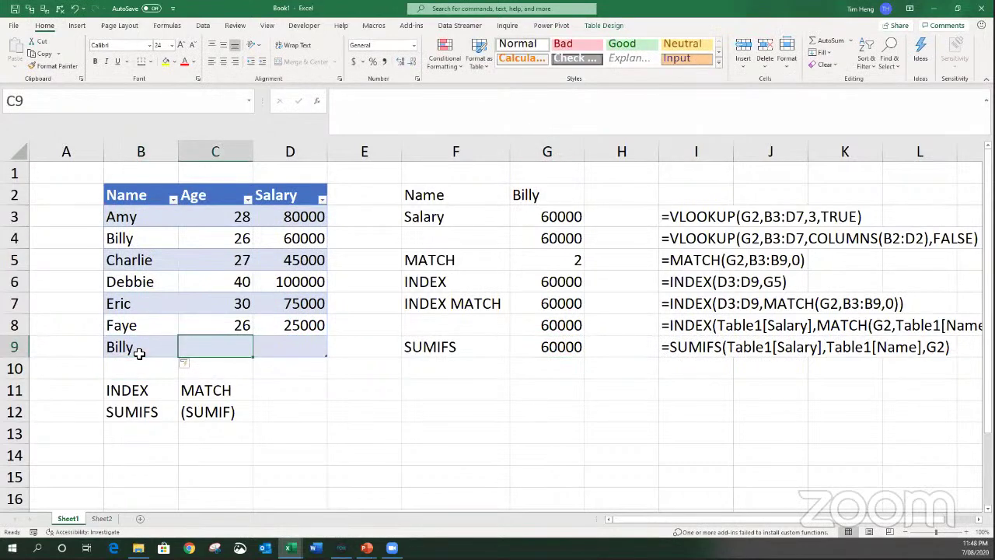
{"action": "type", "text": "100000"}
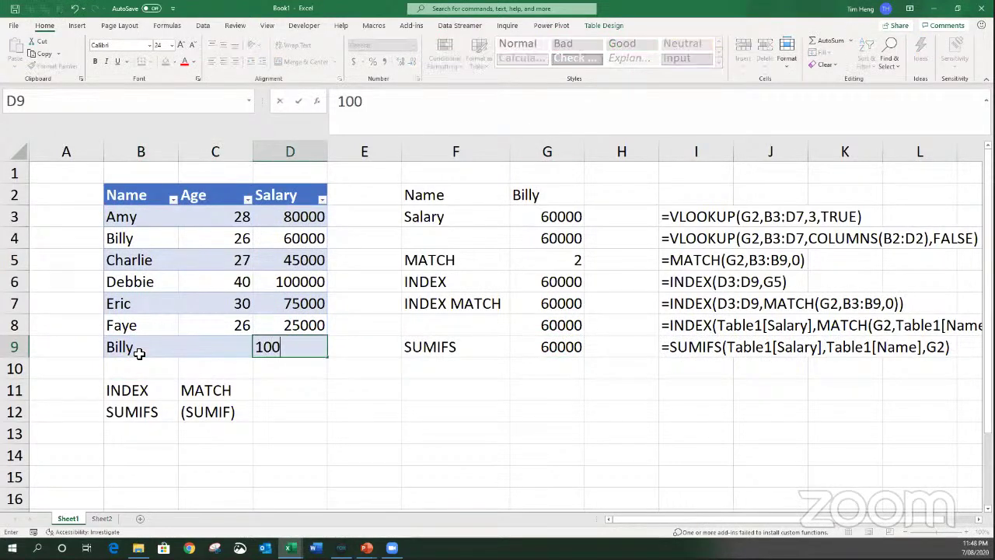
{"action": "key", "text": "Return"}
{"action": "left_click", "coordinate": [544, 347]}
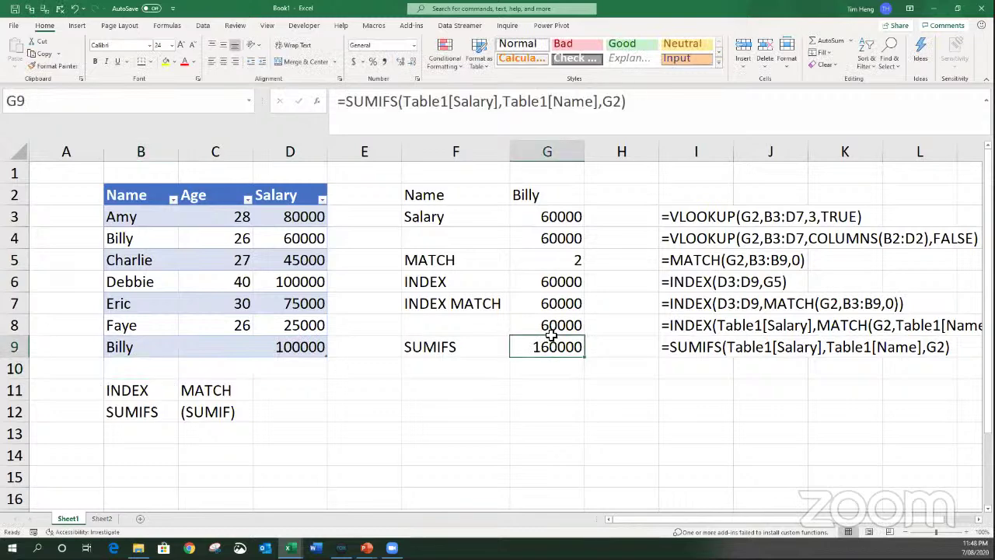
{"action": "left_click", "coordinate": [549, 327]}
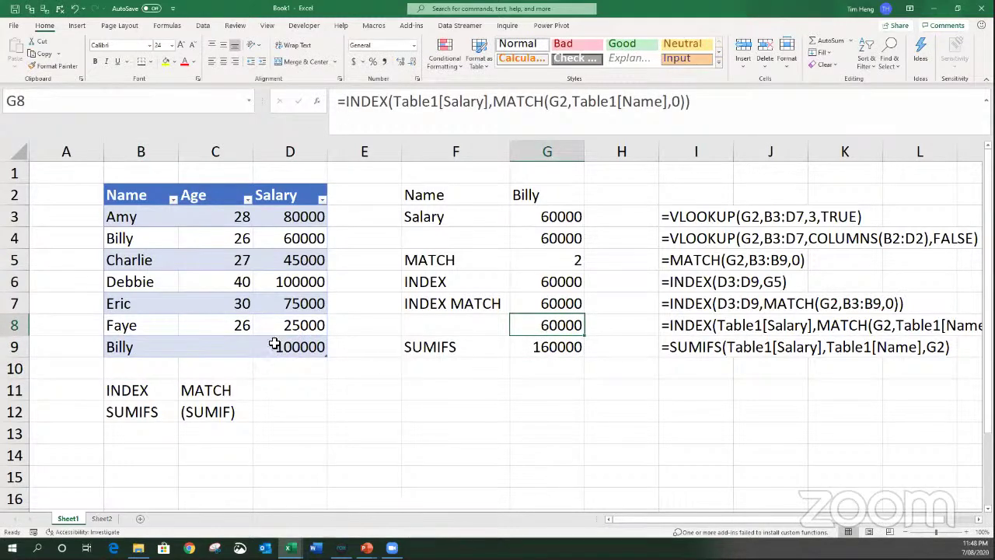
Clear the duplicate entry from row 9 and resize the salary table to end at row 8.
{"action": "left_click_drag", "start_coordinate": [276, 345], "coordinate": [138, 354]}
{"action": "key", "text": "Delete"}
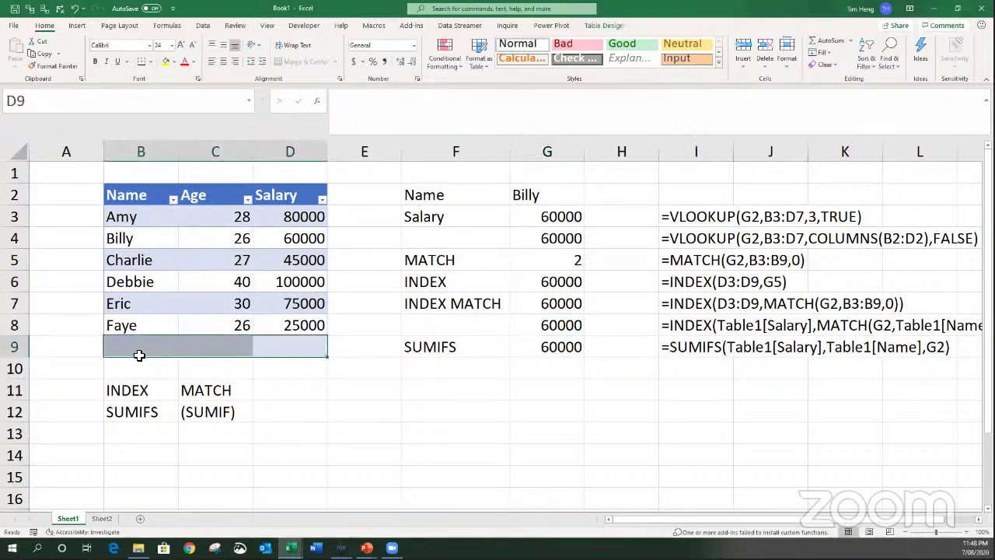
{"action": "left_click", "coordinate": [226, 383]}
{"action": "left_click_drag", "start_coordinate": [329, 358], "coordinate": [329, 339]}
{"action": "left_click", "coordinate": [261, 451]}
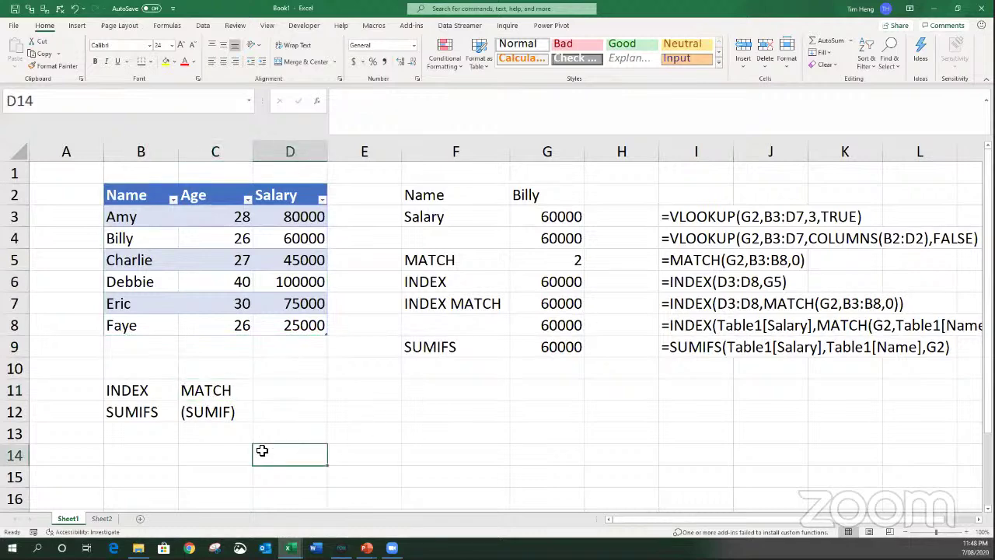
Label cell F10 XLOOKUP, directly below the SUMIFS label.
{"action": "left_click", "coordinate": [279, 397]}
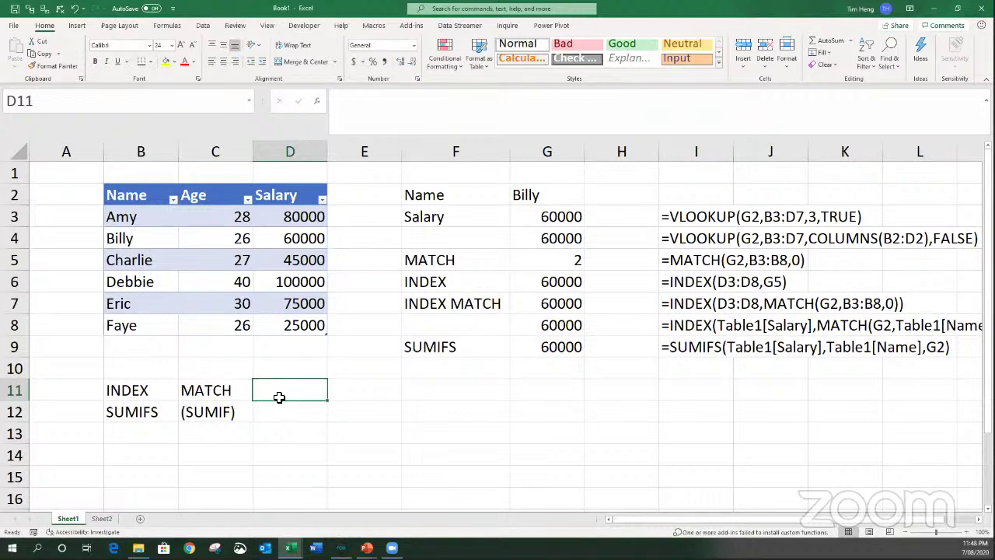
{"action": "left_click", "coordinate": [436, 365]}
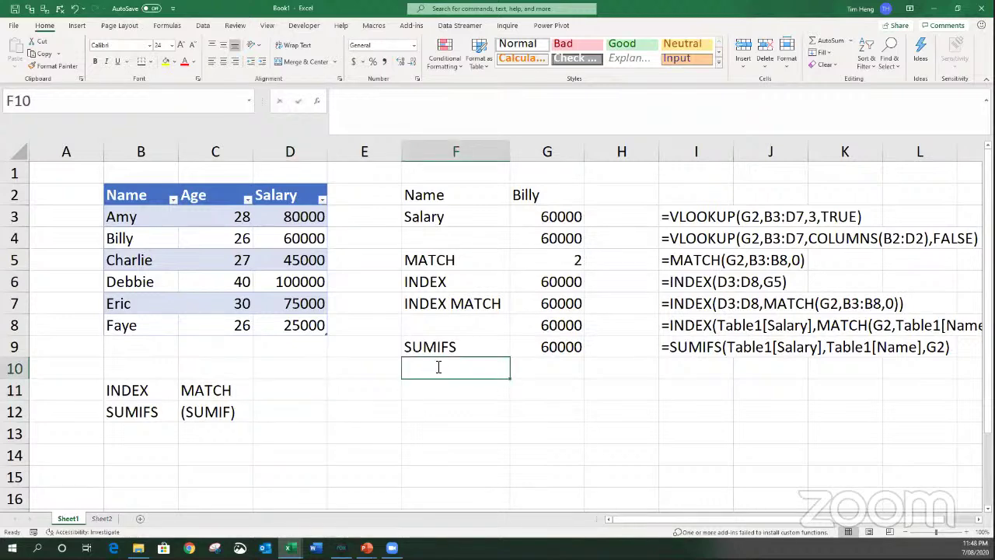
{"action": "type", "text": "XLOOKUP"}
{"action": "key", "text": "Return"}
Enter =XLOOKUP(G2,Table1[Name],Table1[Salary]) in G10 to find the lookup name's salary.
{"action": "key", "text": "Right"}
{"action": "key", "text": "Up"}
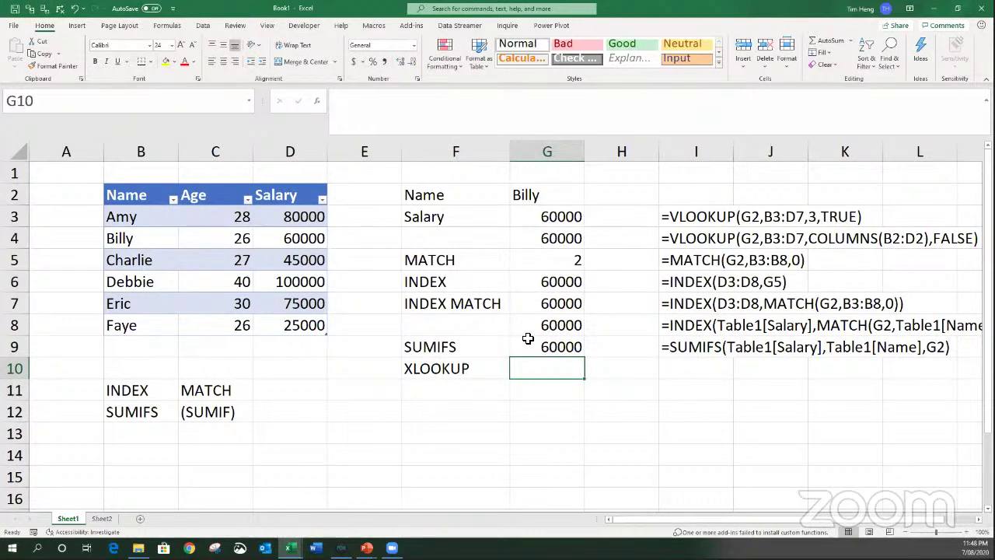
{"action": "type", "text": "=XLOOKUP"}
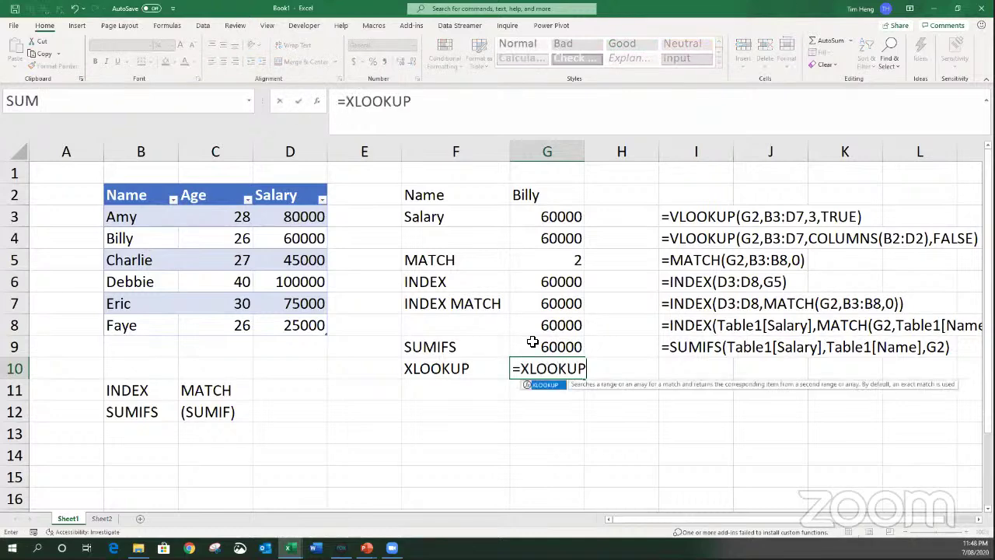
{"action": "type", "text": "("}
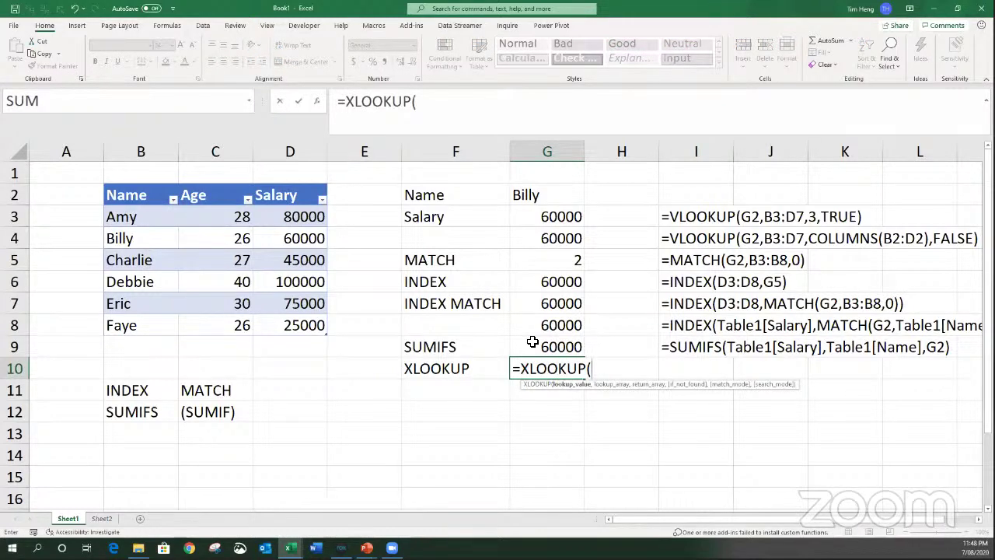
{"action": "left_click", "coordinate": [551, 202]}
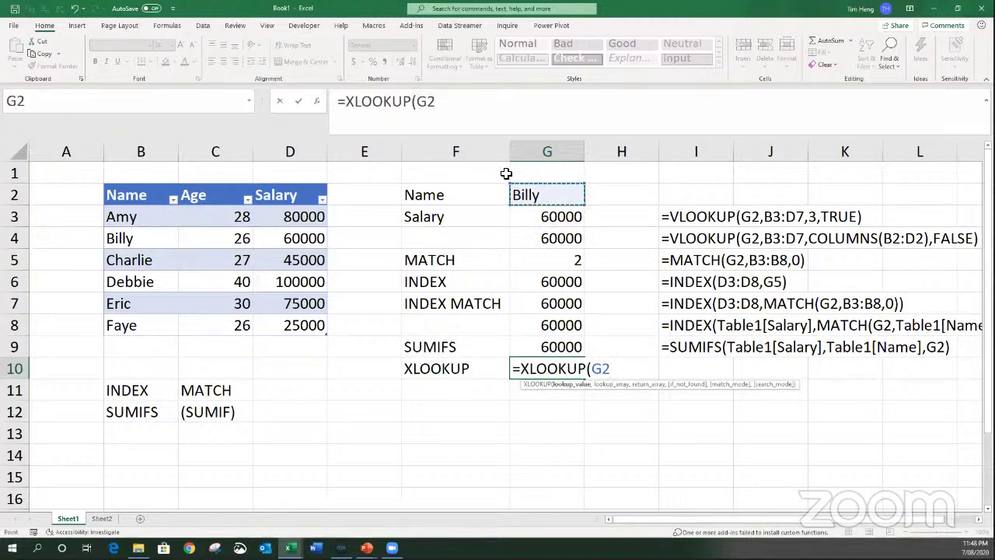
{"action": "type", "text": ","}
{"action": "left_click_drag", "start_coordinate": [103, 225], "coordinate": [171, 304]}
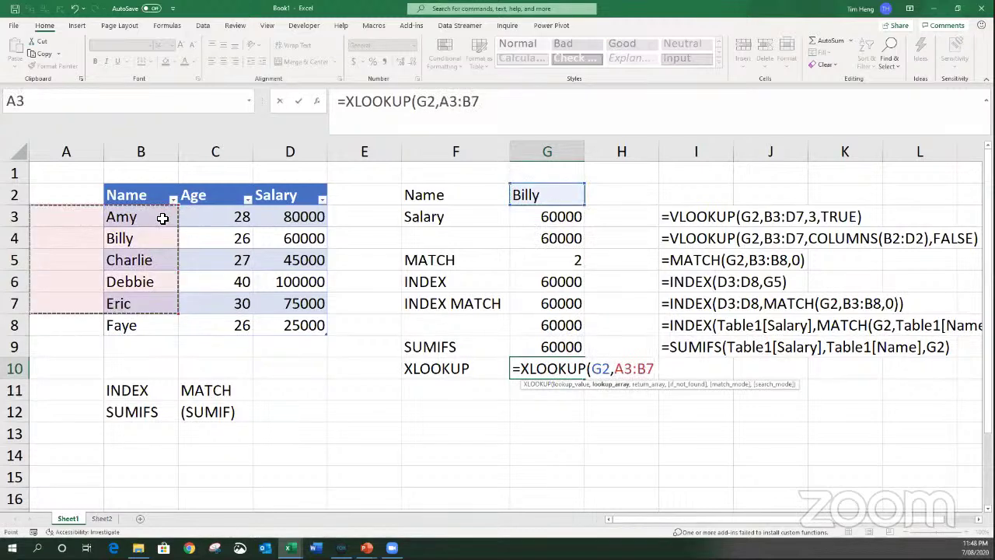
{"action": "left_click_drag", "start_coordinate": [155, 218], "coordinate": [158, 320]}
{"action": "type", "text": ","}
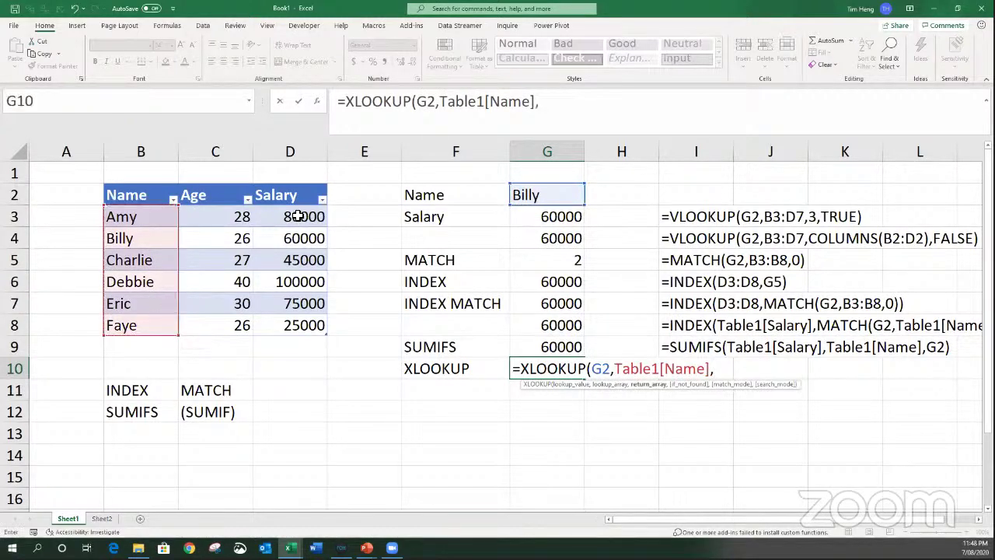
{"action": "left_click_drag", "start_coordinate": [297, 216], "coordinate": [293, 322]}
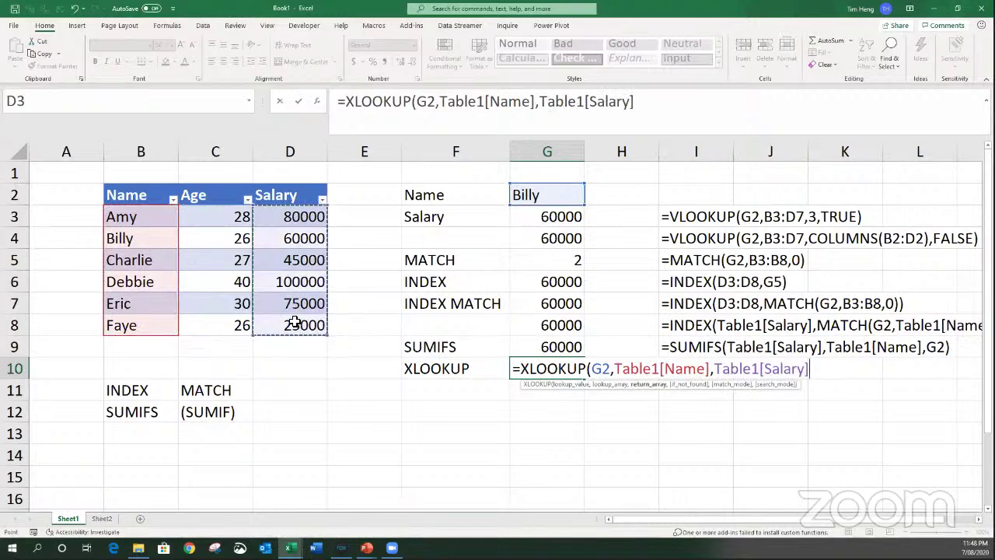
{"action": "type", "text": ")"}
{"action": "key", "text": "Return"}
{"action": "key", "text": "Up"}
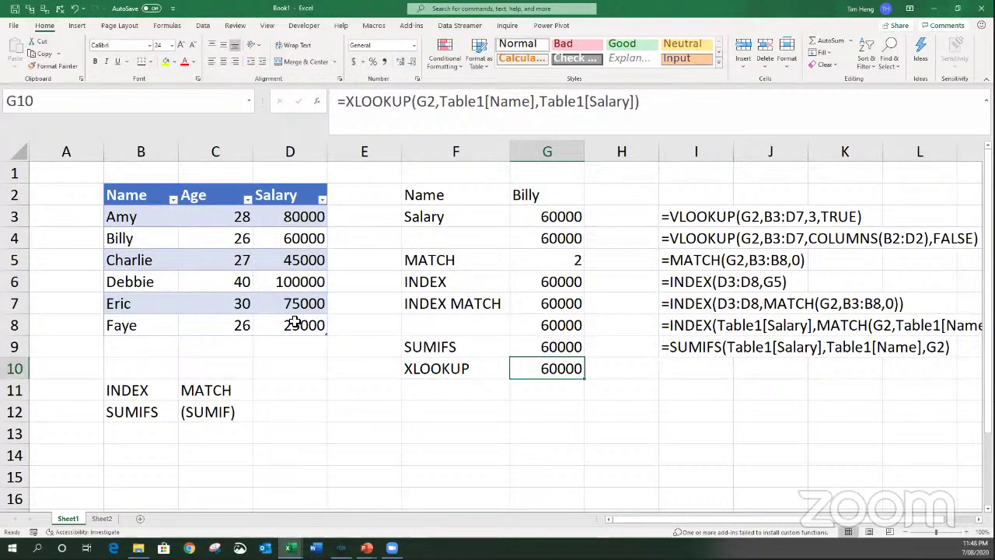
Copy the formula text from I9 down to I10 for the XLOOKUP row.
{"action": "key", "text": "Right"}
{"action": "key", "text": "Right"}
{"action": "key", "text": "ctrl+d"}
{"action": "key", "text": "Left"}
{"action": "key", "text": "Left"}
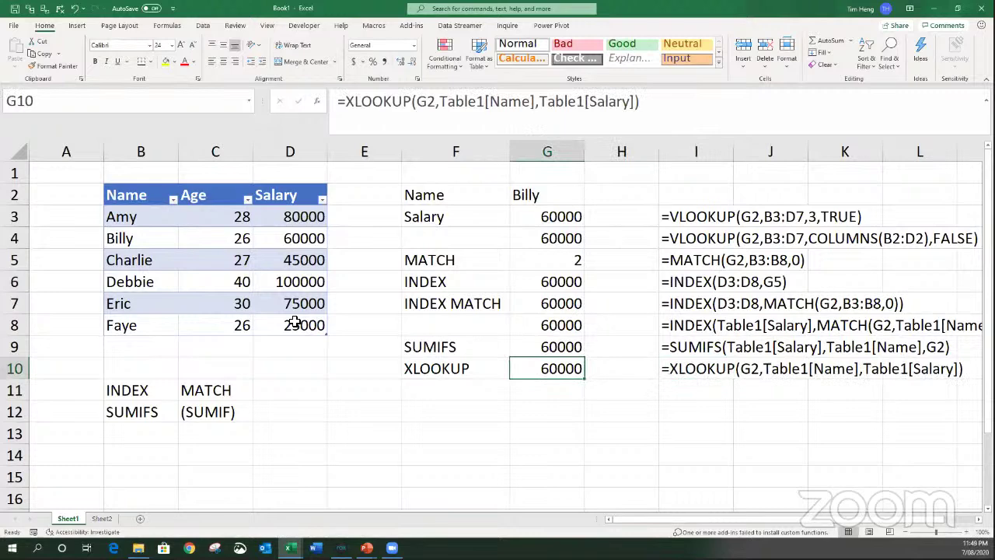
Add "No name found" as the if_not_found argument of the XLOOKUP formula in G10.
{"action": "left_click", "coordinate": [635, 102]}
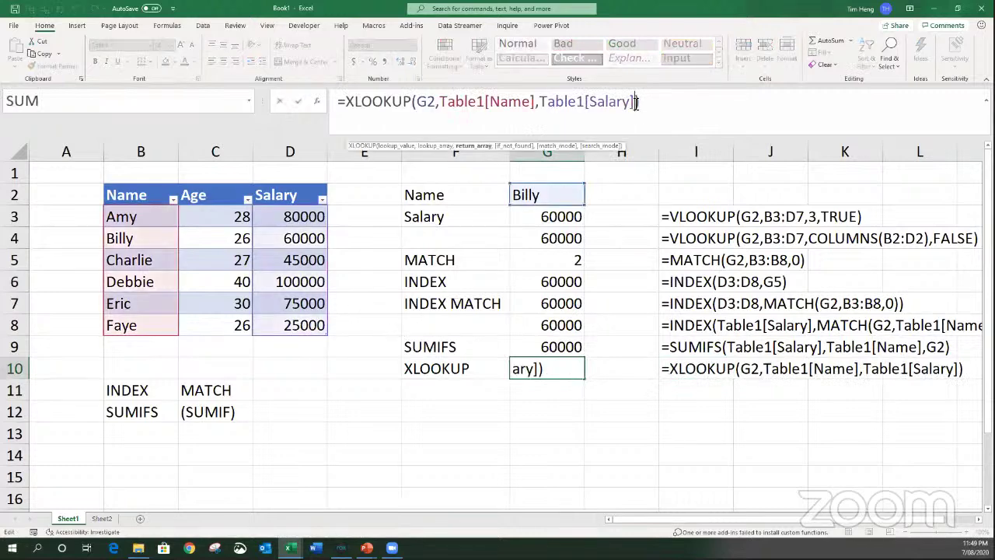
{"action": "type", "text": ",\""}
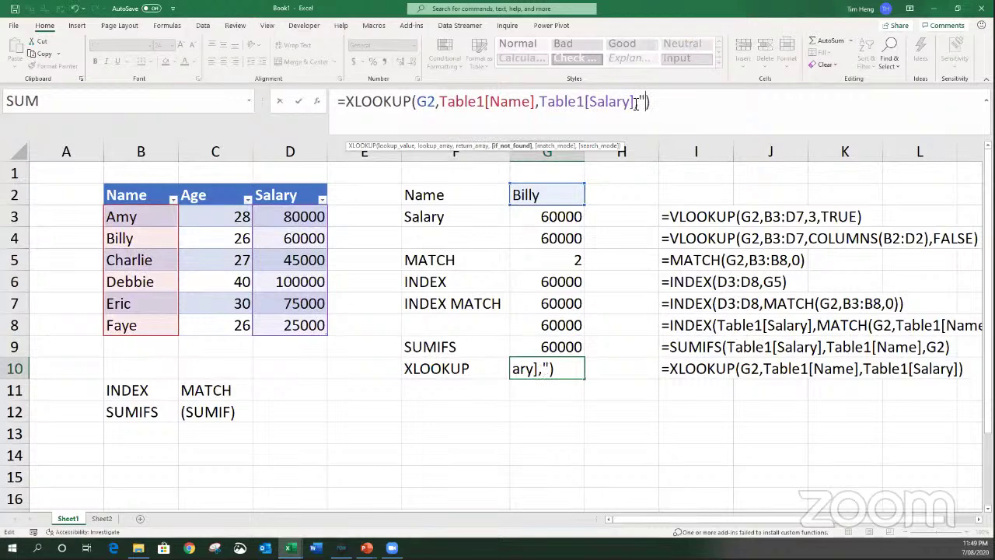
{"action": "type", "text": "No name found\""}
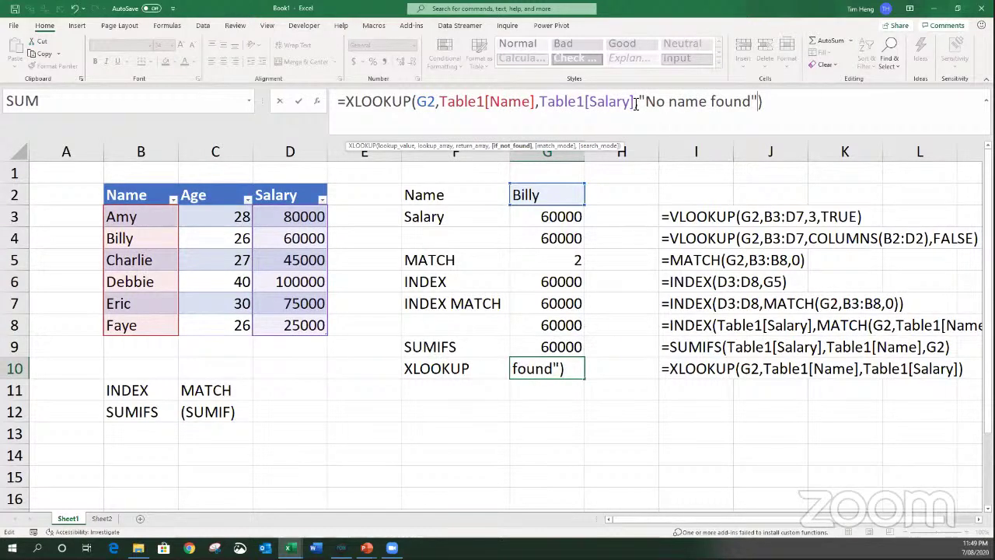
{"action": "key", "text": "Return"}
Change the lookup name in G2 to a spelling missing from the table and compare the results in G4:G8 with G10.
{"action": "left_click", "coordinate": [555, 195]}
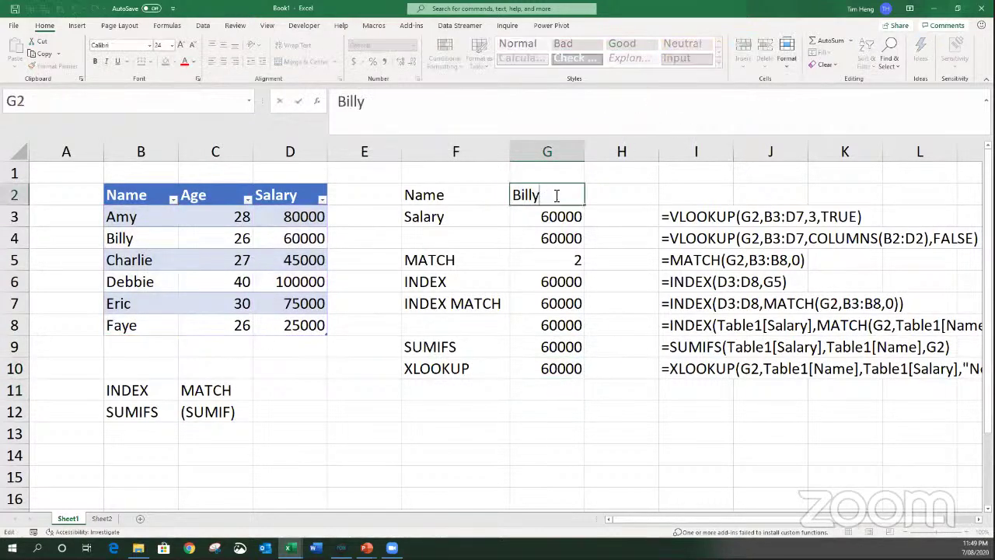
{"action": "key", "text": "BackSpace"}
{"action": "type", "text": "ie"}
{"action": "key", "text": "Return"}
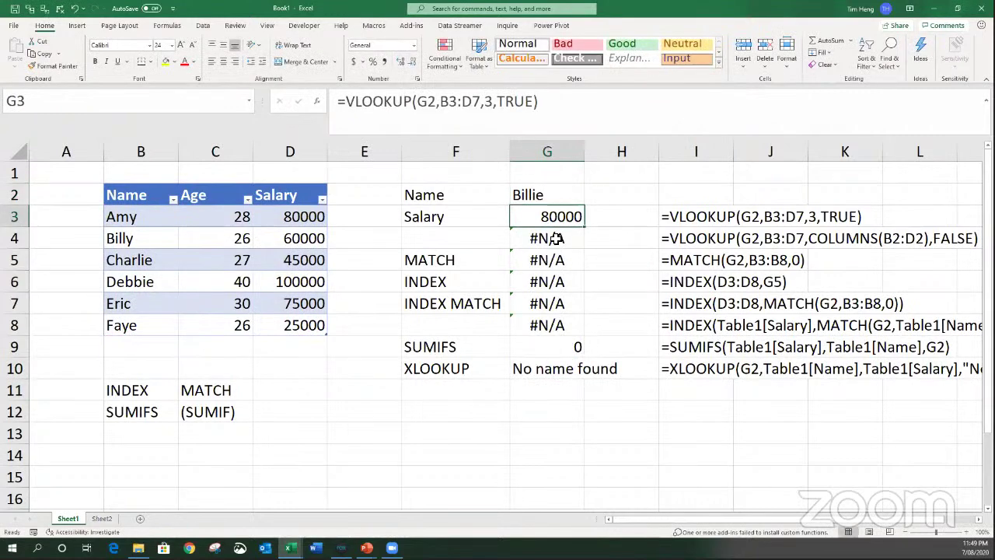
{"action": "left_click_drag", "start_coordinate": [556, 239], "coordinate": [552, 325]}
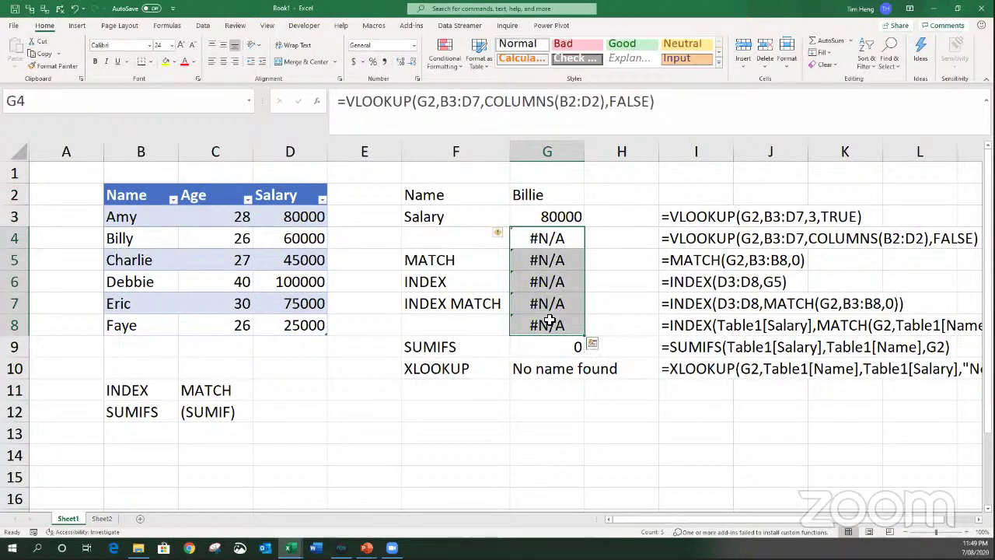
{"action": "left_click", "coordinate": [558, 371]}
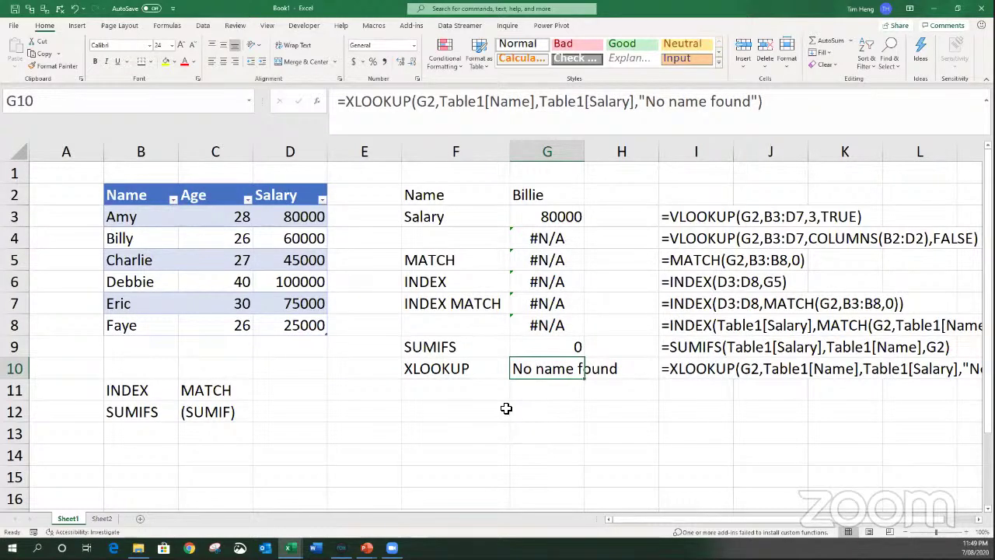
Enter the temporary note "-> OFFICE 365" in F11 below the XLOOKUP label and clear it again.
{"action": "key", "text": "Down"}
{"action": "key", "text": "Left"}
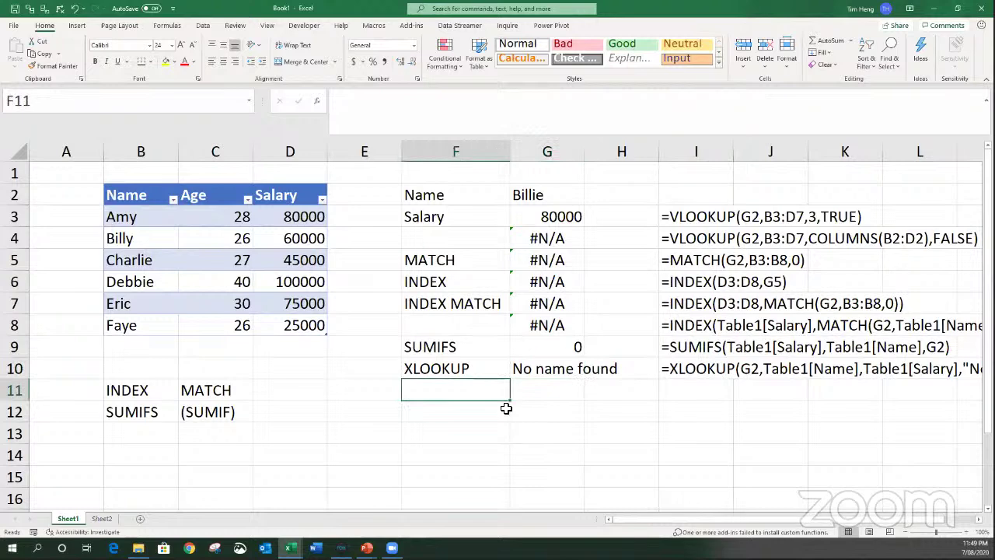
{"action": "type", "text": "'->"}
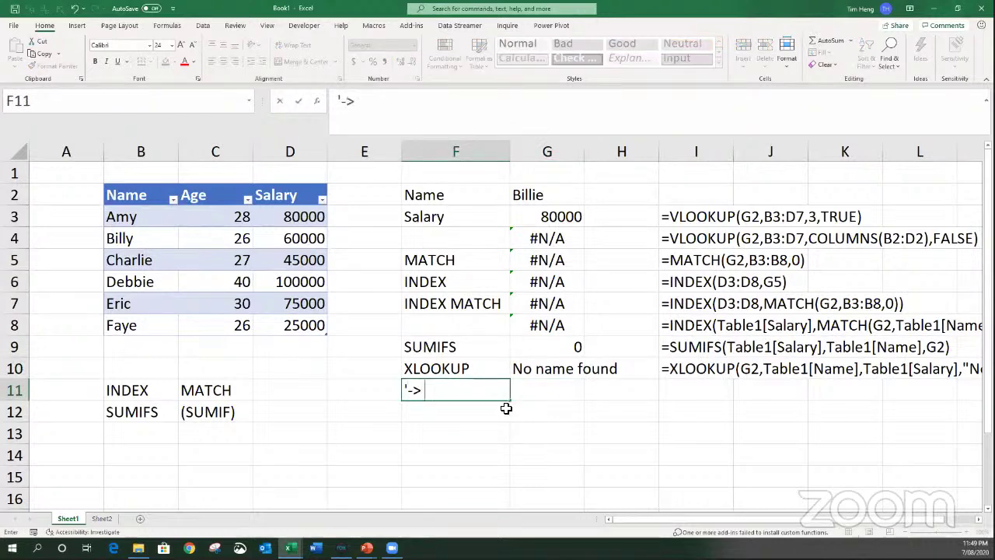
{"action": "type", "text": " OFFICE 36"}
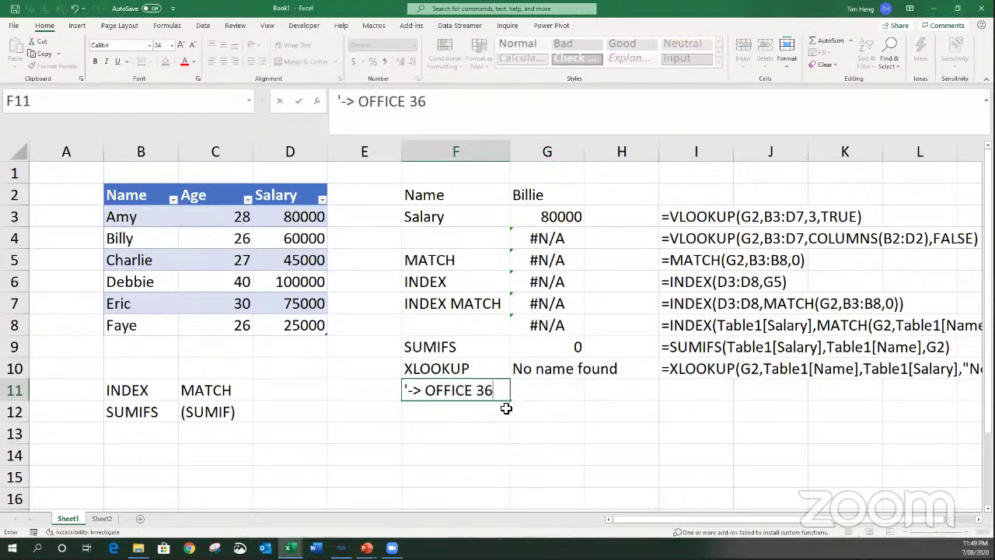
{"action": "type", "text": "5"}
{"action": "key", "text": "ctrl+Return"}
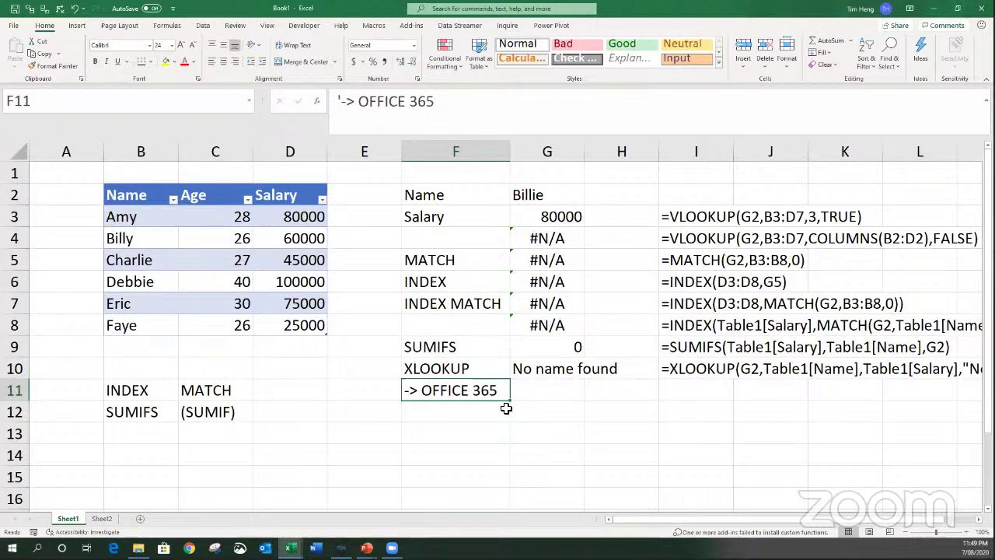
{"action": "key", "text": "Delete"}
Review the function names noted in B11:C12 together with the XLOOKUP label in F10.
{"action": "left_click", "coordinate": [378, 434]}
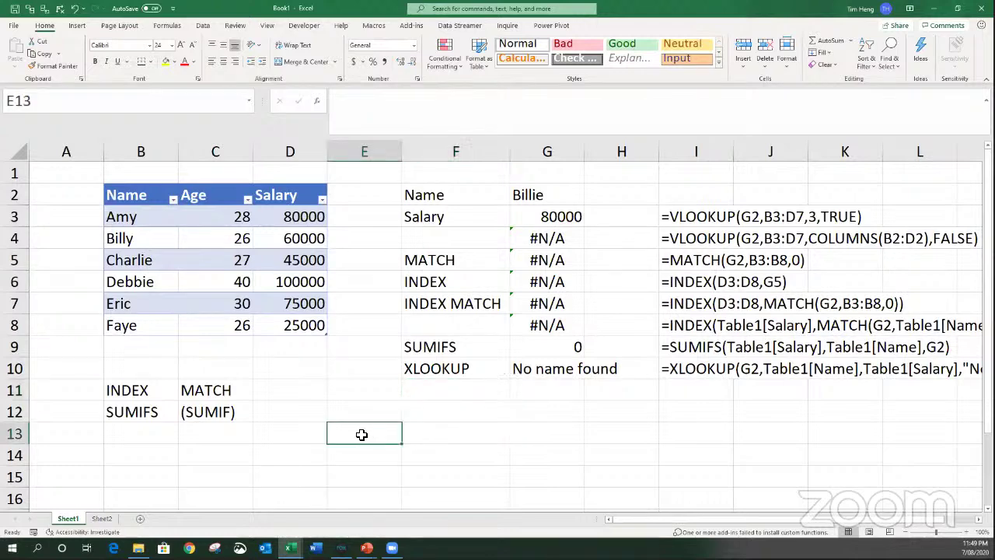
{"action": "left_click", "coordinate": [166, 432]}
{"action": "left_click_drag", "start_coordinate": [151, 389], "coordinate": [241, 420]}
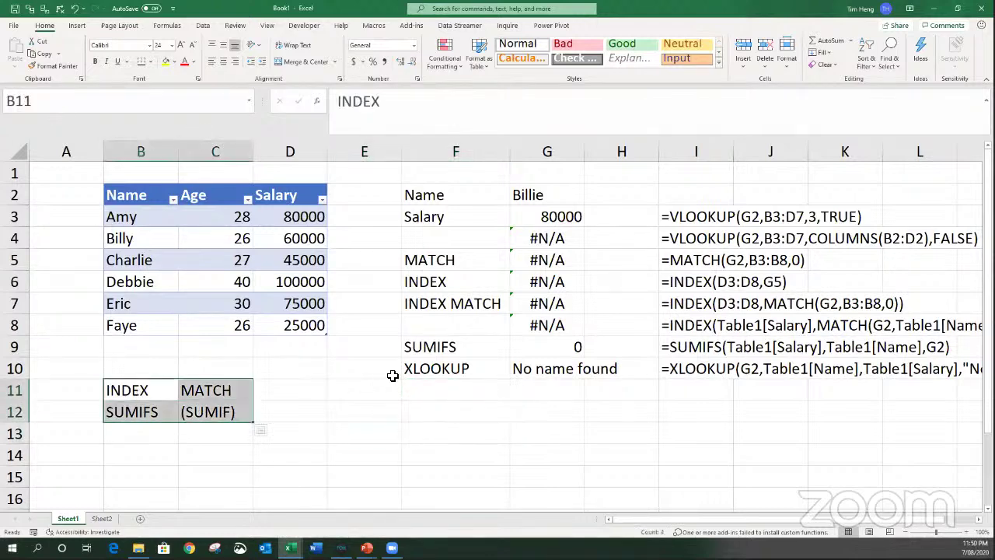
{"action": "left_click", "coordinate": [416, 370], "text": "ctrl"}
{"action": "left_click", "coordinate": [272, 413]}
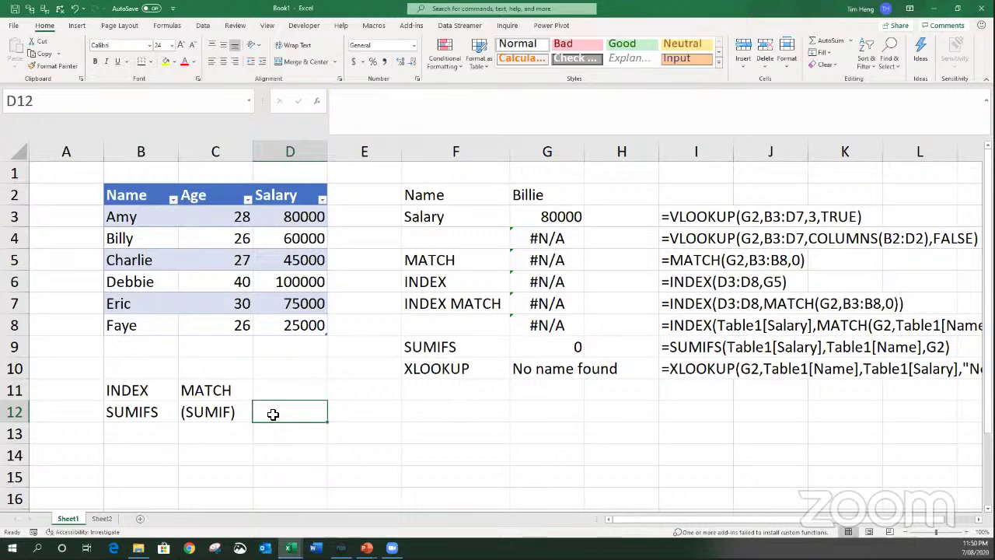
Write the nested IF example IF(IF(IF(IF(....)))) as plain text in B14.
{"action": "left_click", "coordinate": [162, 458]}
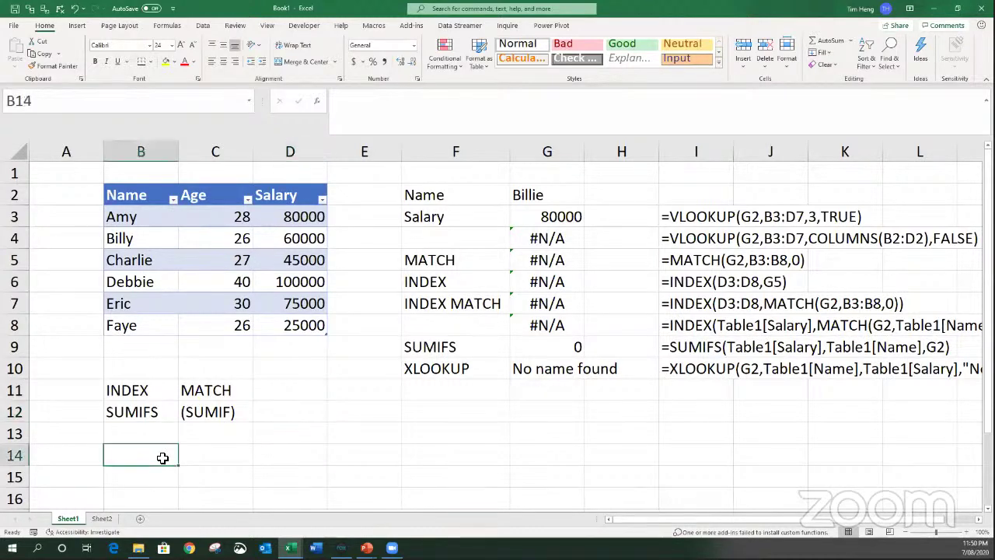
{"action": "type", "text": "IF("}
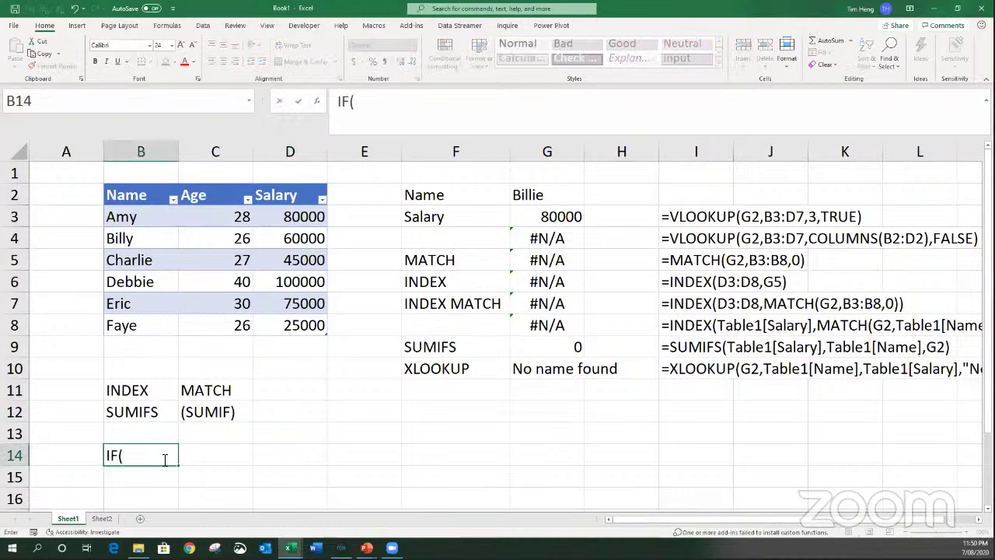
{"action": "type", "text": "IF(IF("}
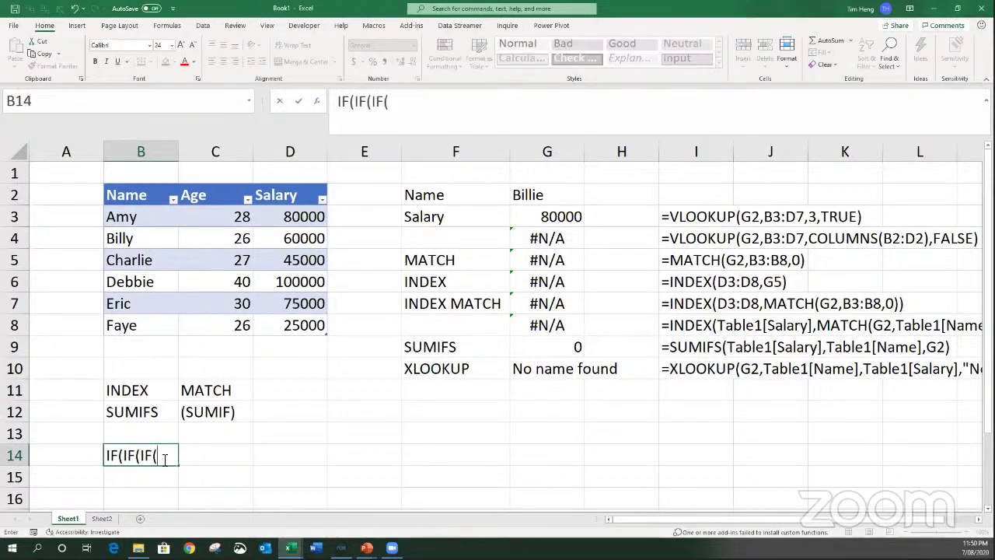
{"action": "type", "text": "IF(....))"}
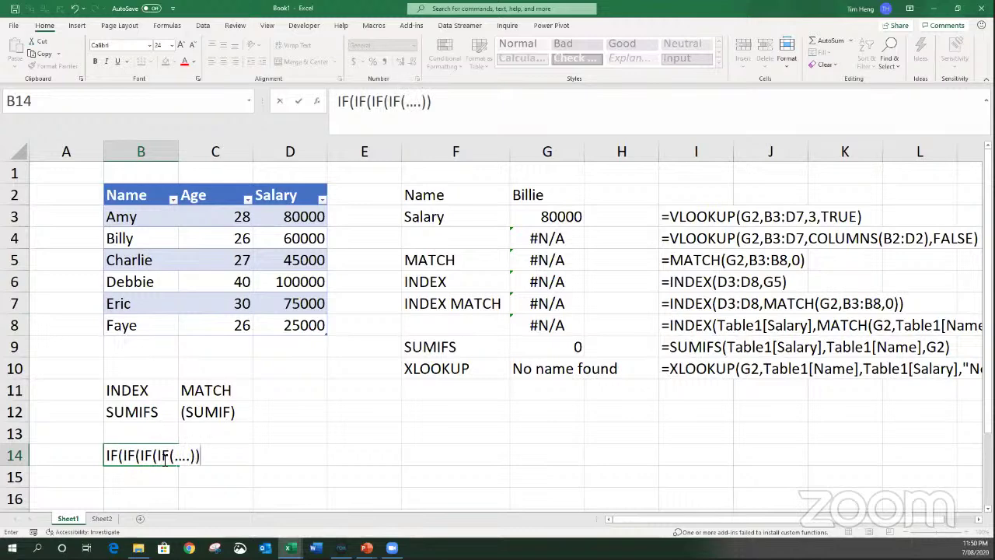
{"action": "type", "text": "))"}
{"action": "key", "text": "Return"}
Write IF() as text in E14 and TRUE/FALSE beside it in F14.
{"action": "key", "text": "Up"}
{"action": "key", "text": "Right"}
{"action": "key", "text": "Right"}
{"action": "key", "text": "Right"}
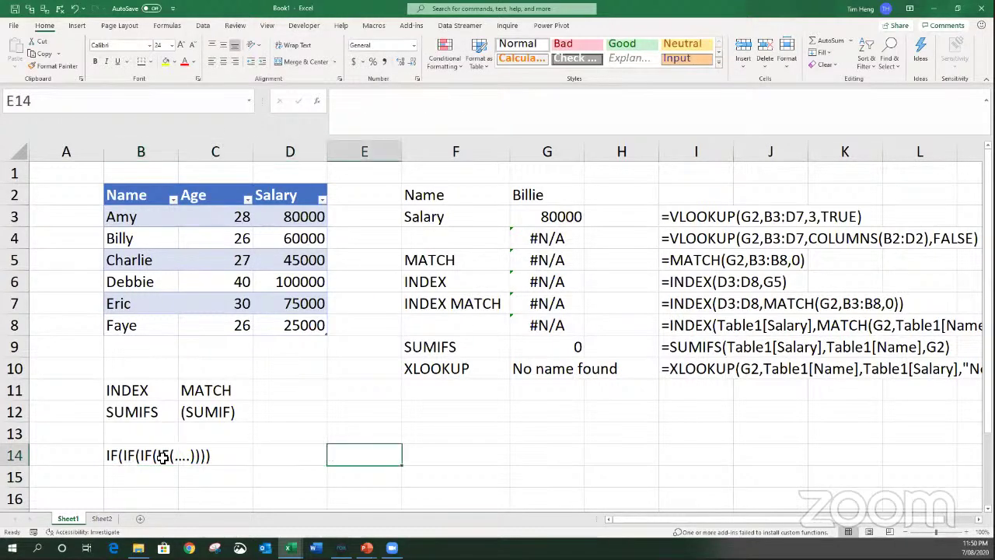
{"action": "left_click", "coordinate": [370, 421]}
{"action": "left_click", "coordinate": [367, 446]}
{"action": "scroll", "coordinate": [382, 436], "scroll_direction": "down", "scroll_amount": 2}
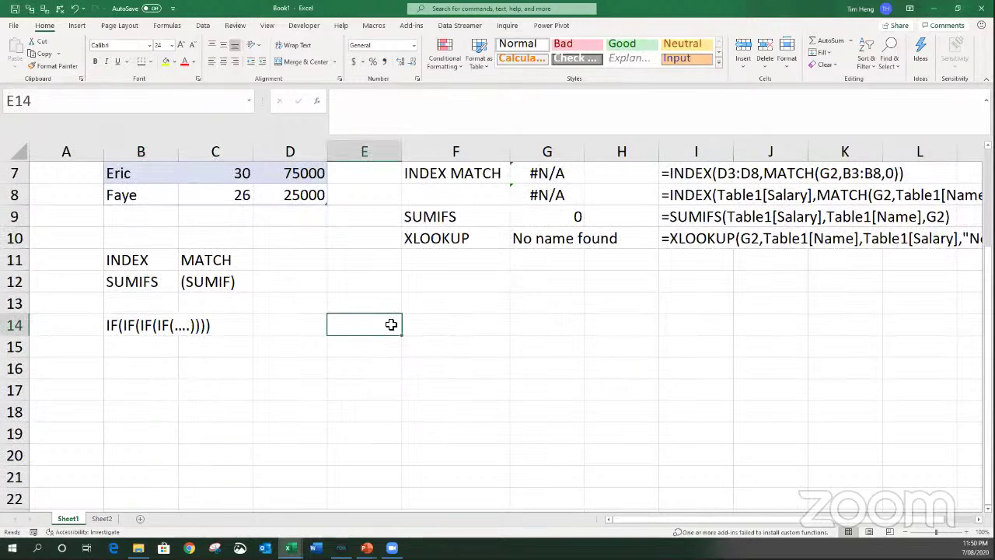
{"action": "type", "text": "IF"}
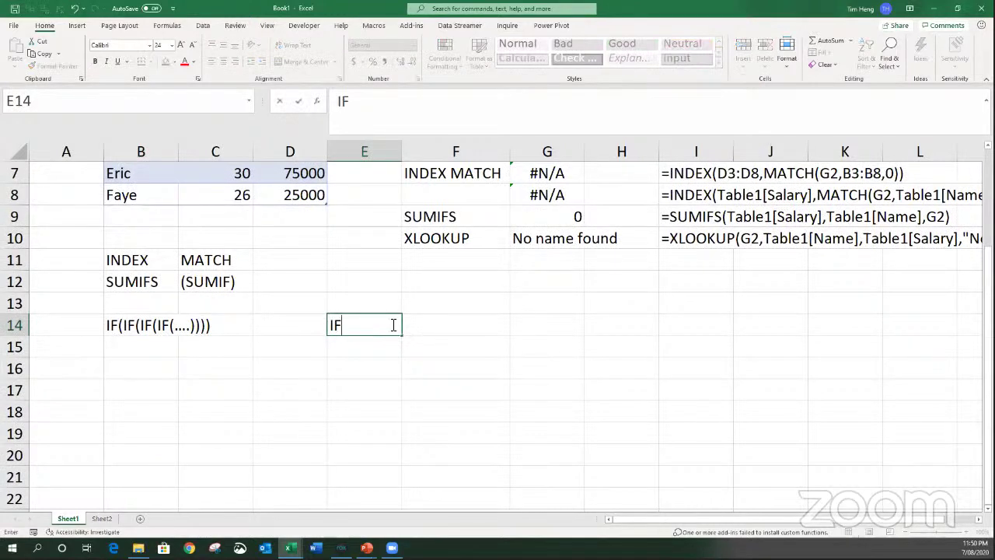
{"action": "type", "text": "()"}
{"action": "key", "text": "Tab"}
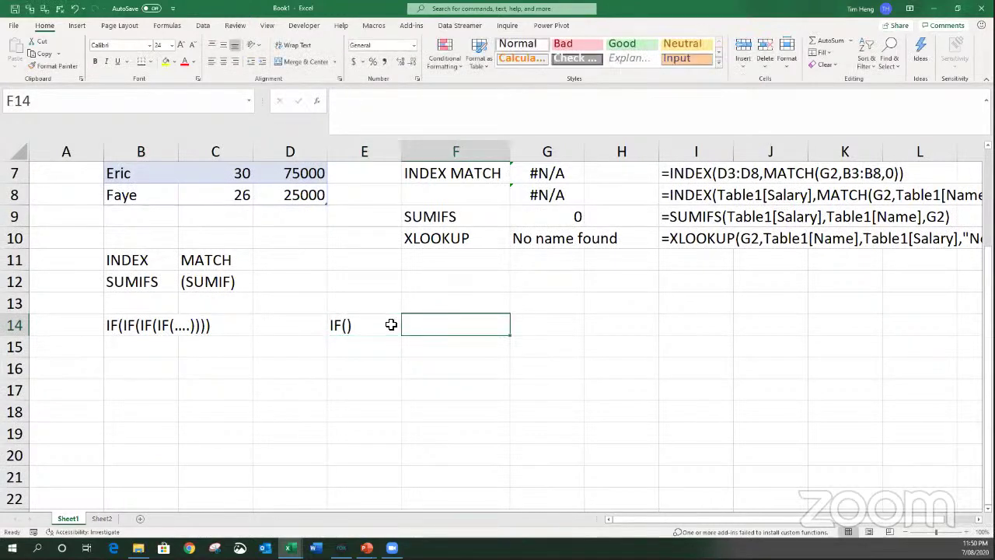
{"action": "type", "text": "TRUE/FALSE"}
{"action": "key", "text": "Return"}
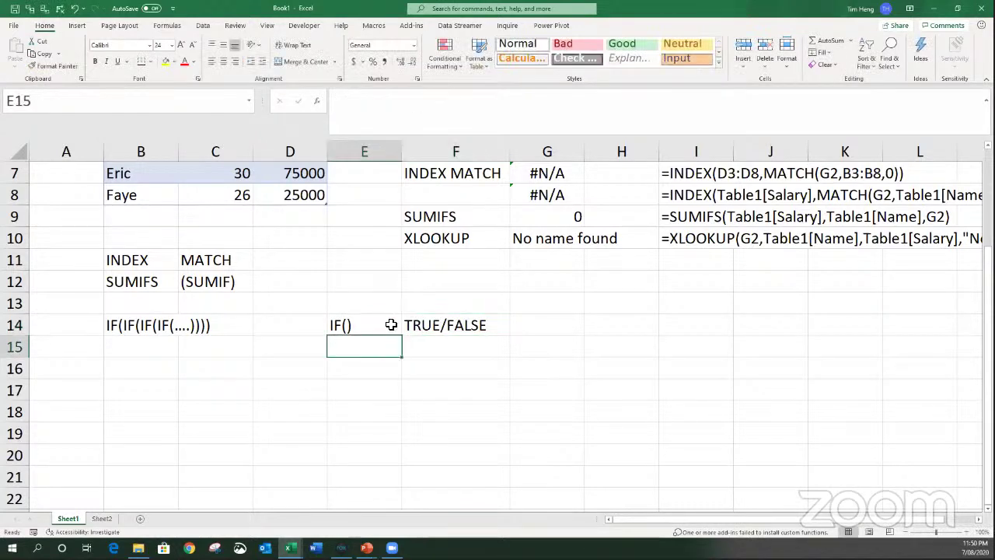
Repeat the IF() and TRUE/FALSE text pair in rows 15 to 17 of columns E and F.
{"action": "type", "text": "IF()"}
{"action": "key", "text": "Tab"}
{"action": "type", "text": "TRUE/FALSE"}
{"action": "key", "text": "Return"}
{"action": "type", "text": "IF()"}
{"action": "key", "text": "Tab"}
{"action": "type", "text": "TRUE/FALSE"}
{"action": "key", "text": "Return"}
{"action": "type", "text": "IF()"}
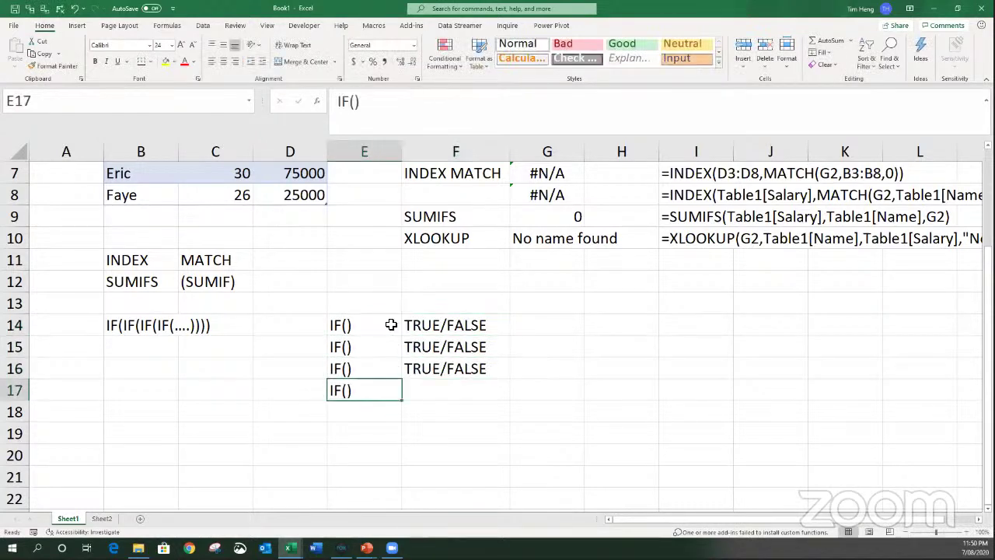
{"action": "key", "text": "Tab"}
{"action": "type", "text": "TRUE/FALSE"}
{"action": "key", "text": "Up"}
Replace the TRUE/FALSE text in F14 with 1/0 and fill it down through F17.
{"action": "key", "text": "Up"}
{"action": "key", "text": "Up"}
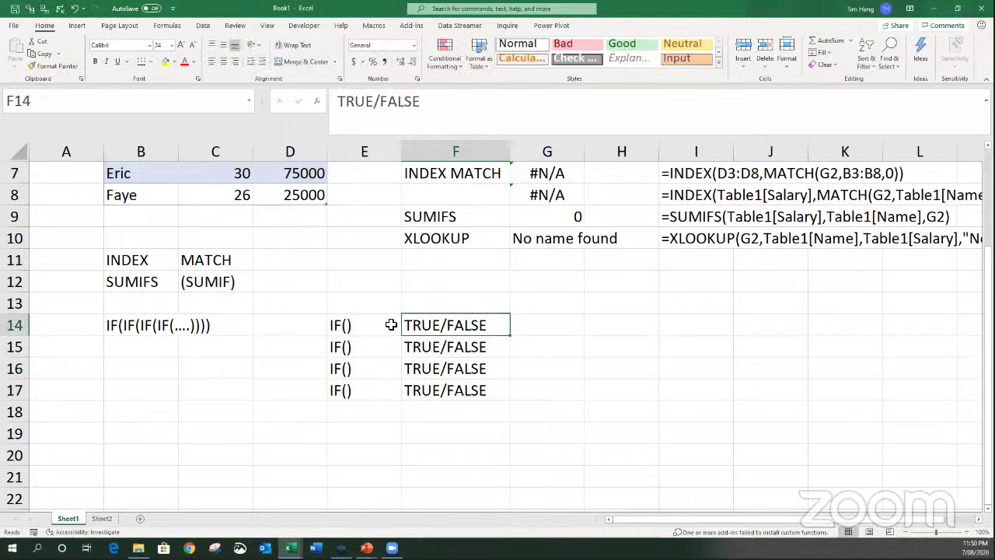
{"action": "type", "text": "1/0"}
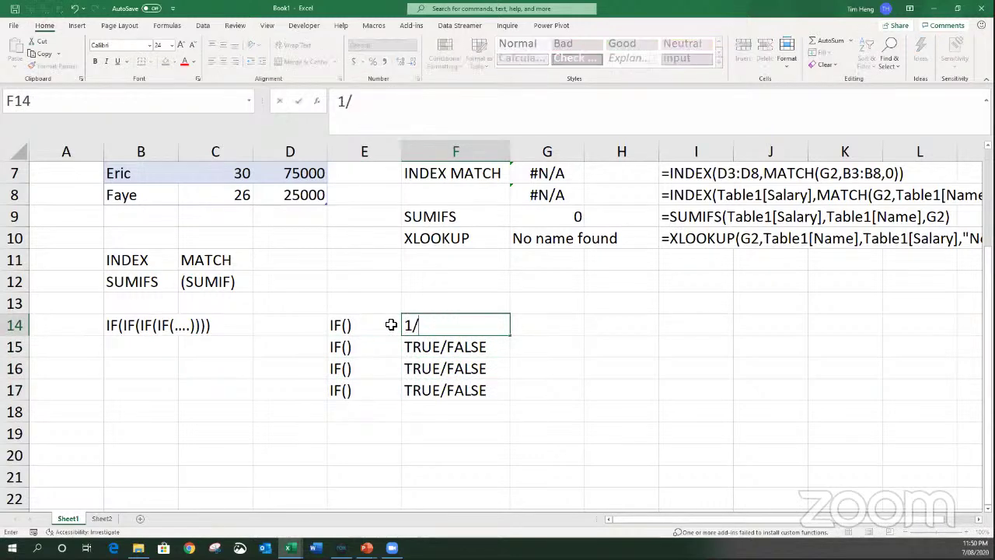
{"action": "key", "text": "Return"}
{"action": "key", "text": "Up"}
{"action": "key", "text": "shift+Down"}
{"action": "key", "text": "shift+Down"}
{"action": "key", "text": "shift+Down"}
{"action": "key", "text": "ctrl+d"}
Label E18 Total and write MAX() as text beside it in F18.
{"action": "key", "text": "Down"}
{"action": "key", "text": "Down"}
{"action": "key", "text": "Down"}
{"action": "key", "text": "Down"}
{"action": "key", "text": "Left"}
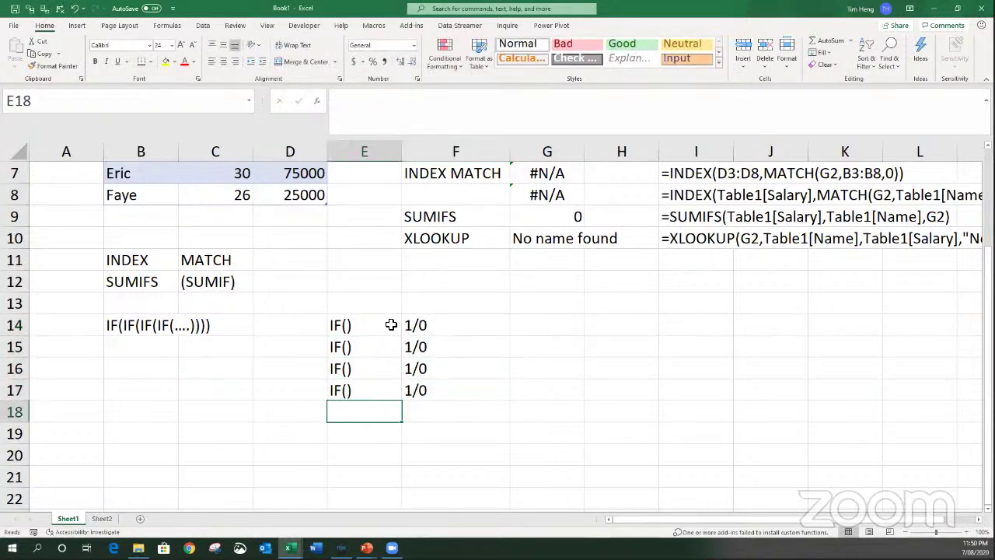
{"action": "type", "text": "Total"}
{"action": "key", "text": "Tab"}
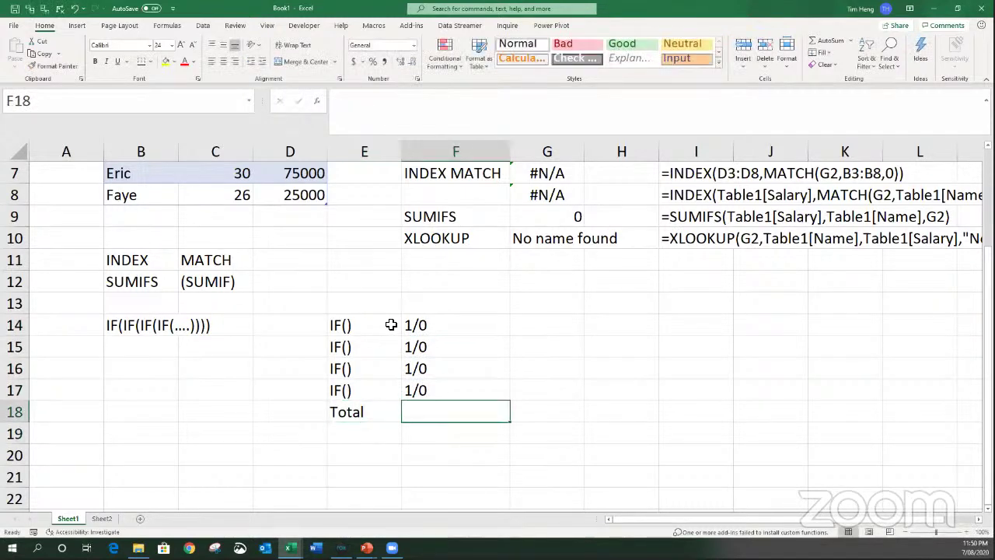
{"action": "type", "text": "="}
{"action": "key", "text": "BackSpace"}
{"action": "type", "text": "MAX()"}
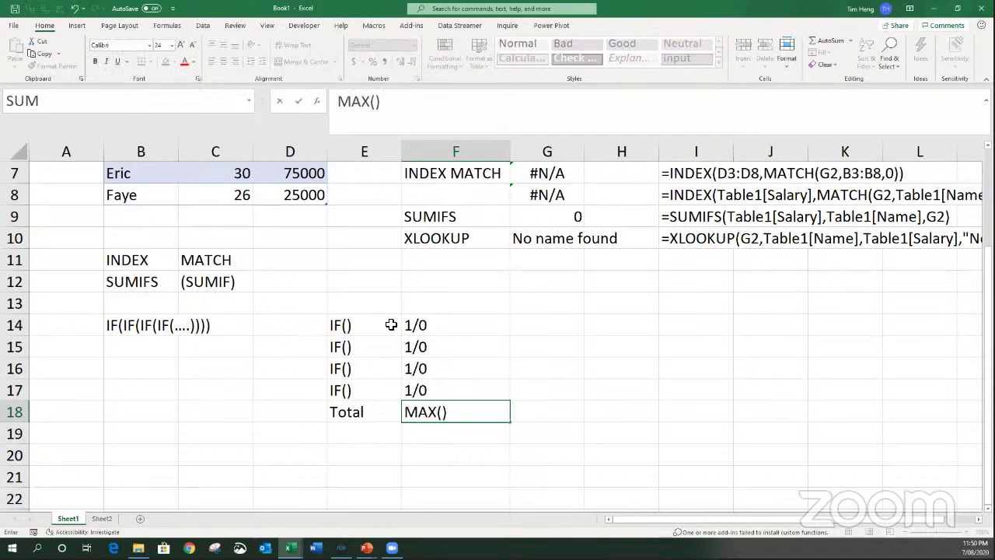
{"action": "key", "text": "Return"}
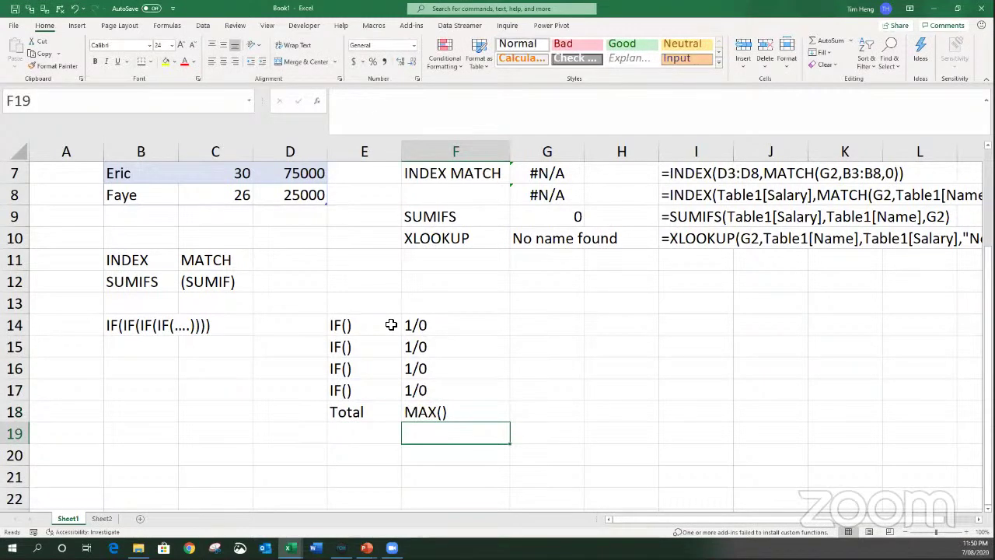
Compare the nested IF text in B14 with the separate IF() rows in E14:F17 and the Total row.
{"action": "left_click_drag", "start_coordinate": [443, 325], "coordinate": [436, 384]}
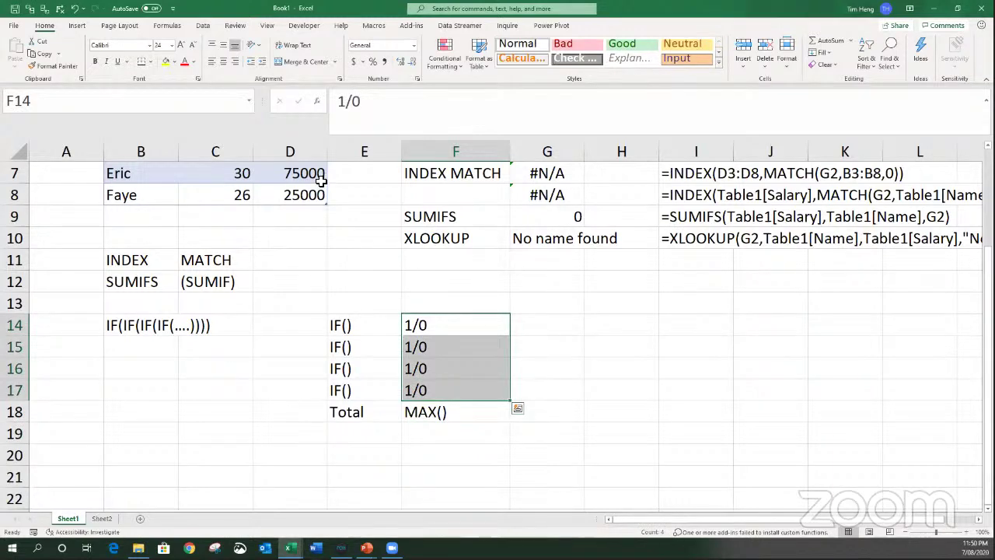
{"action": "left_click", "coordinate": [99, 325]}
{"action": "left_click_drag", "start_coordinate": [120, 325], "coordinate": [234, 323]}
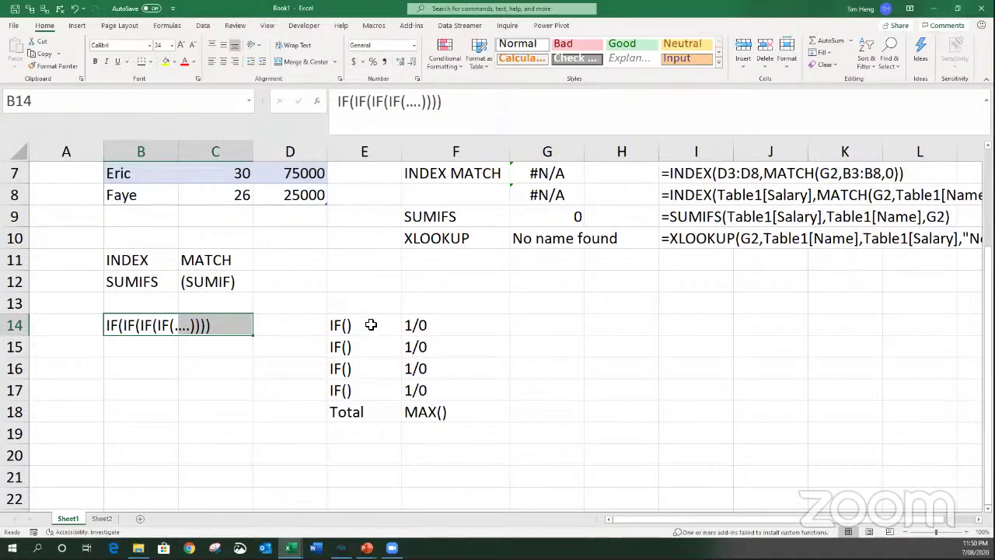
{"action": "left_click_drag", "start_coordinate": [371, 325], "coordinate": [427, 391]}
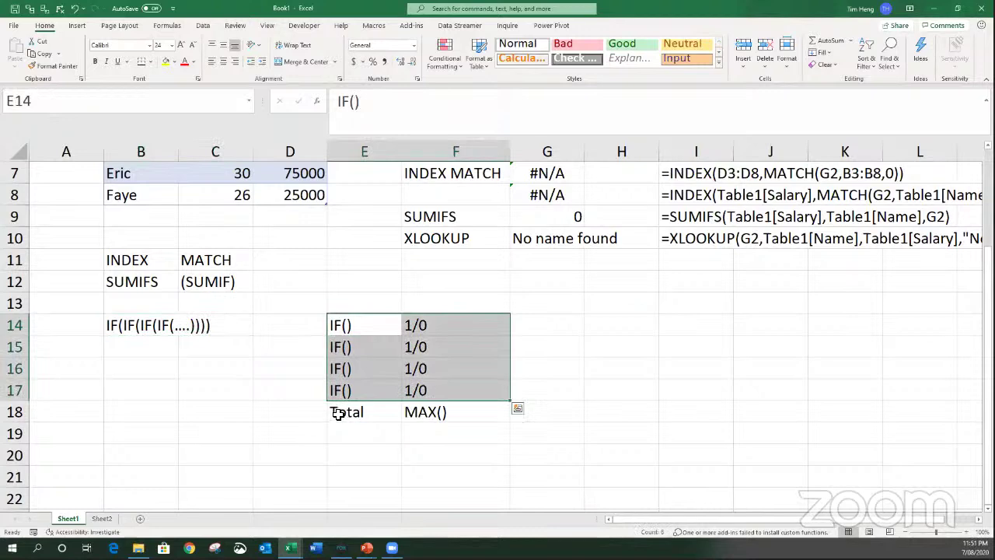
{"action": "left_click_drag", "start_coordinate": [339, 414], "coordinate": [440, 413]}
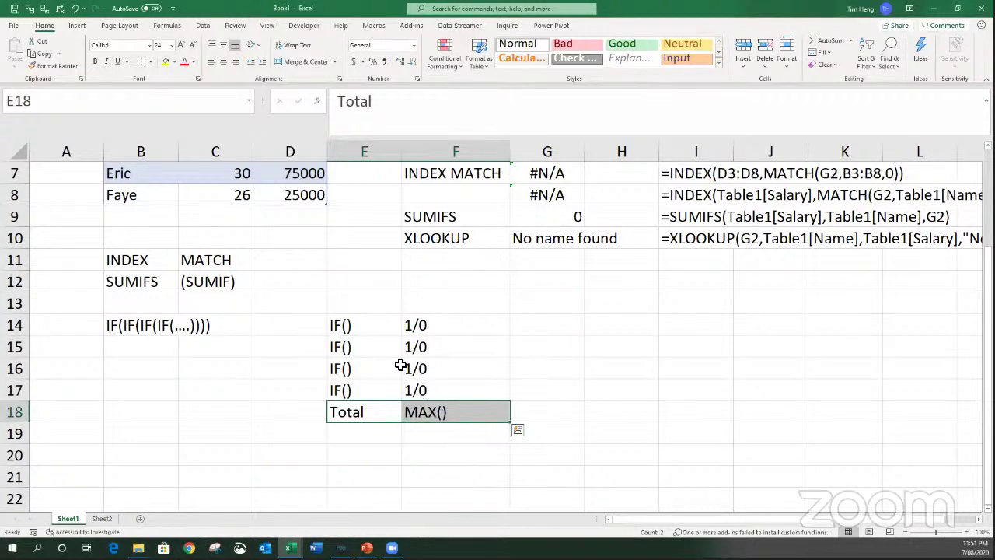
{"action": "left_click", "coordinate": [443, 411]}
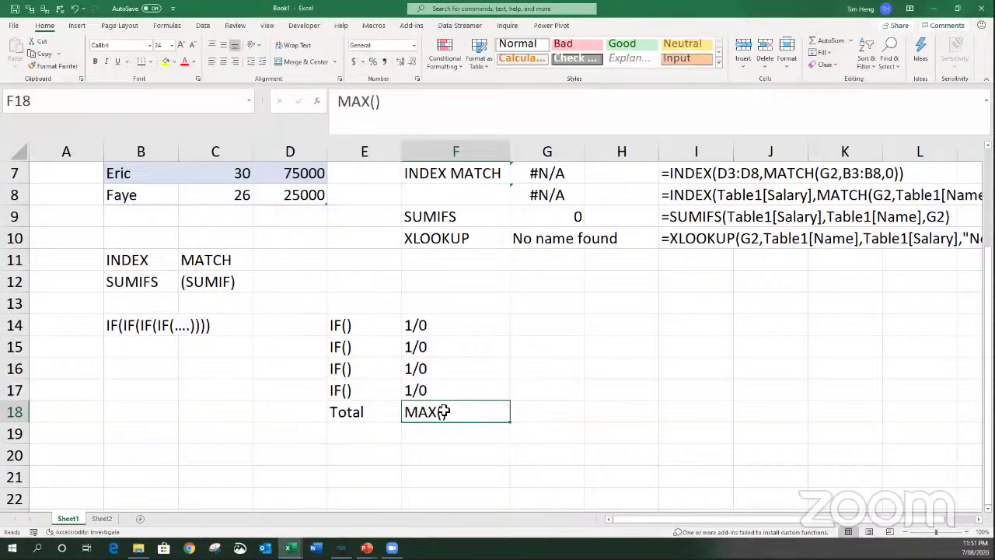
{"action": "scroll", "coordinate": [444, 411], "scroll_direction": "up", "scroll_amount": 2}
{"action": "left_click", "coordinate": [444, 409]}
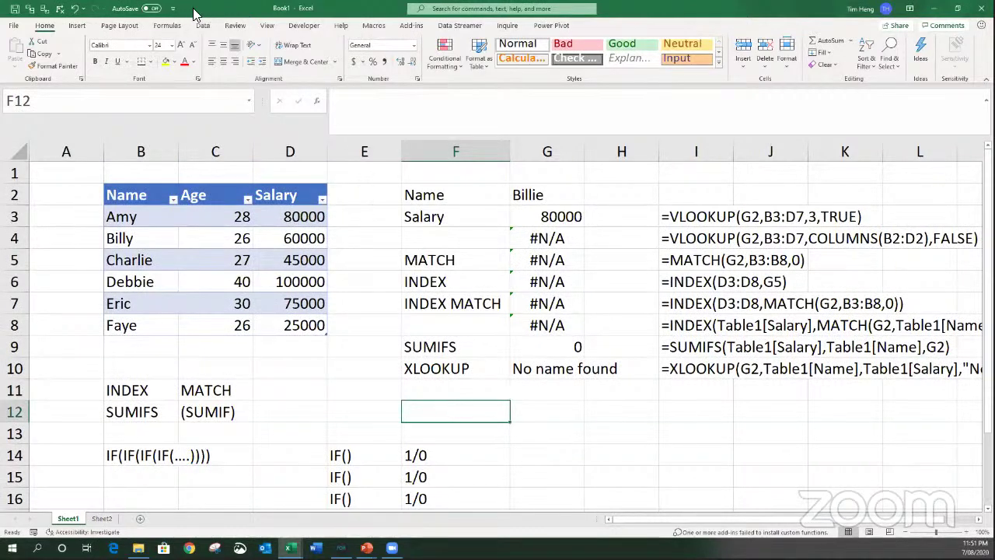
Look through the file-based sources offered for getting external data, and close the list without importing.
{"action": "left_click", "coordinate": [202, 24]}
{"action": "left_click", "coordinate": [19, 66]}
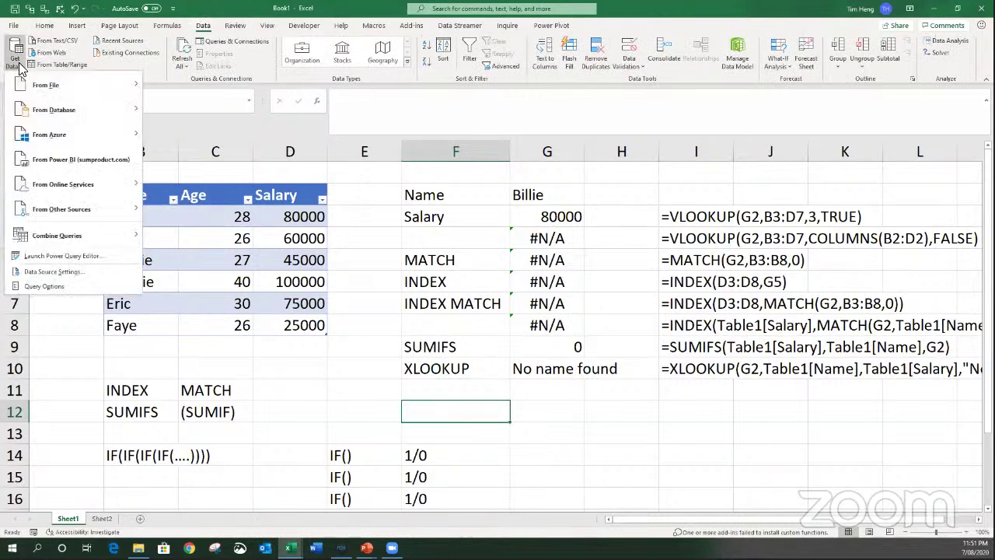
{"action": "mouse_move", "coordinate": [85, 84]}
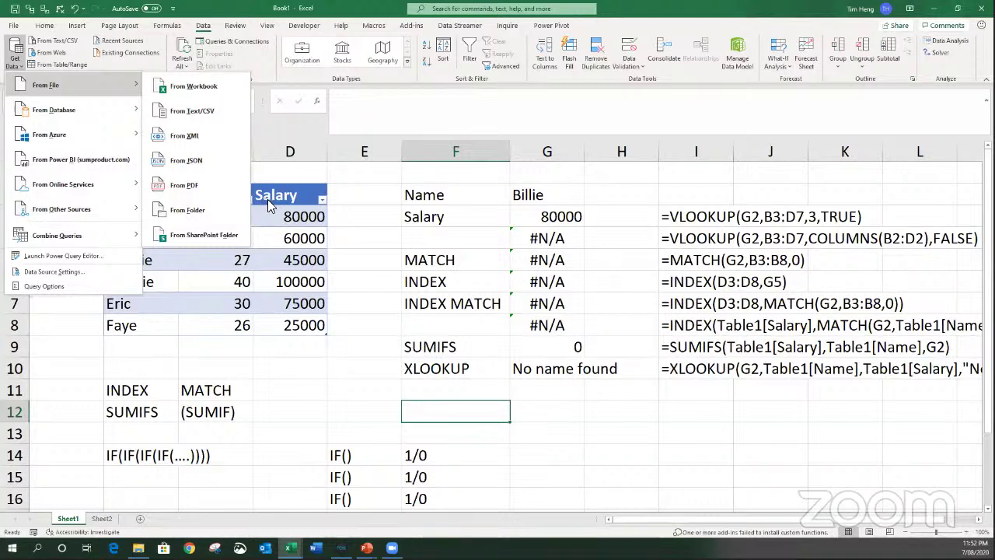
{"action": "left_click", "coordinate": [295, 198]}
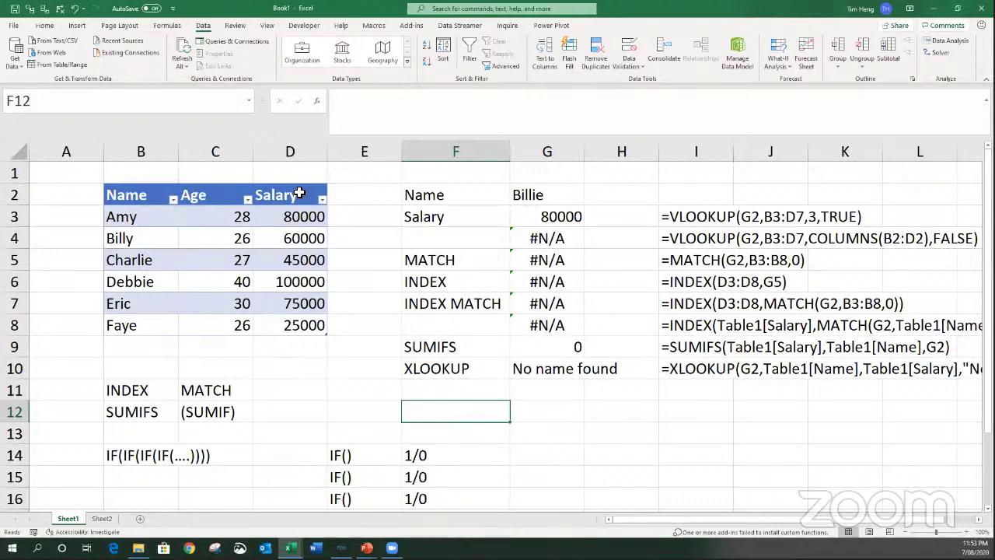
{"action": "key", "text": "Down"}
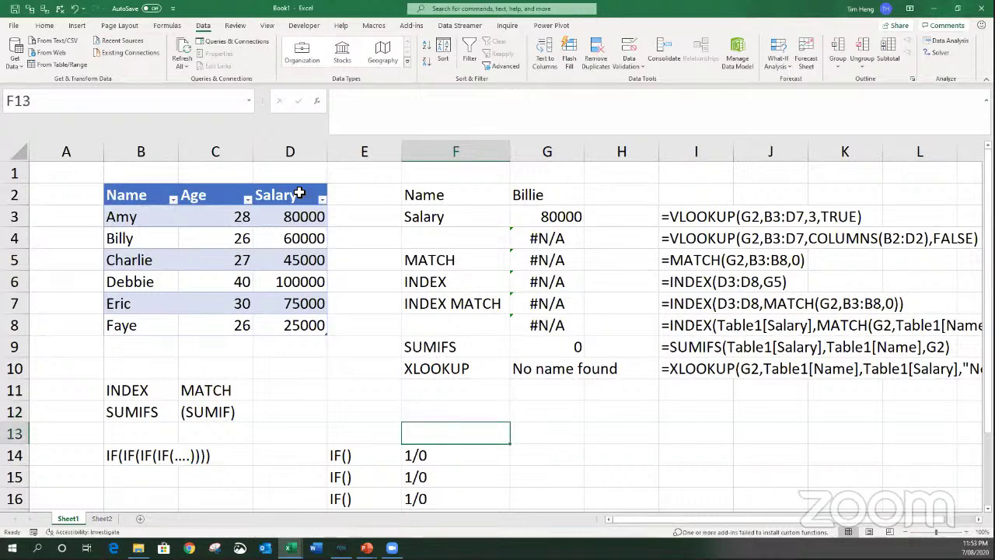